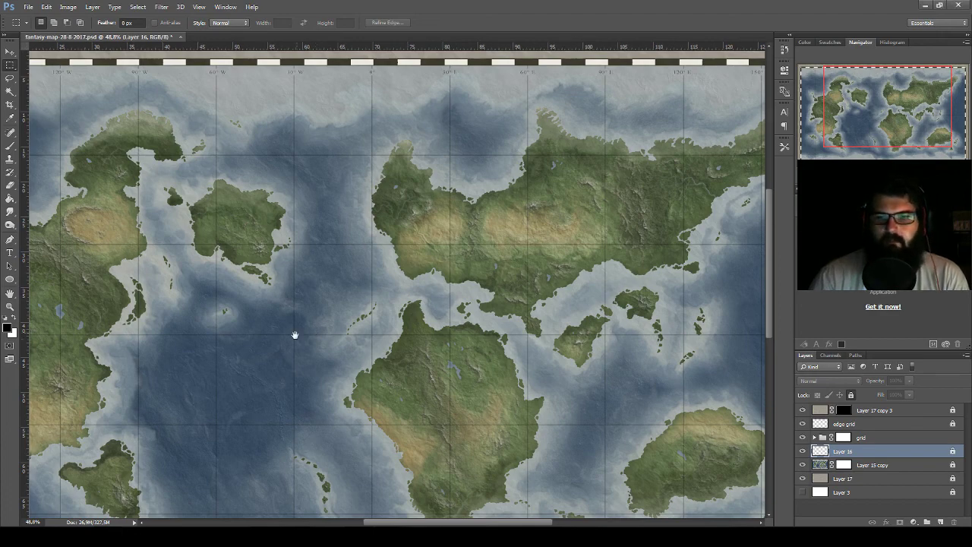
- Create a new layer group named labels above Layer 16
mouse_move(296, 334)
left_mouse_down()
mouse_move(424, 238)
mouse_move(326, 297)
mouse_move(350, 281)
mouse_move(495, 294)
mouse_move(256, 332)
left_mouse_up()
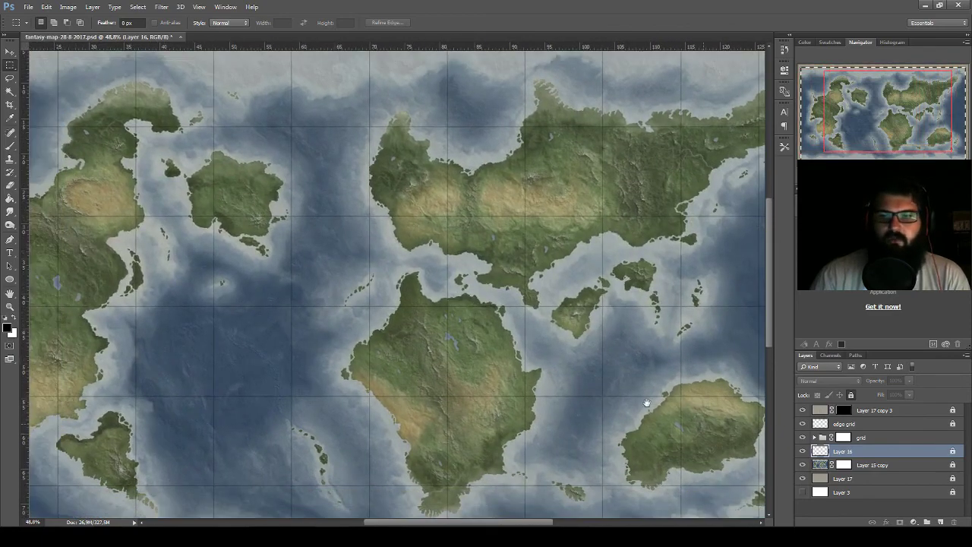
left_click(927, 523)
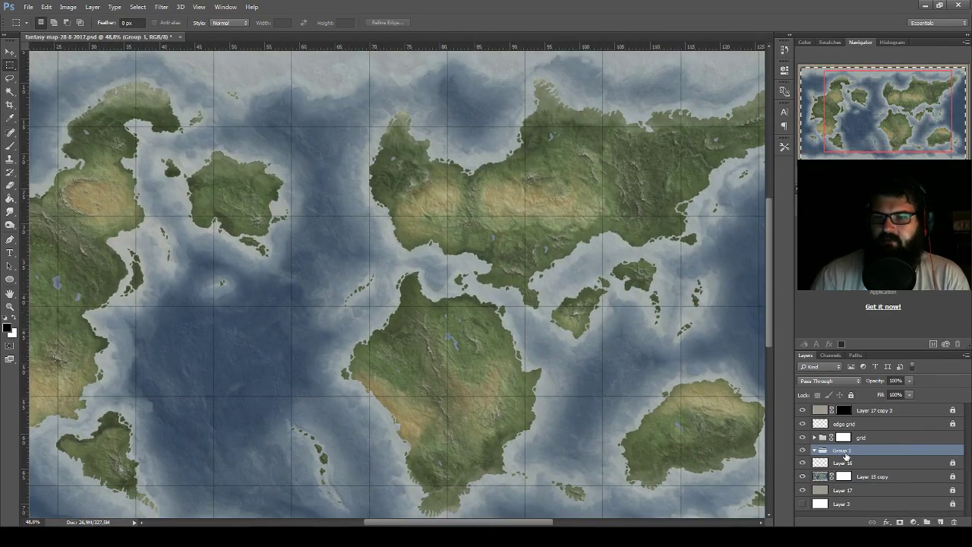
double_click(843, 451)
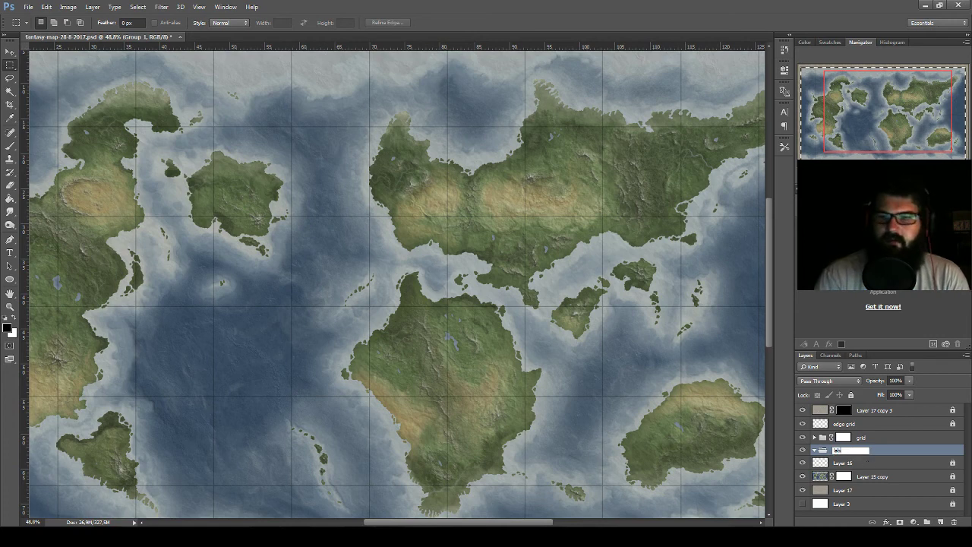
type("els")
key("Return")
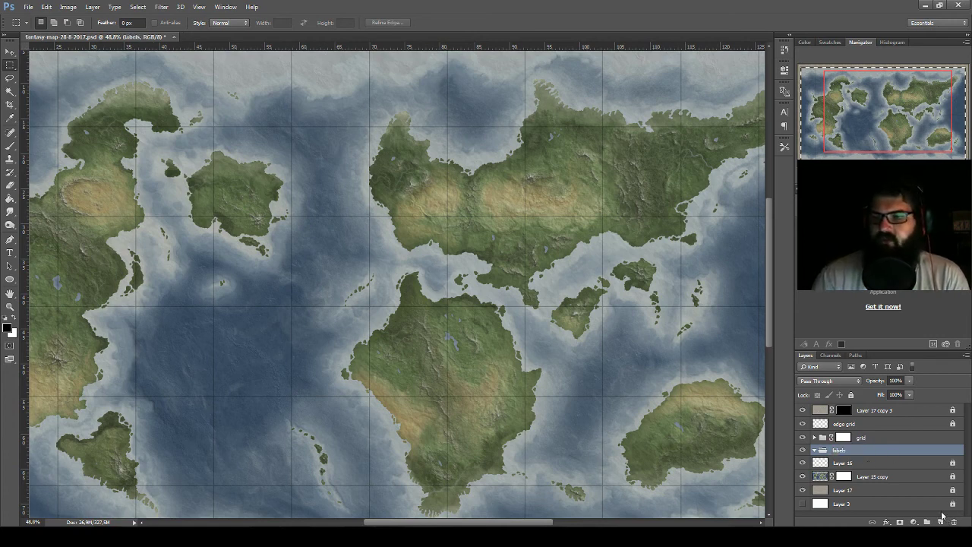
- Add a second group nested inside labels and name it contintents
left_click(922, 522)
left_click_drag(864, 453, 860, 466)
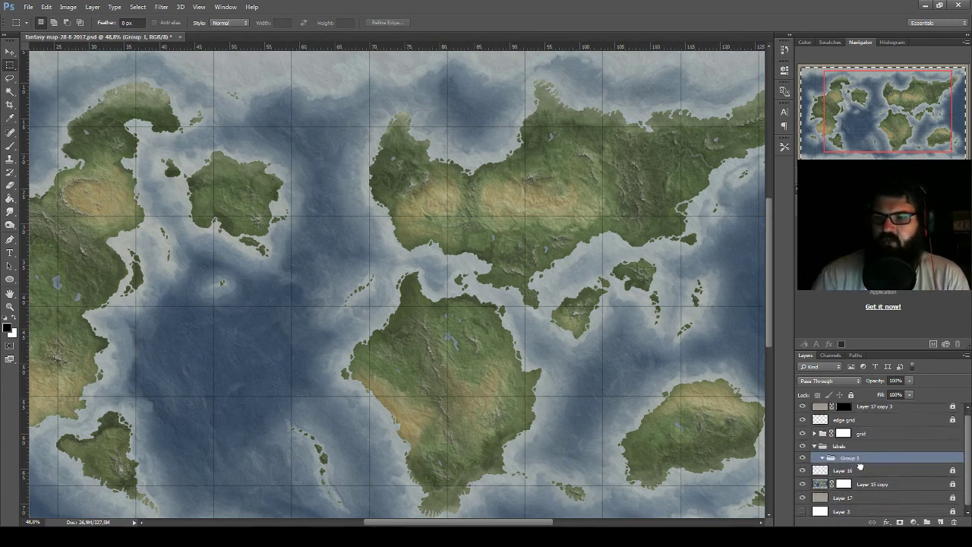
double_click(846, 459)
type("continen")
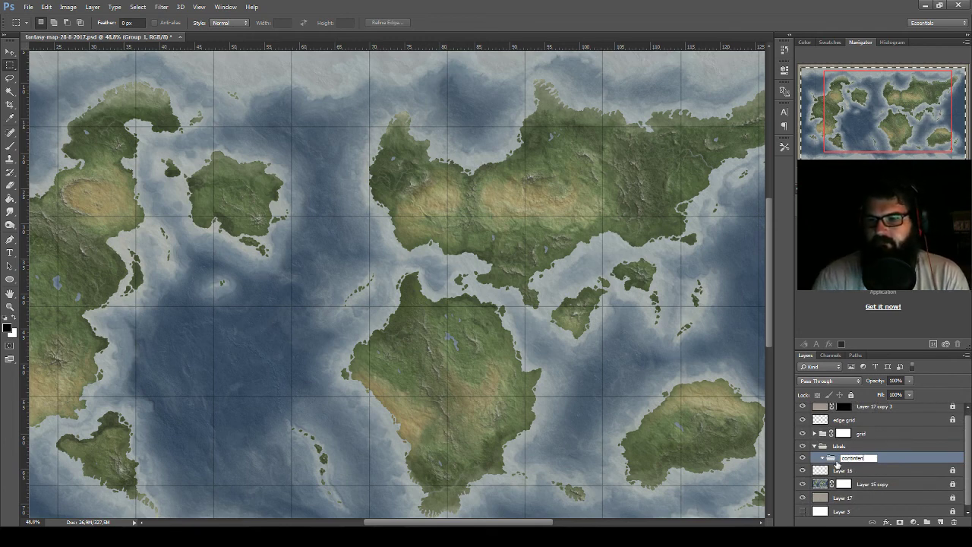
key("Return")
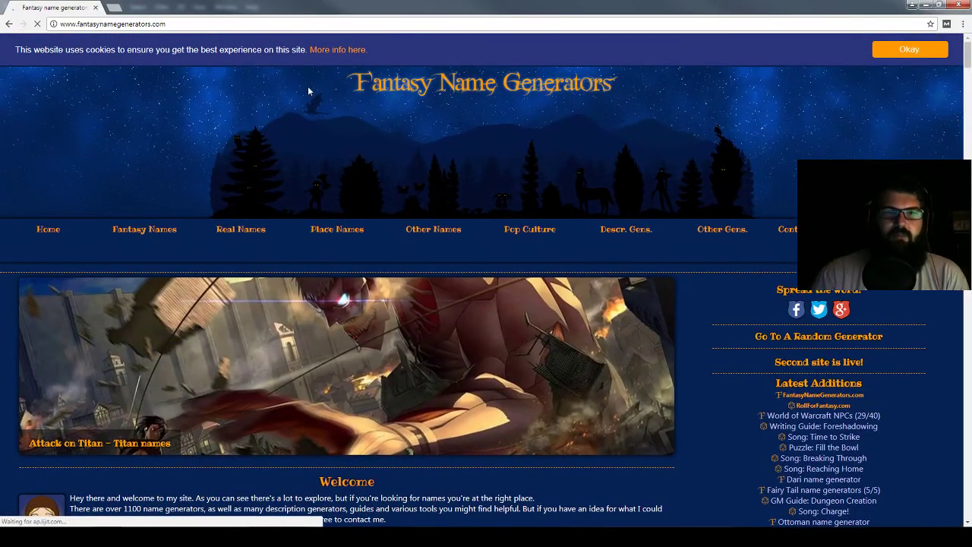
- Accept cookies, open the Continent name generator and generate several batches of continent names
left_click(909, 49)
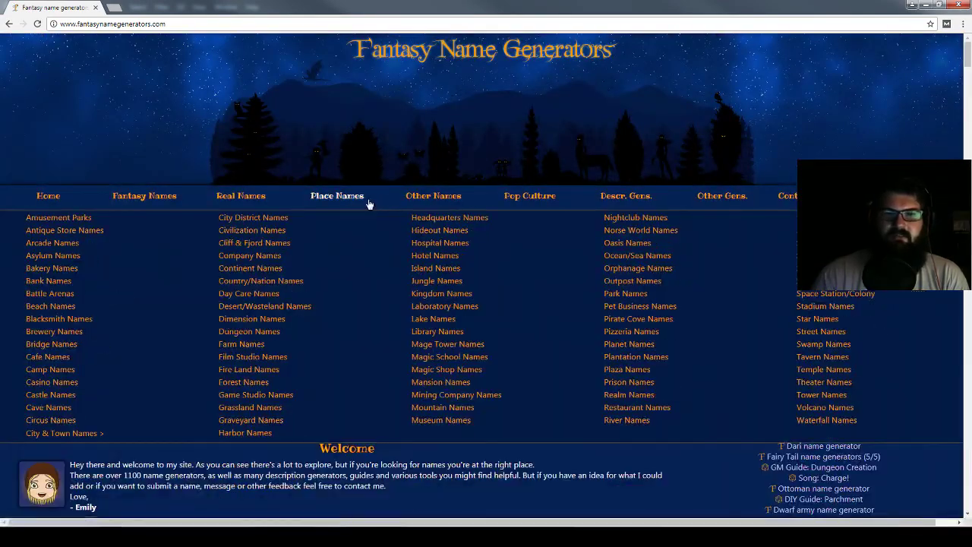
mouse_move(337, 229)
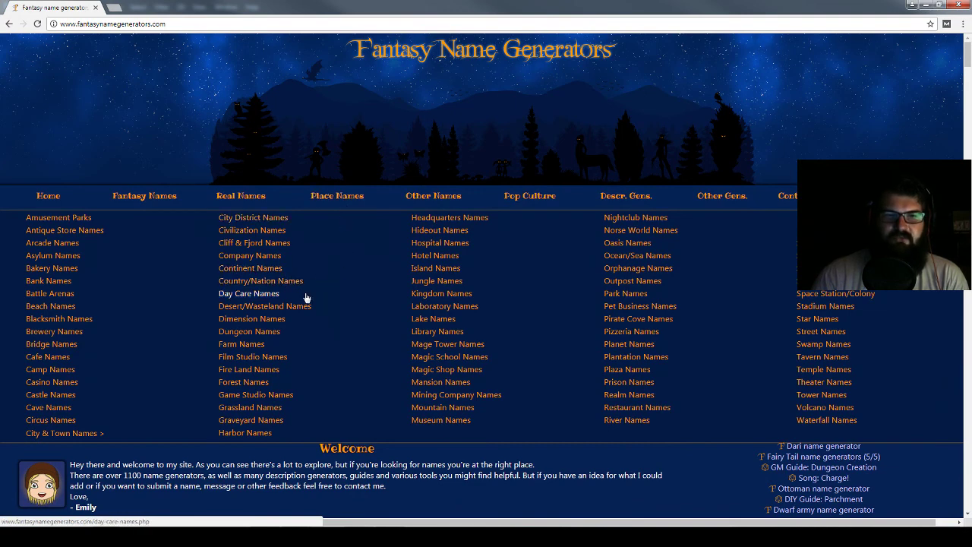
left_click(273, 270)
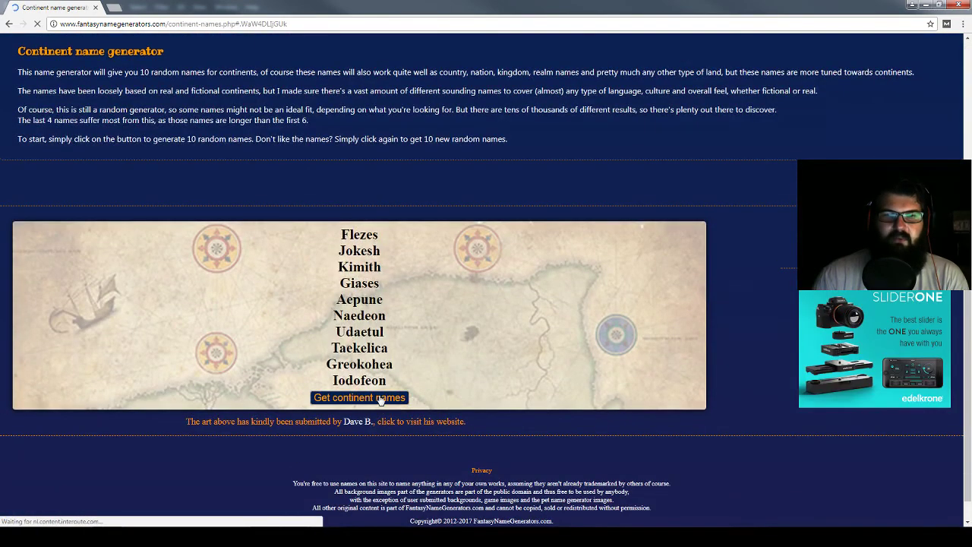
left_click(380, 398)
left_click(380, 398)
left_click(380, 398)
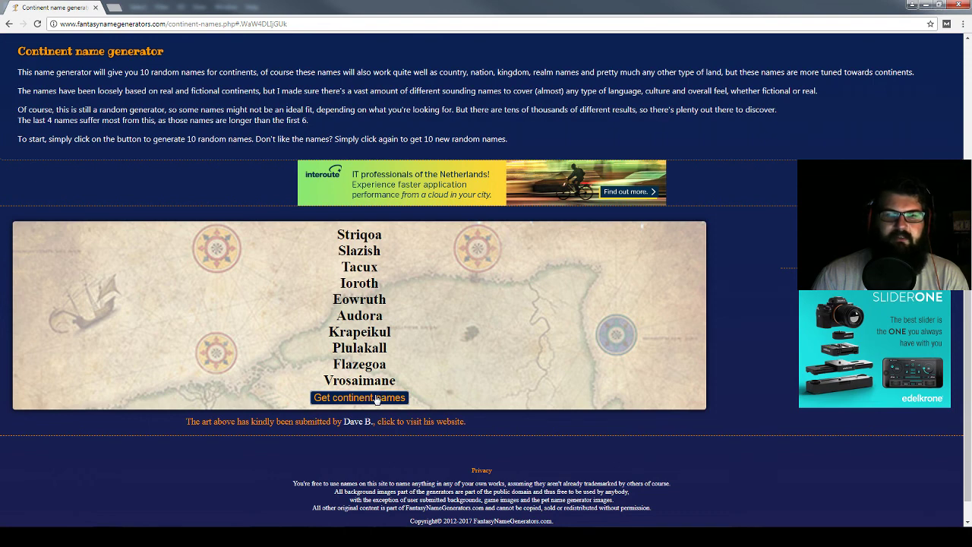
left_click(377, 399)
left_click(377, 401)
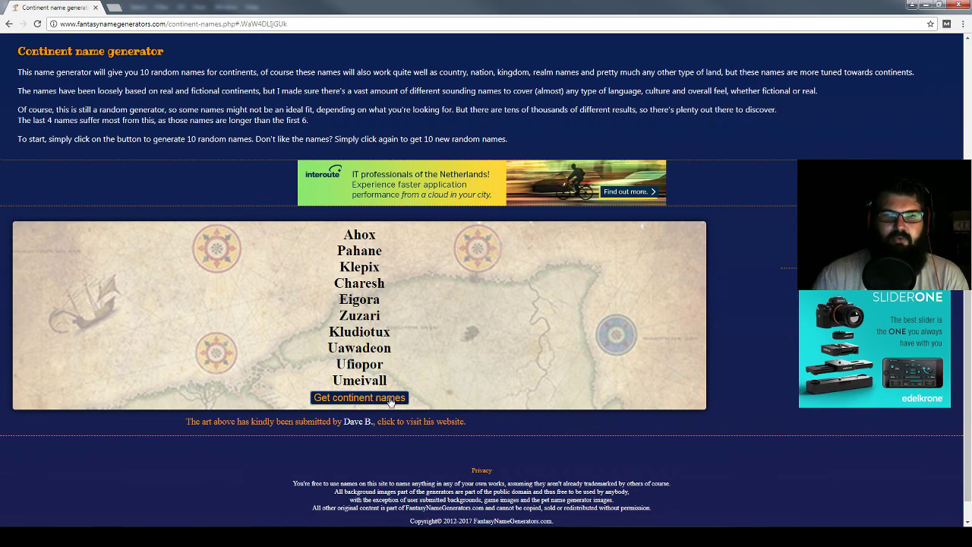
left_click(390, 400)
scroll(408, 274, "up", 3)
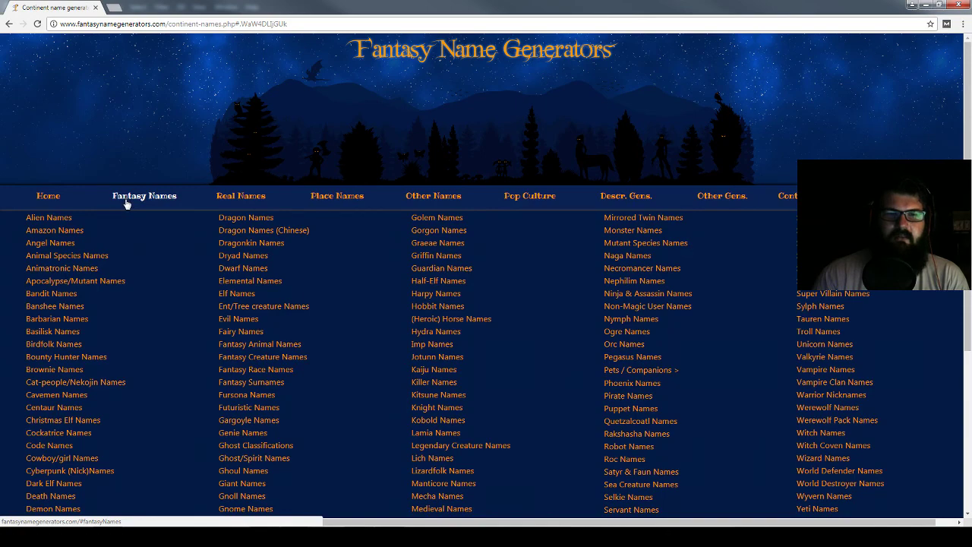
mouse_move(337, 196)
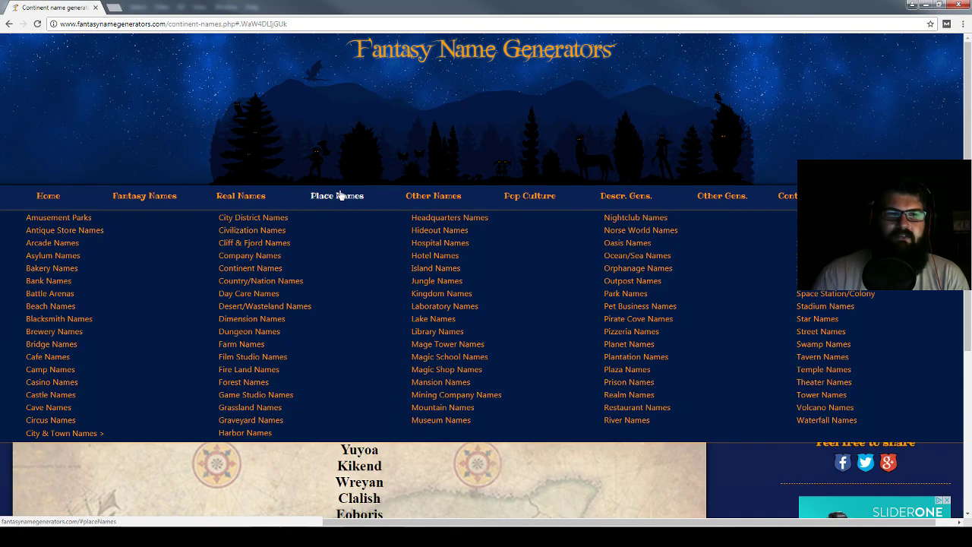
- Open the Country/Nation name generator and generate two batches of names
left_click(299, 283)
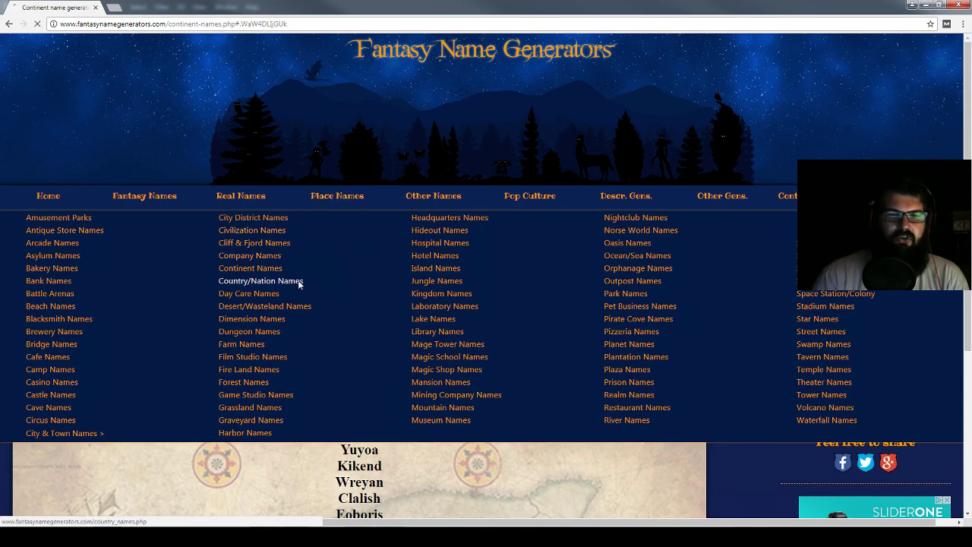
scroll(354, 324, "down", 3)
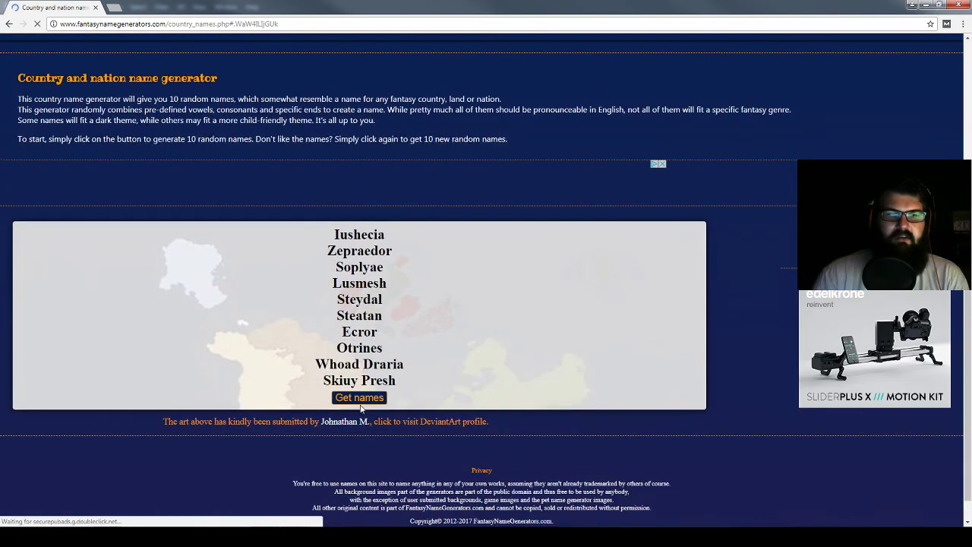
left_click(362, 399)
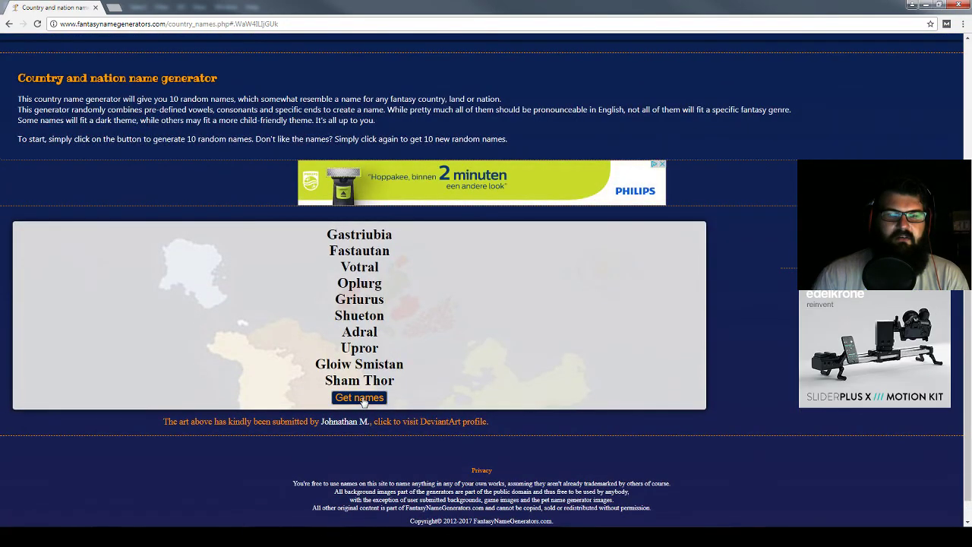
left_click(362, 398)
scroll(364, 342, "up", 5)
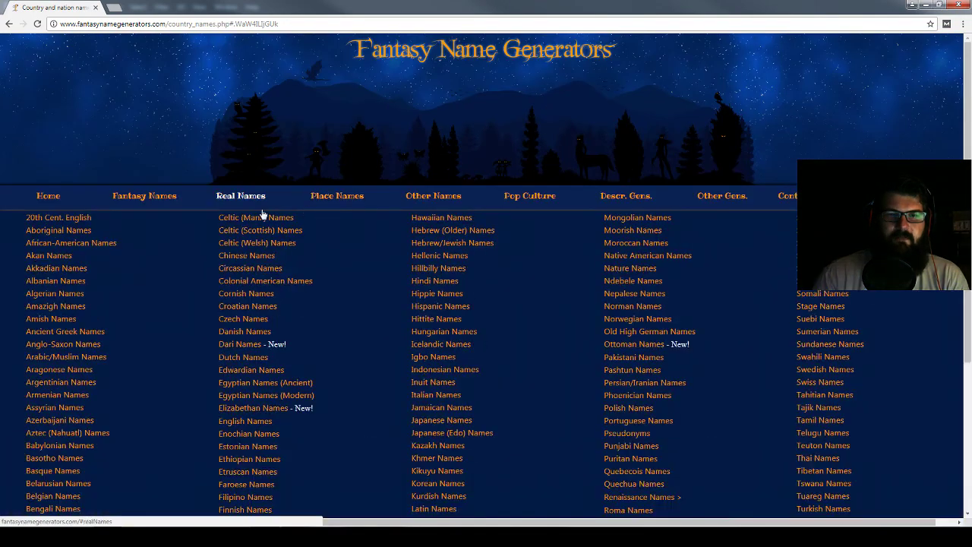
mouse_move(337, 196)
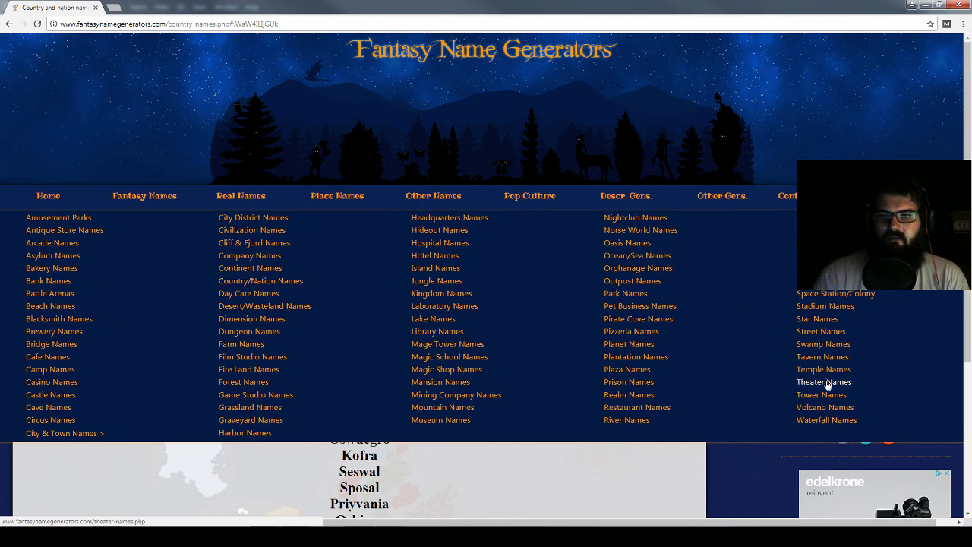
- Open the Volcano name generator, generate two batches and briefly select The Collapsing Summit
left_click(823, 407)
scroll(667, 289, "down", 2)
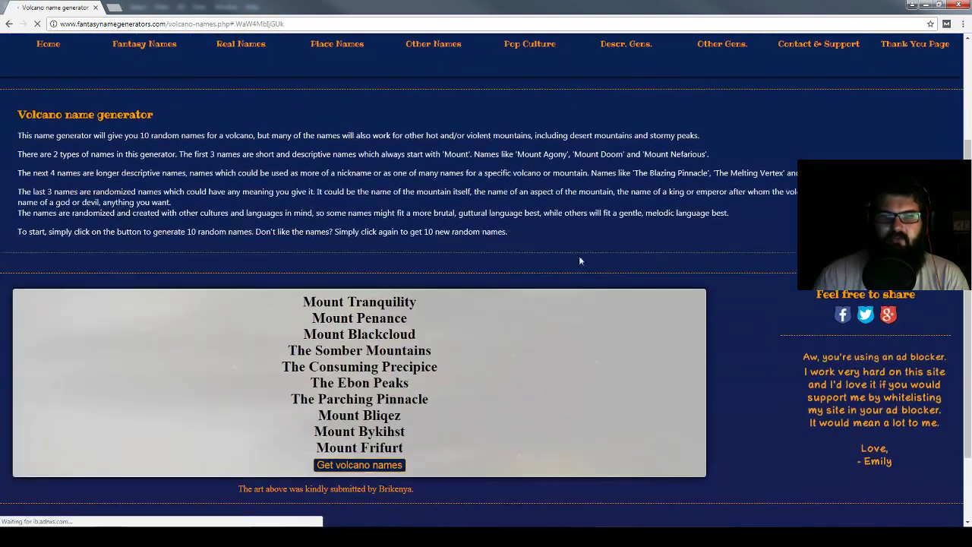
scroll(447, 371, "down", 2)
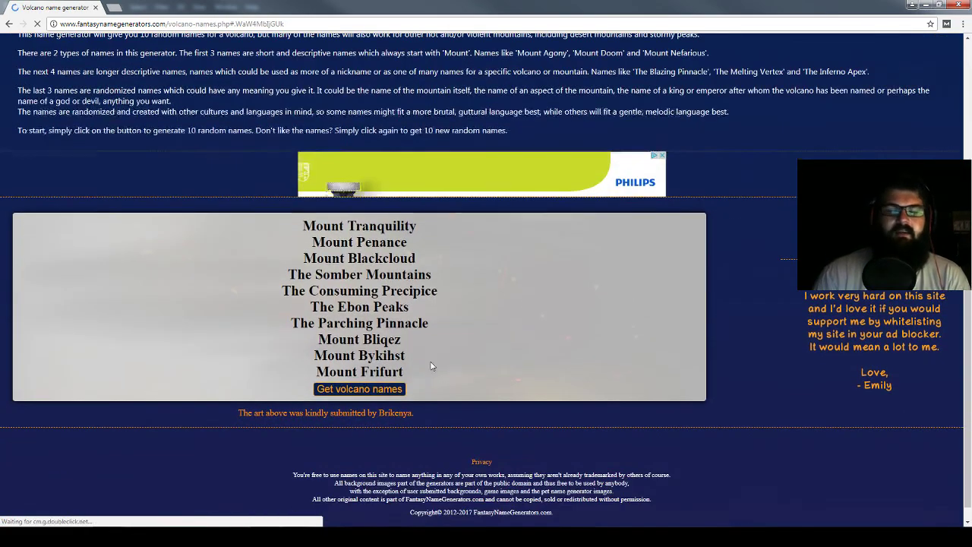
left_click(394, 391)
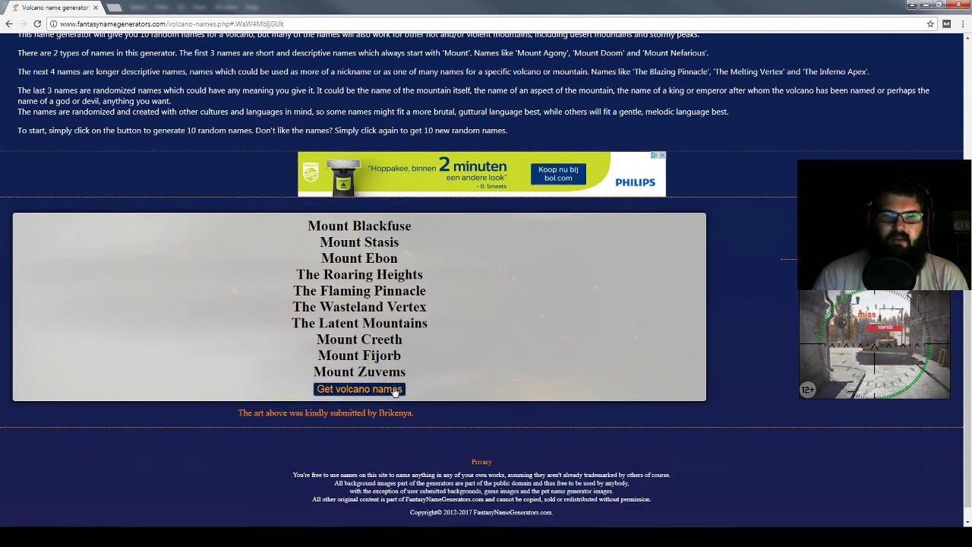
left_click(394, 390)
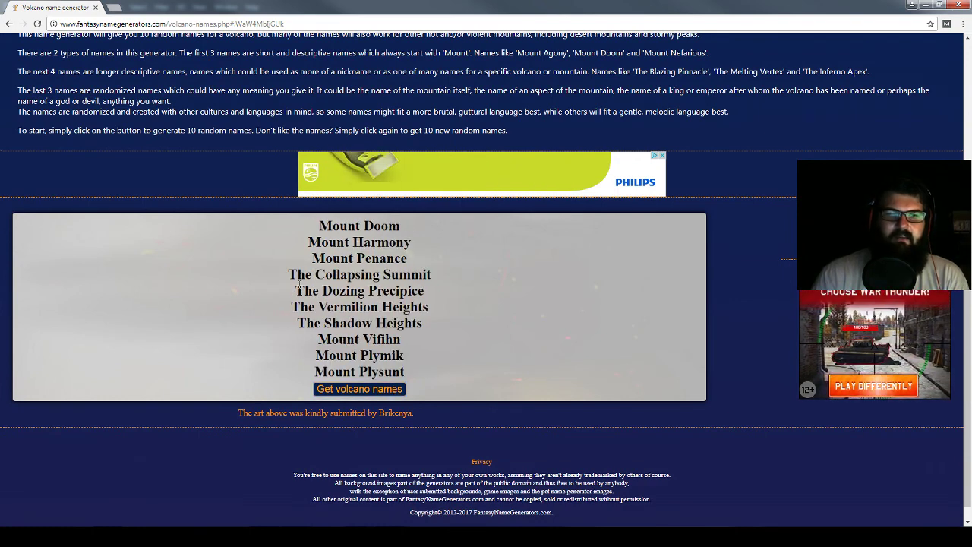
left_click_drag(293, 273, 456, 281)
left_click(456, 279)
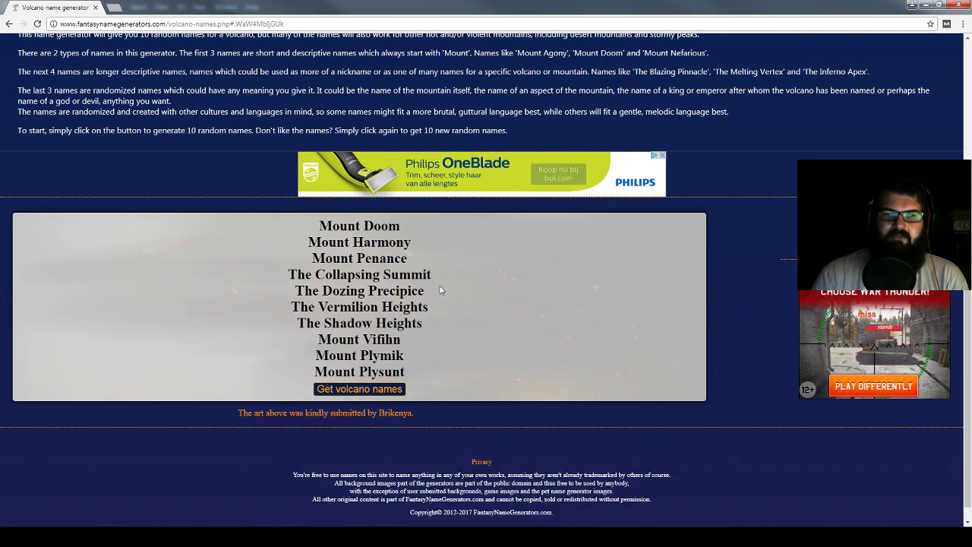
scroll(428, 237, "up", 3)
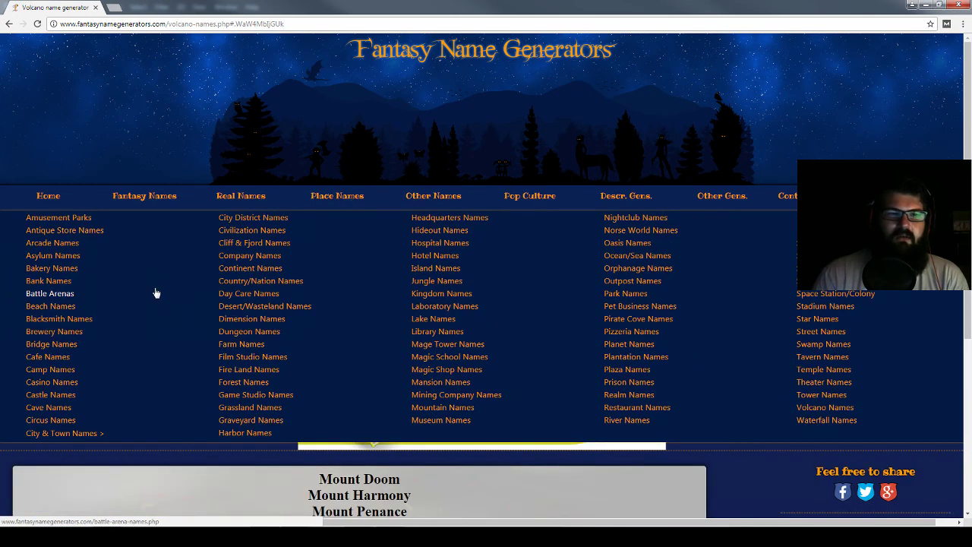
- Browse the Beach, Camp and Cave name generators in turn
left_click(99, 306)
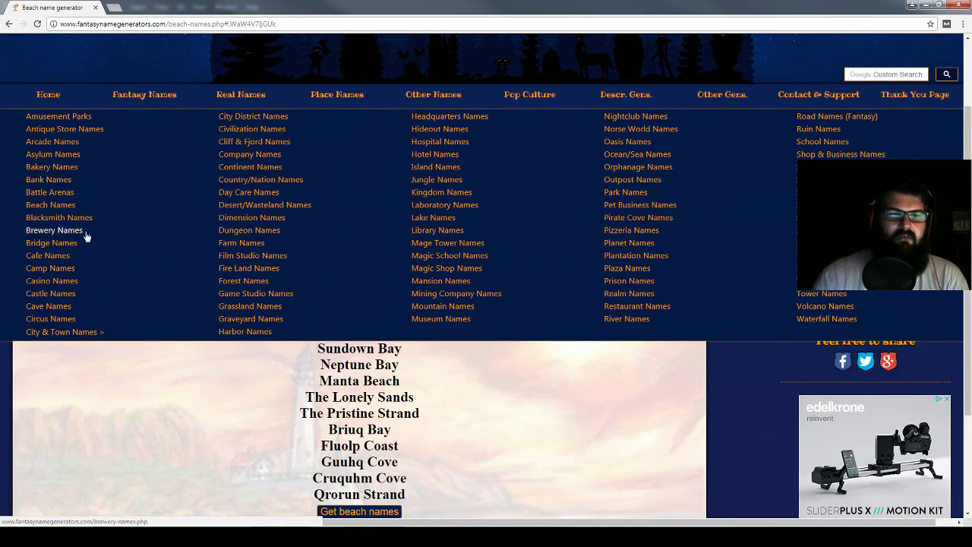
left_click(75, 271)
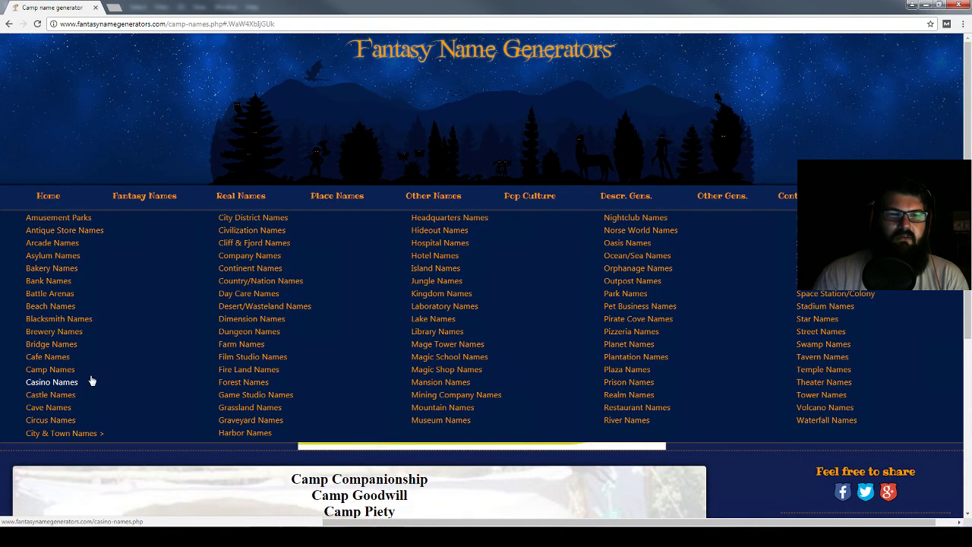
left_click(61, 408)
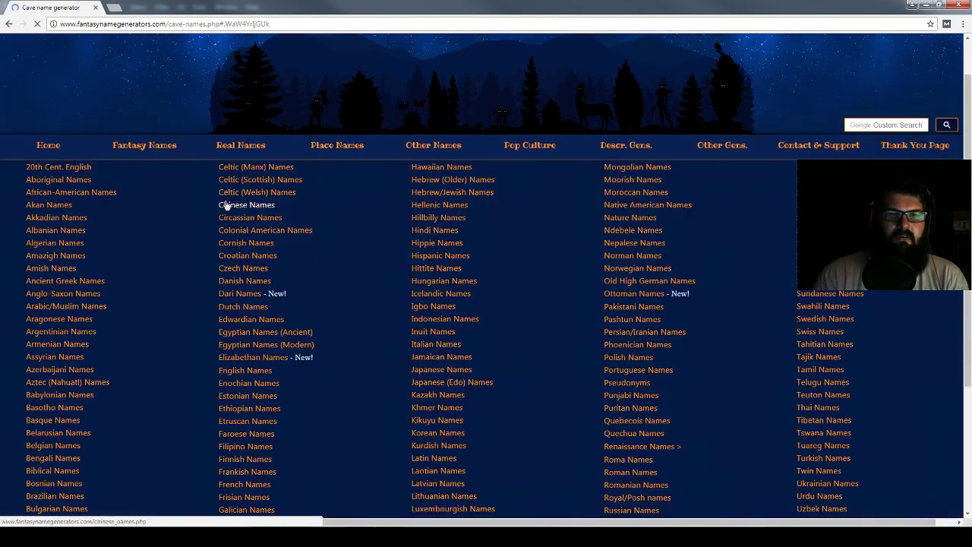
mouse_move(63, 382)
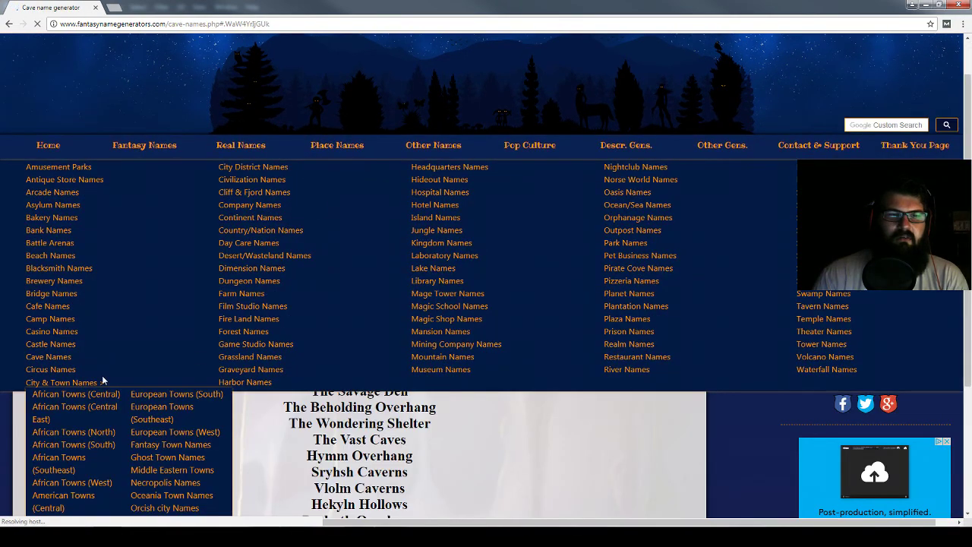
scroll(115, 339, "down", 2)
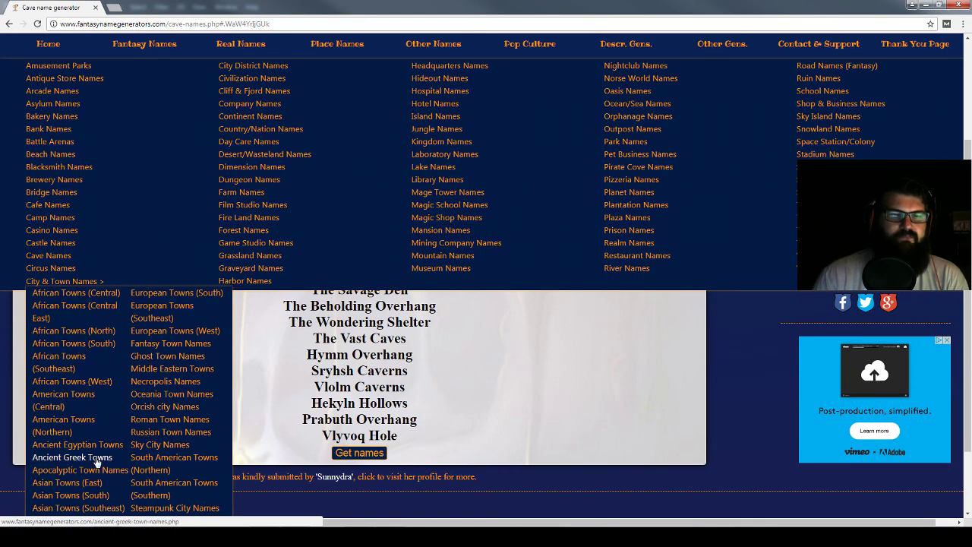
- Open the Roman town name generator and generate three batches of names
left_click(162, 420)
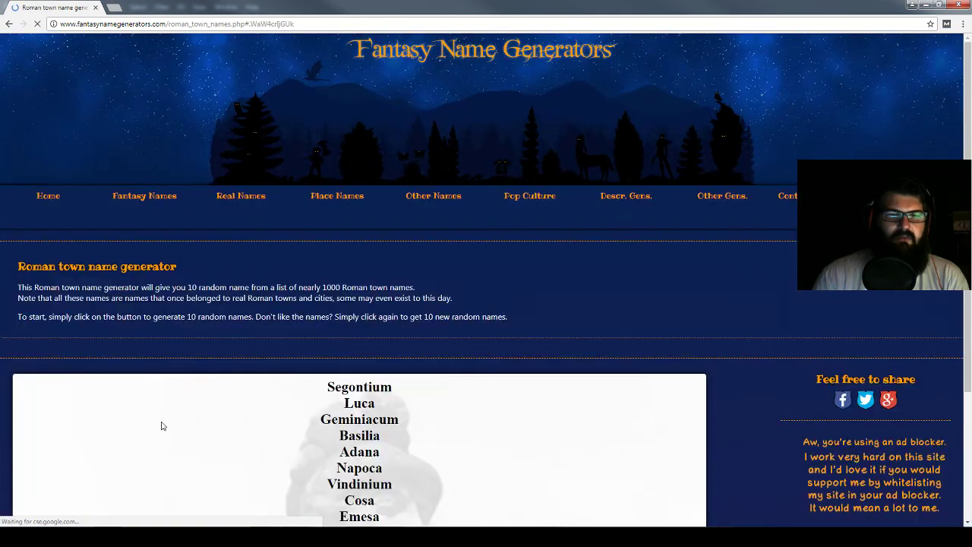
scroll(160, 425, "down", 3)
left_click(363, 374)
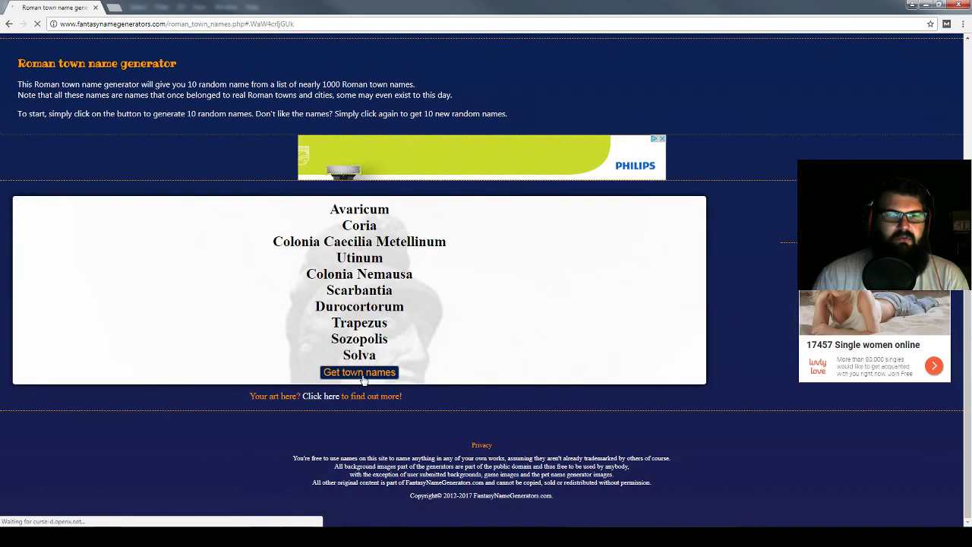
left_click(362, 374)
left_click(362, 373)
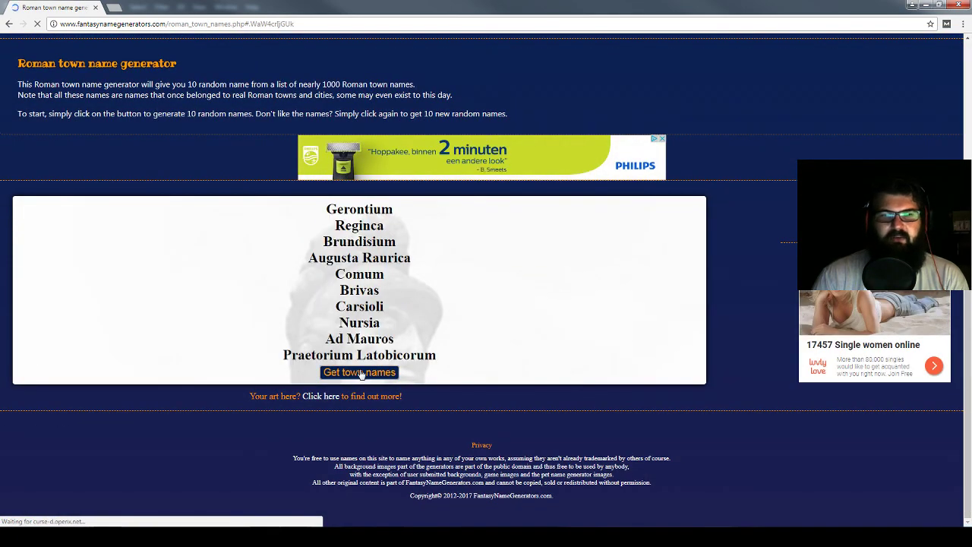
scroll(341, 424, "up", 1)
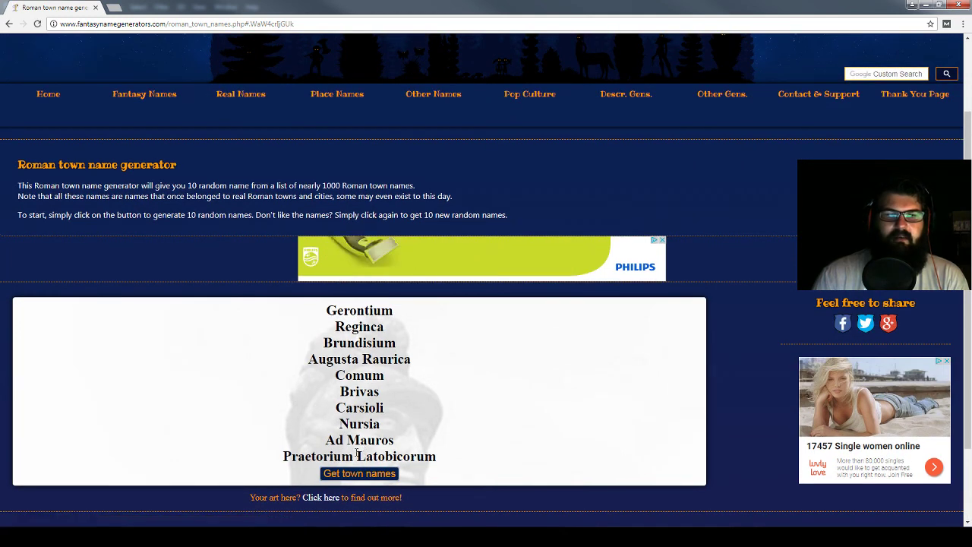
- Keep regenerating Roman town names until the list runs Aquae Arnemetiae to Sorviodurum
left_click(370, 477)
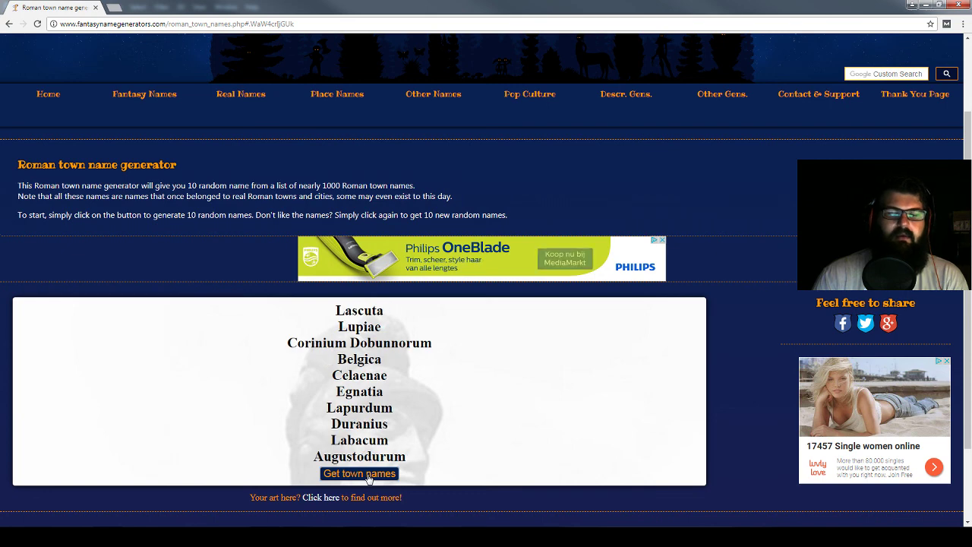
left_click(370, 477)
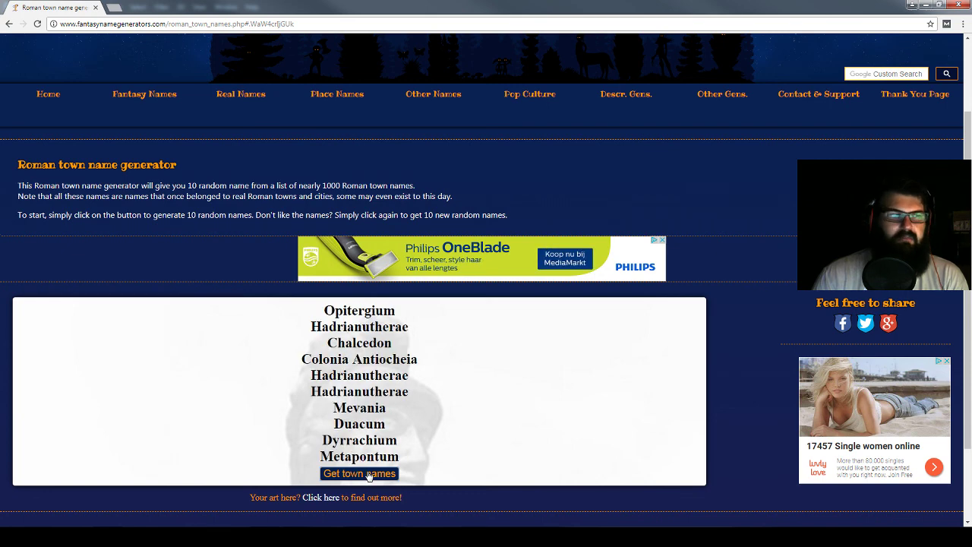
left_click(370, 475)
left_click(370, 476)
left_click(370, 475)
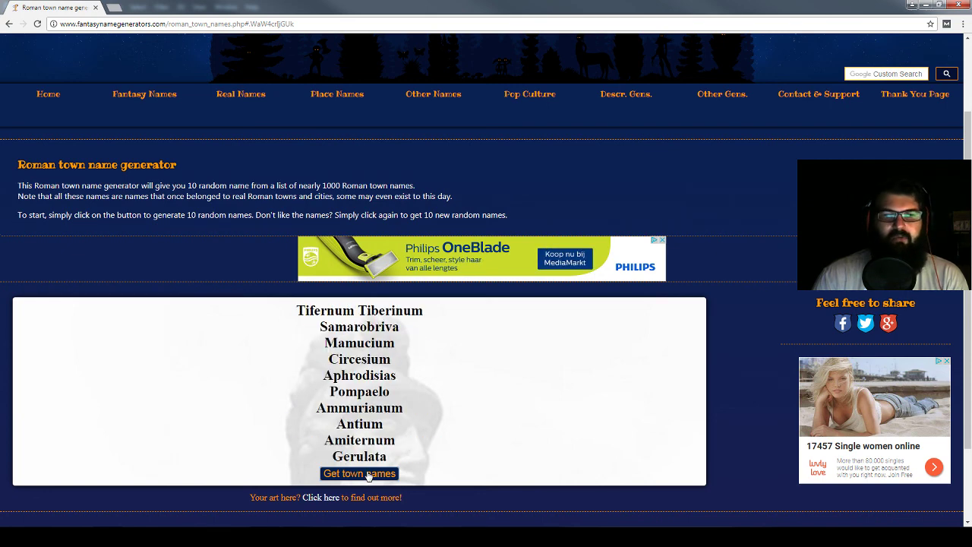
left_click(369, 475)
left_click(370, 475)
left_click(370, 476)
left_click(370, 475)
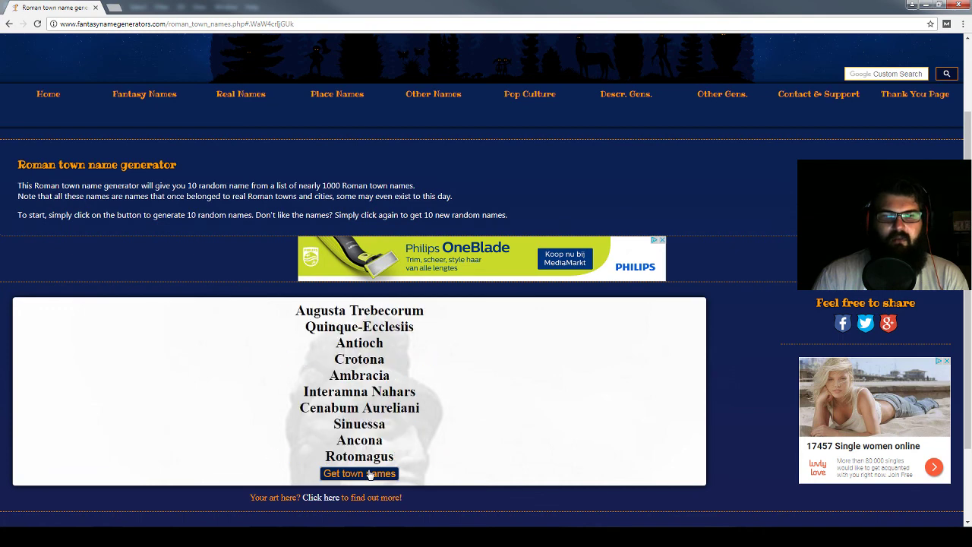
left_click(370, 475)
left_click(371, 475)
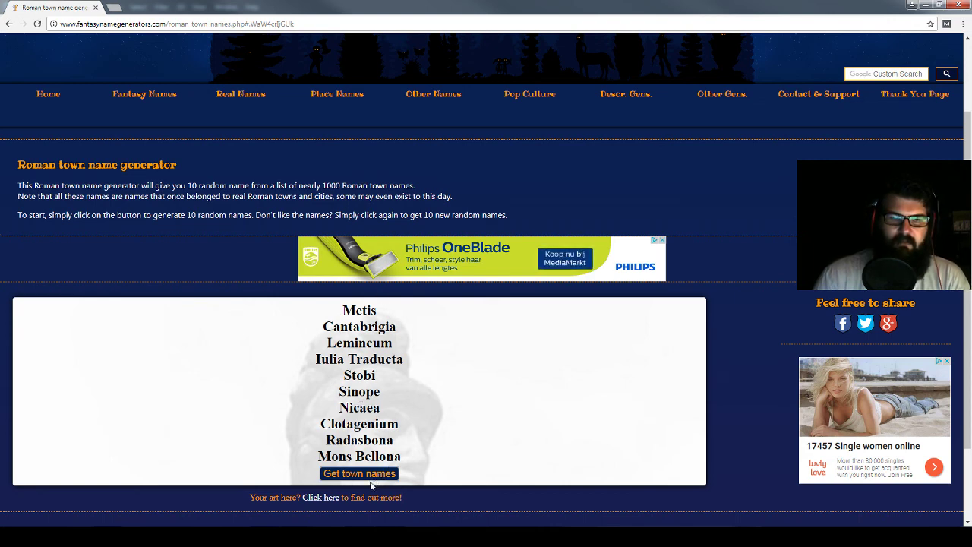
mouse_move(338, 95)
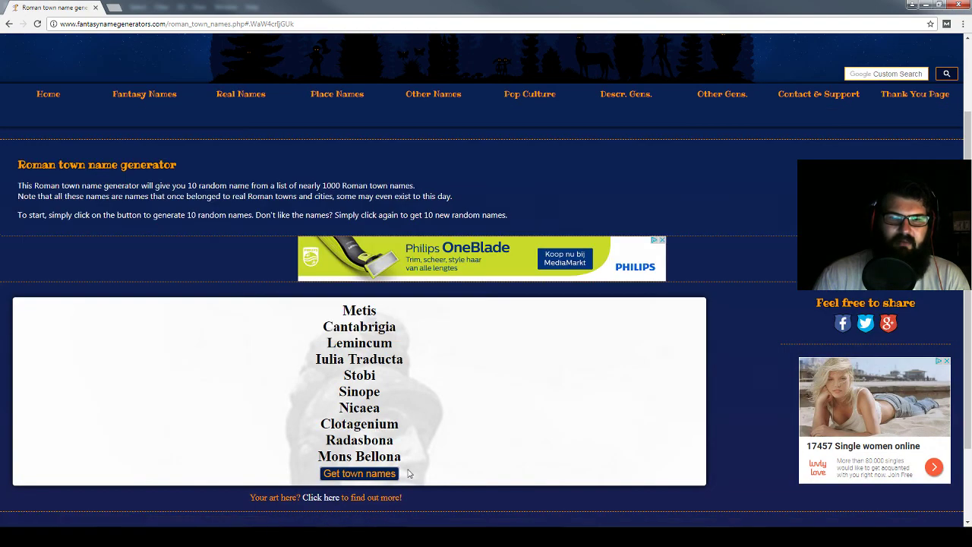
left_click(388, 475)
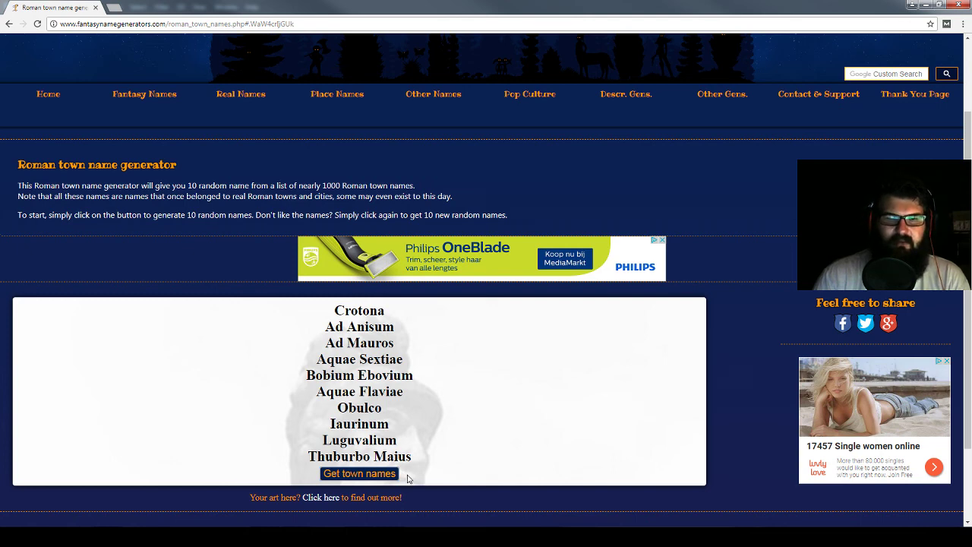
left_click(383, 477)
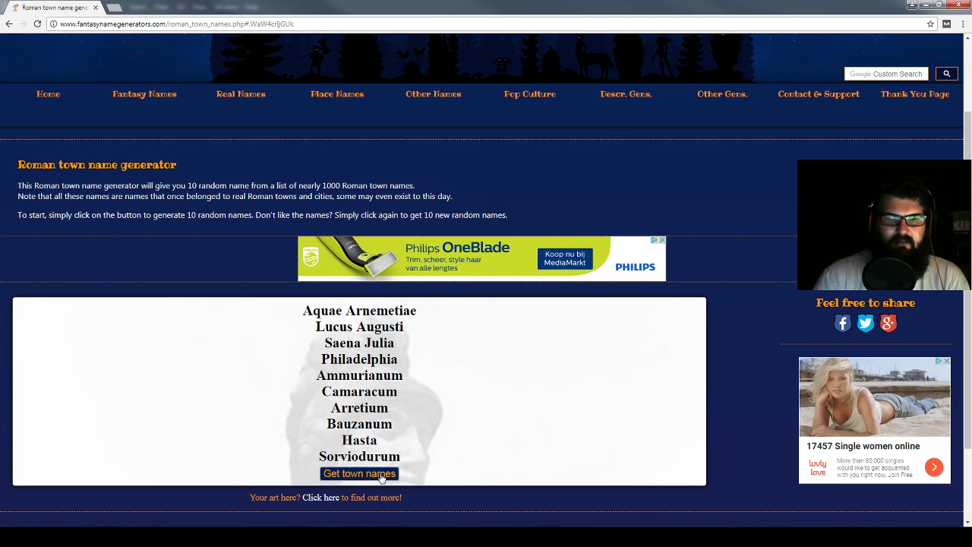
left_click(381, 474)
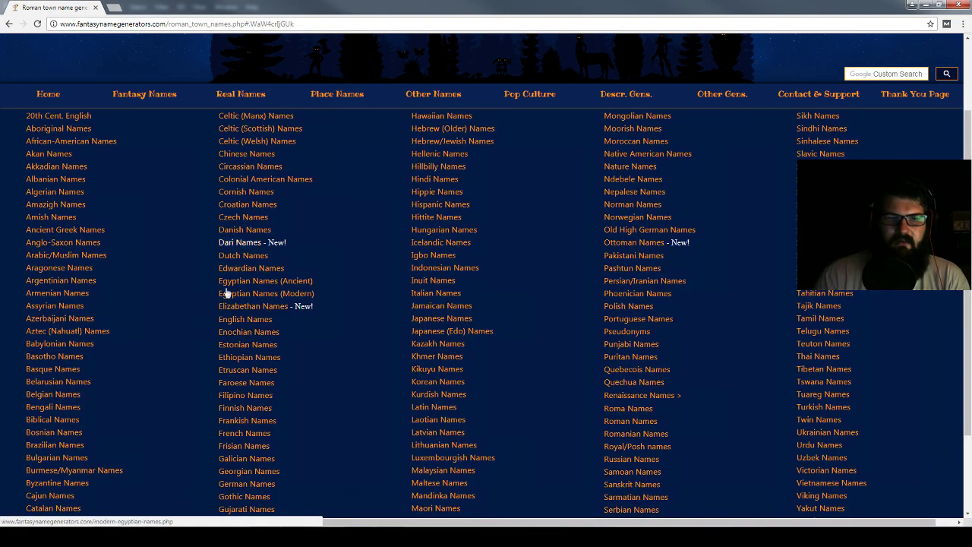
- Generate two batches of Irish male names, starting with Tomás Mac Cuimín
scroll(113, 433, "down", 3)
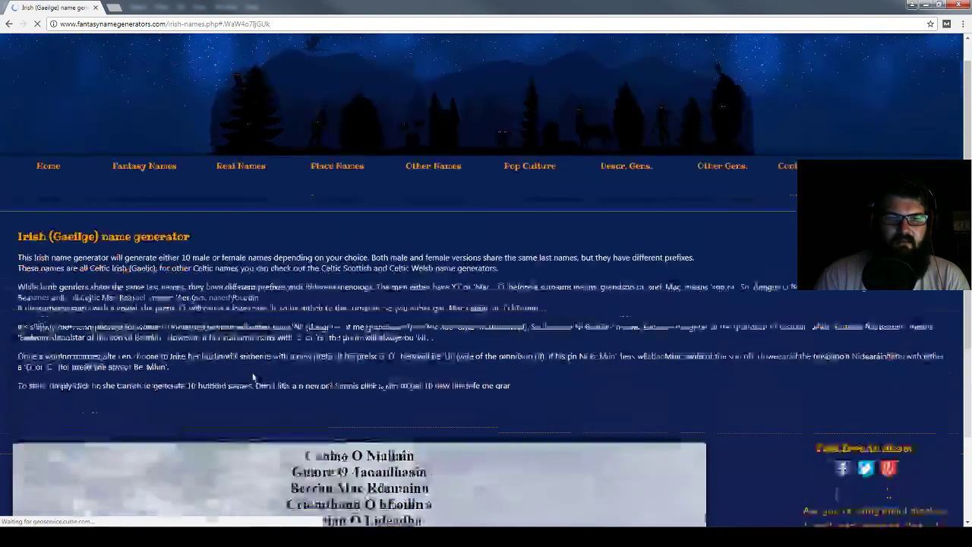
scroll(79, 440, "down", 3)
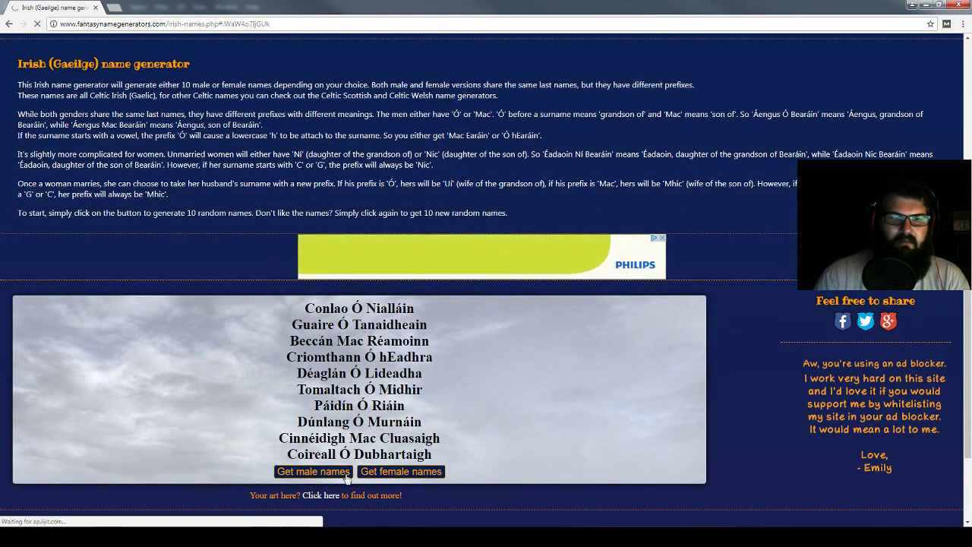
left_click(346, 474)
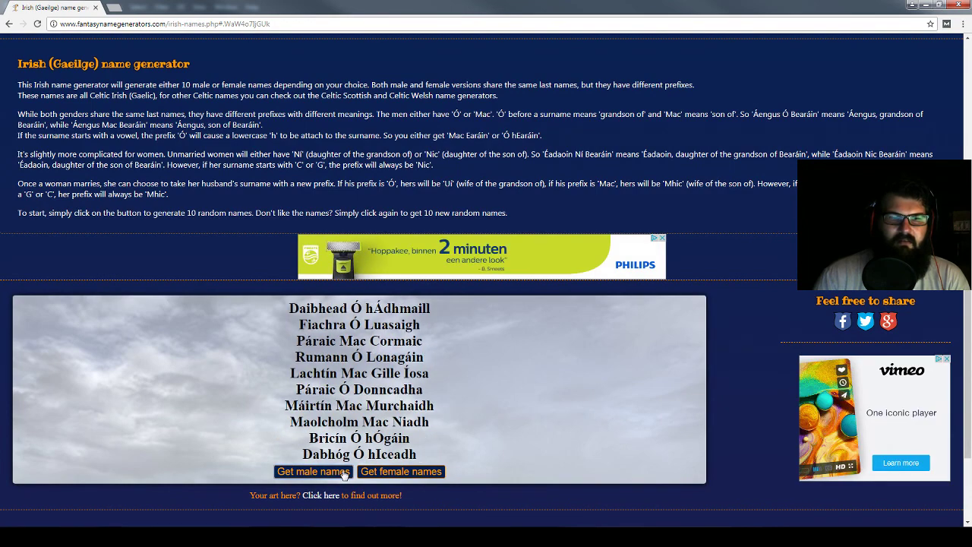
left_click(345, 473)
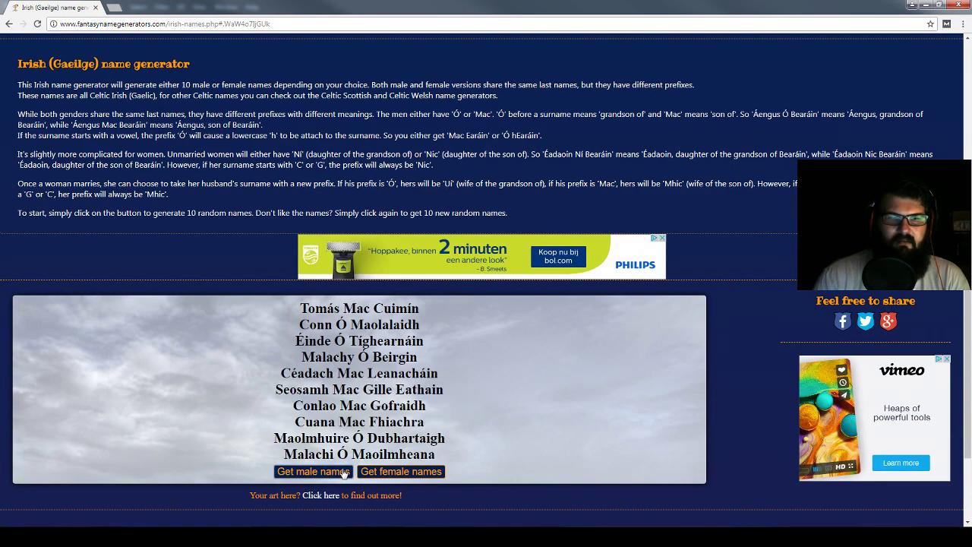
scroll(343, 449, "up", 3)
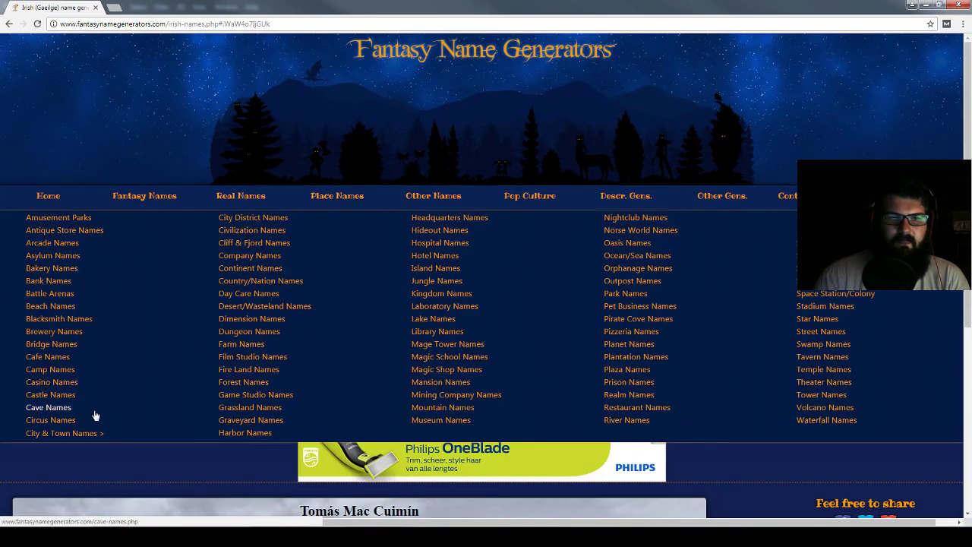
scroll(99, 426, "down", 1)
scroll(103, 414, "down", 1)
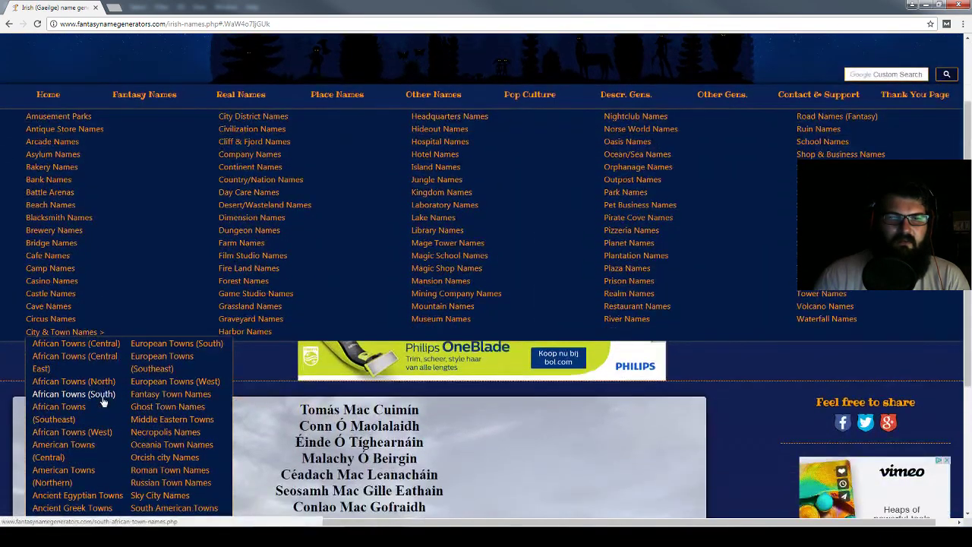
scroll(102, 401, "down", 1)
scroll(104, 399, "down", 1)
scroll(104, 399, "down", 1)
scroll(104, 397, "down", 1)
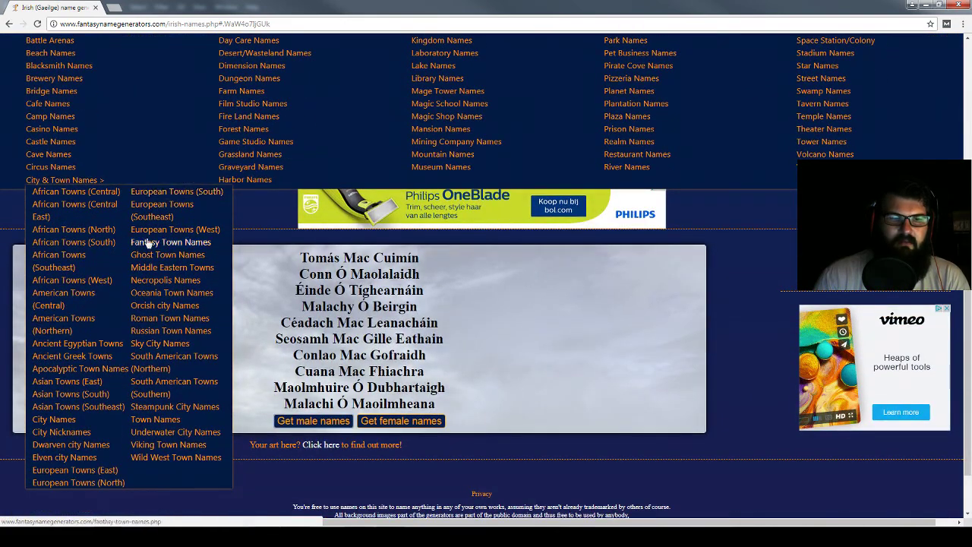
- Open and browse the North European town name generator
left_click(111, 488)
scroll(245, 406, "down", 3)
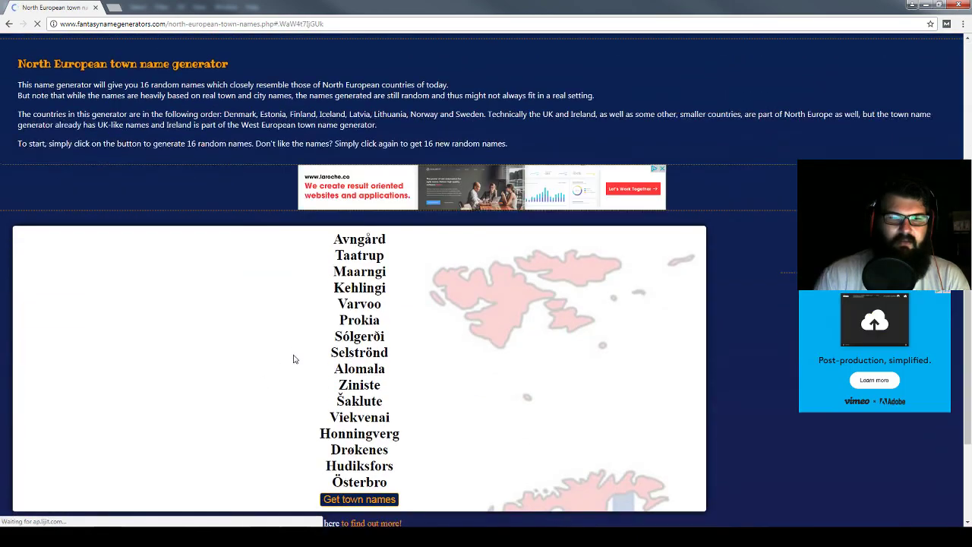
scroll(295, 359, "up", 2)
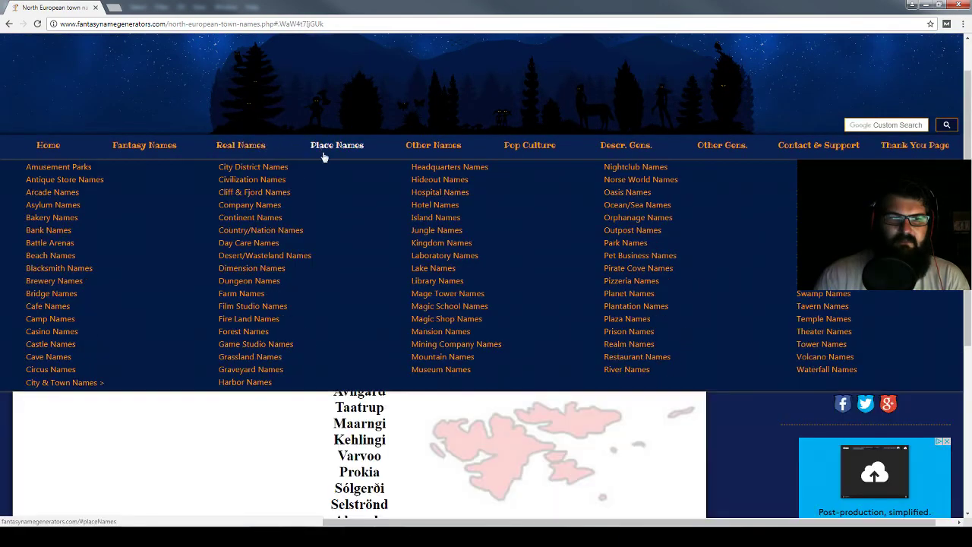
scroll(103, 432, "down", 1)
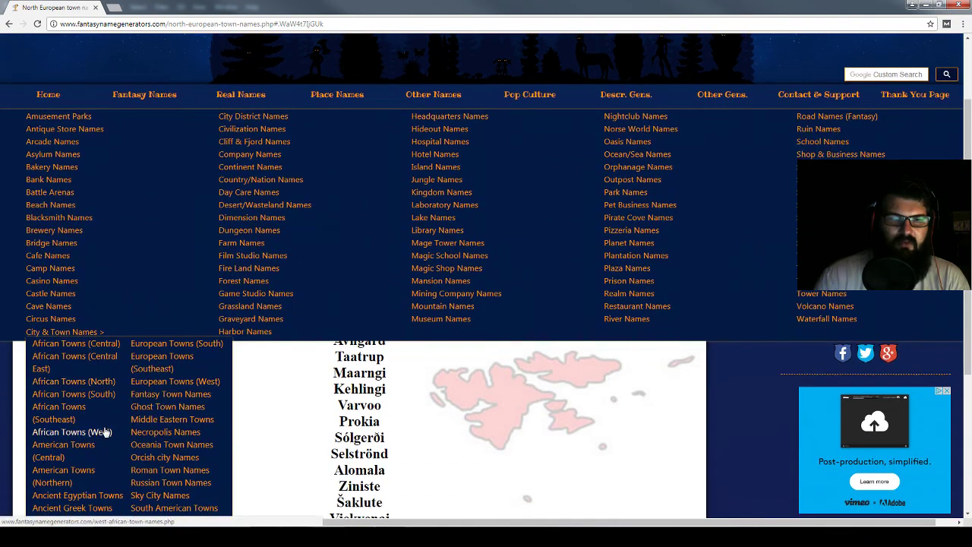
scroll(105, 432, "down", 1)
- Generate two batches of fantasy town names (Mythsummit to Basinrun), then open the Necropolis generator
left_click(167, 348)
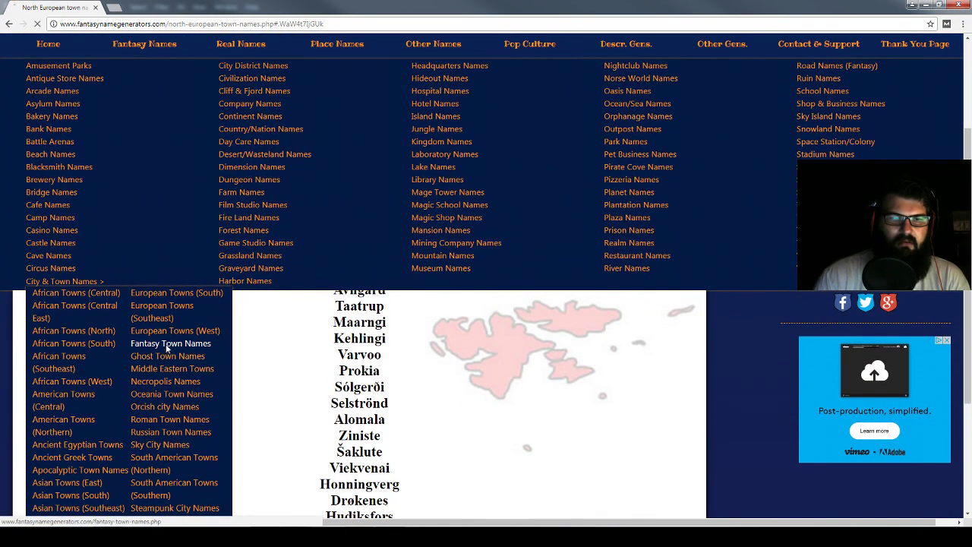
scroll(254, 328, "down", 3)
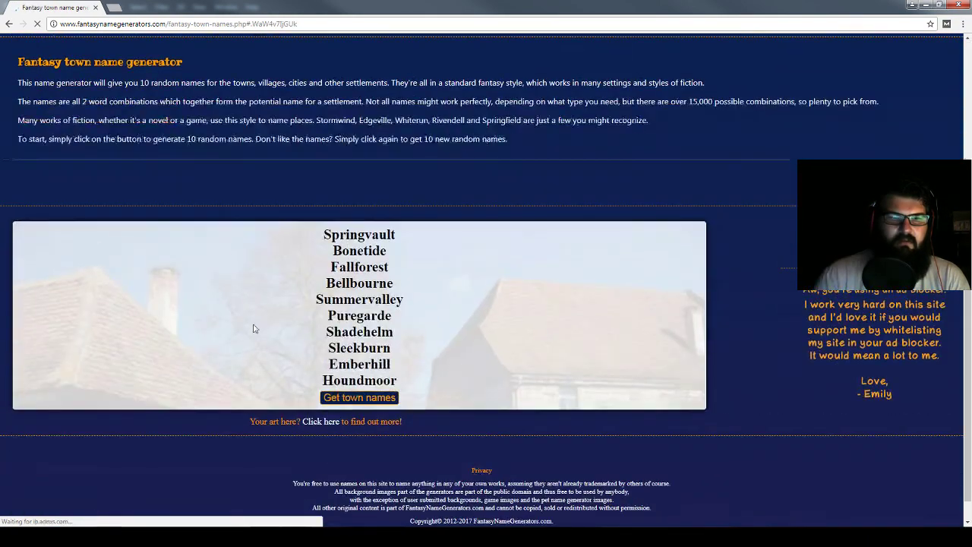
left_click(360, 398)
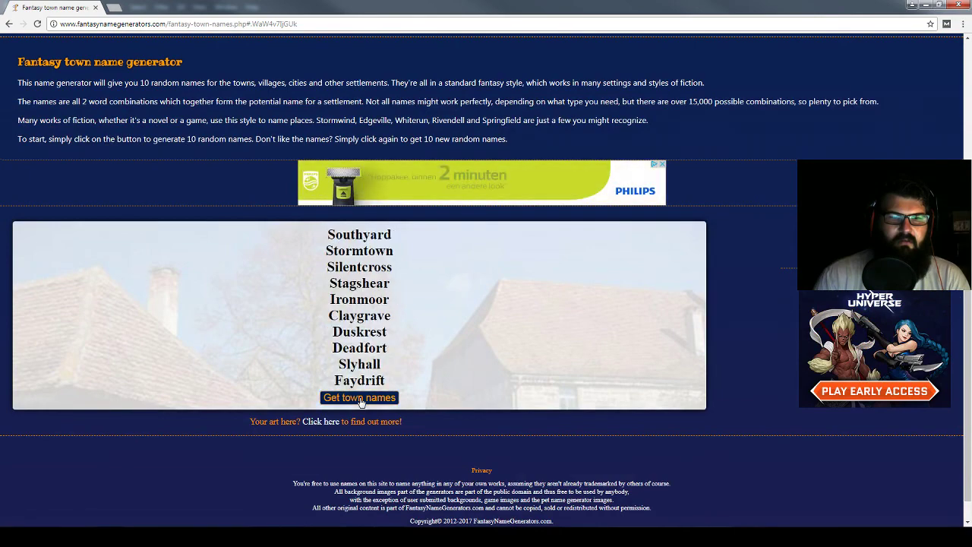
left_click(360, 398)
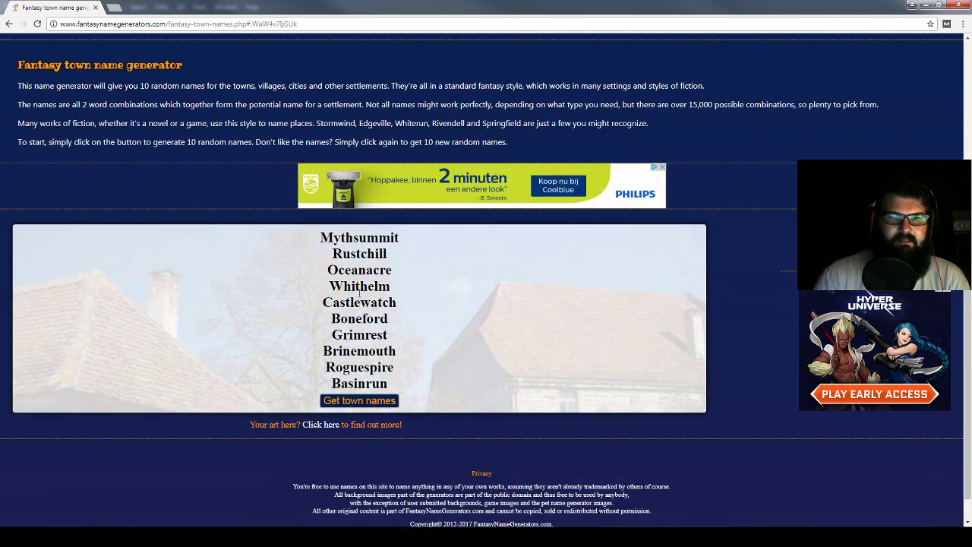
scroll(304, 228, "up", 2)
scroll(214, 141, "down", 1)
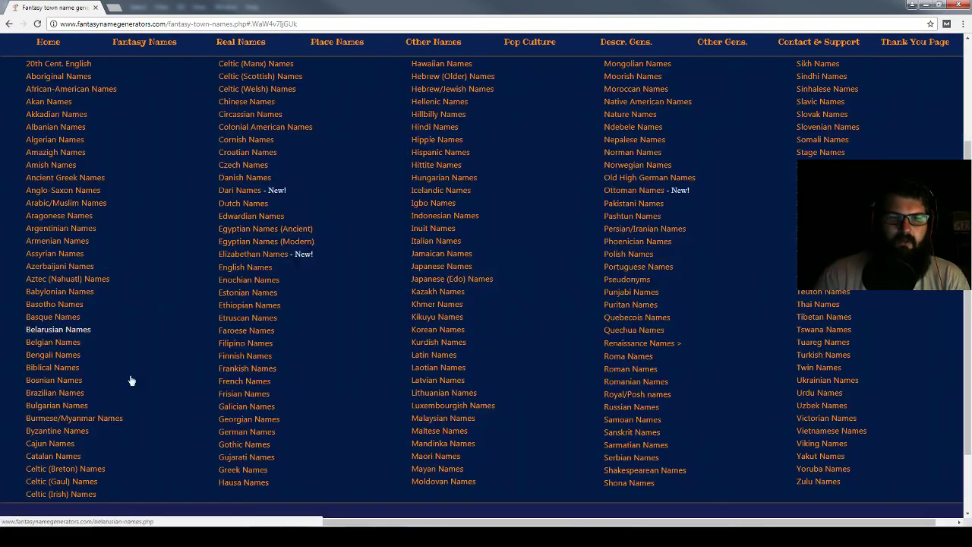
mouse_move(338, 41)
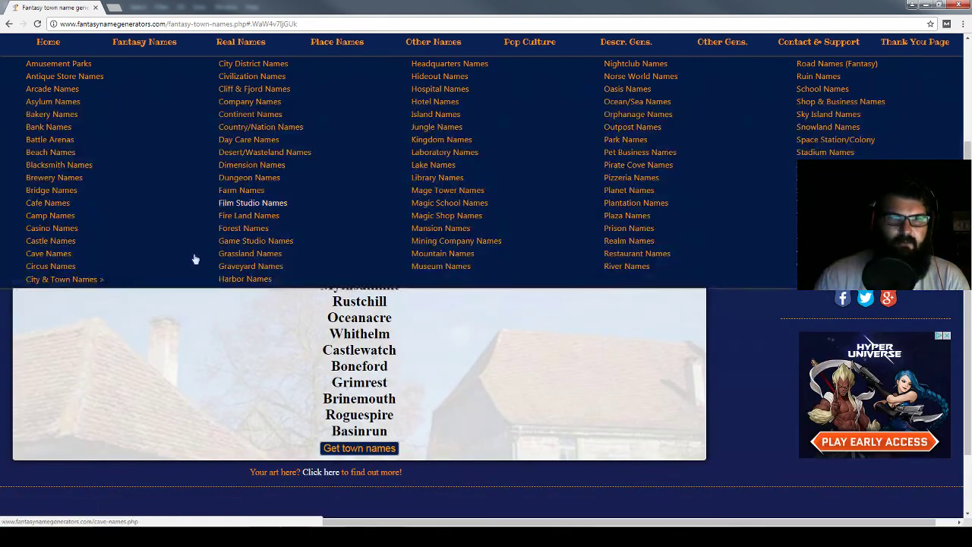
mouse_move(64, 278)
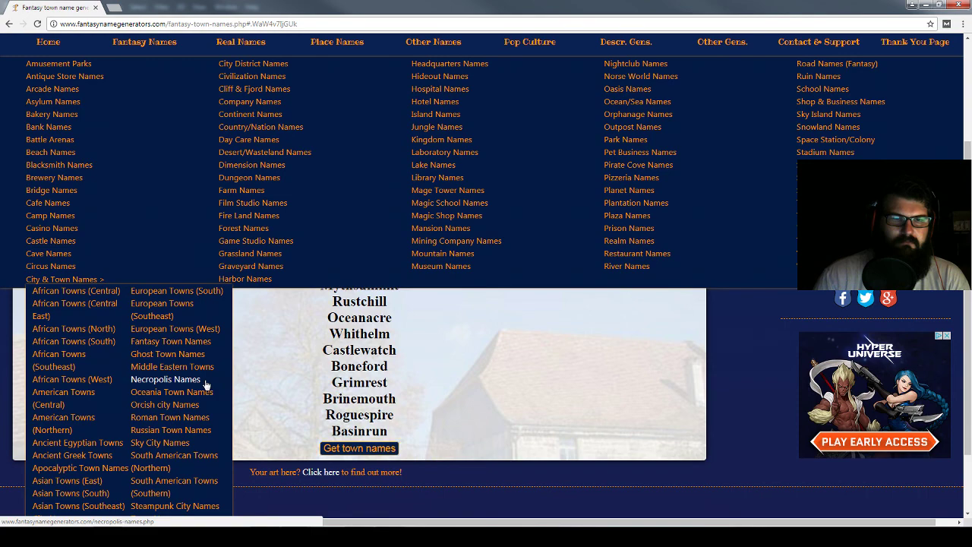
left_click(205, 380)
- Generate five batches of necropolis names
scroll(363, 388, "down", 3)
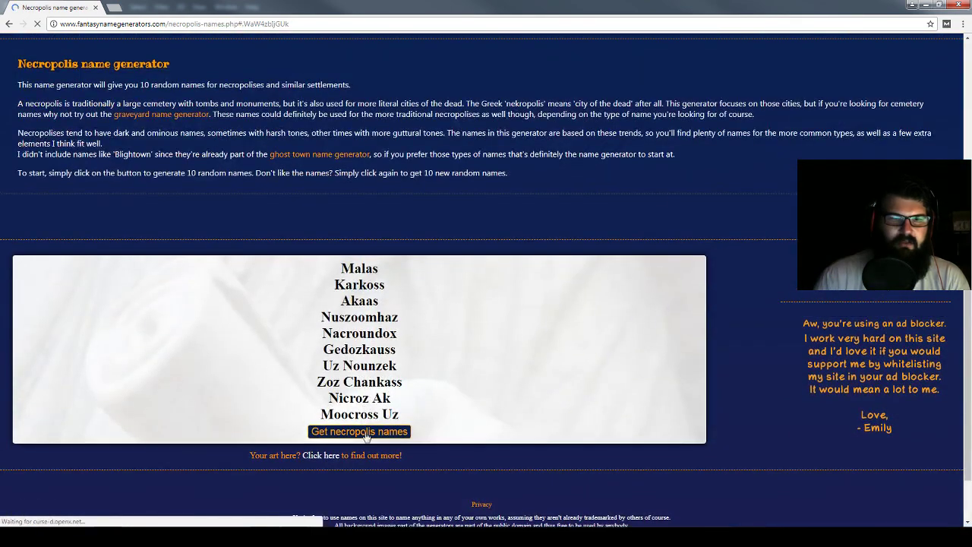
left_click(359, 432)
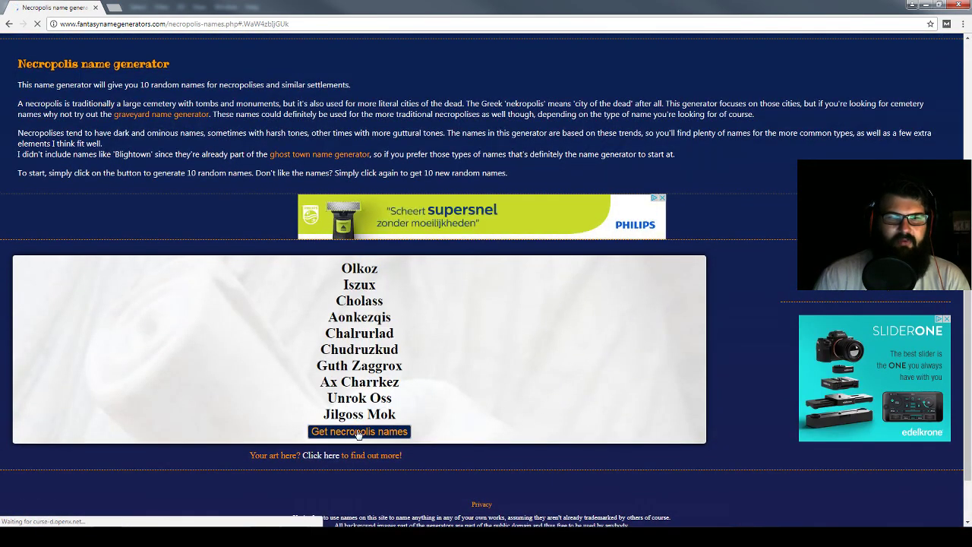
left_click(358, 431)
left_click(358, 431)
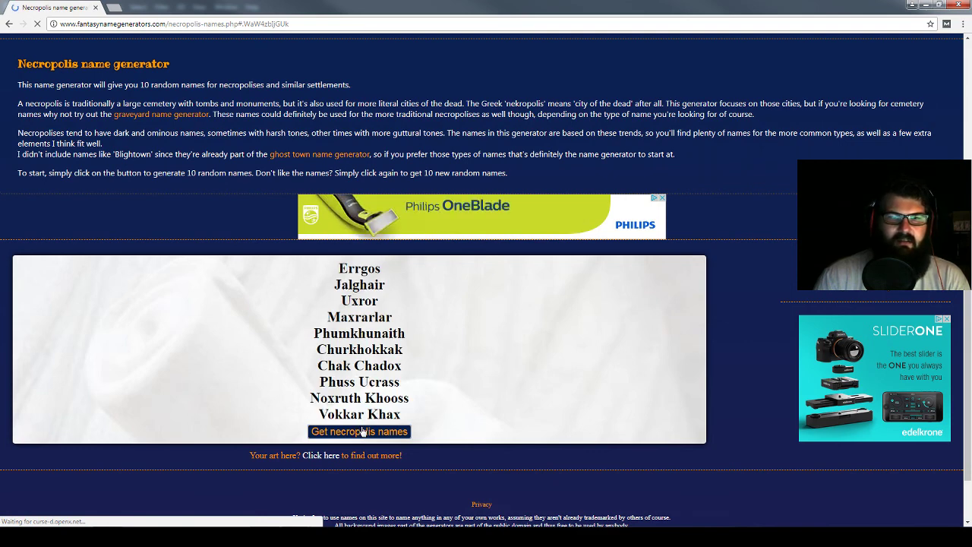
left_click(363, 432)
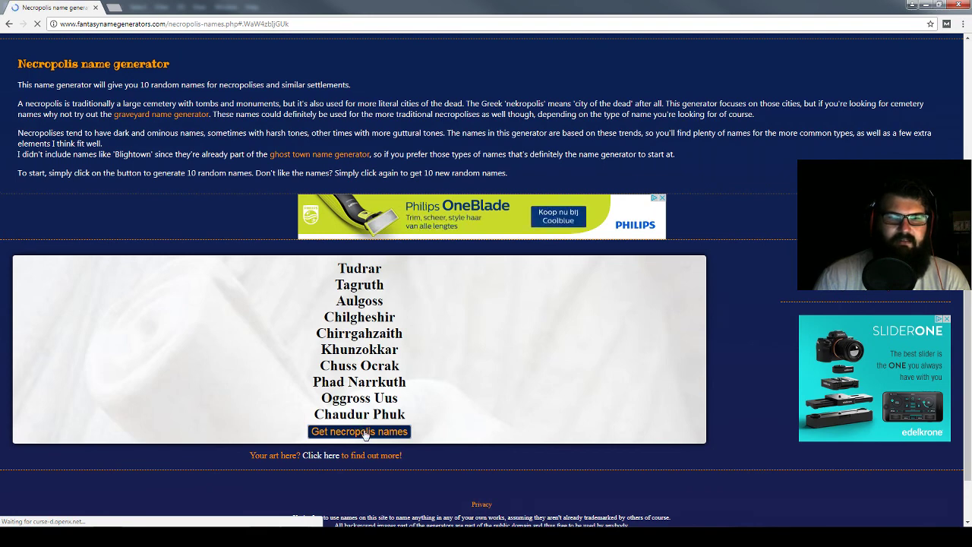
left_click(365, 433)
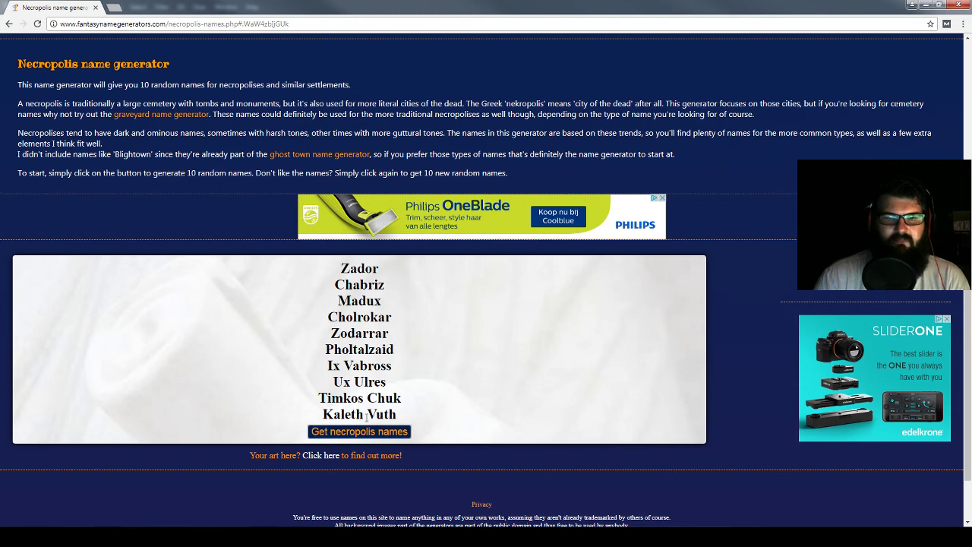
- Pick out candidate names Kaleth and Uss Ushrik, regenerate, then select Jagror
left_click_drag(366, 414, 318, 414)
left_click(308, 300)
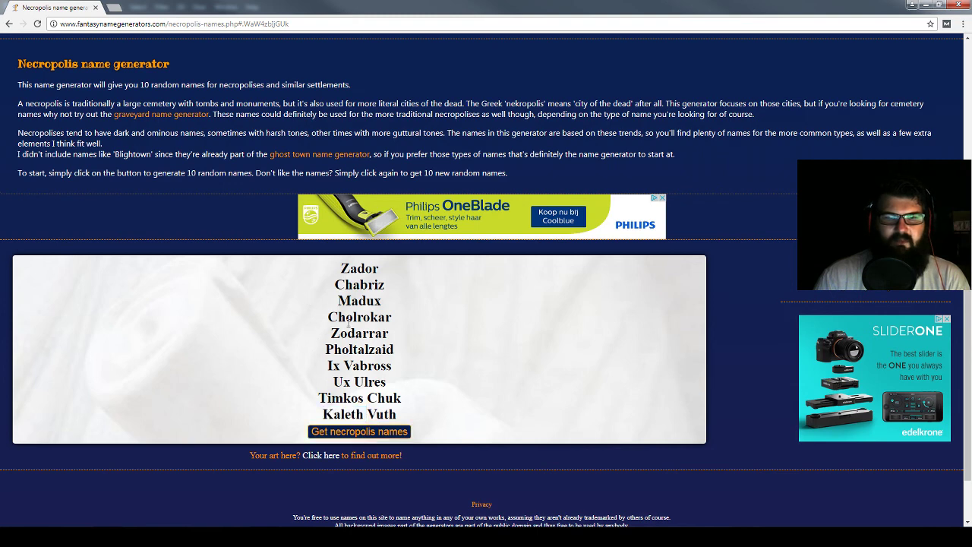
left_click(392, 434)
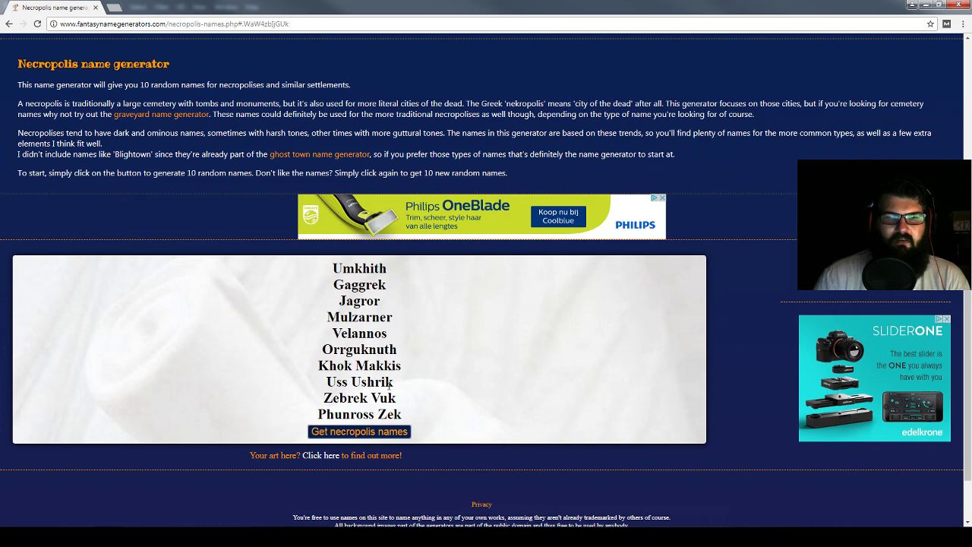
left_click_drag(392, 385, 362, 382)
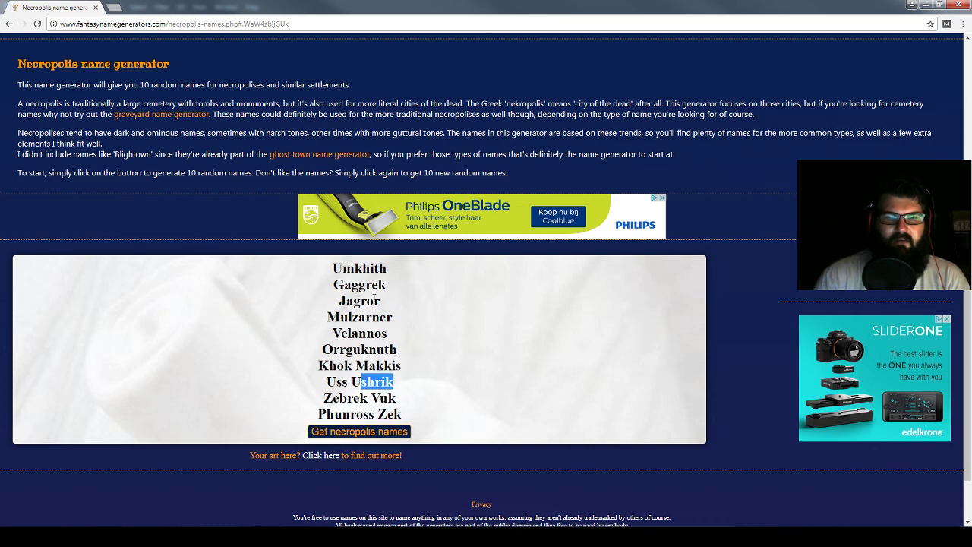
left_click_drag(380, 301, 331, 301)
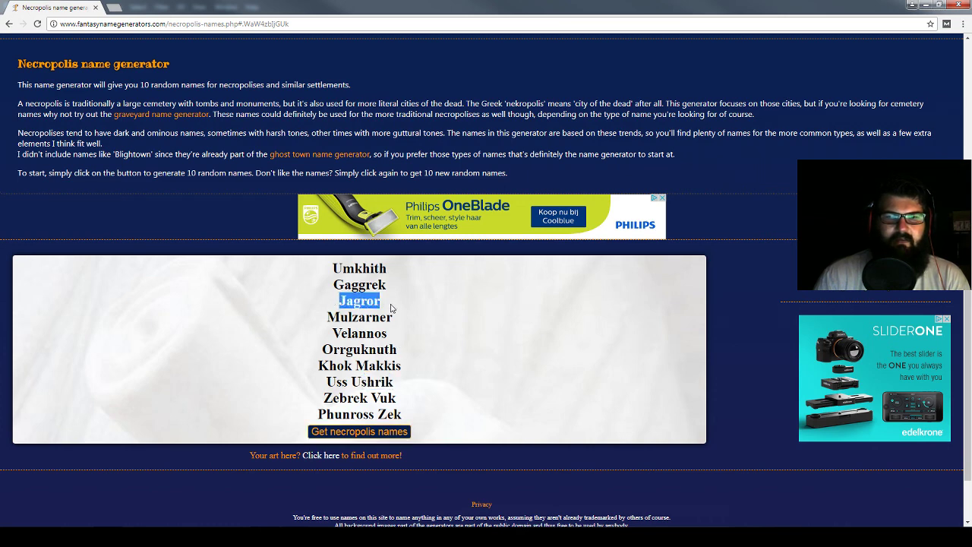
left_click_drag(392, 307, 334, 302)
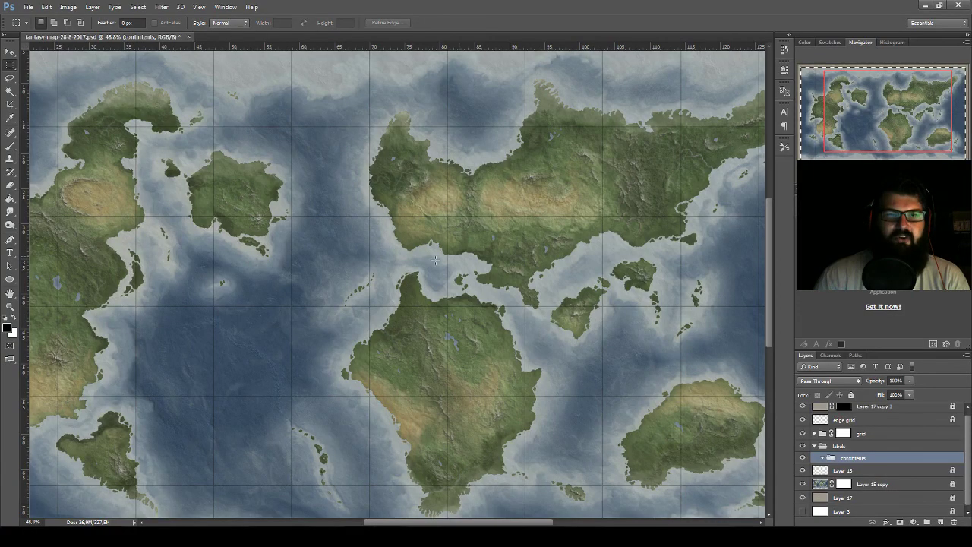
- Zoom in and type the label Kalith Jagor on the northern continent
scroll(436, 261, "up", 1)
scroll(436, 260, "up", 2)
scroll(435, 260, "up", 1)
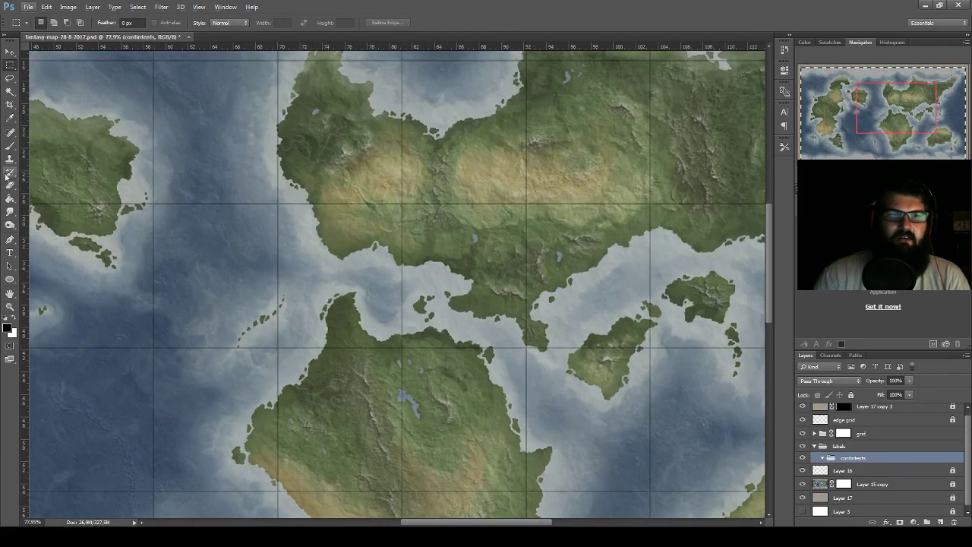
left_click(10, 252)
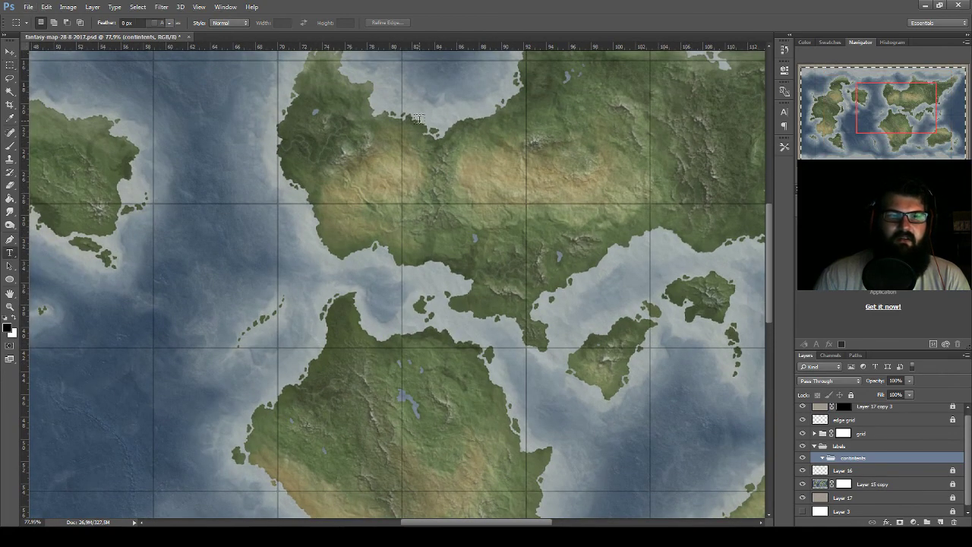
left_click(418, 120)
type("Kali")
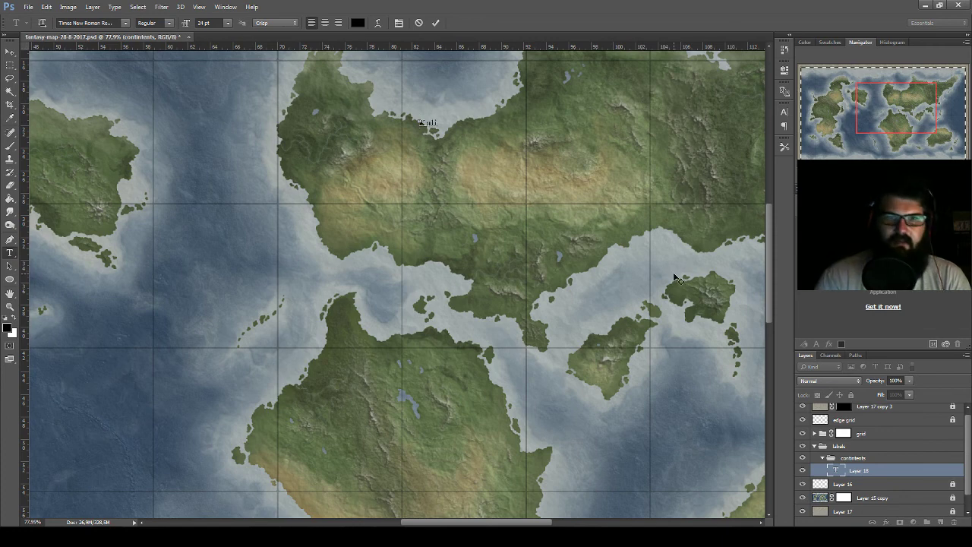
type("th Lagu")
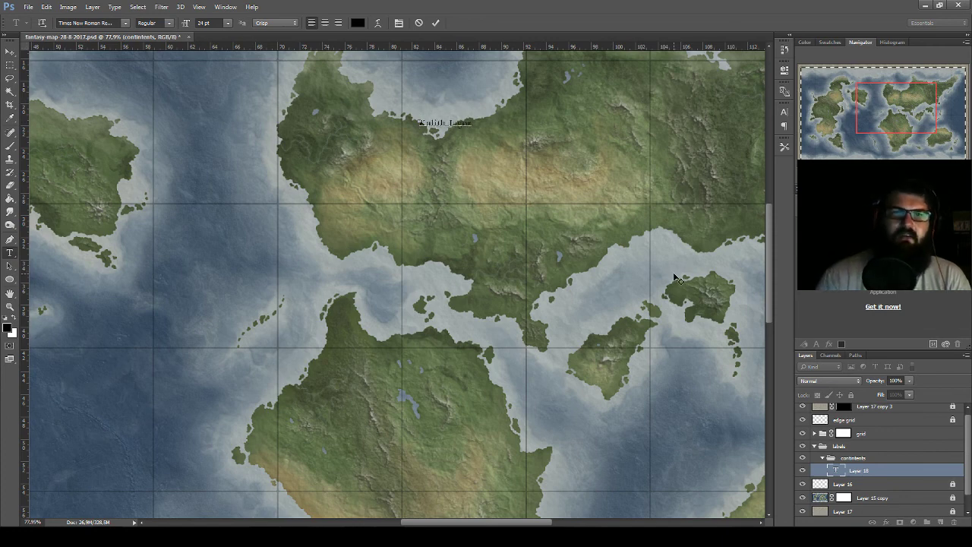
- Set the label to 60 pt and move it to the continent's centre
key("ctrl+a")
left_click(230, 26)
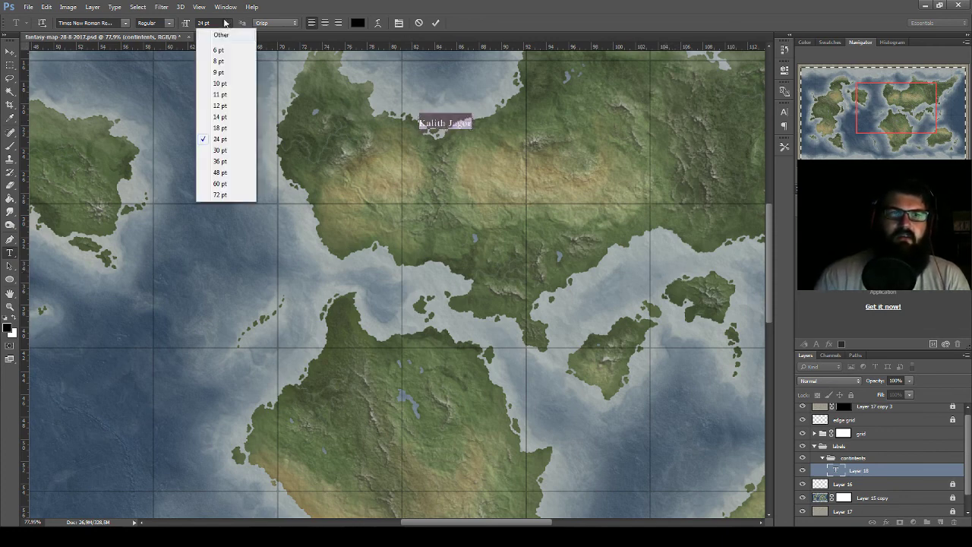
left_click(235, 186)
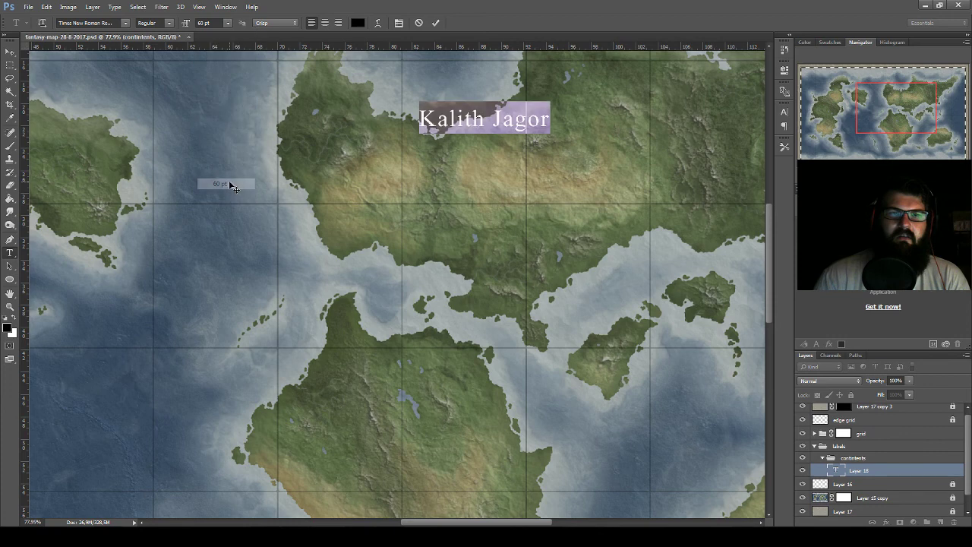
left_click(10, 52)
mouse_move(406, 158)
left_mouse_down()
mouse_move(467, 185)
mouse_move(468, 219)
left_mouse_up()
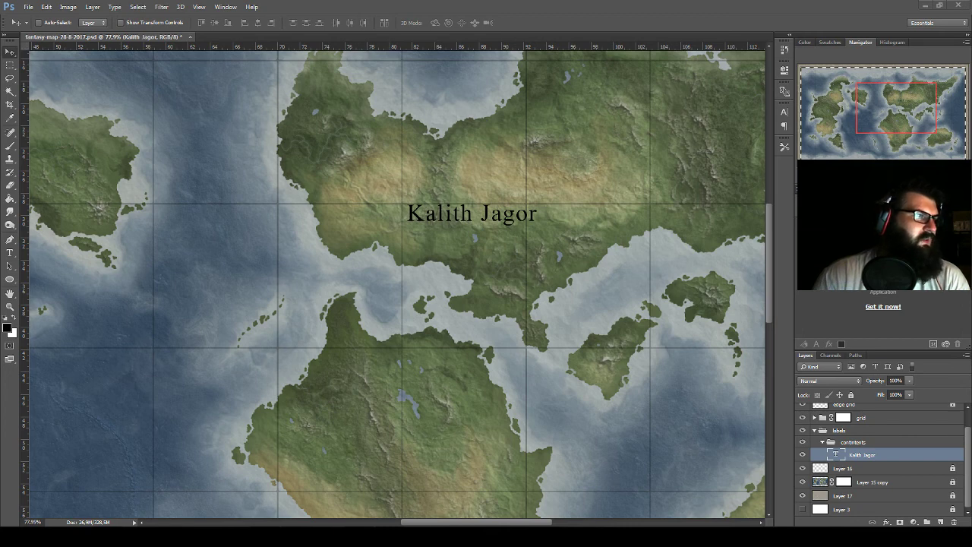
- Change the Kalith Jagor label's font to Sanvito Pro
scroll(636, 213, "up", 2)
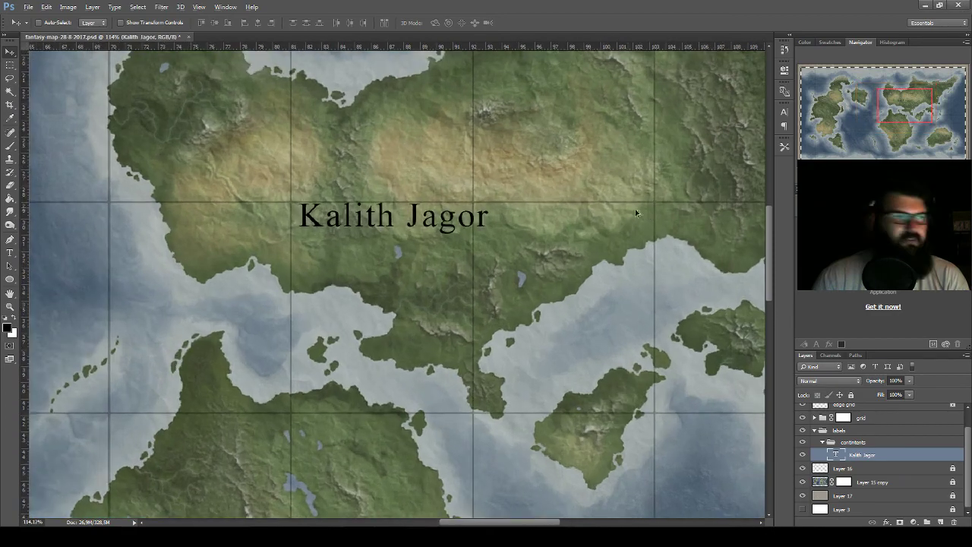
scroll(636, 213, "up", 1)
mouse_move(568, 247)
left_mouse_down()
mouse_move(568, 271)
mouse_move(500, 270)
left_mouse_up()
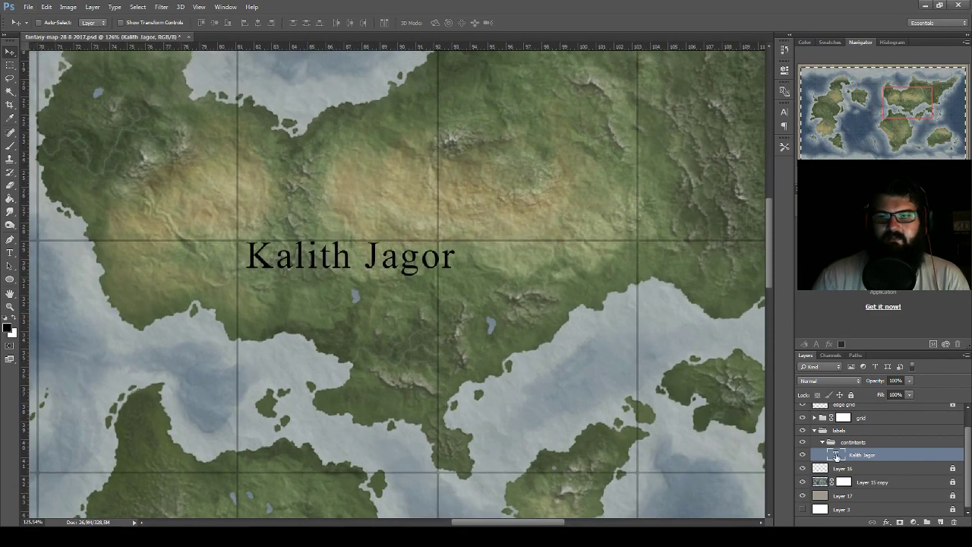
double_click(837, 456)
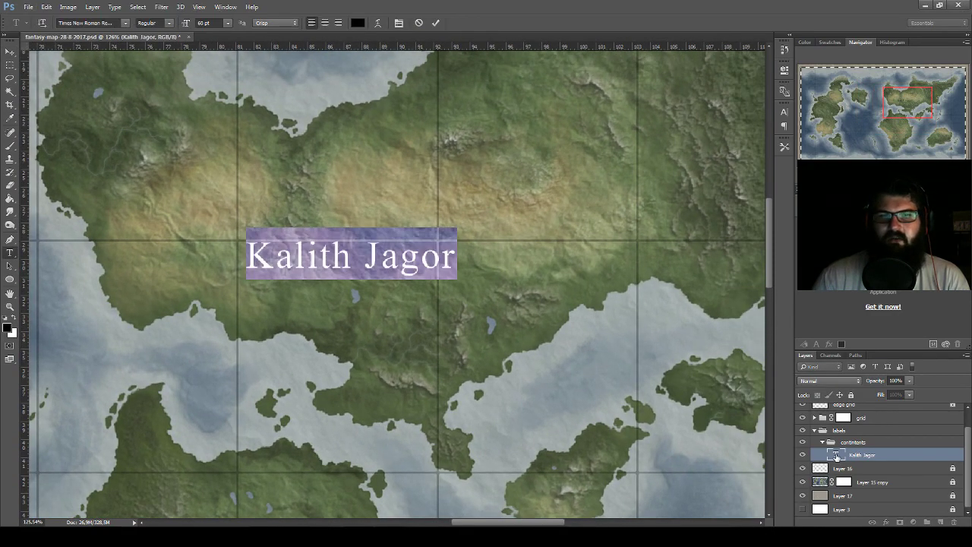
left_click(126, 23)
scroll(128, 29, "down", 10)
scroll(128, 28, "down", 10)
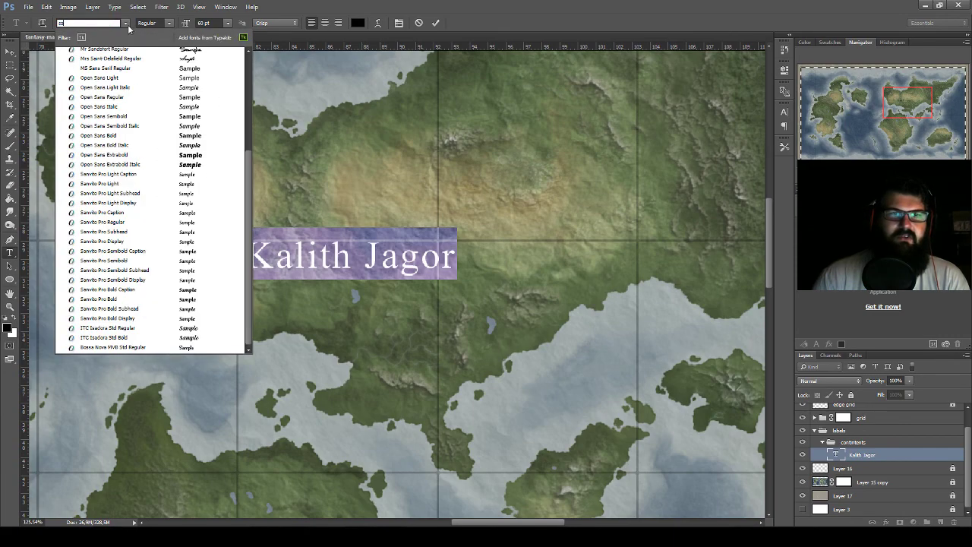
type("nvito")
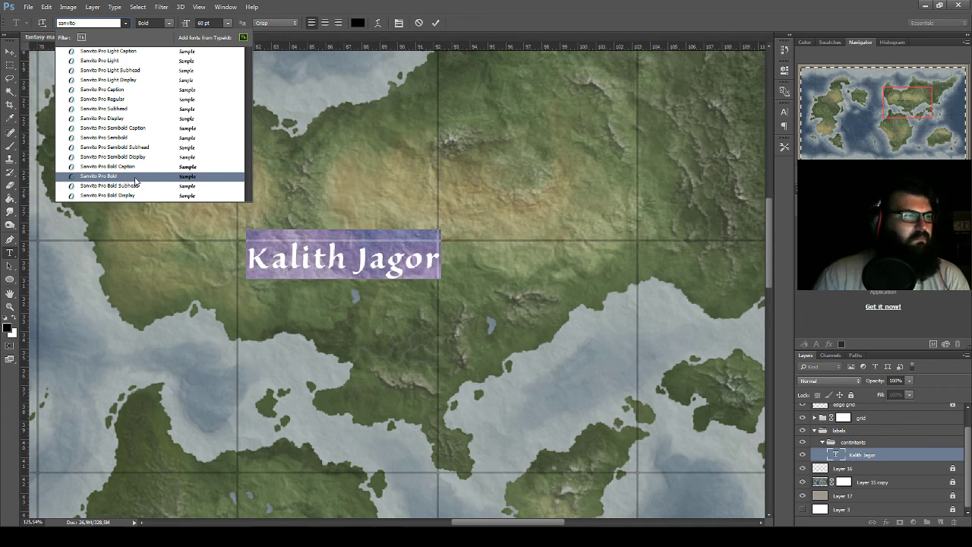
left_click(135, 177)
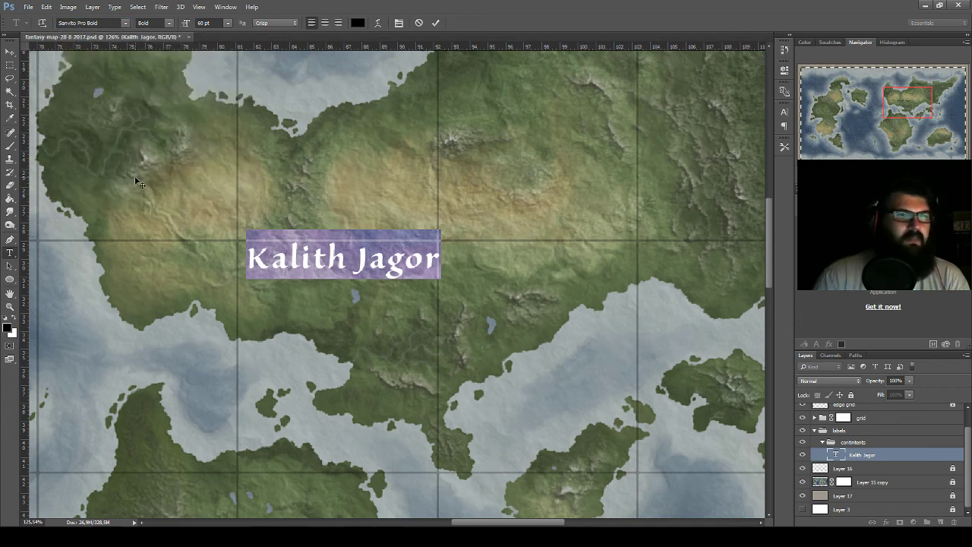
- Turn on All Caps and set the font style to Regular, then commit the text
left_click(399, 23)
left_click(769, 108)
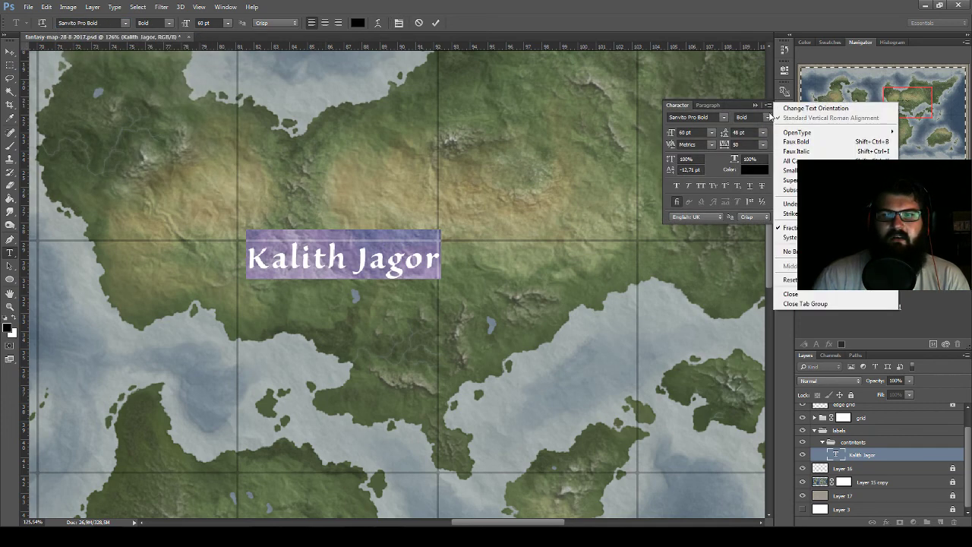
left_click(794, 161)
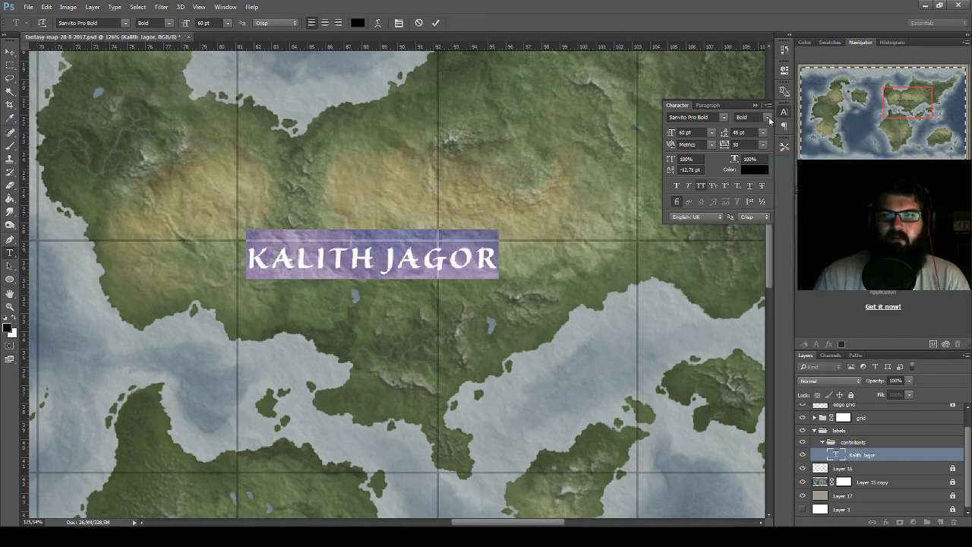
left_click(768, 118)
left_click(767, 168)
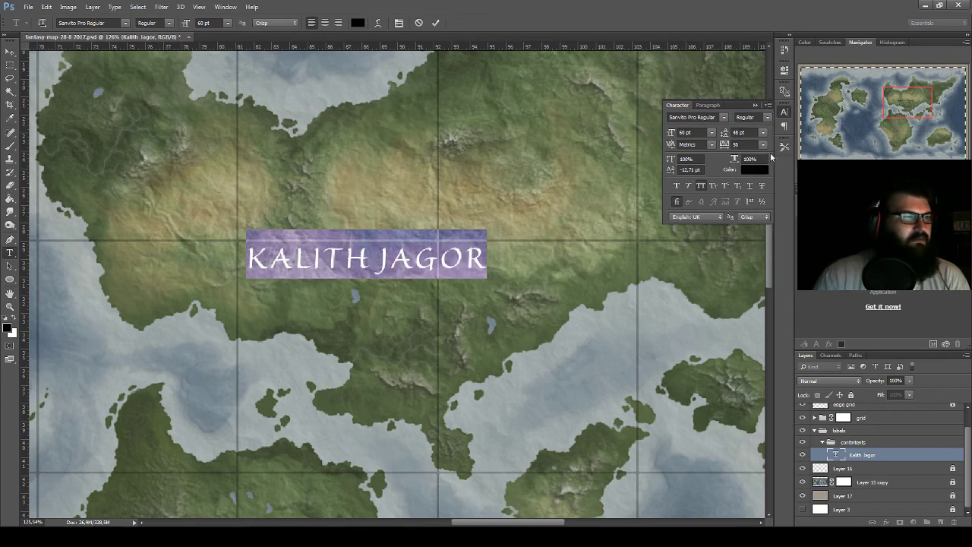
left_click(784, 112)
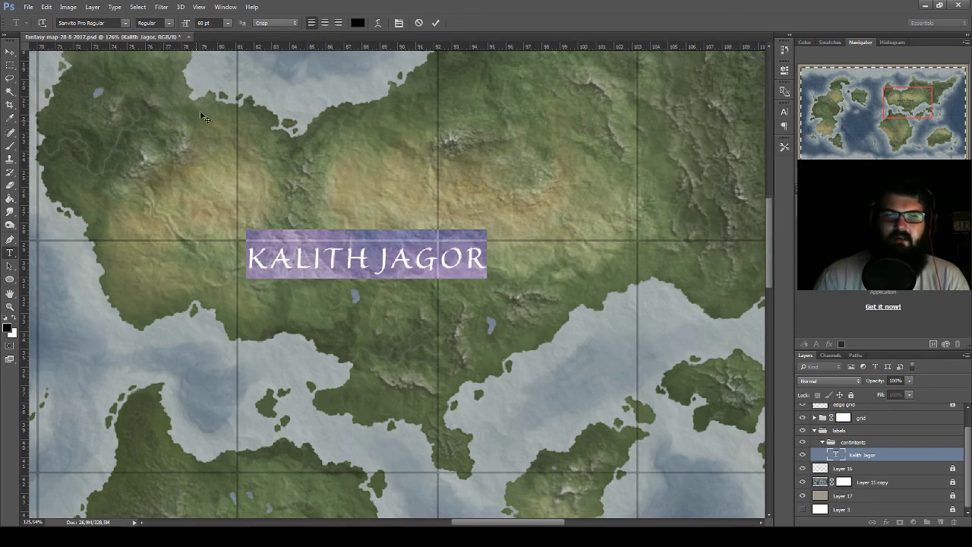
left_click(13, 57)
- Scale the copied KALITH JAGOR label slightly smaller on the southern continent's coast
scroll(334, 126, "down", 3)
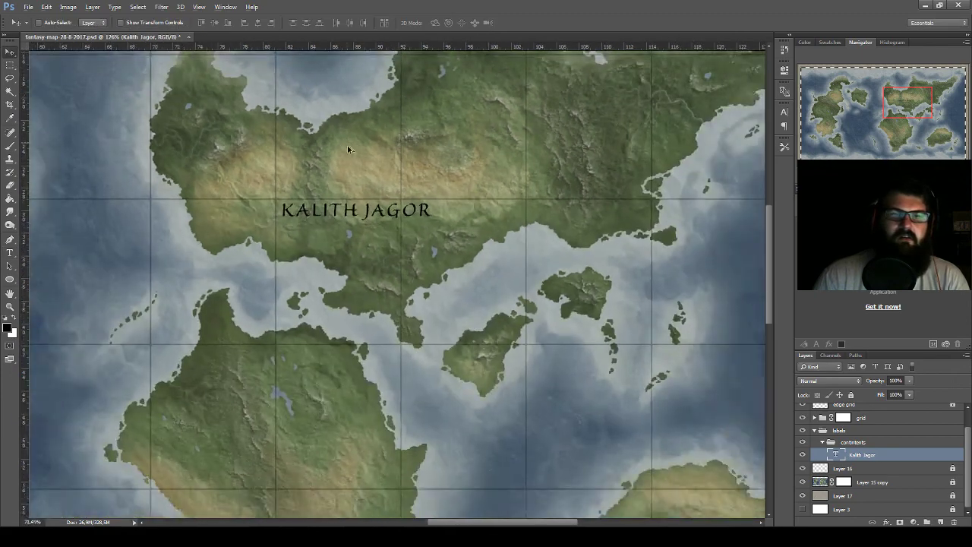
mouse_move(341, 147)
left_mouse_down()
mouse_move(550, 255)
mouse_move(341, 352)
left_mouse_up()
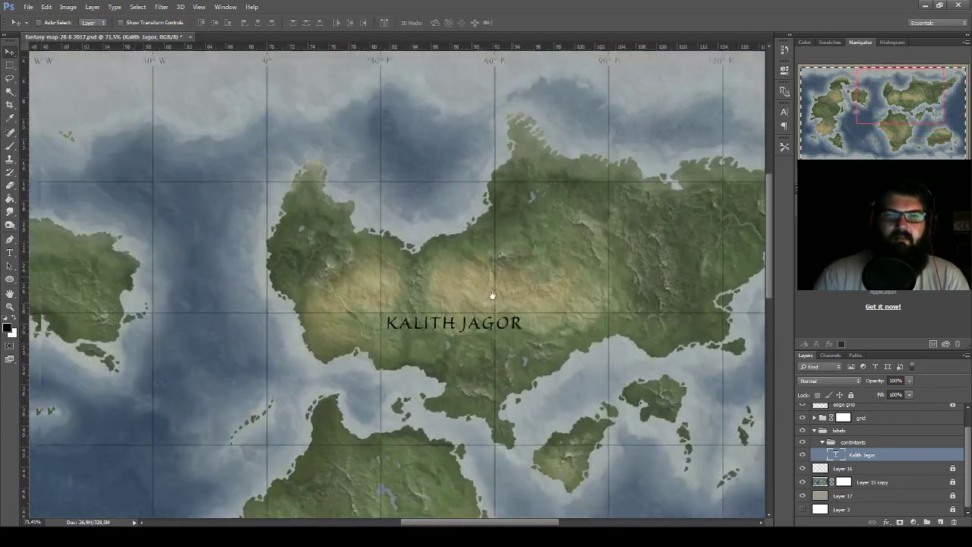
left_click_drag(493, 294, 634, 178)
scroll(584, 199, "down", 2)
mouse_move(584, 199)
left_mouse_down()
mouse_move(498, 235)
mouse_move(351, 195)
left_mouse_up()
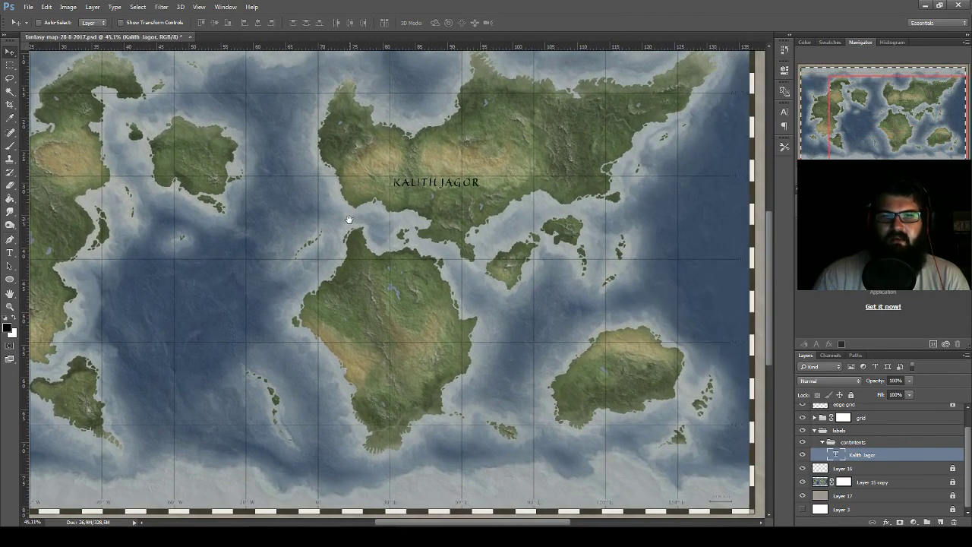
mouse_move(457, 142)
left_mouse_down()
mouse_move(496, 141)
mouse_move(423, 260)
mouse_move(496, 259)
mouse_move(521, 235)
mouse_move(515, 230)
left_mouse_up()
scroll(423, 260, "up", 1)
scroll(423, 261, "up", 2)
scroll(425, 258, "up", 3)
scroll(426, 258, "down", 2)
key("ctrl+t")
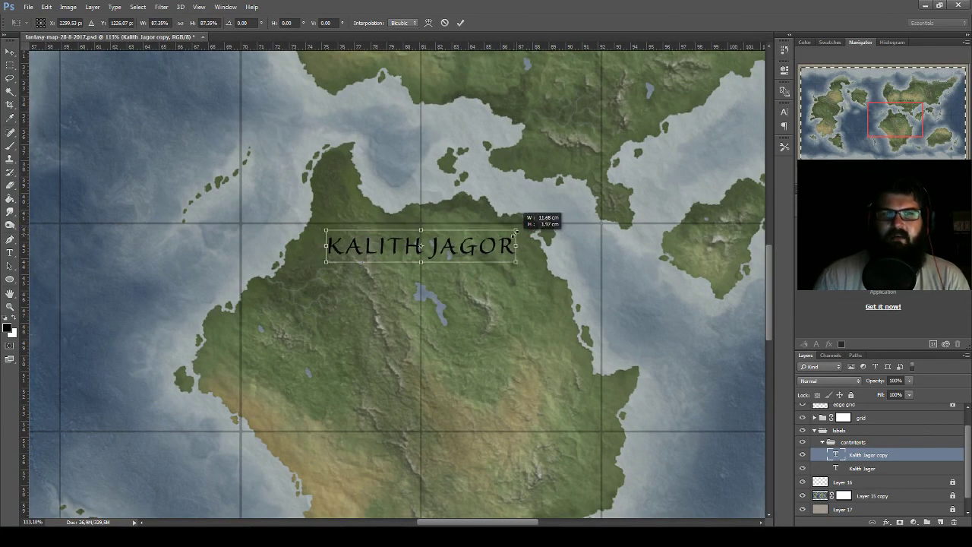
key("Return")
- Warp the copied label into a gentle Arc with a lowered bend value
key("ctrl+t")
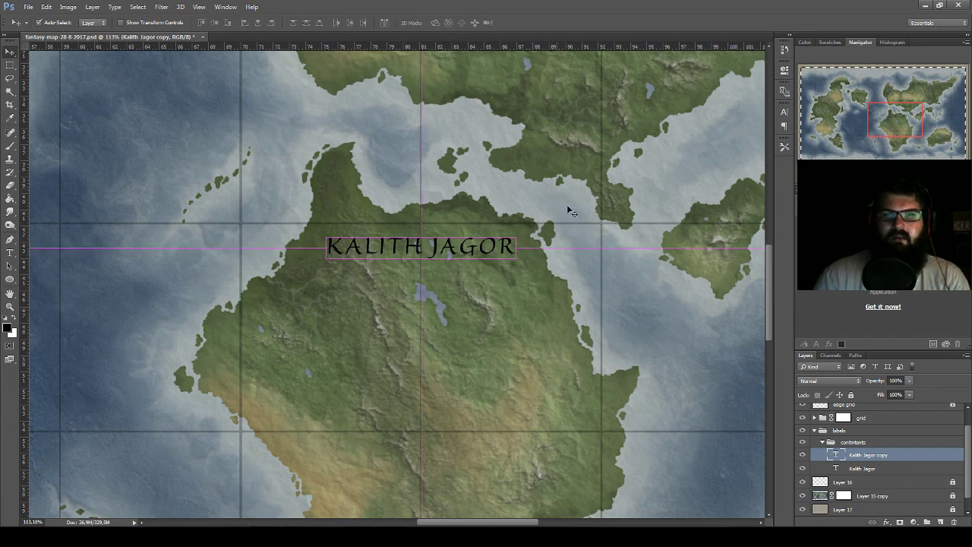
left_click(429, 22)
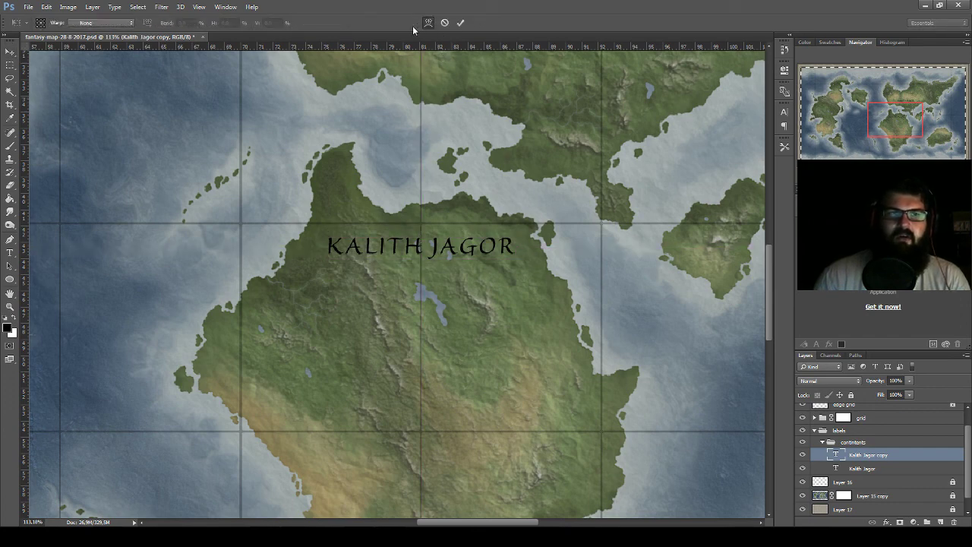
left_click(114, 22)
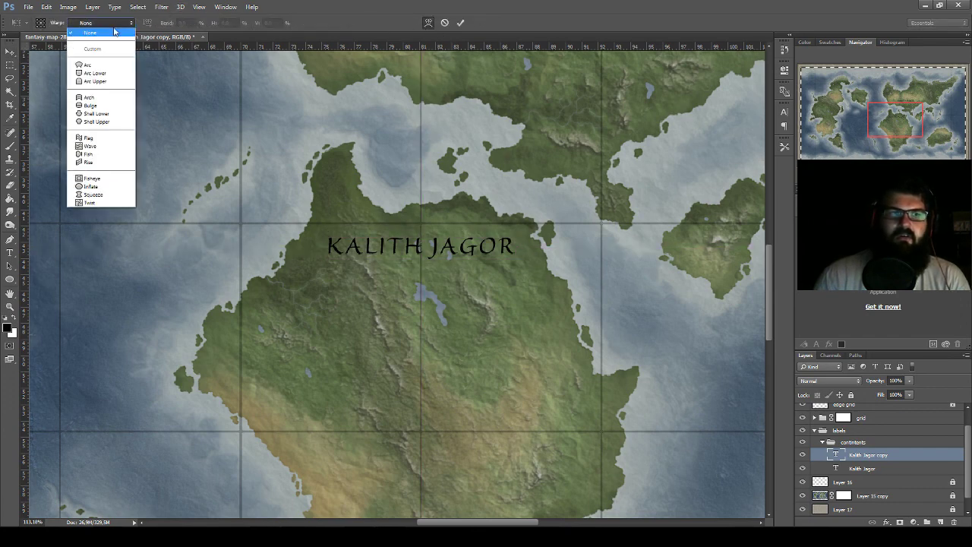
left_click(109, 66)
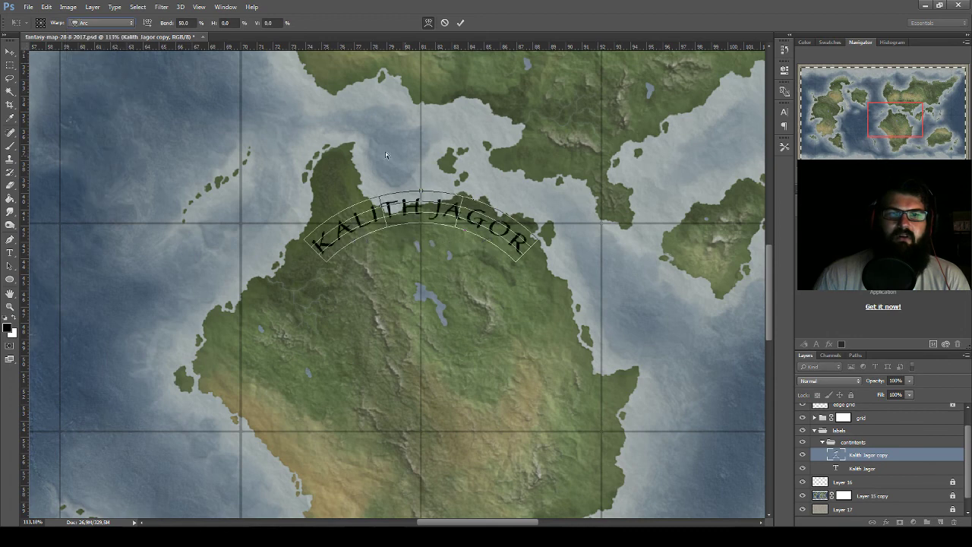
left_click(188, 23)
type("1")
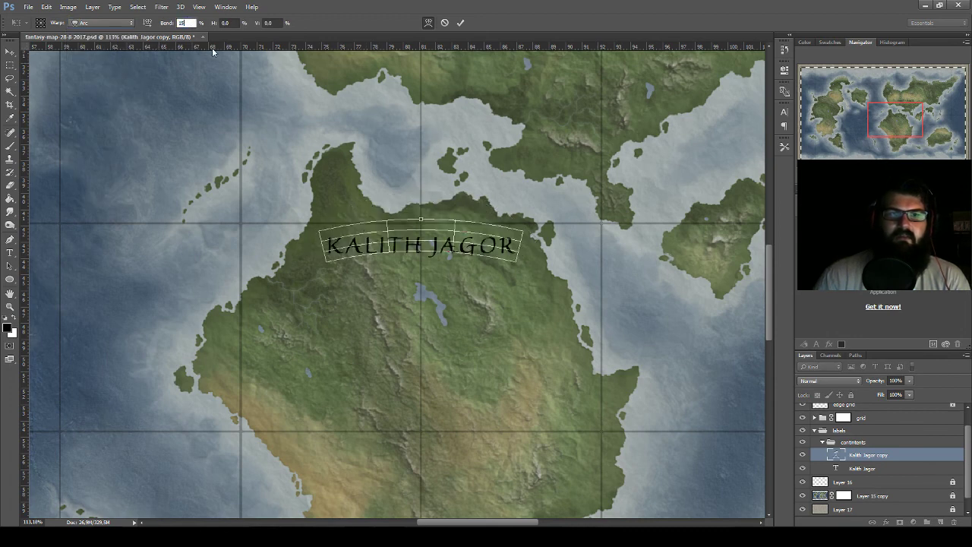
type("5")
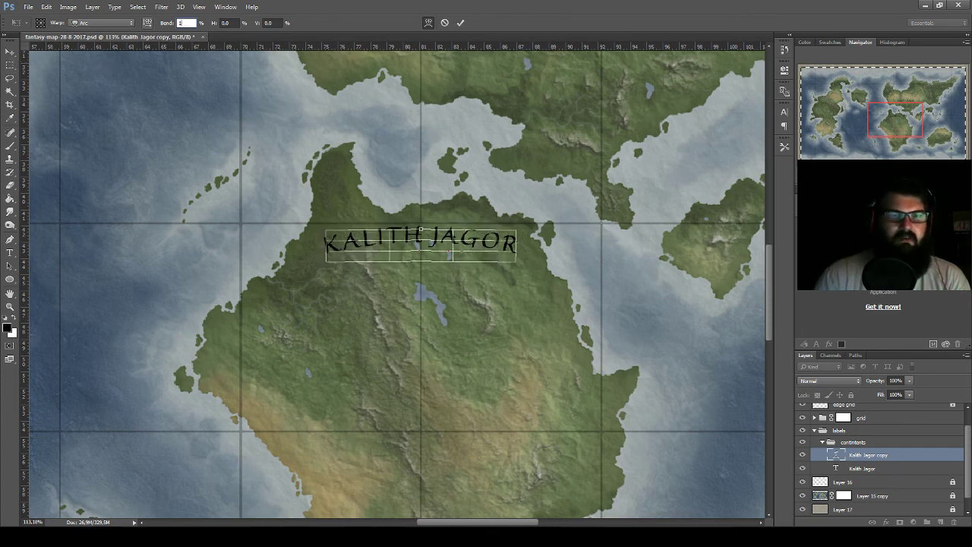
type("10")
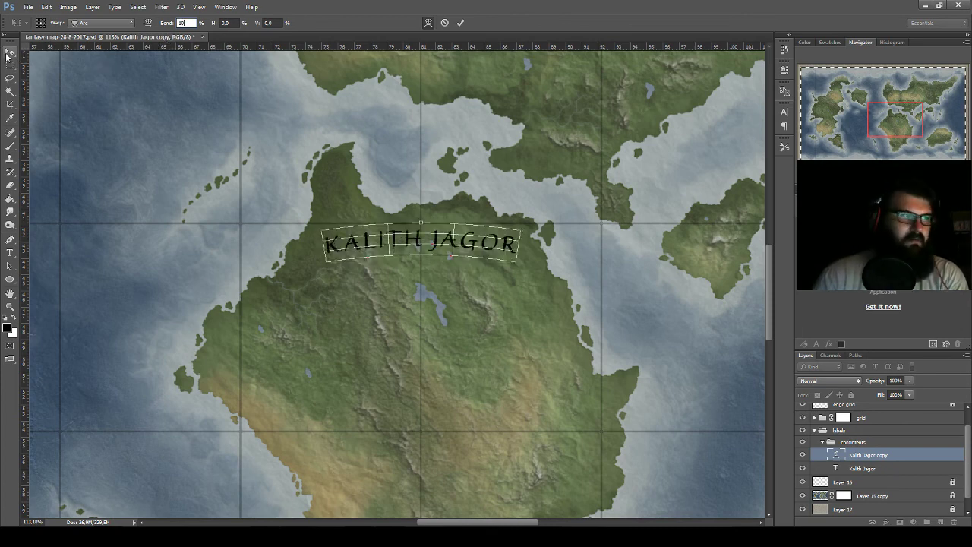
left_click(9, 53)
- Nudge the arched KALITH JAGOR label down and raise its tracking to 75
left_click(427, 199)
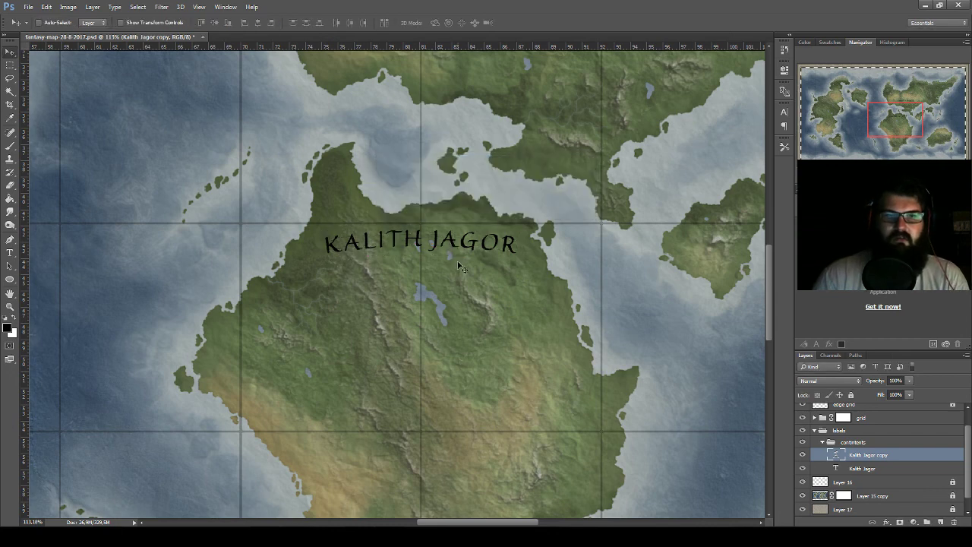
left_click_drag(458, 250, 457, 271)
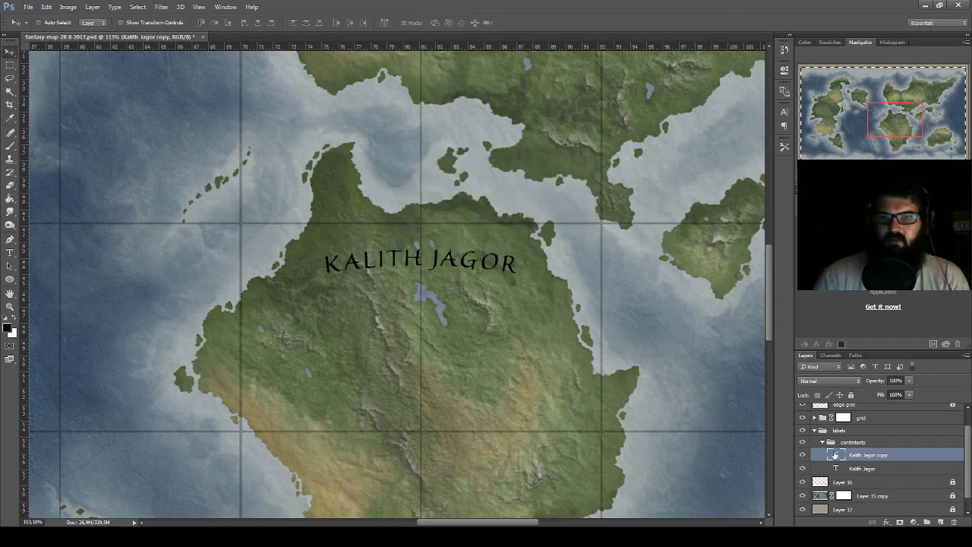
double_click(836, 454)
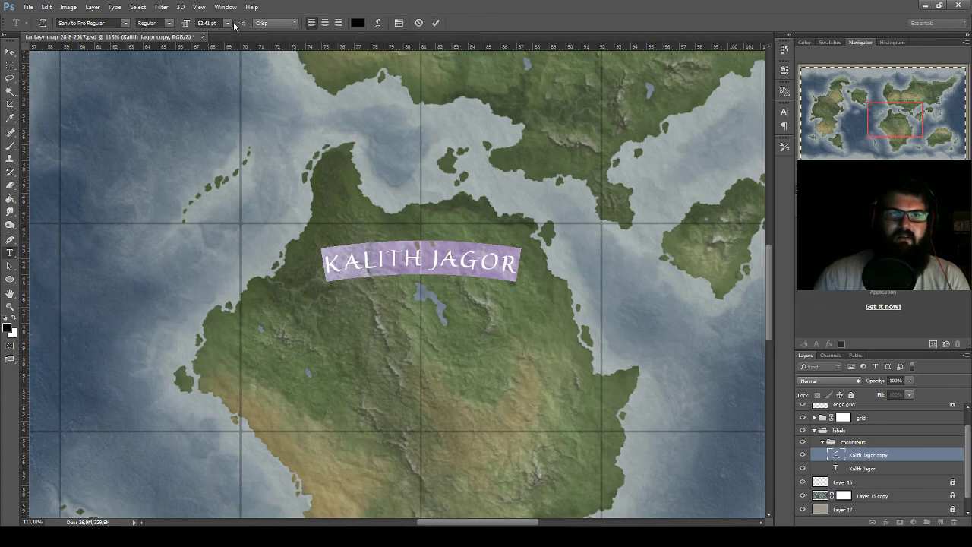
left_click(399, 23)
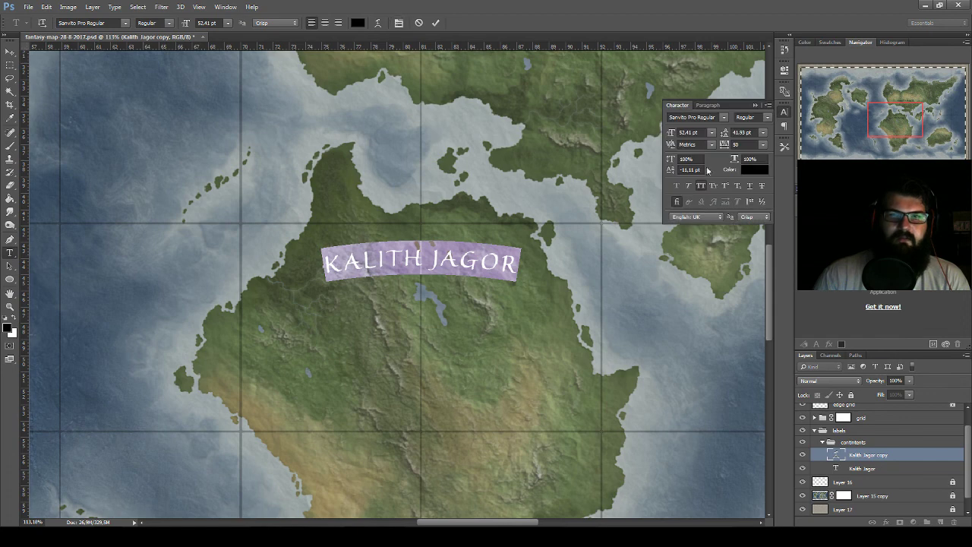
left_click(765, 145)
left_click(752, 275)
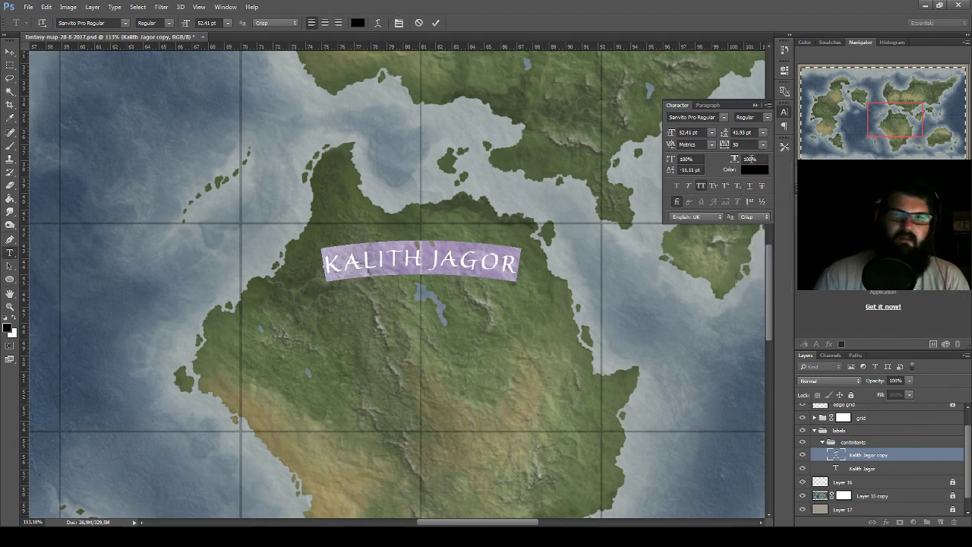
left_click(763, 144)
left_click(760, 287)
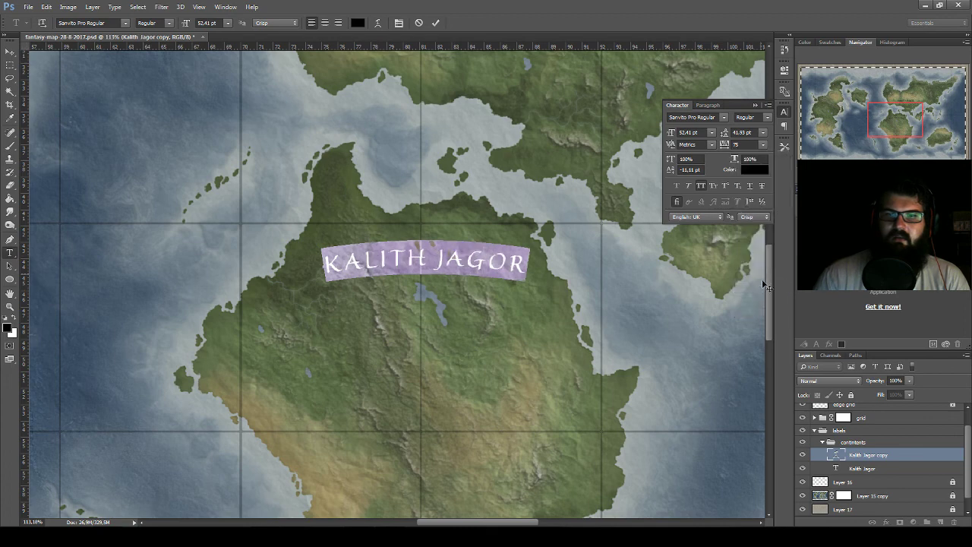
left_click(755, 105)
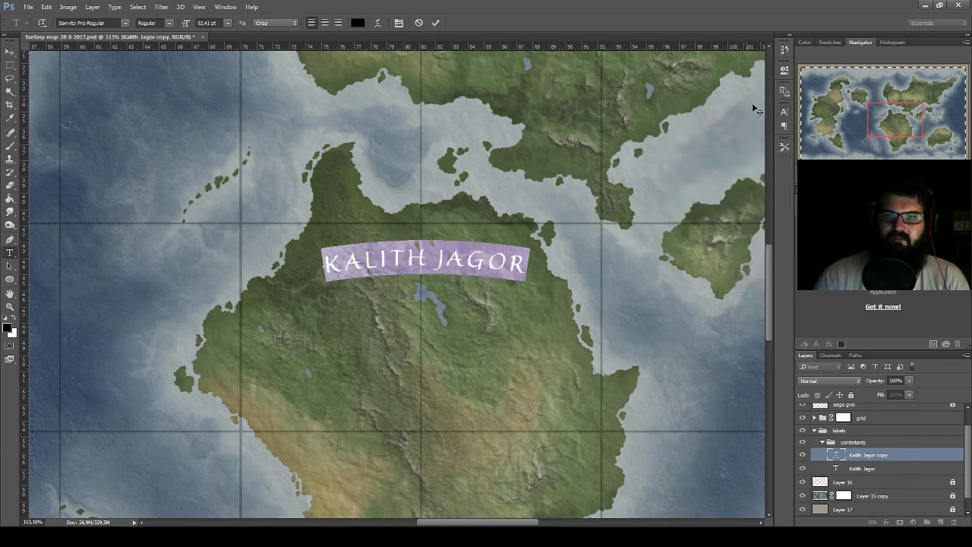
left_click(9, 52)
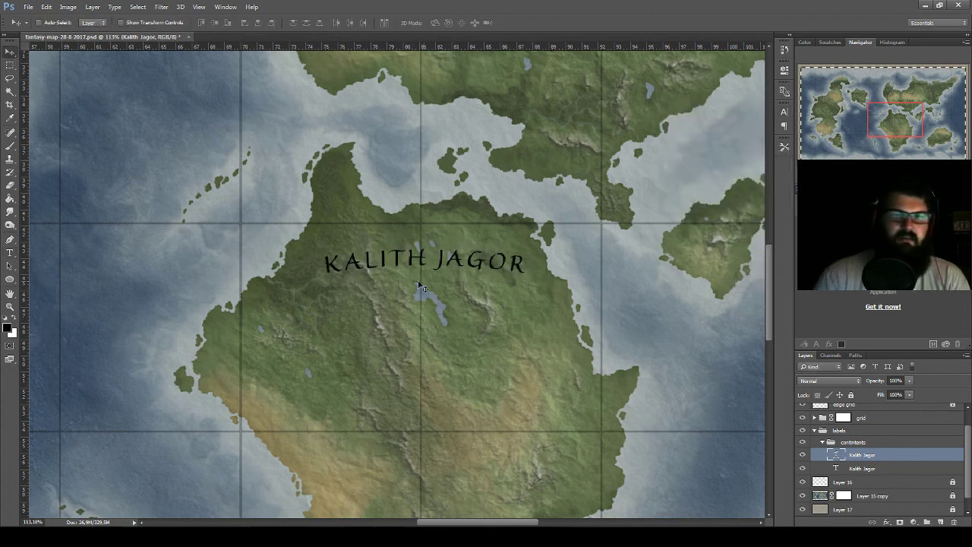
- Delete the extra straight Kalith Jagor text layer from the northern continent
left_click_drag(458, 265, 454, 260)
scroll(456, 260, "down", 3)
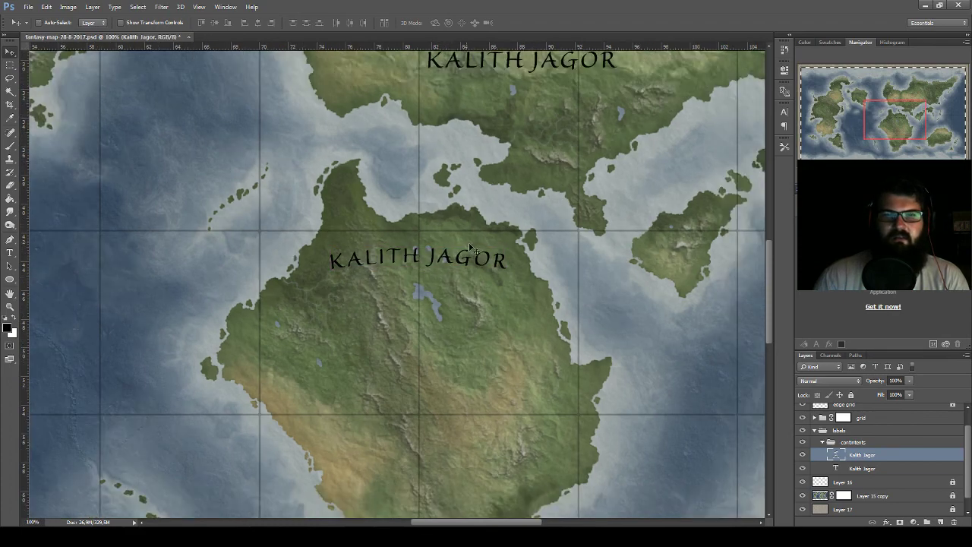
scroll(456, 260, "down", 2)
scroll(456, 261, "down", 1)
left_click_drag(873, 469, 957, 522)
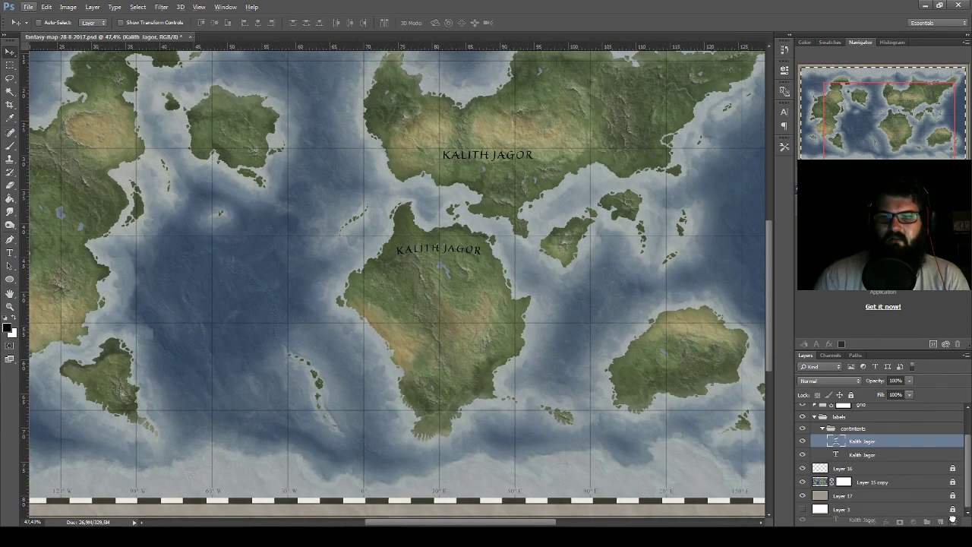
scroll(458, 244, "up", 3)
scroll(458, 243, "up", 2)
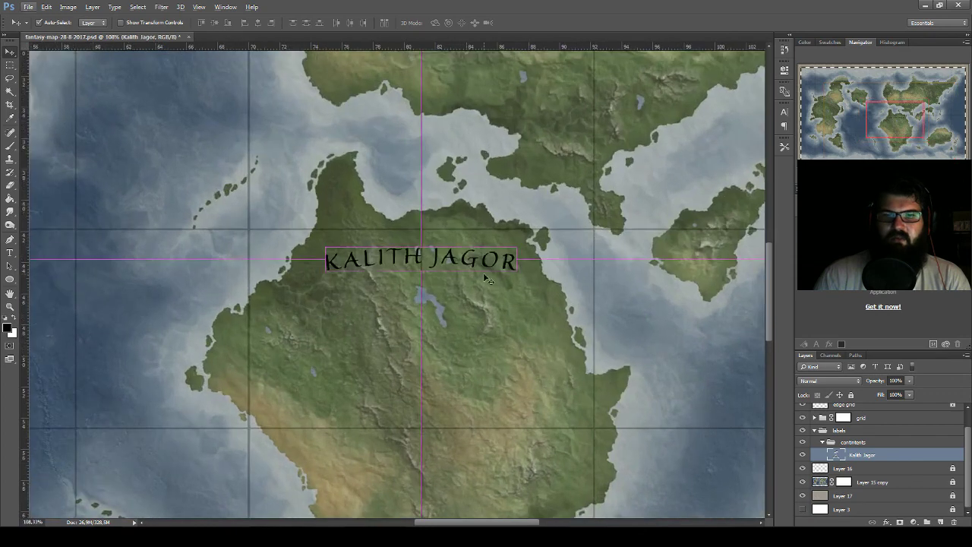
- Shrink the arched KALITH JAGOR label to about 84.65% and shift it slightly down-right
key("ctrl+t")
left_click_drag(524, 236, 507, 246)
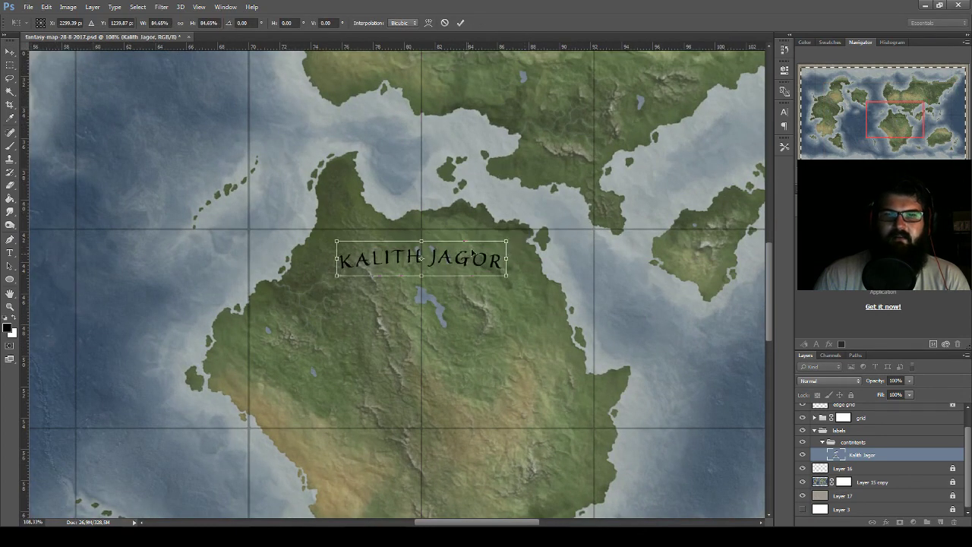
left_click_drag(455, 262, 465, 273)
key("Return")
scroll(534, 230, "down", 3)
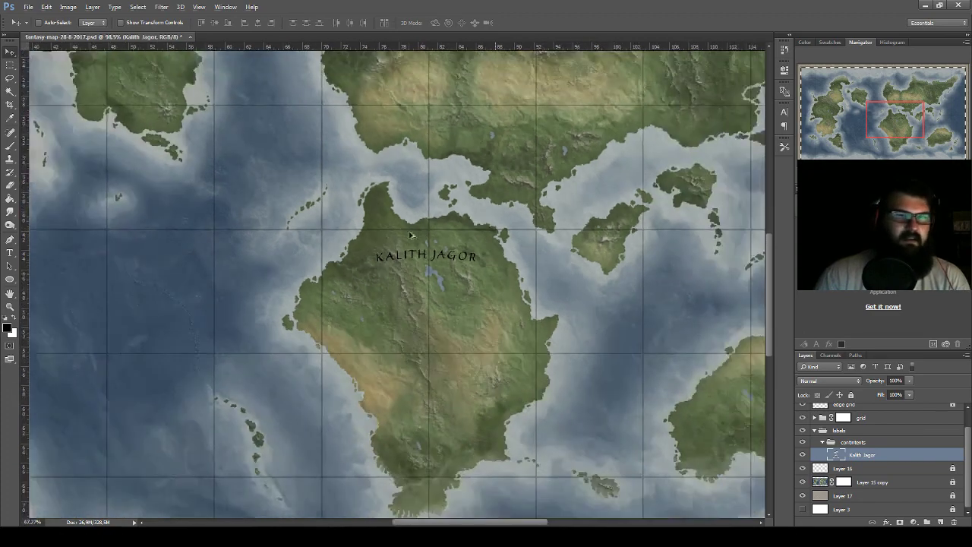
scroll(455, 232, "down", 2)
scroll(351, 236, "down", 1)
scroll(408, 285, "up", 1)
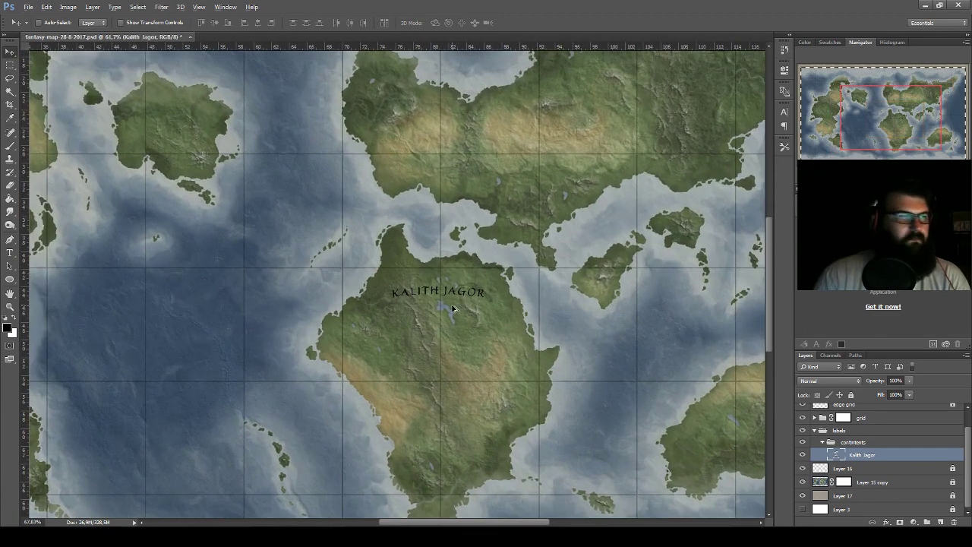
scroll(407, 284, "up", 1)
scroll(821, 440, "up", 1)
scroll(820, 440, "up", 1)
right_click(881, 462)
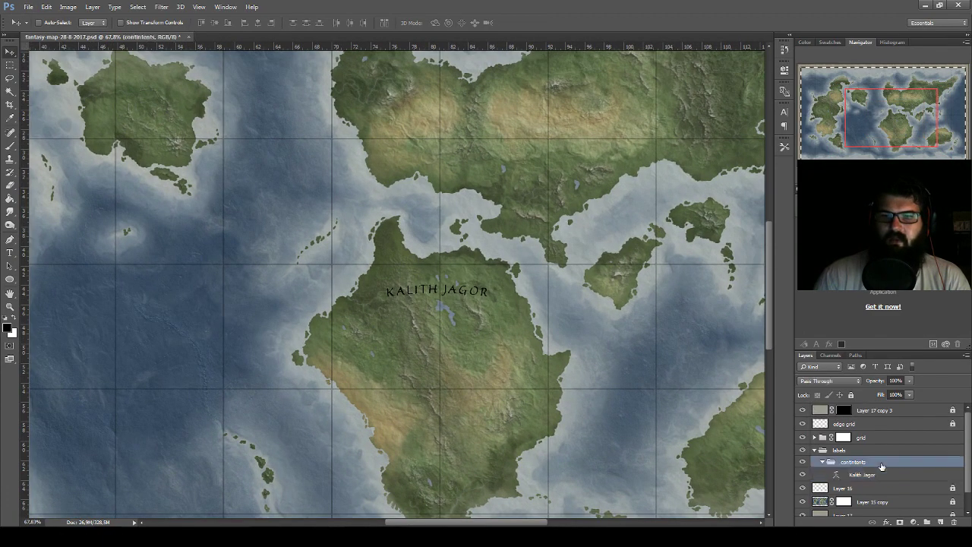
left_click(899, 138)
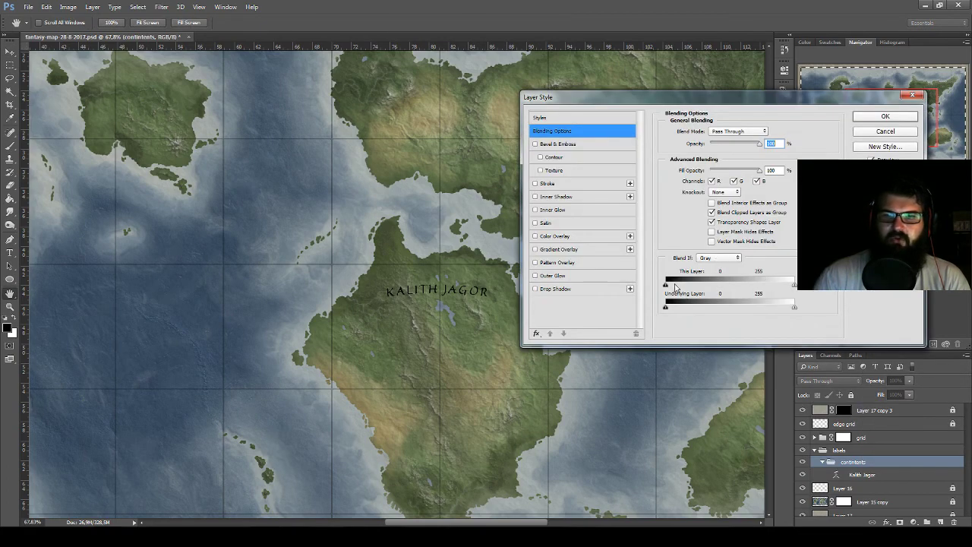
left_click(559, 237)
left_click(770, 133)
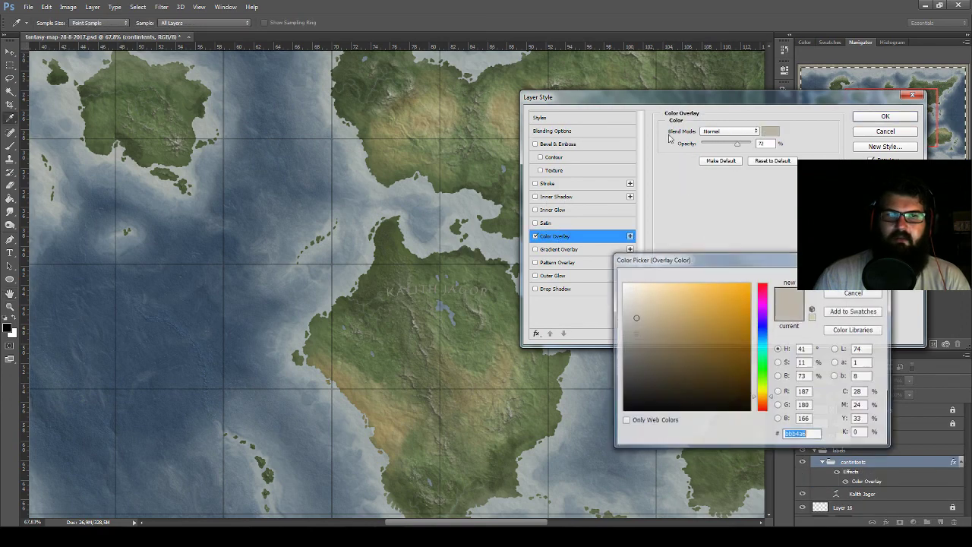
left_click(388, 336)
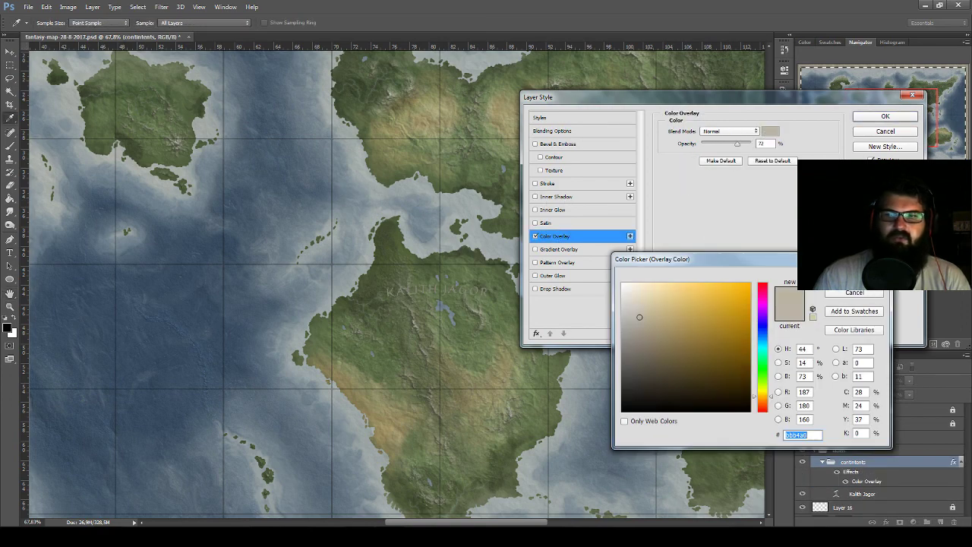
key("Return")
key("Return")
key("ctrl+0")
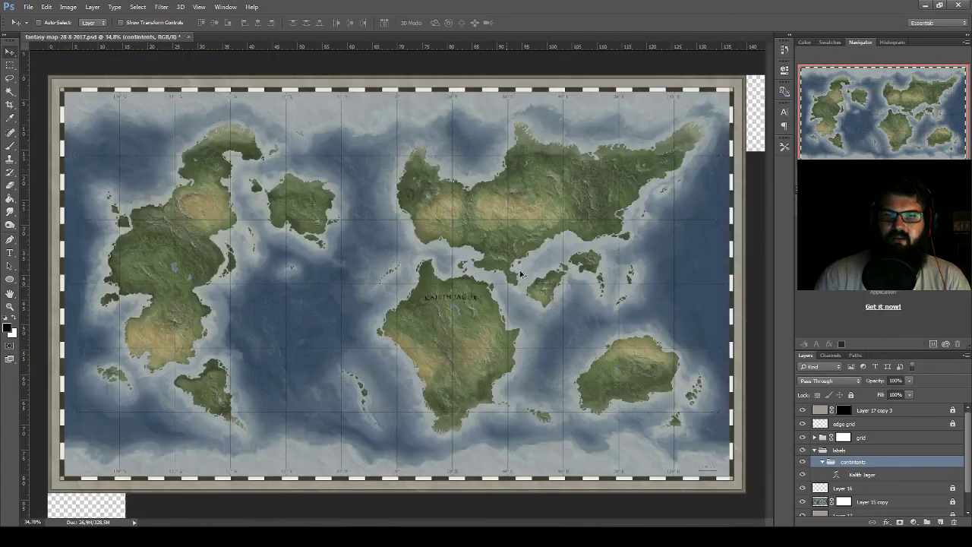
scroll(521, 274, "up", 2, "alt")
scroll(521, 273, "up", 1, "alt")
scroll(613, 350, "down", 2)
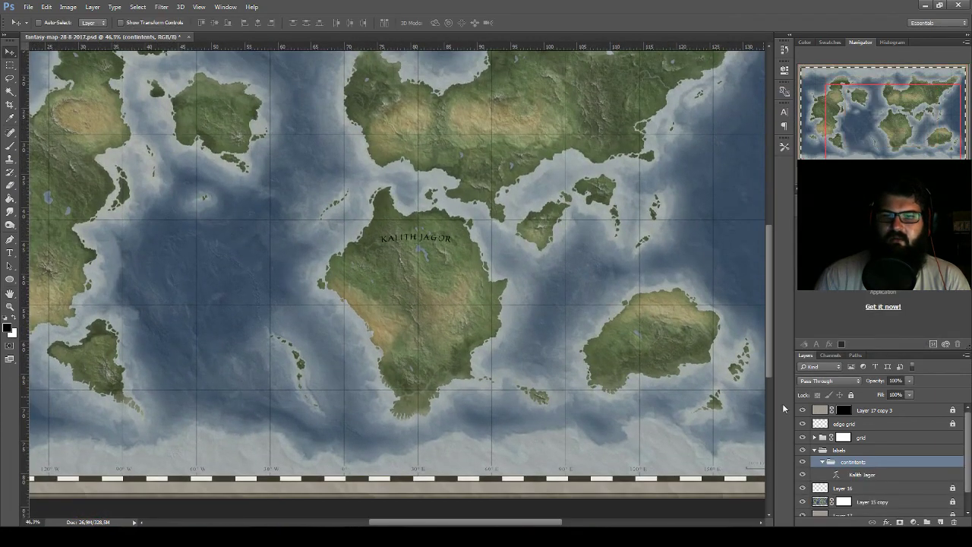
- Give the continents label group a near-black Color Overlay sampled from the map at 100%
right_click(853, 469)
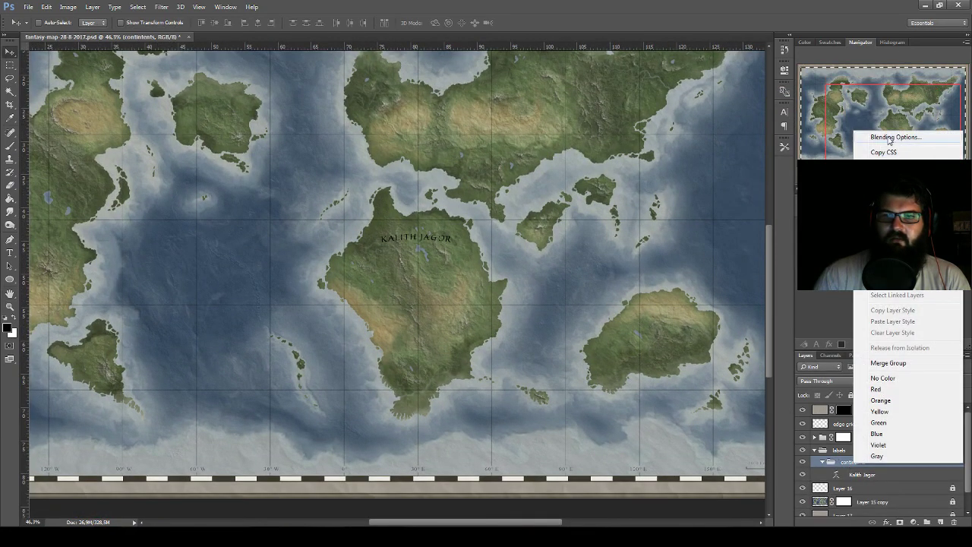
left_click(883, 141)
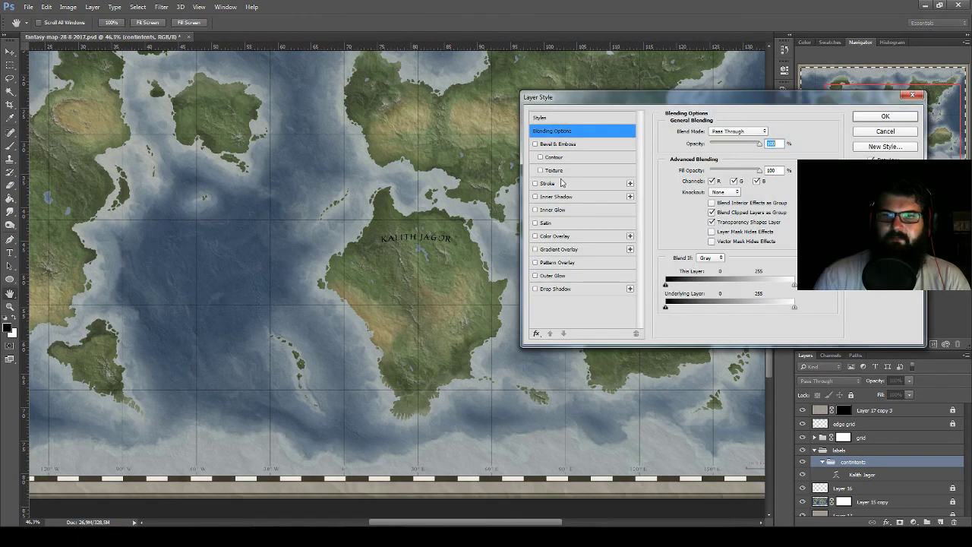
left_click(553, 238)
left_click(769, 132)
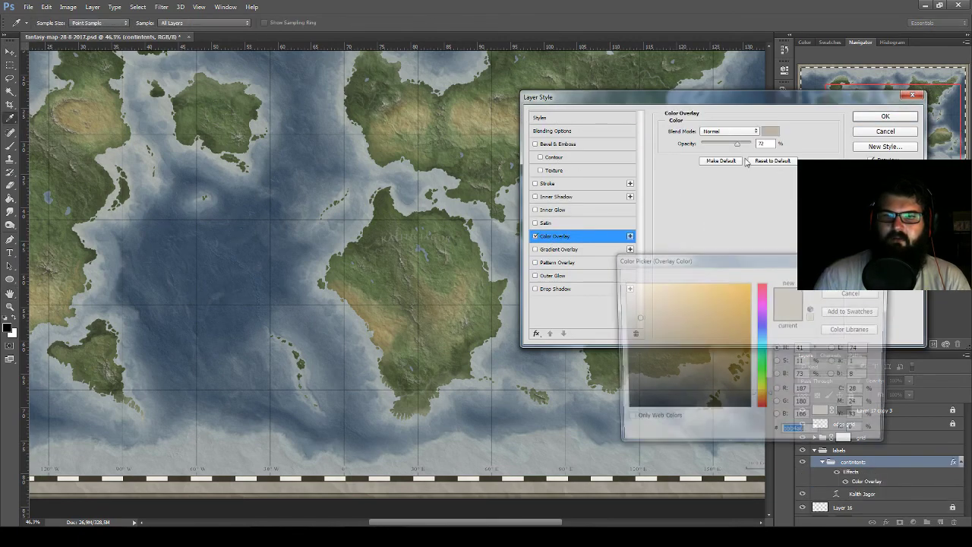
left_click(500, 477)
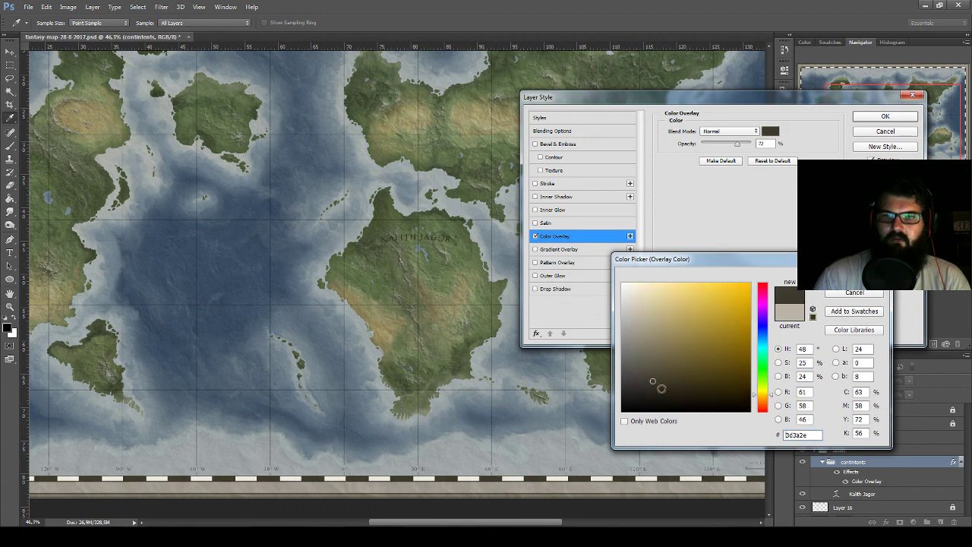
left_click(659, 388)
left_click_drag(659, 388, 663, 393)
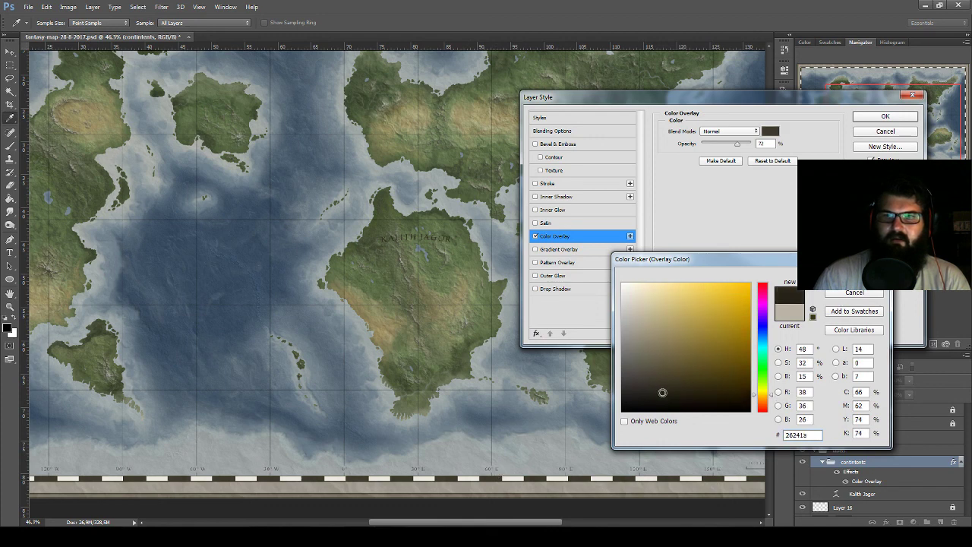
key("Return")
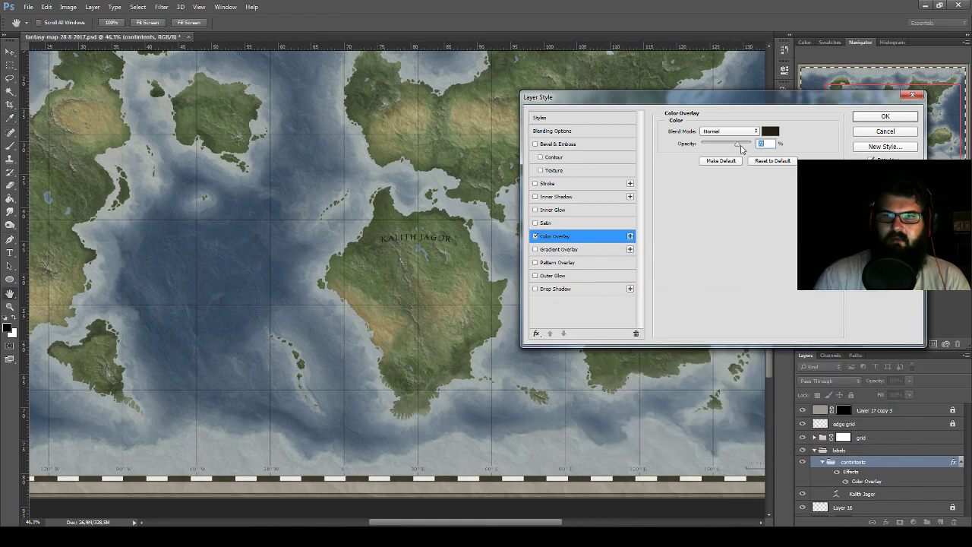
left_click(772, 131)
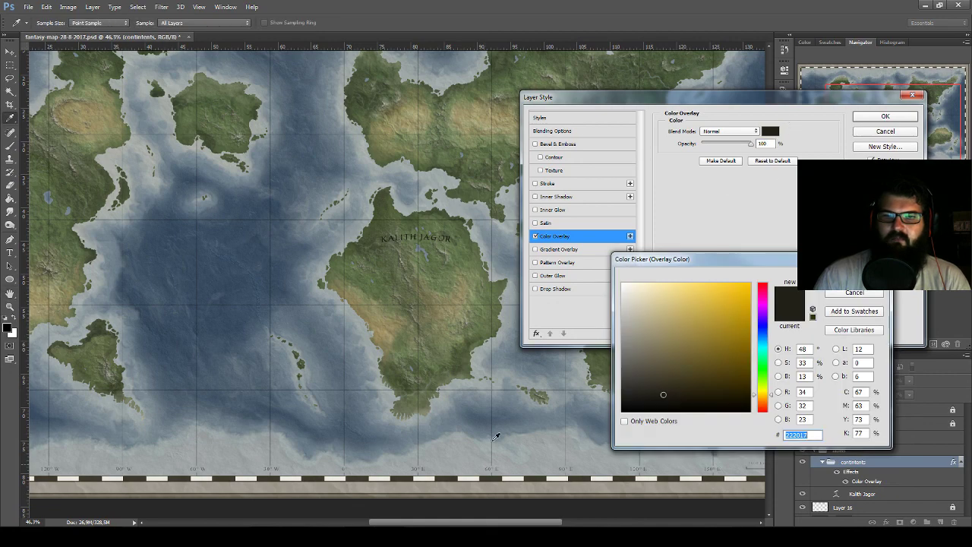
left_click(450, 476)
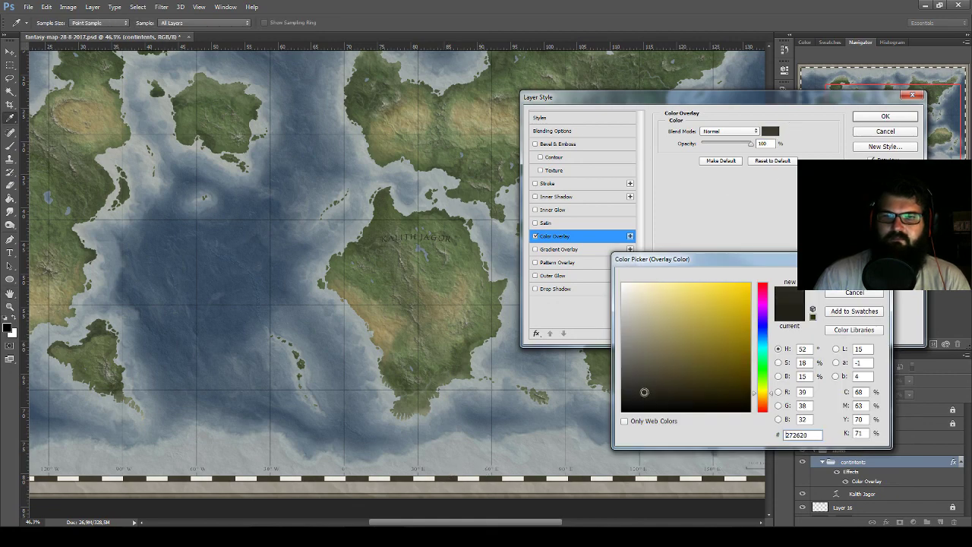
key("Return")
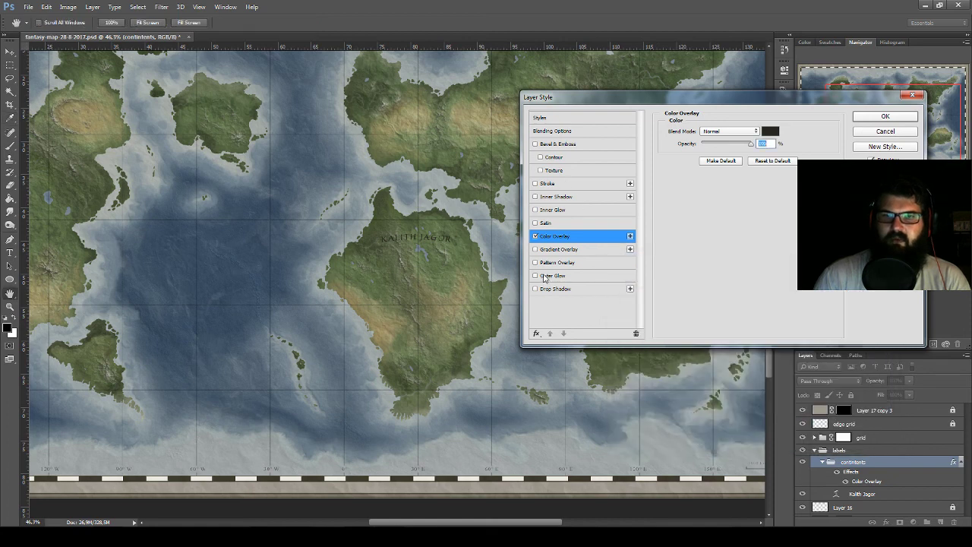
- Add a Normal-mode Outer Glow at 35% opacity and 7 px, and apply the styles
left_click(552, 275)
left_click(728, 131)
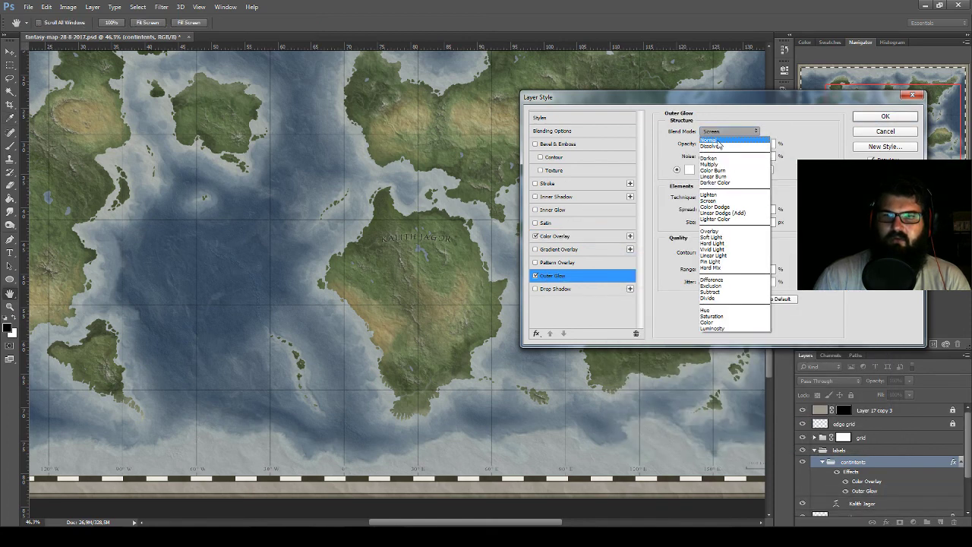
left_click(718, 142)
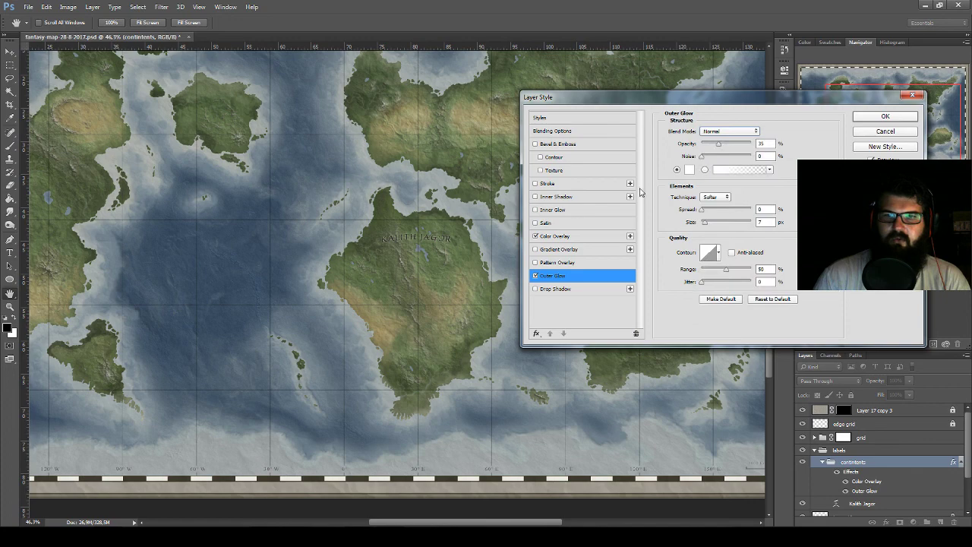
left_click(885, 116)
scroll(407, 239, "up", 5)
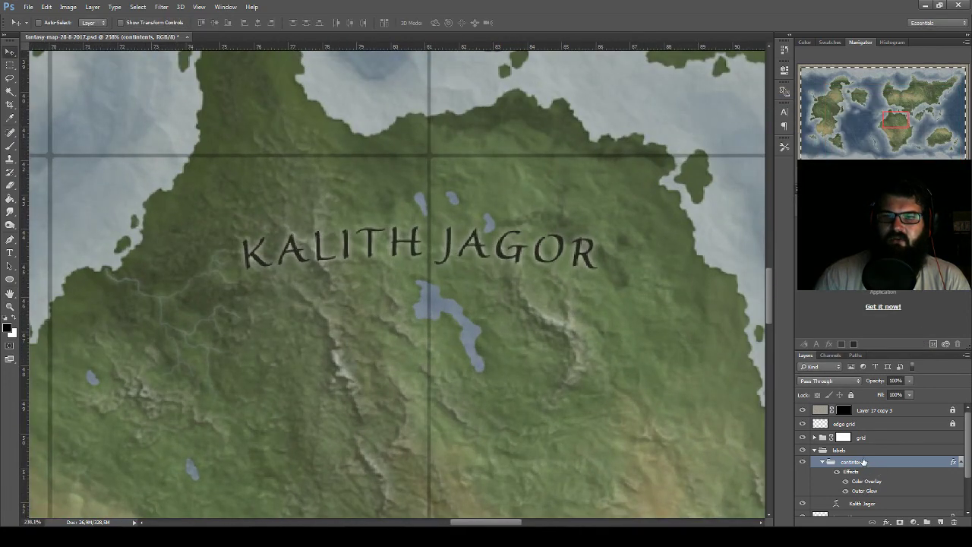
- Adjust the Outer Glow to a 17% spread, 7 px size and stronger opacity
double_click(863, 492)
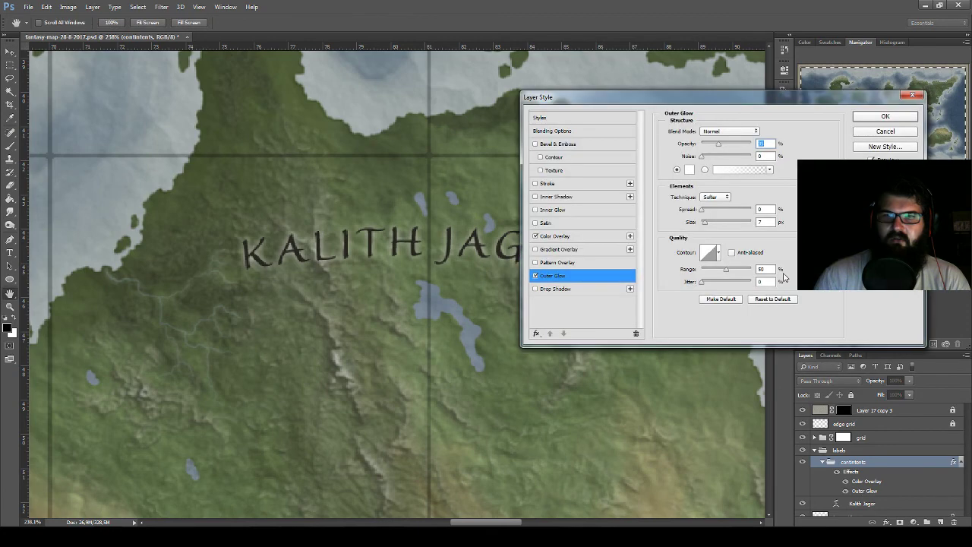
mouse_move(705, 223)
left_mouse_down()
mouse_move(707, 214)
mouse_move(723, 216)
mouse_move(704, 222)
left_mouse_up()
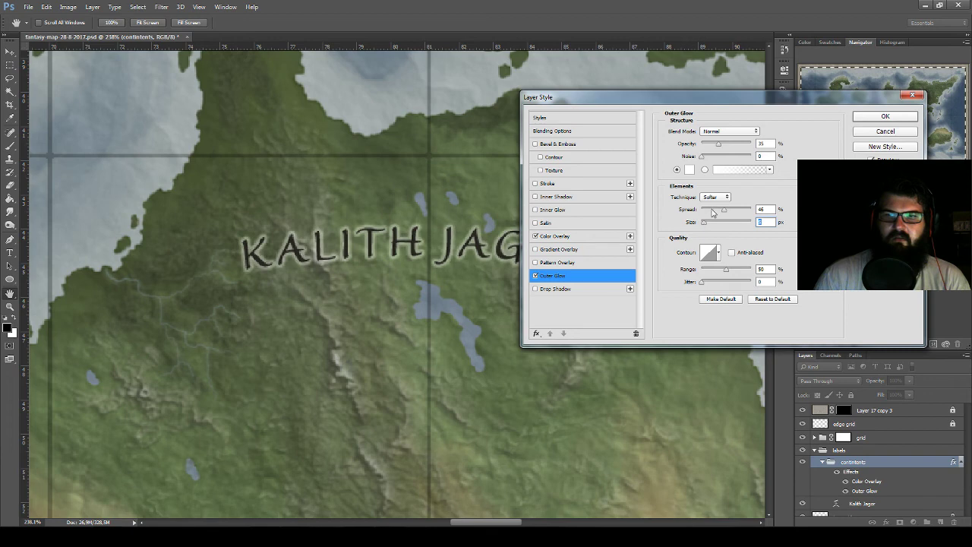
type("5")
left_click(712, 210)
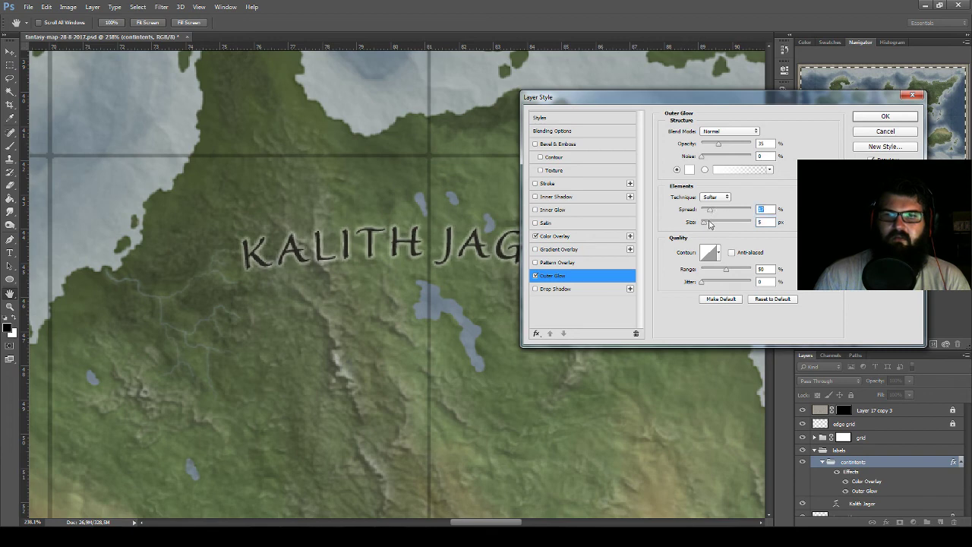
left_click_drag(722, 149, 737, 147)
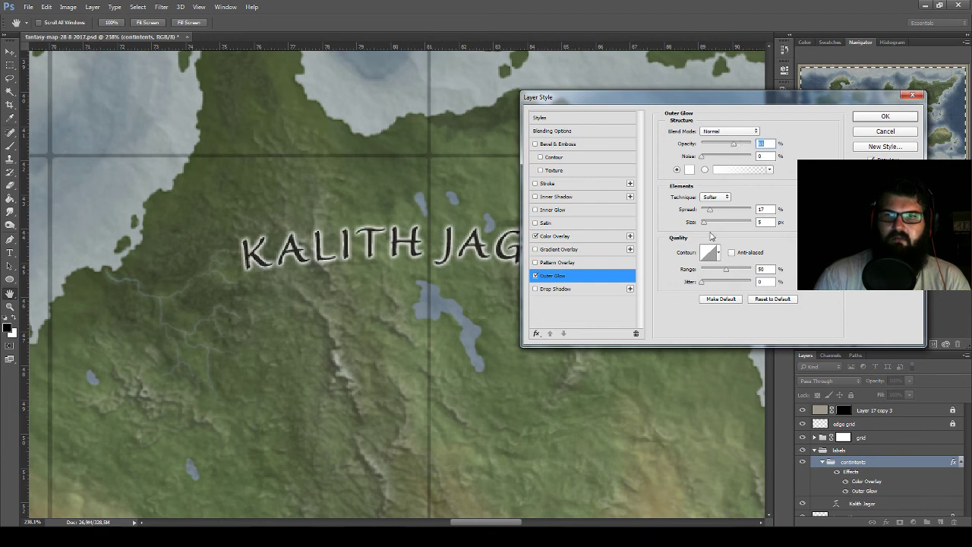
left_click_drag(701, 223, 705, 224)
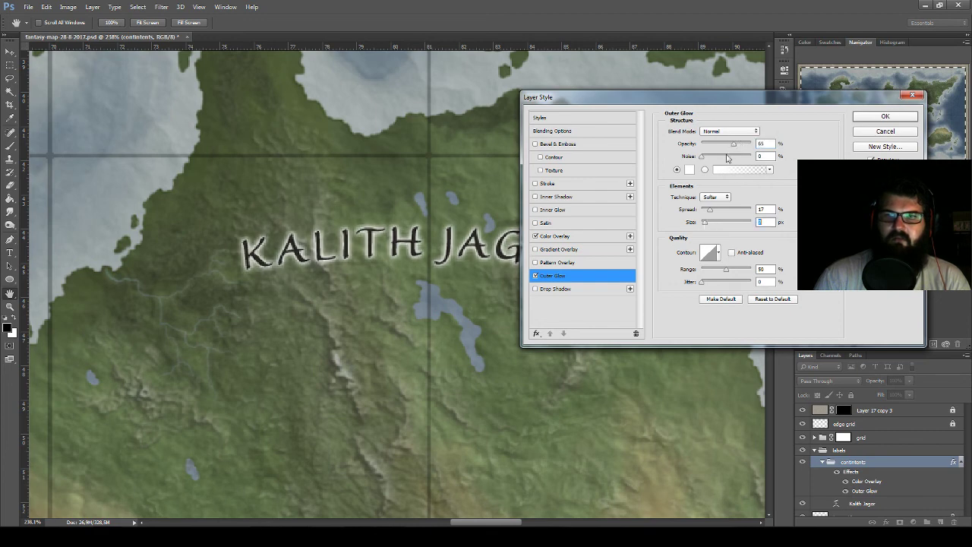
left_click_drag(729, 147, 715, 147)
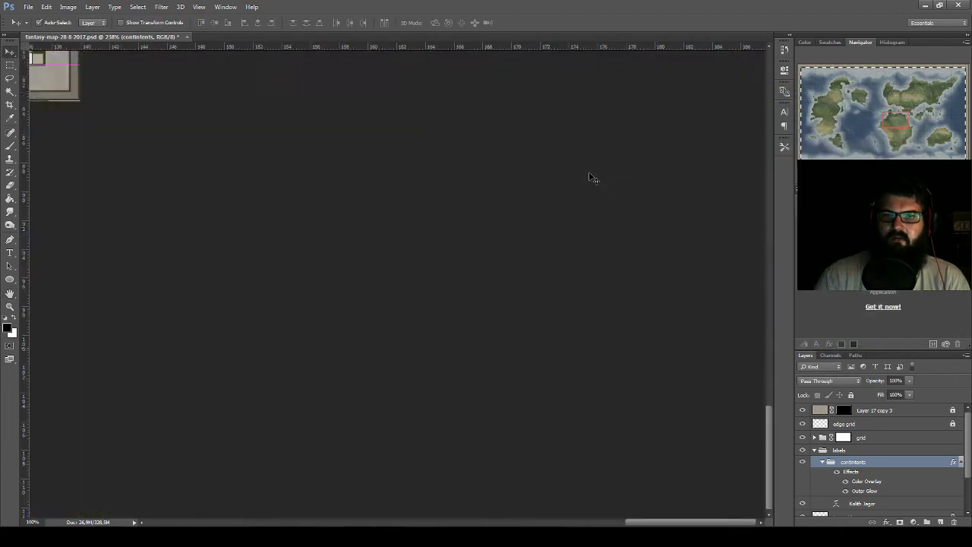
- Move the KALITH JAGOR label slightly down and scale it up
scroll(411, 236, "down", 3)
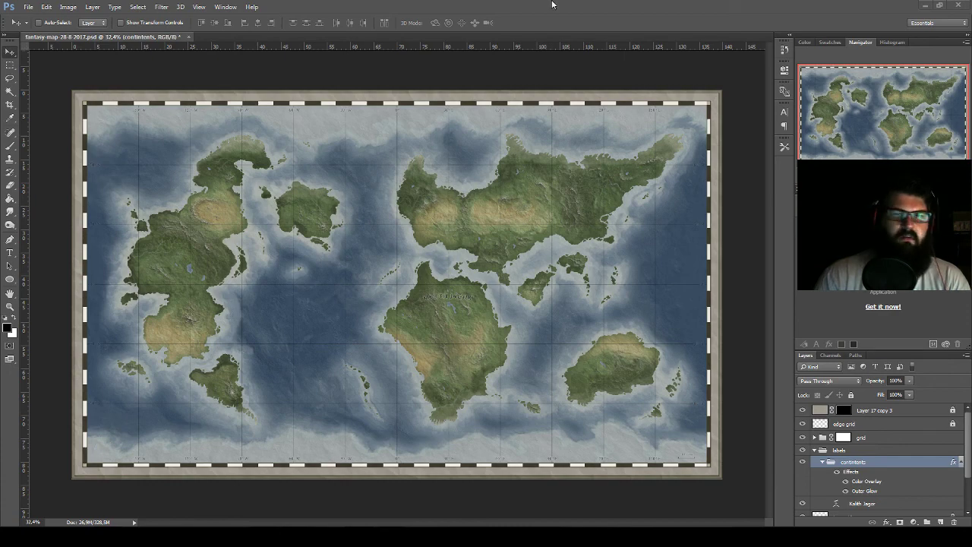
scroll(426, 321, "up", 1)
scroll(426, 321, "up", 2)
scroll(494, 284, "up", 2)
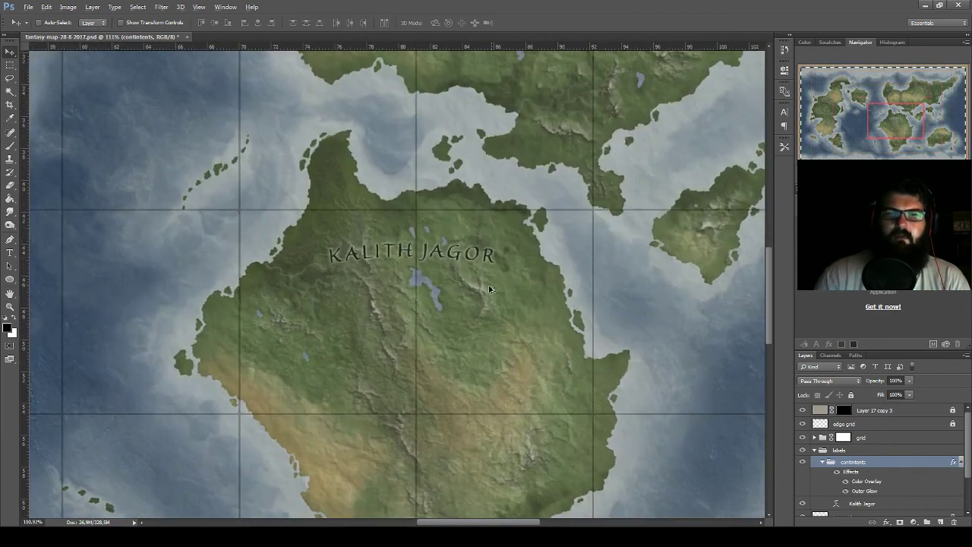
left_click_drag(474, 267, 473, 272)
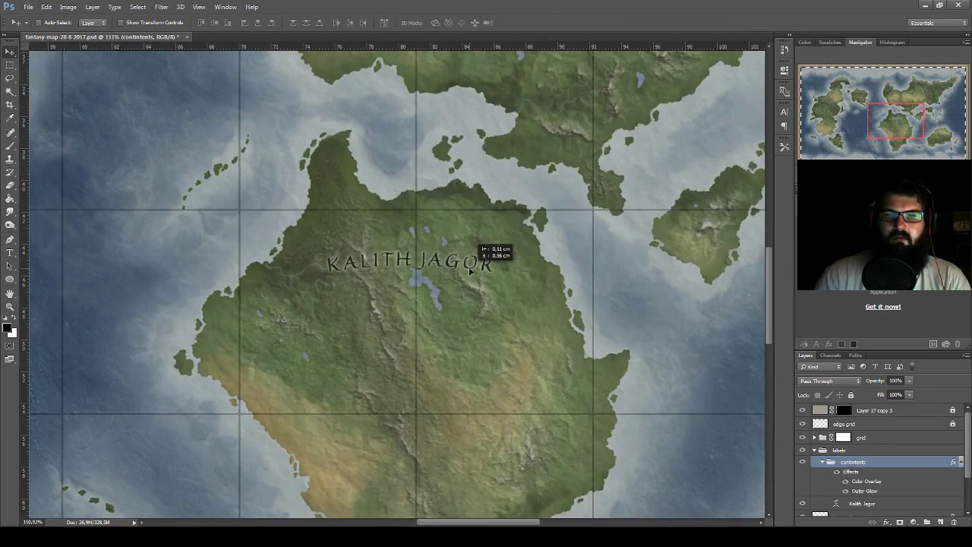
key("ctrl+t")
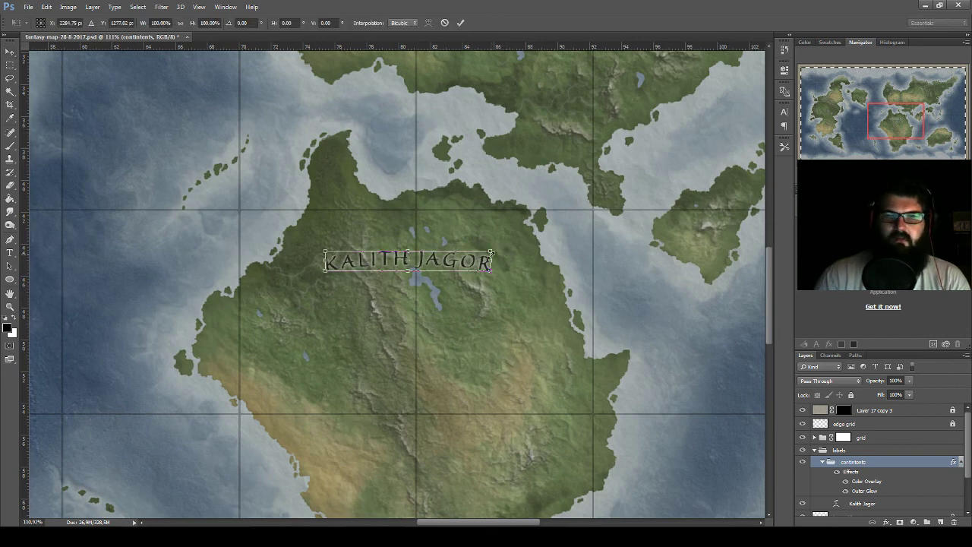
left_click_drag(491, 252, 508, 241)
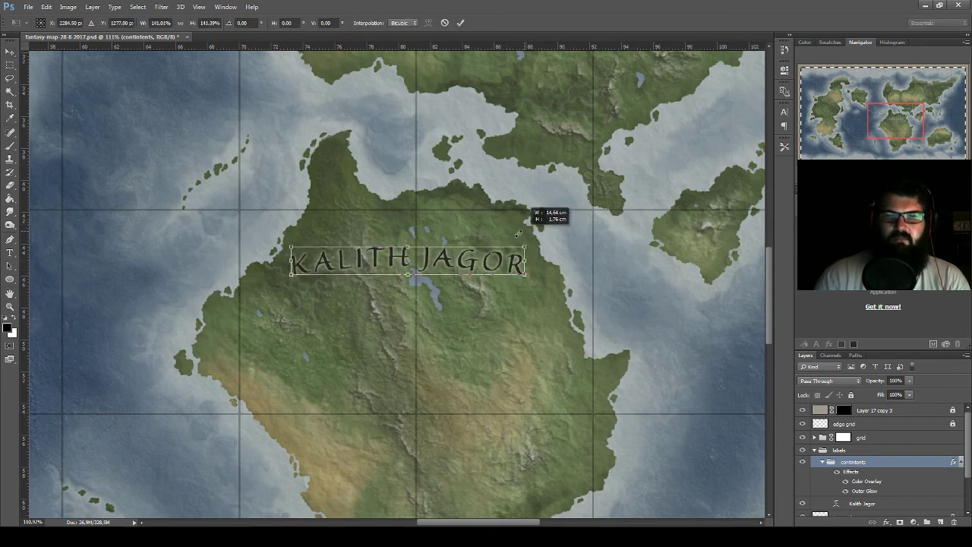
key("Return")
- Inspect the label's near-black Color Overlay colour and close the style settings unchanged
double_click(866, 481)
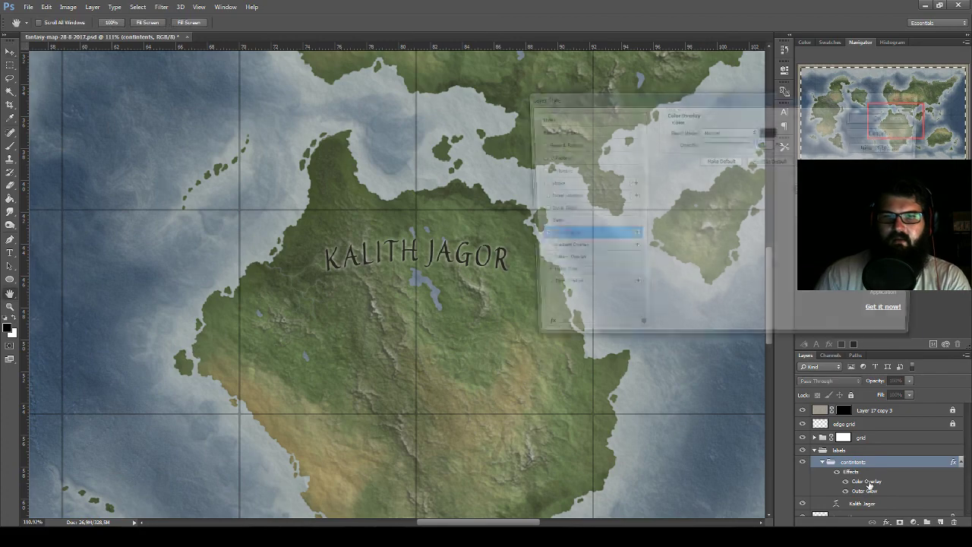
key("Return")
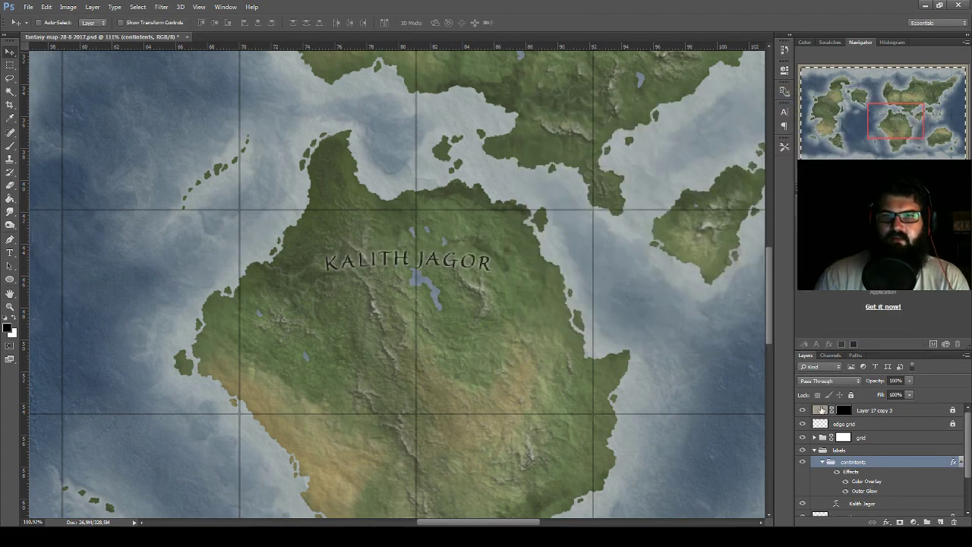
double_click(856, 481)
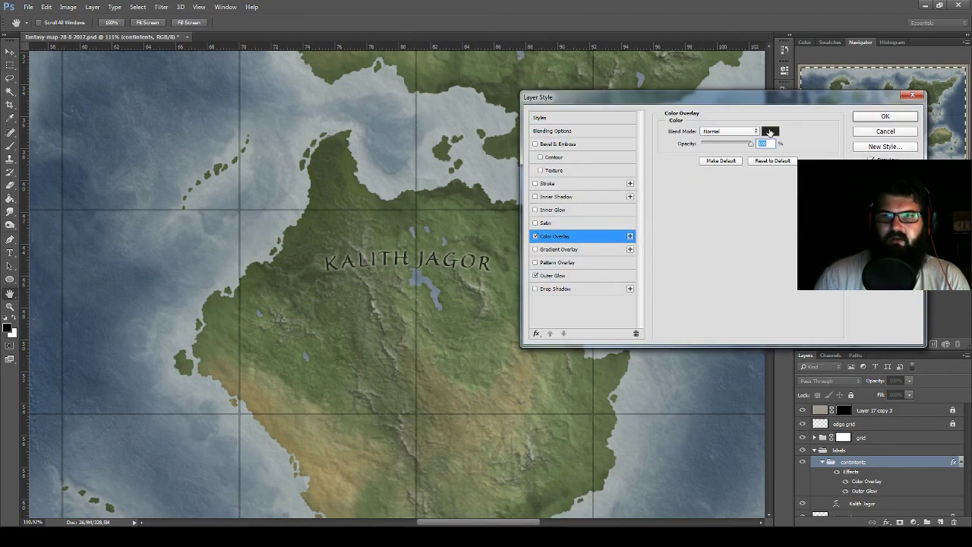
left_click(770, 131)
left_click(654, 408)
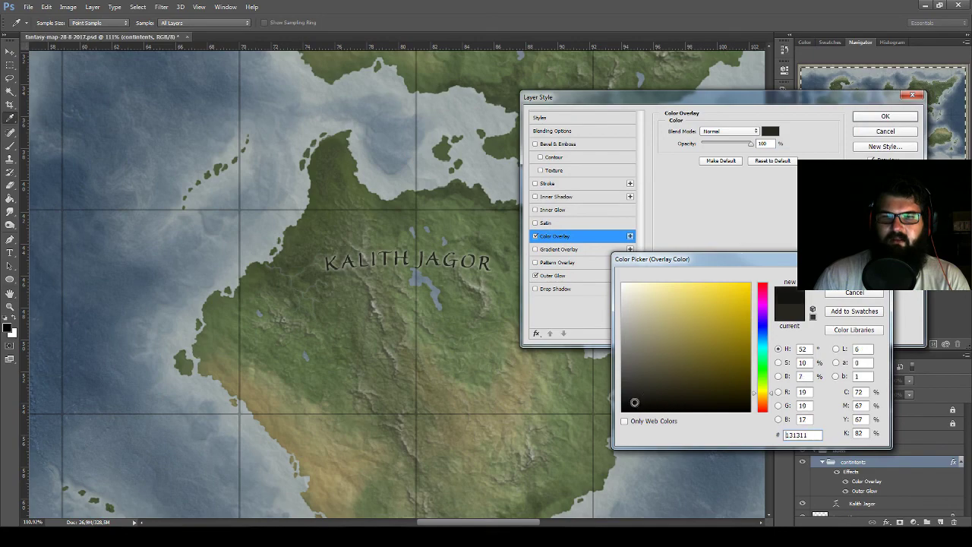
left_click(855, 276)
left_click(886, 134)
- Enlarge the label a little more, to roughly 111%, nudging it slightly right
key("ctrl+t")
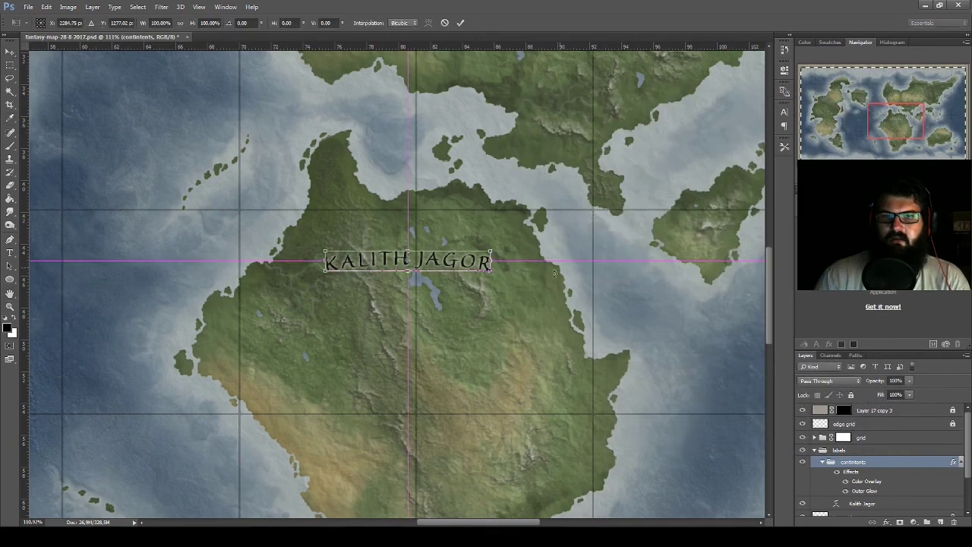
mouse_move(492, 268)
left_mouse_down()
mouse_move(507, 271)
mouse_move(461, 254)
left_mouse_up()
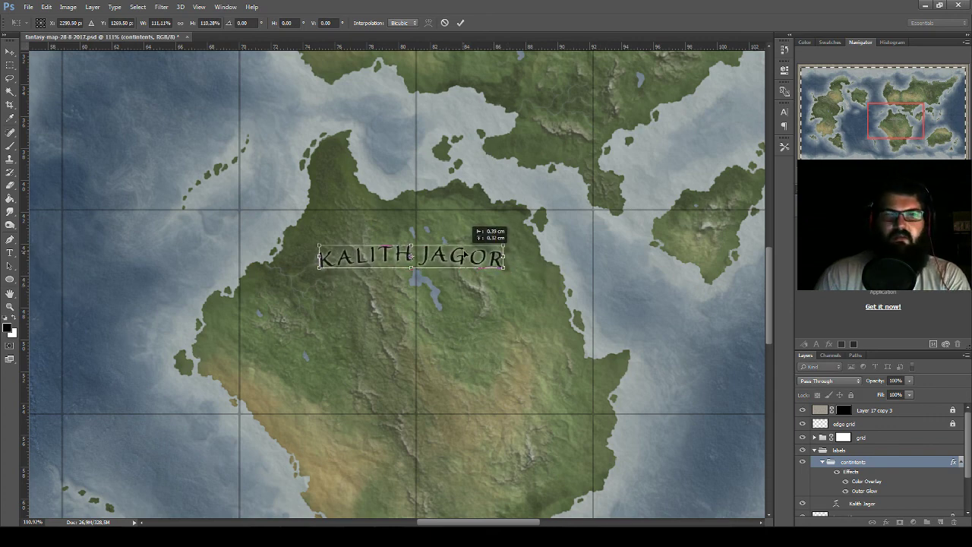
left_click_drag(461, 256, 466, 256)
key("Return")
scroll(449, 256, "down", 1)
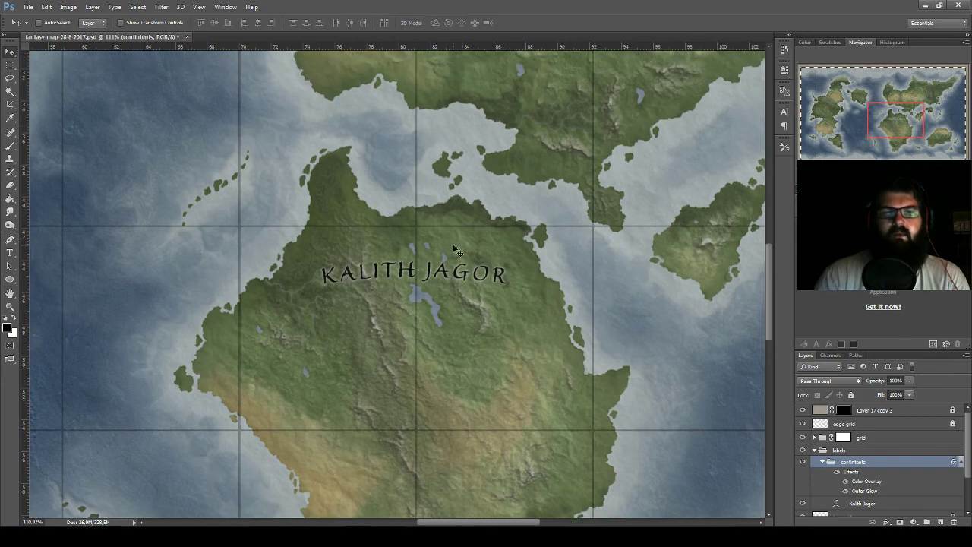
scroll(441, 258, "down", 2)
scroll(437, 258, "down", 2)
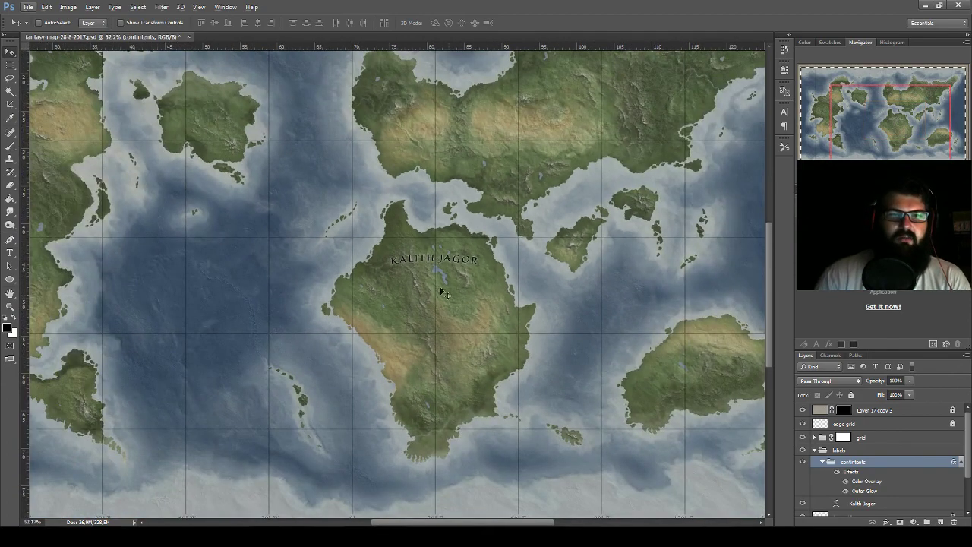
scroll(418, 334, "up", 1)
scroll(430, 259, "up", 1)
scroll(425, 260, "up", 1)
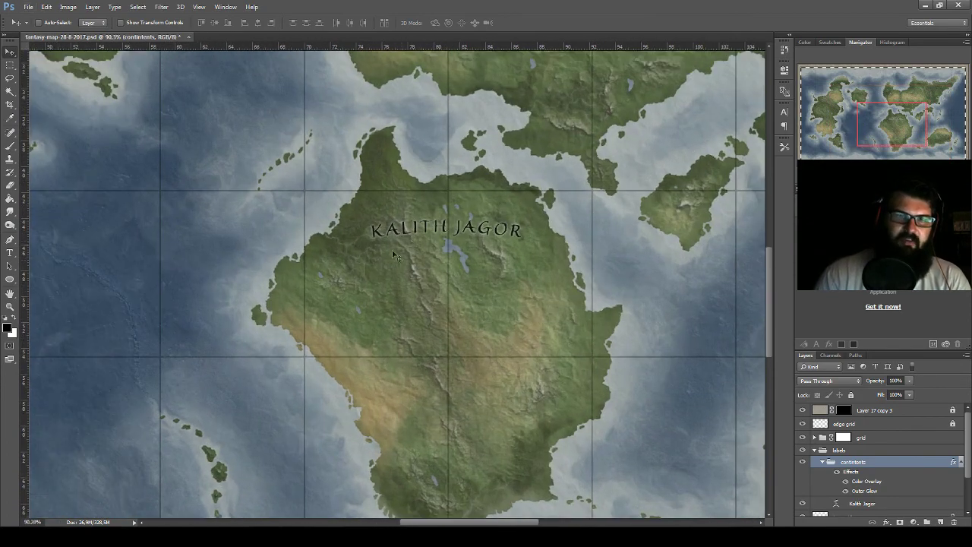
scroll(425, 262, "down", 1)
scroll(420, 266, "down", 1)
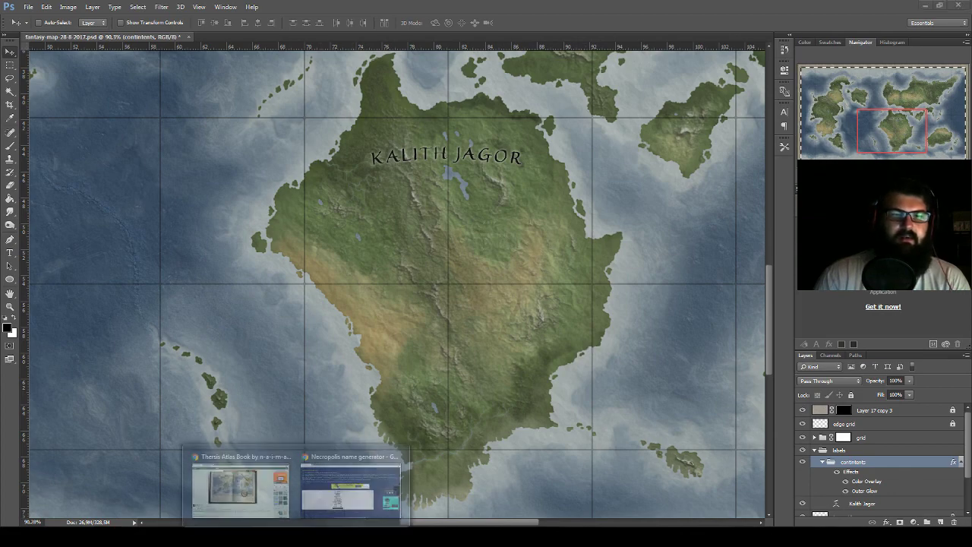
- Regenerate necropolis names repeatedly, ending on a batch listing Tegud, Todrar and Kukrad
left_click(328, 490)
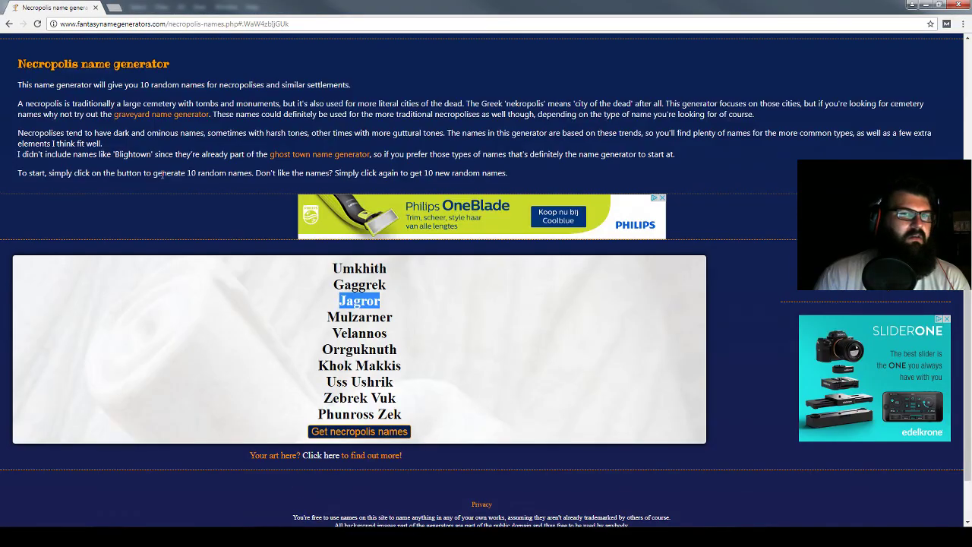
left_click(353, 434)
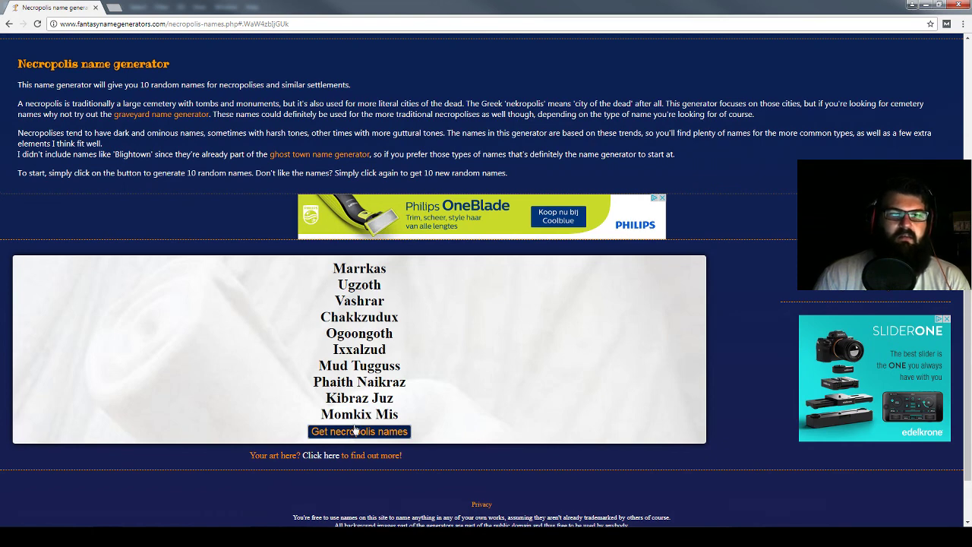
left_click(355, 430)
left_click(354, 430)
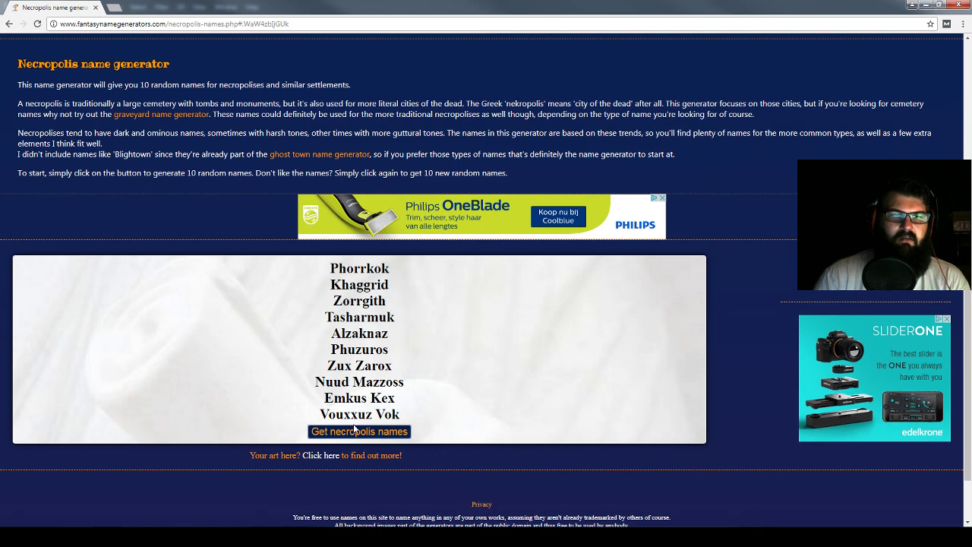
left_click(353, 430)
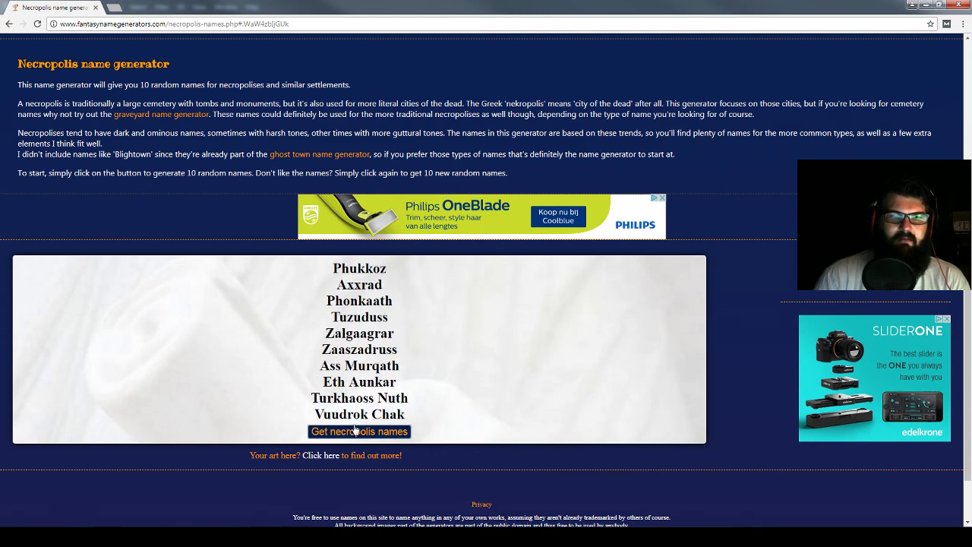
left_click(359, 432)
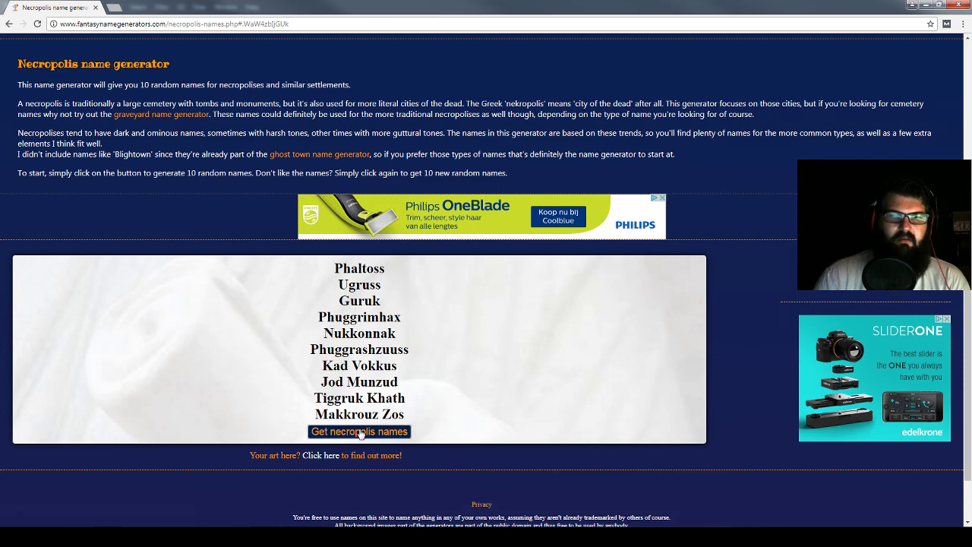
left_click(361, 433)
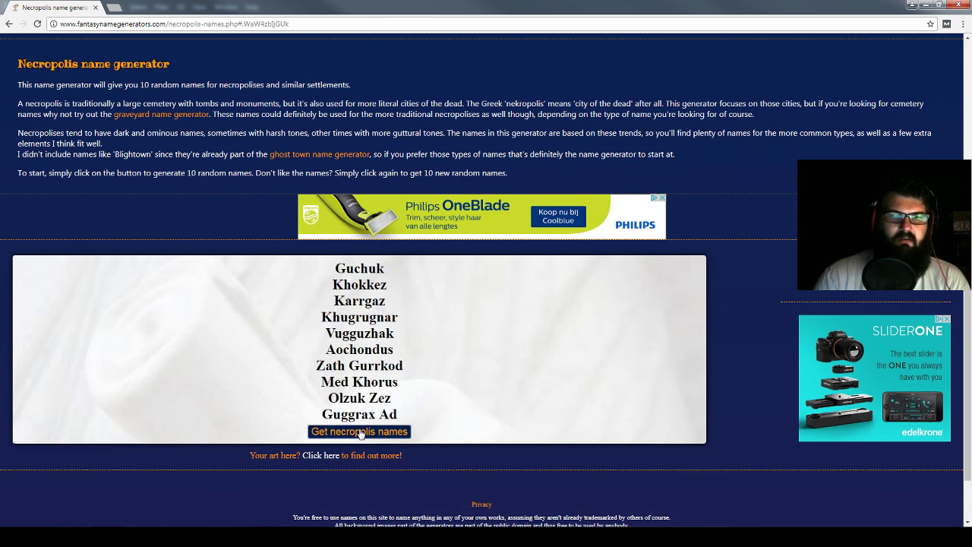
left_click(361, 433)
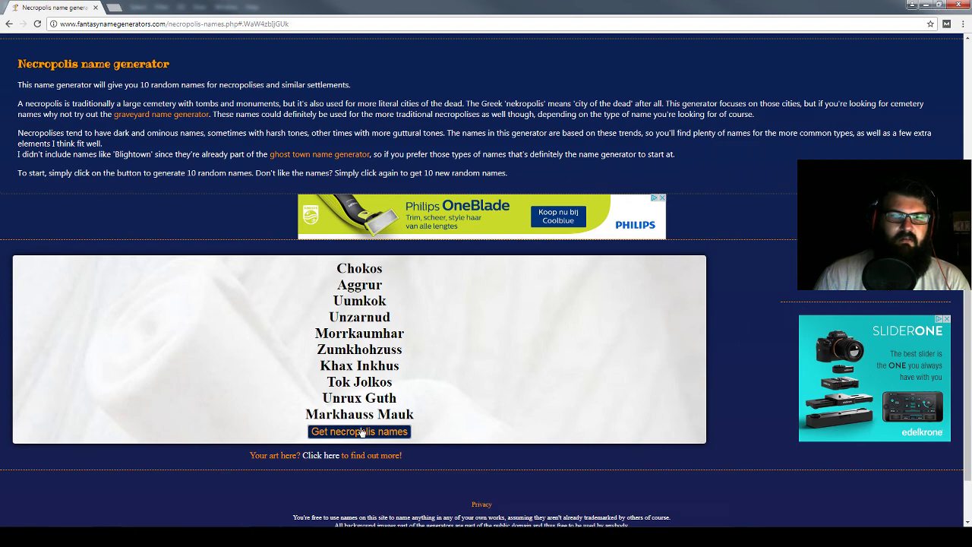
left_click(361, 433)
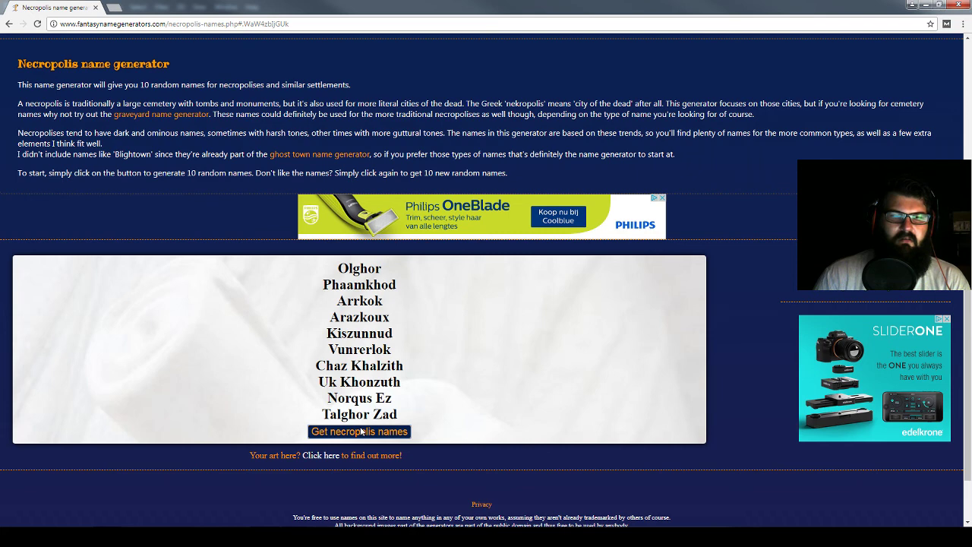
left_click(362, 432)
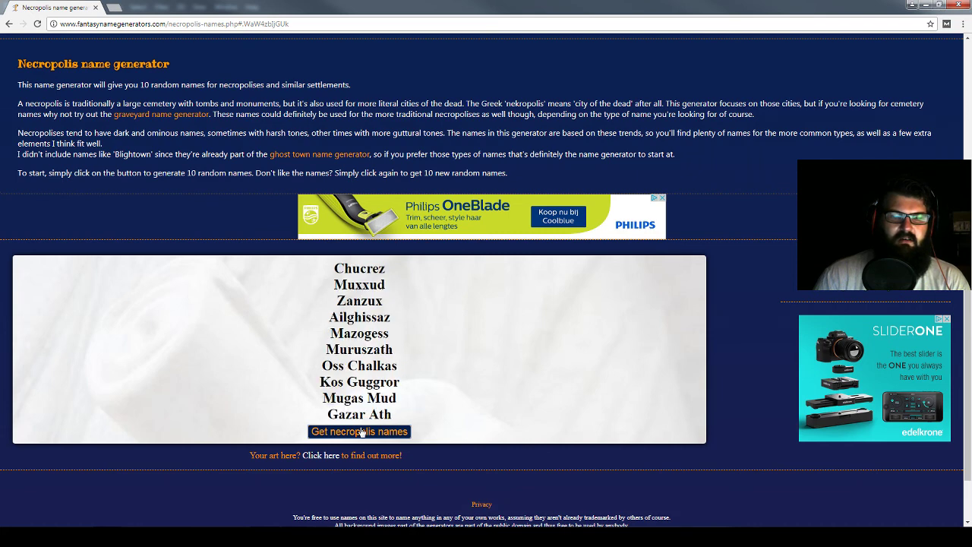
left_click(362, 432)
left_click(362, 432)
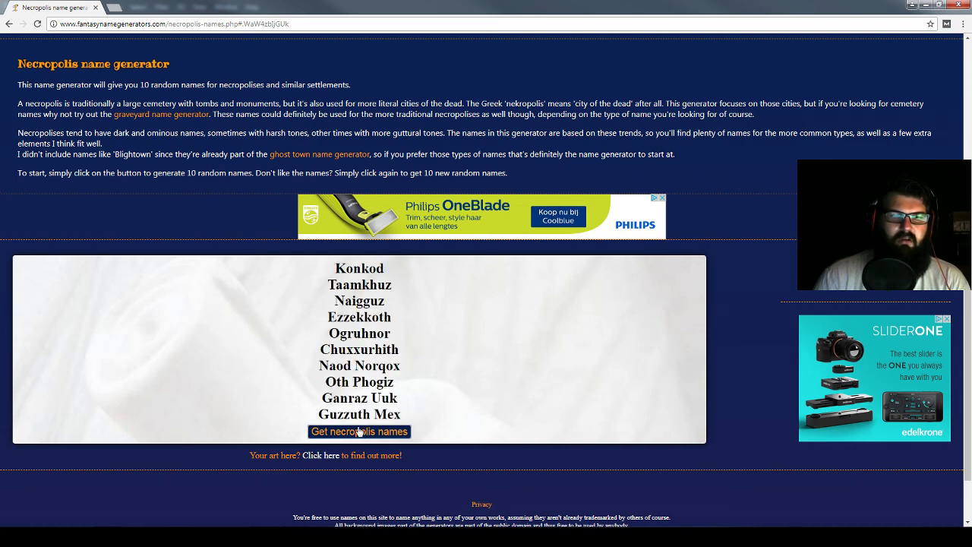
left_click(362, 432)
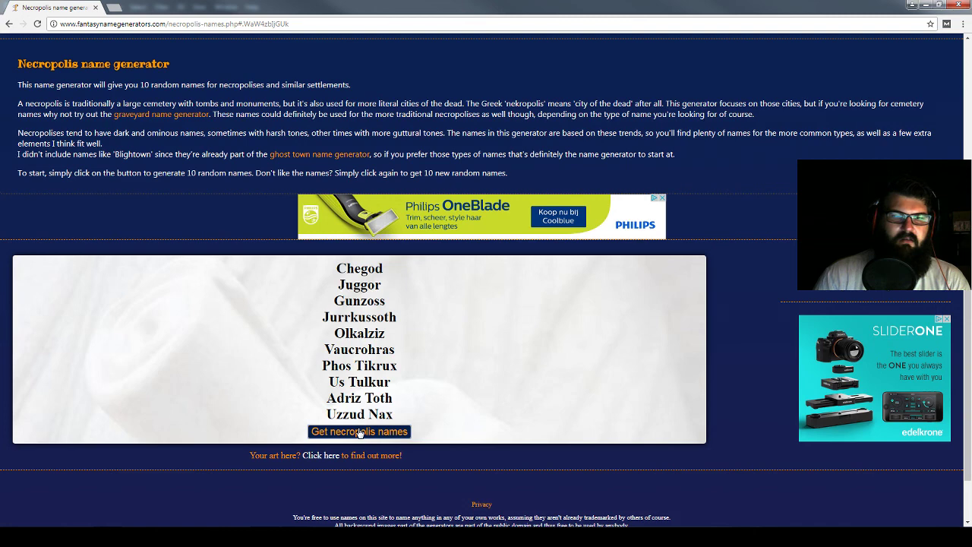
left_click(361, 433)
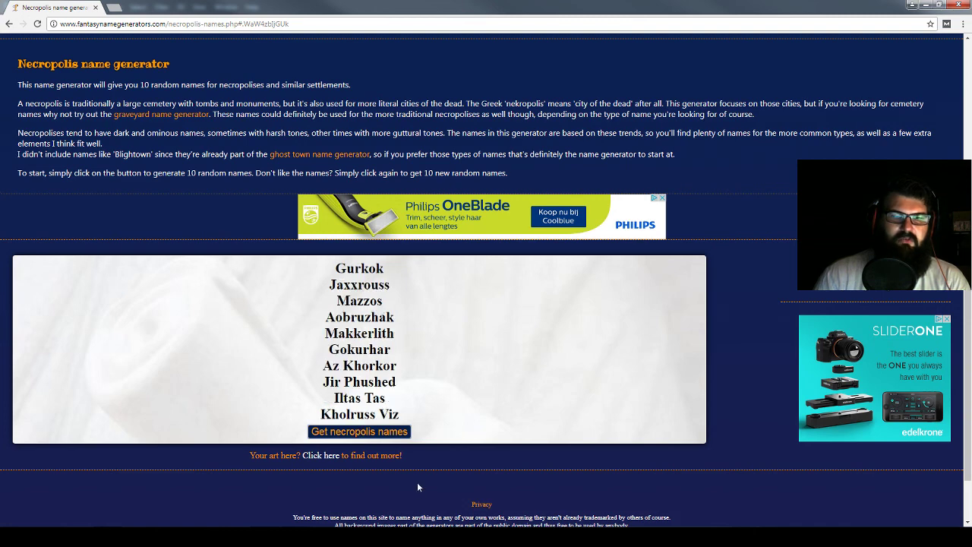
left_click(382, 434)
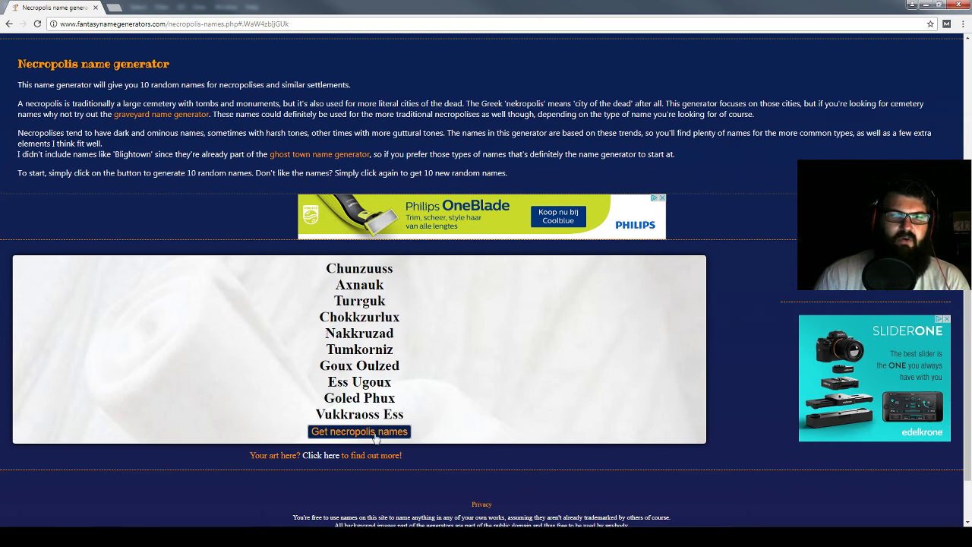
left_click(375, 438)
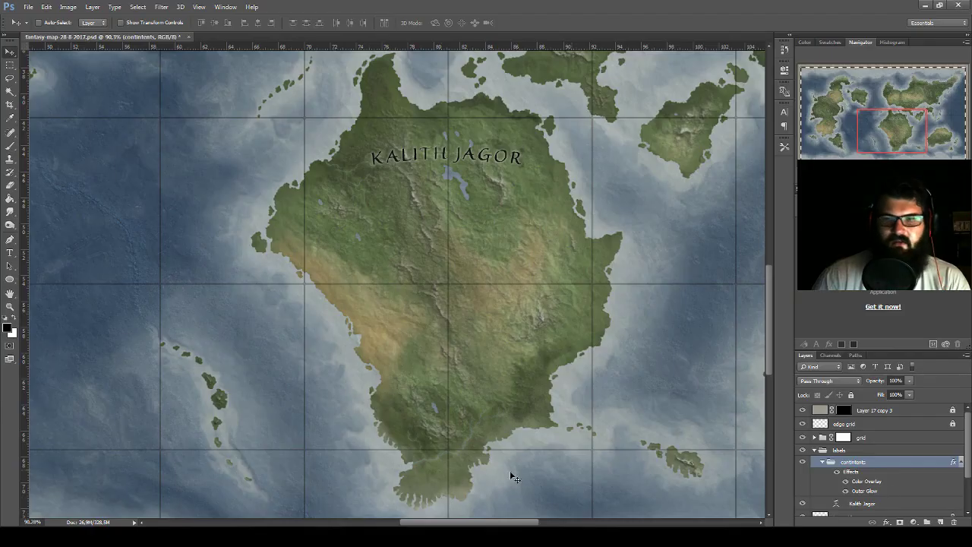
- Duplicate the KALITH JAGOR label lower on the continent and retype it as KALRUS
scroll(880, 477, "down", 1)
left_click(876, 489)
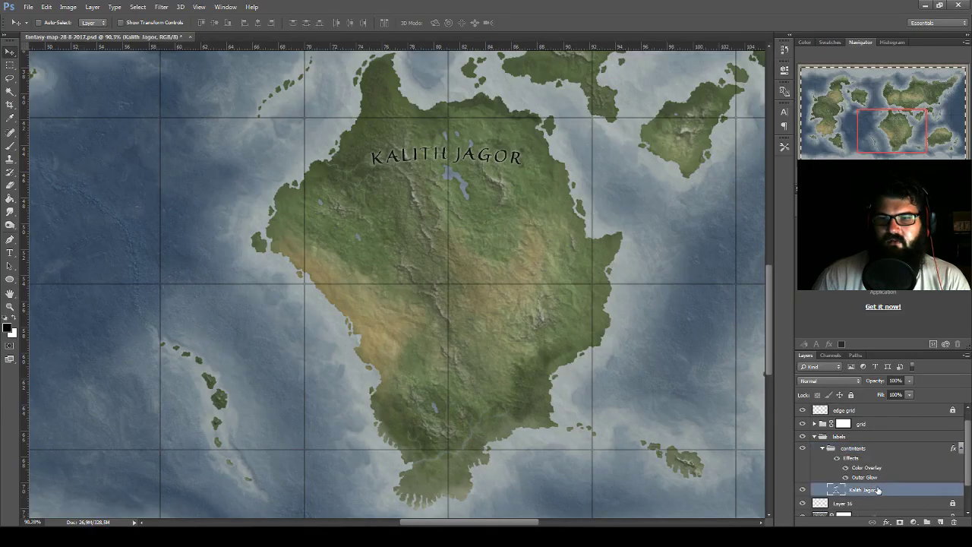
left_click_drag(493, 188, 492, 386, "alt")
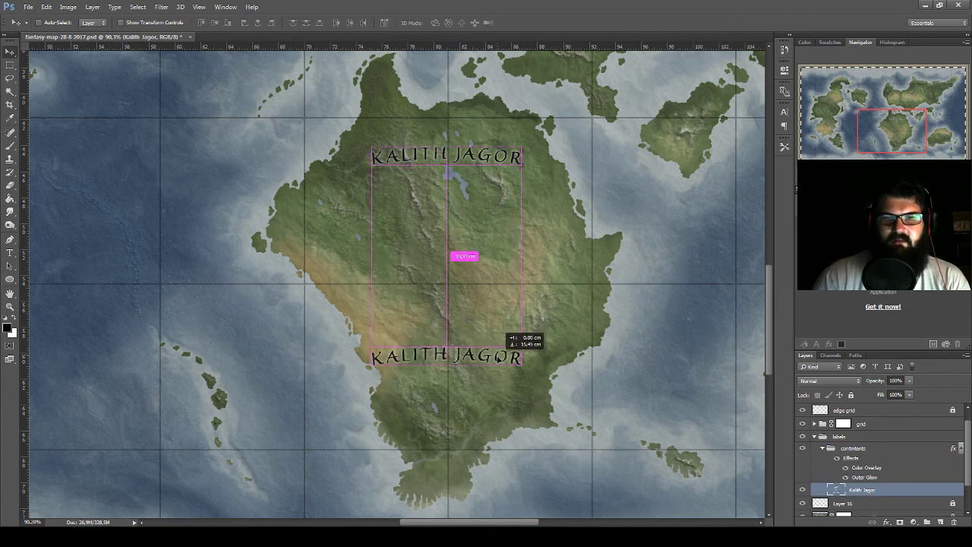
double_click(839, 490)
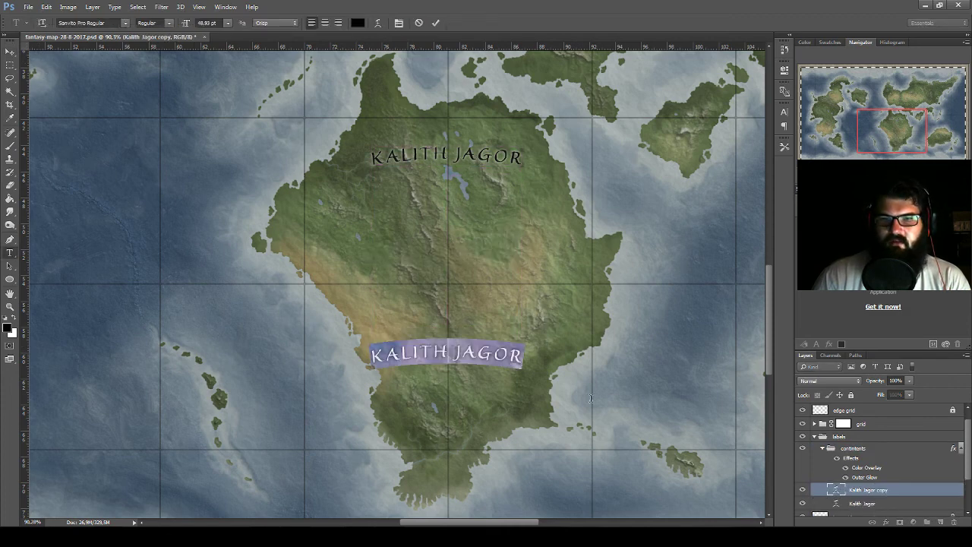
double_click(445, 351)
type("Kalr")
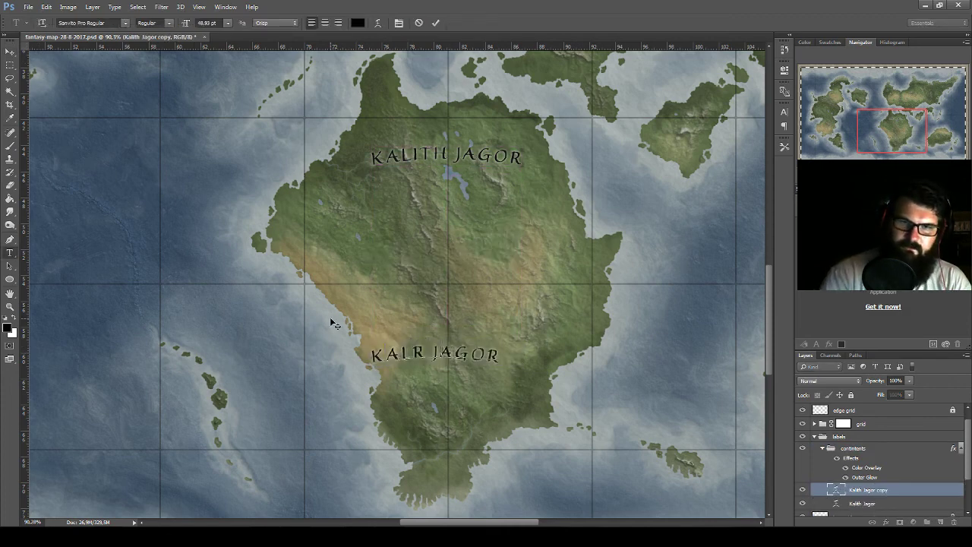
type("us")
key("ctrl+a")
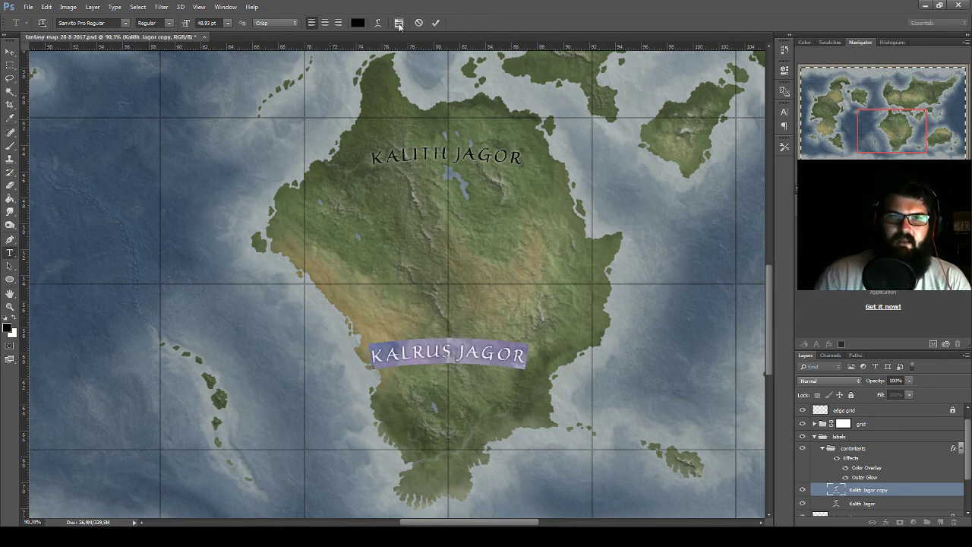
- Warp KALRUS JAGOR with a downward Arc bend, commit it, and shift it into place
left_click(399, 23)
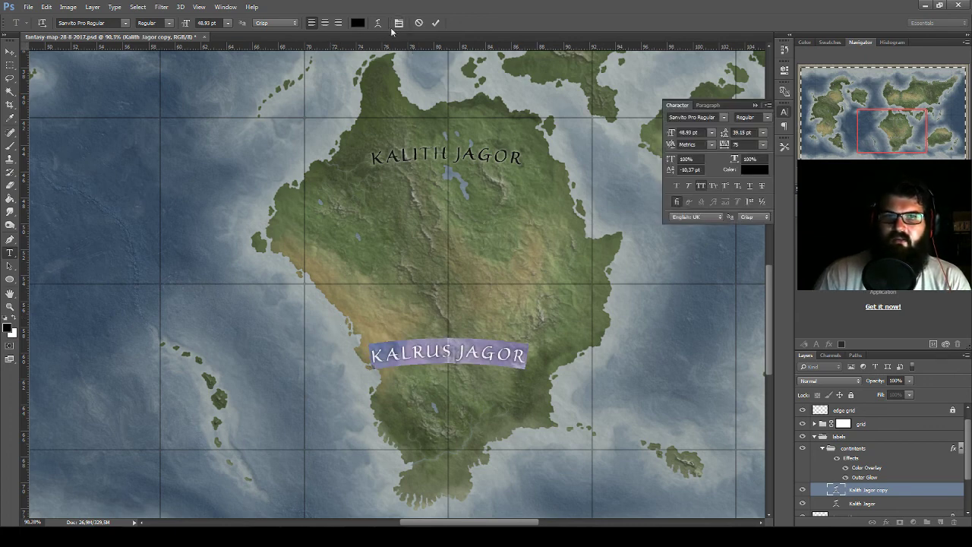
left_click(378, 23)
left_click(526, 154)
left_click(528, 174)
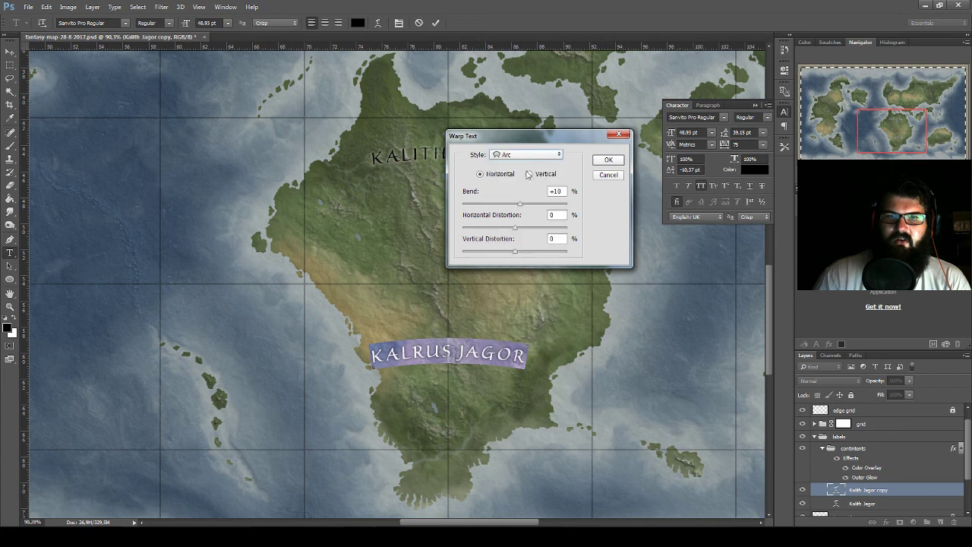
left_click_drag(520, 203, 509, 205)
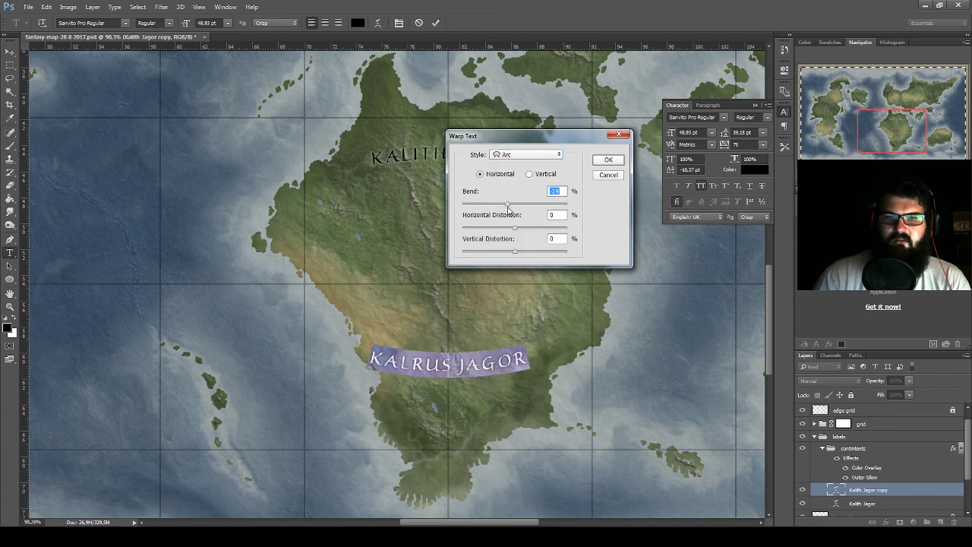
left_click(608, 160)
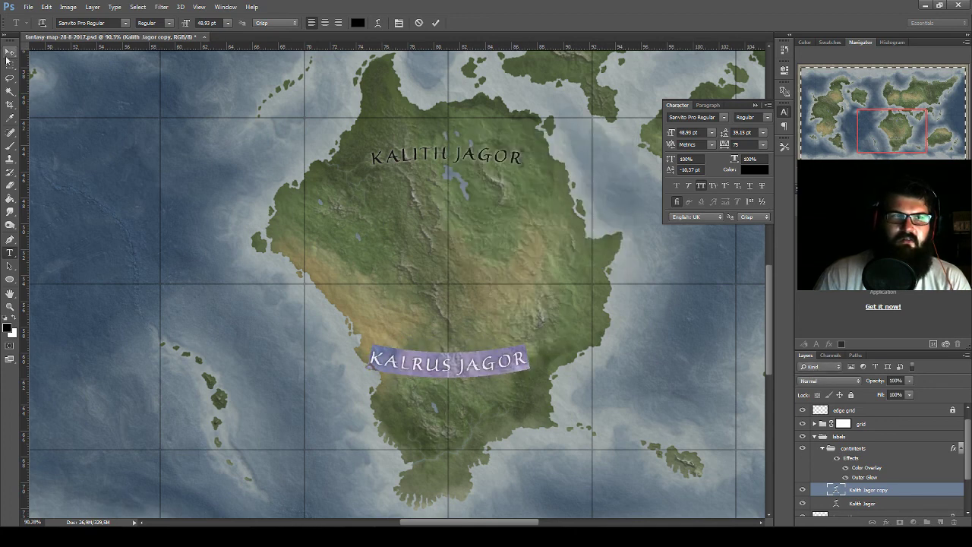
left_click(10, 52)
left_click_drag(475, 331, 491, 312)
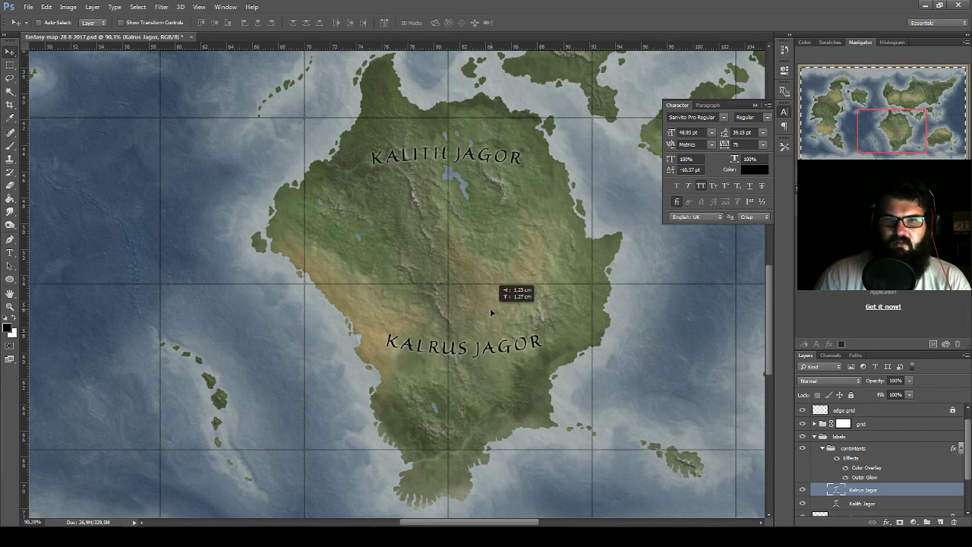
left_click(866, 503)
- Nudge the KALITH JAGOR label slightly and zoom around the map to check it
mouse_move(414, 149)
left_mouse_down()
mouse_move(420, 155)
mouse_move(414, 148)
left_mouse_up()
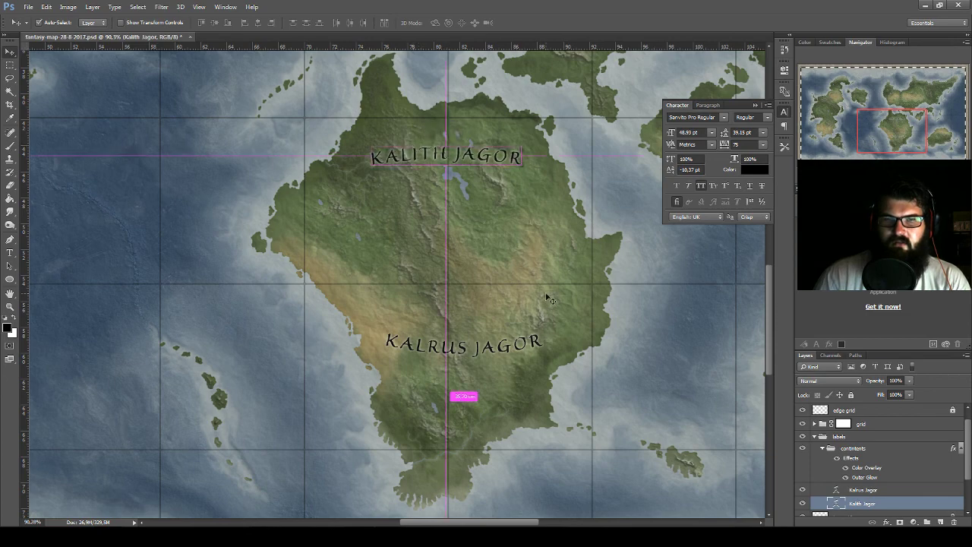
scroll(467, 235, "down", 2)
scroll(459, 224, "down", 2)
scroll(452, 212, "down", 2)
scroll(449, 213, "down", 3)
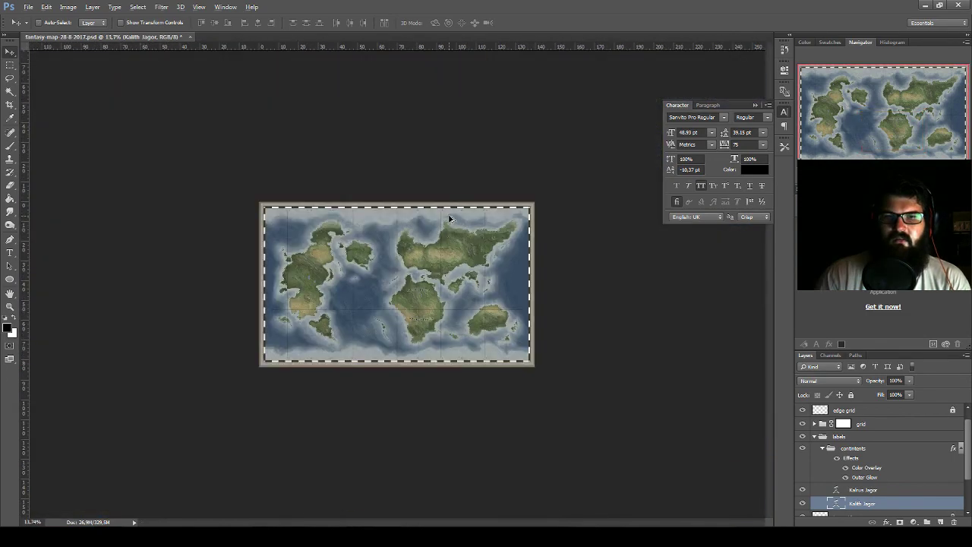
scroll(452, 221, "up", 1)
scroll(463, 239, "up", 2)
scroll(477, 260, "up", 1)
scroll(477, 259, "up", 1)
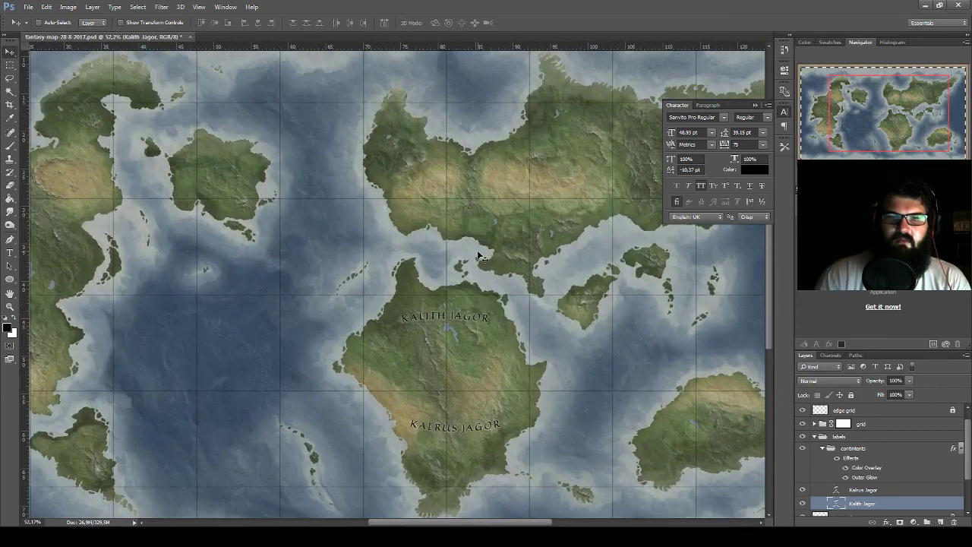
scroll(475, 247, "up", 1)
scroll(473, 231, "up", 1)
scroll(471, 220, "up", 1)
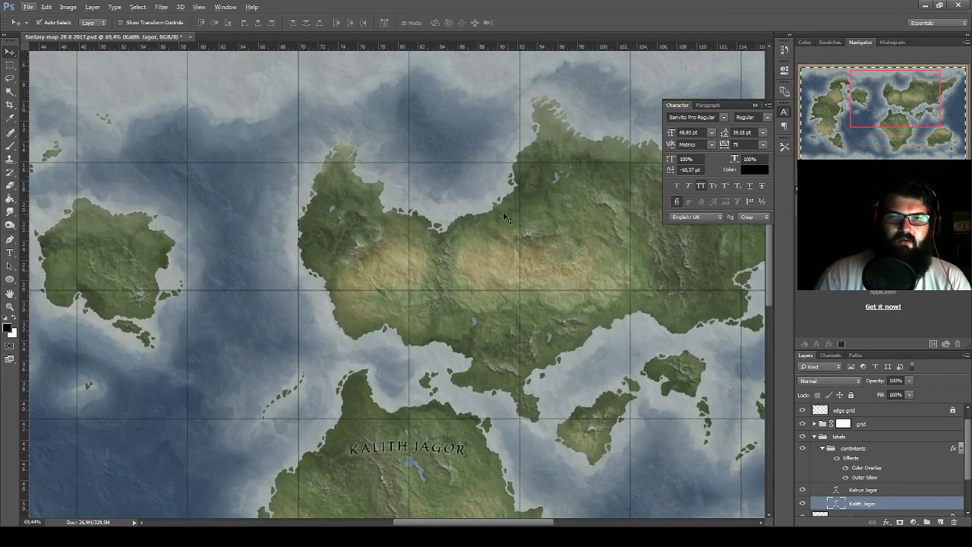
- Save the map file and zoom around to review both Jagor labels
key("ctrl+s")
scroll(494, 228, "down", 1)
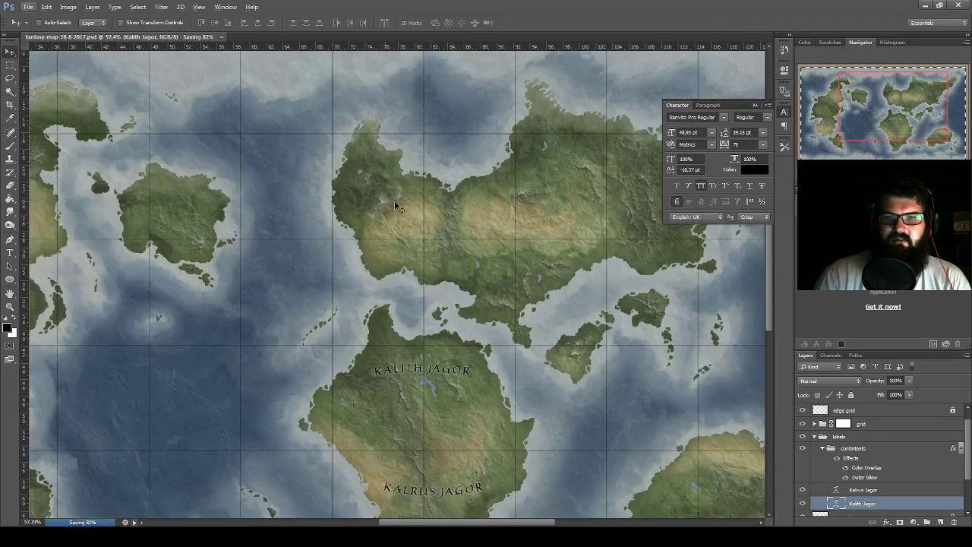
scroll(395, 200, "down", 1)
scroll(452, 328, "down", 1)
scroll(452, 272, "up", 2)
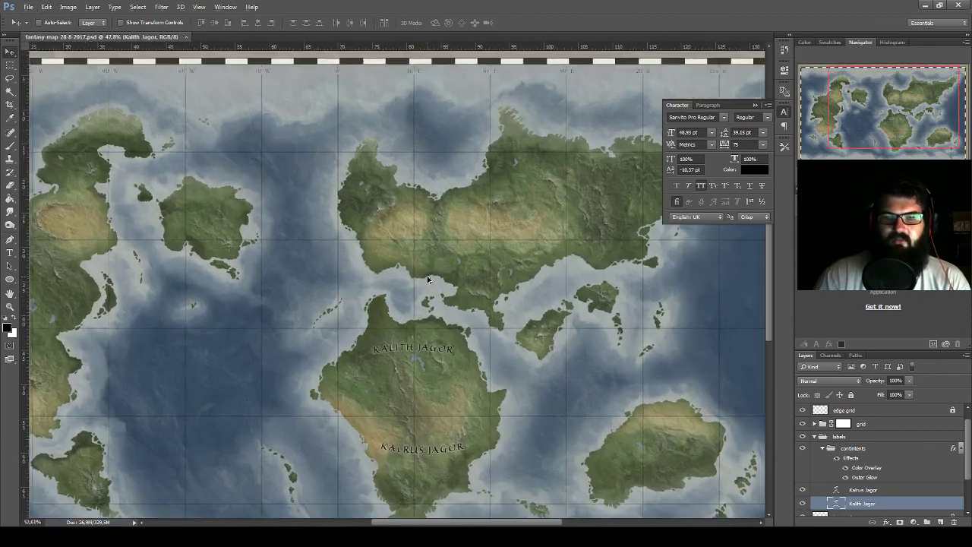
scroll(436, 258, "up", 2)
scroll(425, 251, "up", 2)
scroll(437, 296, "up", 1)
scroll(445, 316, "down", 2)
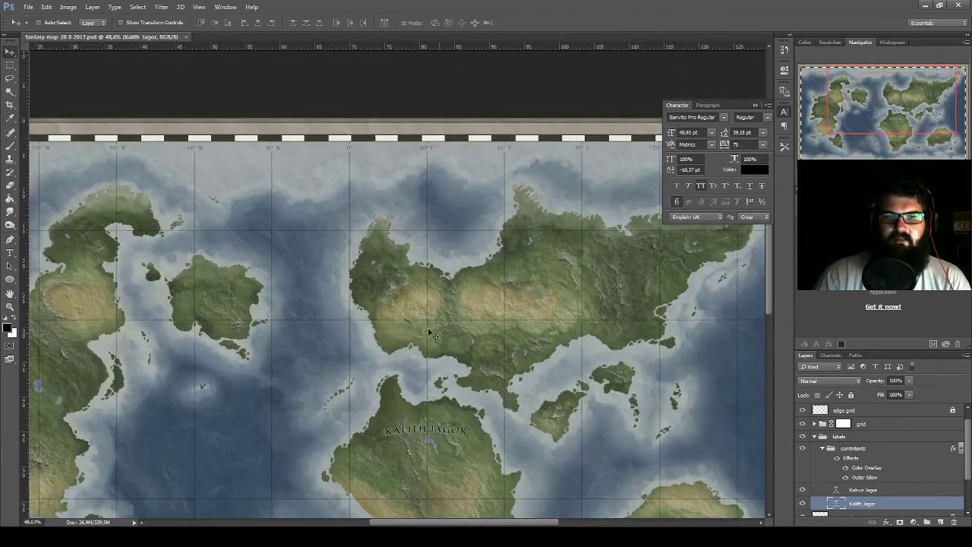
scroll(444, 316, "up", 1)
- Return to the necropolis name generator and reroll four new batches of names
left_click(357, 479)
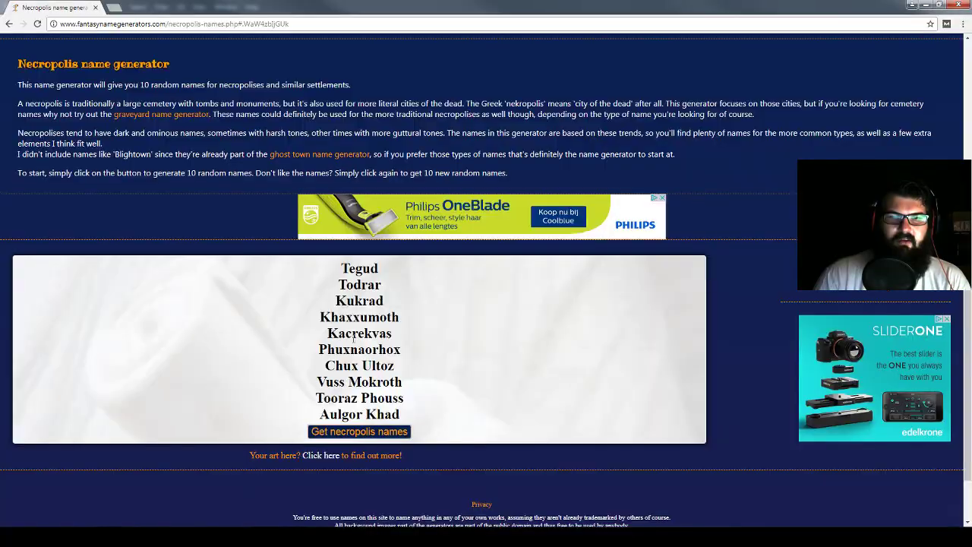
scroll(365, 258, "up", 3)
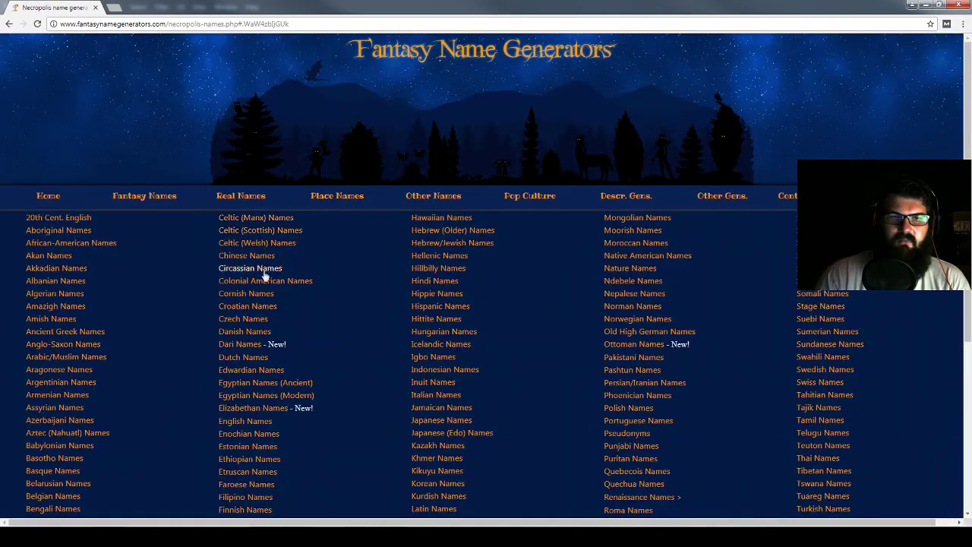
scroll(330, 220, "down", 4)
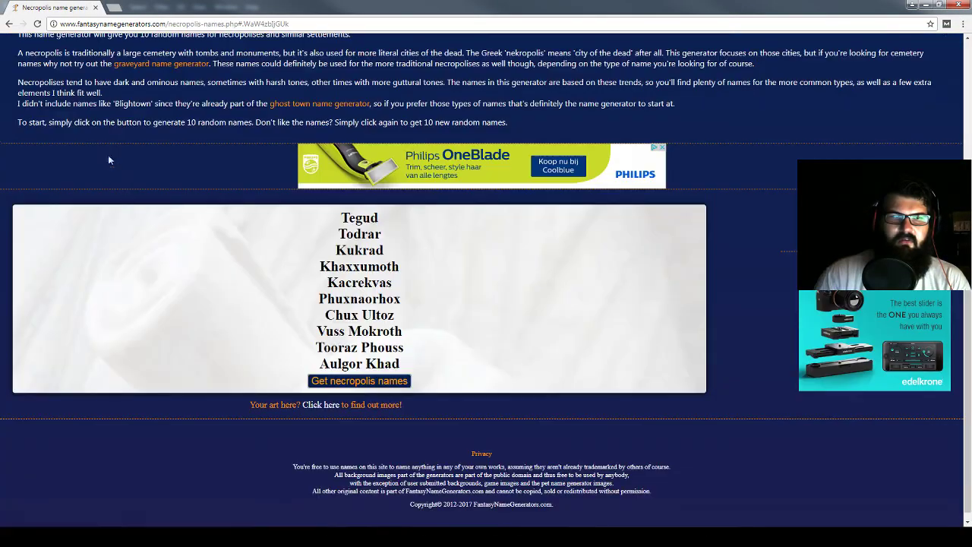
scroll(267, 241, "up", 2)
scroll(267, 242, "down", 2)
left_click(353, 372)
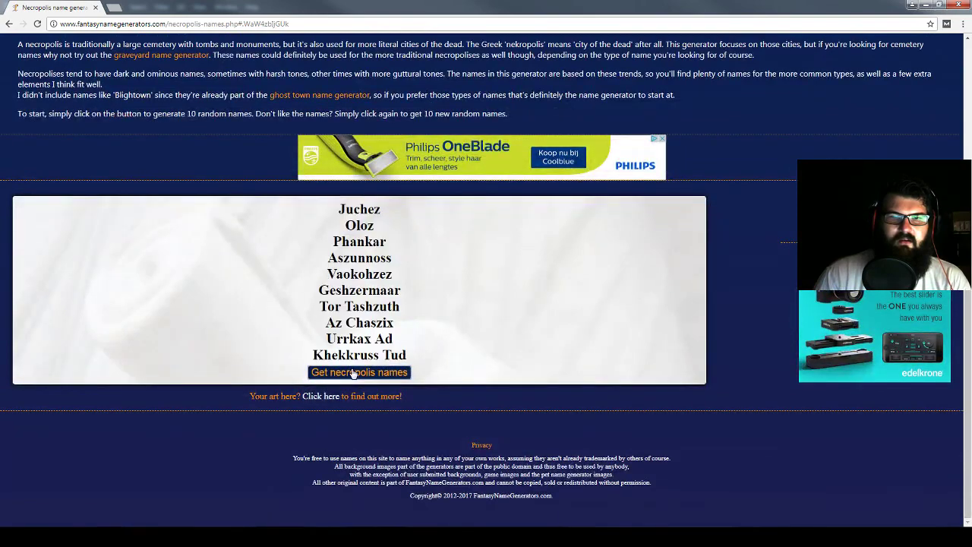
left_click(354, 372)
left_click(353, 372)
left_click(354, 372)
scroll(354, 372, "up", 5)
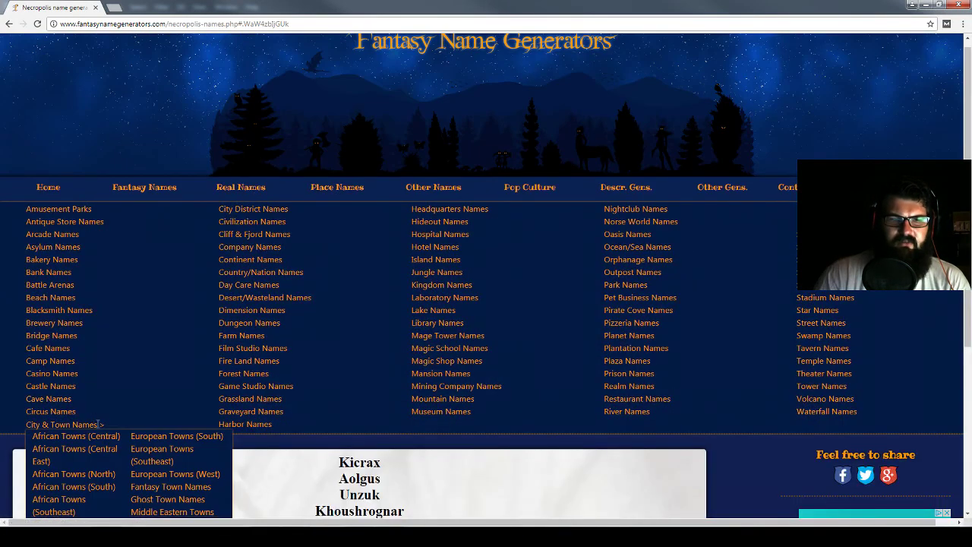
scroll(99, 430, "down", 1)
scroll(101, 432, "down", 1)
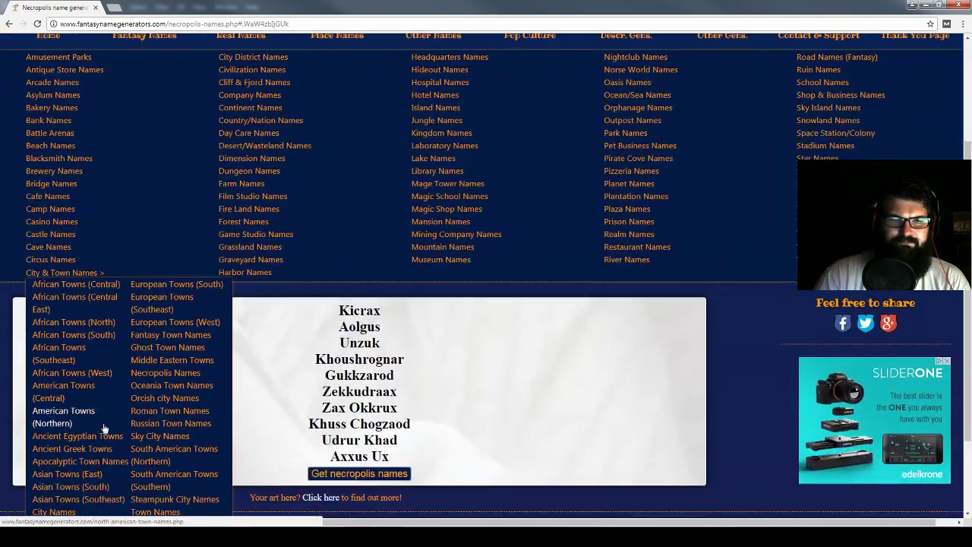
- Reroll the Oceania town name generator until a batch starting with Tarnafton appears
left_click(190, 383)
scroll(398, 389, "down", 3)
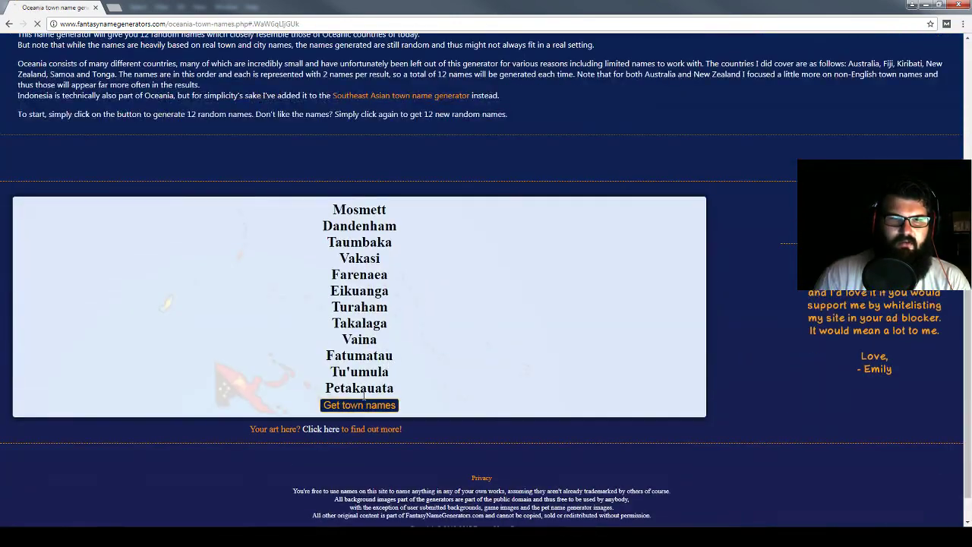
left_click(367, 406)
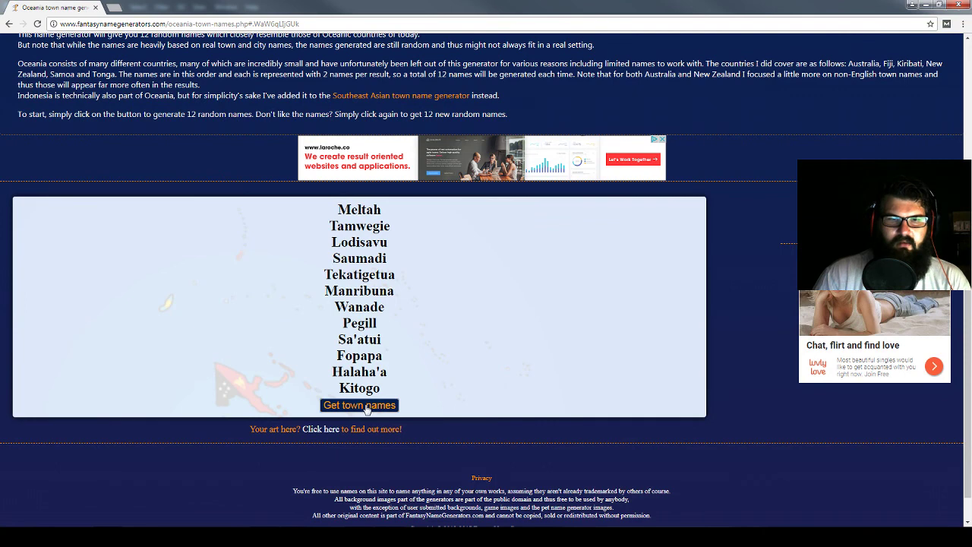
left_click(367, 405)
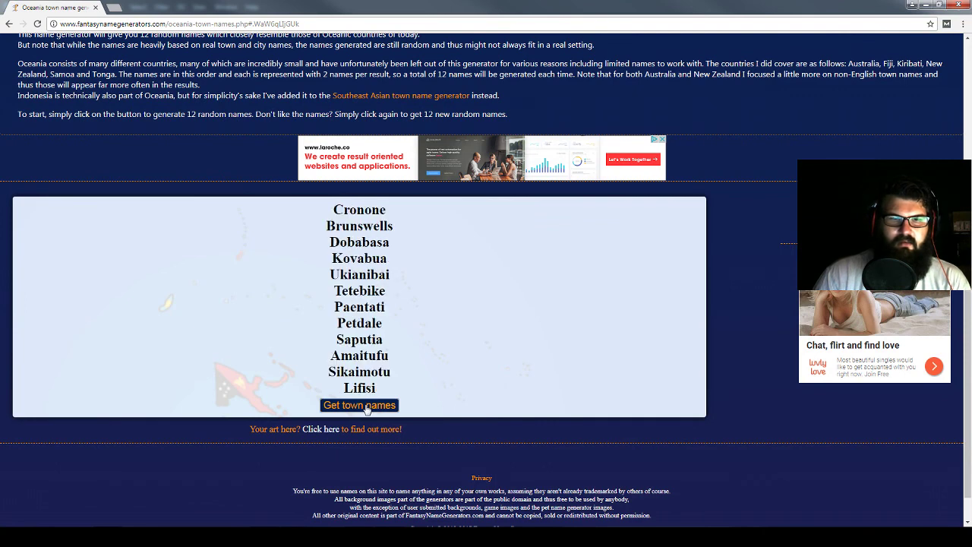
left_click(367, 405)
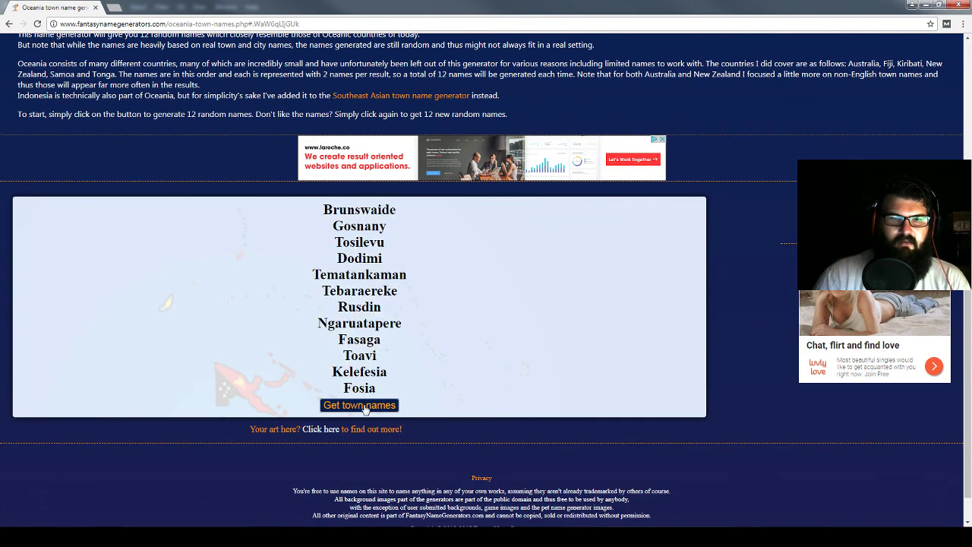
left_click(366, 407)
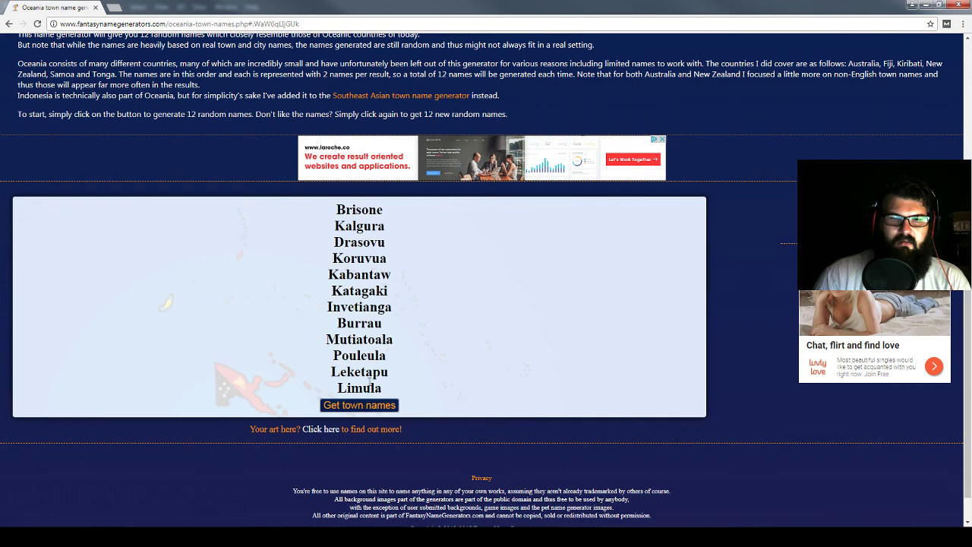
left_click(377, 409)
left_click(377, 409)
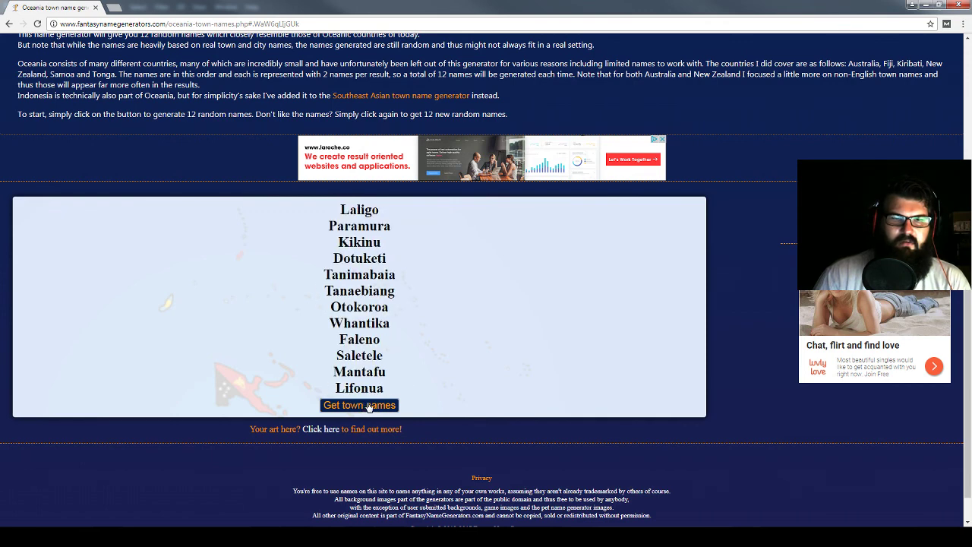
left_click(370, 408)
left_click(370, 407)
left_click(370, 407)
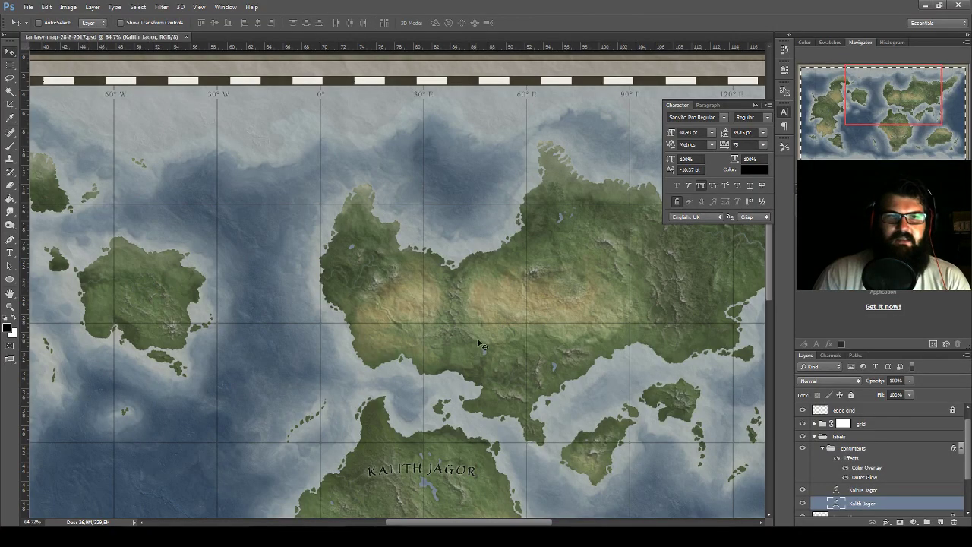
- Copy the KALITH JAGOR label onto the right-hand continent and retype it as FUSIA
scroll(374, 342, "up", 2)
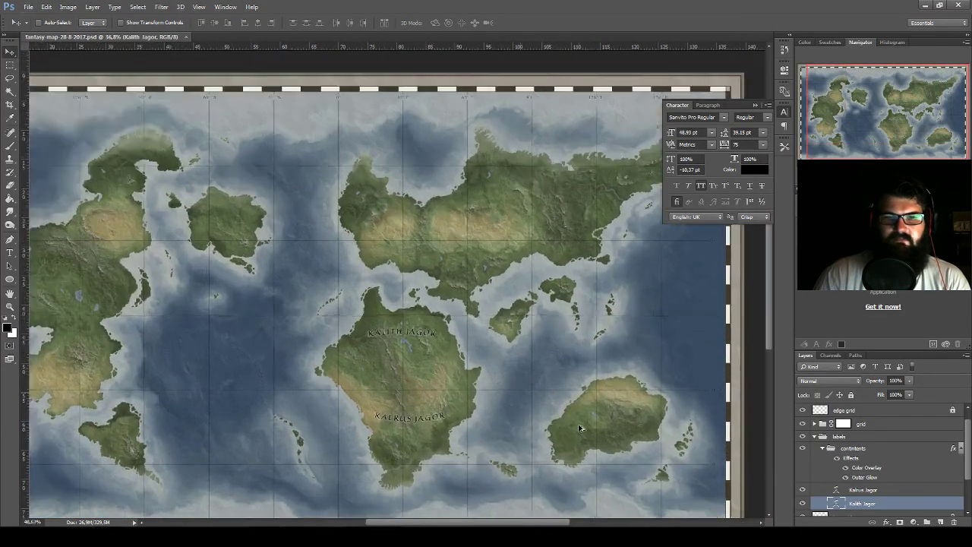
scroll(373, 342, "up", 2)
scroll(374, 342, "up", 1)
left_click_drag(575, 397, 529, 348)
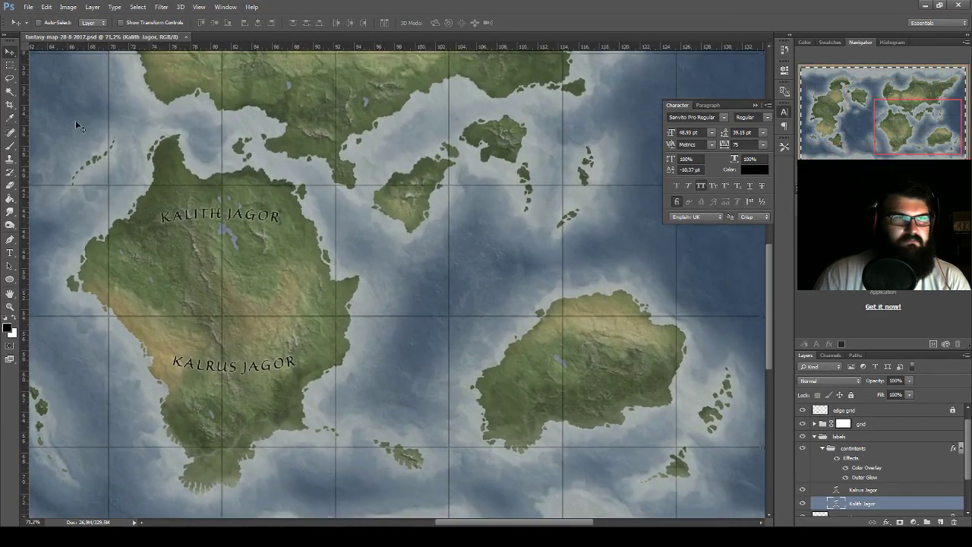
left_click_drag(220, 204, 585, 291, "alt")
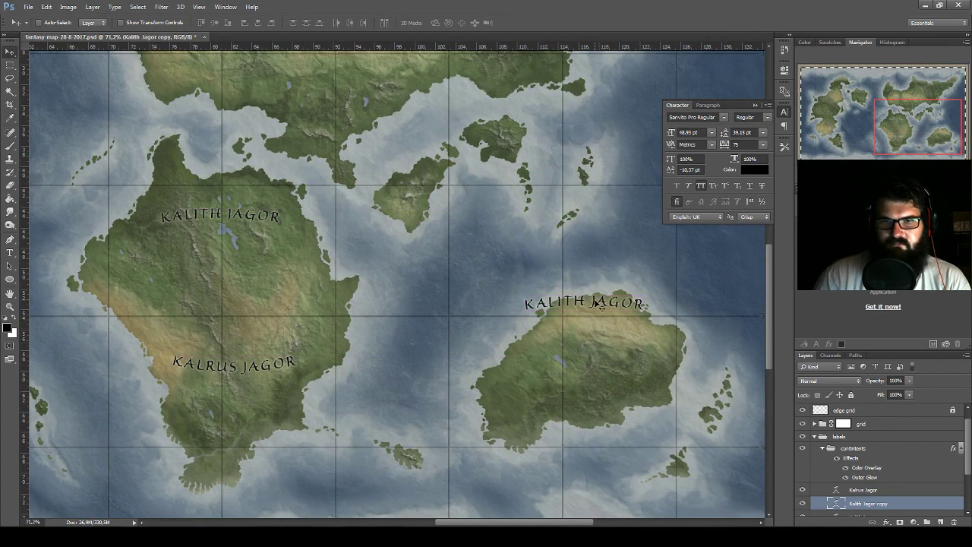
left_click_drag(585, 291, 588, 354)
double_click(837, 504)
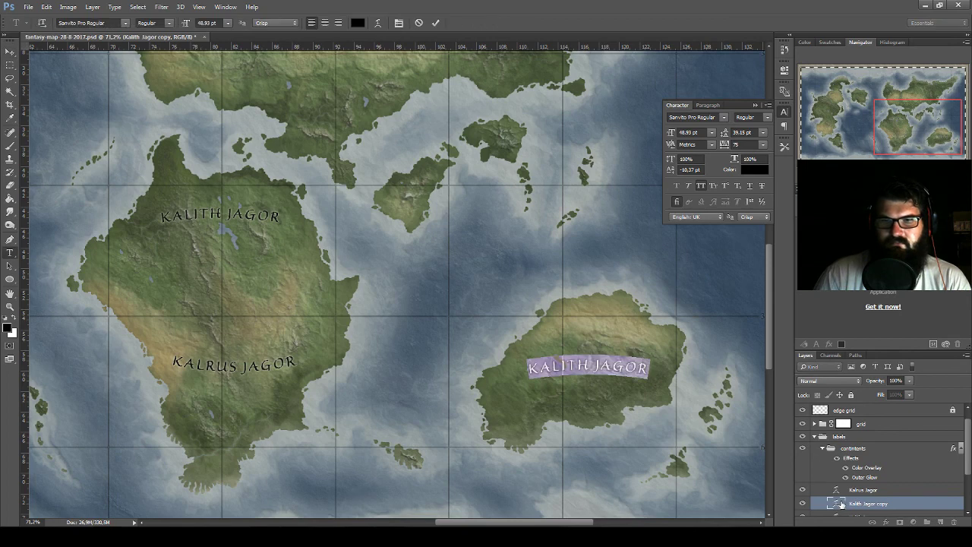
type("F")
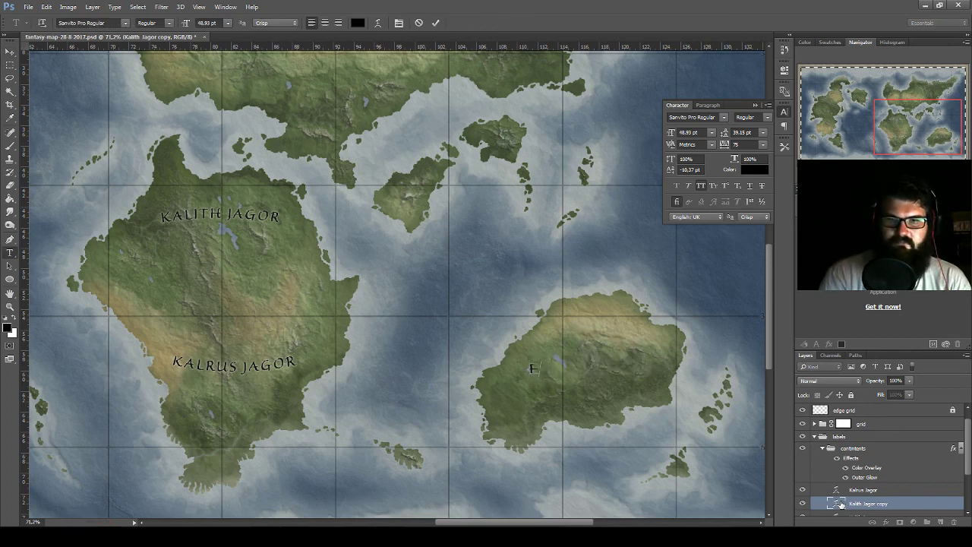
type("USIA")
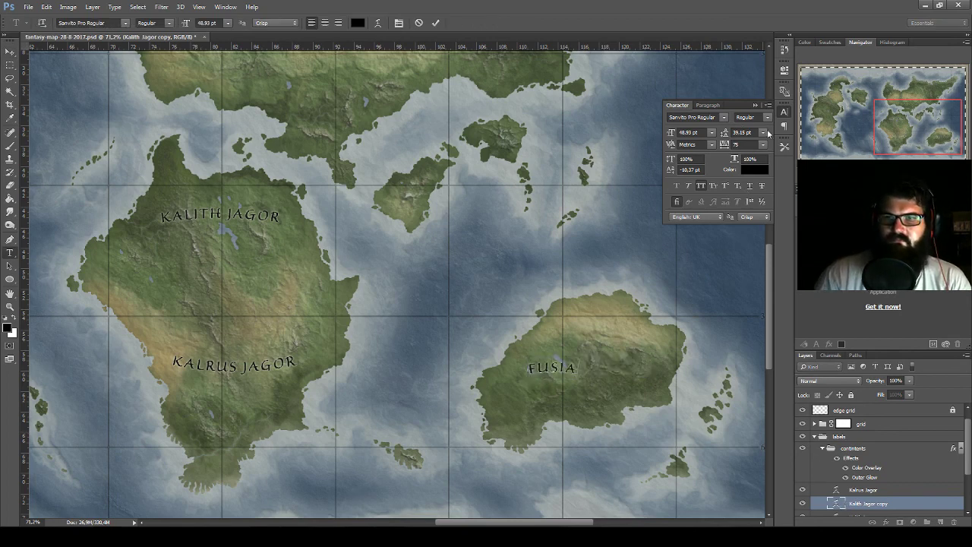
key("ctrl+a")
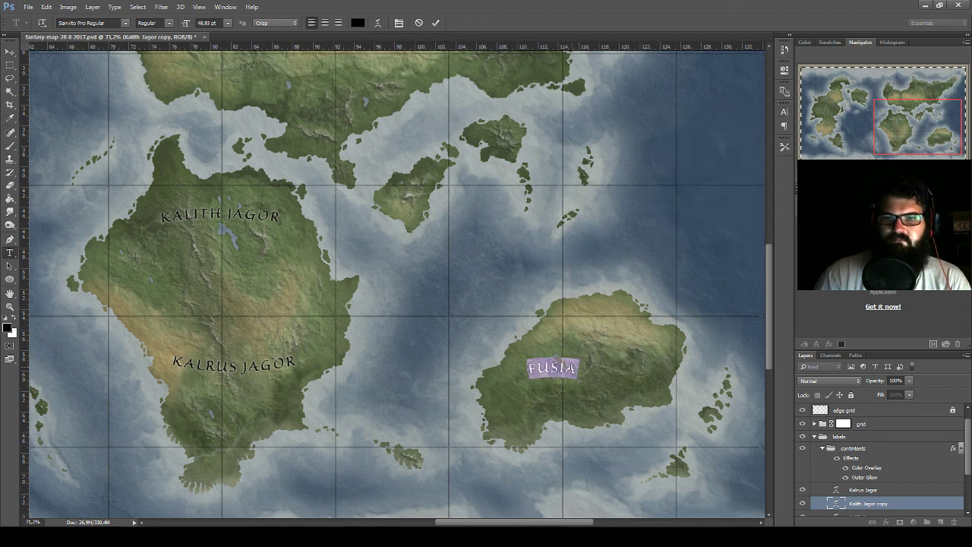
key("ctrl+Return")
- Shift the FUSIA label up-right and enlarge it to about 188%
key("v")
mouse_move(603, 392)
left_mouse_down()
mouse_move(637, 358)
mouse_move(606, 391)
left_mouse_up()
key("ctrl+t")
mouse_move(582, 359)
left_mouse_down()
mouse_move(635, 340)
mouse_move(614, 351)
mouse_move(607, 369)
mouse_move(587, 356)
mouse_move(624, 351)
mouse_move(608, 348)
mouse_move(605, 375)
mouse_move(608, 338)
left_mouse_up()
key("Return")
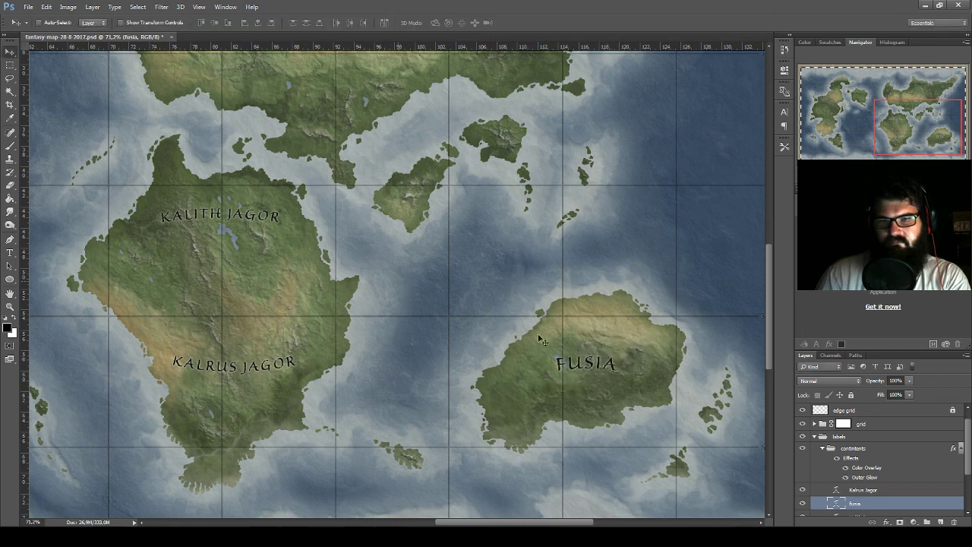
- Raise the fusia layer above Kalrus Jagor, nudge KALITH JAGOR down and KALRUS JAGOR up-left
scroll(873, 489, "down", 3)
key("ctrl+bracketright")
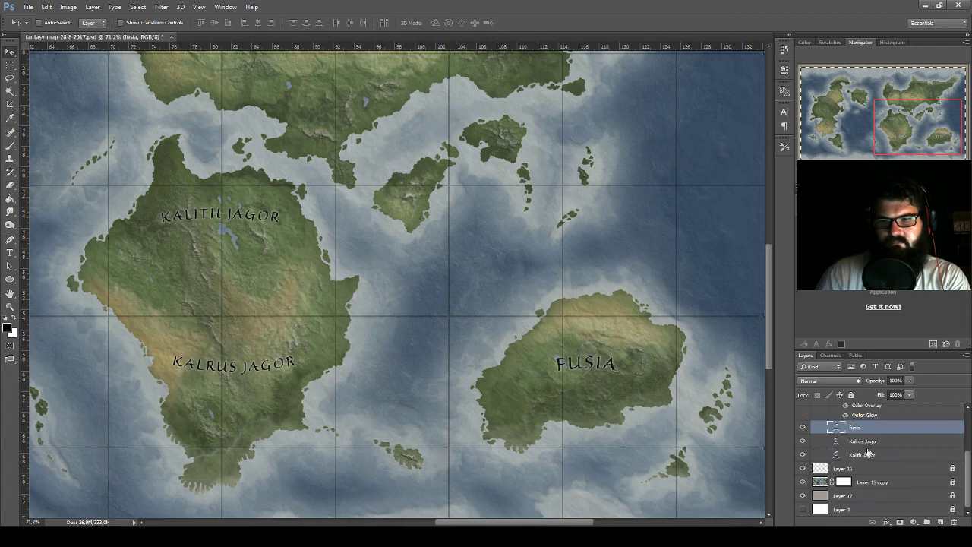
left_click(872, 455)
left_click_drag(233, 229, 232, 236)
left_click(872, 444)
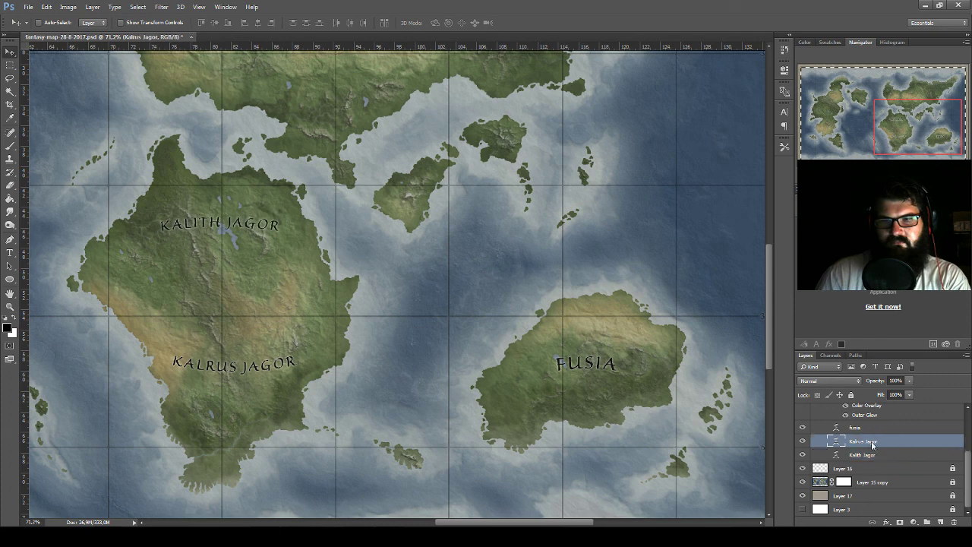
left_click_drag(310, 386, 307, 377)
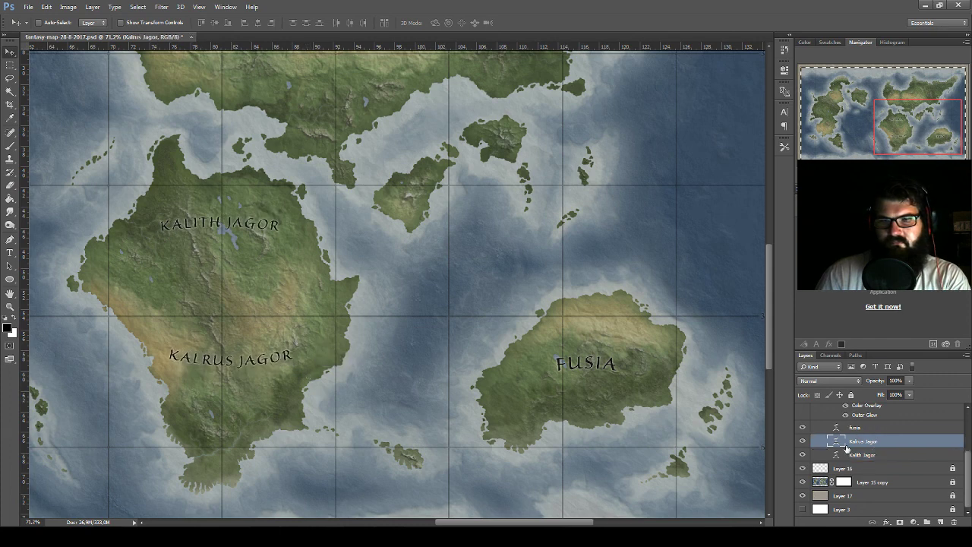
- Flatten the KALRUS JAGOR arc warp to a -8 bend and commit the text
double_click(837, 443)
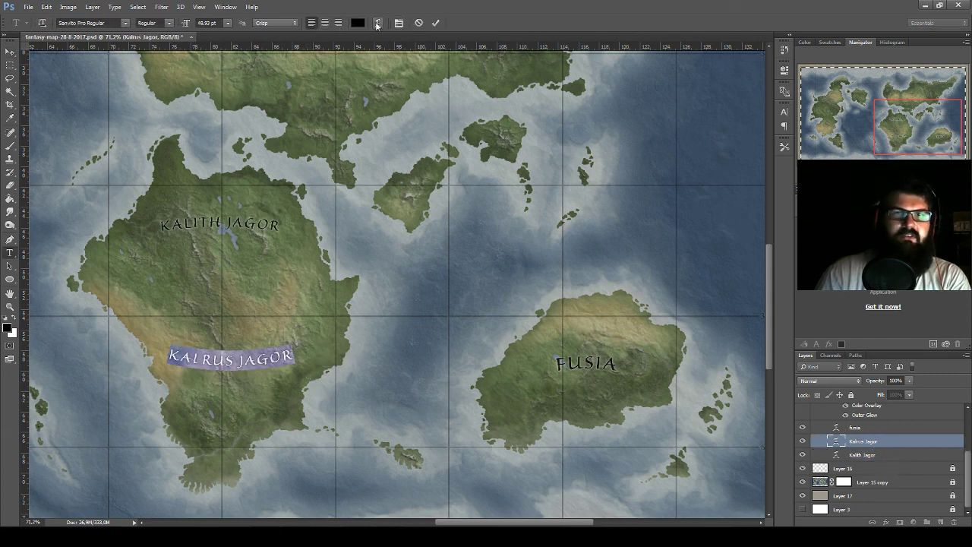
left_click(377, 23)
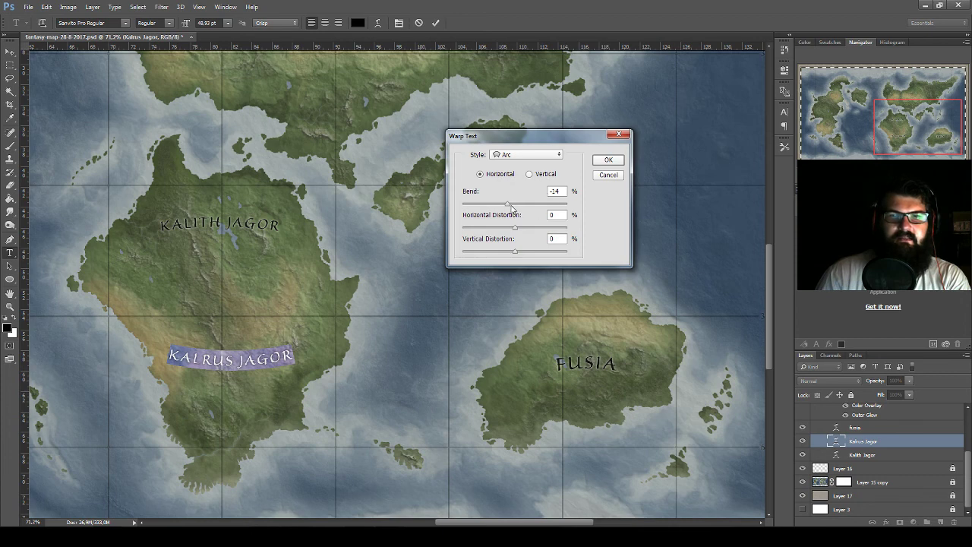
left_click_drag(509, 207, 515, 206)
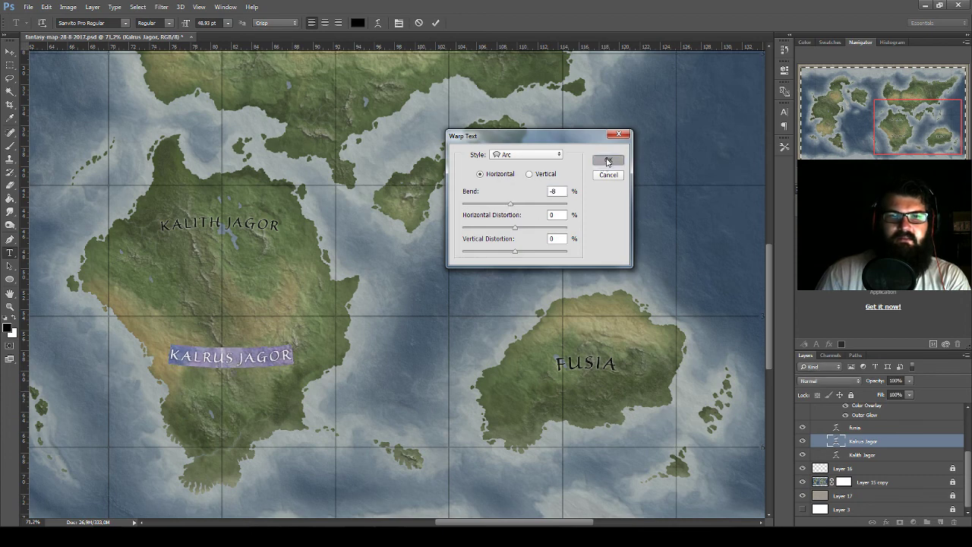
left_click(608, 159)
key("BackSpace")
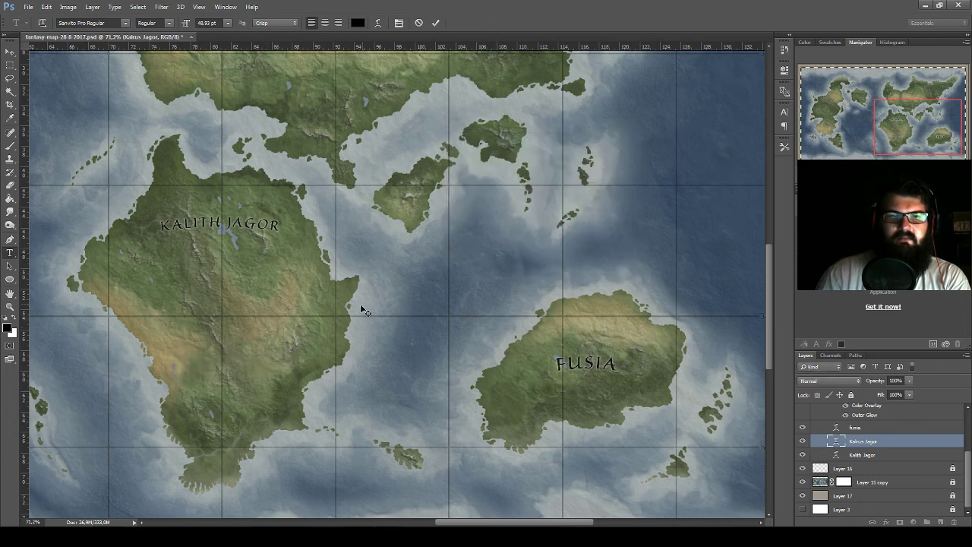
key("ctrl+z")
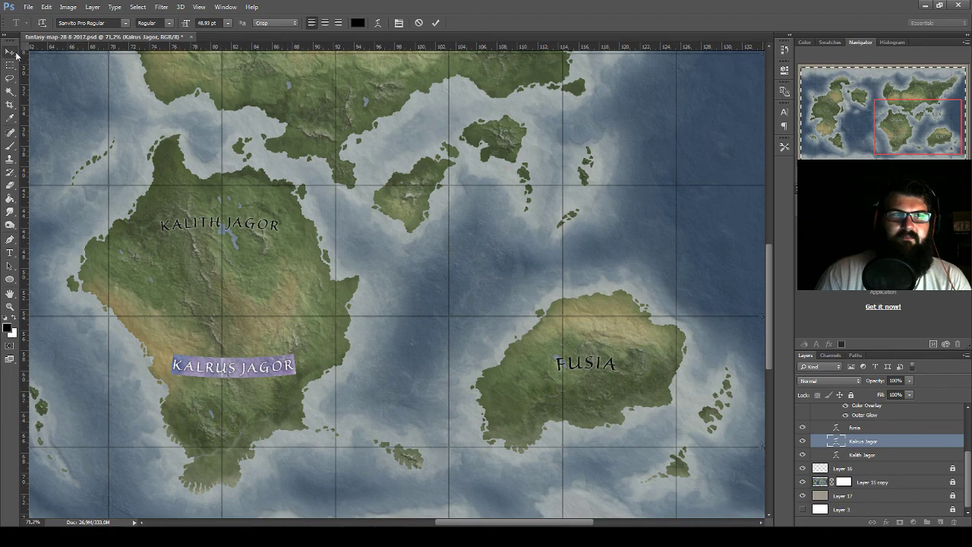
left_click(10, 51)
mouse_move(276, 197)
left_mouse_down()
mouse_move(377, 370)
mouse_move(426, 429)
mouse_move(353, 416)
left_mouse_up()
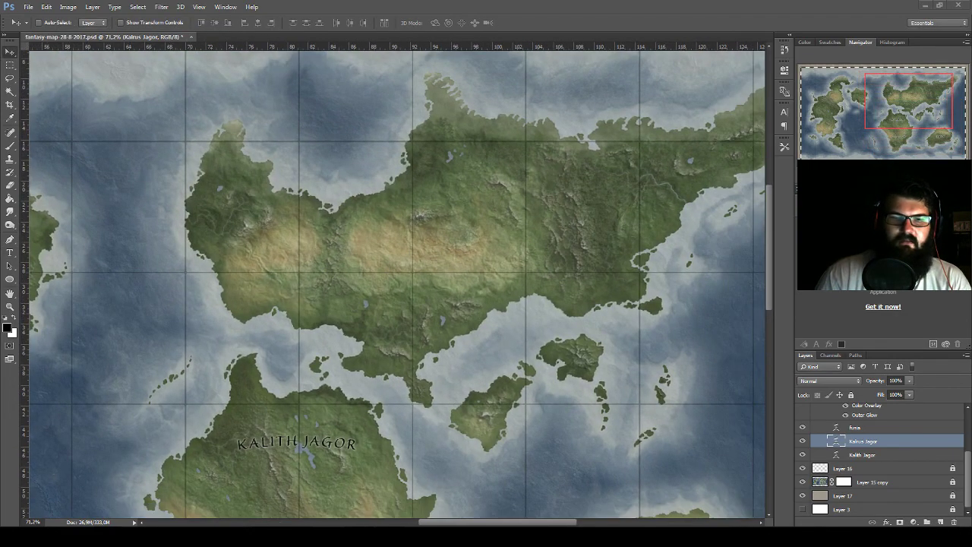
- Go back to the name generator site and open the Ancient Egyptian town name generator
left_click(354, 477)
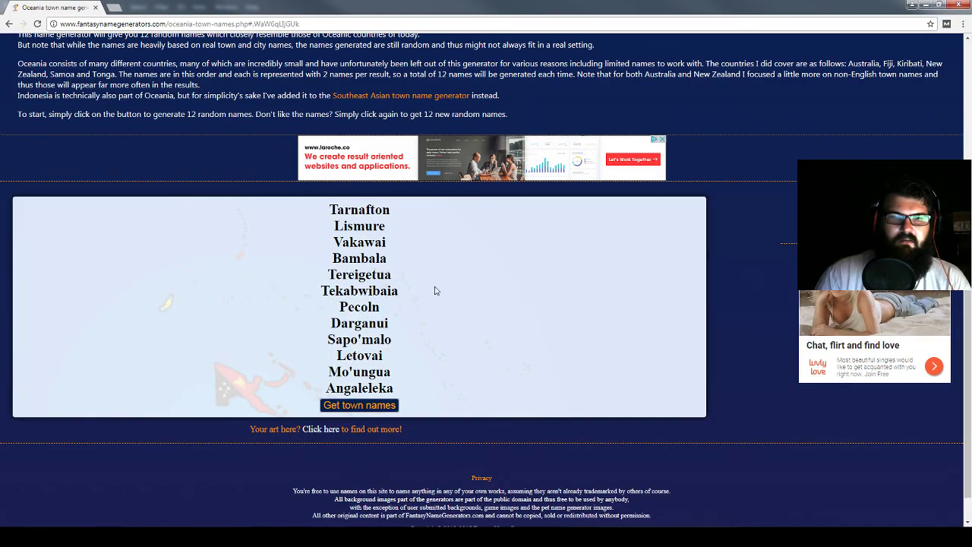
scroll(367, 368, "up", 3)
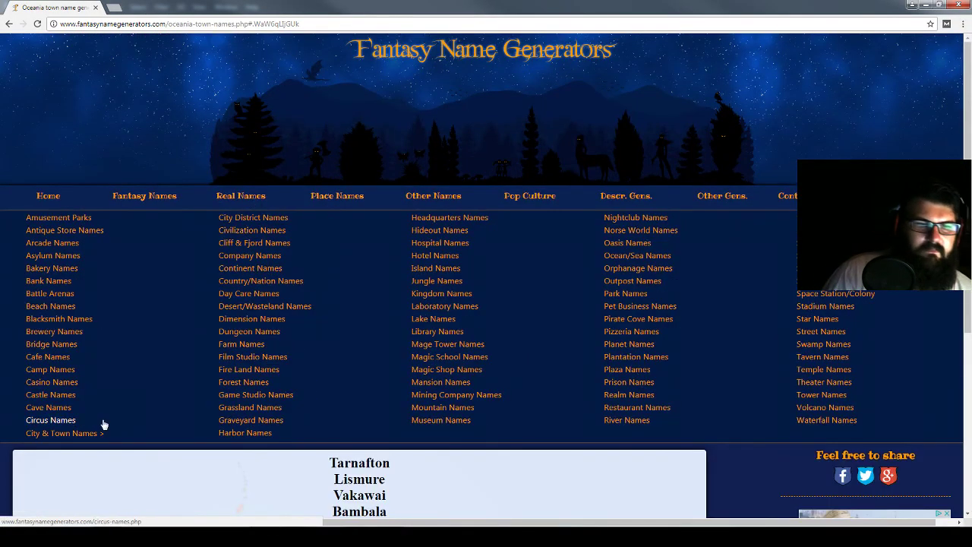
mouse_move(65, 433)
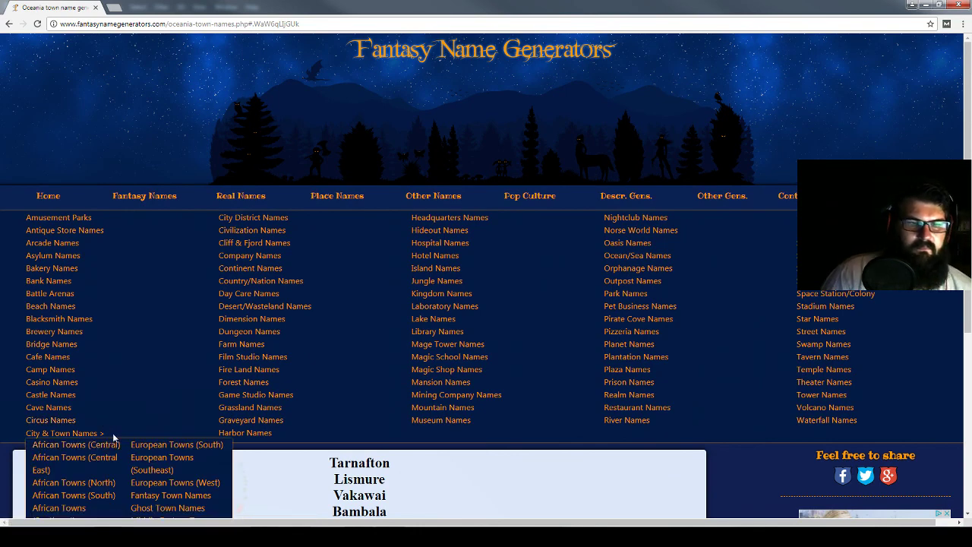
scroll(112, 433, "down", 1)
scroll(121, 433, "down", 1)
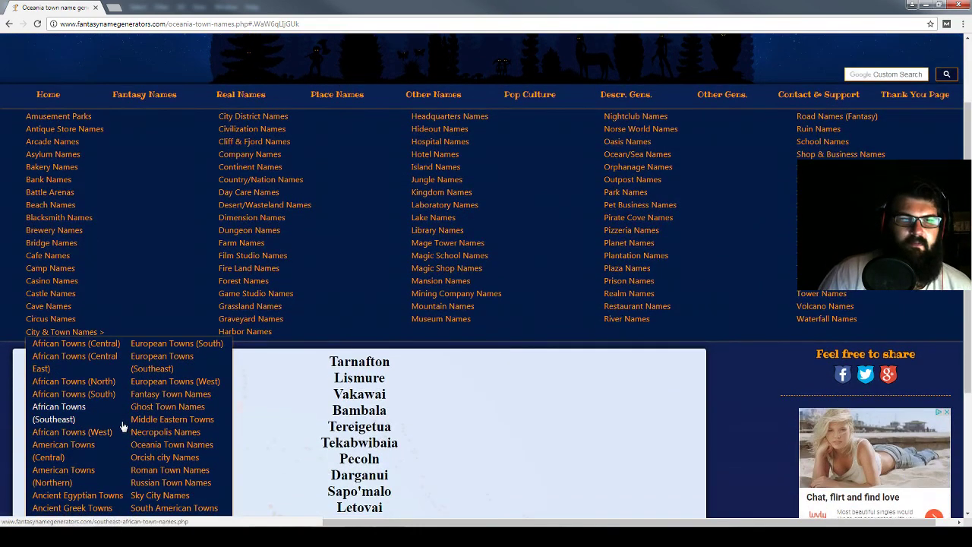
scroll(121, 430, "down", 1)
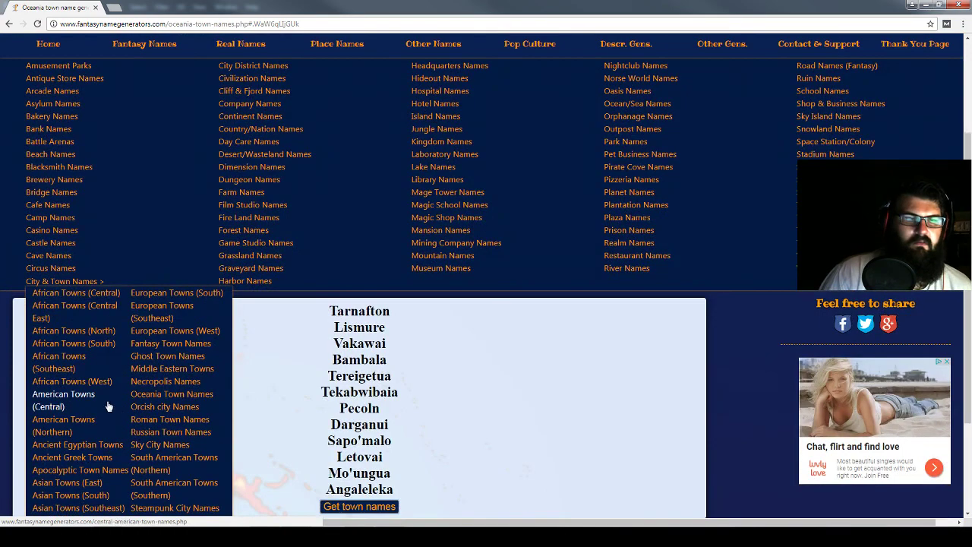
scroll(107, 405, "down", 2)
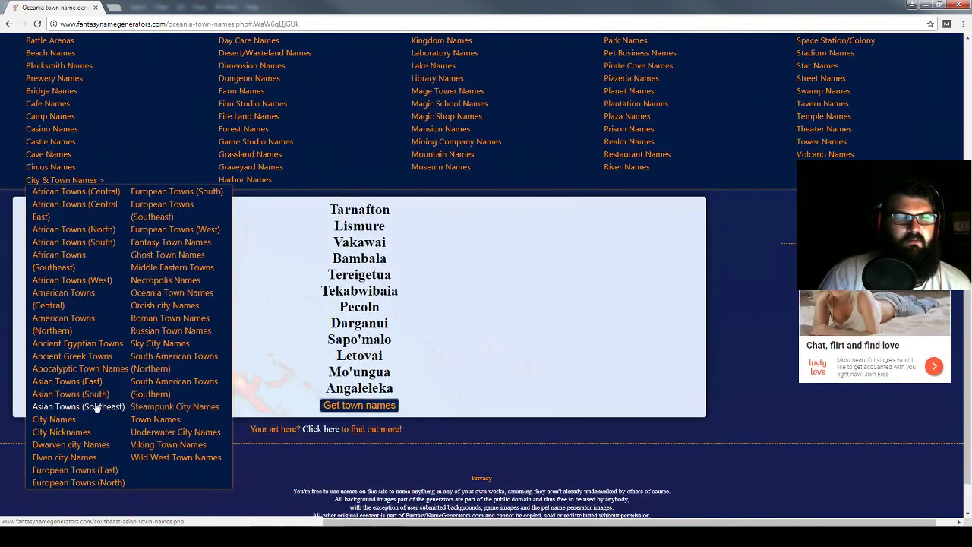
left_click(94, 346)
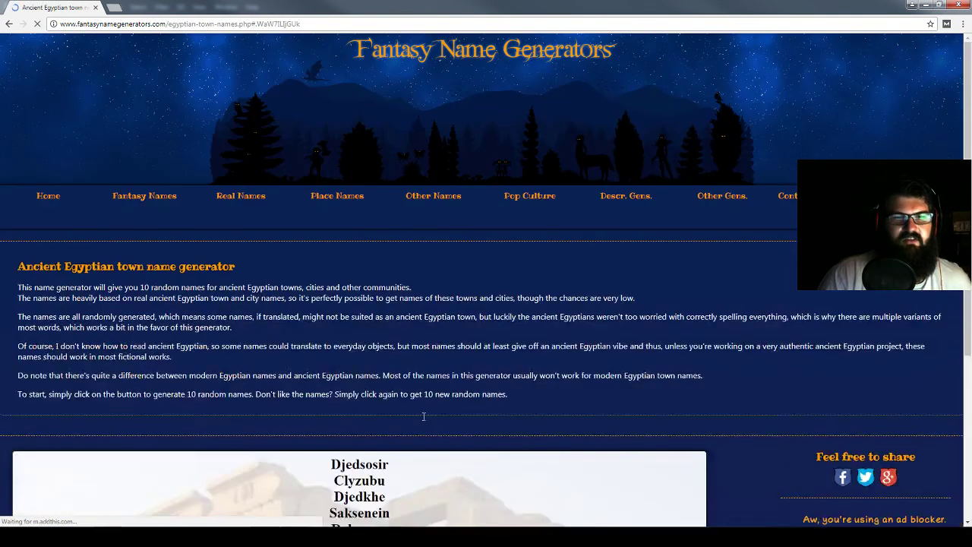
- Reroll Egyptian town names five times and select the name Akhtakha for reuse
scroll(375, 381, "down", 5)
left_click(375, 399)
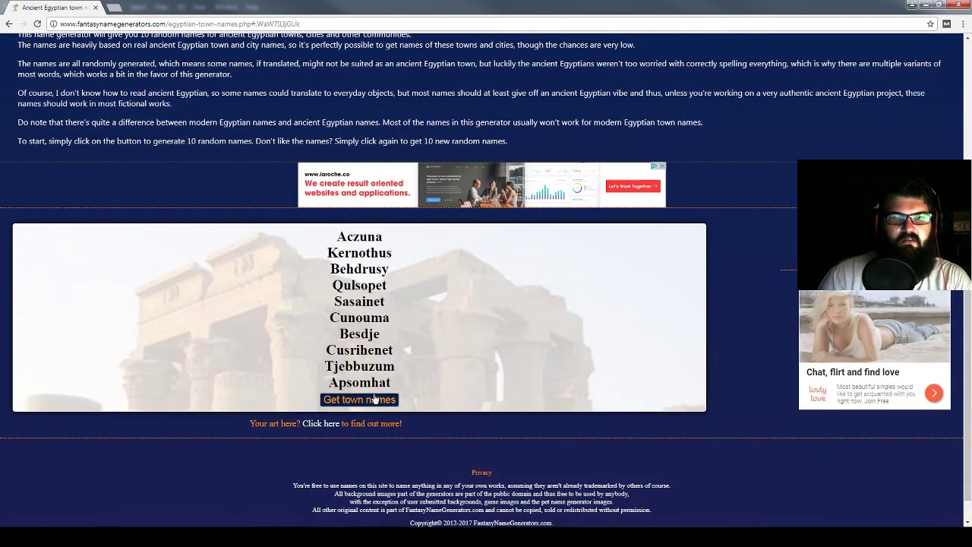
left_click(390, 402)
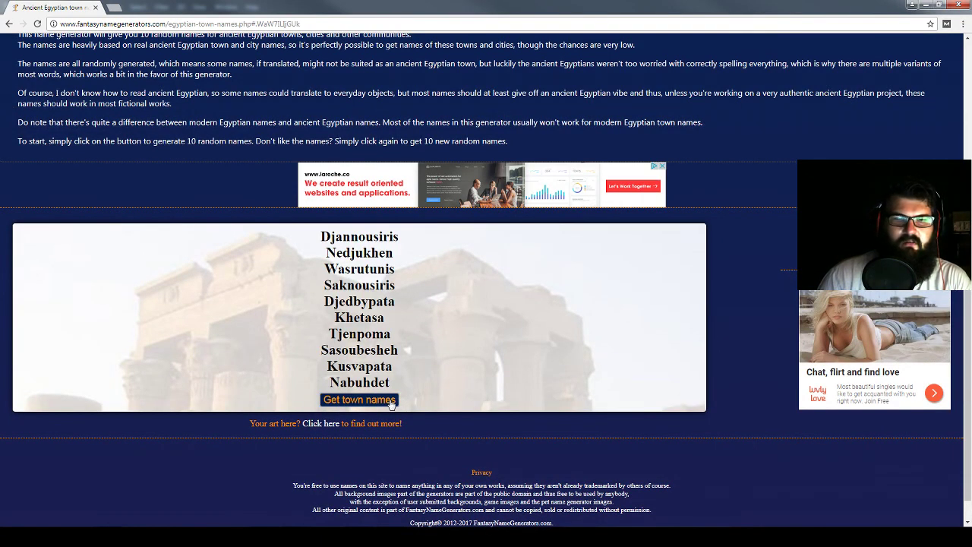
left_click(390, 404)
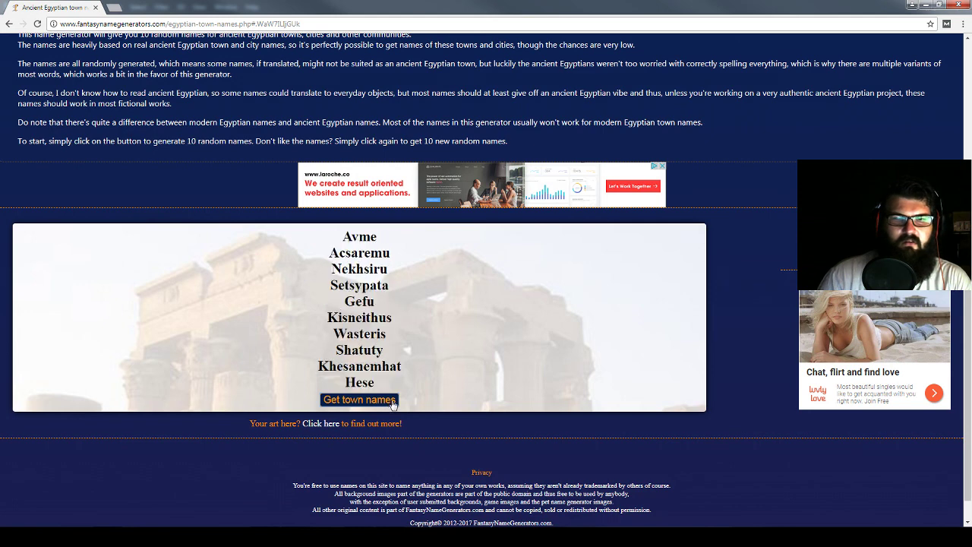
left_click(393, 404)
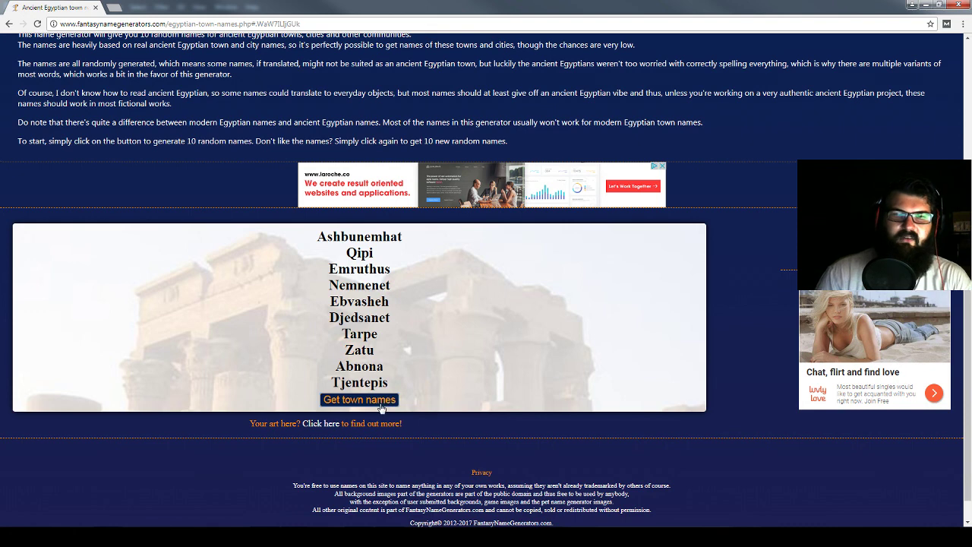
left_click(381, 407)
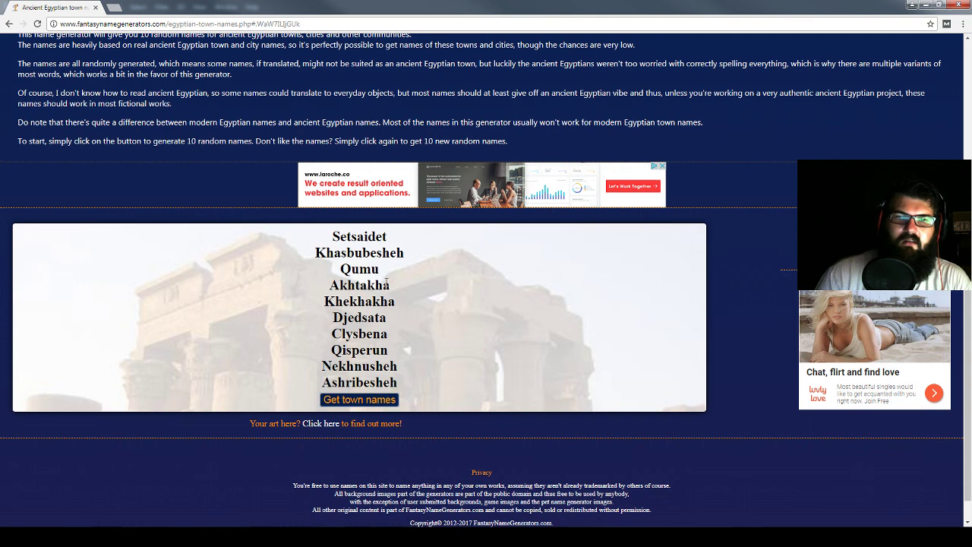
left_click_drag(389, 285, 320, 286)
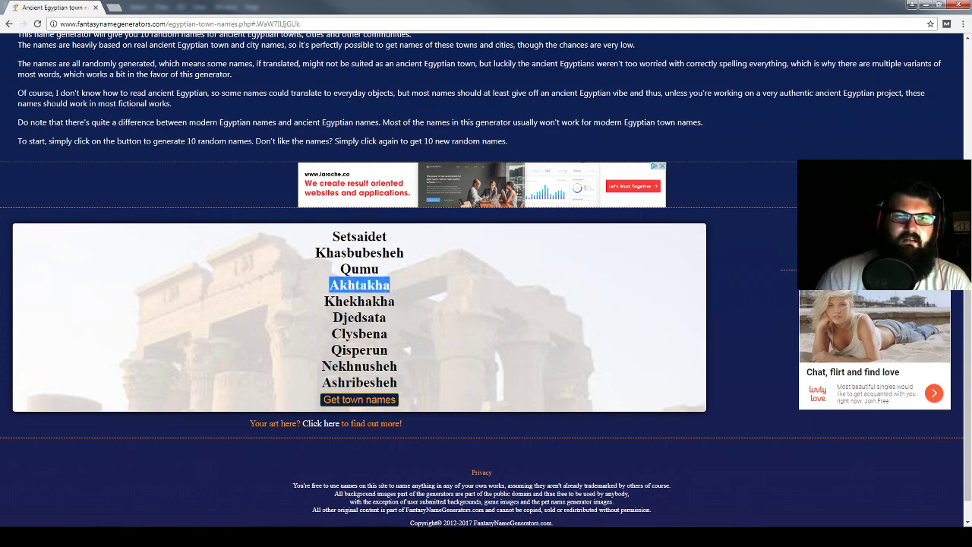
key("alt+Tab")
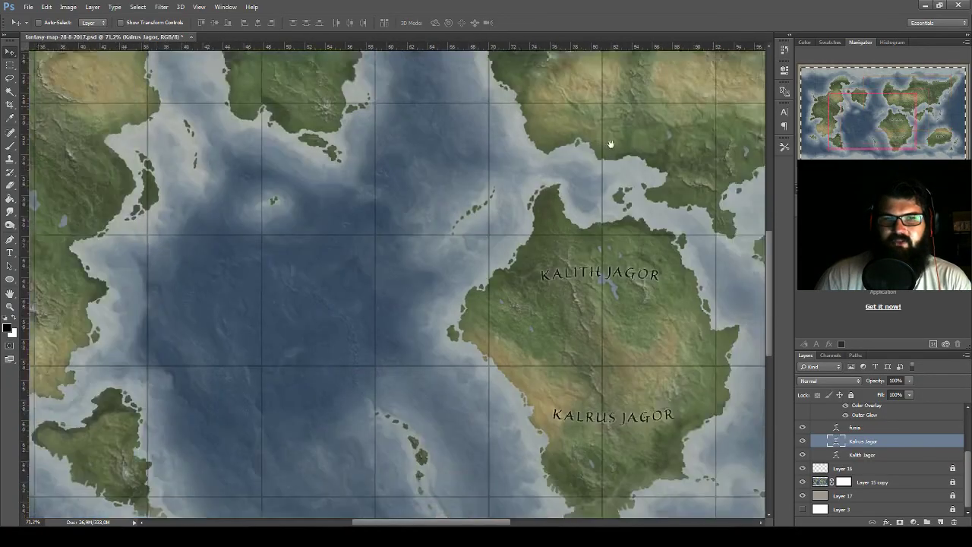
- Pan and zoom the map to about 72% on the unlabelled northern continent
left_click_drag(612, 145, 676, 151)
mouse_move(430, 191)
left_mouse_down()
mouse_move(454, 234)
mouse_move(530, 288)
mouse_move(490, 319)
left_mouse_up()
scroll(490, 320, "down", 3)
scroll(251, 182, "up", 2)
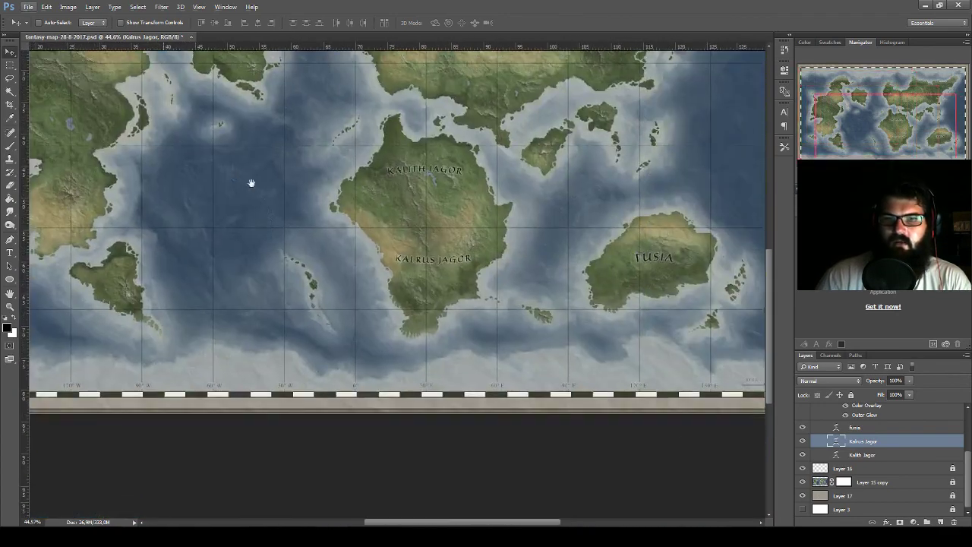
mouse_move(372, 260)
left_mouse_down()
mouse_move(495, 391)
mouse_move(390, 390)
mouse_move(373, 372)
mouse_move(615, 393)
mouse_move(414, 378)
mouse_move(434, 363)
left_mouse_up()
scroll(511, 259, "up", 2)
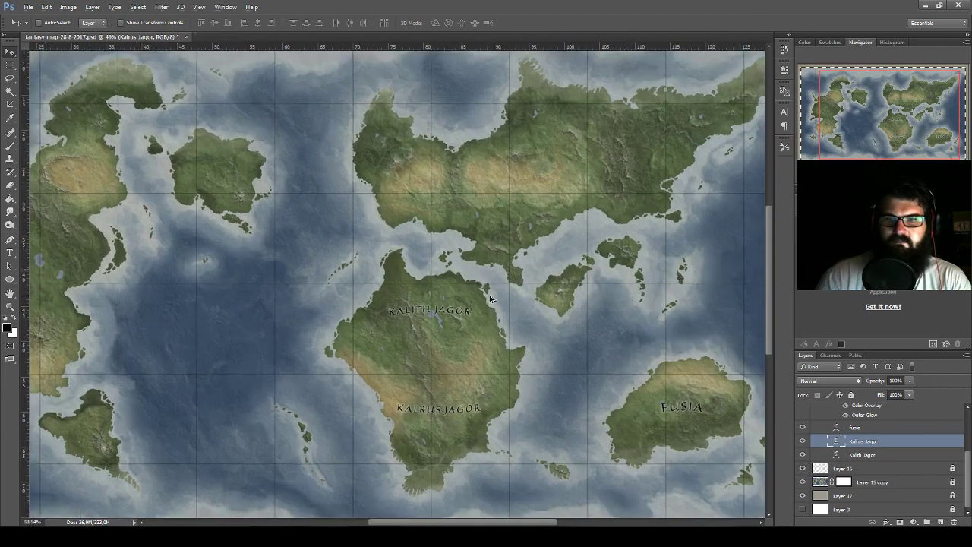
scroll(511, 259, "up", 2)
left_click_drag(511, 259, 465, 350)
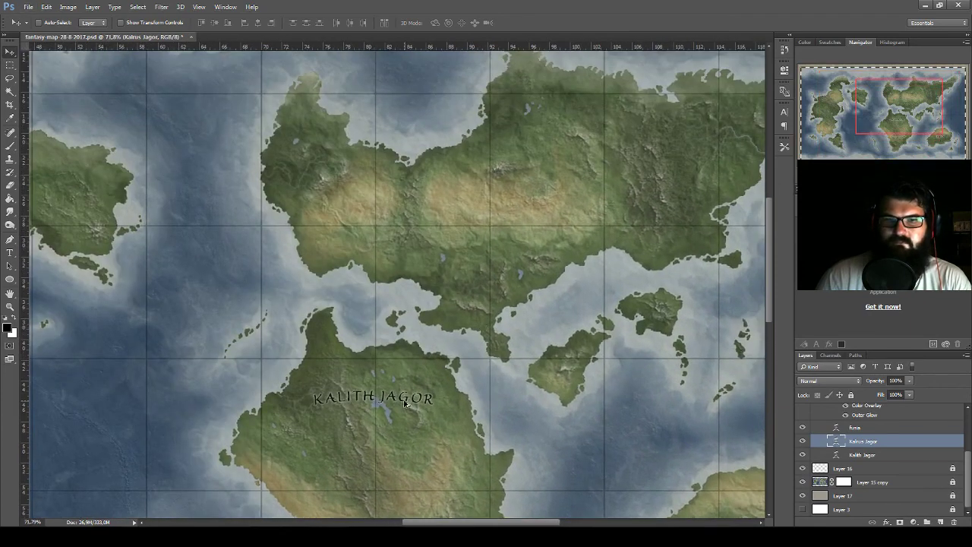
- Duplicate the Kalrus Jagor label onto the northern continent and retype it as AKTHALA
mouse_move(405, 403)
left_mouse_down()
mouse_move(449, 182)
mouse_move(443, 209)
left_mouse_up()
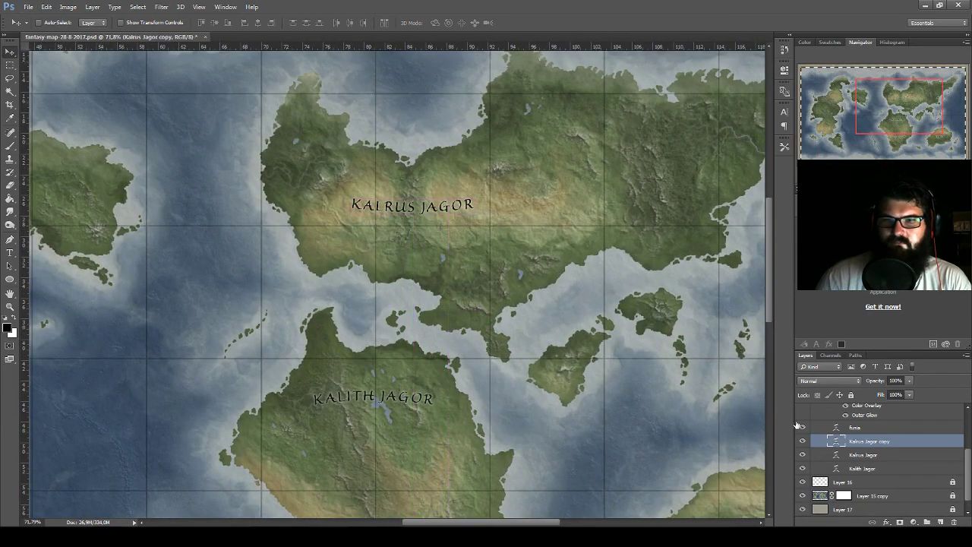
double_click(838, 440)
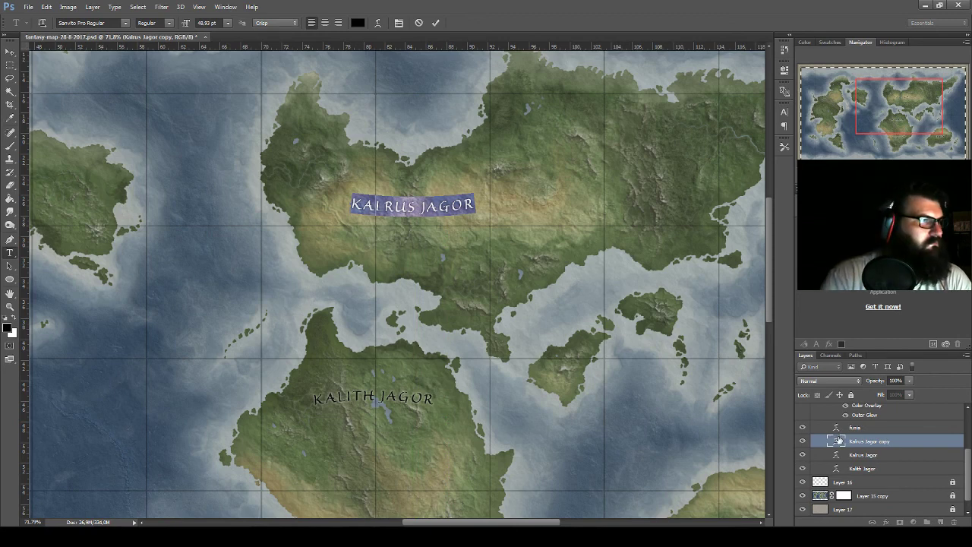
key("Left")
type("AKTHALA")
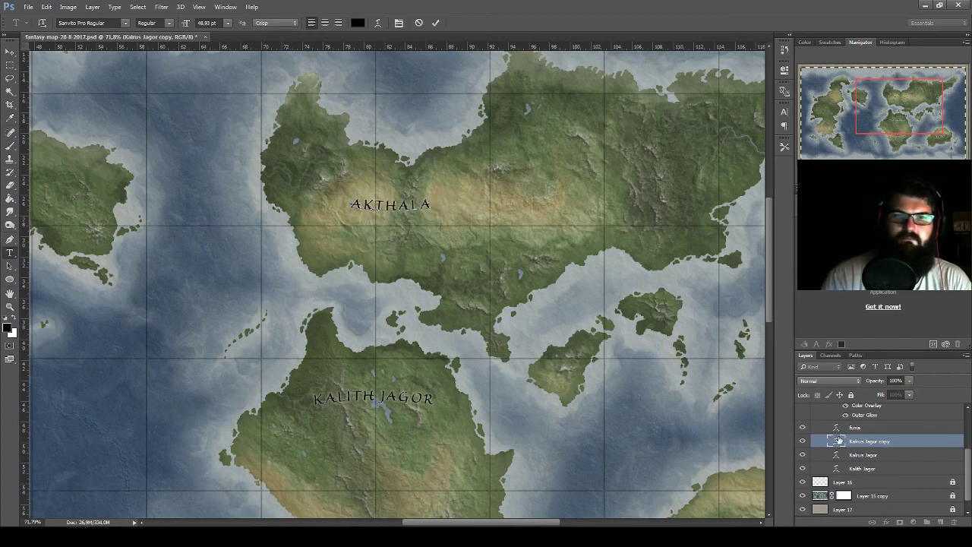
key("ctrl+a")
- Apply an Arc warp to AKTHALA, enlarge the text, and commit it
left_click(399, 23)
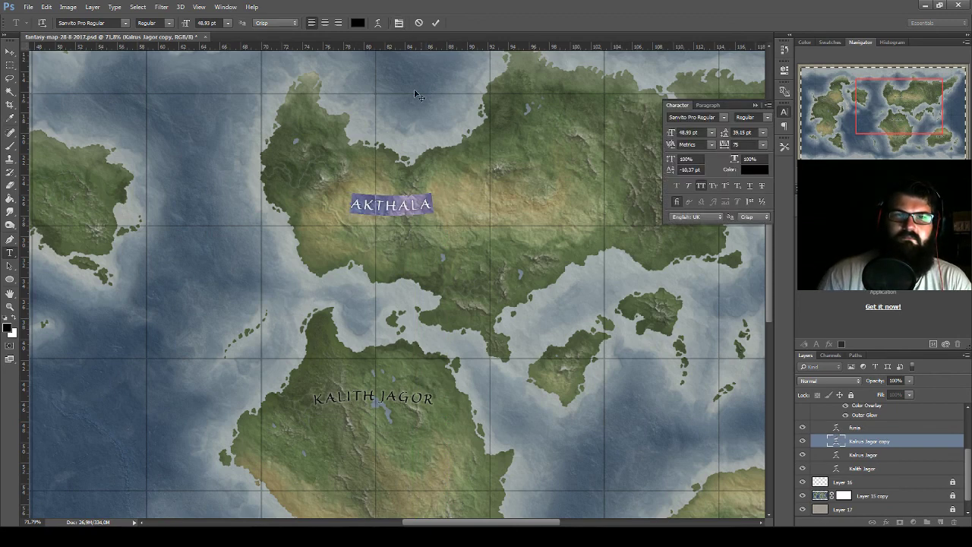
left_click(378, 23)
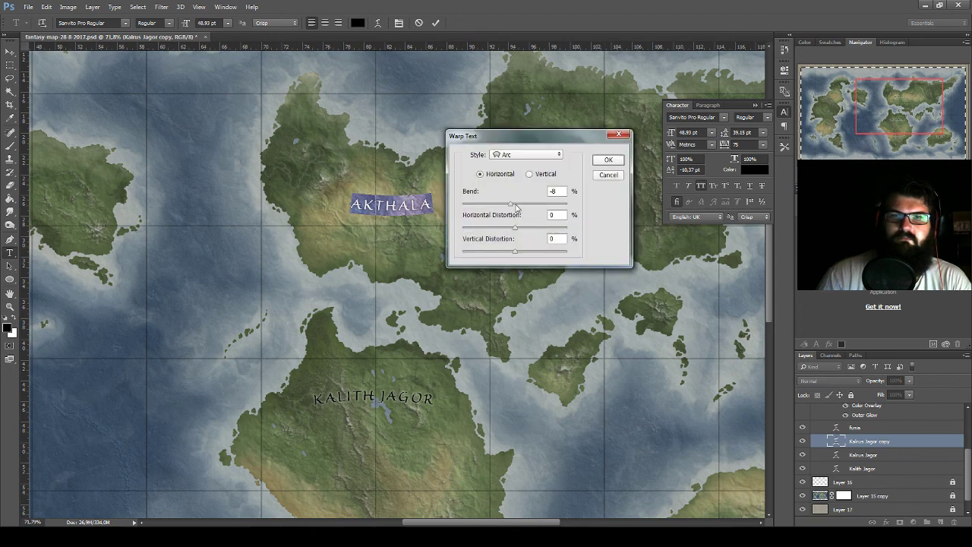
left_click_drag(519, 204, 521, 205)
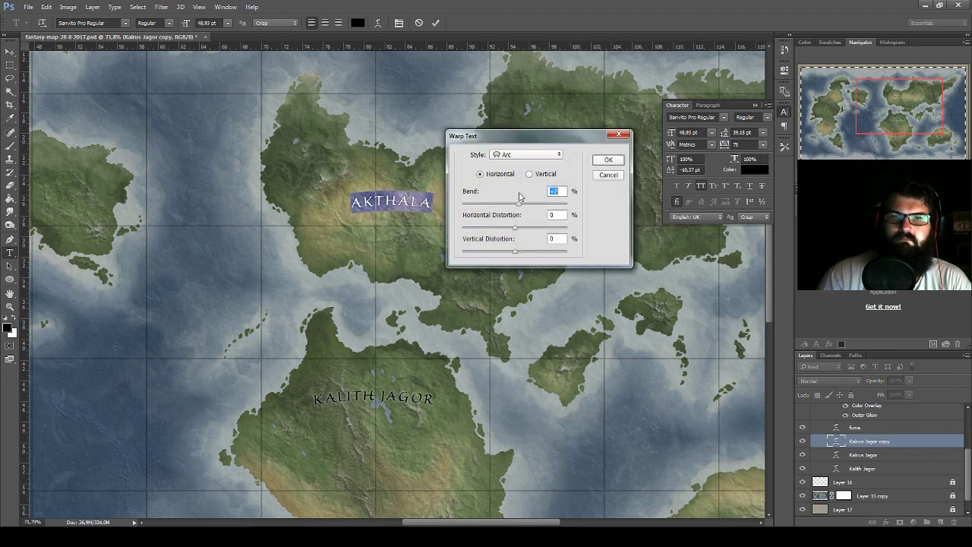
left_click(608, 160)
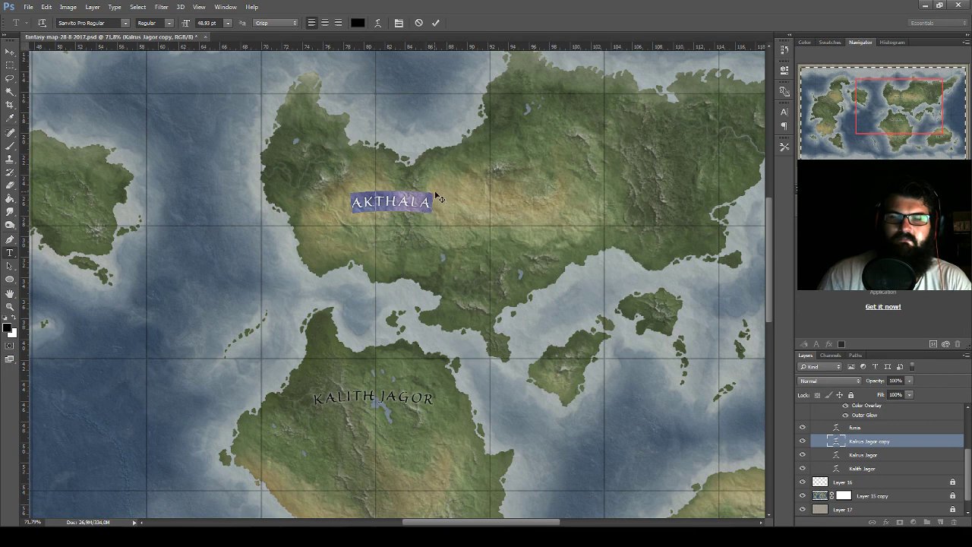
key("ctrl+t")
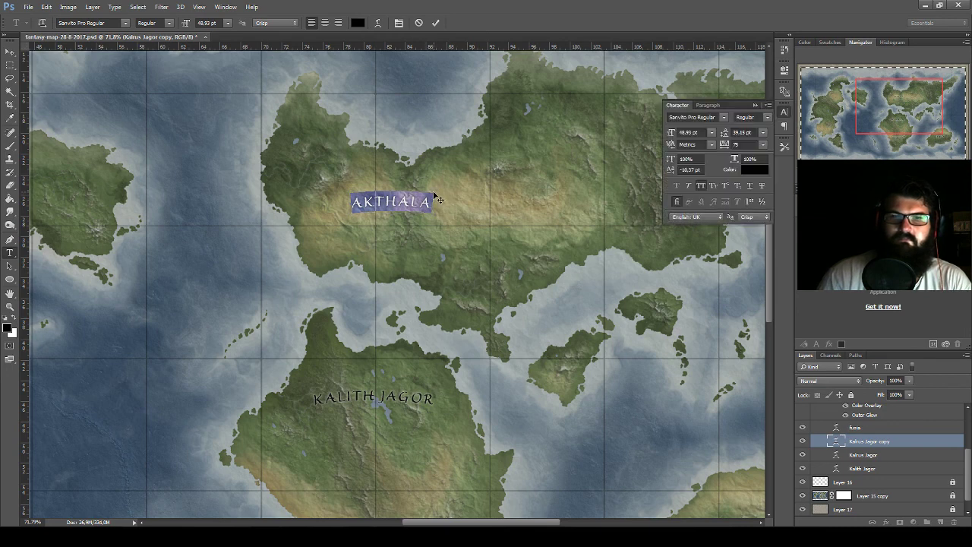
mouse_move(433, 194)
left_mouse_down()
mouse_move(568, 157)
mouse_move(487, 189)
left_mouse_up()
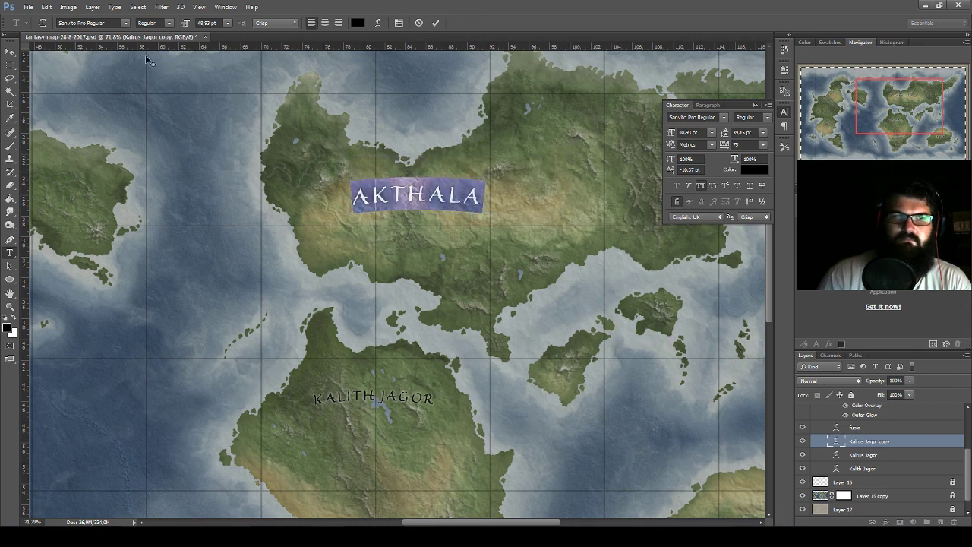
left_click(9, 52)
- Reposition AKTHALA on the northern continent and scale it down to about 69 pt
left_click_drag(486, 224, 619, 218)
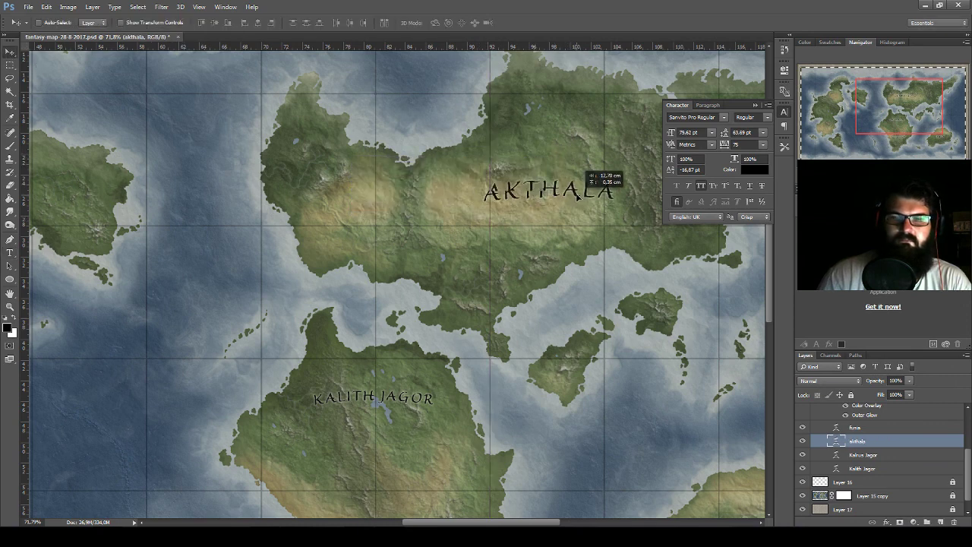
mouse_move(525, 236)
left_mouse_down()
mouse_move(346, 287)
mouse_move(442, 306)
mouse_move(486, 273)
mouse_move(364, 269)
left_mouse_up()
key("ctrl+t")
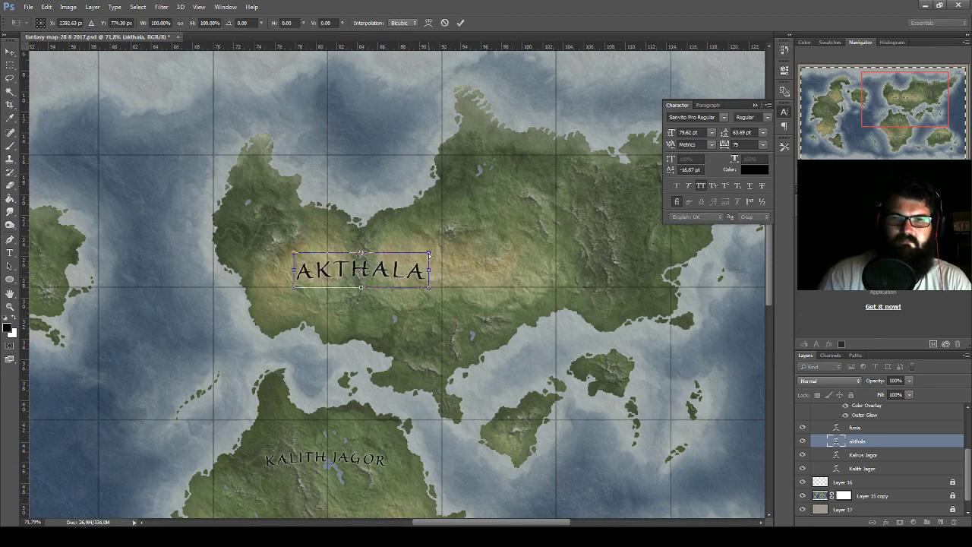
left_click_drag(429, 254, 401, 252)
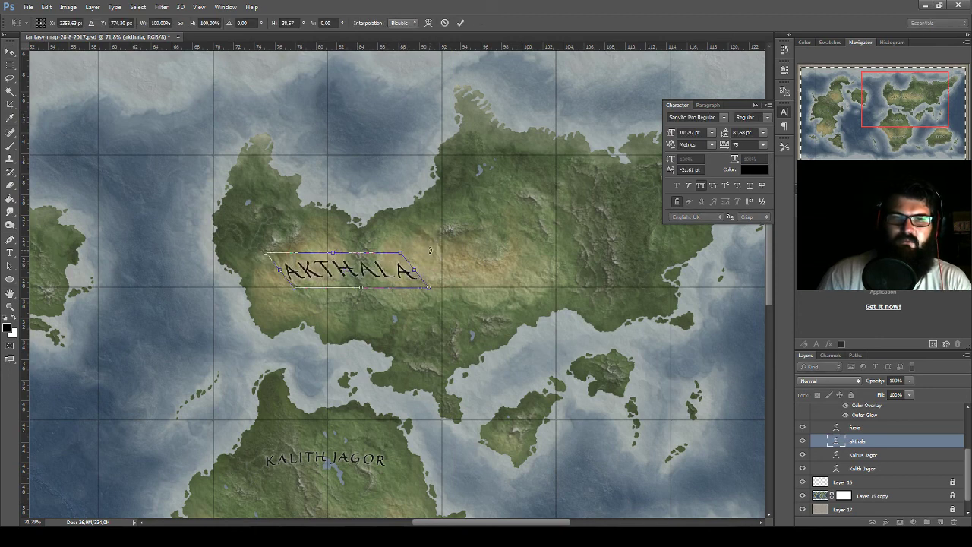
key("Escape")
key("ctrl+t")
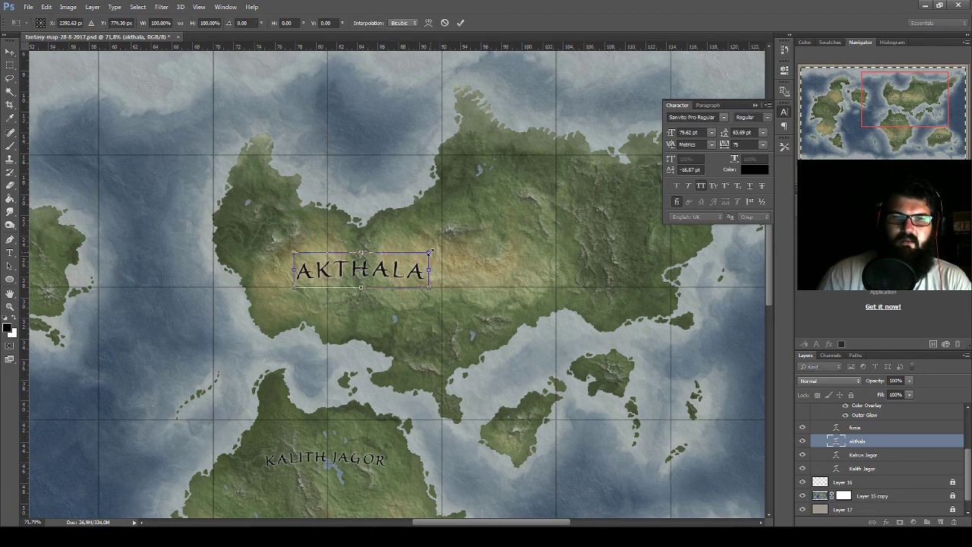
left_click_drag(417, 257, 406, 265)
key("Return")
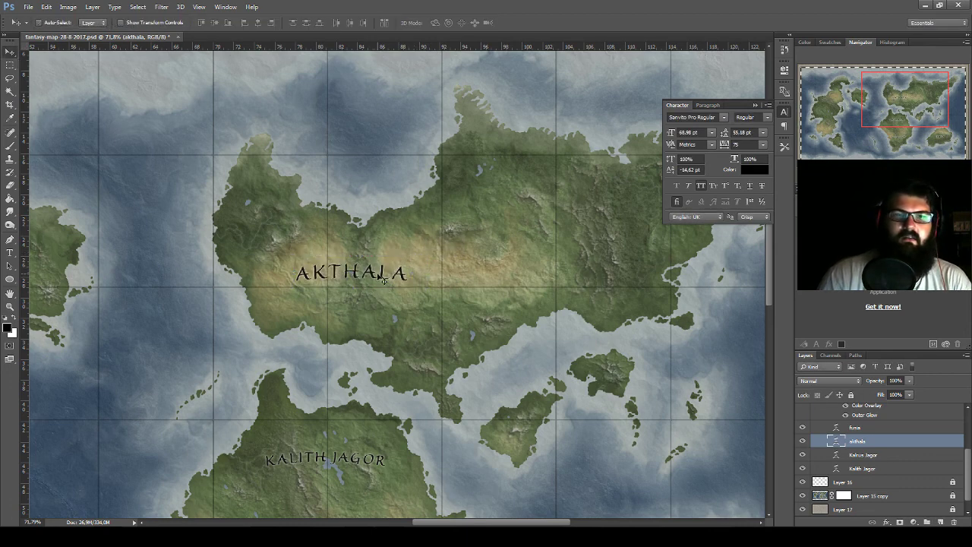
left_click_drag(383, 279, 392, 281)
scroll(372, 270, "up", 3)
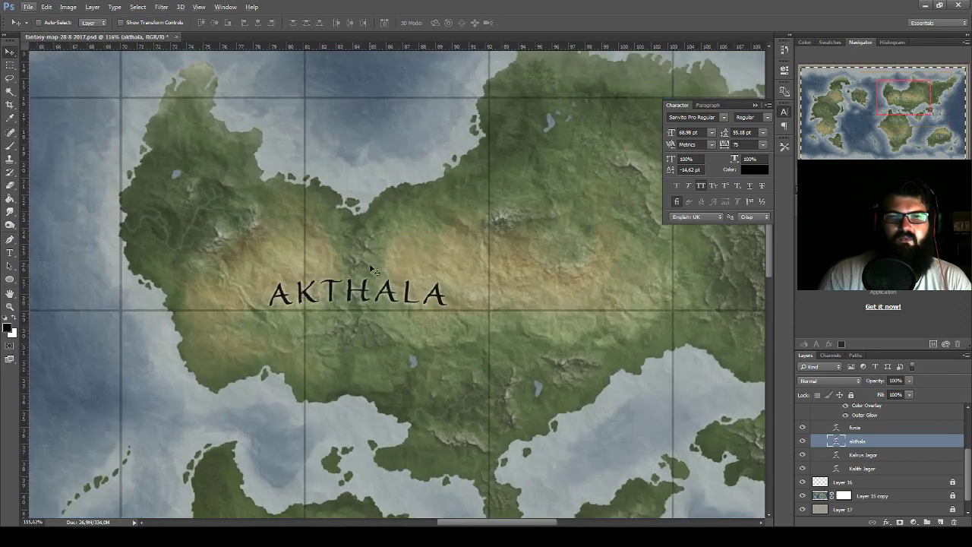
- Edit the label to read WESTERN over AKTHALHA, centre-aligned, and commit it
double_click(833, 441)
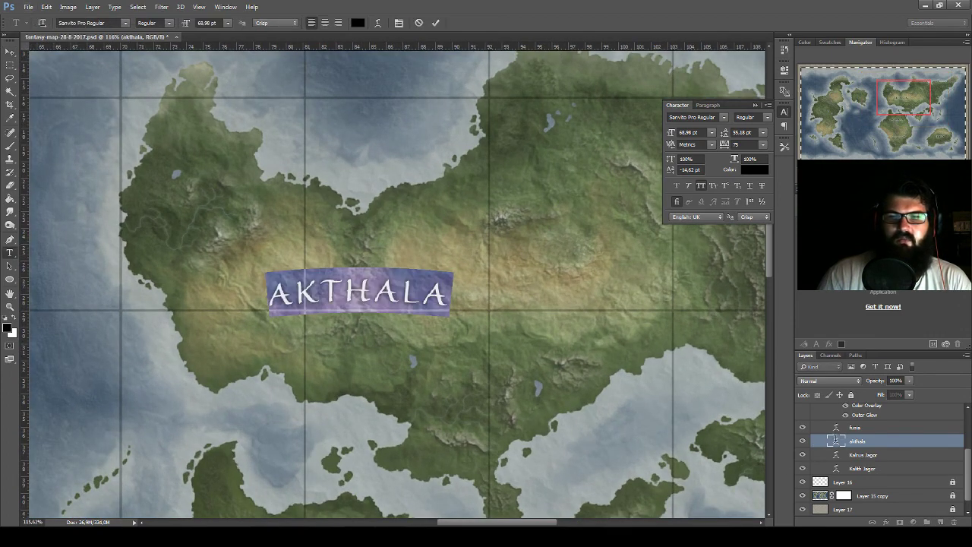
left_click(328, 272)
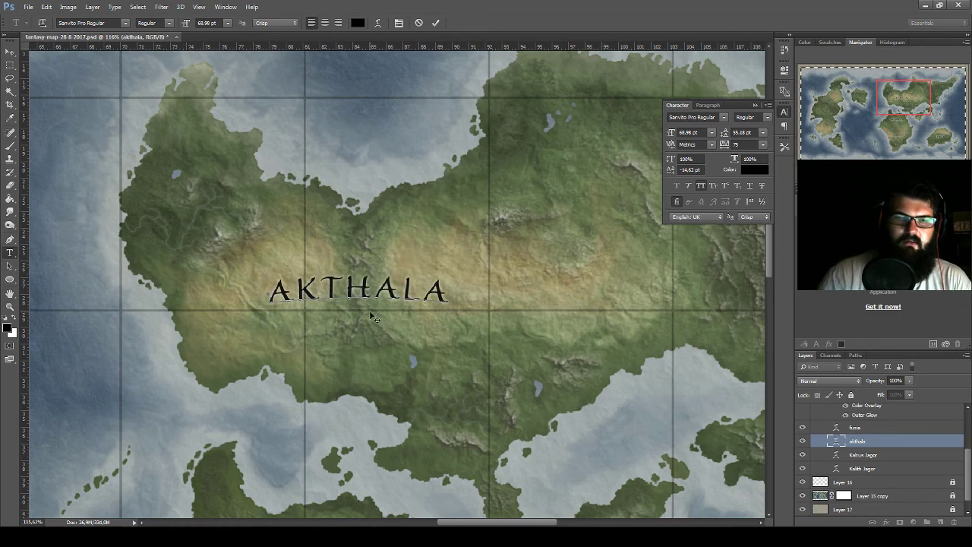
type("WESTERN")
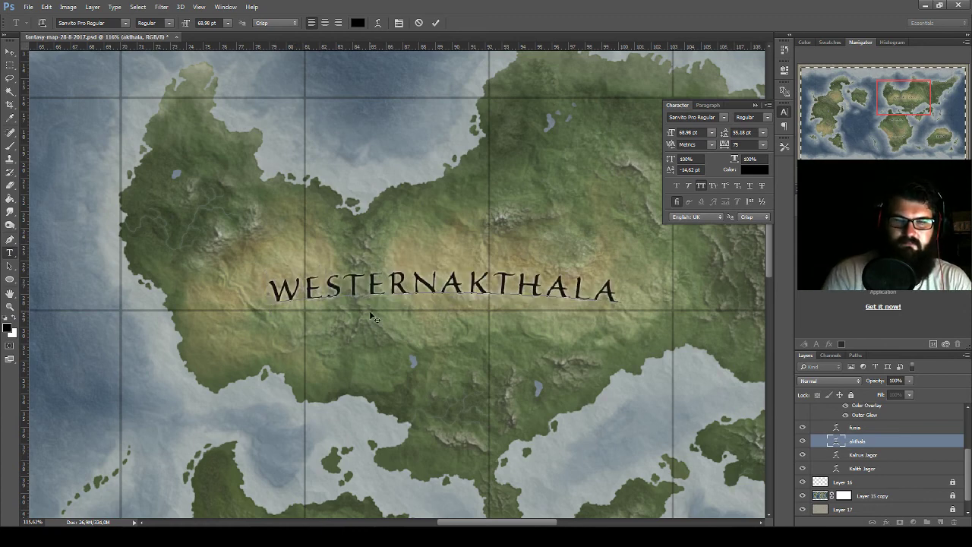
key("Return")
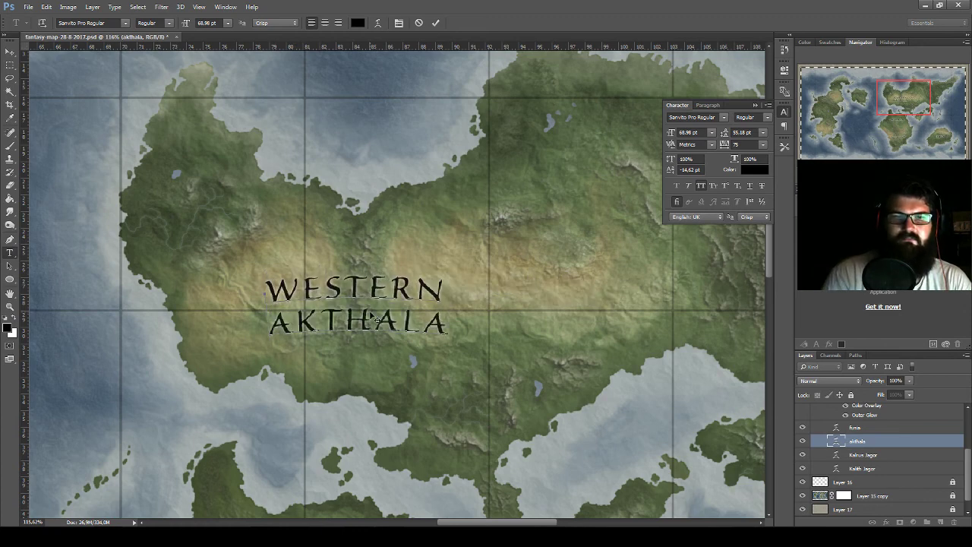
key("ctrl+a")
left_click(424, 322)
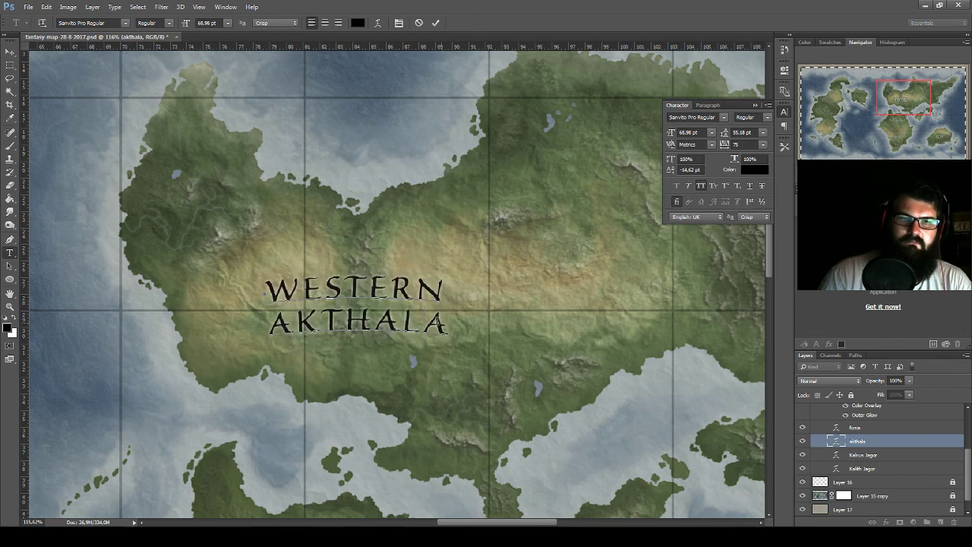
type("H")
left_click_drag(487, 331, 510, 279)
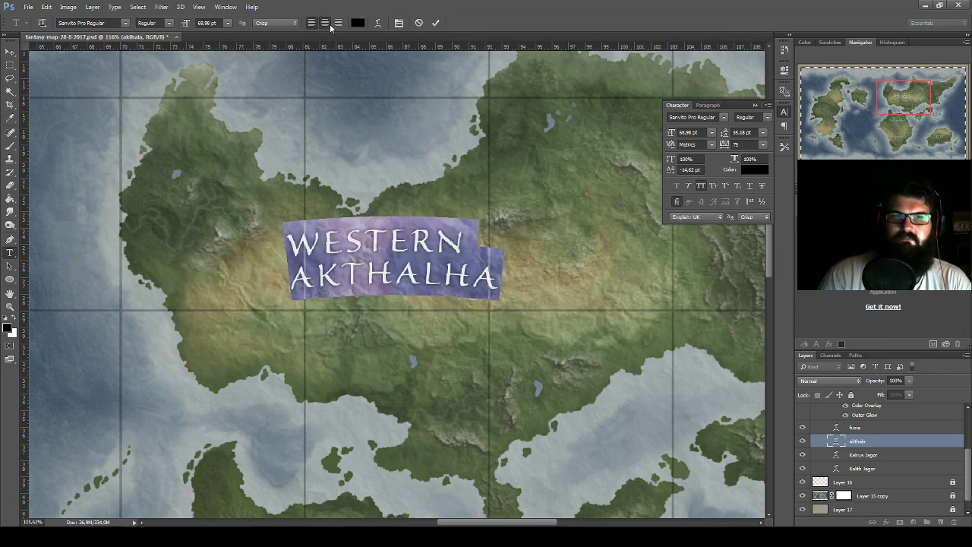
left_click(326, 24)
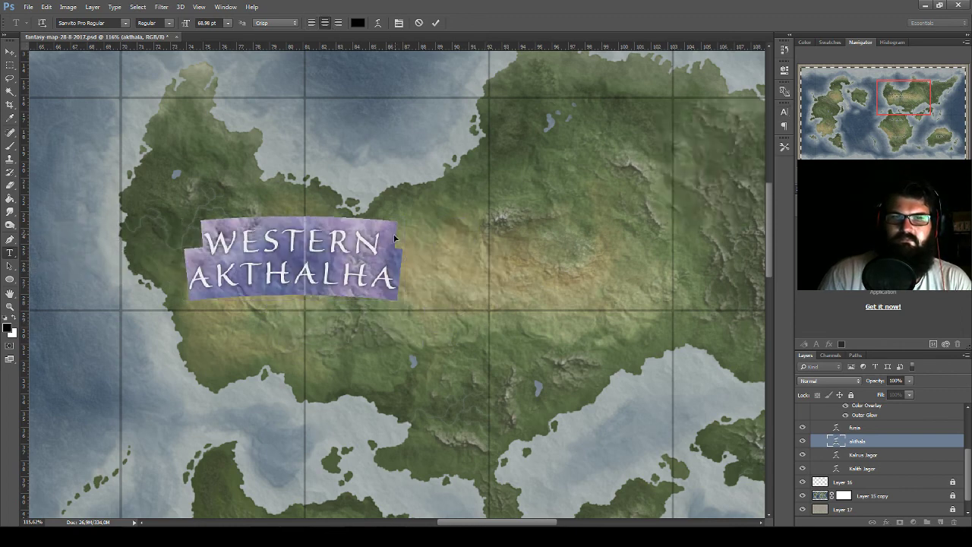
left_click(10, 52)
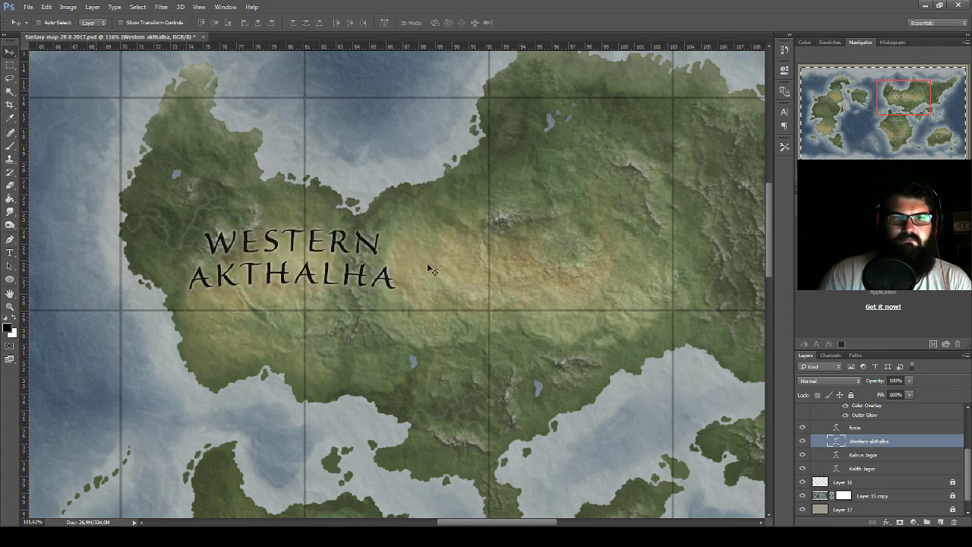
- Shrink and tilt the WESTERN AKTHALHA label, then place a copy to its right
key("ctrl+t")
mouse_move(395, 228)
left_mouse_down()
mouse_move(325, 243)
mouse_move(336, 229)
mouse_move(526, 256)
left_mouse_up()
key("Return")
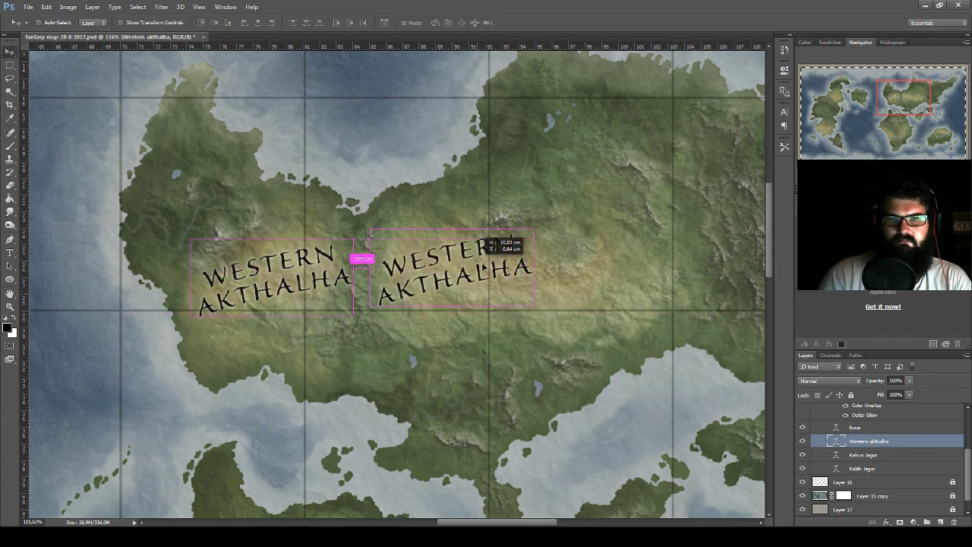
key("ctrl+t")
left_click_drag(581, 228, 608, 262)
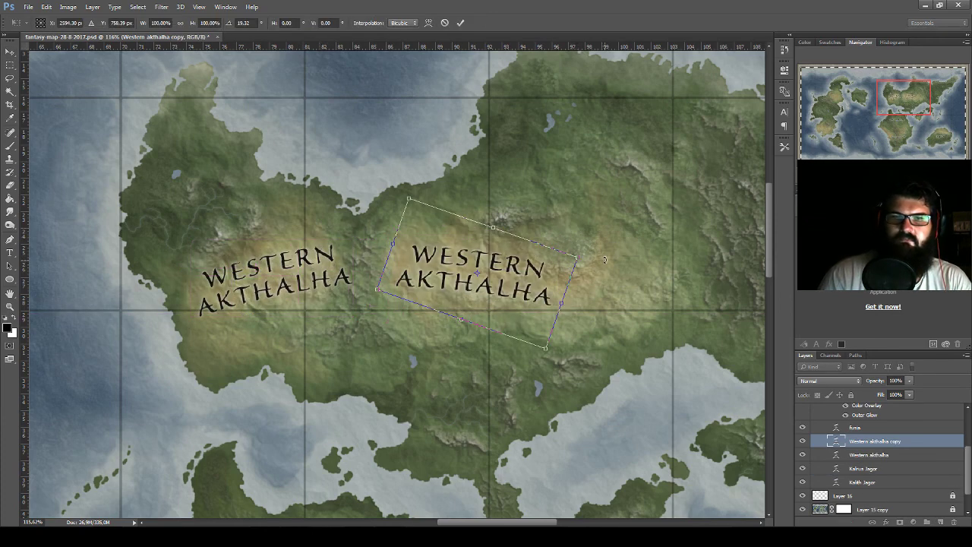
left_click_drag(541, 269, 545, 271)
key("Escape")
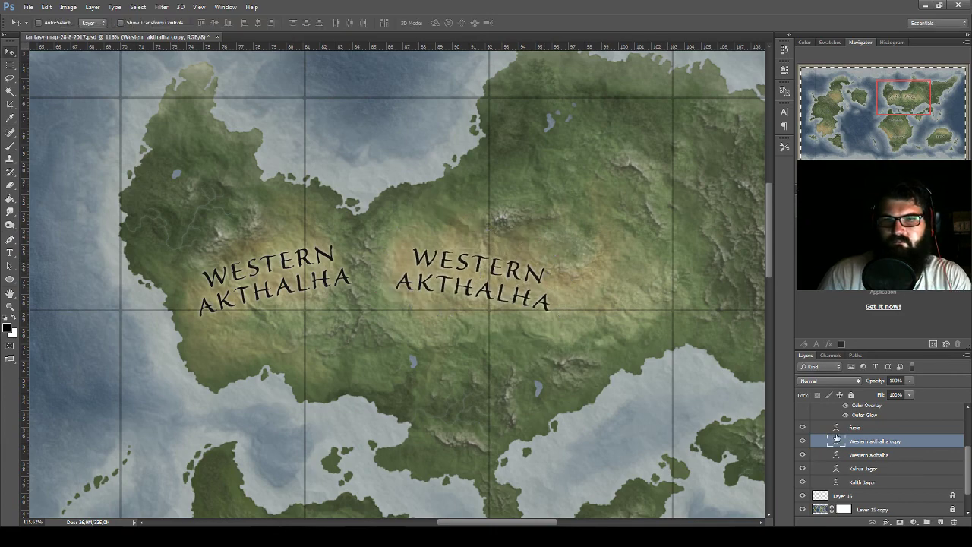
- Replace WESTERN with EASTERN in the copied label and commit the text
double_click(838, 447)
left_click(885, 133)
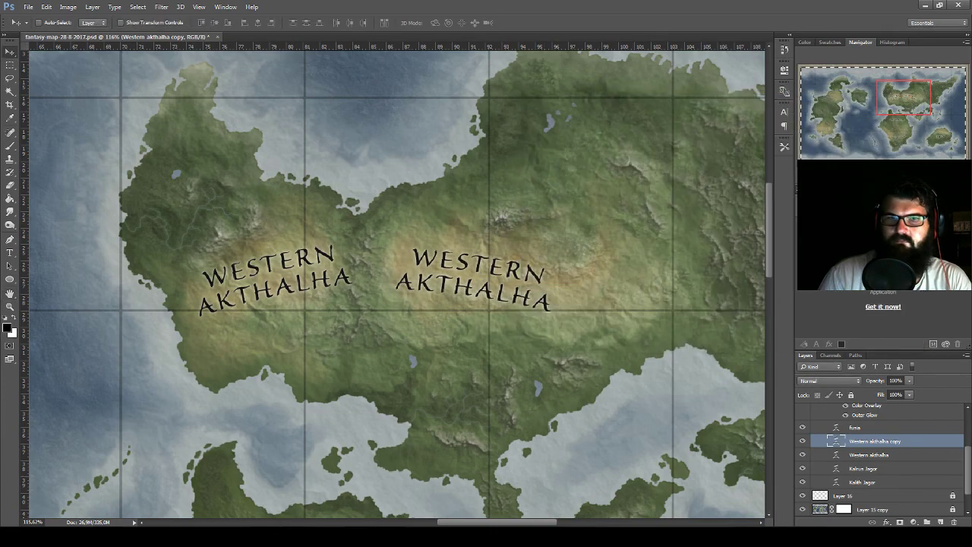
double_click(836, 441)
left_click(507, 290)
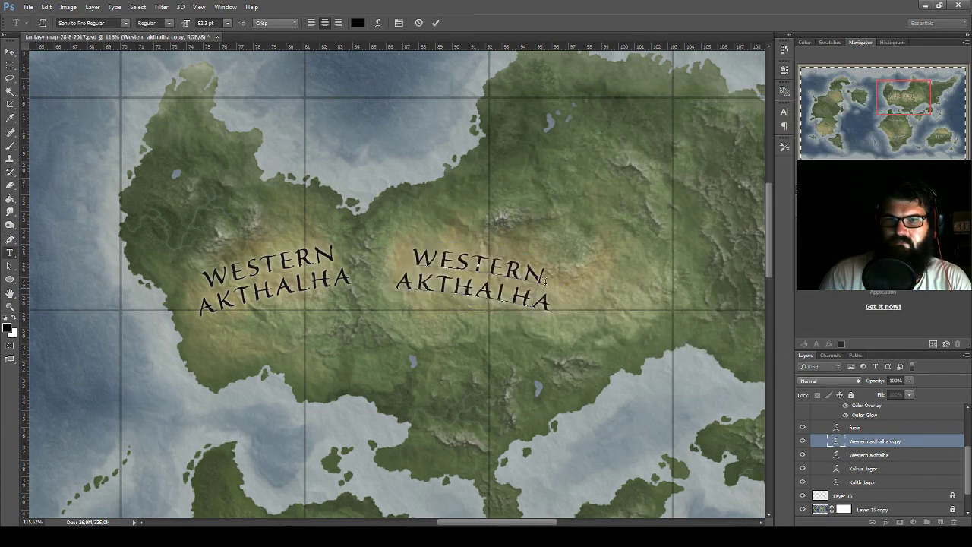
left_click_drag(559, 275, 410, 262)
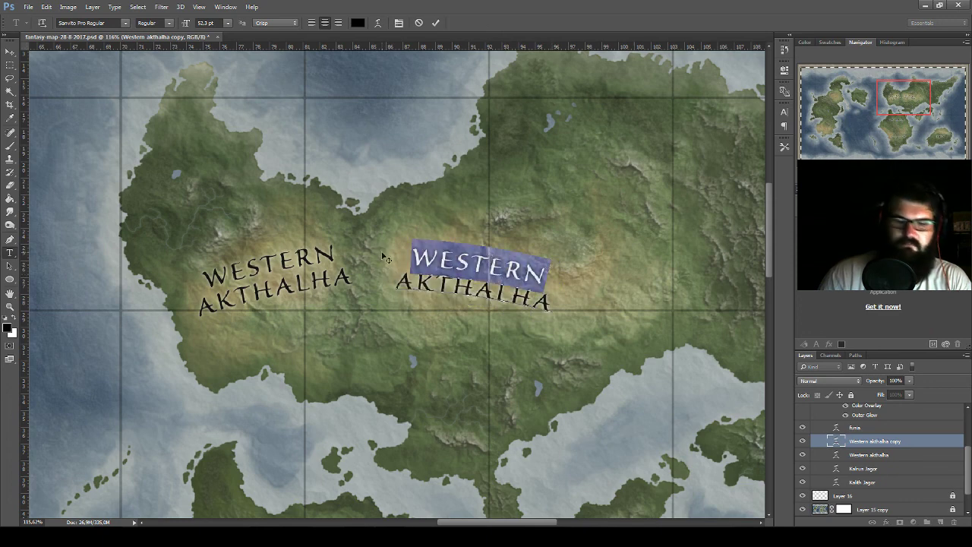
type("EASTE")
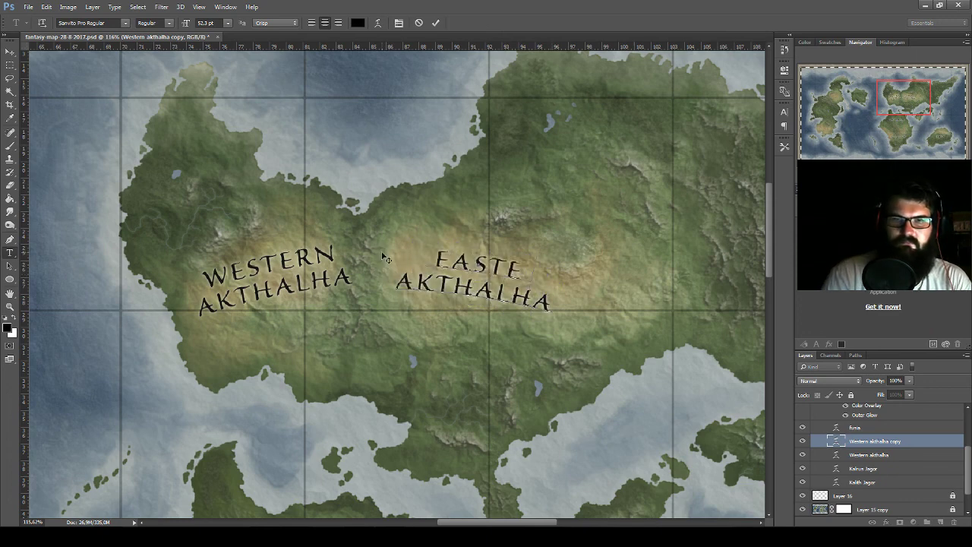
type("RN")
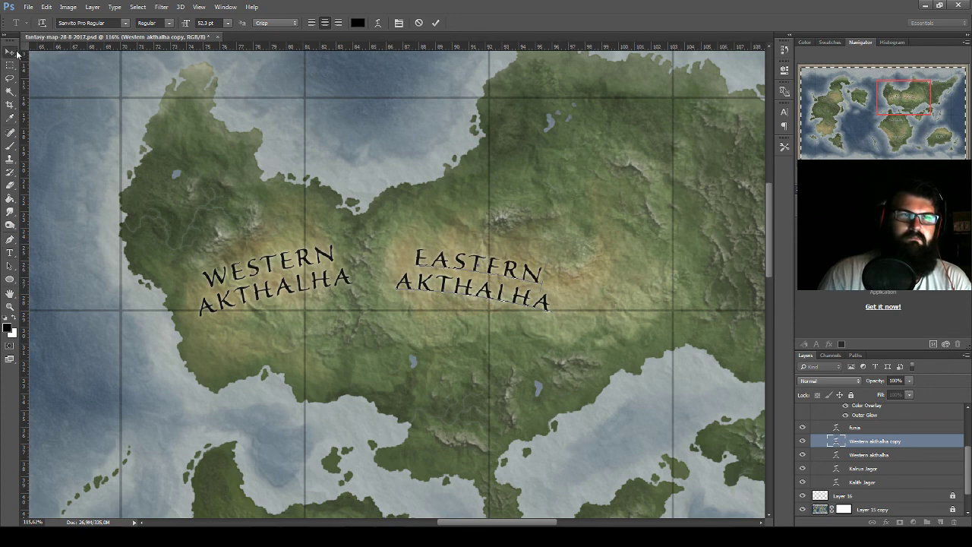
left_click(11, 51)
- Nudge EASTERN AKTHALHA right and WESTERN AKTHALHA into their final positions
left_click_drag(558, 271, 566, 266)
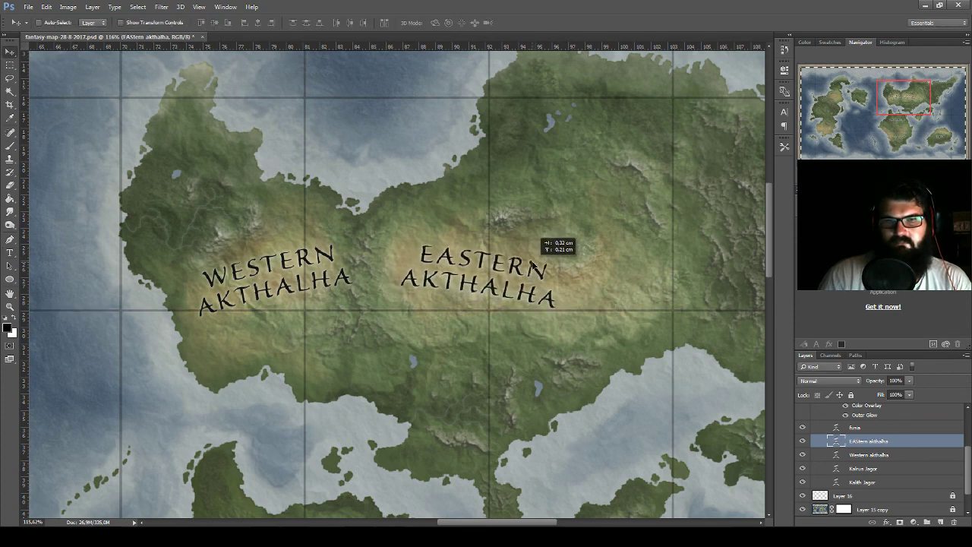
left_click(857, 454)
left_click_drag(347, 284, 351, 283)
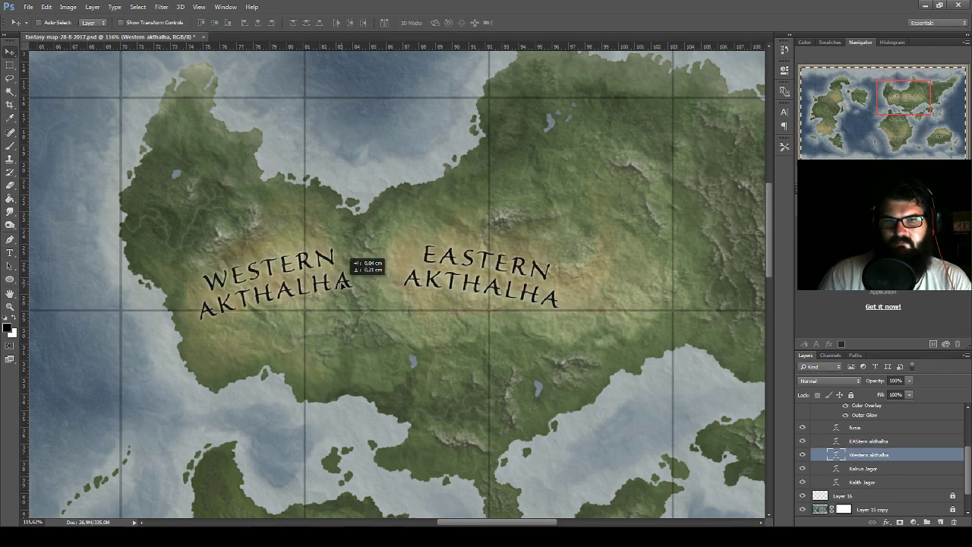
- Rotate both Akthalha labels together by a slight angle
scroll(417, 332, "down", 2)
scroll(417, 332, "down", 1)
scroll(448, 342, "down", 1)
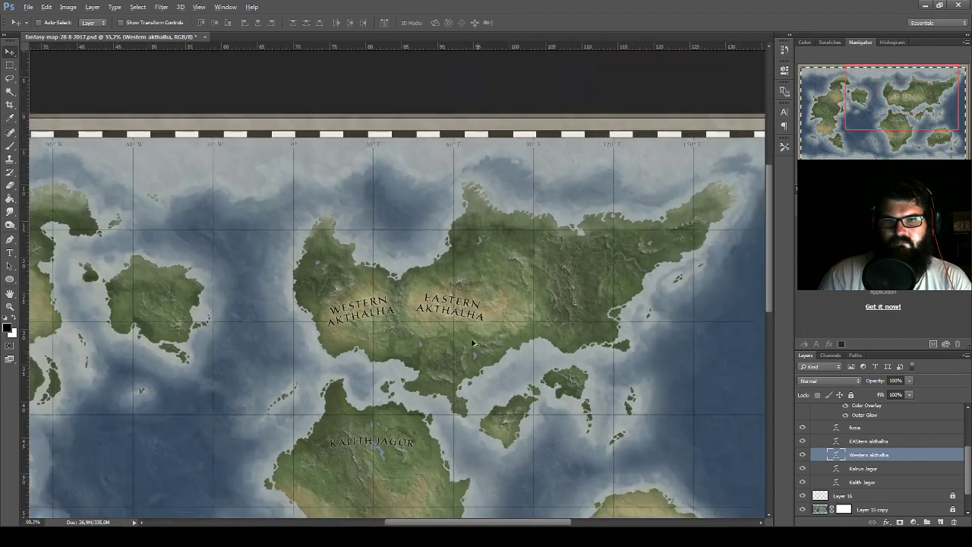
scroll(477, 354, "down", 1)
scroll(534, 180, "up", 1)
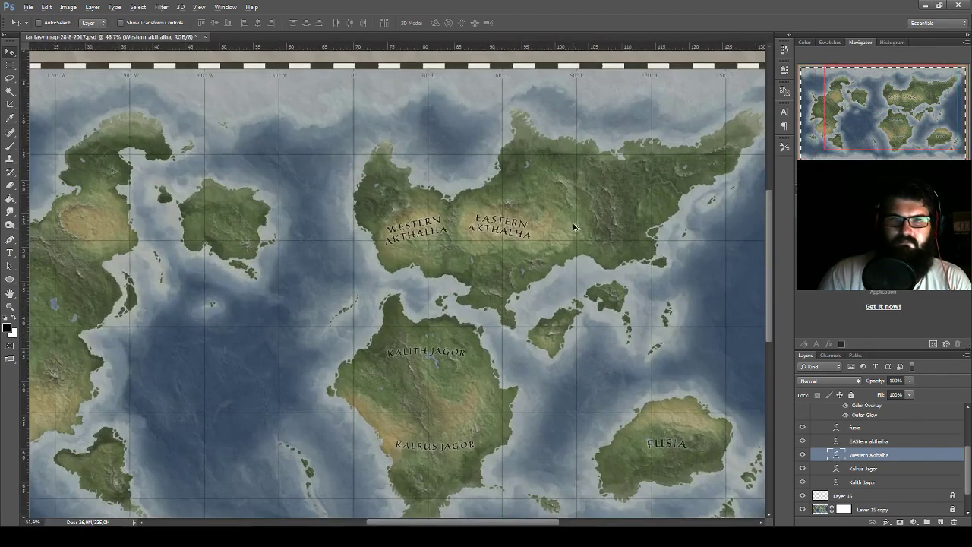
scroll(575, 226, "up", 1)
scroll(520, 269, "up", 1)
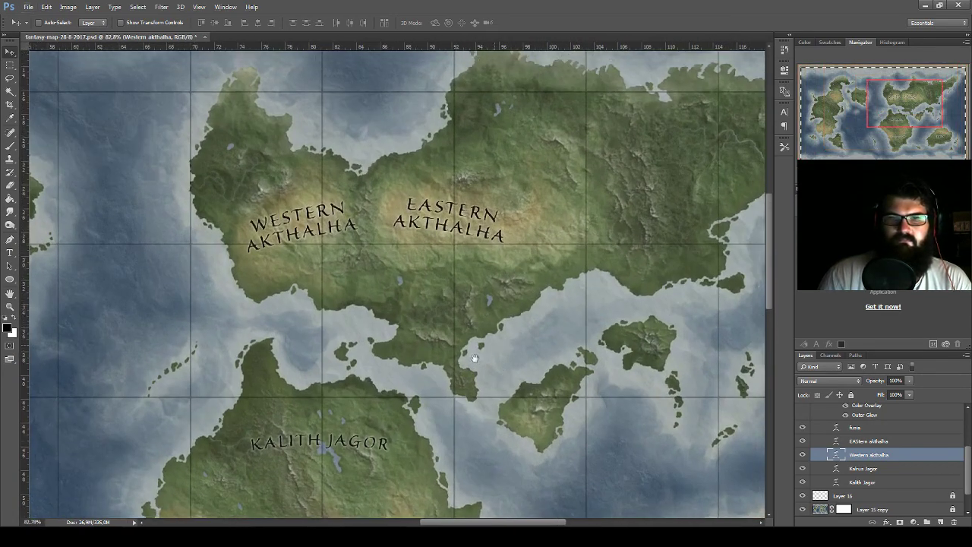
left_click_drag(474, 358, 406, 382)
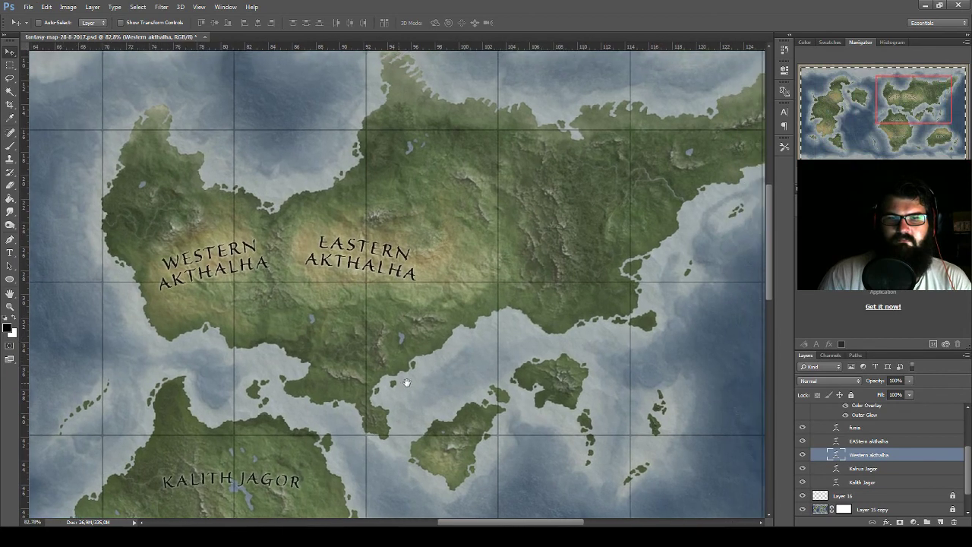
left_click(872, 444, "ctrl")
key("ctrl+t")
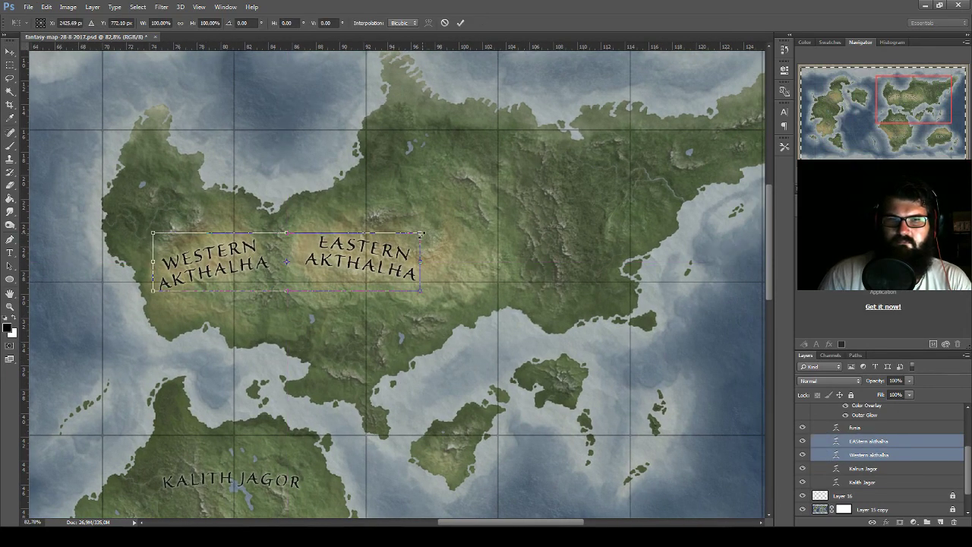
left_click_drag(422, 235, 427, 225)
key("Return")
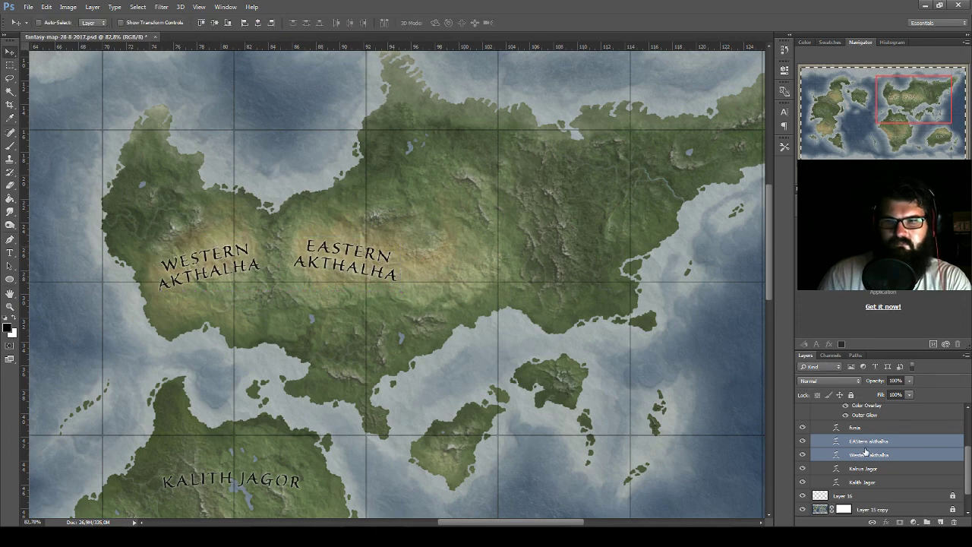
- Nudge WESTERN AKTHALHA slightly right and settle EASTERN AKTHALHA just beside it
left_click(865, 452)
left_click_drag(220, 261, 224, 259)
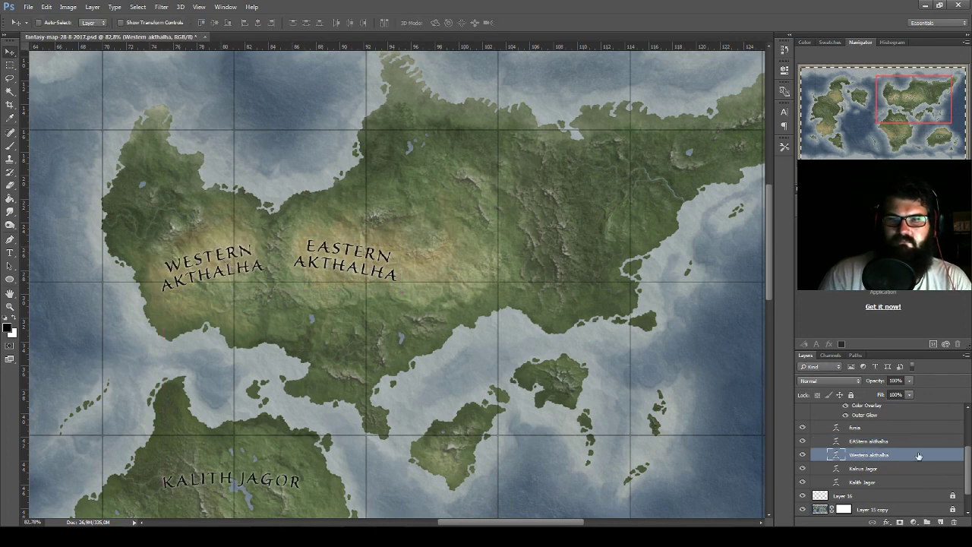
left_click(886, 440)
left_click_drag(386, 273, 396, 270)
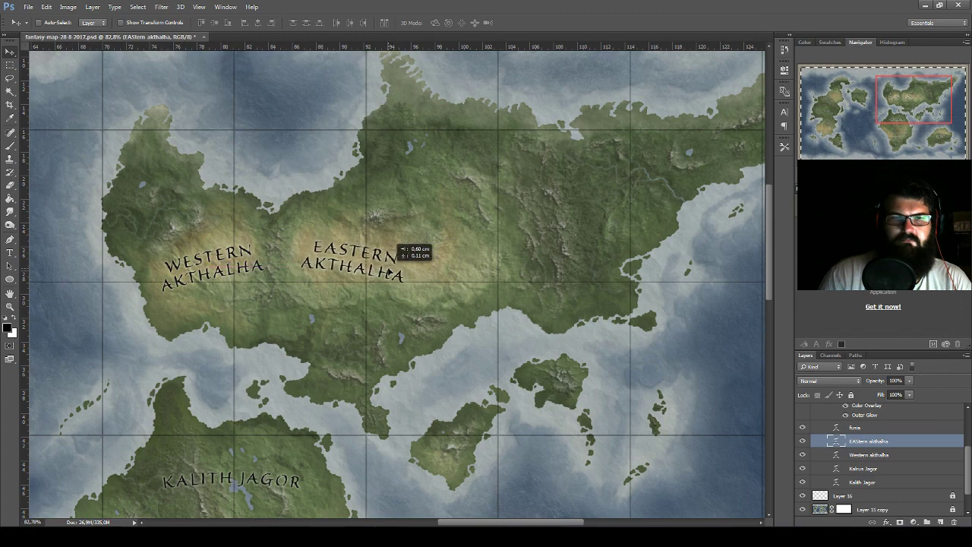
left_click_drag(396, 270, 389, 273)
- Save the map and fit the whole map in the window
key("ctrl")
key("ctrl+0")
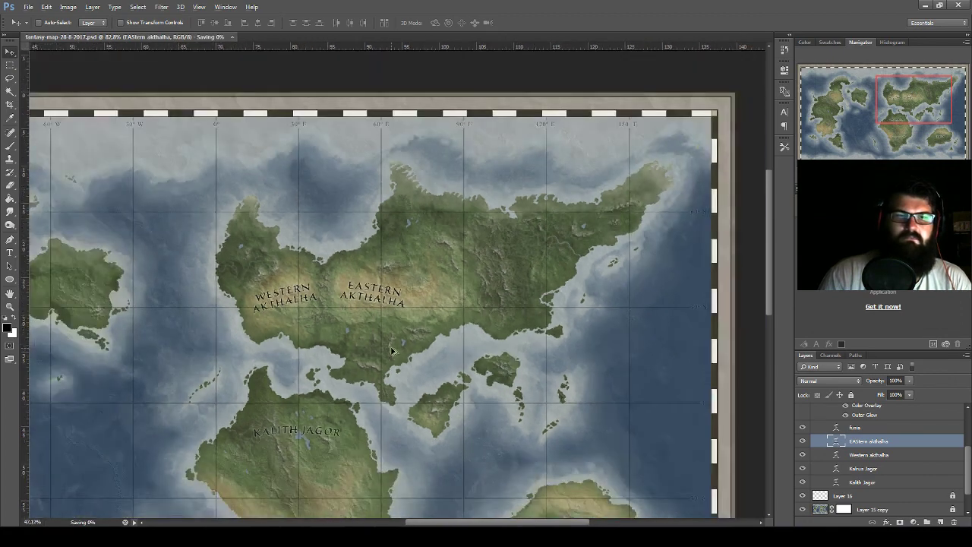
scroll(492, 221, "up", 1)
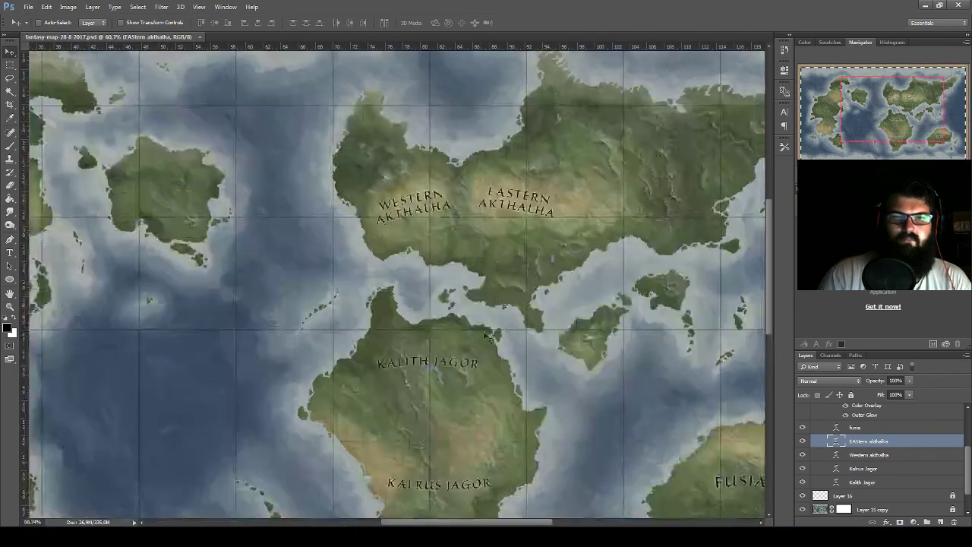
scroll(492, 221, "up", 1)
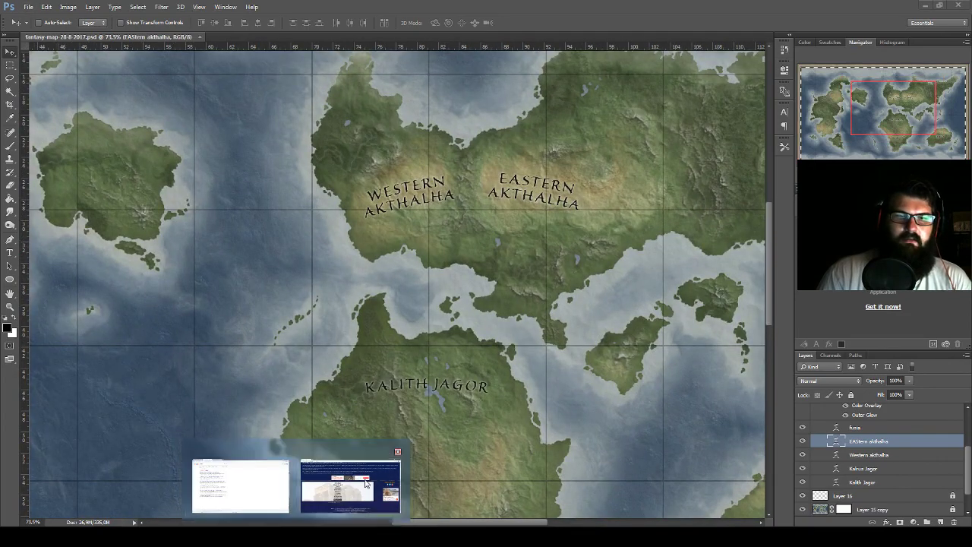
- Open the West European Towns generator and generate two batches of town names
left_click(304, 505)
scroll(372, 287, "up", 3)
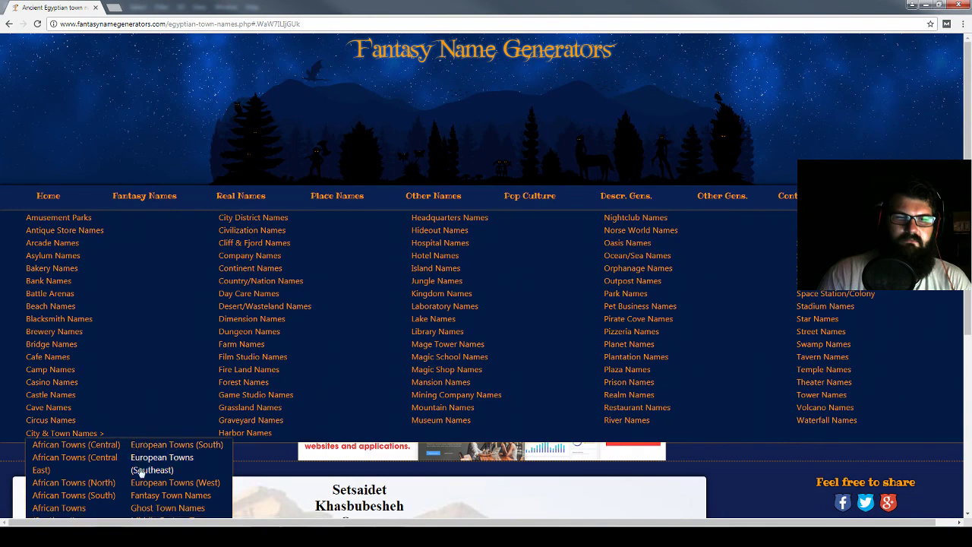
scroll(152, 471, "down", 1)
left_click(182, 433)
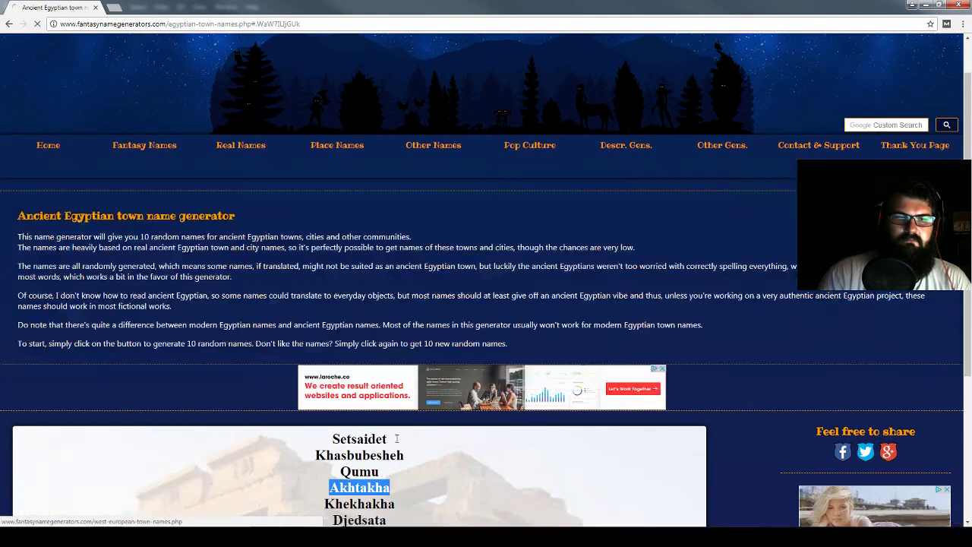
scroll(415, 380, "down", 2)
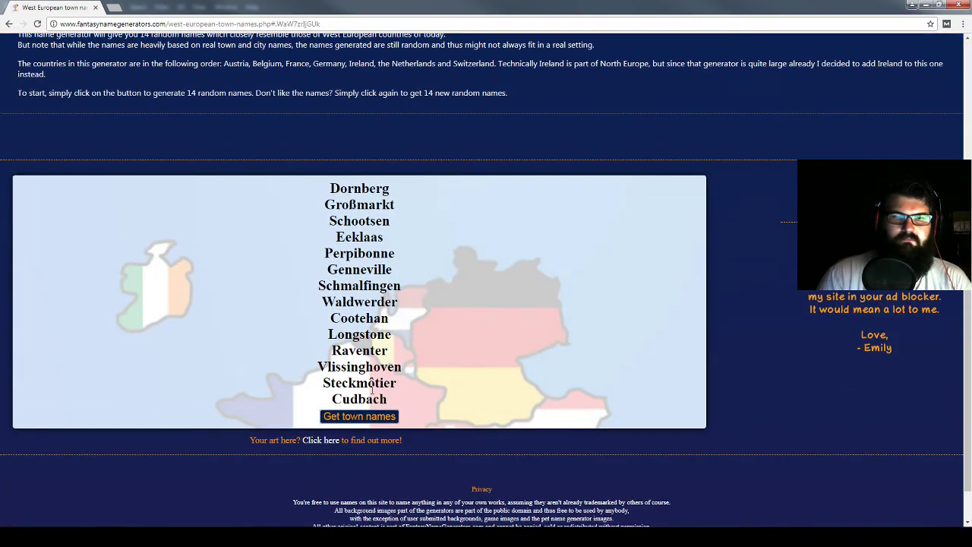
left_click(374, 414)
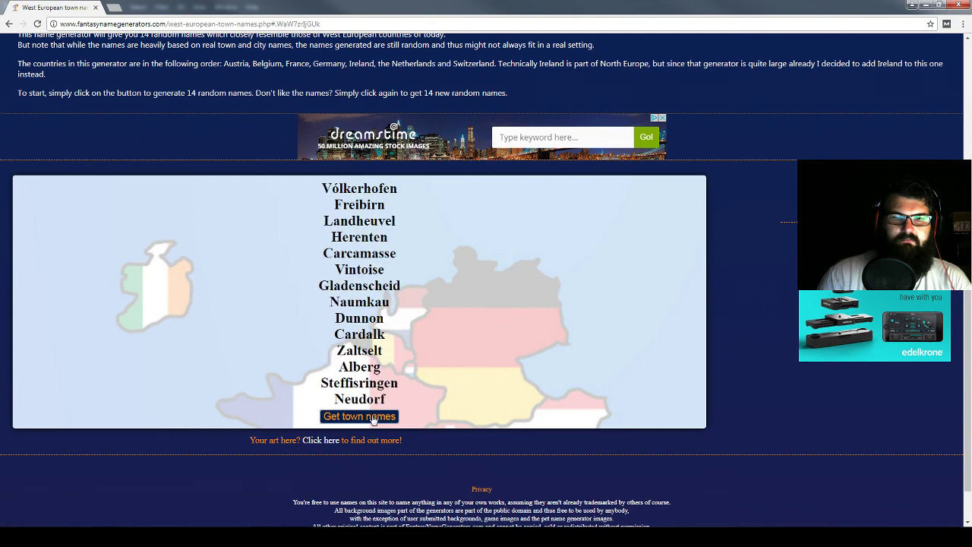
left_click(373, 417)
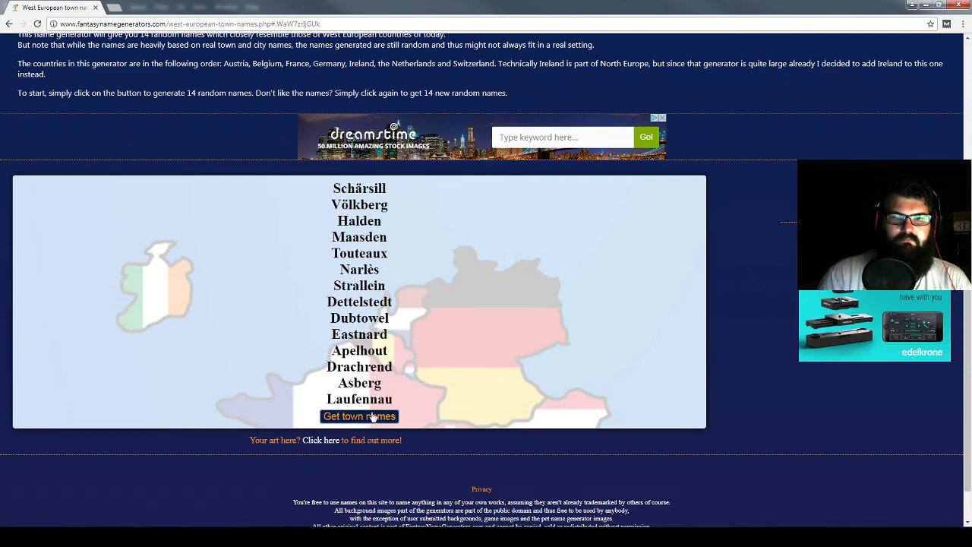
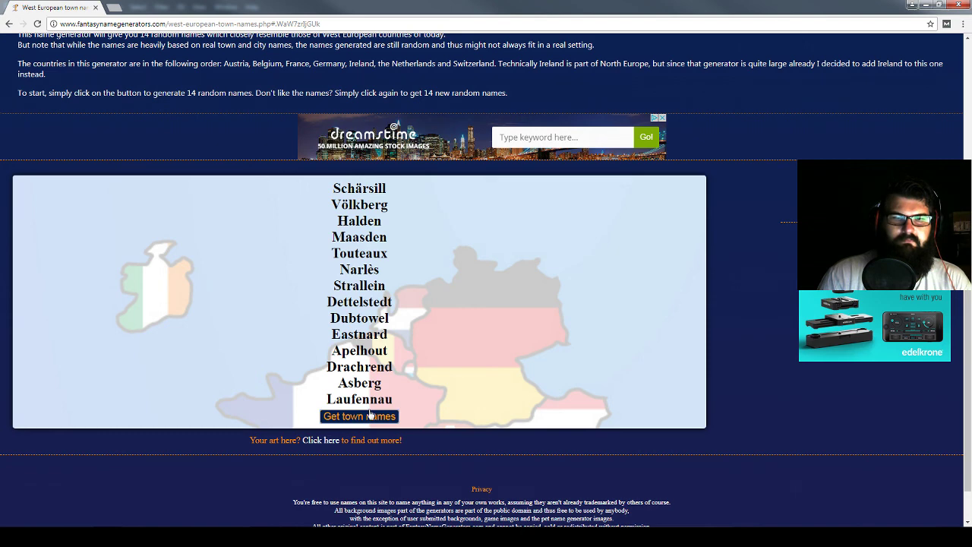
- Generate three fresh batches of West European town names and scroll through the list
left_click(370, 415)
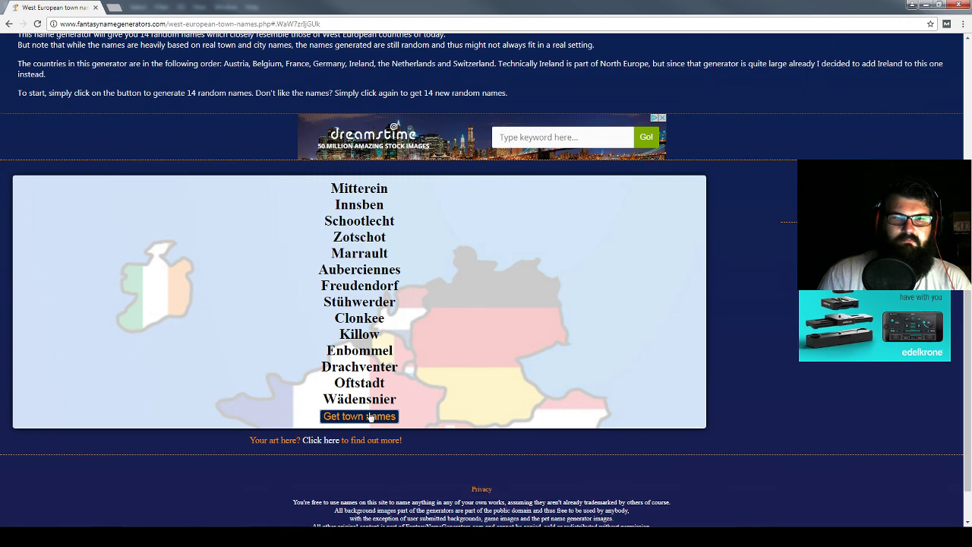
left_click(370, 417)
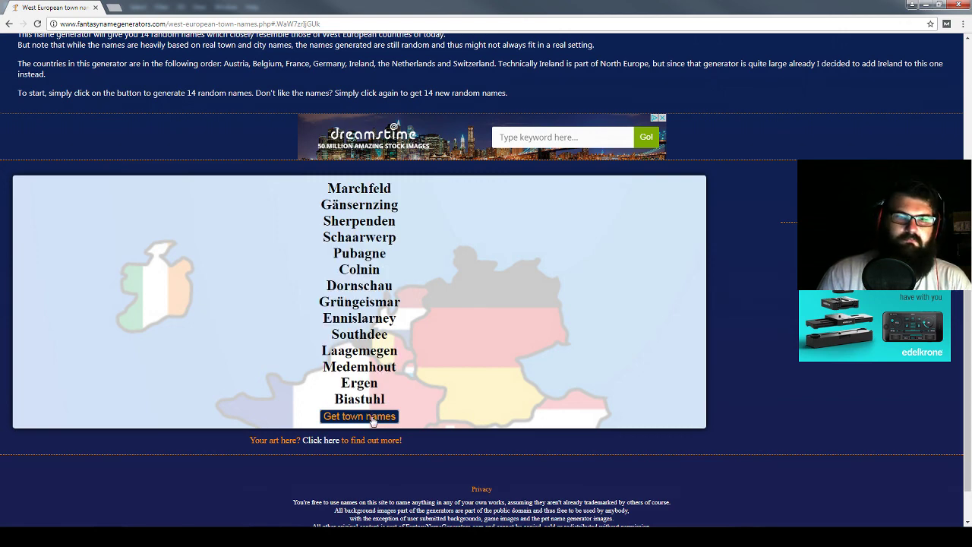
left_click(373, 421)
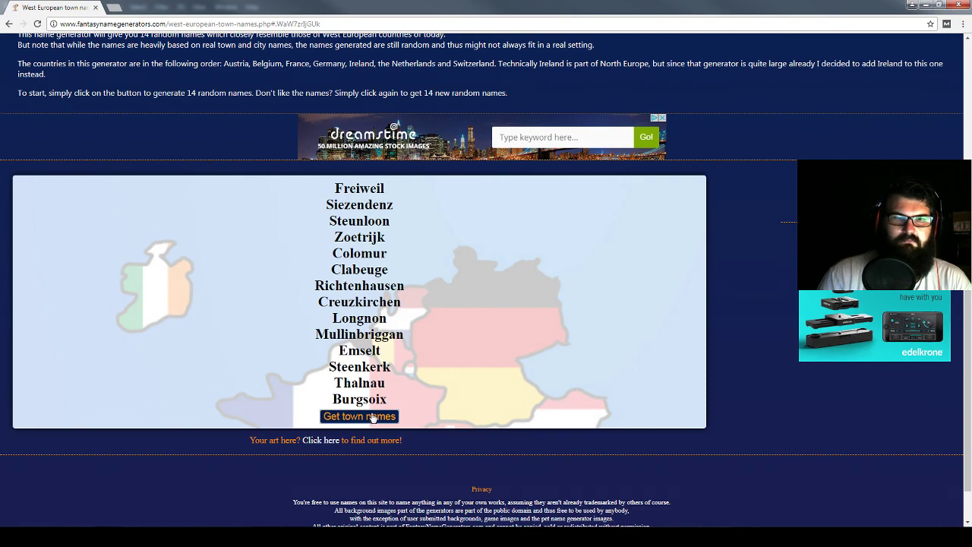
scroll(373, 419, "up", 2)
scroll(390, 337, "up", 2)
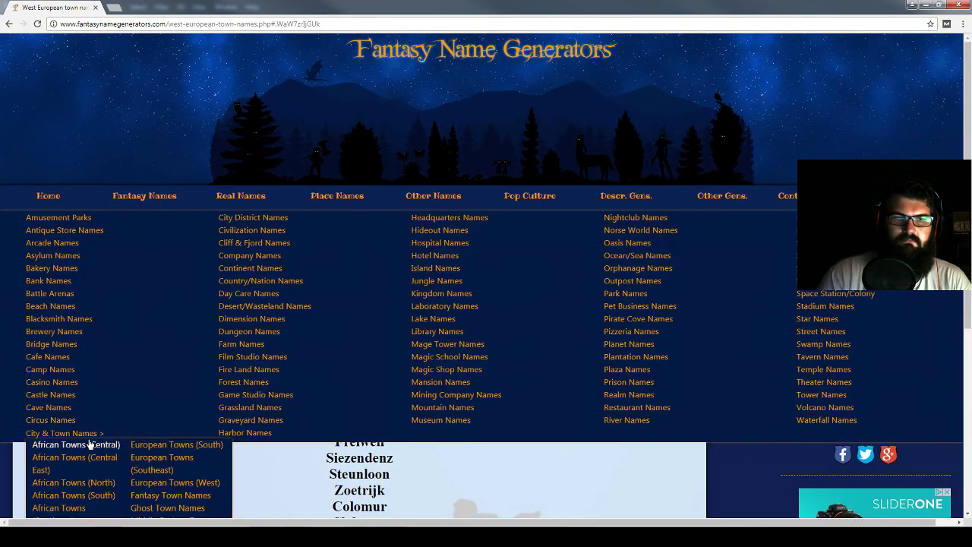
scroll(90, 433, "down", 2)
scroll(102, 208, "down", 1)
scroll(228, 174, "up", 2)
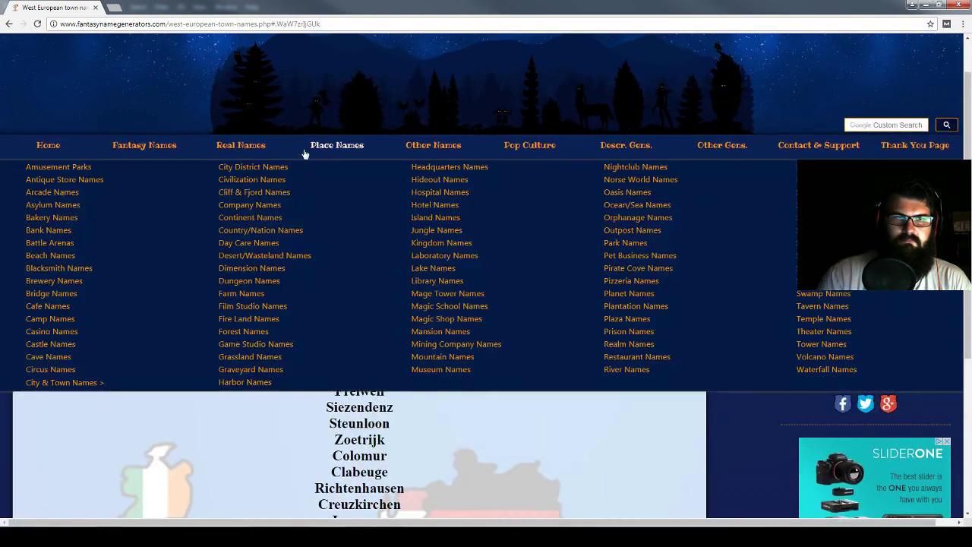
scroll(175, 460, "down", 3)
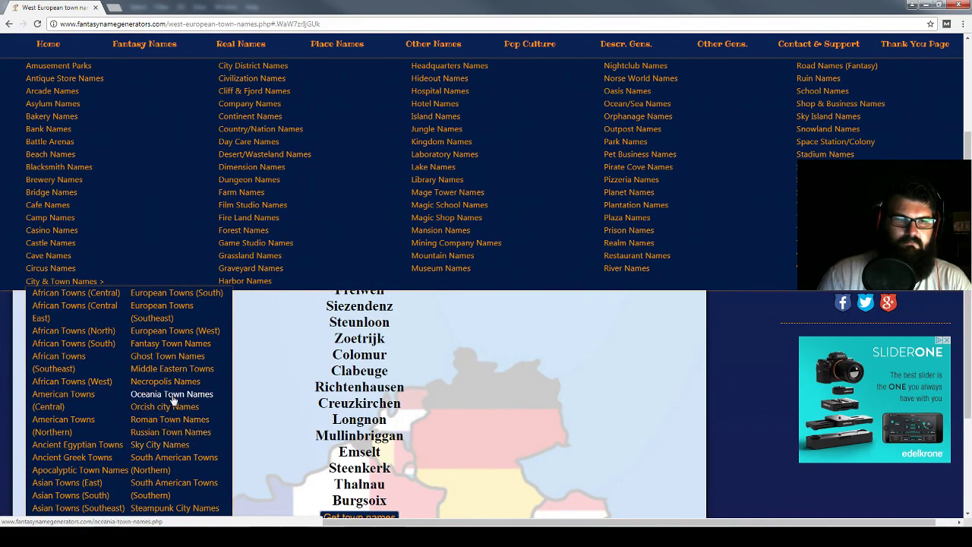
scroll(152, 398, "down", 2)
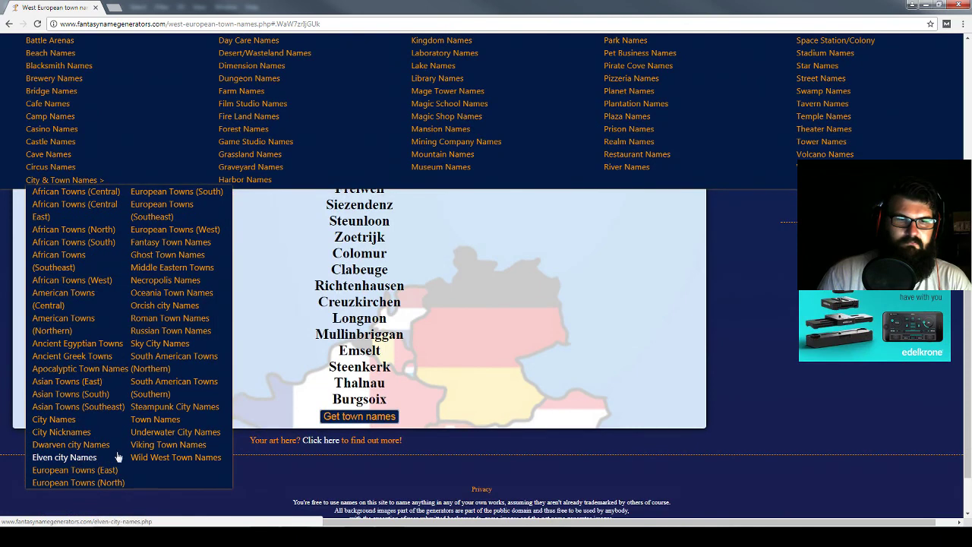
- Open the Dwarven city generator, generate four batches, and select the name Minwahr
left_click(94, 445)
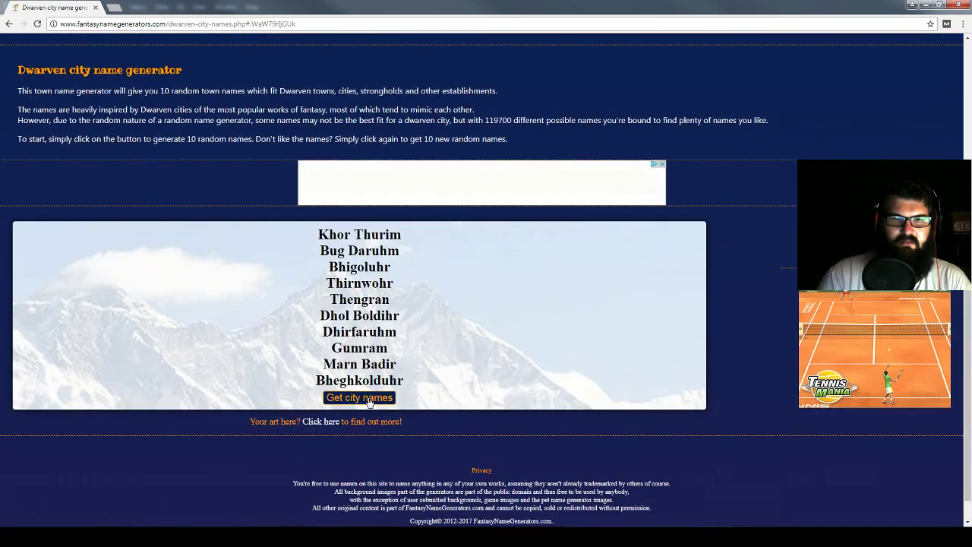
left_click(366, 400)
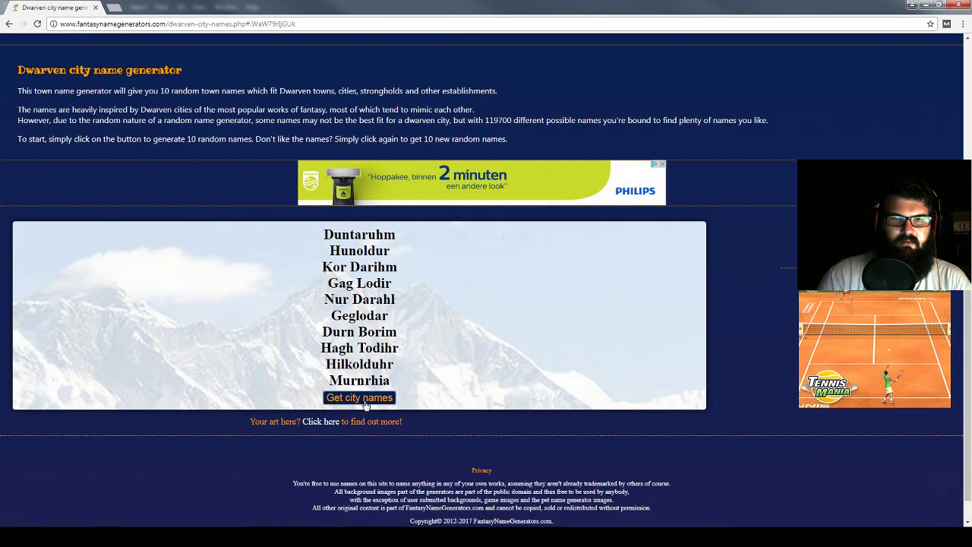
left_click(366, 401)
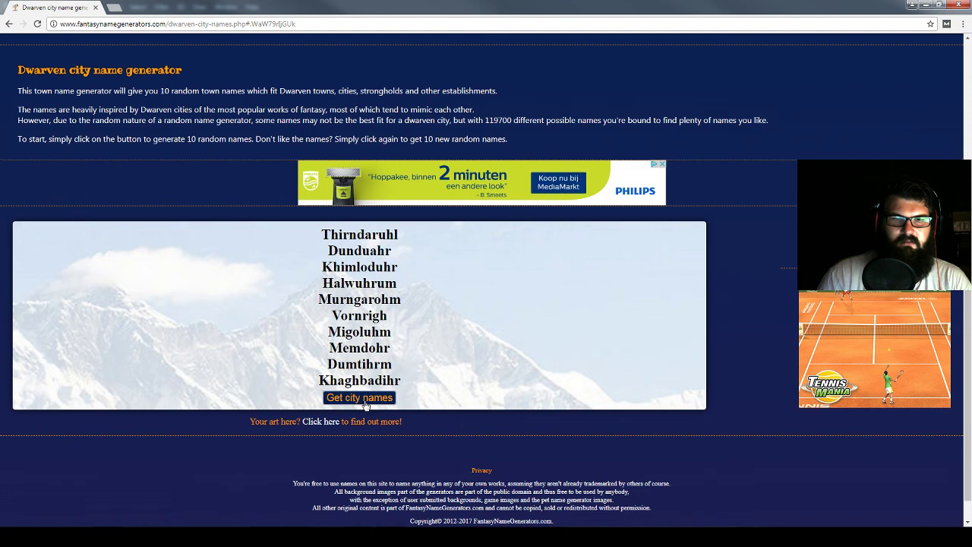
left_click(365, 401)
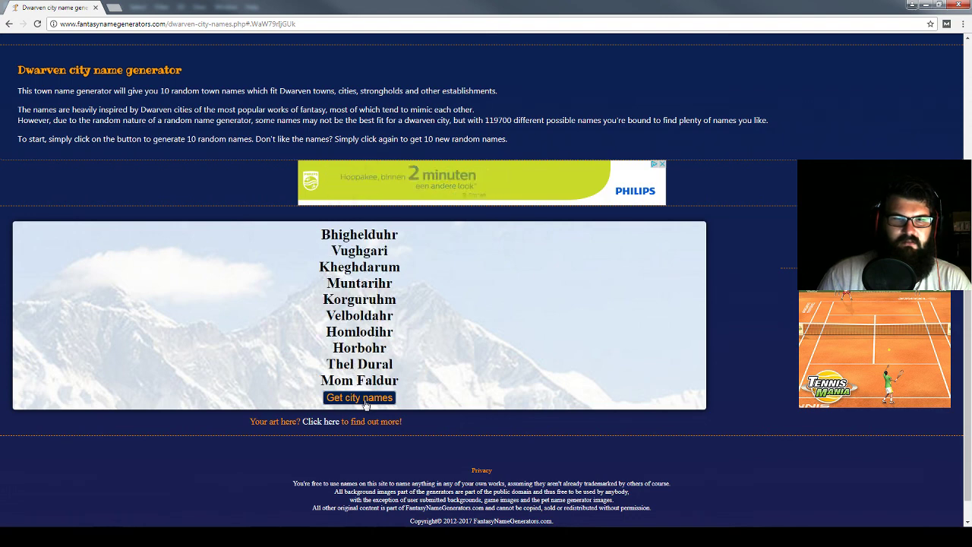
left_click(366, 401)
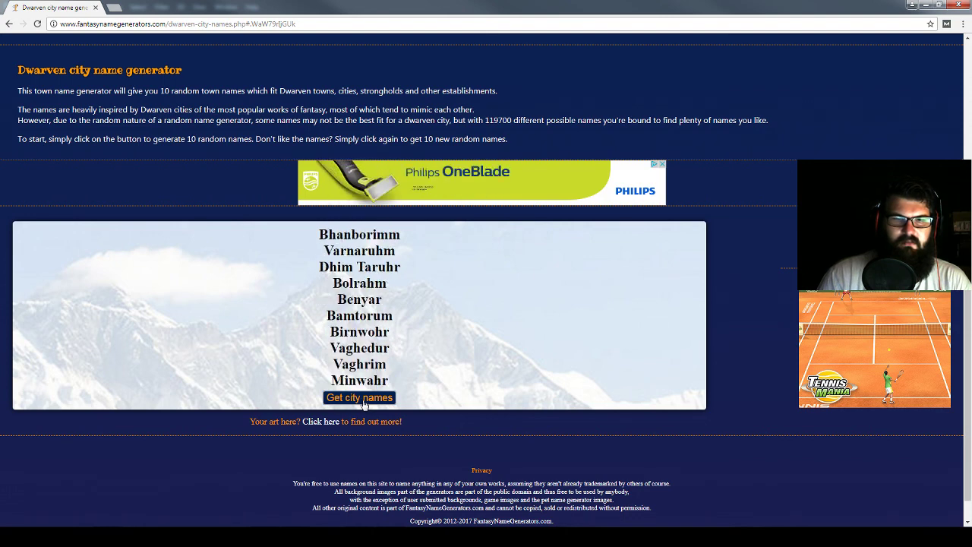
left_click_drag(390, 381, 331, 385)
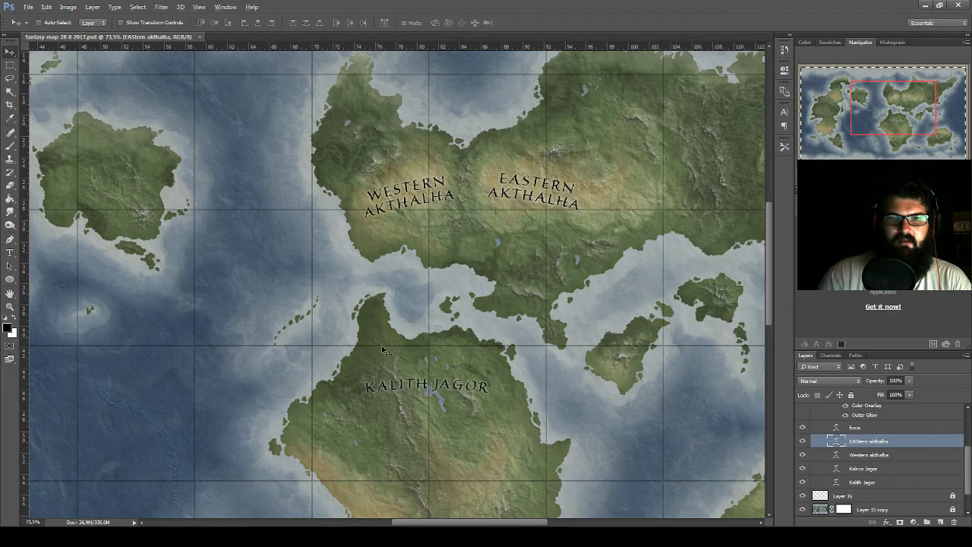
- Duplicate the EASTERN AKTHALHA label onto the eastern coast and retype it as Minwahr
scroll(386, 351, "down", 3)
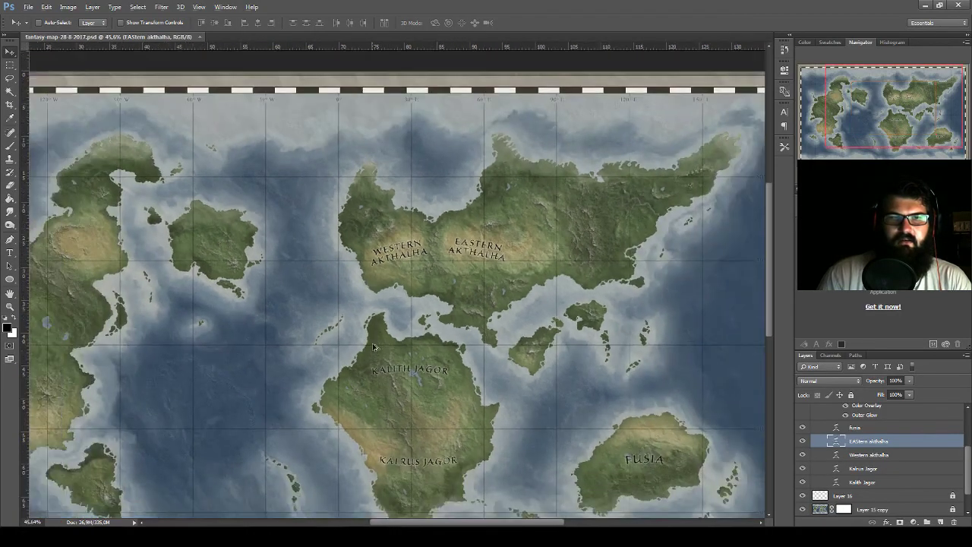
left_click_drag(427, 345, 338, 286)
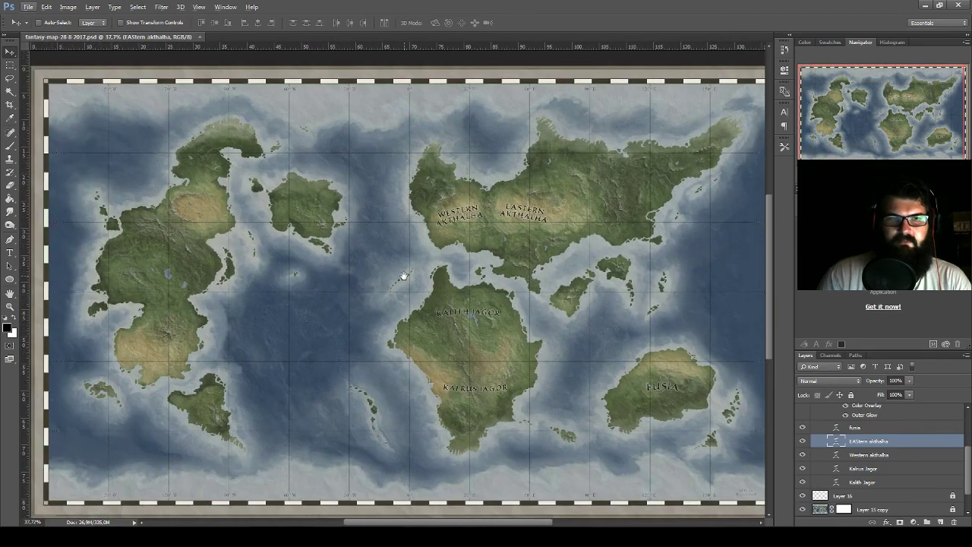
scroll(245, 332, "up", 1)
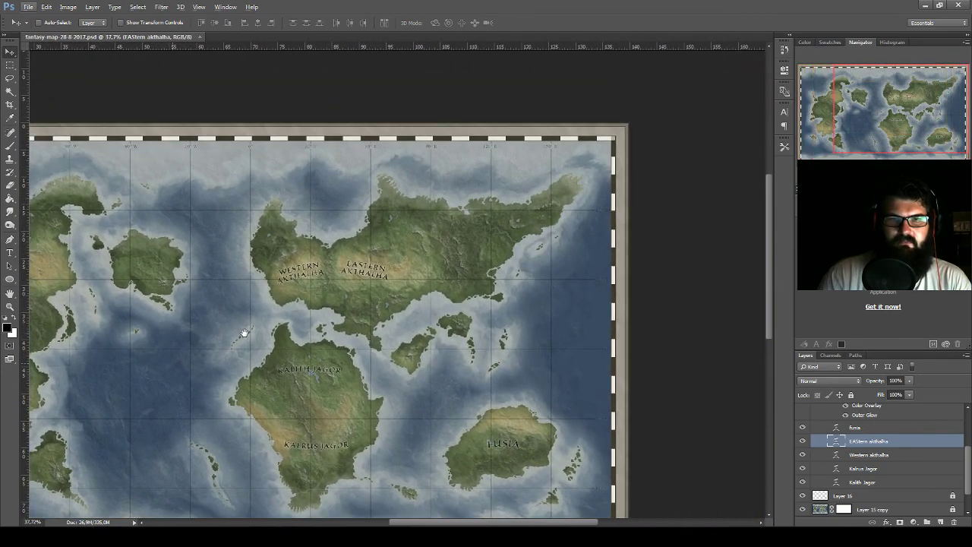
scroll(465, 298, "up", 1)
scroll(463, 305, "up", 1)
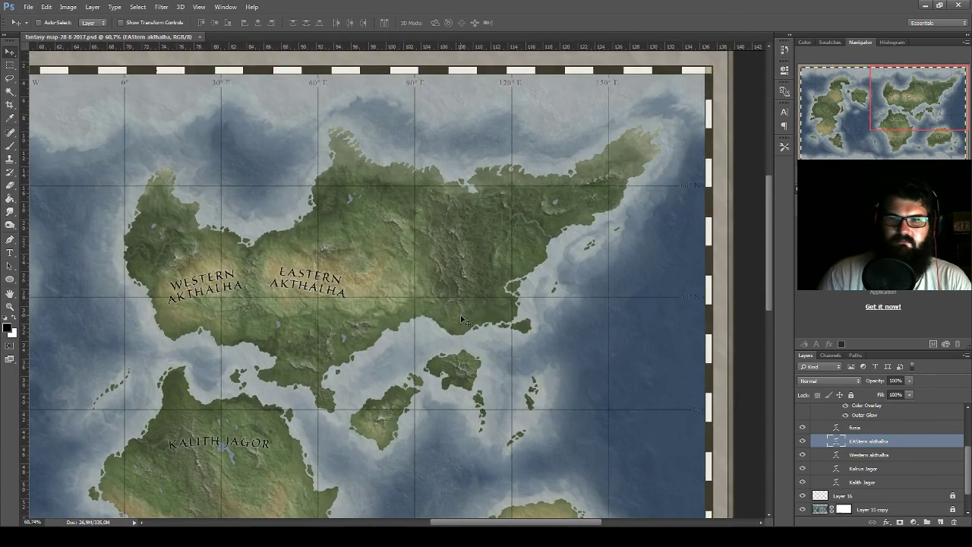
scroll(457, 313, "up", 1)
scroll(444, 326, "up", 1)
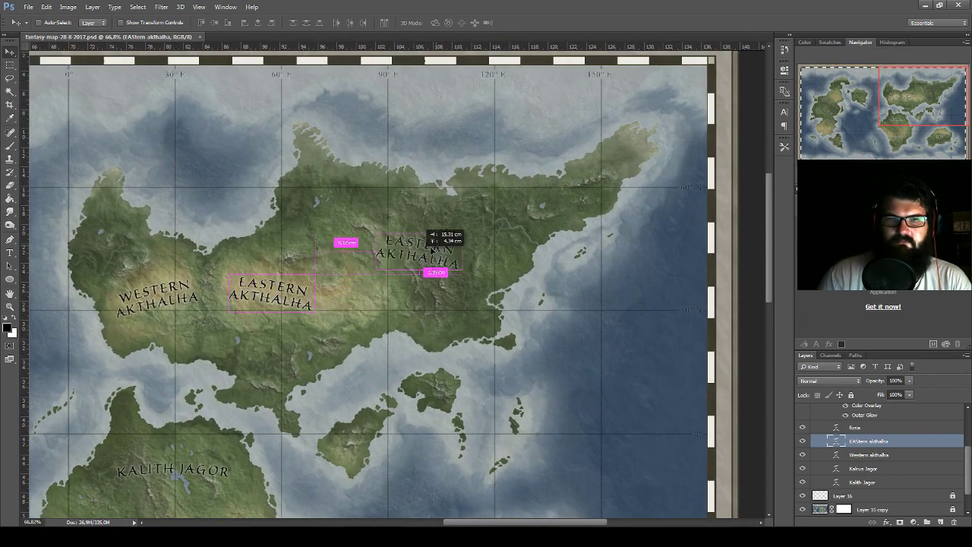
left_click_drag(267, 296, 490, 238)
double_click(836, 440)
left_click(785, 111)
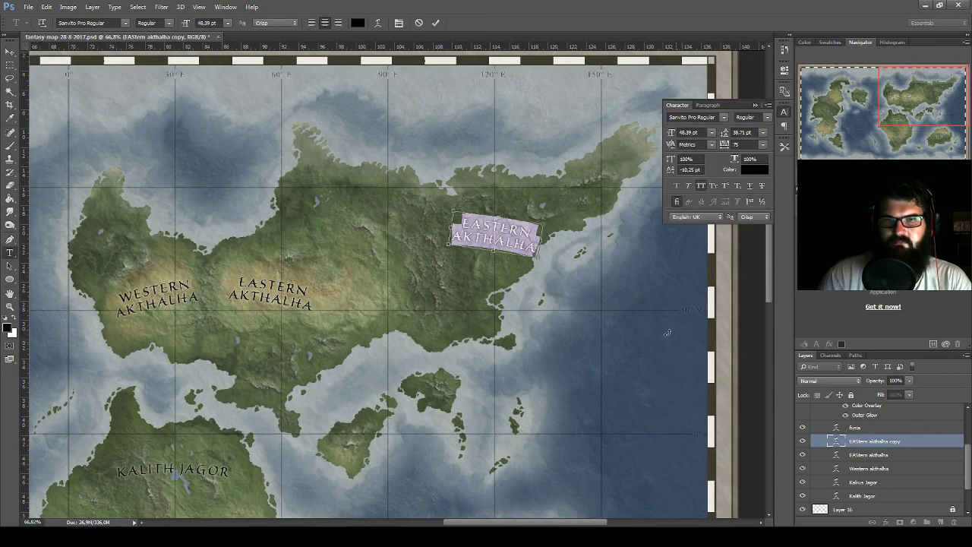
type("Minwahr")
left_click(560, 218)
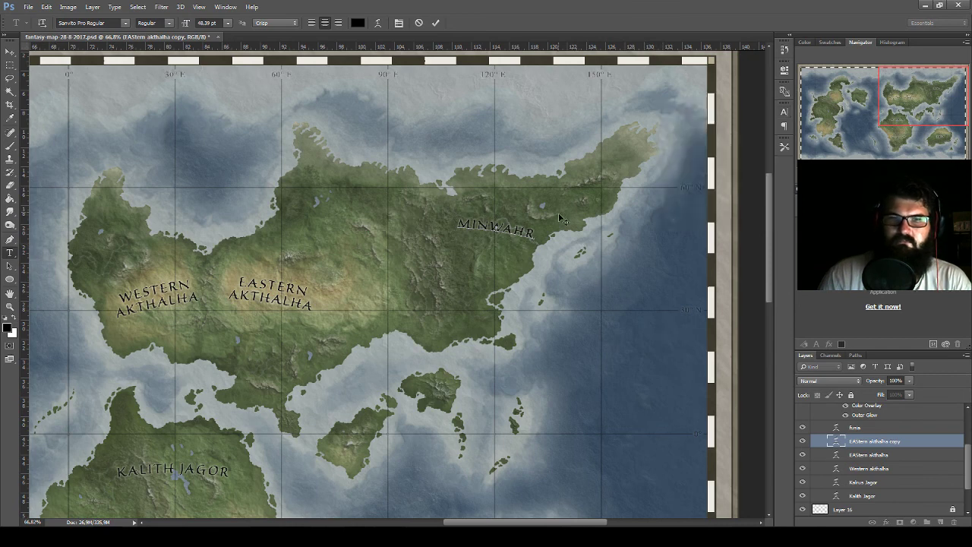
- Rotate, resize and reposition the MINWAHR label to follow the coast
key("ctrl+t")
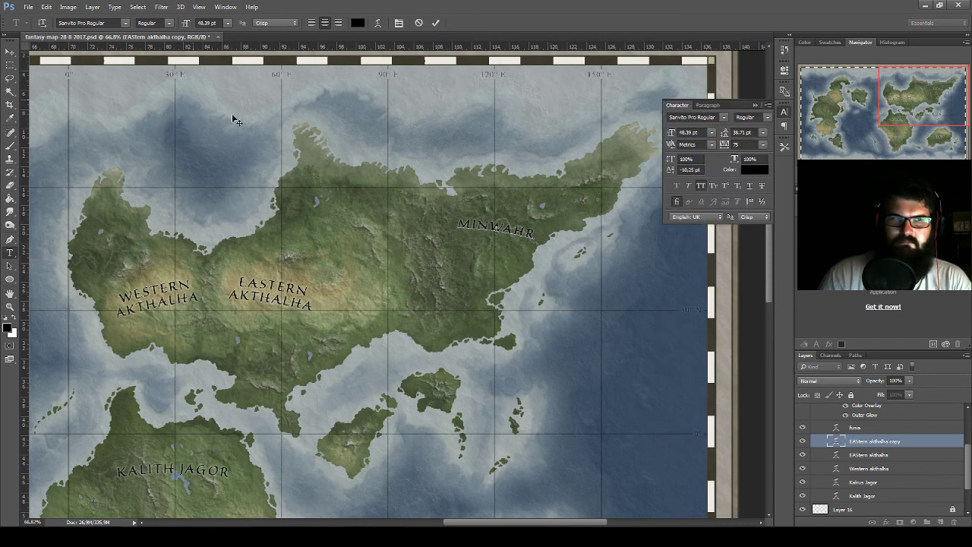
left_click(15, 57)
key("ctrl+t")
left_click_drag(553, 228, 554, 196)
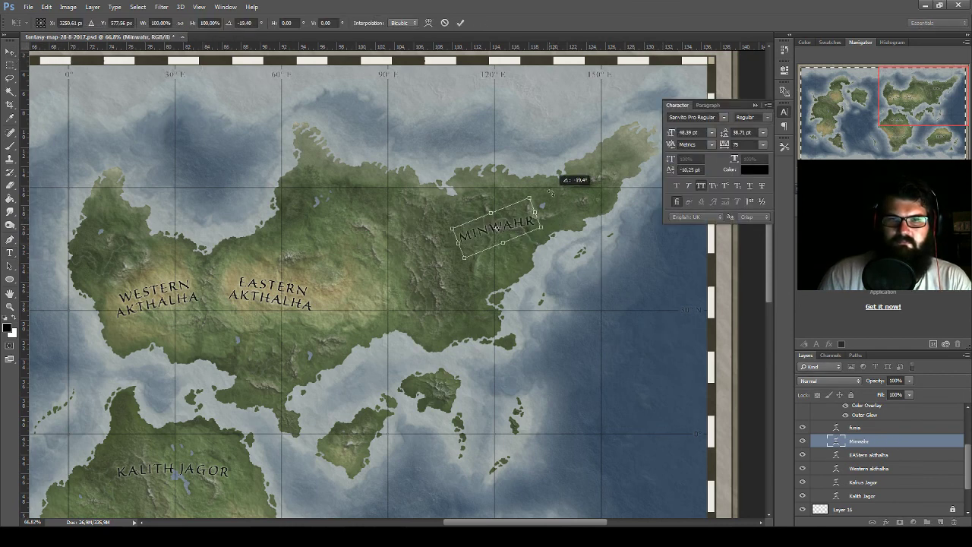
mouse_move(511, 225)
left_mouse_down()
mouse_move(520, 228)
mouse_move(520, 207)
mouse_move(524, 217)
mouse_move(560, 215)
left_mouse_up()
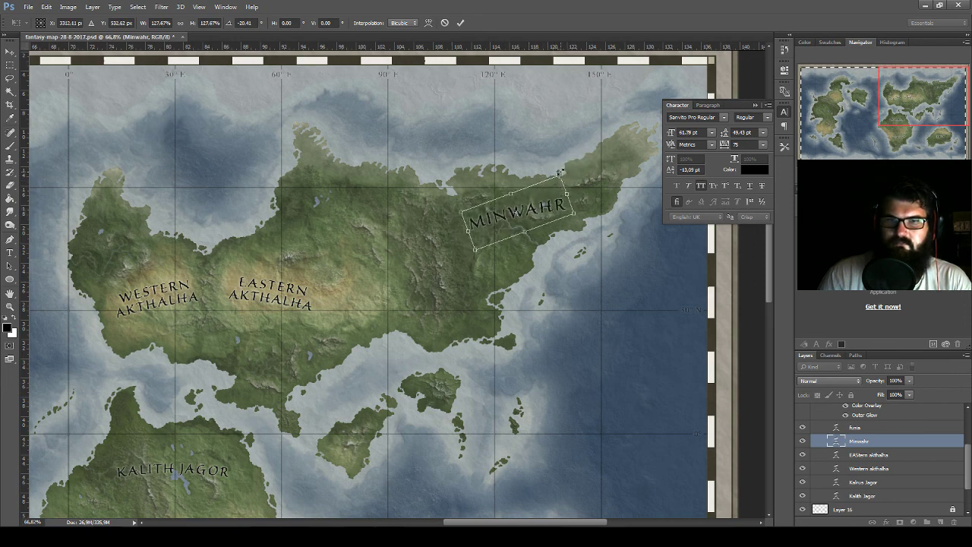
left_click_drag(560, 172, 555, 208)
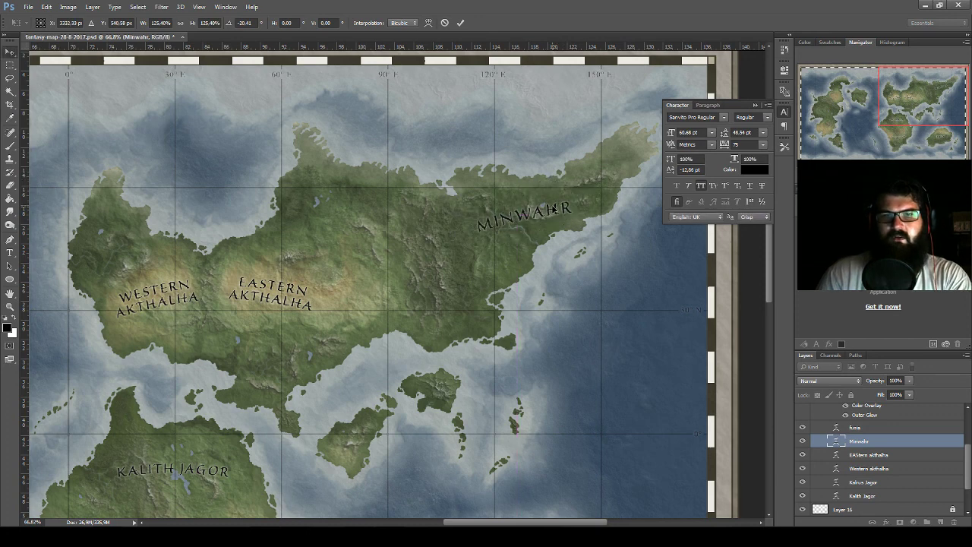
key("Return")
- Enlarge the EASTERN AKTHALHA label with Free Transform
left_click(869, 455)
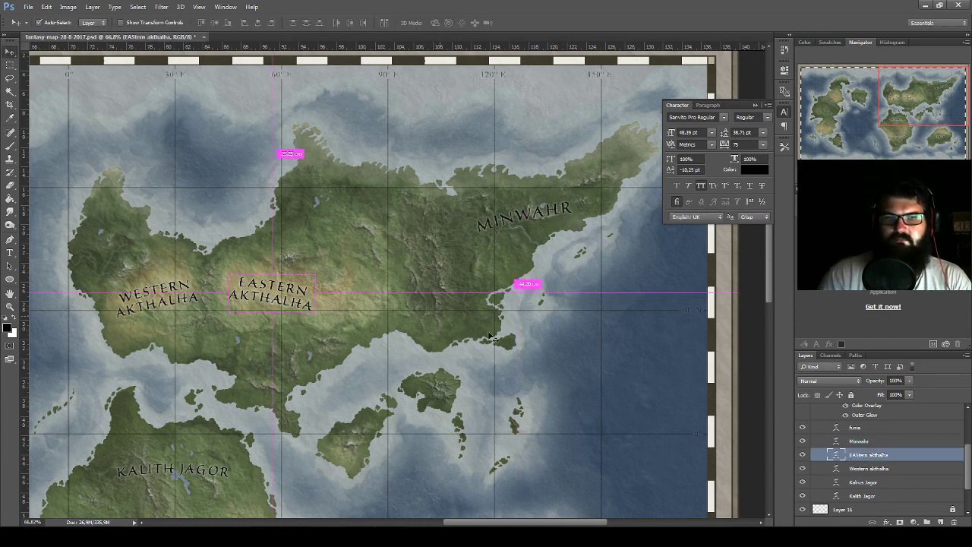
key("ctrl+t")
mouse_move(318, 271)
left_mouse_down()
mouse_move(369, 258)
mouse_move(345, 278)
left_mouse_up()
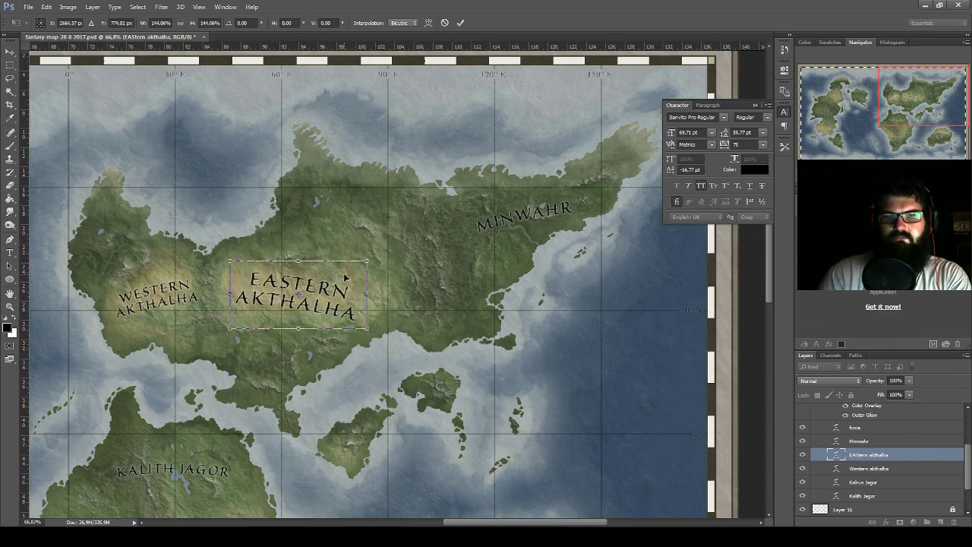
key("Return")
left_click_drag(355, 227, 357, 144)
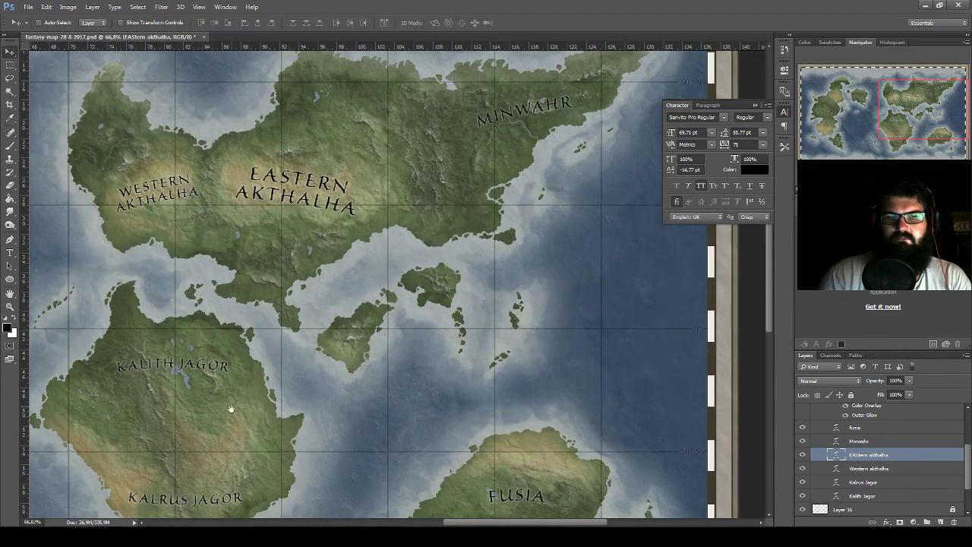
left_click_drag(231, 409, 370, 304)
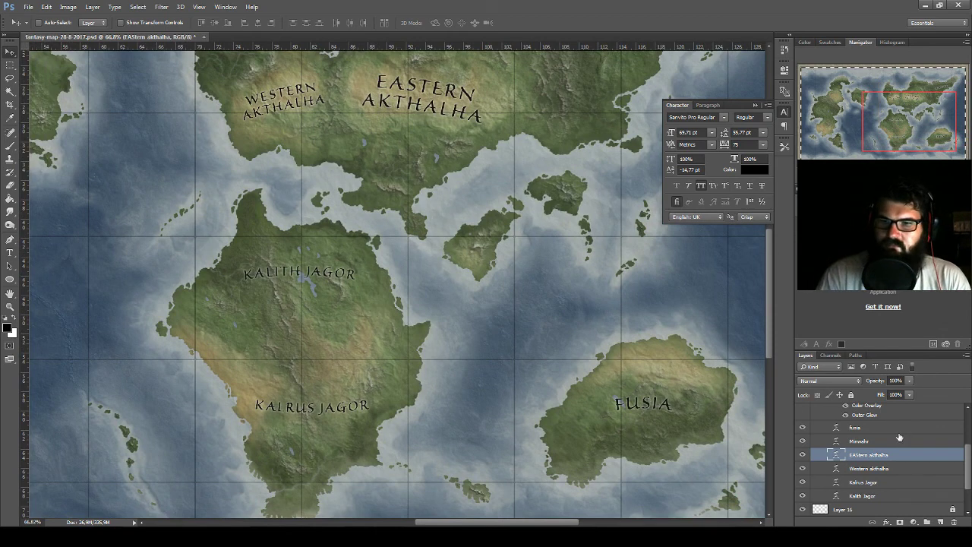
- Duplicate the KALRUS JAGOR label upward, retype it as JAGOR, and apply an Arc text warp
left_click(886, 484)
left_click_drag(341, 290, 339, 215)
double_click(837, 482)
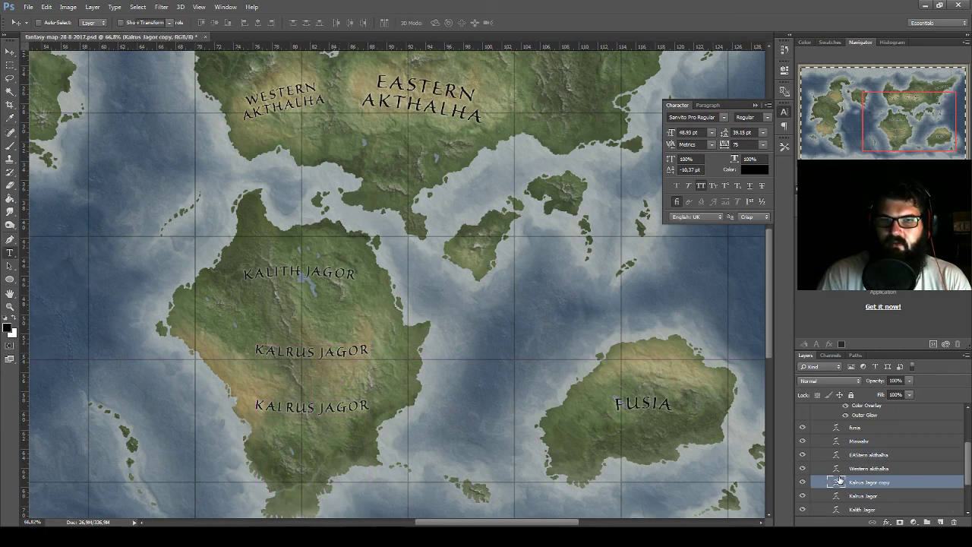
type("Jag")
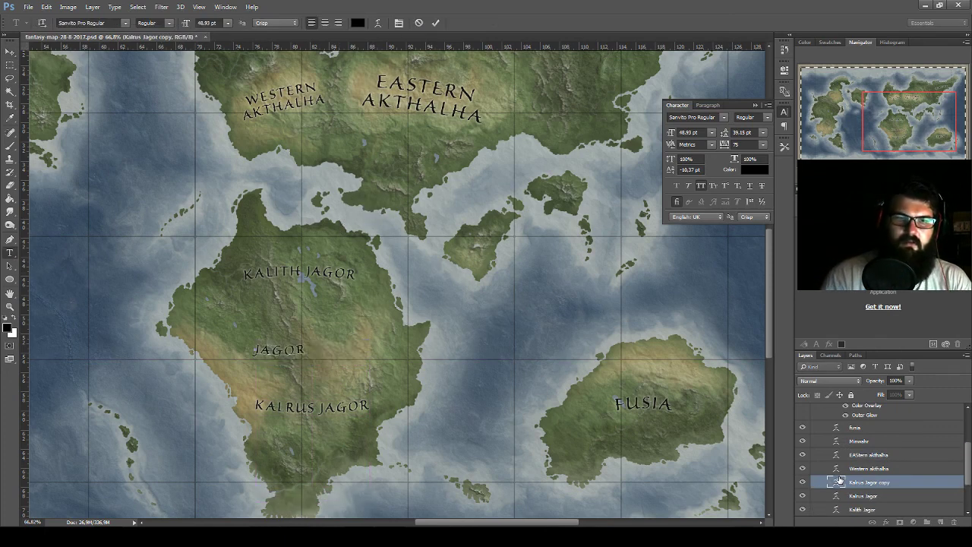
key("ctrl+a")
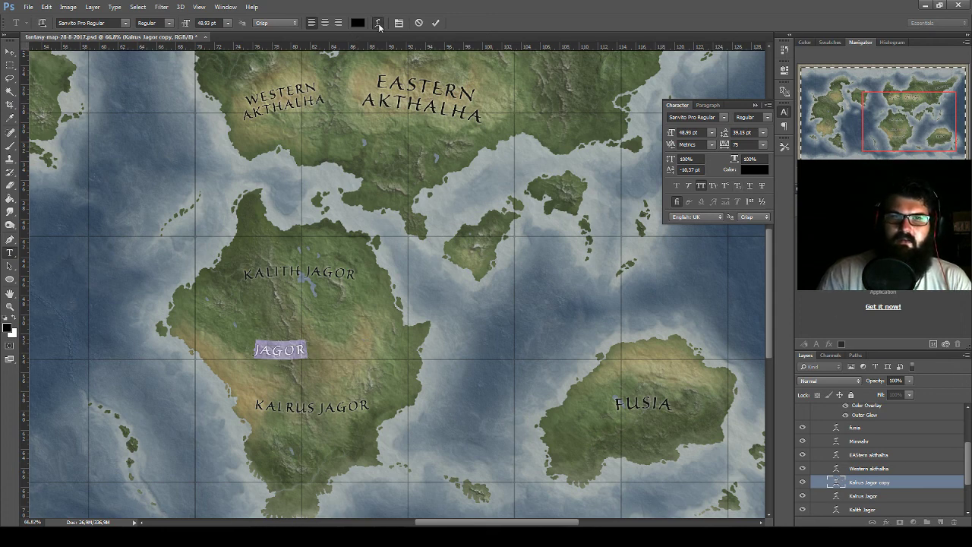
left_click(378, 23)
left_click_drag(510, 206, 520, 210)
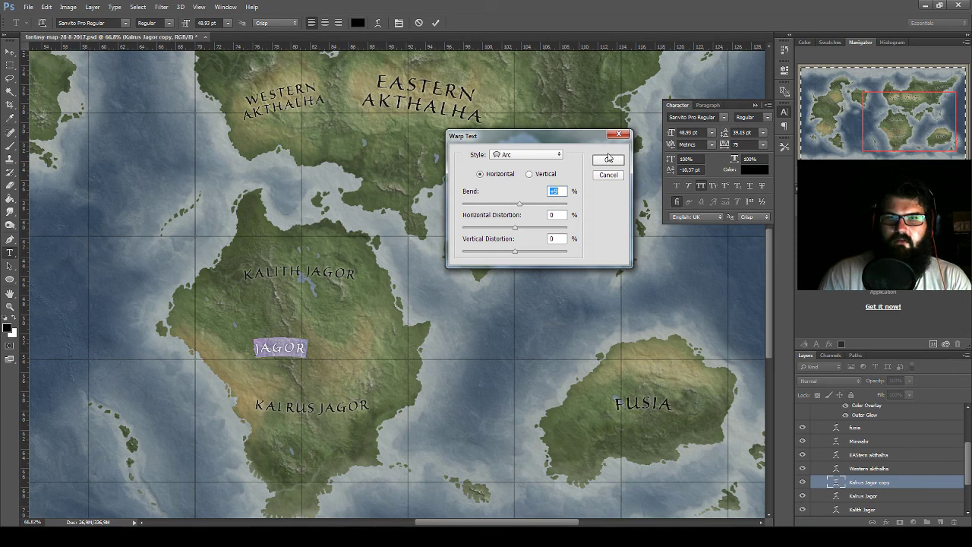
left_click(608, 158)
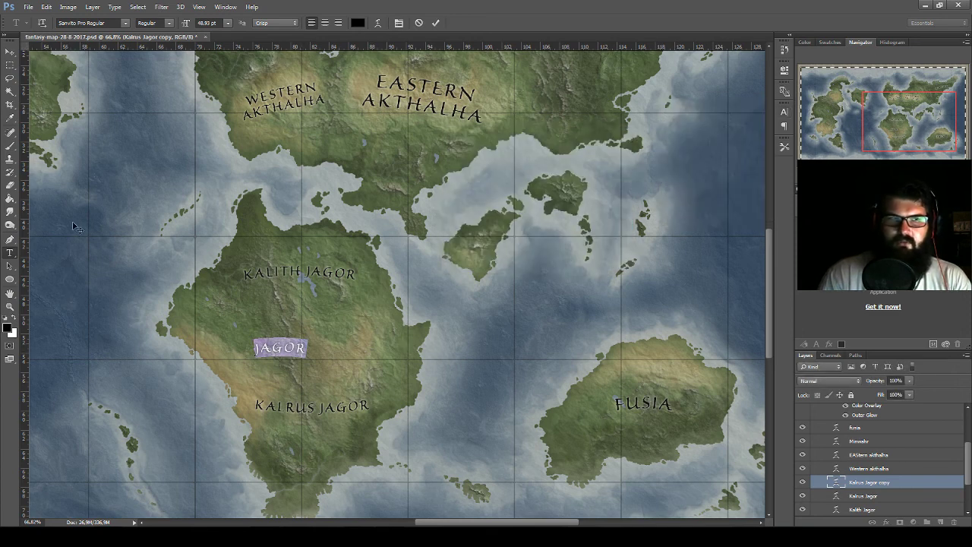
- Enlarge the JAGOR label, move it onto mid-continent, and fit the map on screen
left_click(9, 52)
key("ctrl+t")
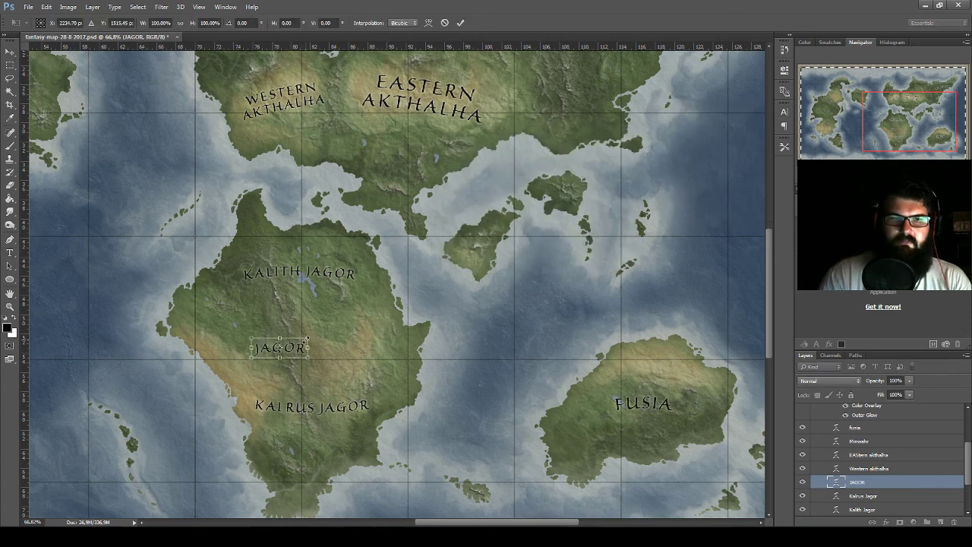
mouse_move(310, 337)
left_mouse_down()
mouse_move(355, 310)
mouse_move(339, 356)
left_mouse_up()
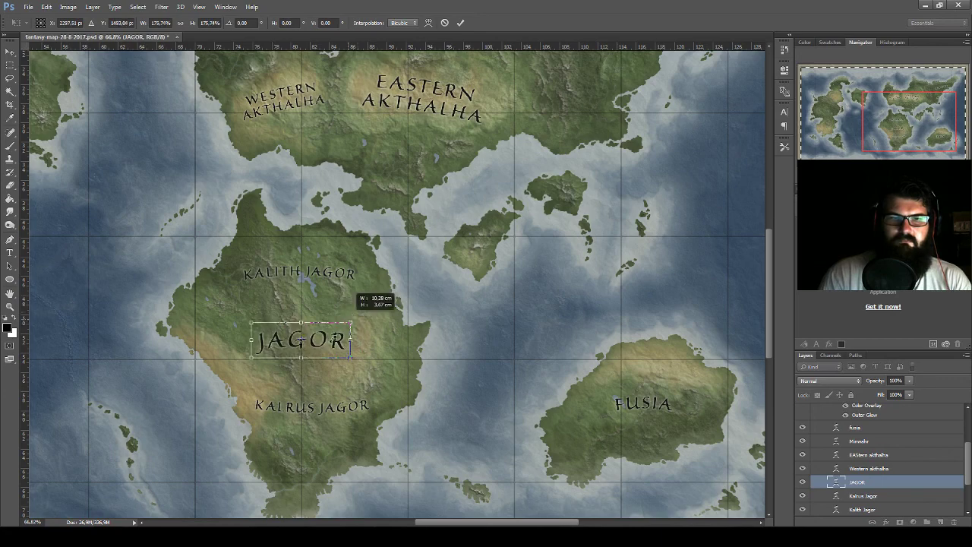
left_click_drag(338, 355, 348, 348)
key("Return")
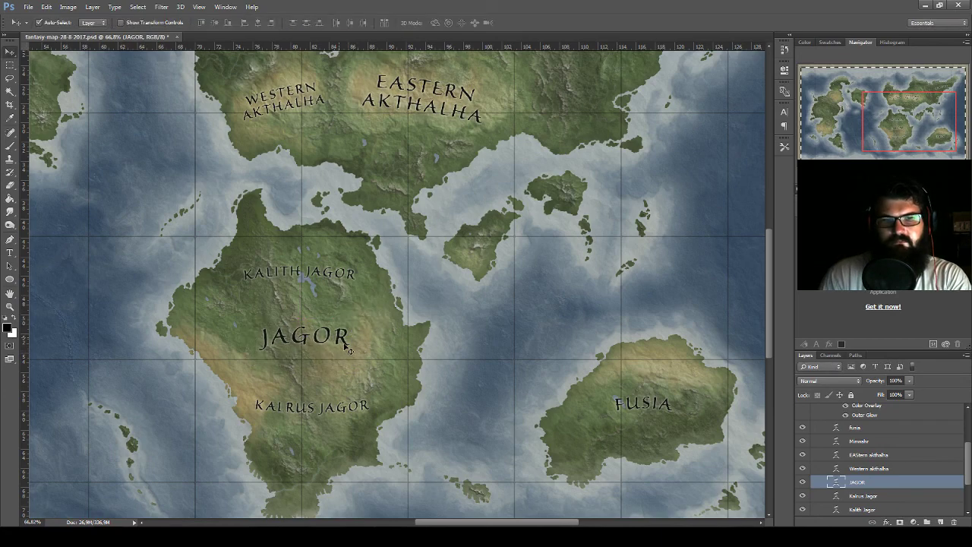
key("ctrl+0")
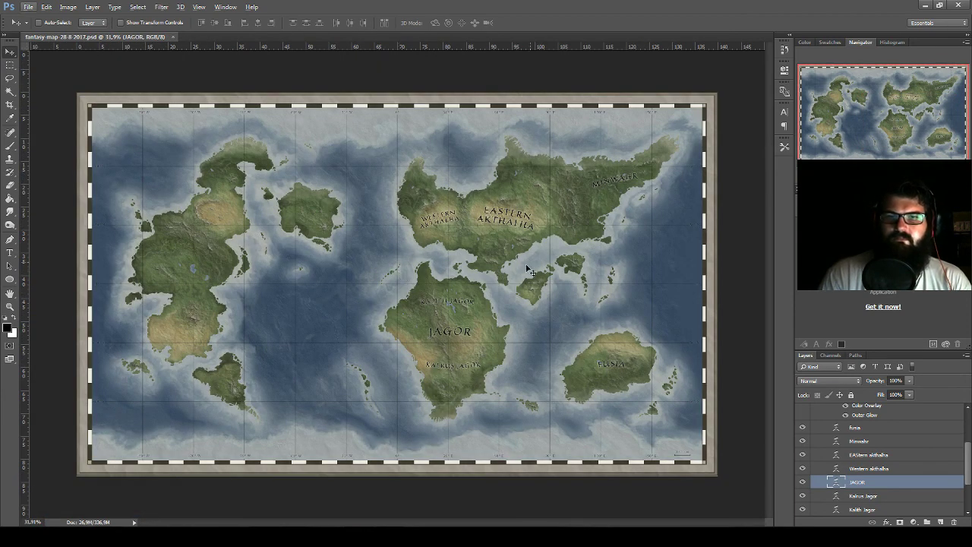
scroll(522, 215, "up", 2)
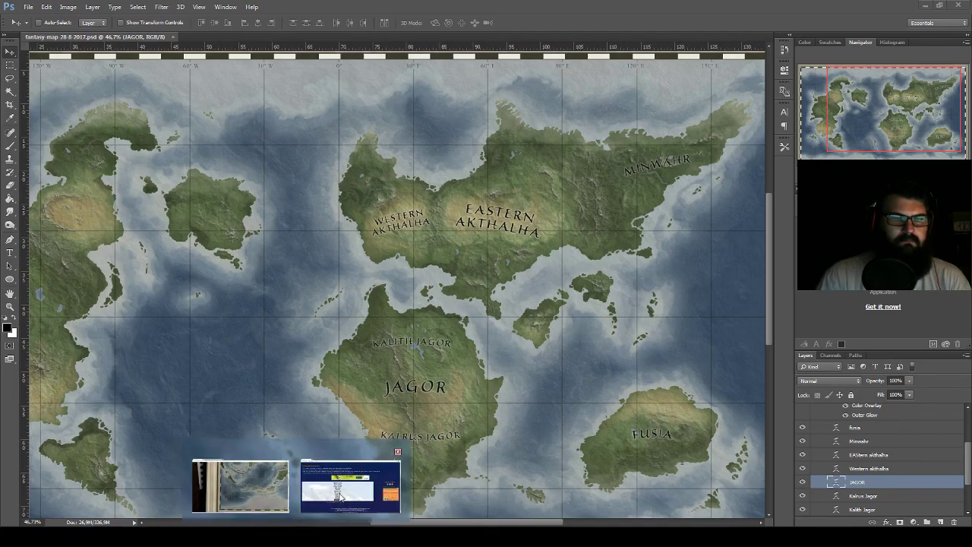
- Back in the name generator site, open the Middle Eastern town name generator
left_click(342, 498)
scroll(262, 173, "up", 4)
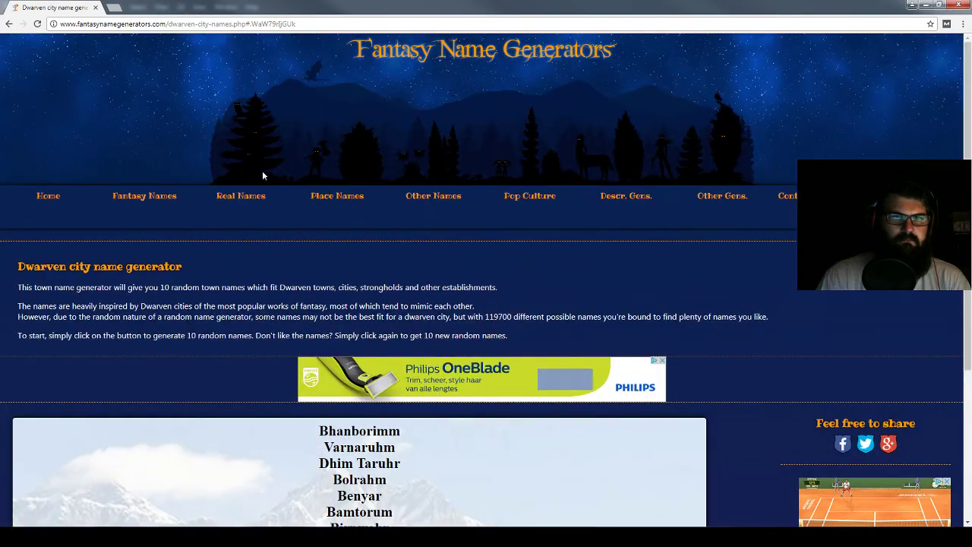
scroll(374, 198, "down", 1)
scroll(374, 199, "down", 1)
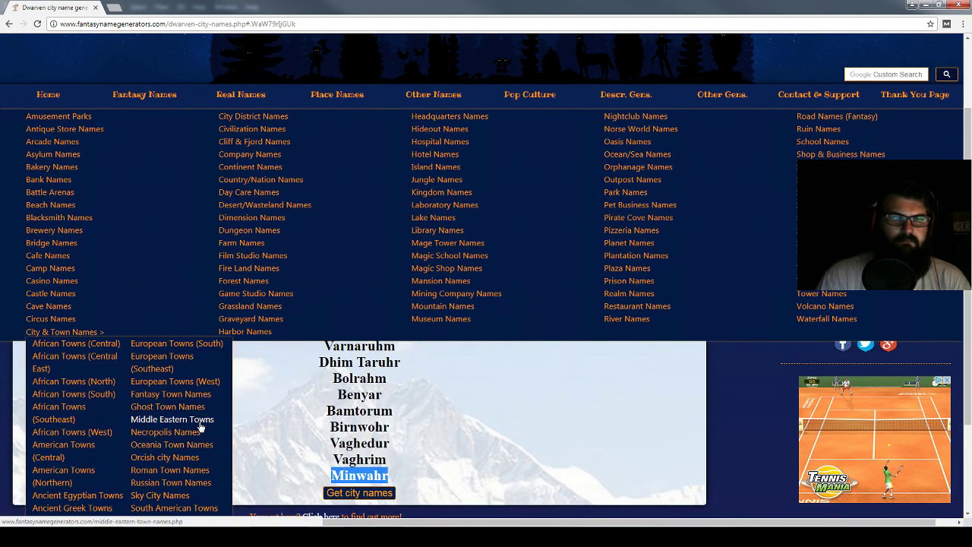
left_click(202, 422)
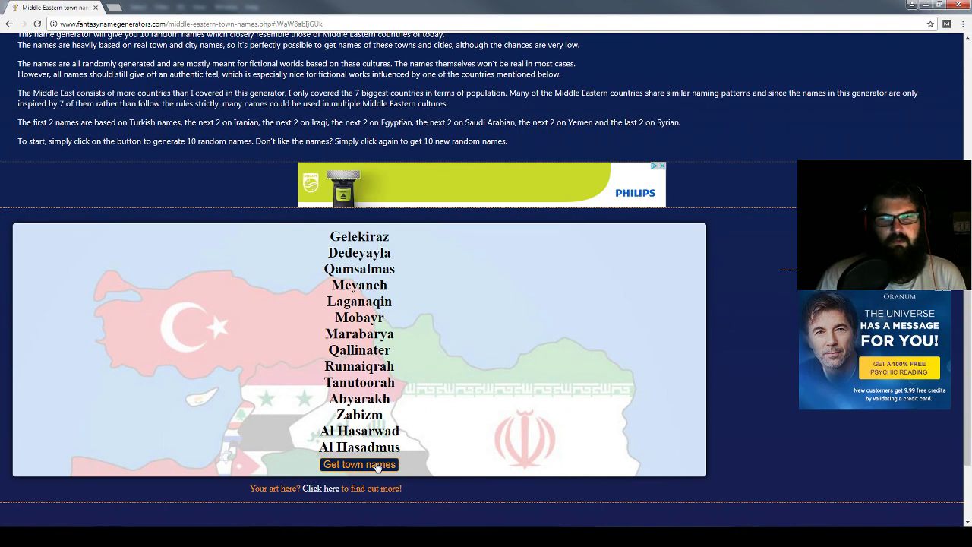
- Generate seven successive batches of Middle Eastern town names
left_click(377, 465)
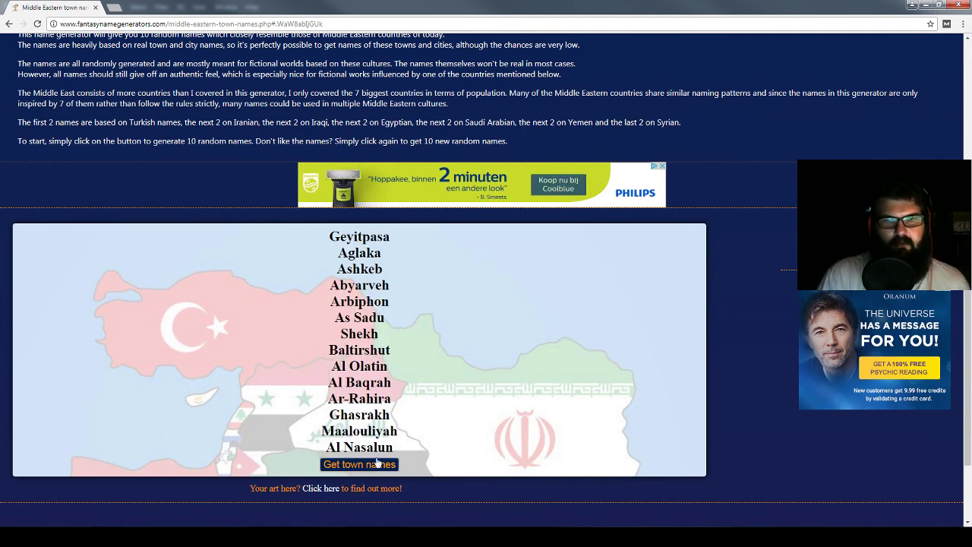
left_click(366, 465)
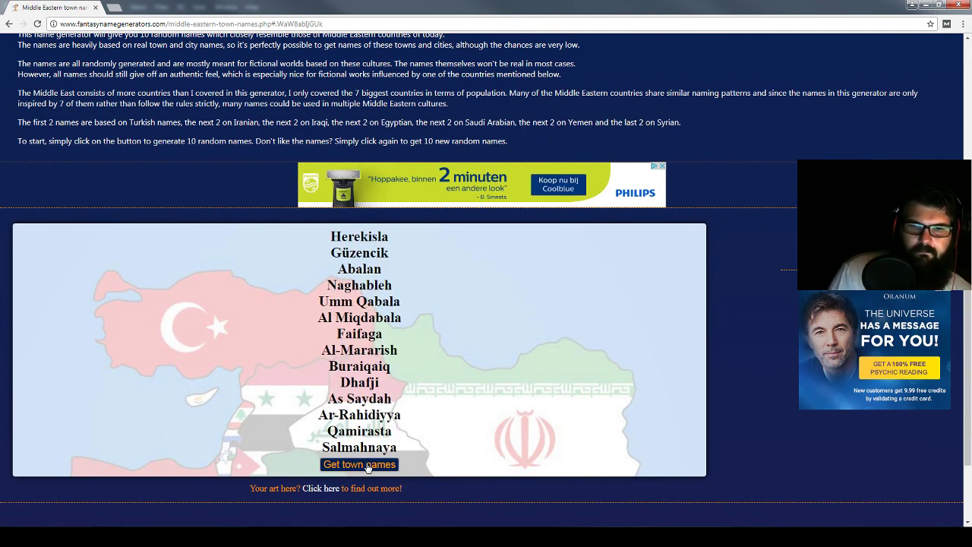
left_click(371, 466)
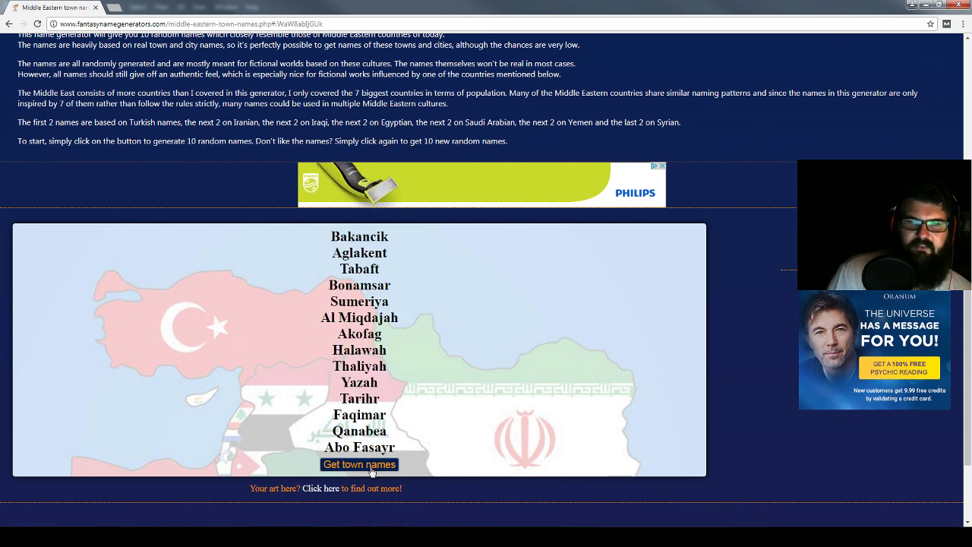
left_click(370, 469)
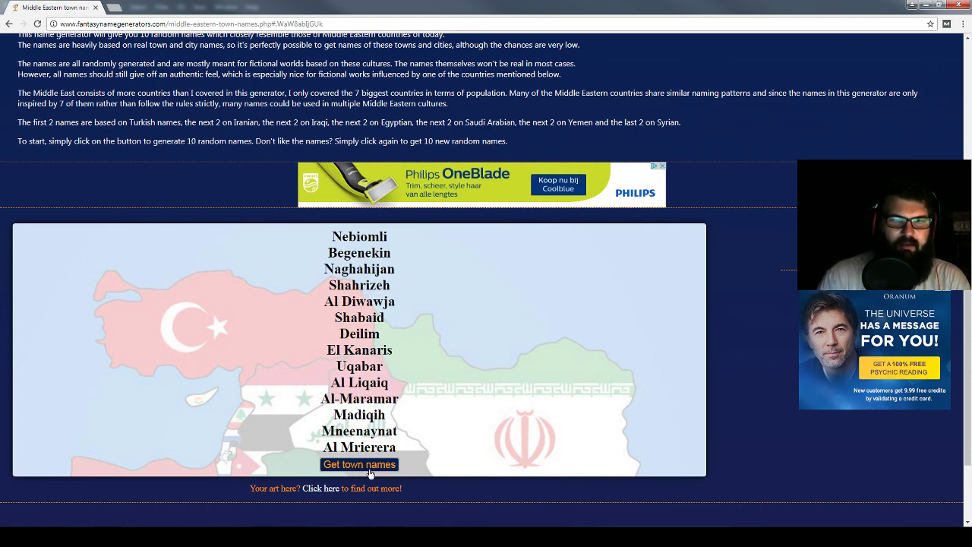
left_click(369, 469)
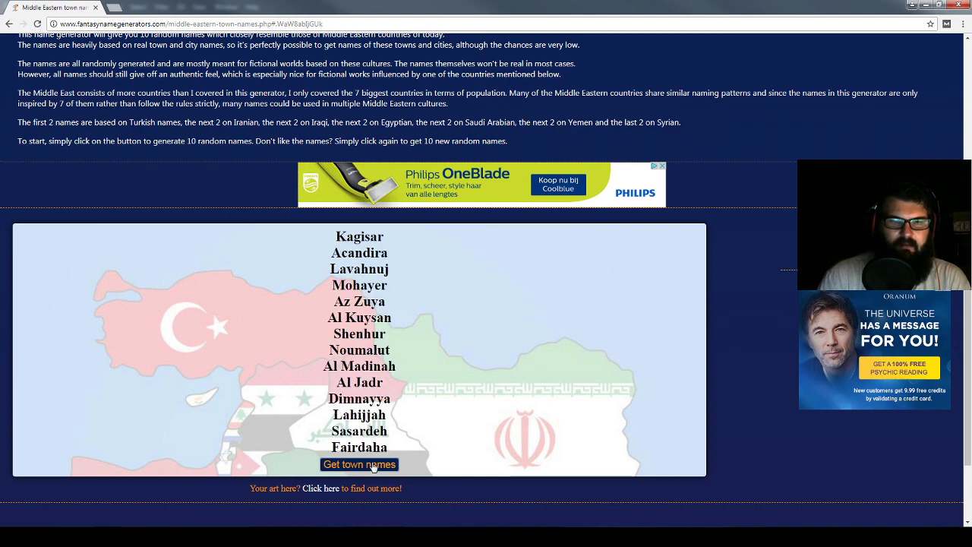
left_click(373, 467)
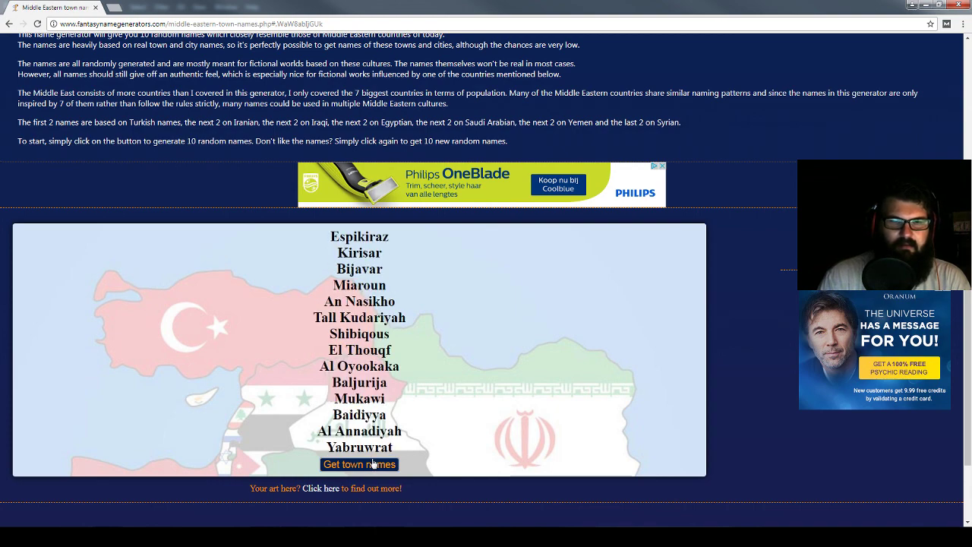
left_click(376, 468)
scroll(357, 379, "up", 4)
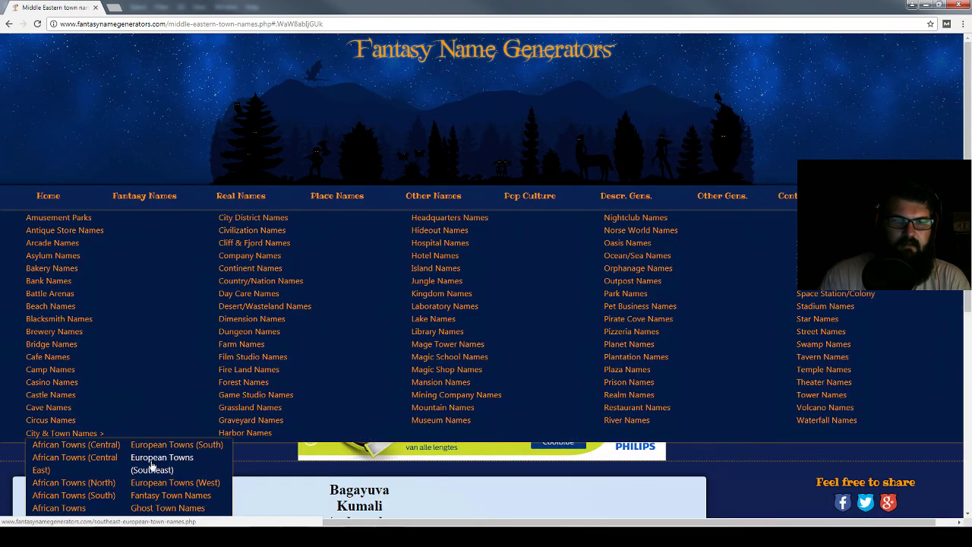
- Open the Southeast European town generator, generate a list, and select the name Relava
left_click(152, 465)
scroll(357, 418, "down", 3)
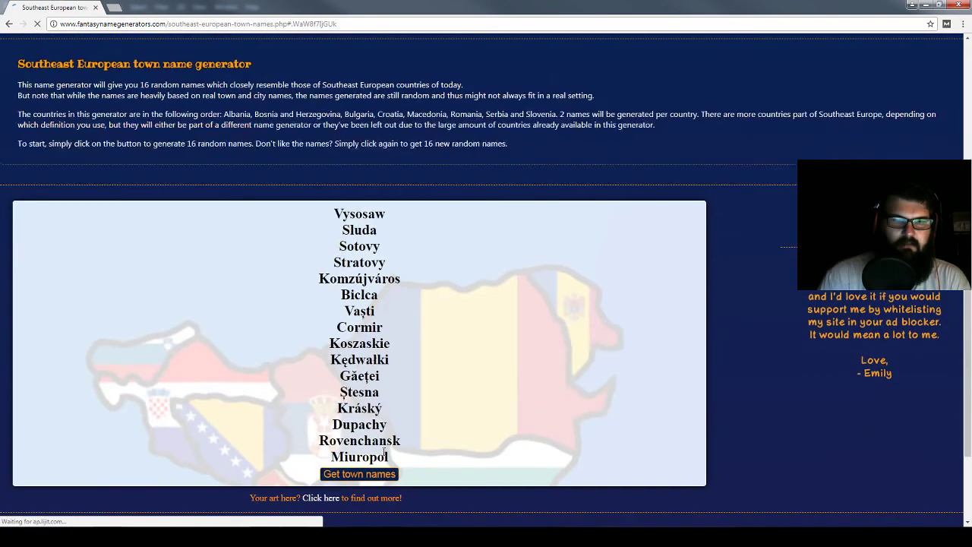
left_click(364, 495)
scroll(372, 455, "down", 3)
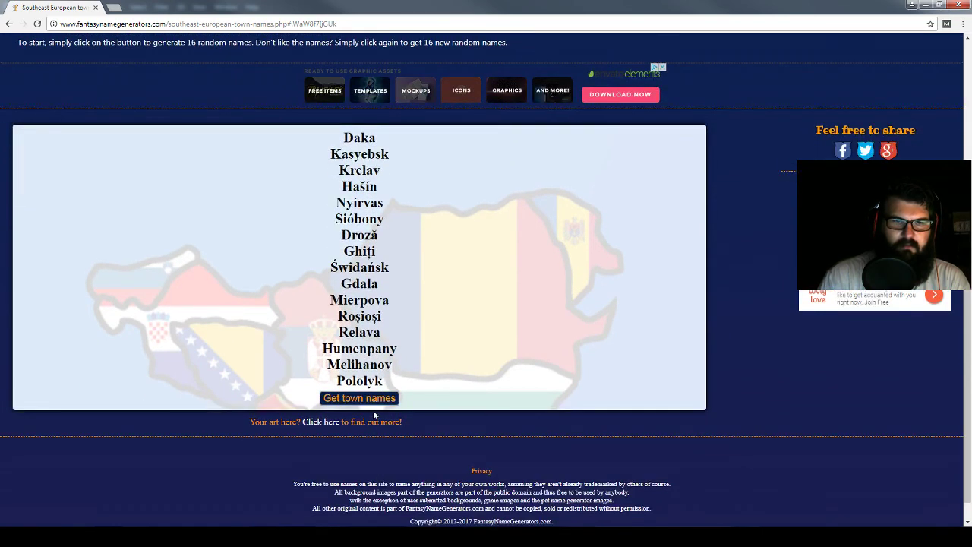
left_click_drag(386, 334, 343, 332)
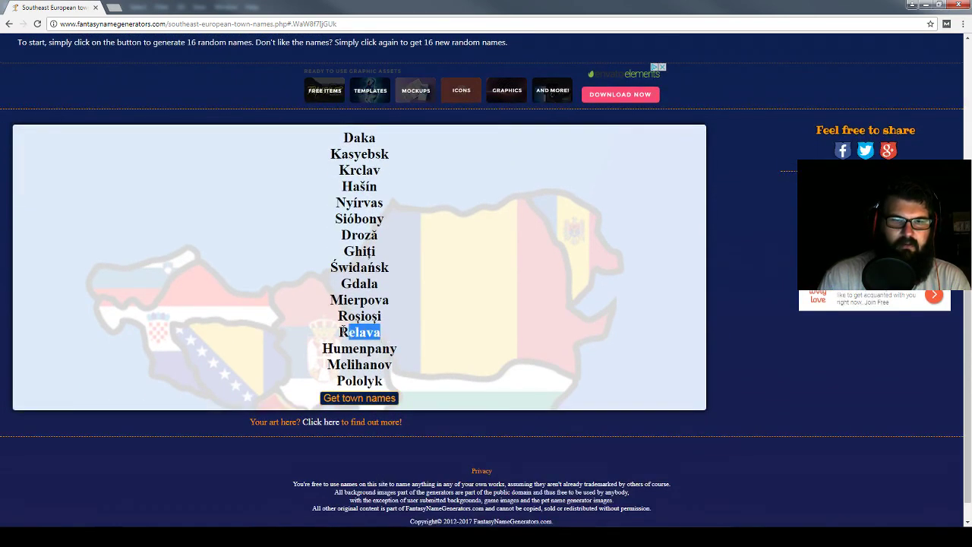
- Generate eight more batches of Southeast European town names
left_click(359, 401)
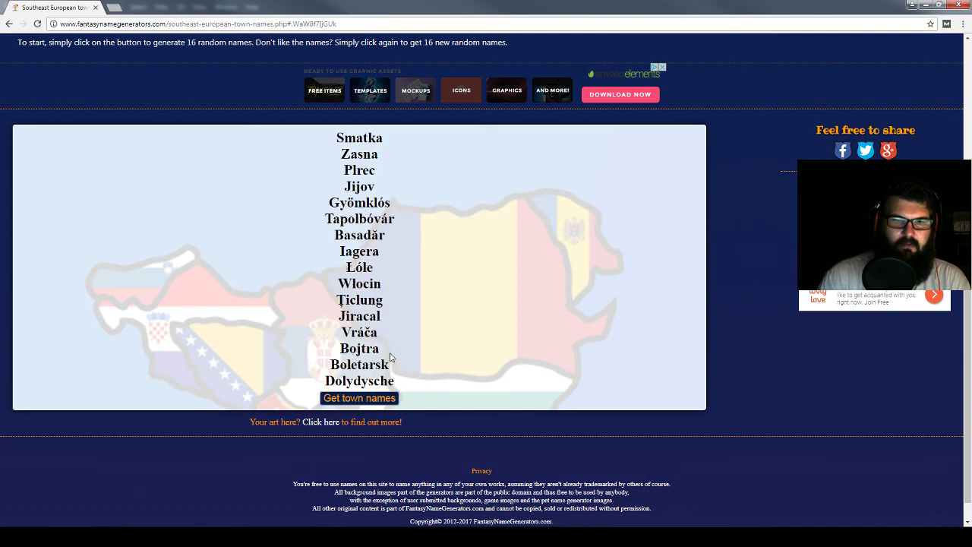
left_click(372, 401)
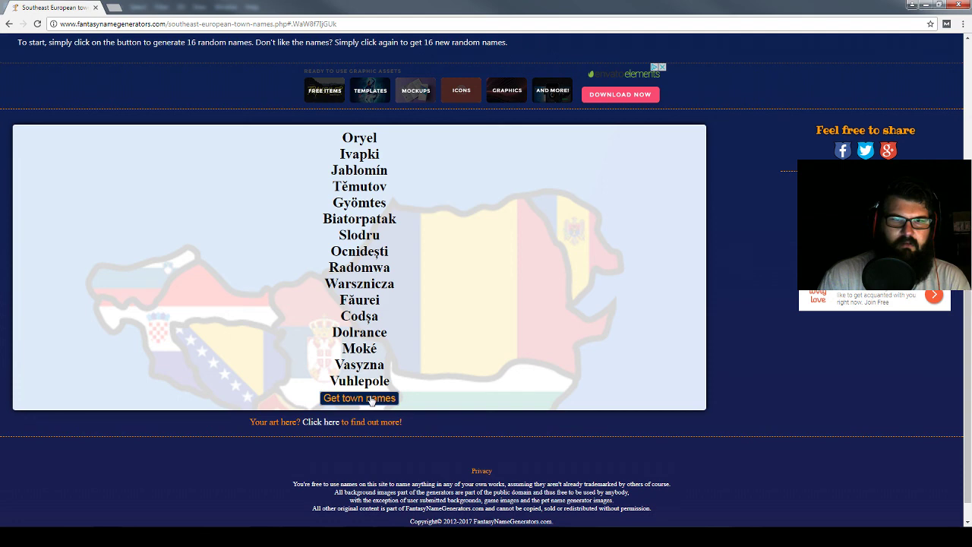
left_click(371, 400)
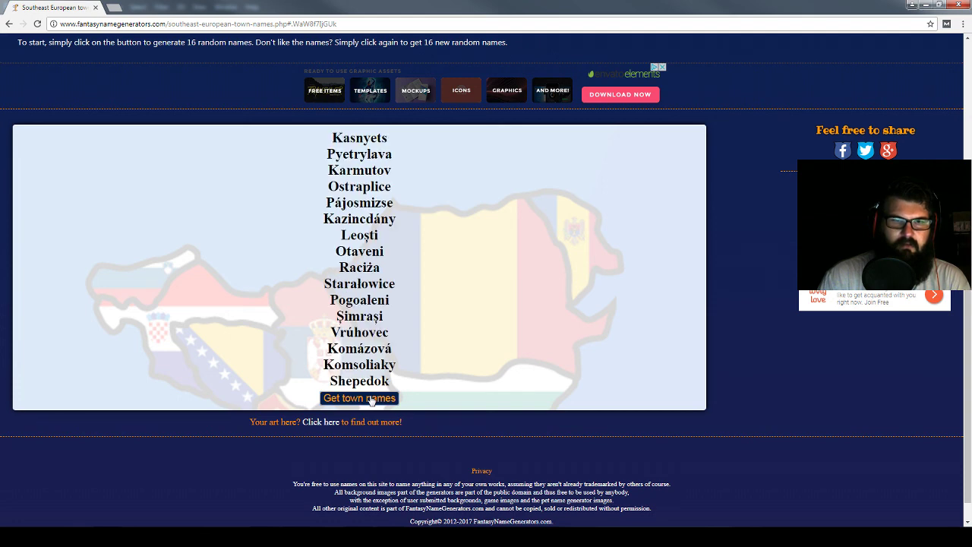
left_click(372, 400)
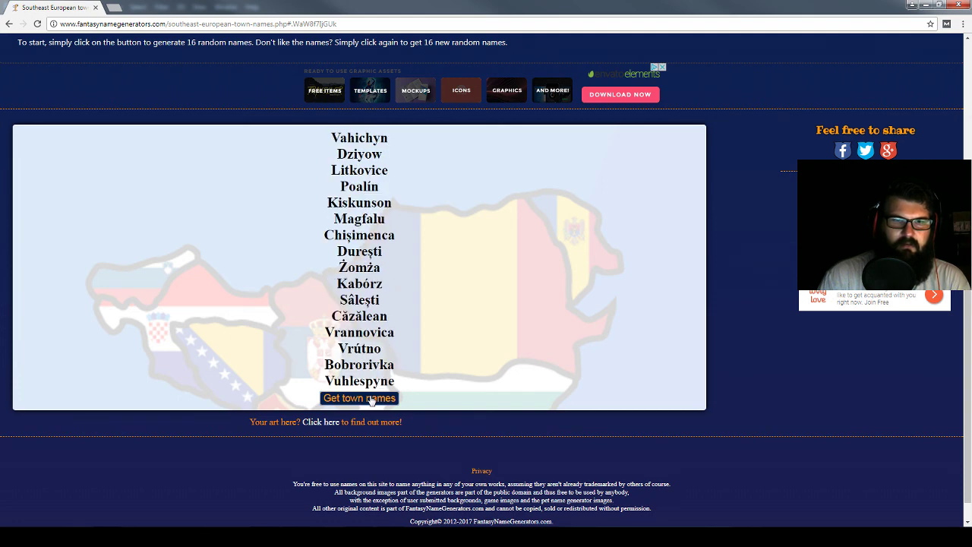
left_click(371, 401)
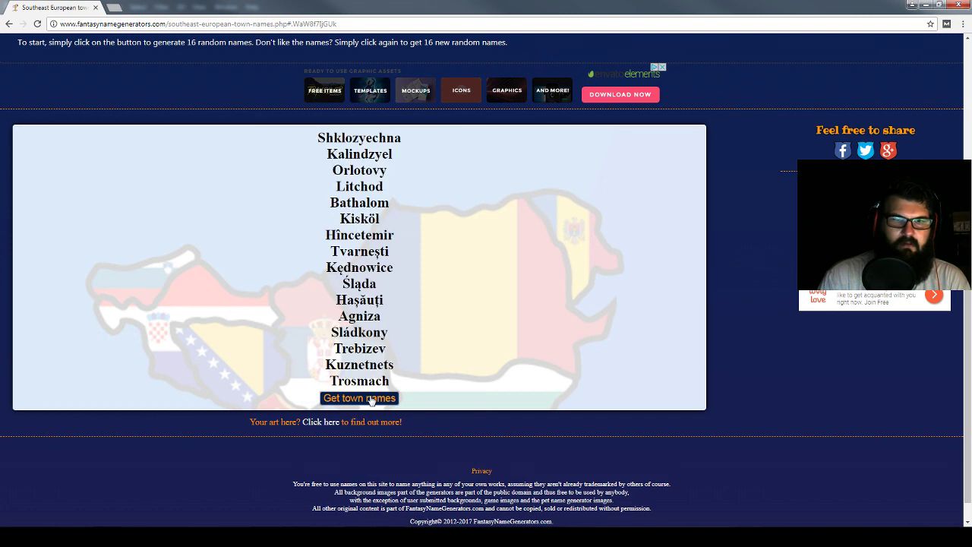
left_click(371, 400)
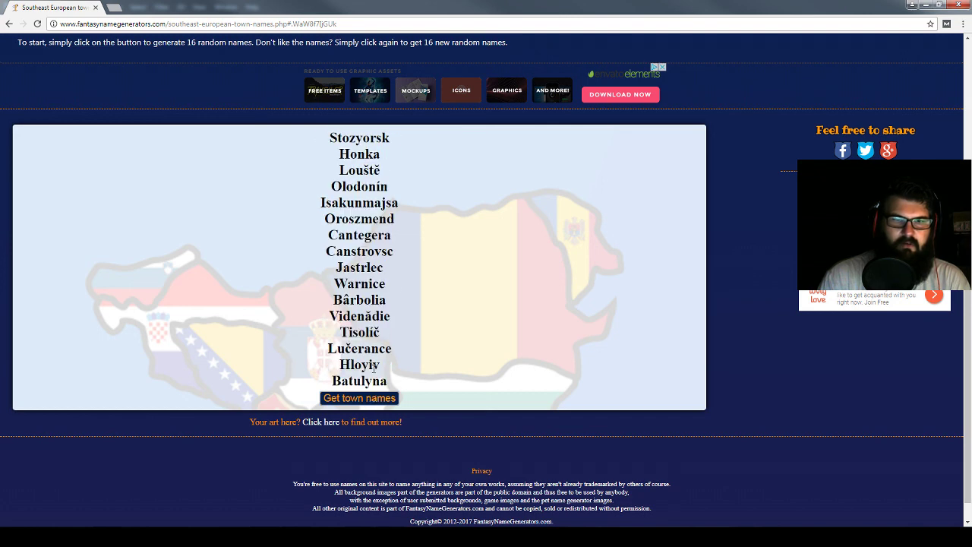
left_click(389, 400)
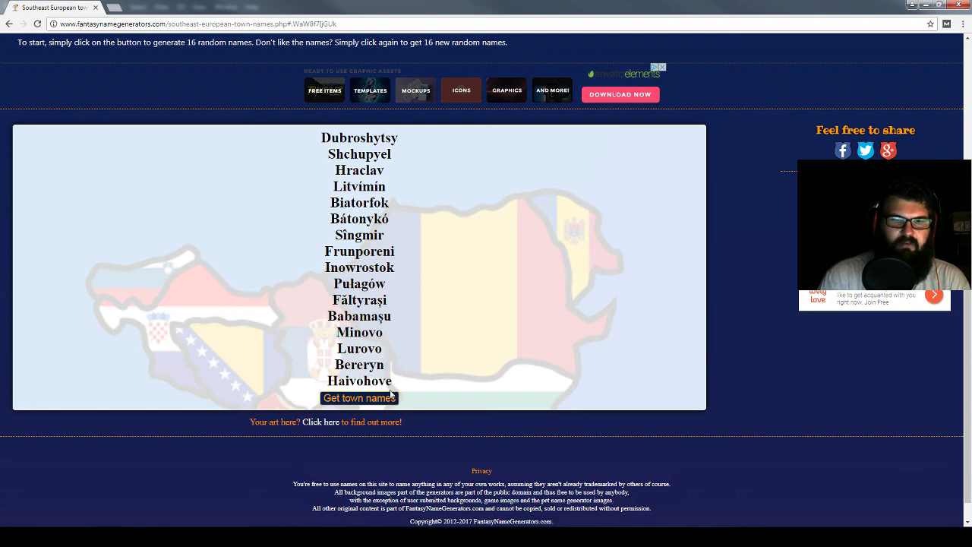
left_click(391, 395)
scroll(371, 240, "up", 4)
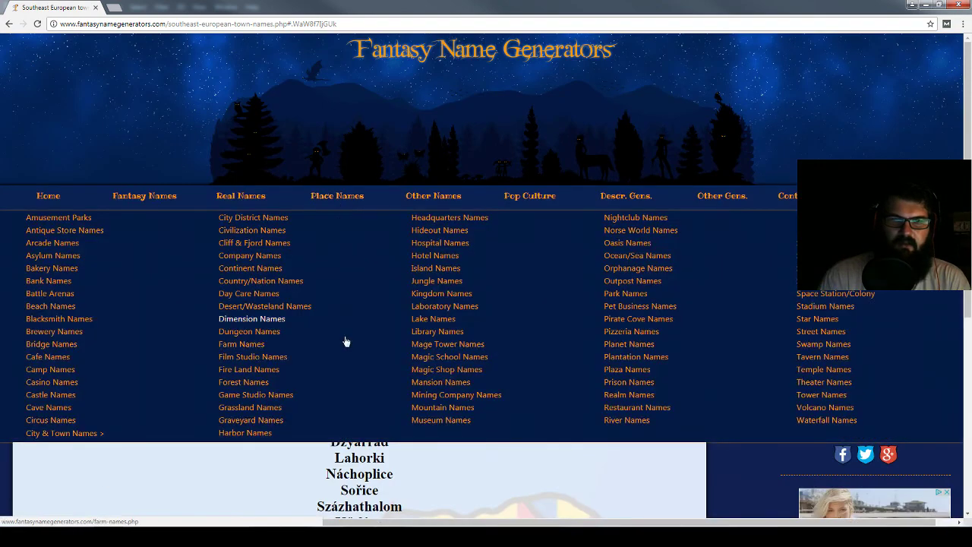
- Generate three batches of kingdom names and select 'Oxotha' from the Oxotha Dynasty entry
left_click(438, 295)
scroll(461, 319, "down", 3)
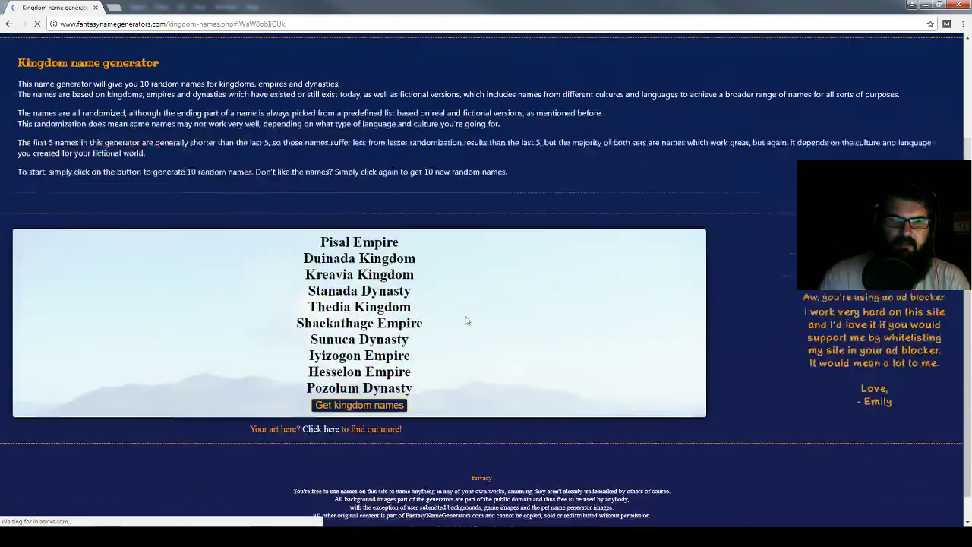
left_click(382, 398)
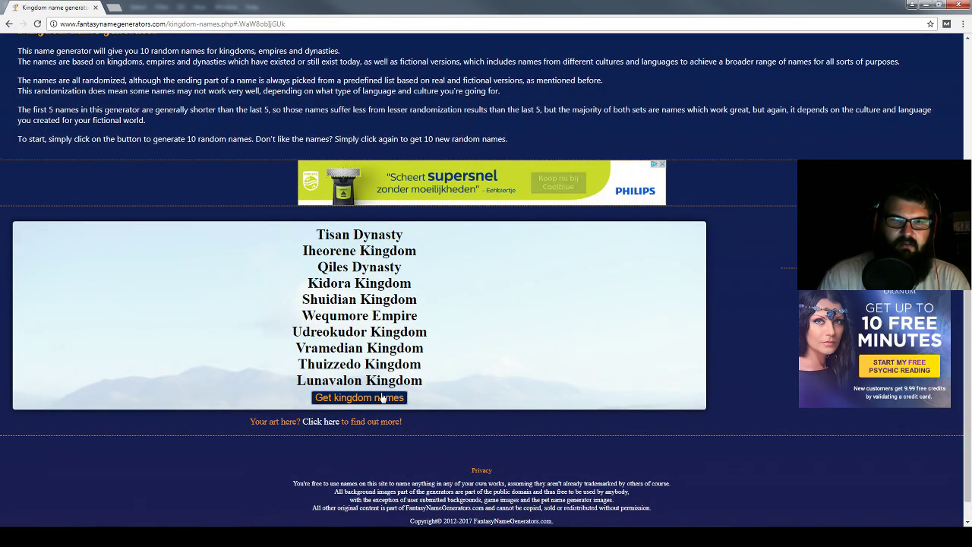
left_click(382, 398)
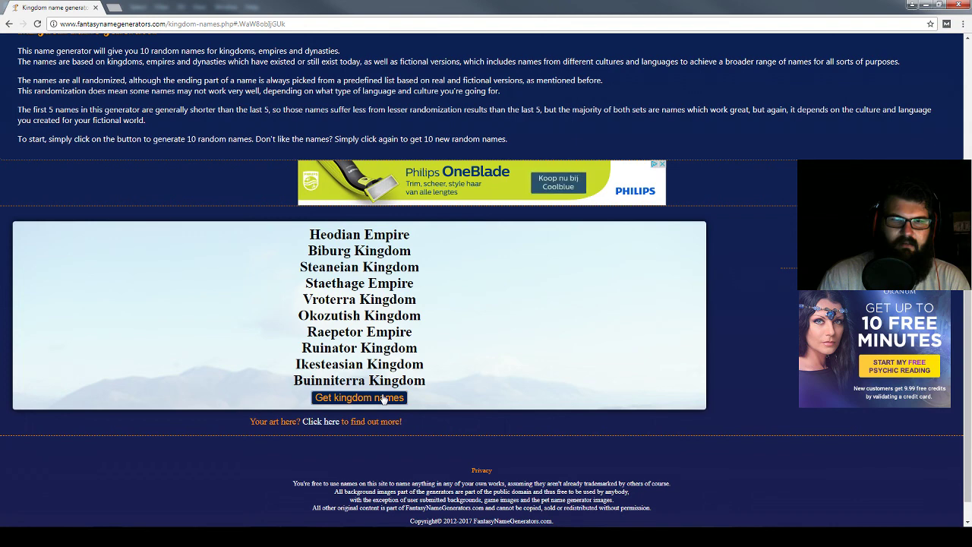
left_click(384, 399)
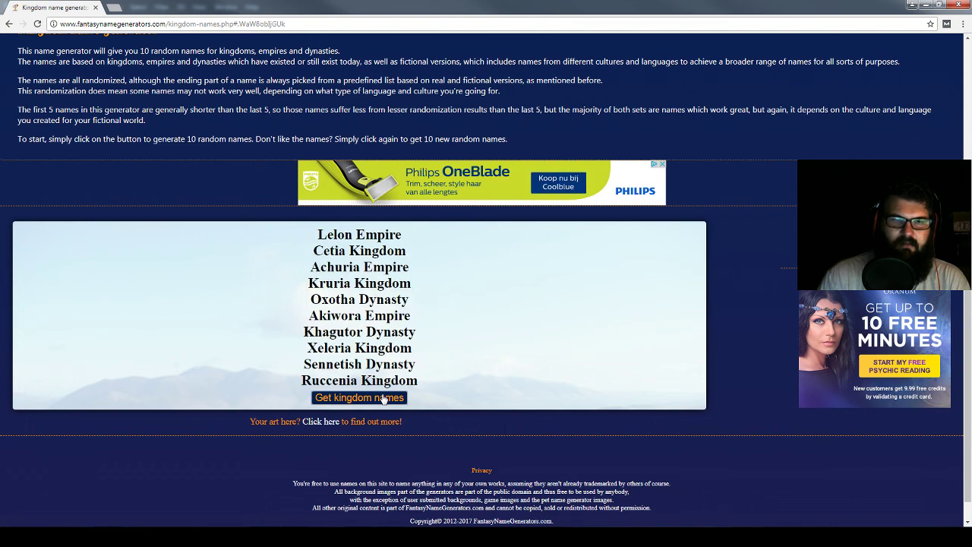
left_click_drag(311, 299, 357, 298)
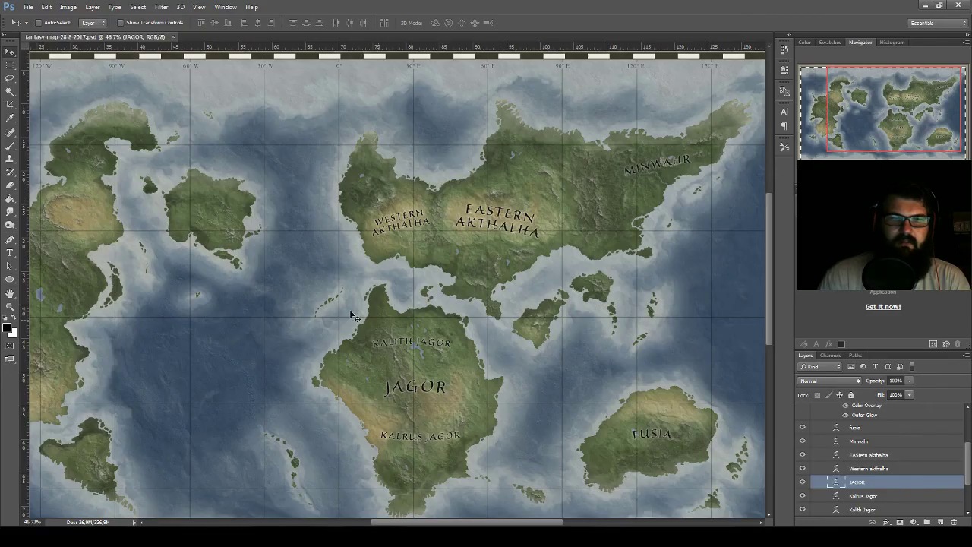
mouse_move(326, 370)
left_mouse_down()
mouse_move(273, 318)
mouse_move(420, 244)
left_mouse_up()
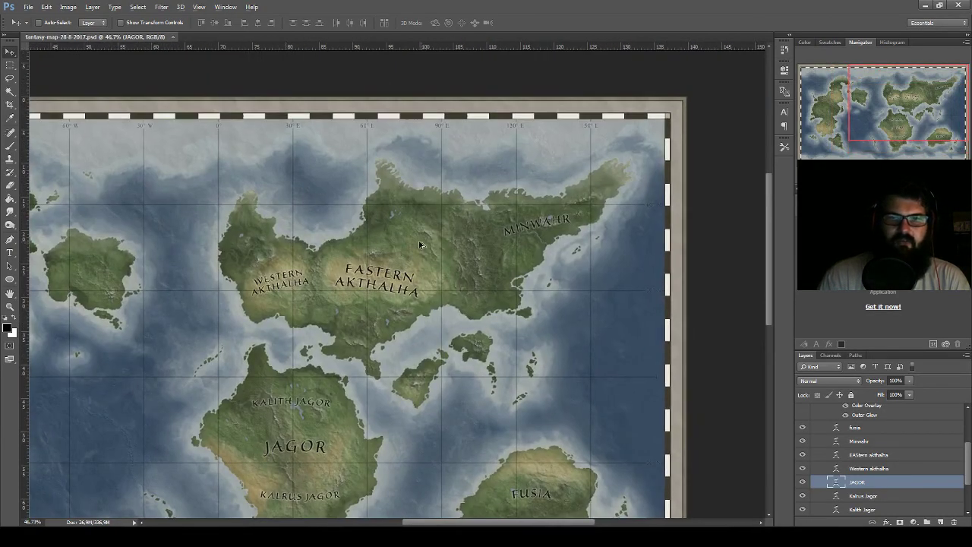
- Duplicate the Western akthalha label onto the northern land and retype it as Oxotha
scroll(420, 244, "up", 3)
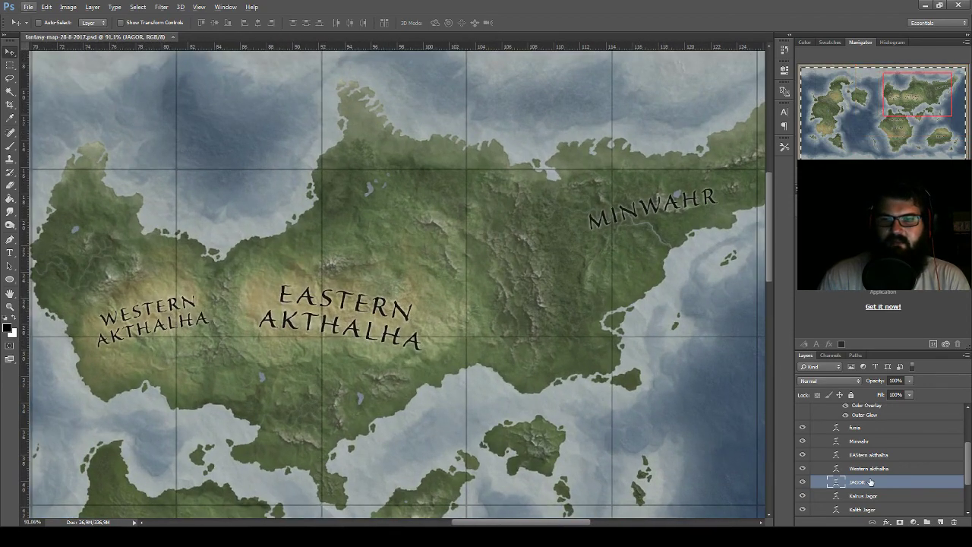
left_click(869, 469)
left_click_drag(363, 316, 621, 193)
double_click(838, 468)
type("Oxotha")
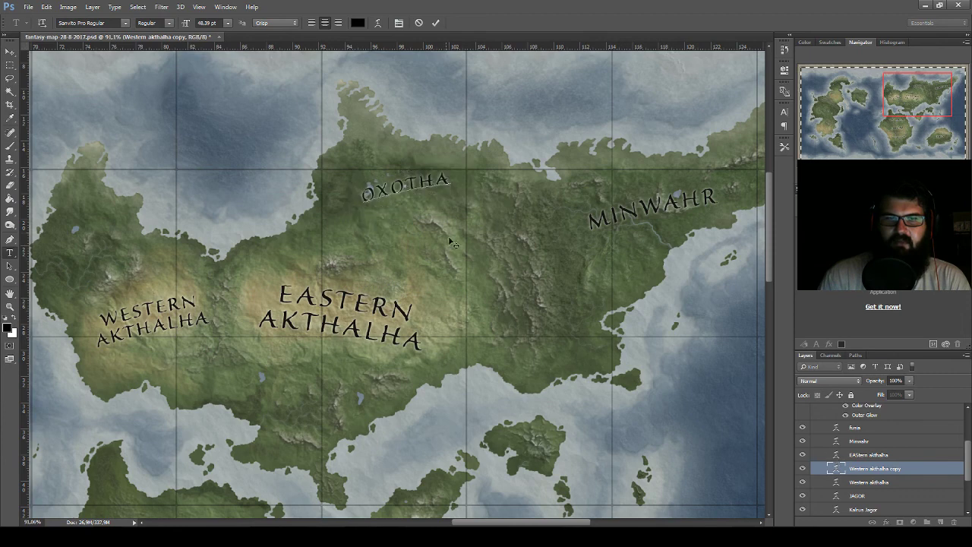
left_click(10, 51)
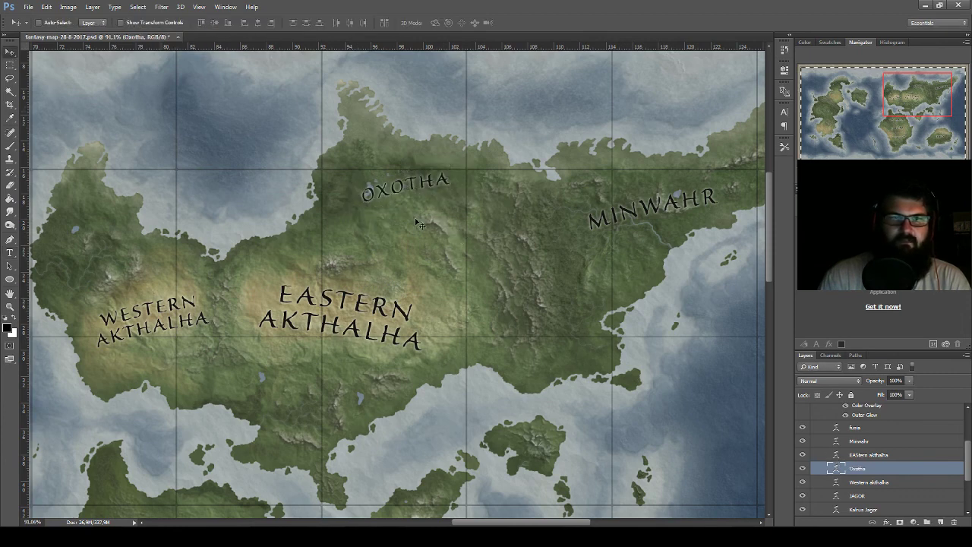
- Rotate the OXOTHA label along the northern coast and nudge it upward
key("ctrl+t")
mouse_move(481, 159)
left_mouse_down()
mouse_move(485, 180)
mouse_move(474, 184)
left_mouse_up()
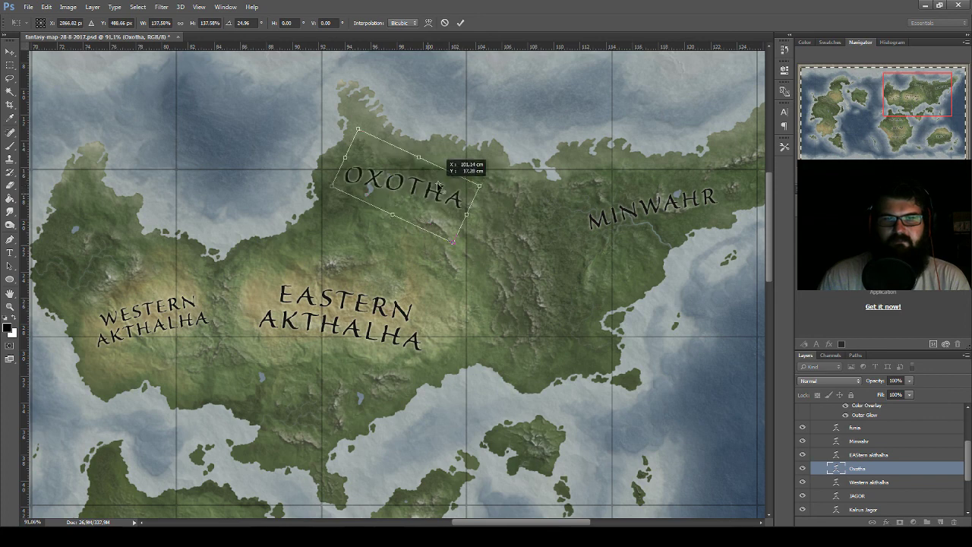
left_click_drag(435, 199, 462, 168)
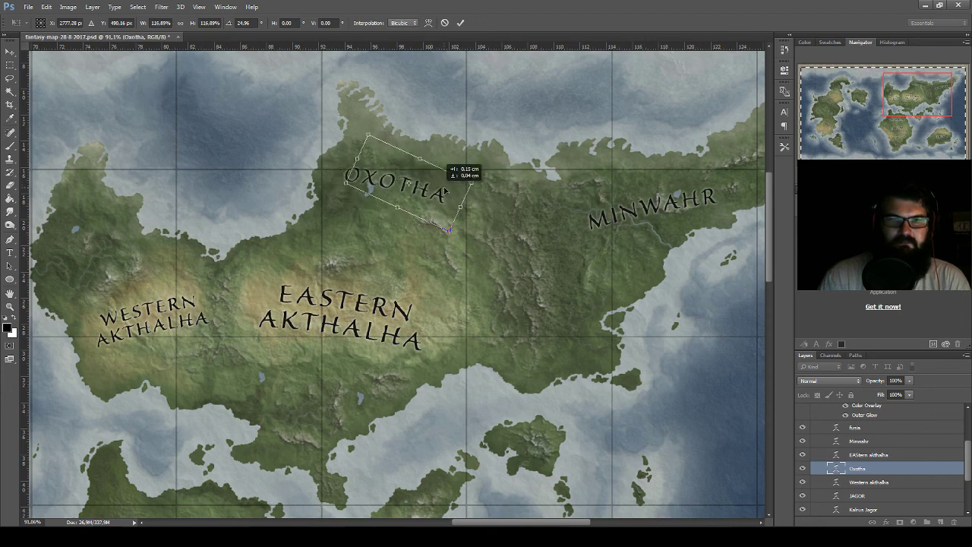
key("Return")
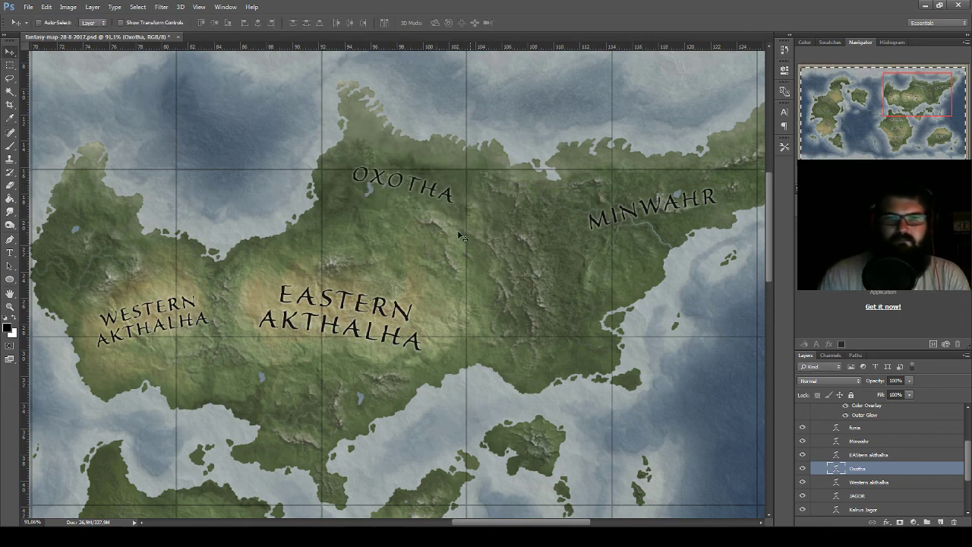
- Try a text-warp arc on OXOTHA, then discard it and return to the Move tool
double_click(836, 468)
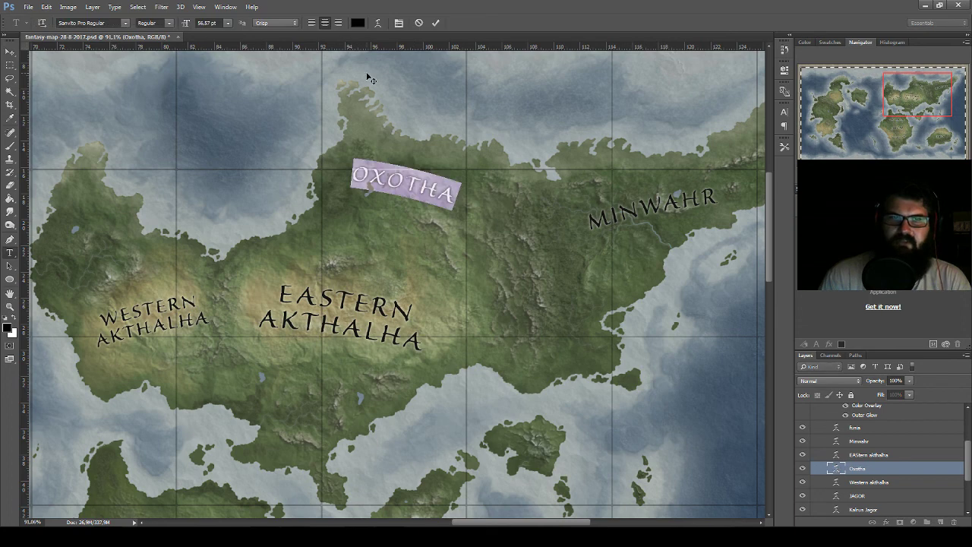
left_click(379, 23)
left_click_drag(517, 207, 511, 201)
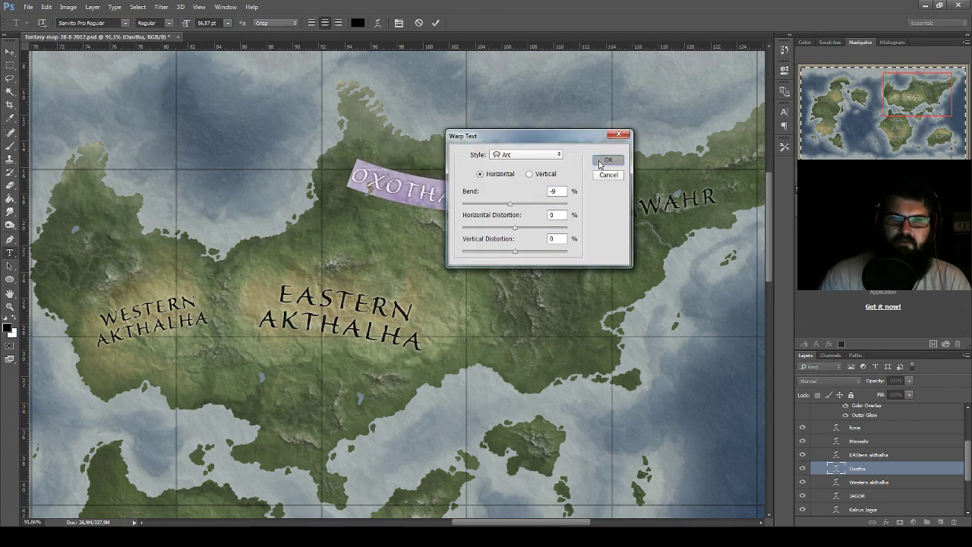
left_click(609, 160)
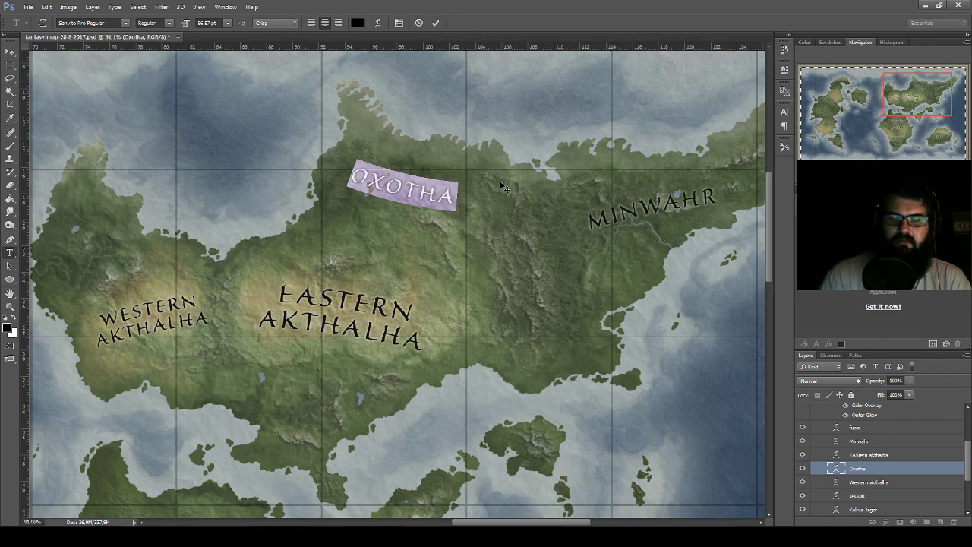
key("BackSpace")
key("ctrl+Return")
key("v")
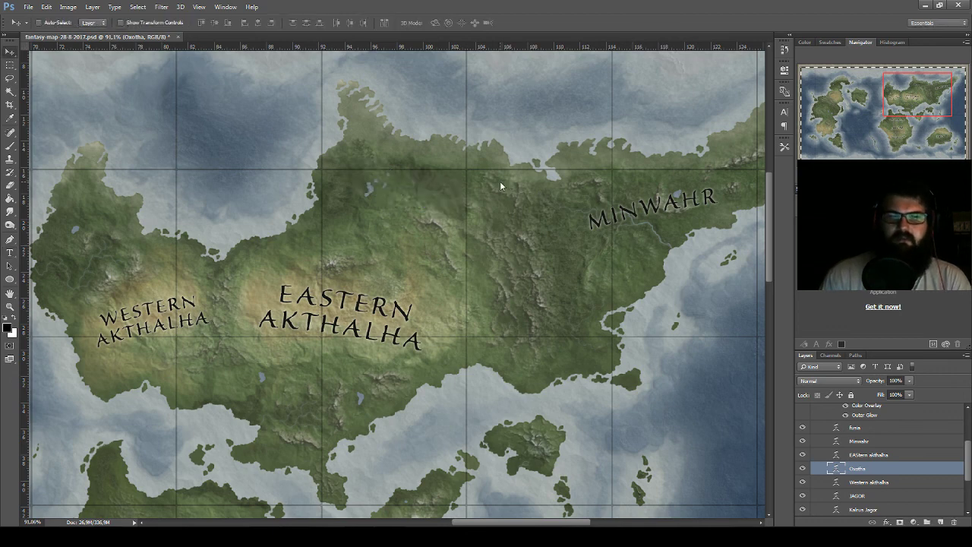
- Warp the OXOTHA label with the Arc style at a -5 bend
key("ctrl+t")
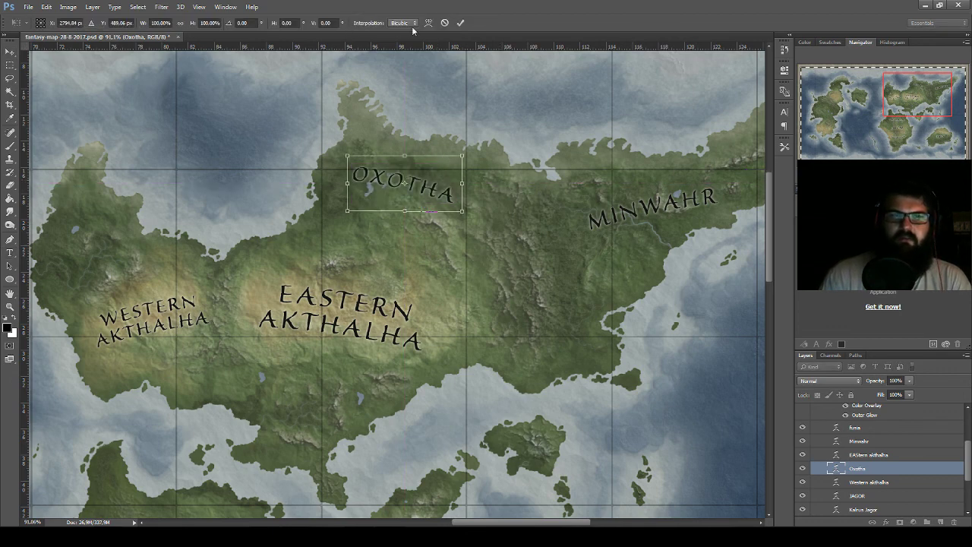
left_click(428, 23)
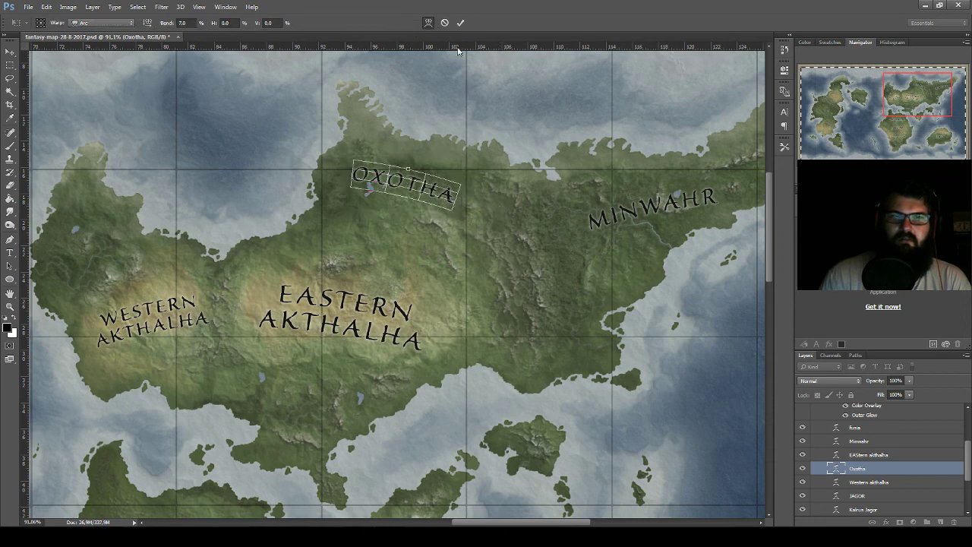
left_click(99, 23)
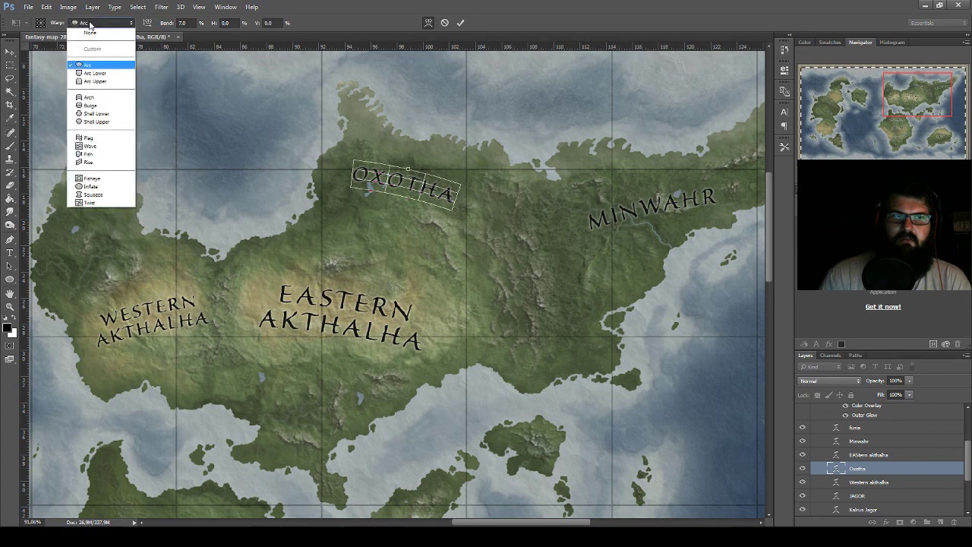
left_click(91, 25)
left_click(186, 22)
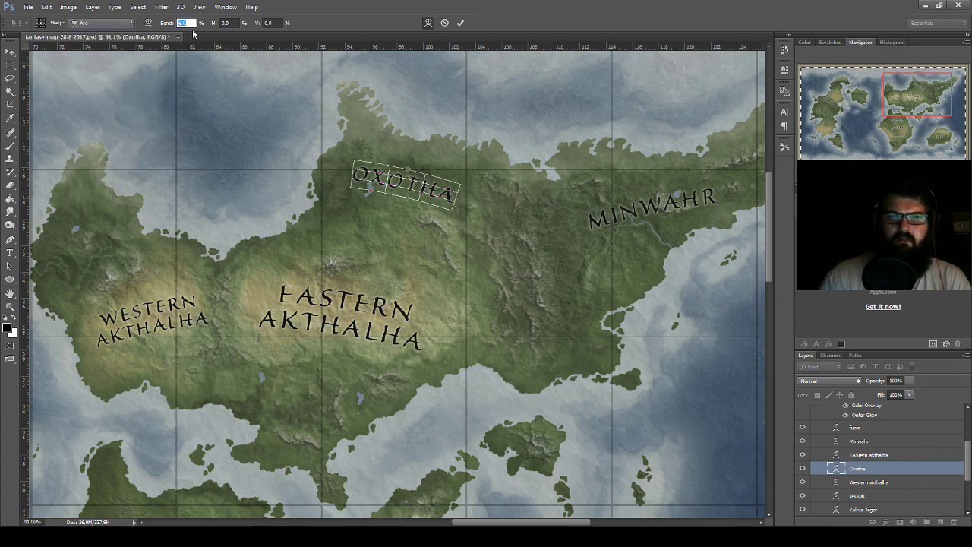
type("5")
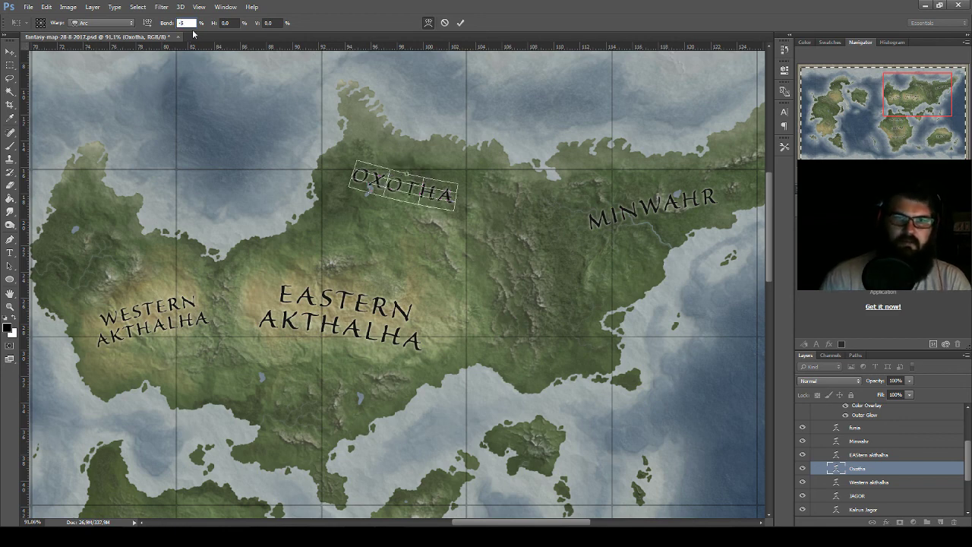
type("v")
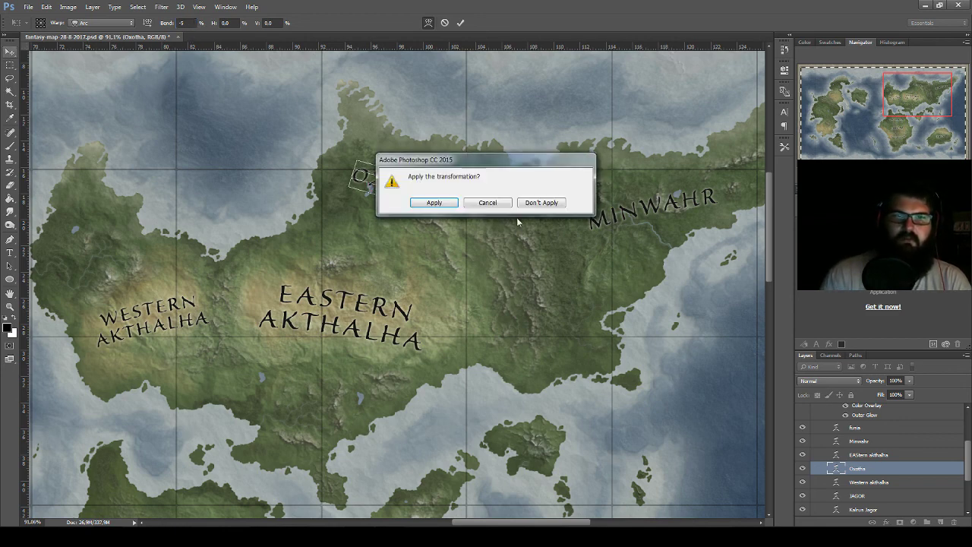
left_click(434, 203)
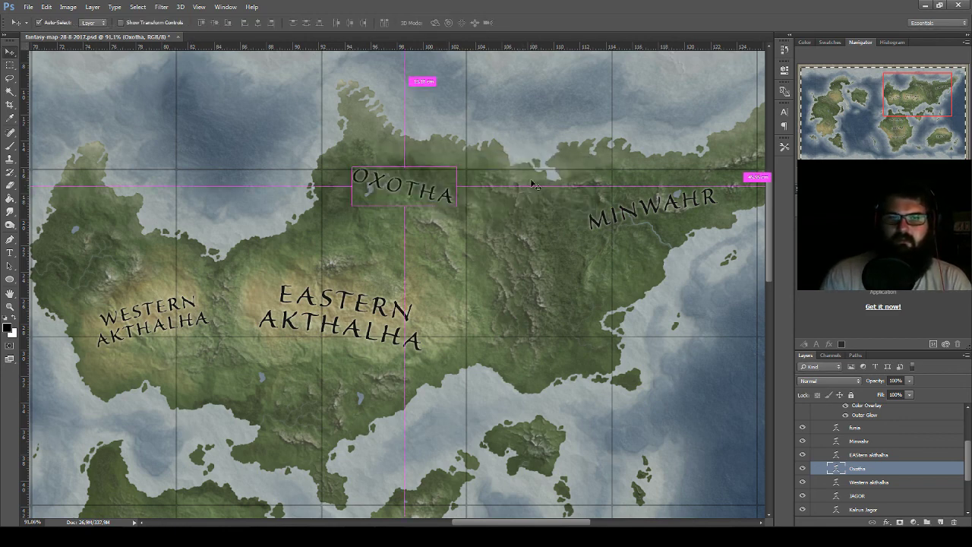
- Commit the OXOTHA transform and zoom out to review the curved label
key("ctrl+t")
key("Return")
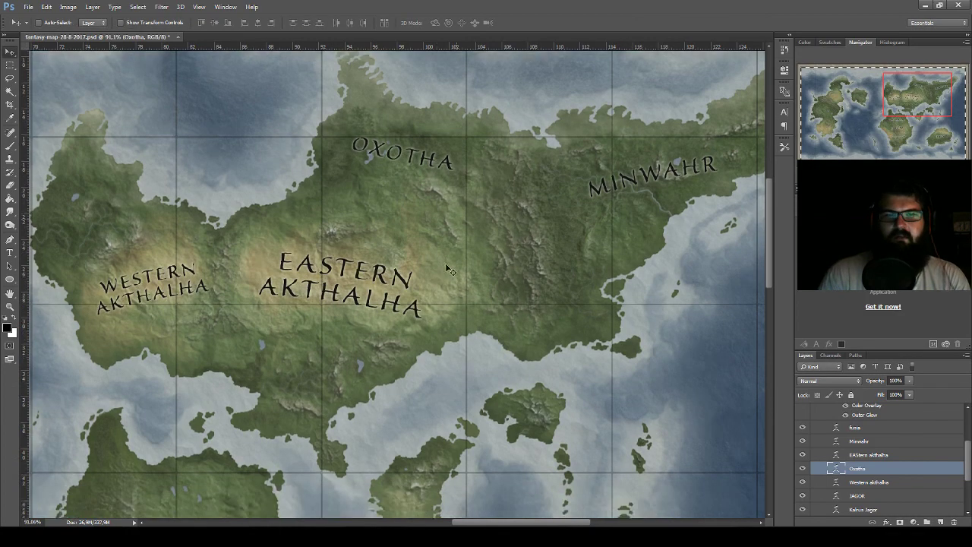
scroll(424, 298, "down", 4)
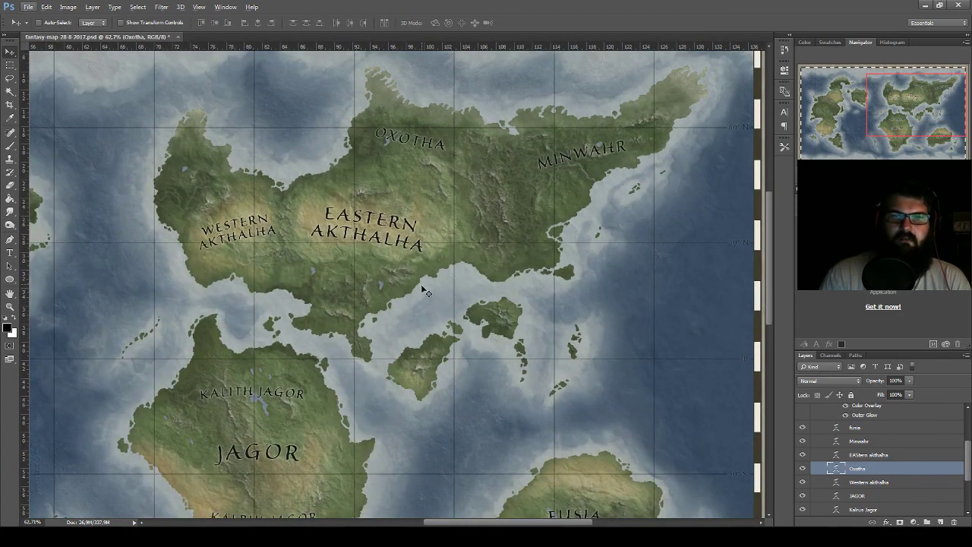
scroll(435, 284, "down", 1)
scroll(426, 296, "down", 2)
scroll(417, 331, "down", 2)
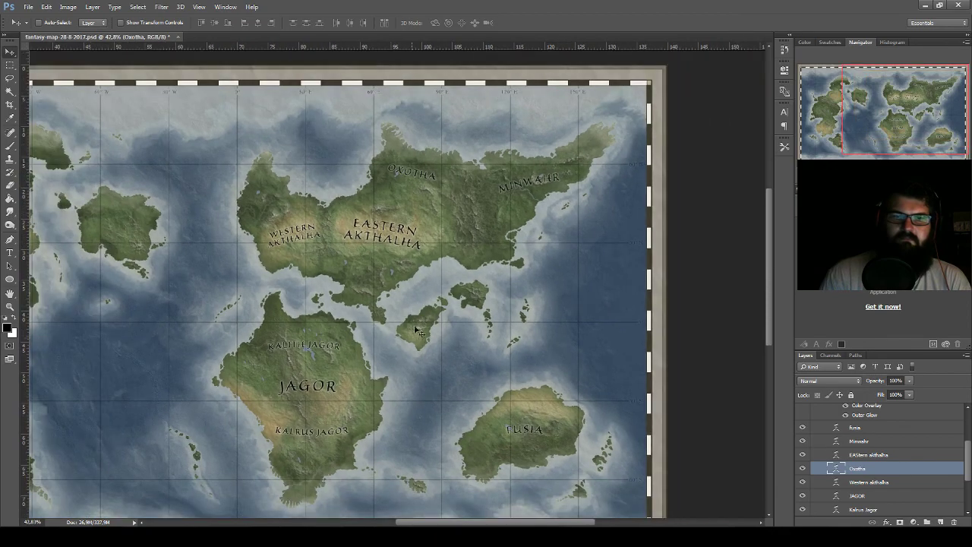
- Generate three more kingdom name batches, then return to the map and pan to the western continent
left_click(354, 486)
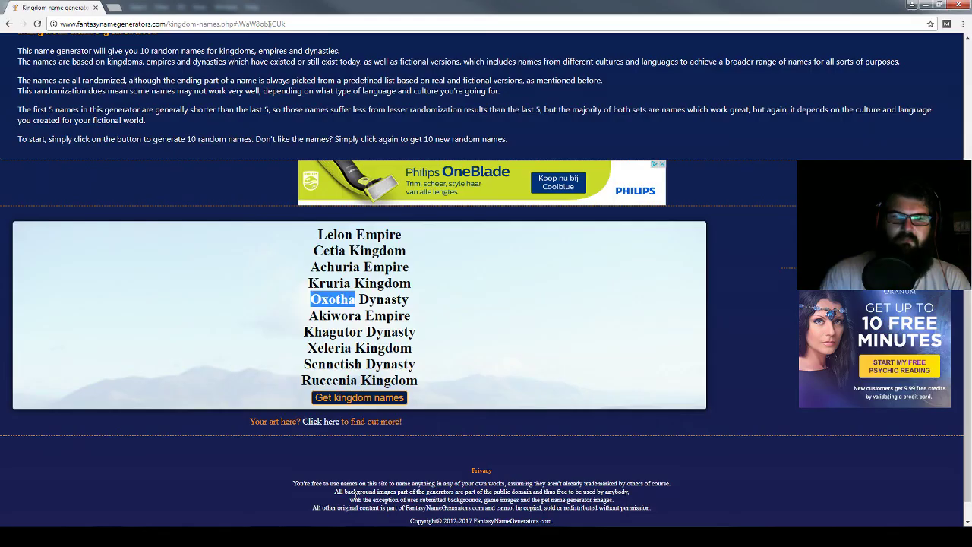
left_click(361, 399)
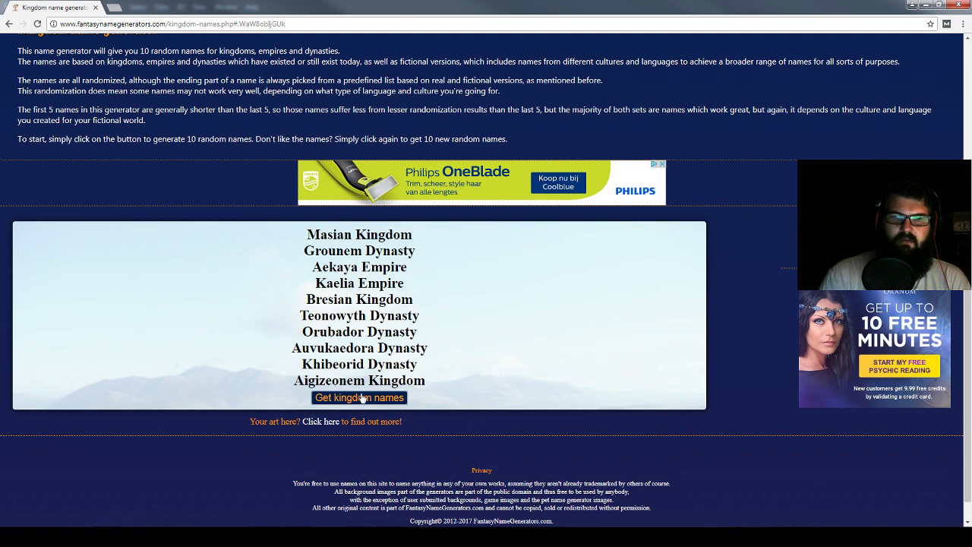
left_click(362, 400)
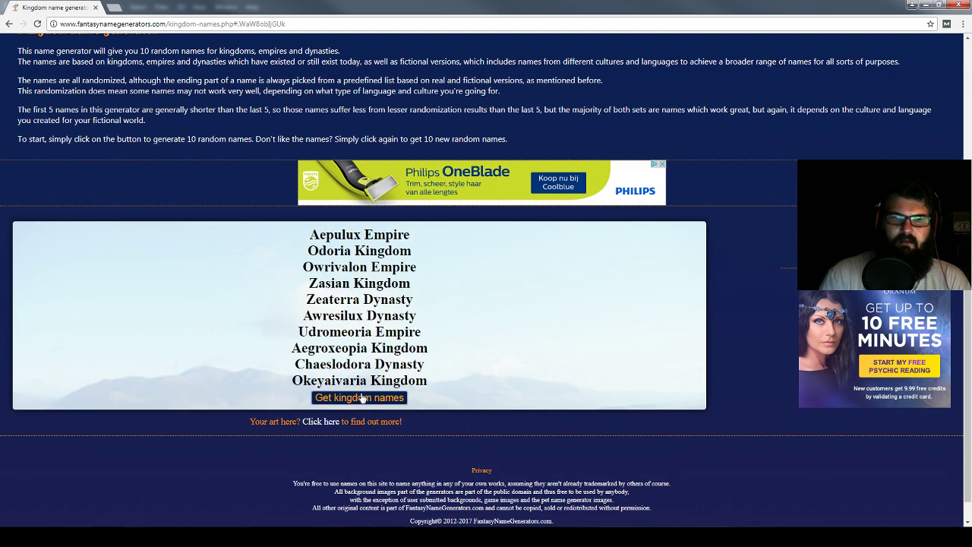
left_click(362, 400)
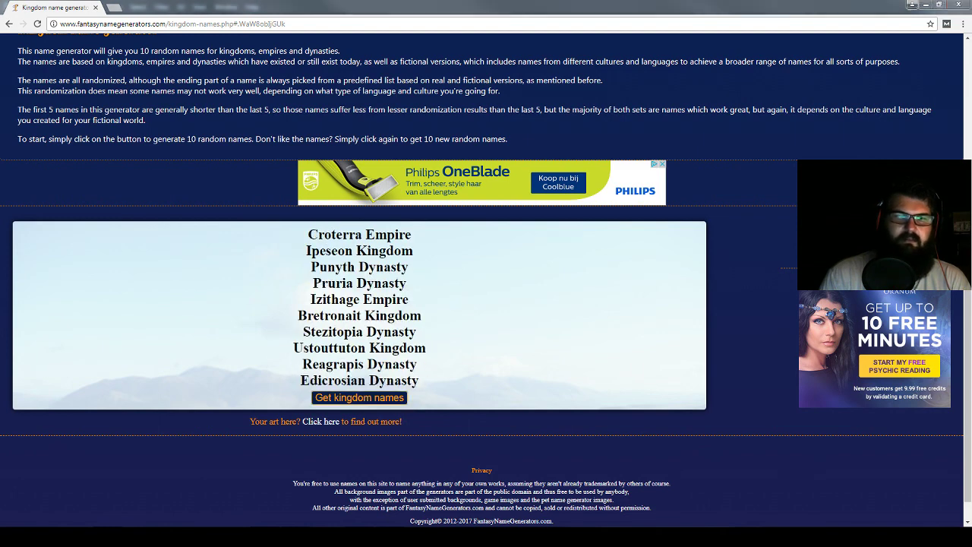
key("alt+Tab")
mouse_move(395, 360)
left_mouse_down()
mouse_move(552, 321)
mouse_move(424, 326)
left_mouse_up()
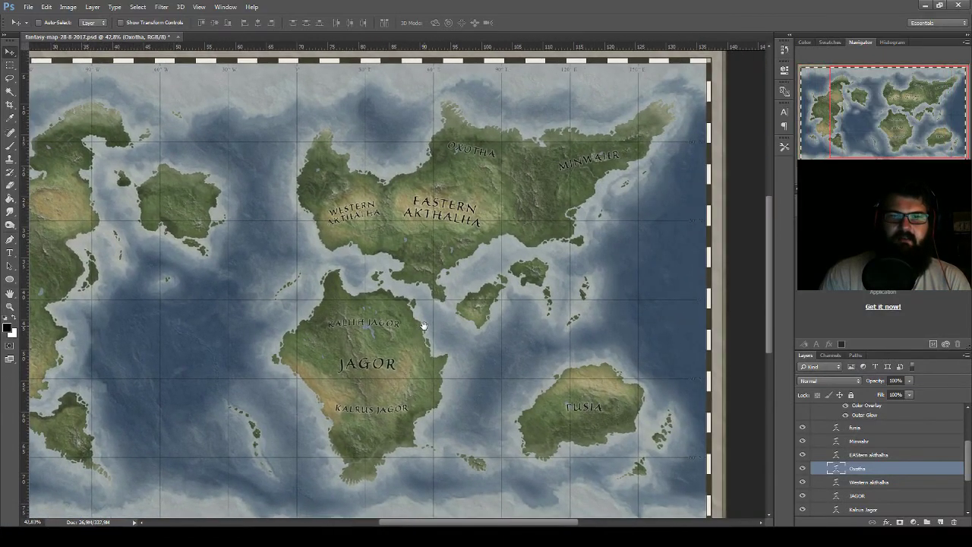
- Duplicate the OXOTHA label southward and retype the copy as ZESIA
scroll(411, 312, "up", 1)
scroll(448, 288, "up", 1)
scroll(488, 257, "up", 1)
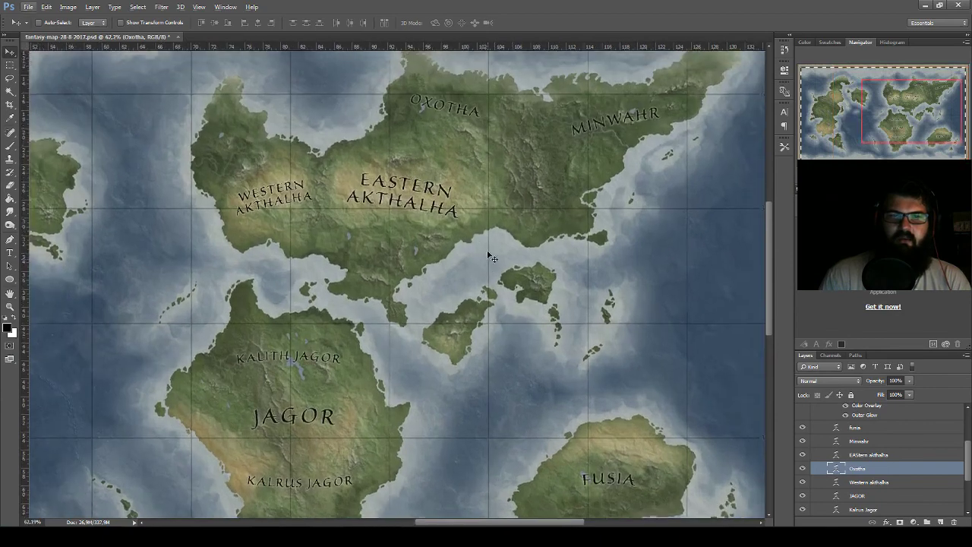
scroll(448, 166, "up", 1)
mouse_move(453, 136)
left_mouse_down()
mouse_move(387, 296)
mouse_move(384, 280)
left_mouse_up()
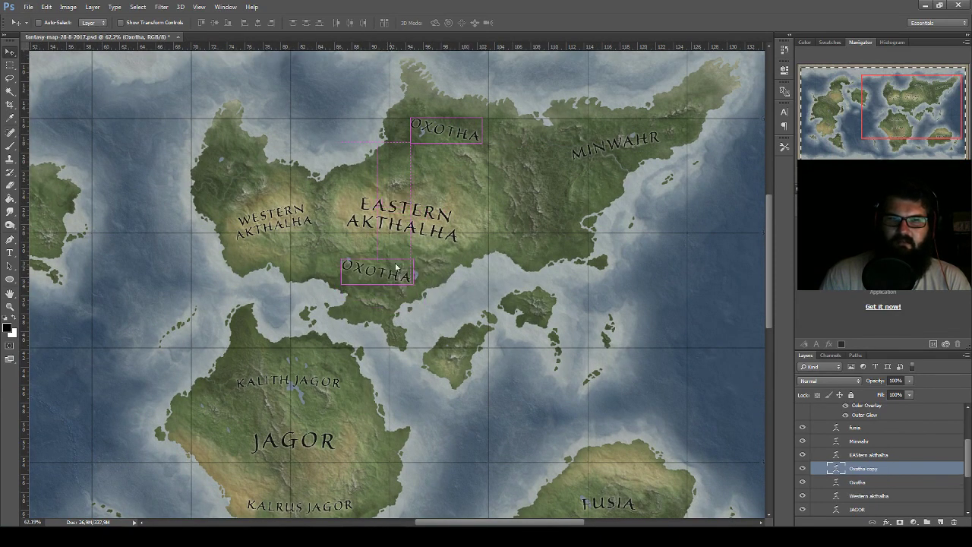
scroll(415, 243, "up", 4)
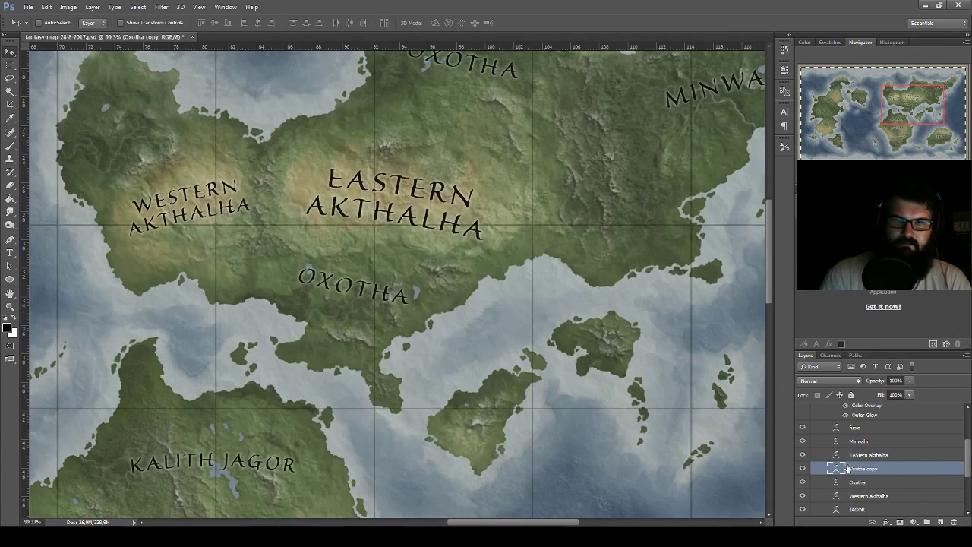
double_click(836, 469)
type("Zes")
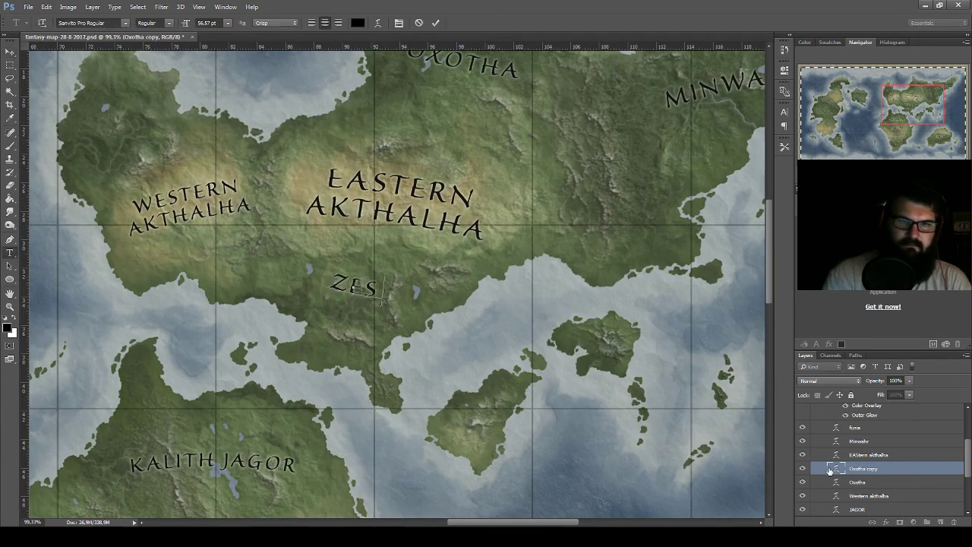
type("ian")
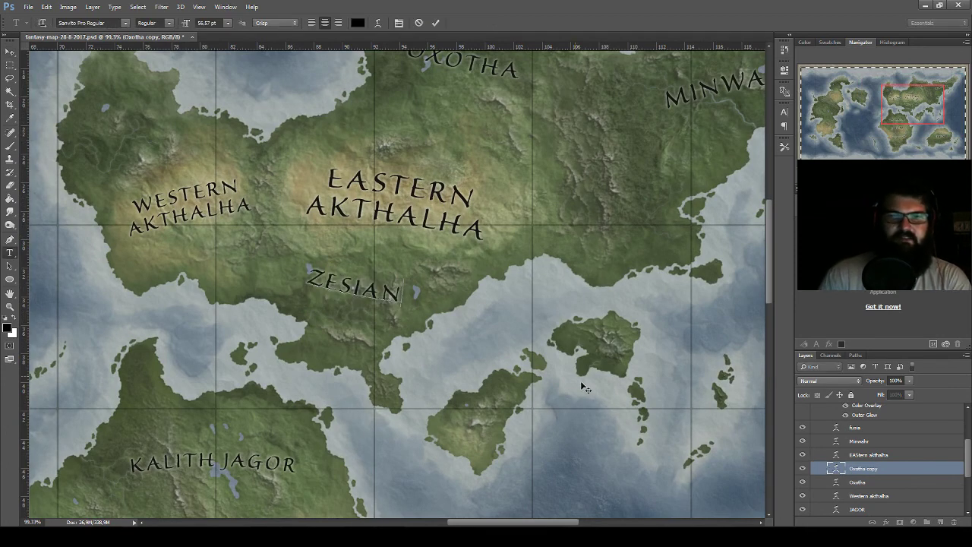
key("BackSpace")
key("ctrl+a")
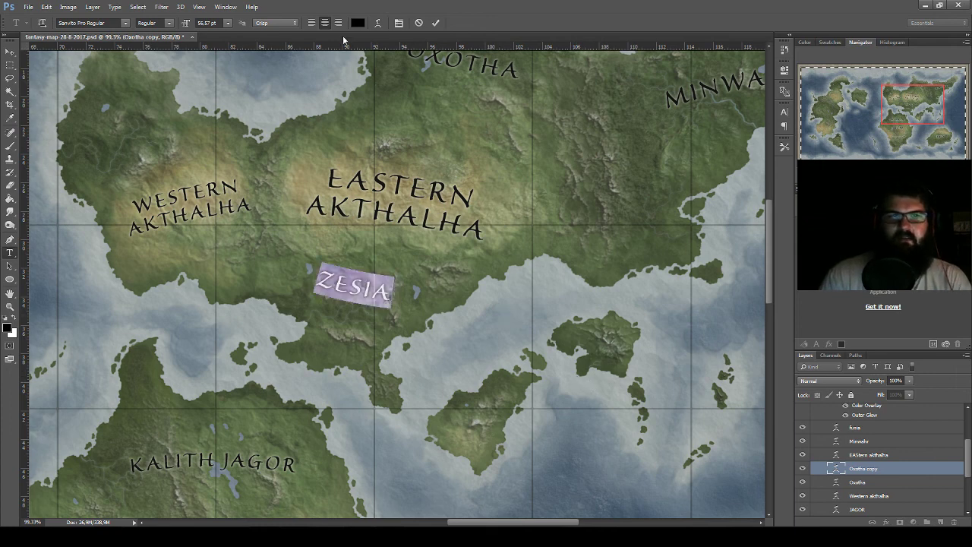
- Give ZESIA a gentle Arc text warp and nudge it lower on the peninsula
left_click(377, 23)
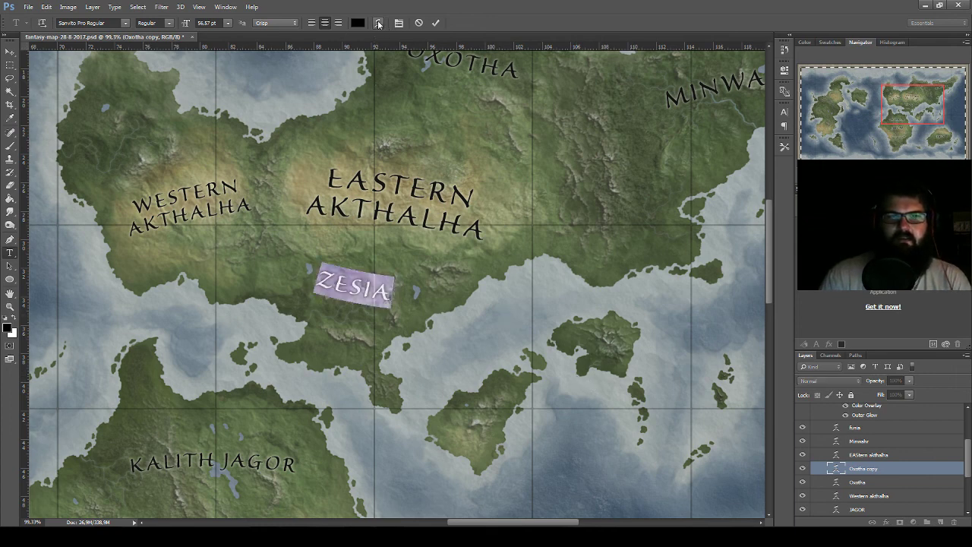
left_click_drag(513, 206, 519, 206)
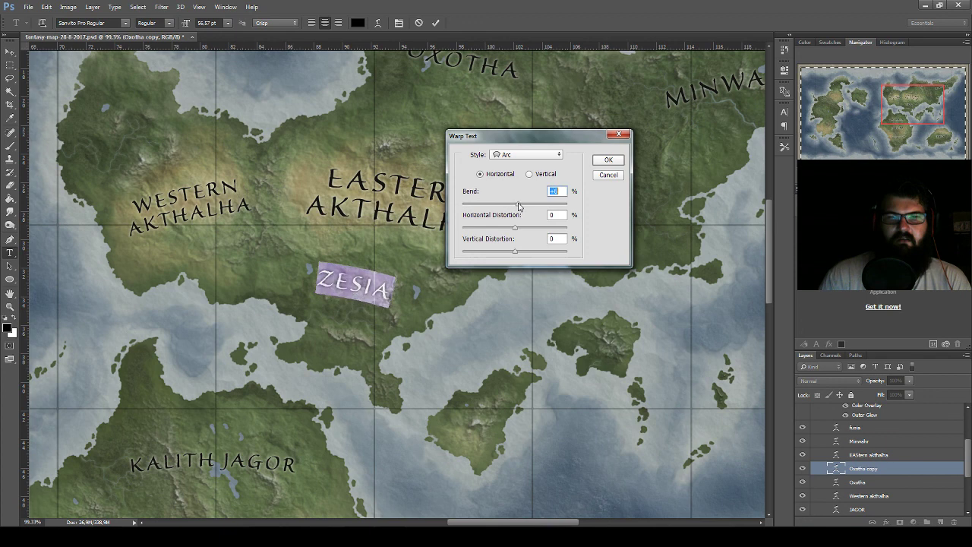
left_click(608, 159)
key("ctrl+Return")
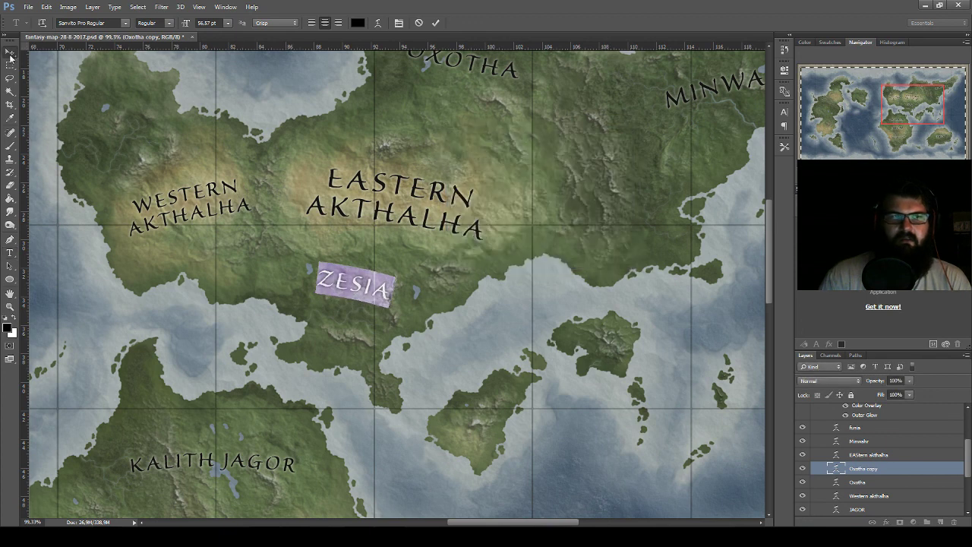
mouse_move(352, 282)
left_mouse_down()
mouse_move(352, 296)
mouse_move(374, 297)
left_mouse_up()
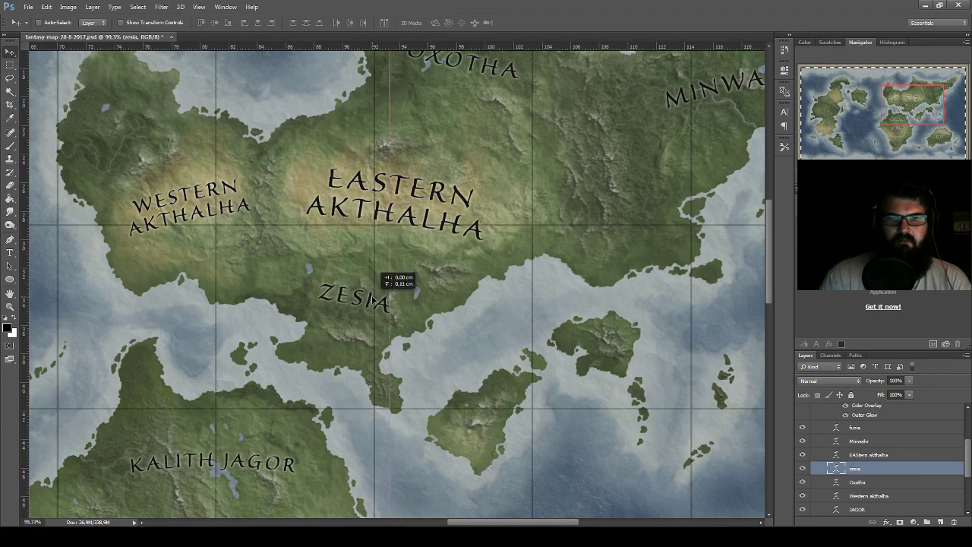
- Pan the view to the eastern continents and save the map file
scroll(618, 239, "down", 3)
scroll(618, 239, "down", 2)
scroll(617, 239, "down", 2)
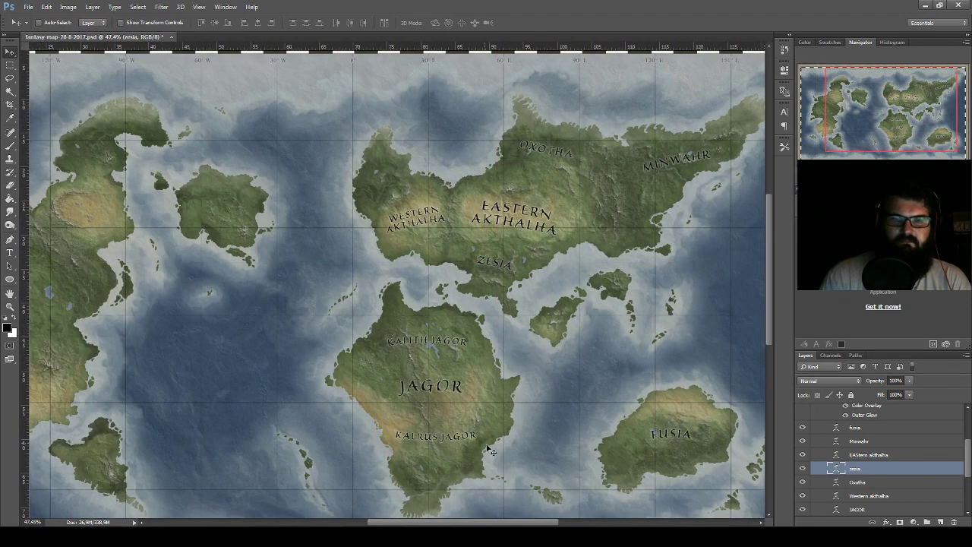
mouse_move(381, 375)
left_mouse_down()
mouse_move(475, 365)
mouse_move(245, 235)
mouse_move(283, 329)
left_mouse_up()
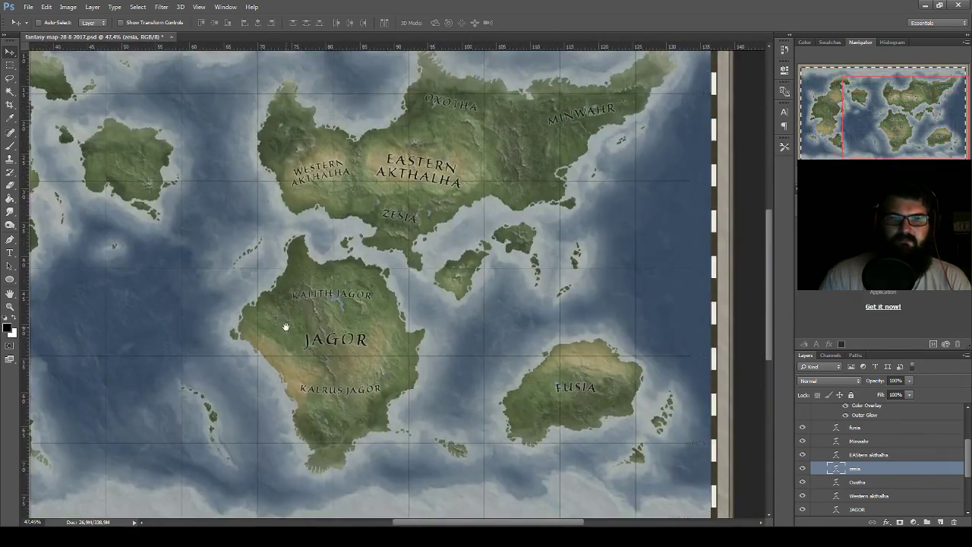
scroll(410, 258, "up", 3)
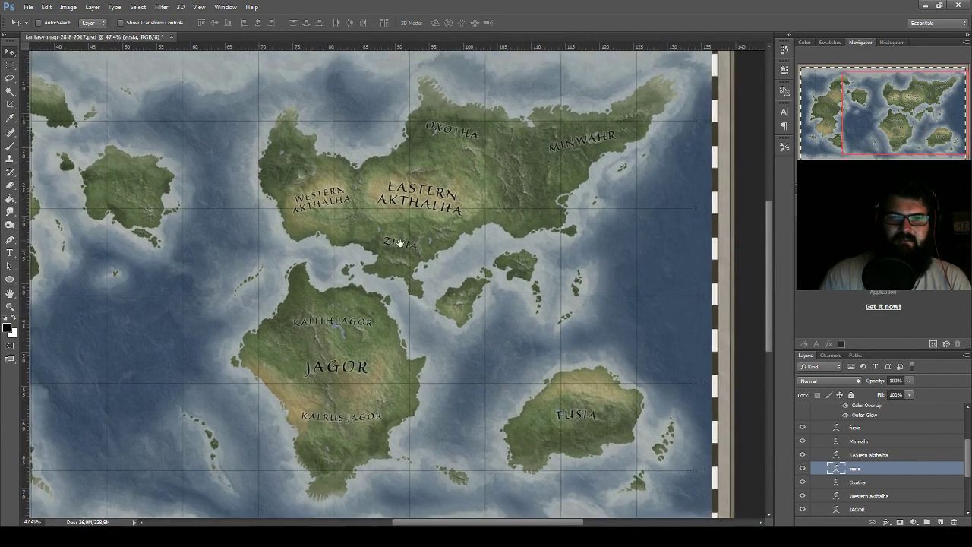
key("ctrl+s")
scroll(517, 251, "up", 2)
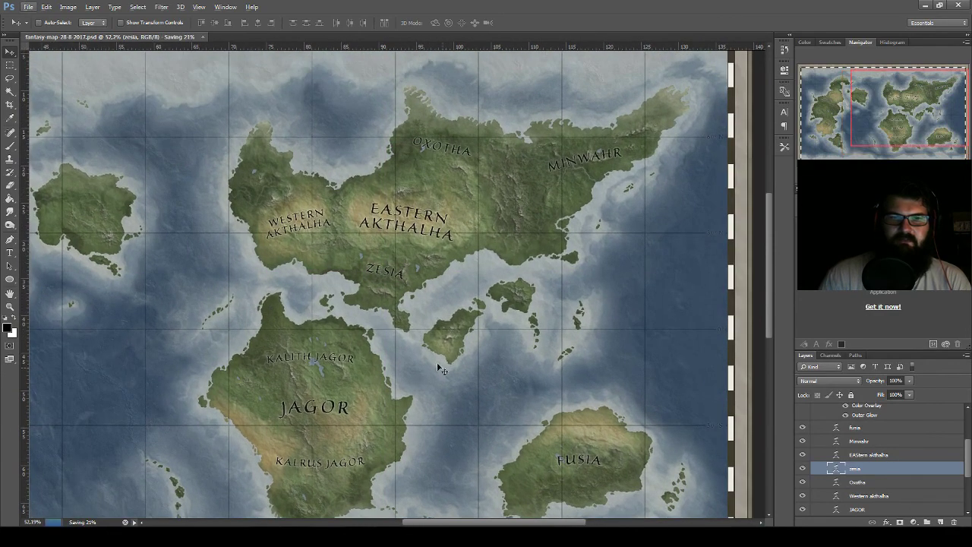
scroll(455, 357, "up", 3)
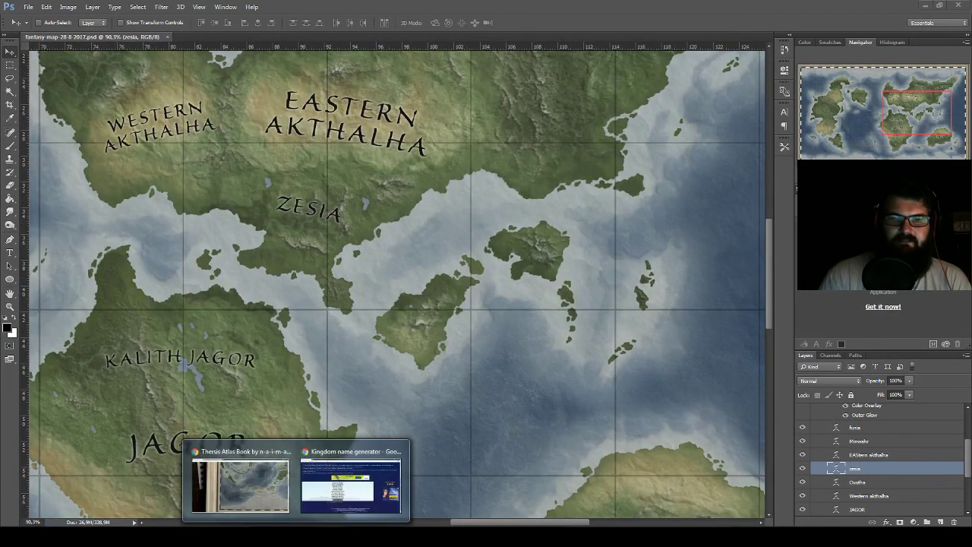
- Regenerate kingdom names until Krolon Dynasty appears, then copy ZESIA onto the nearby island
left_click(349, 479)
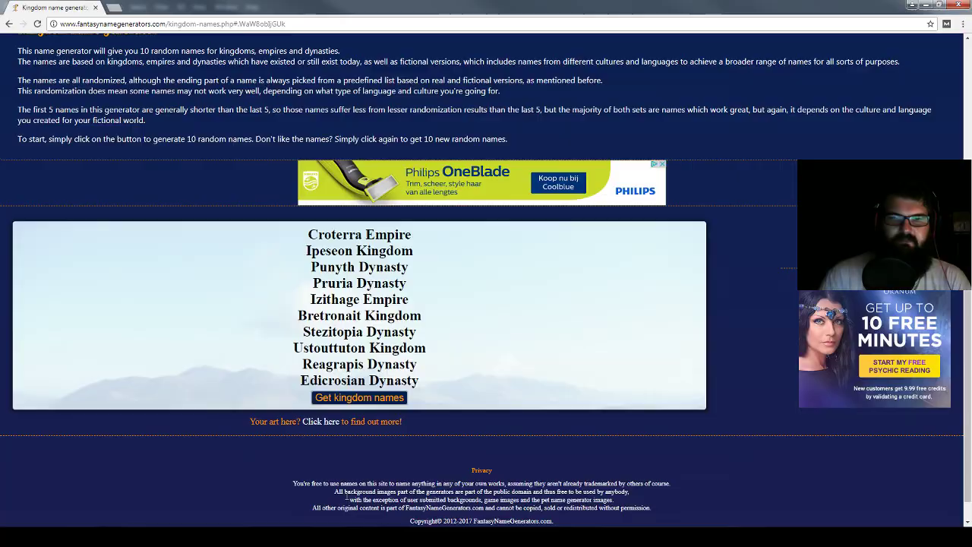
left_click(376, 402)
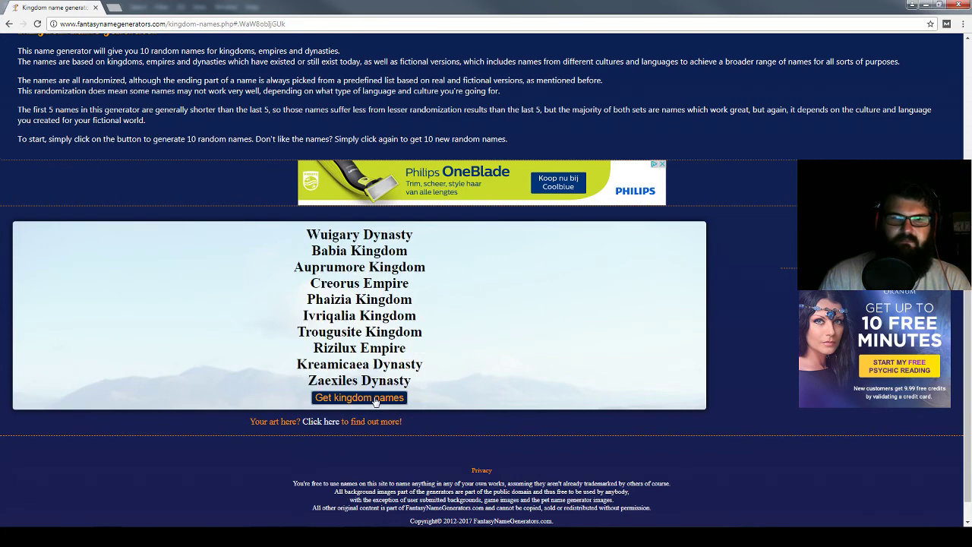
left_click(375, 402)
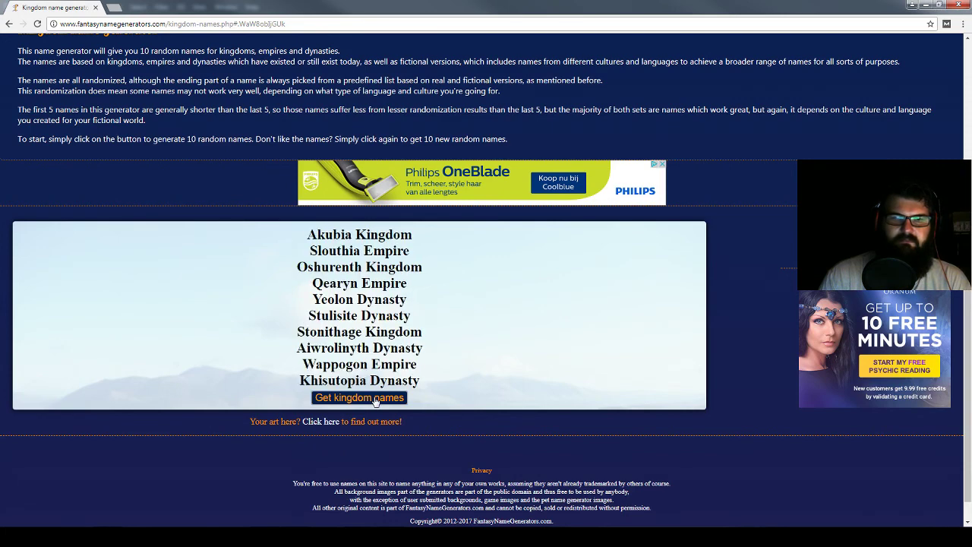
left_click(375, 402)
left_click(375, 402)
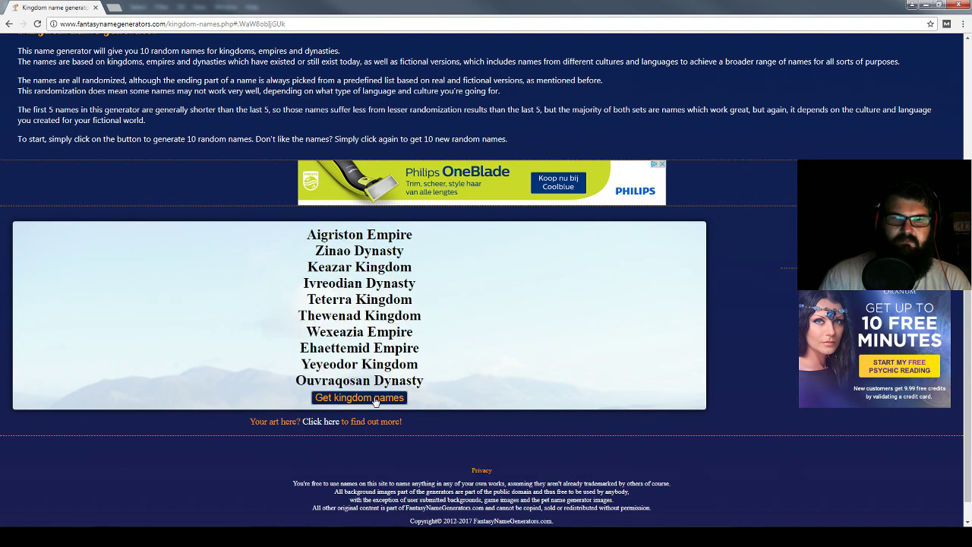
left_click(375, 402)
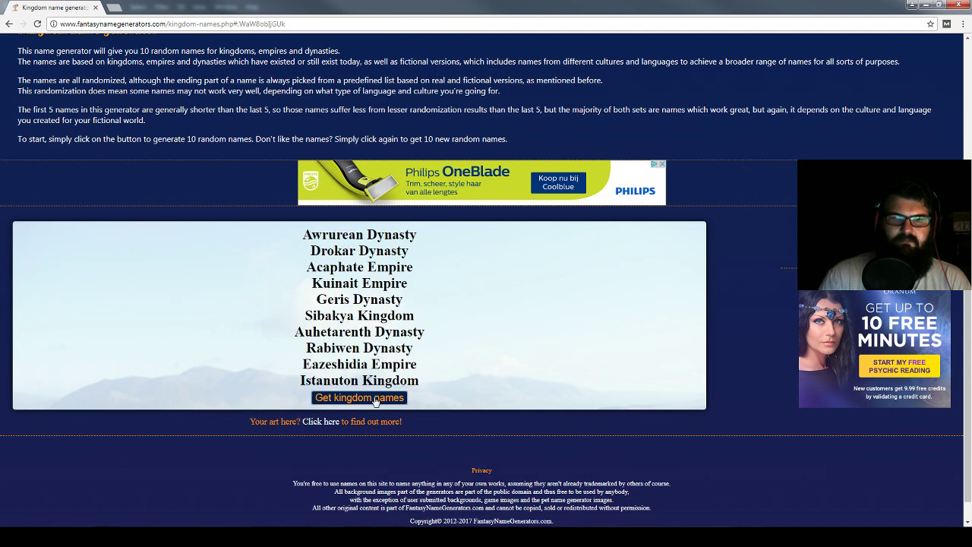
left_click(375, 402)
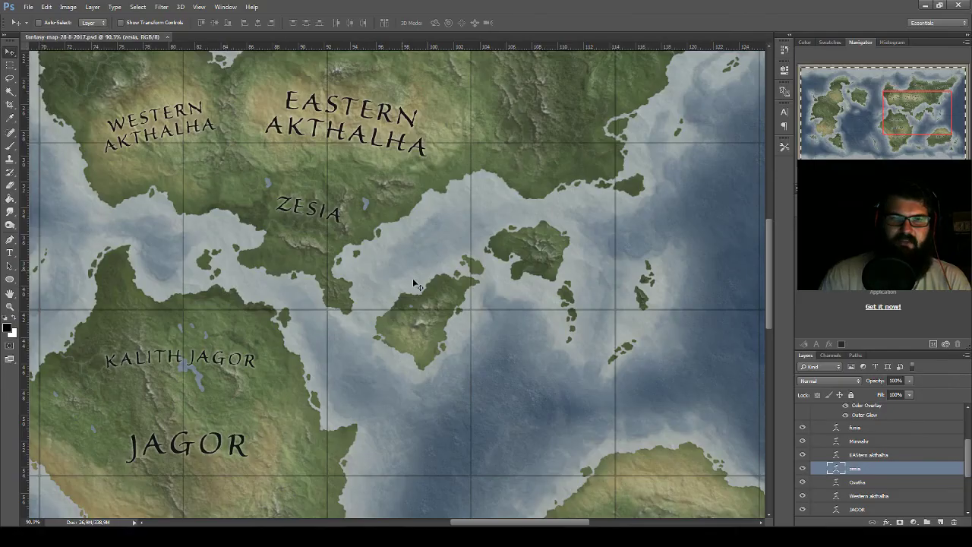
left_click_drag(310, 210, 430, 334)
- Rename the copied label KROLON and rotate it along the southern island
double_click(836, 469)
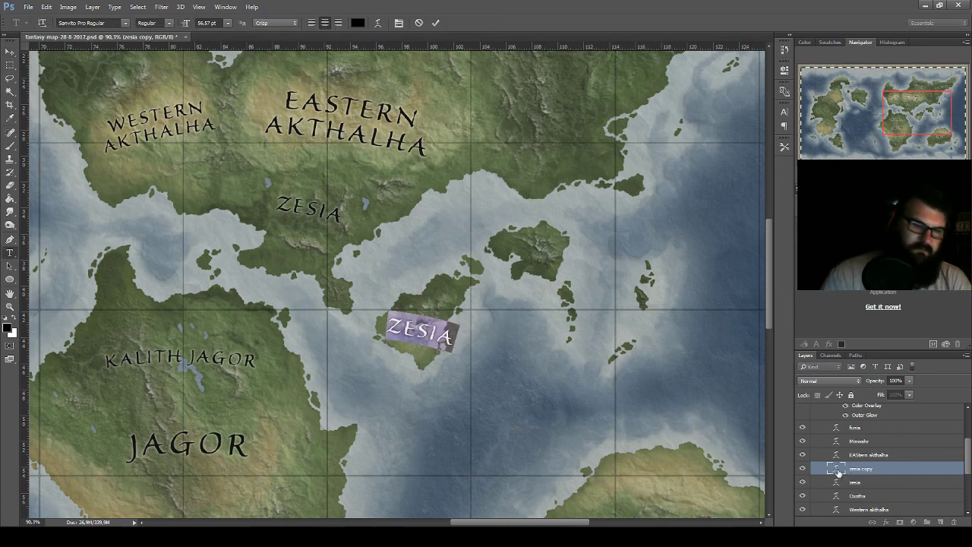
type("Krolon")
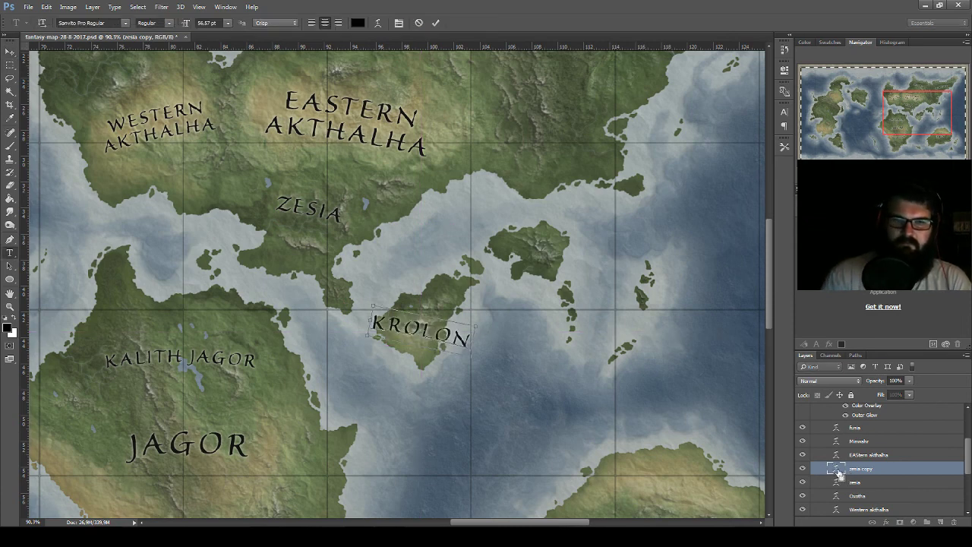
key("ctrl+Return")
left_click(10, 51)
key("ctrl+t")
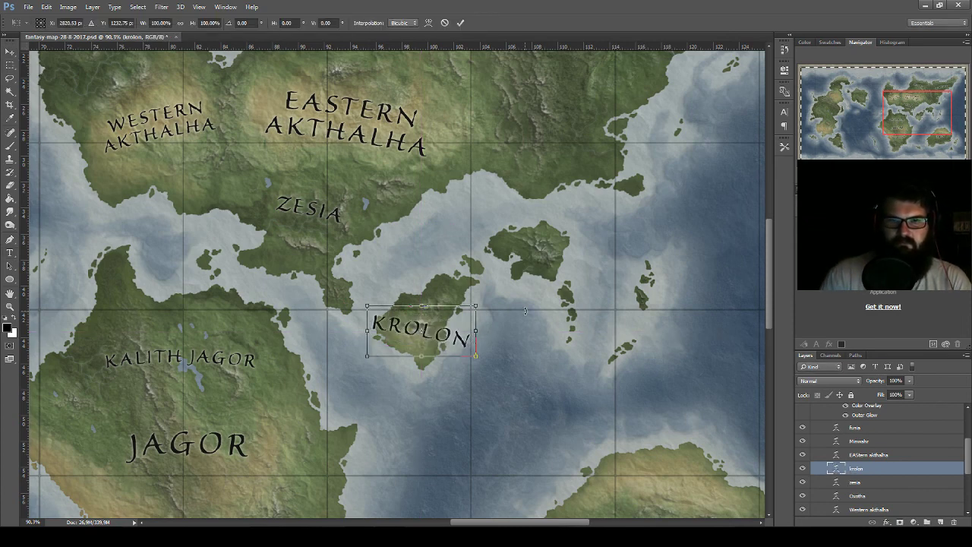
mouse_move(486, 313)
left_mouse_down()
mouse_move(455, 272)
mouse_move(435, 293)
mouse_move(442, 308)
left_mouse_up()
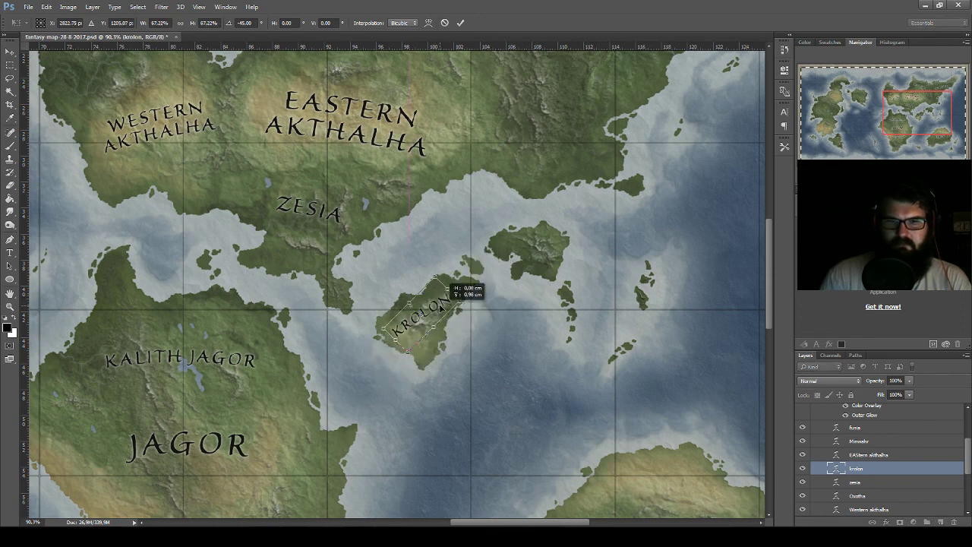
key("Return")
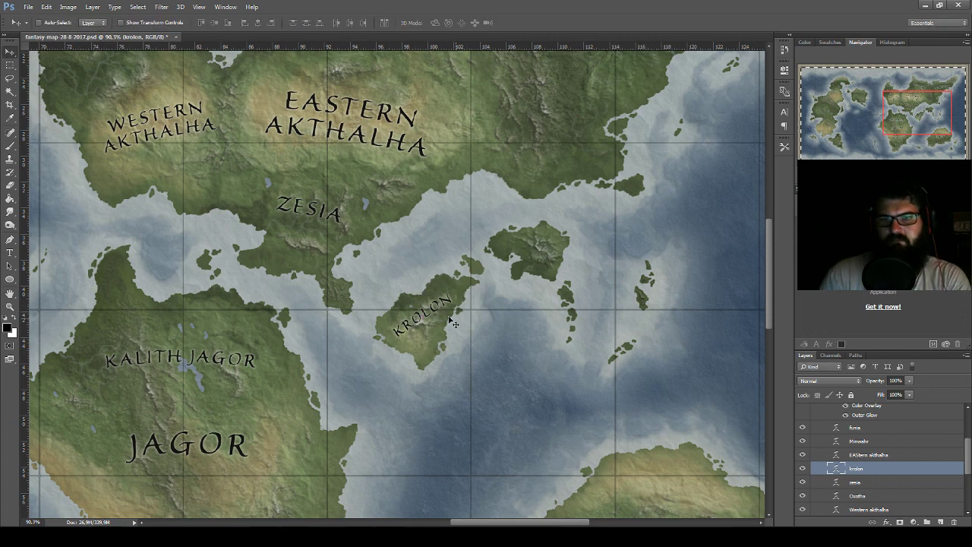
- Duplicate the KROLON label onto the island above it, keeping it level
left_click_drag(443, 315, 539, 249)
left_click_drag(617, 234, 609, 225)
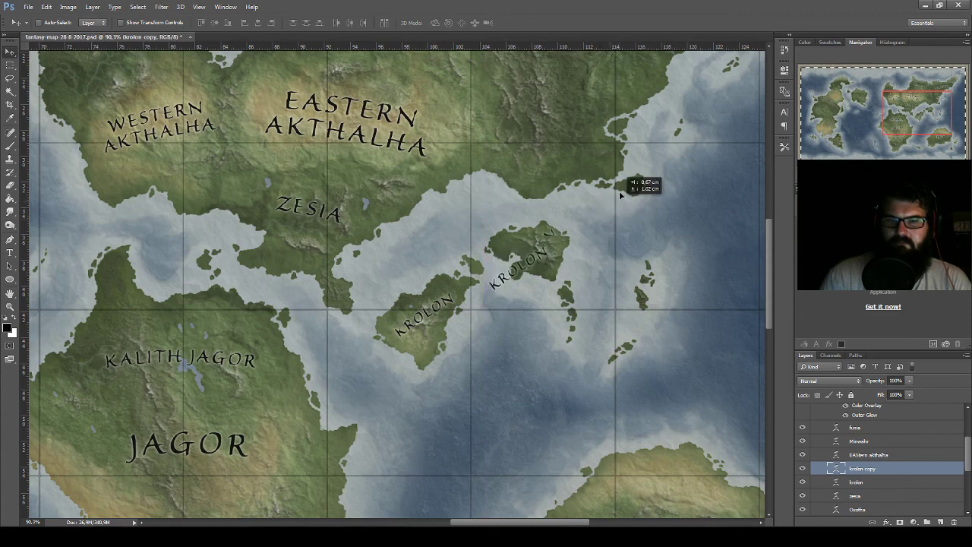
mouse_move(608, 225)
left_mouse_down()
mouse_move(586, 205)
mouse_move(631, 243)
left_mouse_up()
key("ctrl+t")
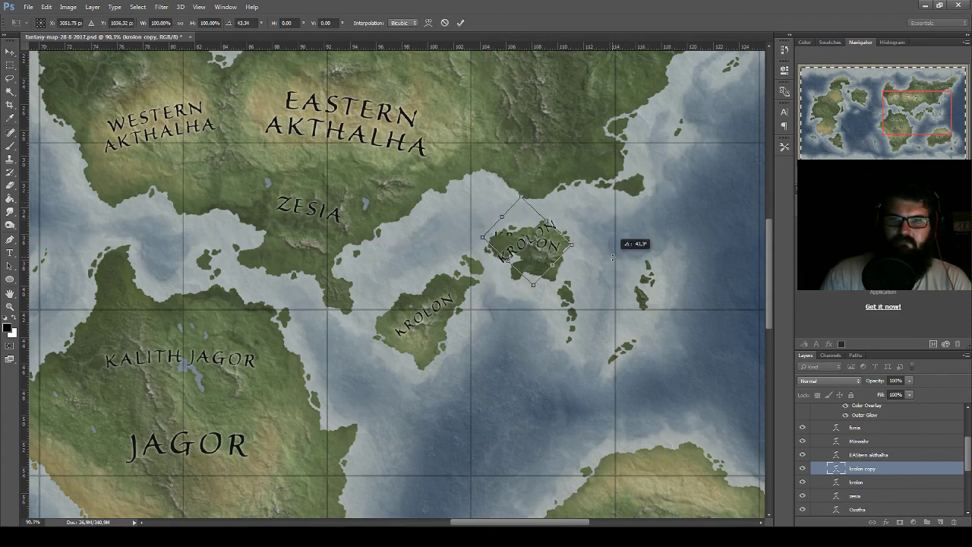
key("Return")
- Generate two new kingdom name lists, then return to the map
key("alt+Tab")
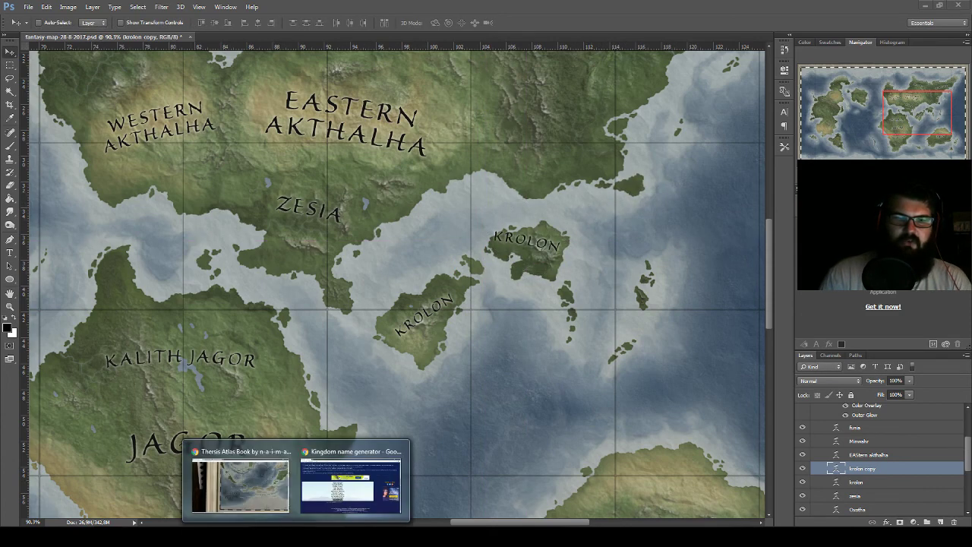
left_click(386, 403)
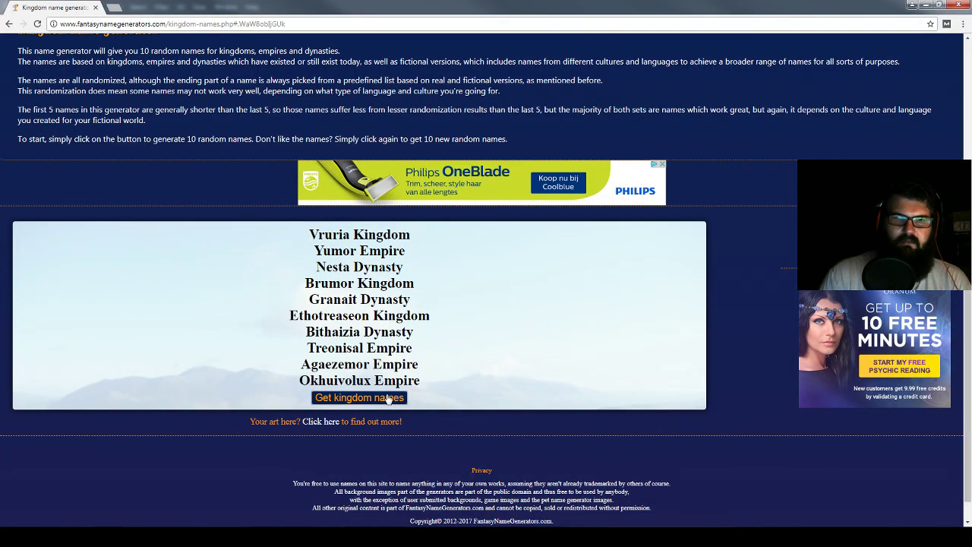
left_click(388, 401)
key("alt+Tab")
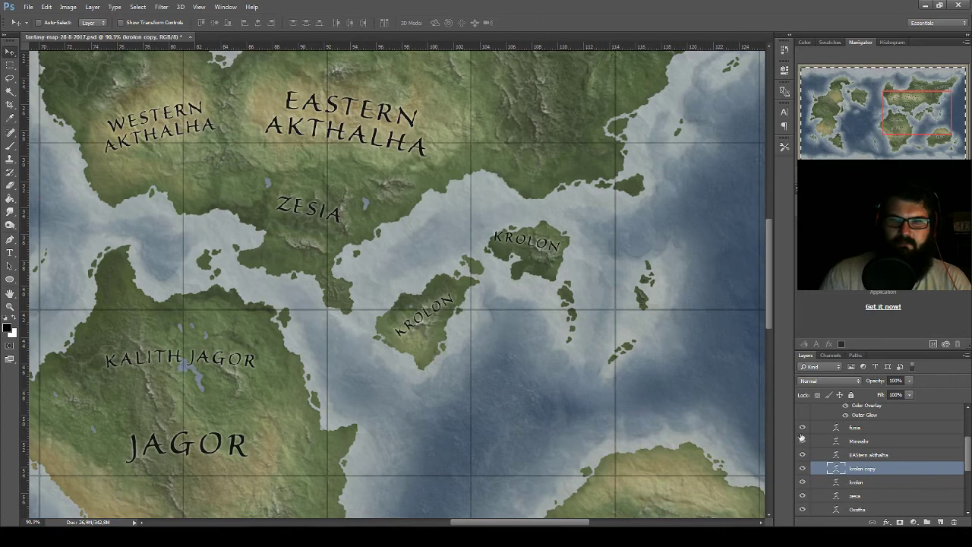
- Retype the upper island label as YUMOR and nudge it slightly left
double_click(840, 470)
type("Yumm")
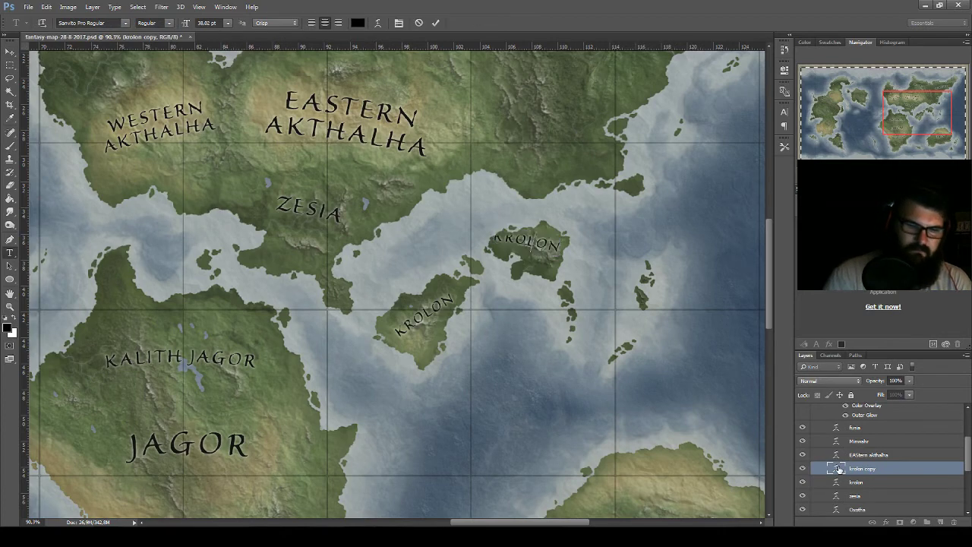
key("BackSpace")
type("or")
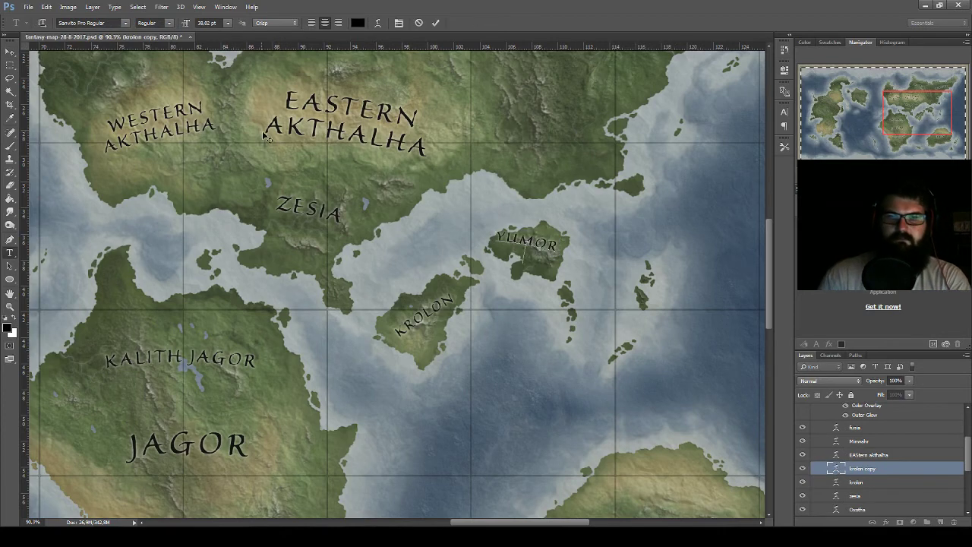
key("ctrl+Return")
key("v")
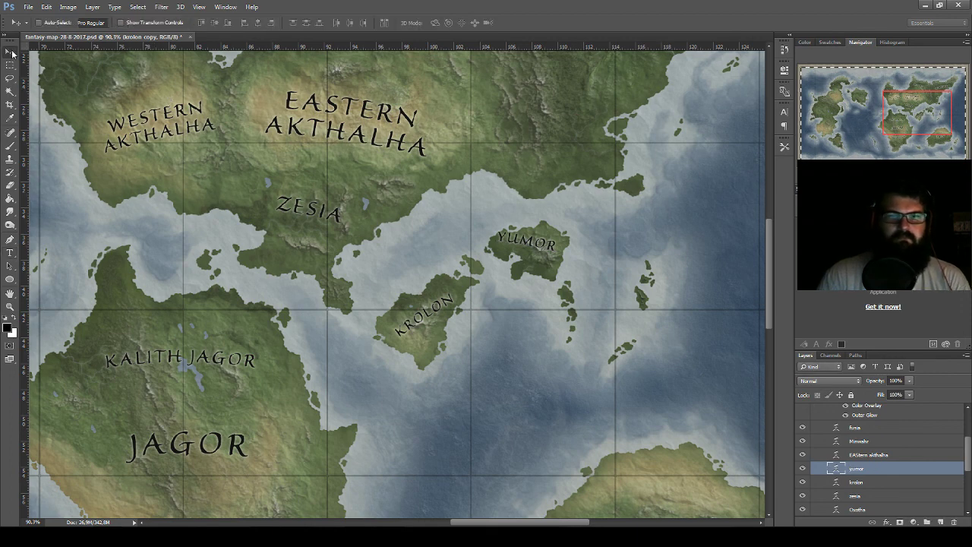
left_click_drag(608, 254, 607, 258)
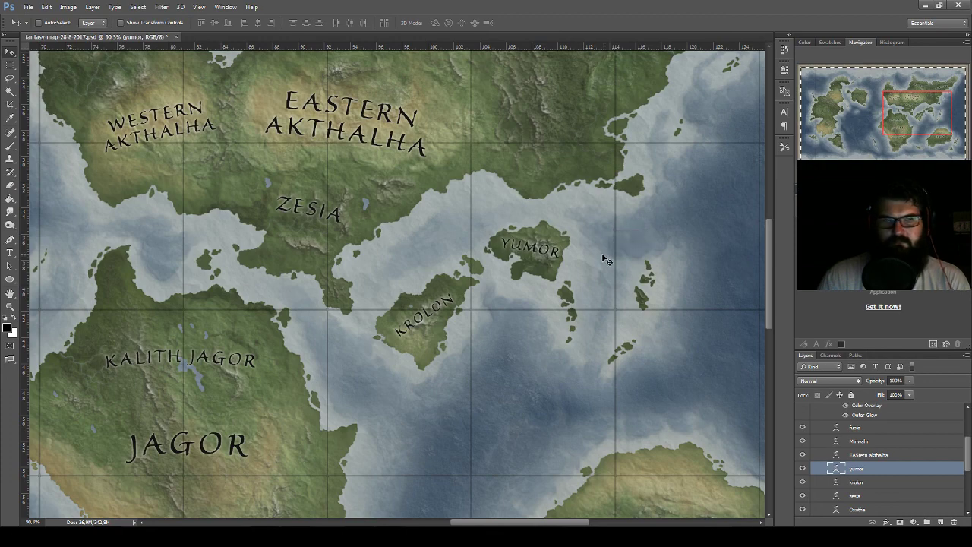
- Zoom out, pan across the map, and save the document
scroll(538, 320, "down", 3)
scroll(524, 338, "down", 2)
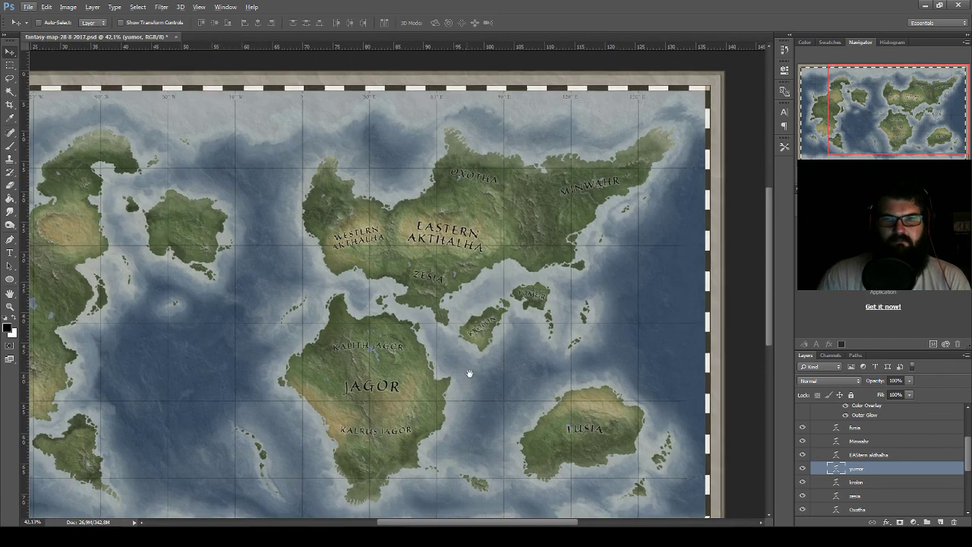
scroll(466, 369, "down", 1)
mouse_move(467, 369)
left_mouse_down()
mouse_move(554, 332)
mouse_move(625, 326)
mouse_move(427, 322)
mouse_move(610, 369)
mouse_move(623, 341)
left_mouse_up()
key("ctrl+s")
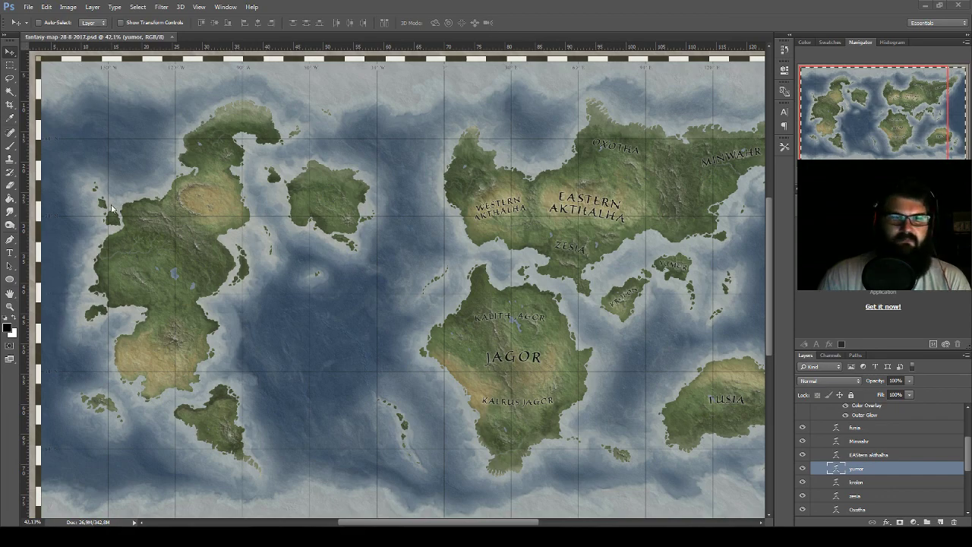
- Regenerate kingdom names until a list with Vaedour Kingdom and Anator Dynasty appears
left_click(348, 490)
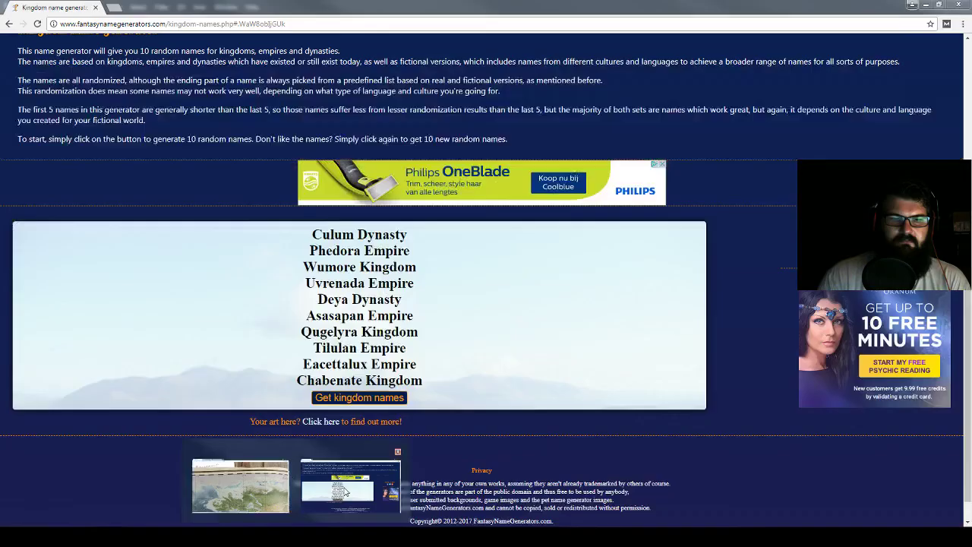
left_click(372, 403)
left_click(372, 402)
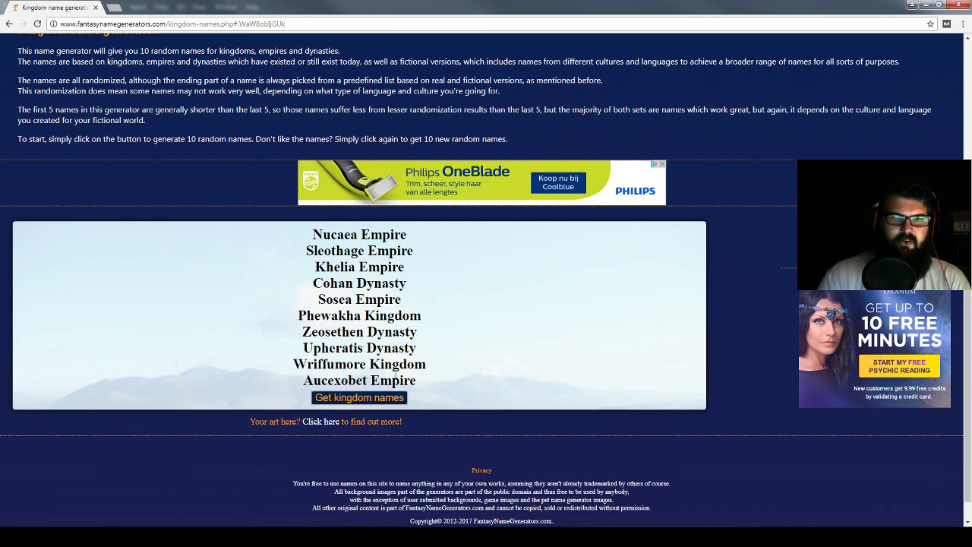
left_click(376, 402)
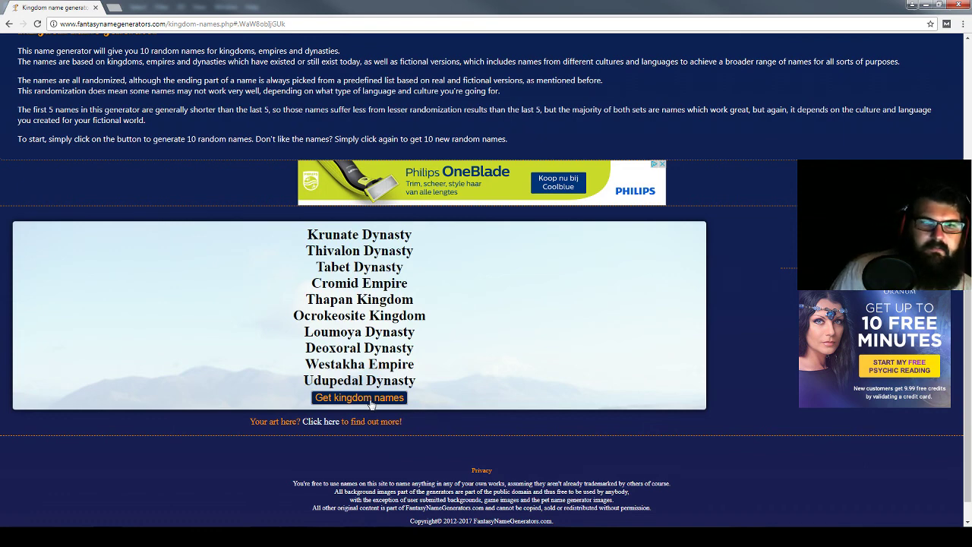
left_click(372, 404)
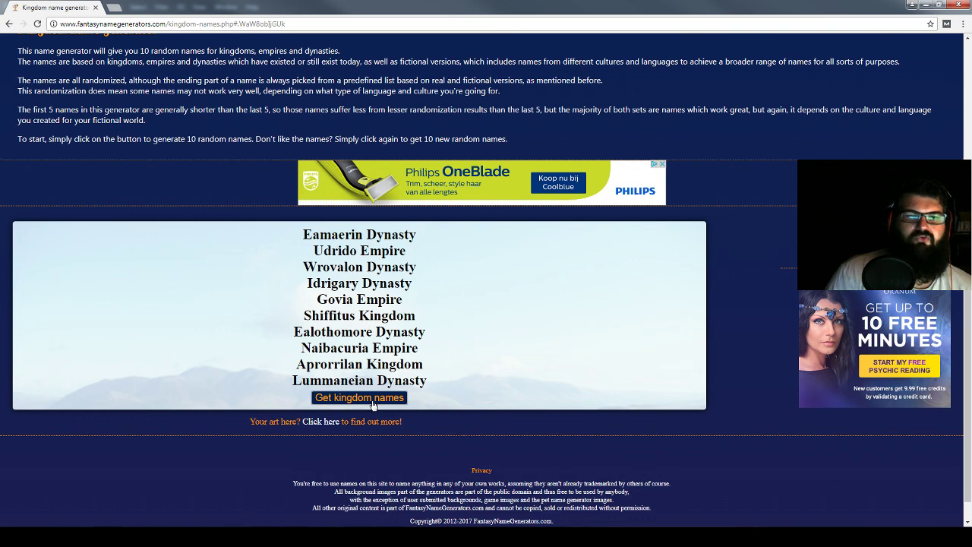
left_click(373, 404)
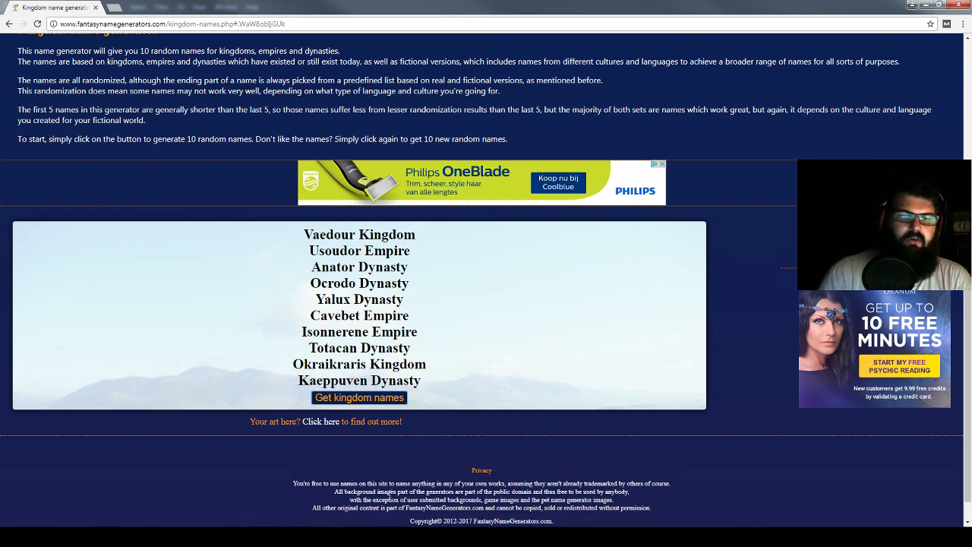
- Copy the YUMOR label onto the large western continent and centre that continent in view
key("alt+Tab")
scroll(466, 309, "down", 1)
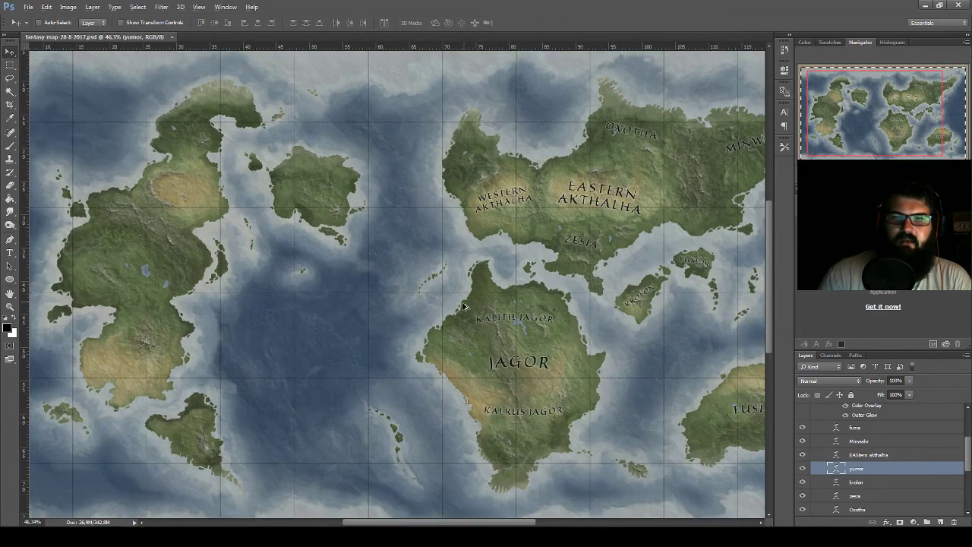
scroll(466, 310, "down", 1)
scroll(466, 310, "up", 1)
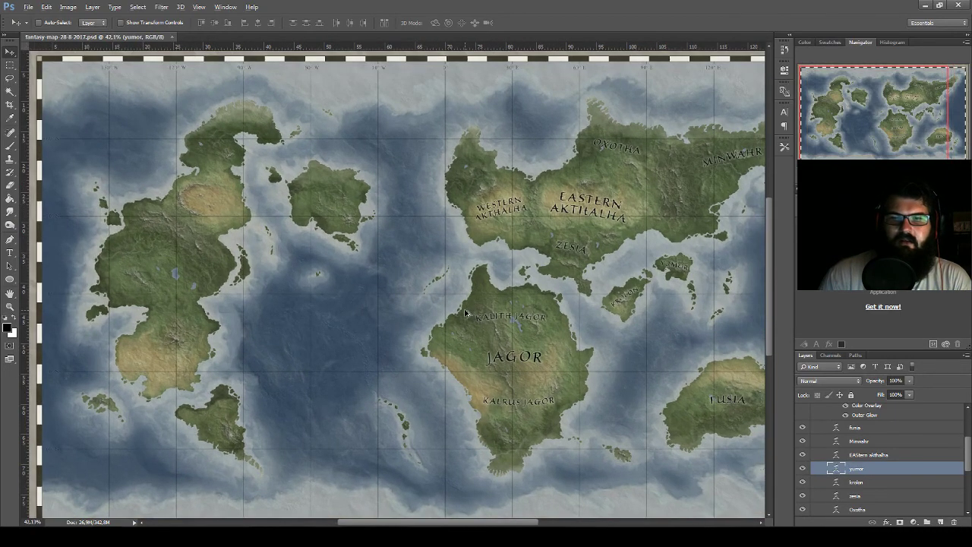
scroll(467, 313, "up", 1)
mouse_move(466, 313)
left_mouse_down()
mouse_move(282, 337)
mouse_move(233, 325)
mouse_move(446, 290)
left_mouse_up()
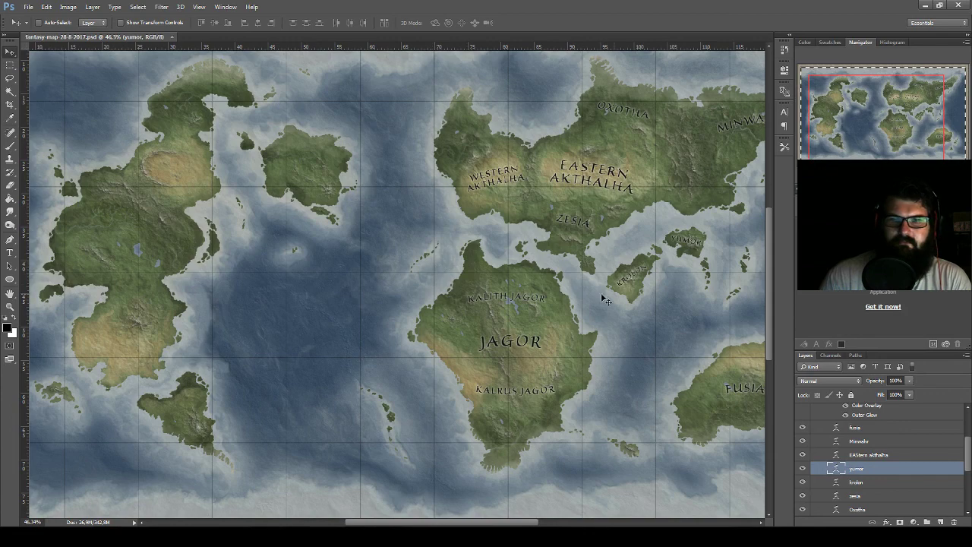
left_click_drag(686, 328, 106, 311)
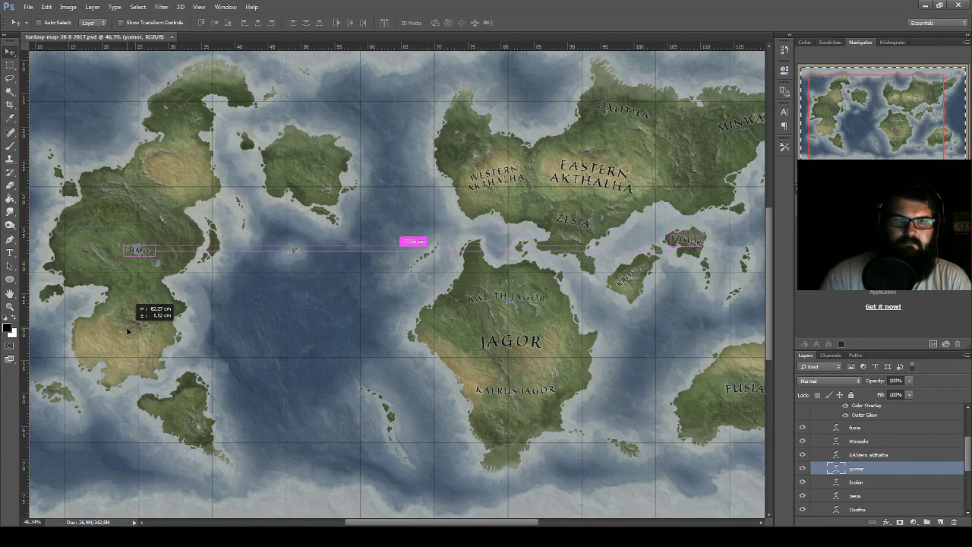
scroll(107, 310, "up", 3)
left_click_drag(411, 288, 611, 367)
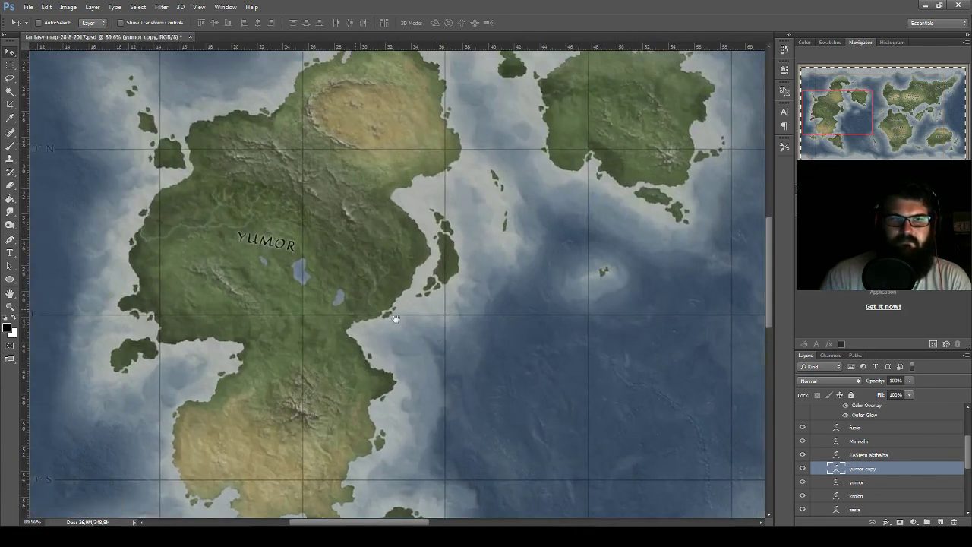
- Retype the copied YUMOR label as ANATOR
double_click(837, 469)
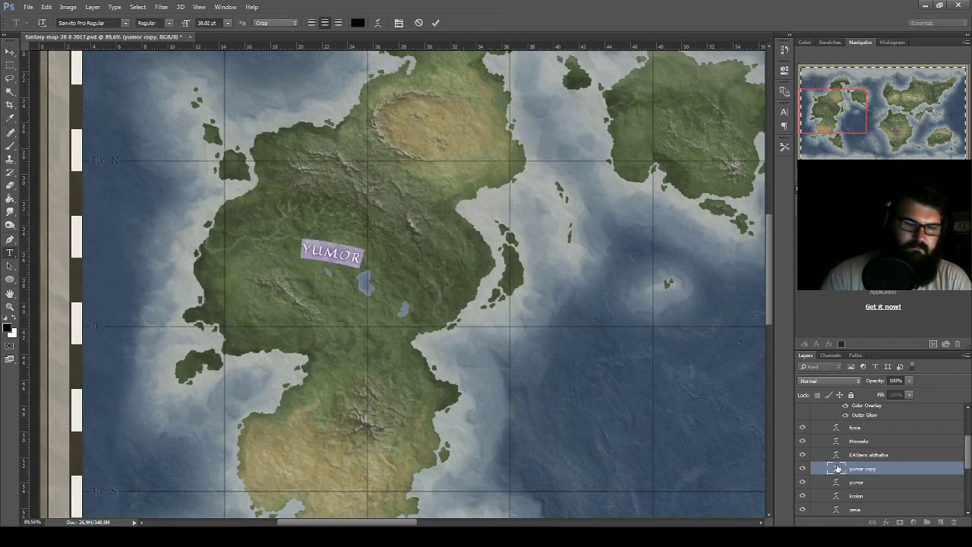
key("BackSpace")
type("ANATOR")
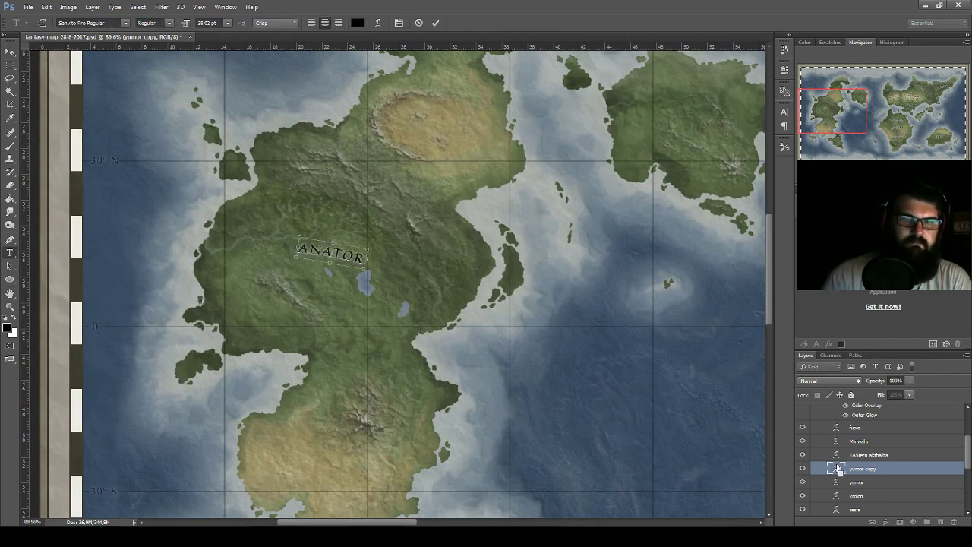
left_click(10, 52)
- Enlarge ANATOR and shift it left, then shrink it slightly to 83%
key("ctrl+t")
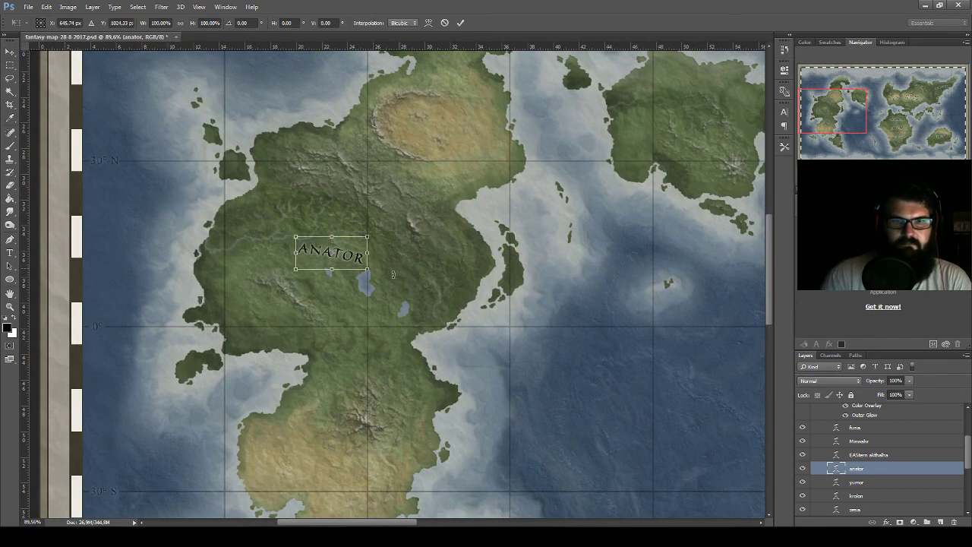
left_click_drag(384, 271, 443, 313)
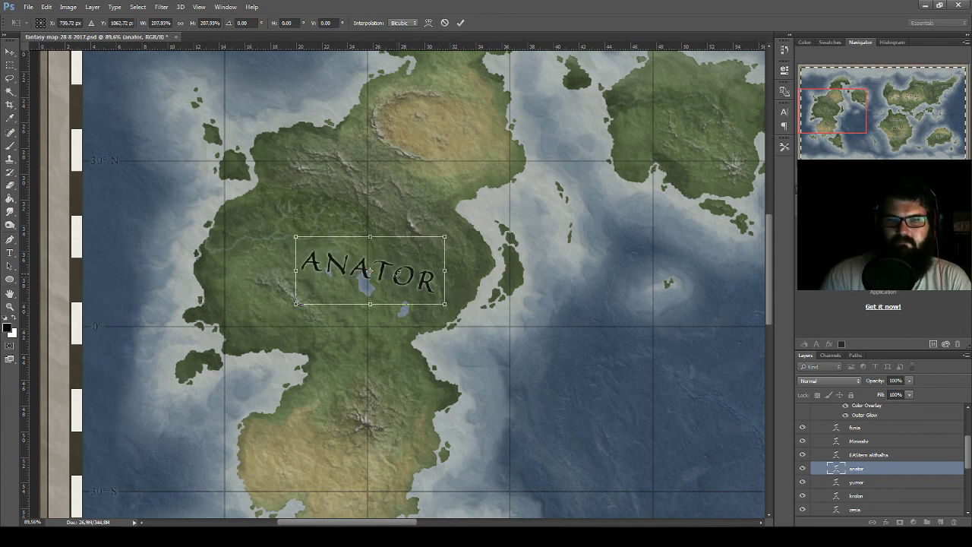
left_click_drag(405, 275, 354, 293)
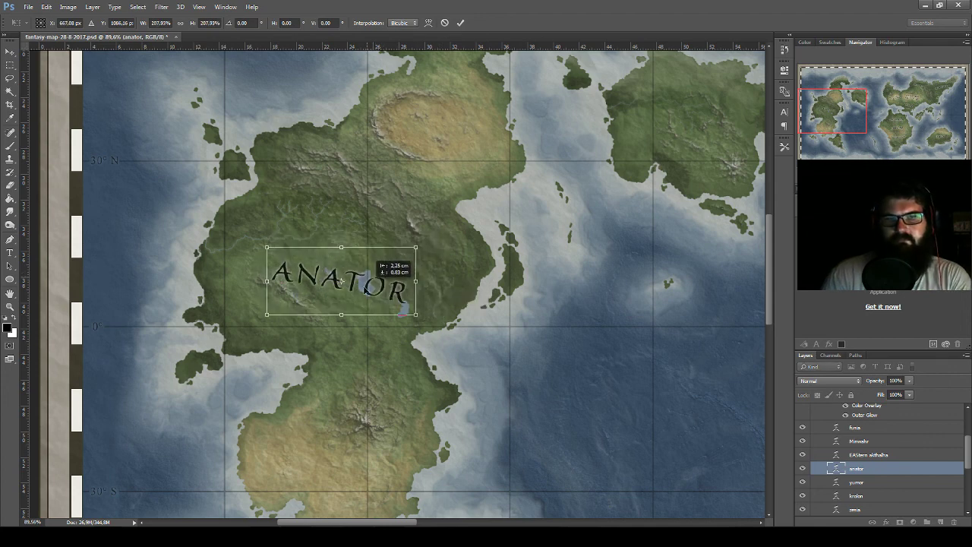
key("Return")
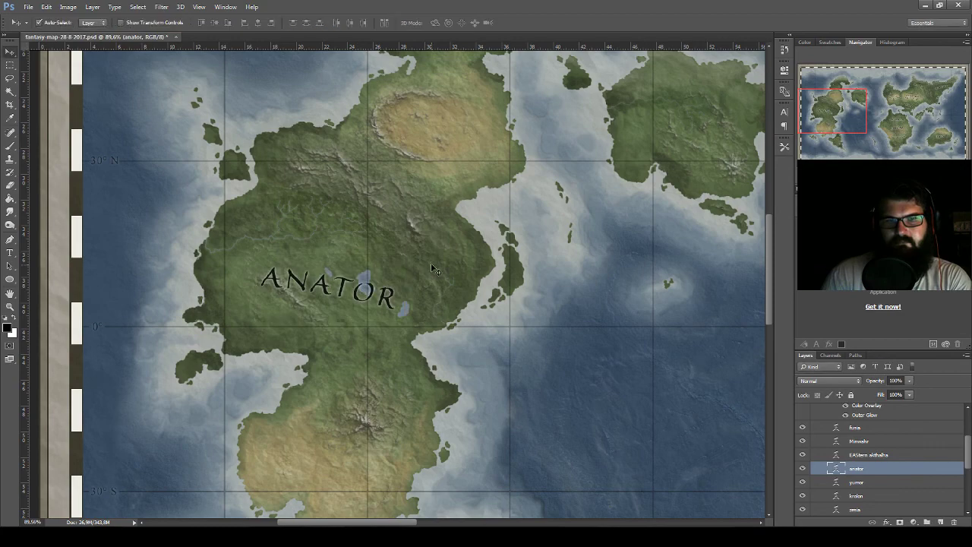
scroll(416, 271, "down", 3)
scroll(416, 271, "down", 2)
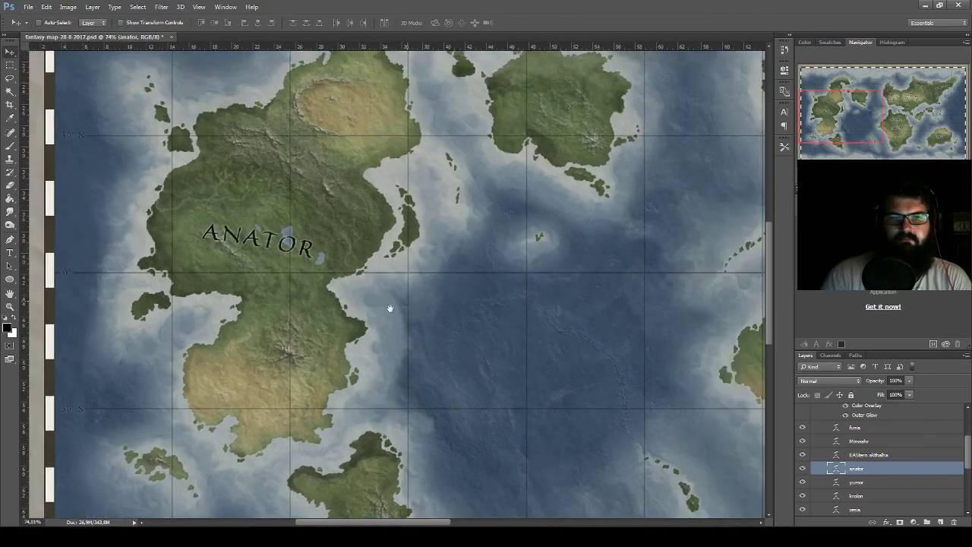
mouse_move(416, 271)
left_mouse_down()
mouse_move(214, 353)
mouse_move(296, 352)
left_mouse_up()
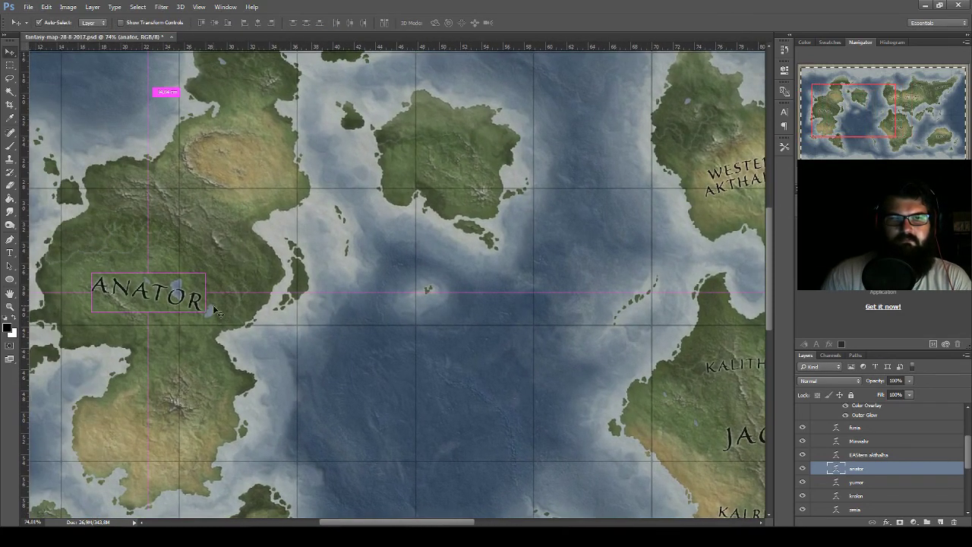
key("ctrl+t")
left_click_drag(211, 266, 202, 273)
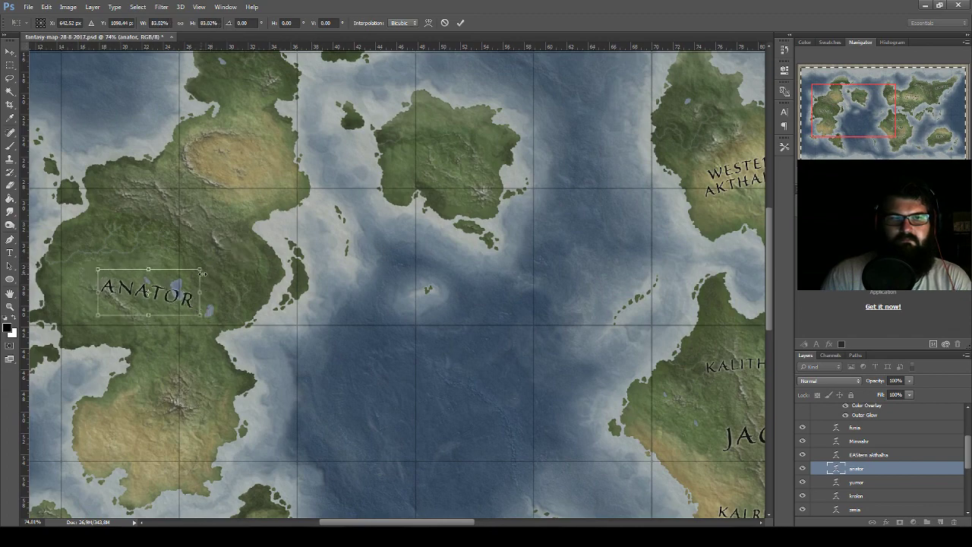
key("Return")
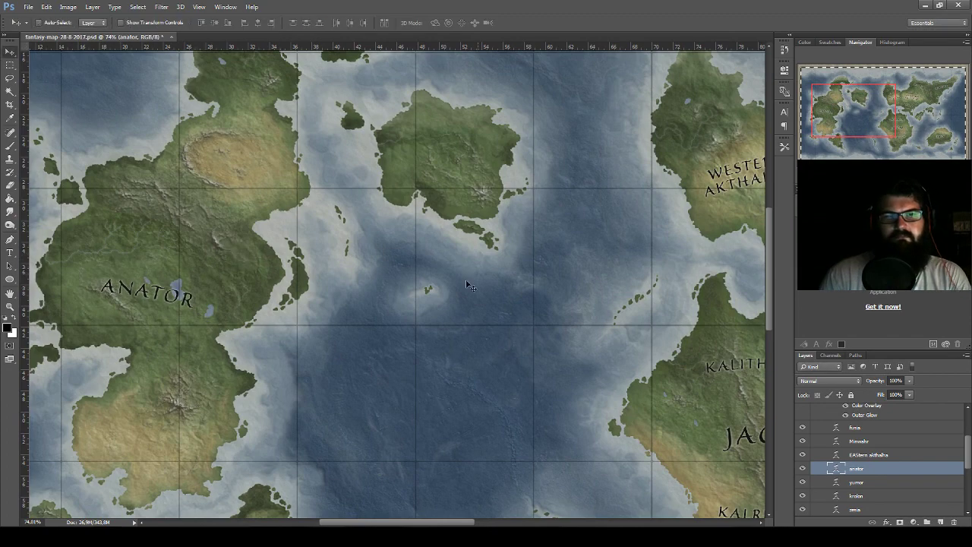
- Save the map and centre the Anator label in view
scroll(383, 285, "down", 2)
scroll(384, 282, "down", 3)
scroll(384, 285, "down", 2)
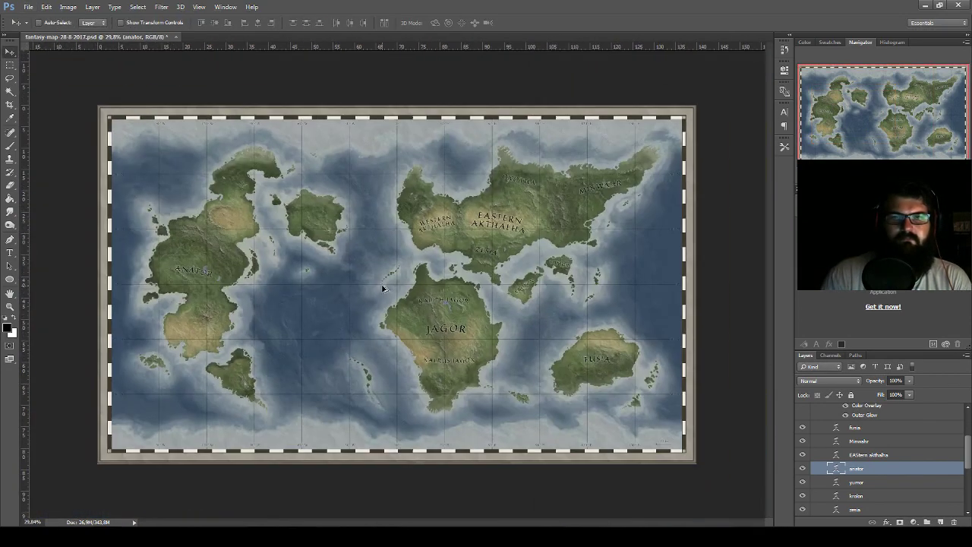
key("ctrl+s")
scroll(276, 403, "up", 2)
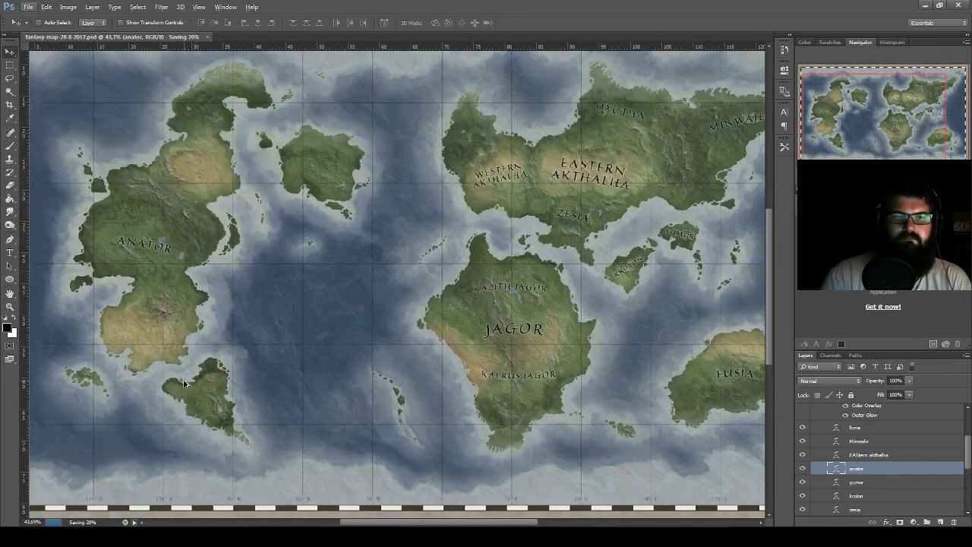
scroll(183, 332, "up", 1)
scroll(184, 332, "up", 3)
mouse_move(253, 323)
left_mouse_down()
mouse_move(445, 384)
mouse_move(436, 461)
left_mouse_up()
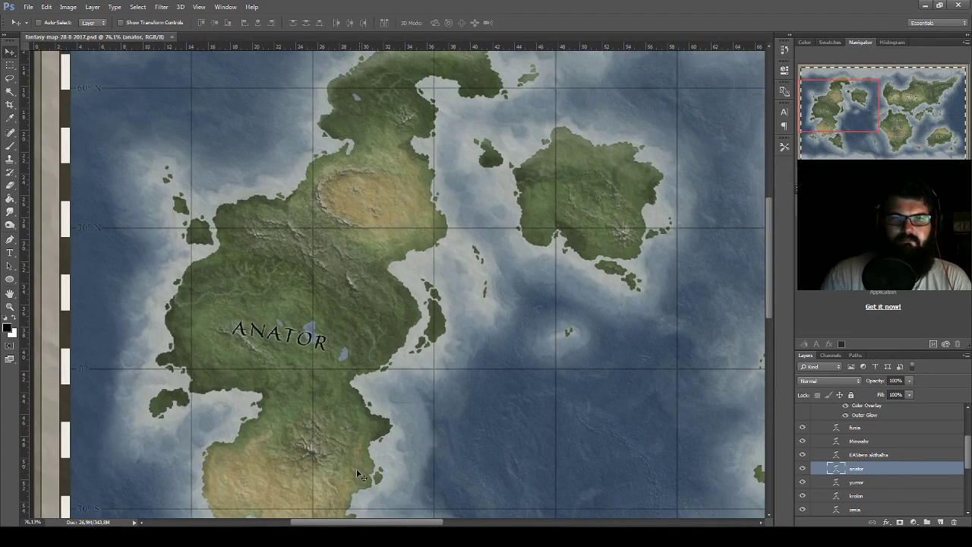
- Generate two fresh kingdom name lists, ending with Geosite Dynasty, Xouya Dynasty and Khigalla Empire
left_click(347, 503)
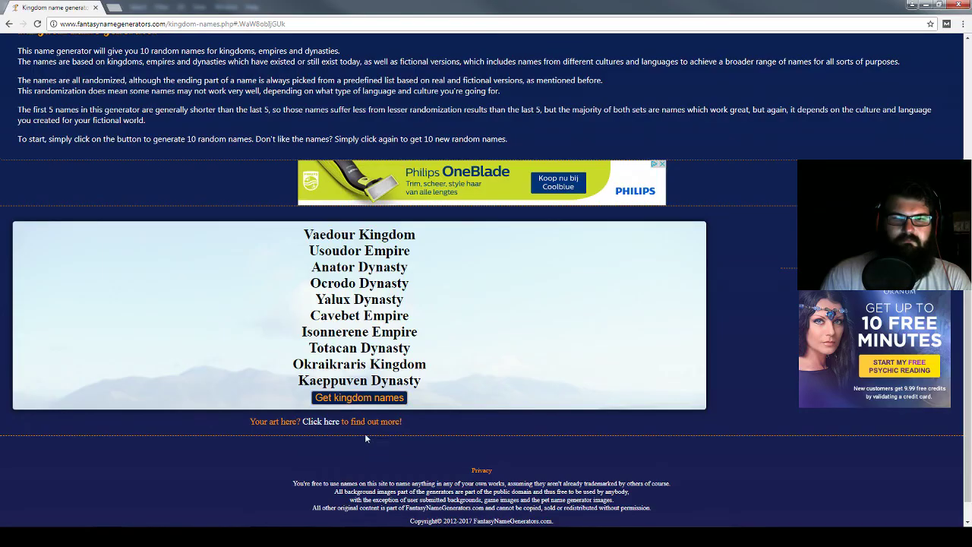
left_click(372, 405)
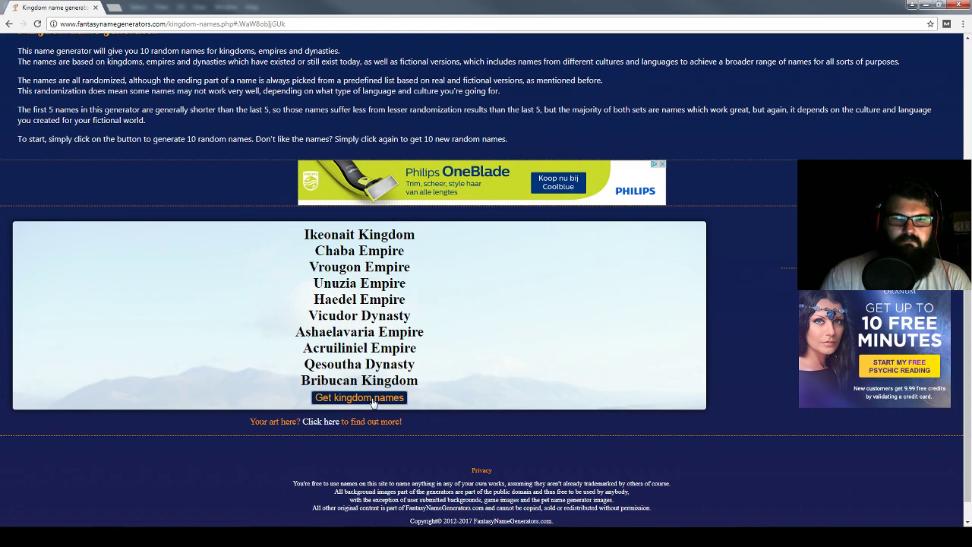
left_click(371, 403)
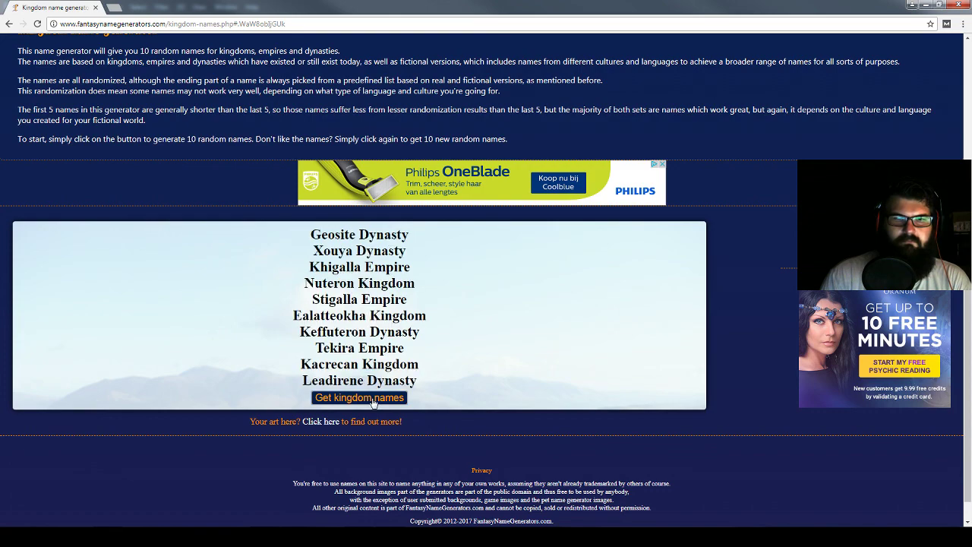
scroll(455, 334, "up", 3)
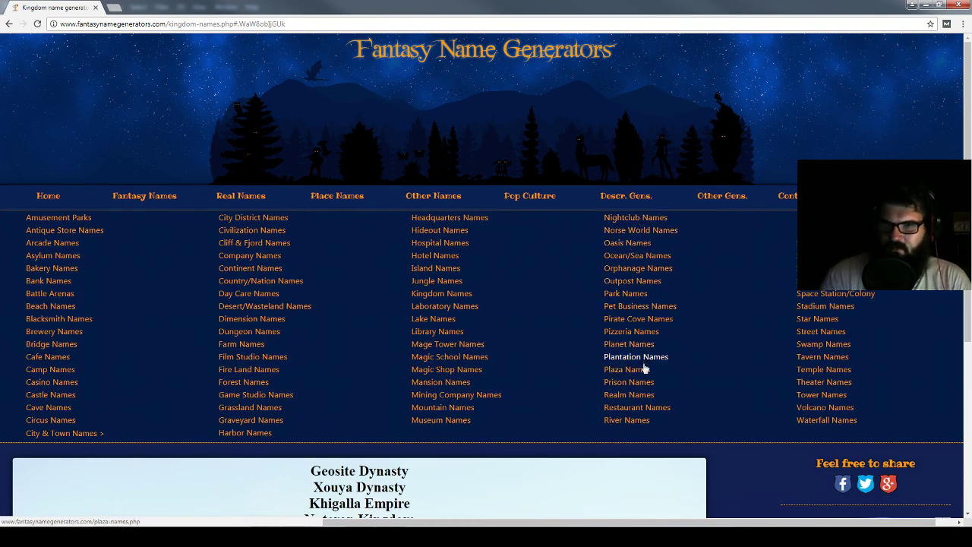
- Generate several realm name lists, briefly selecting then dropping Coddidran
left_click(638, 395)
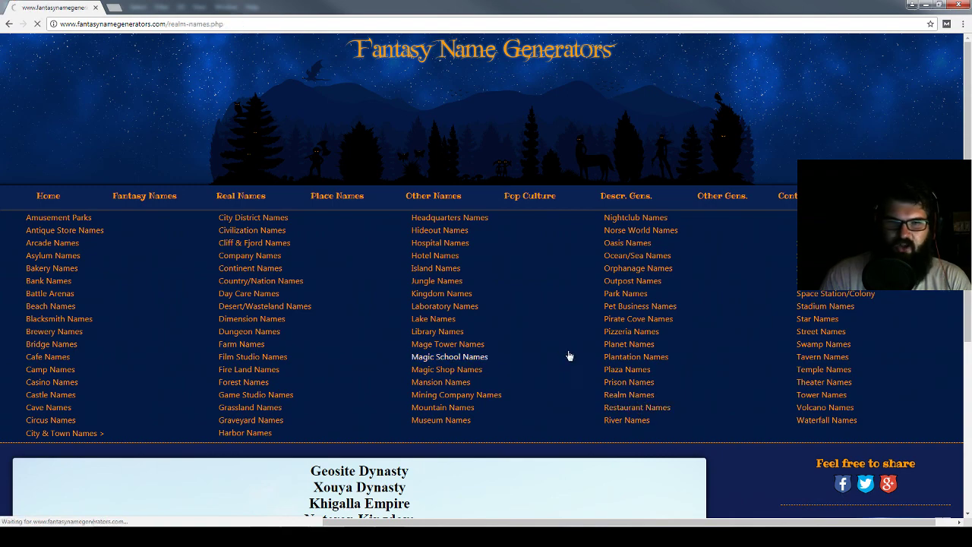
scroll(524, 344, "down", 3)
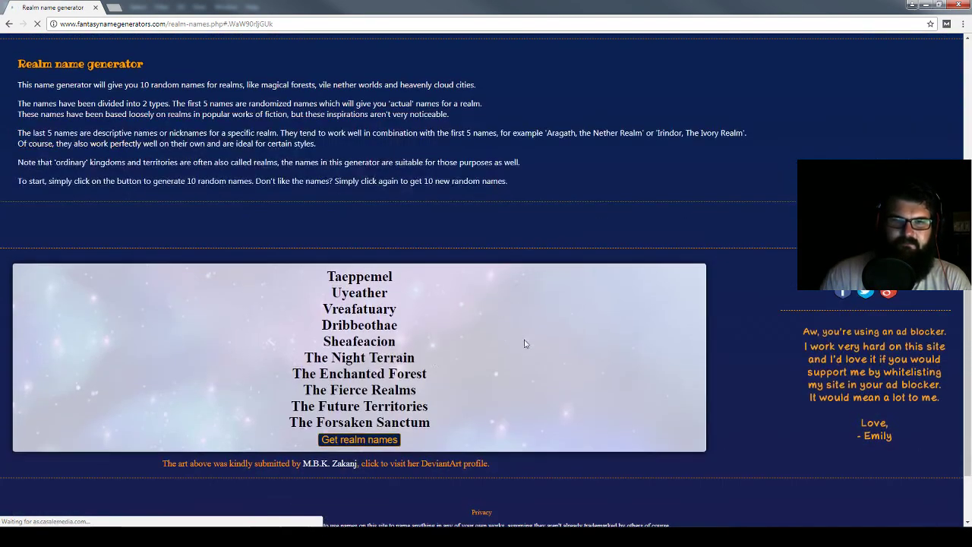
left_click(362, 443)
left_click(364, 444)
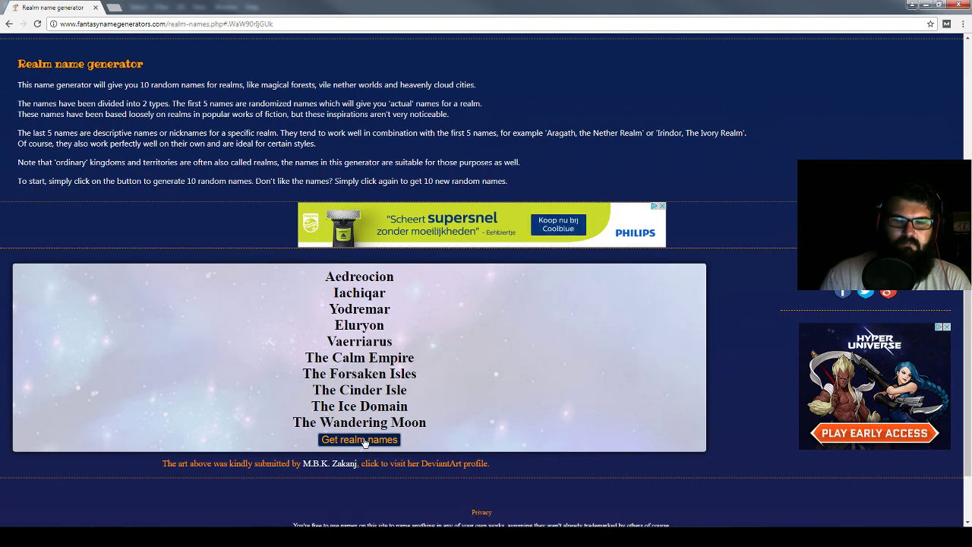
left_click(365, 444)
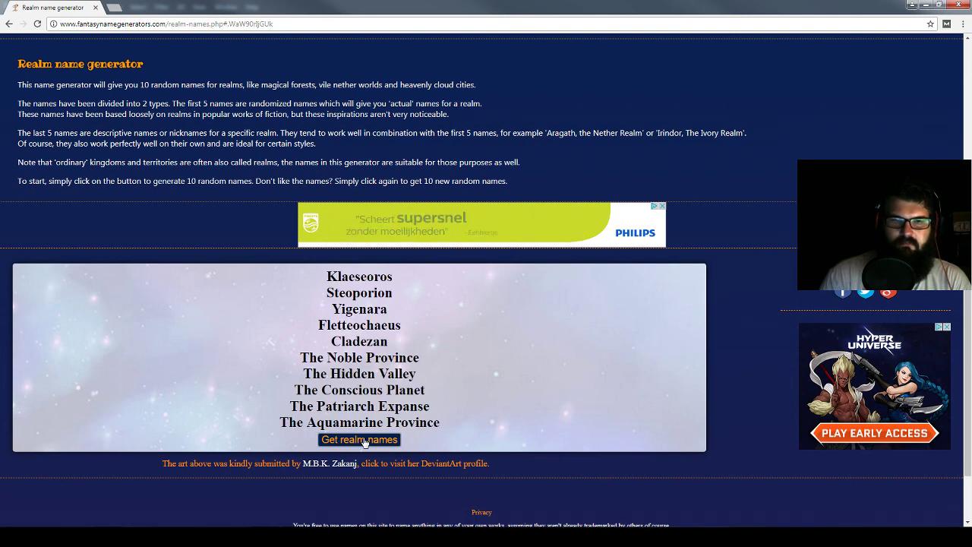
left_click(365, 445)
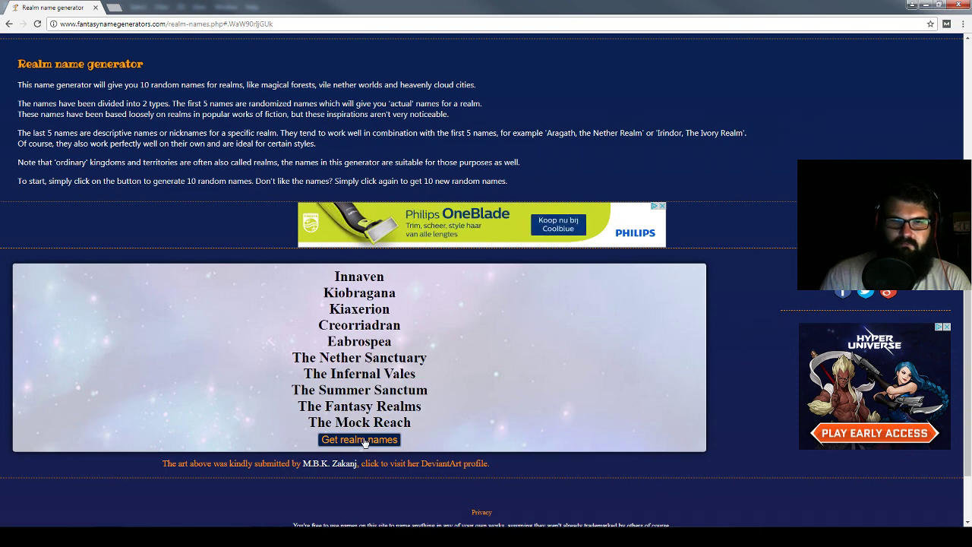
left_click(365, 445)
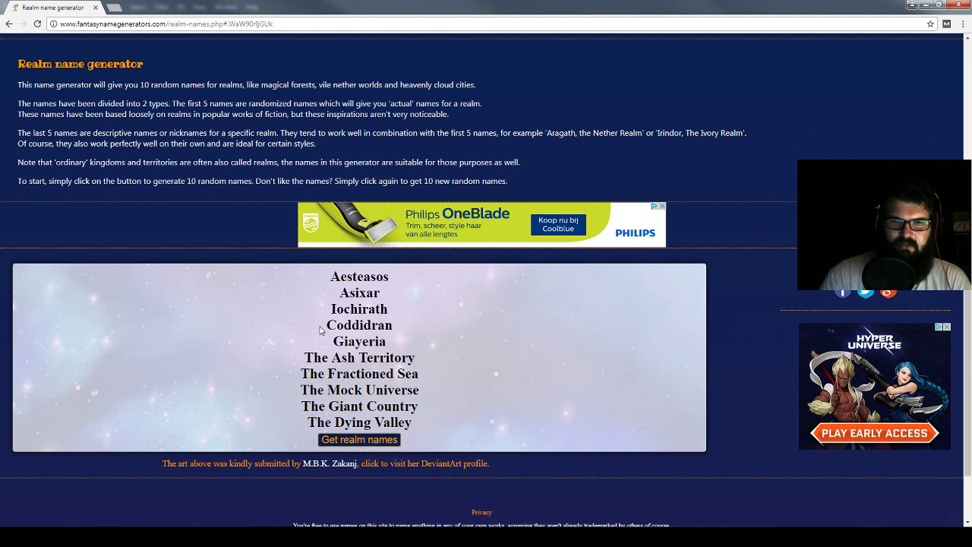
left_click_drag(319, 329, 397, 328)
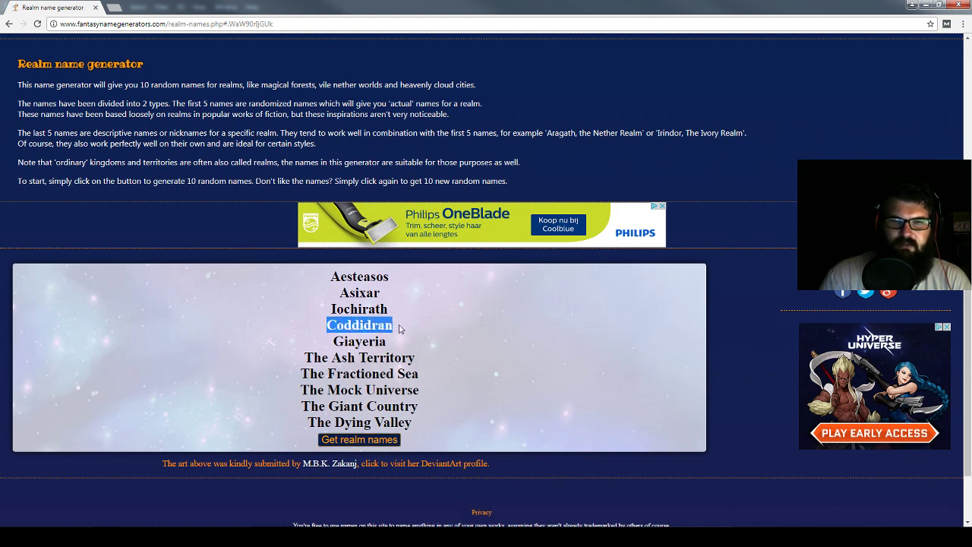
left_click(386, 331)
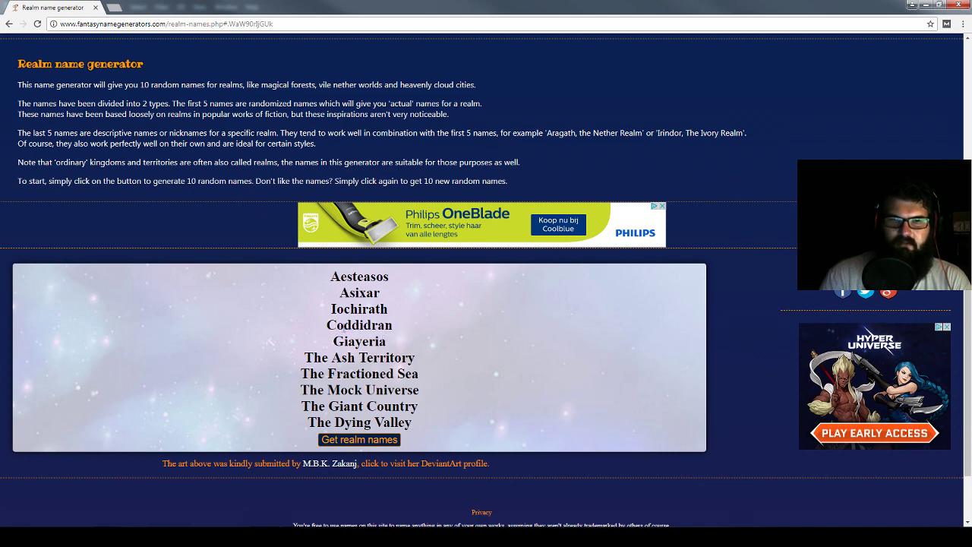
- Generate two more realm name lists and select the name Healonor
left_click(377, 441)
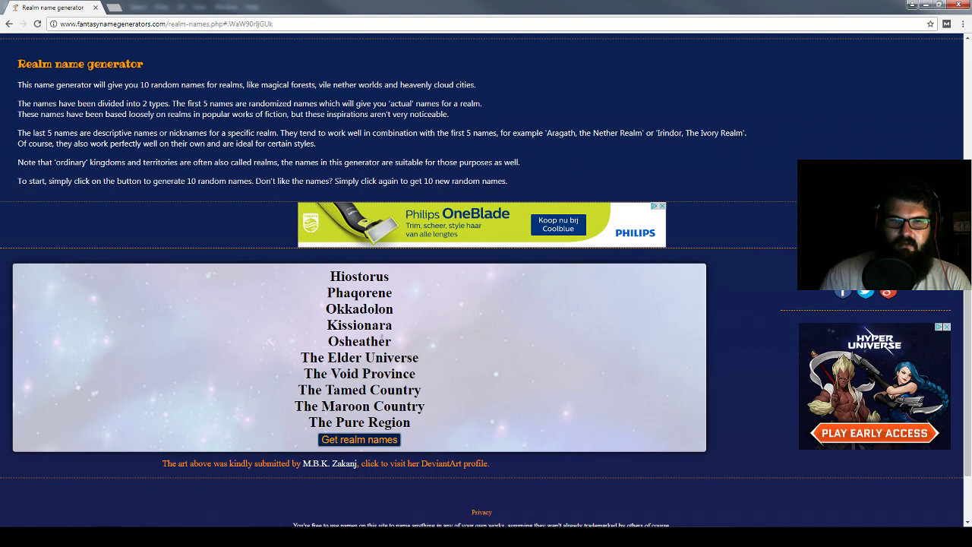
left_click(373, 440)
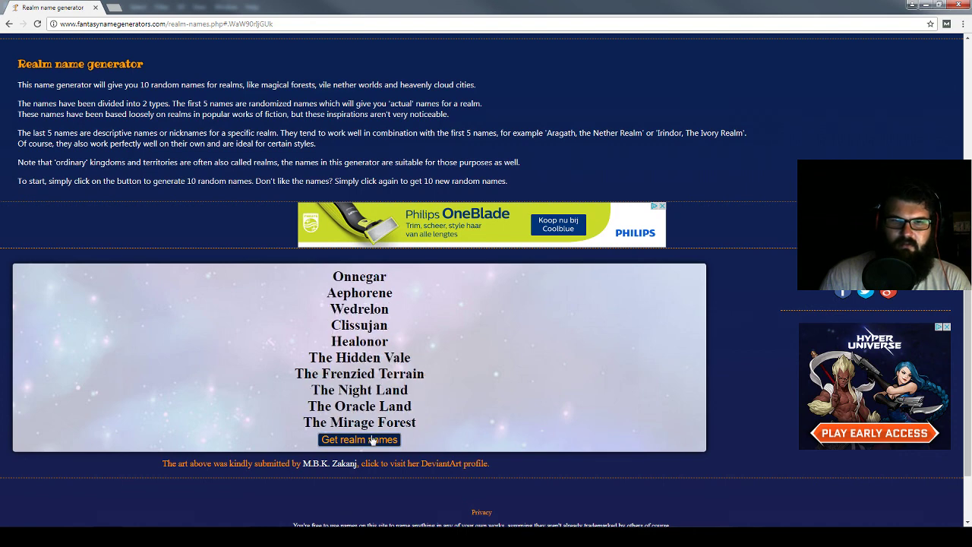
left_click_drag(392, 349, 332, 342)
- Back in Photoshop, copy the ANATOR label onto the western continent's northern peninsula
key("alt+Tab")
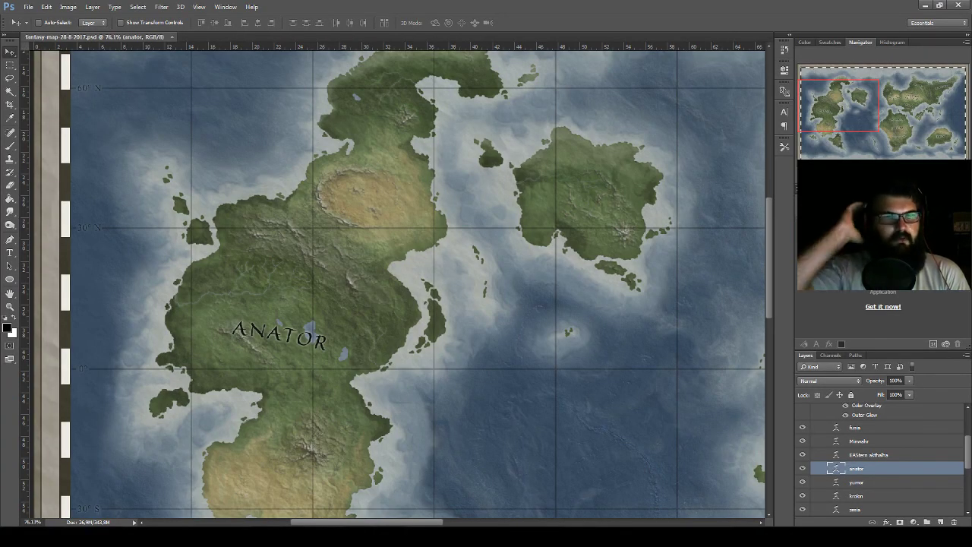
scroll(425, 477, "up", 5)
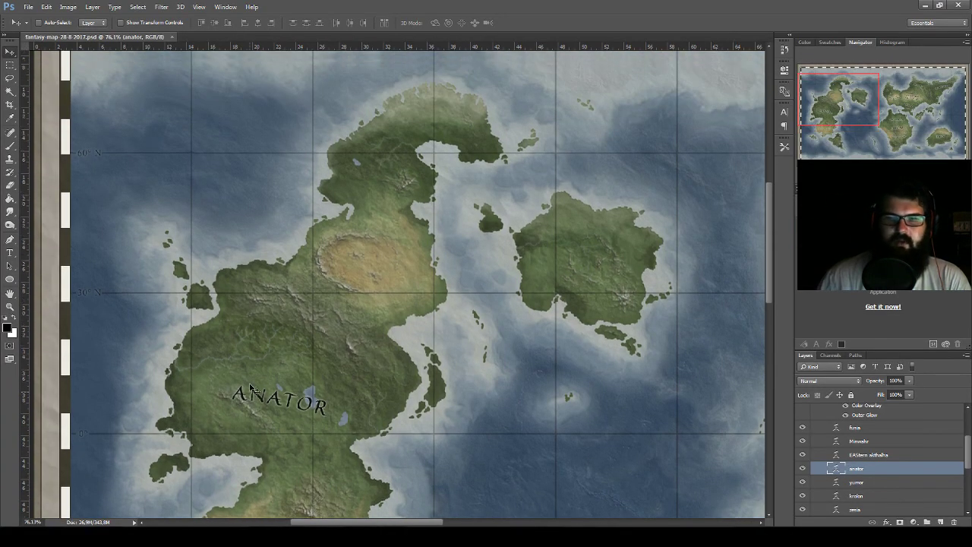
left_click_drag(283, 444, 393, 196)
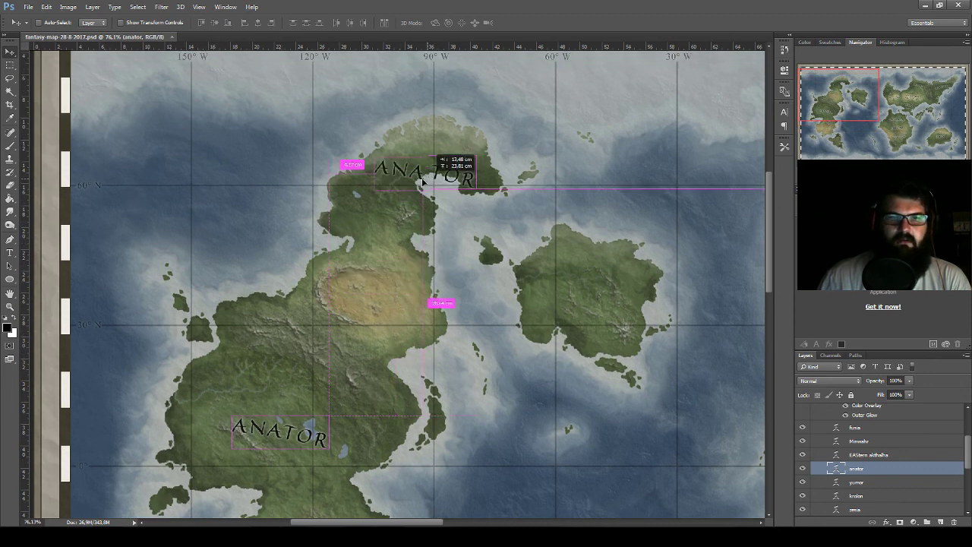
- Retype the copied label as HEALONOR
double_click(838, 470)
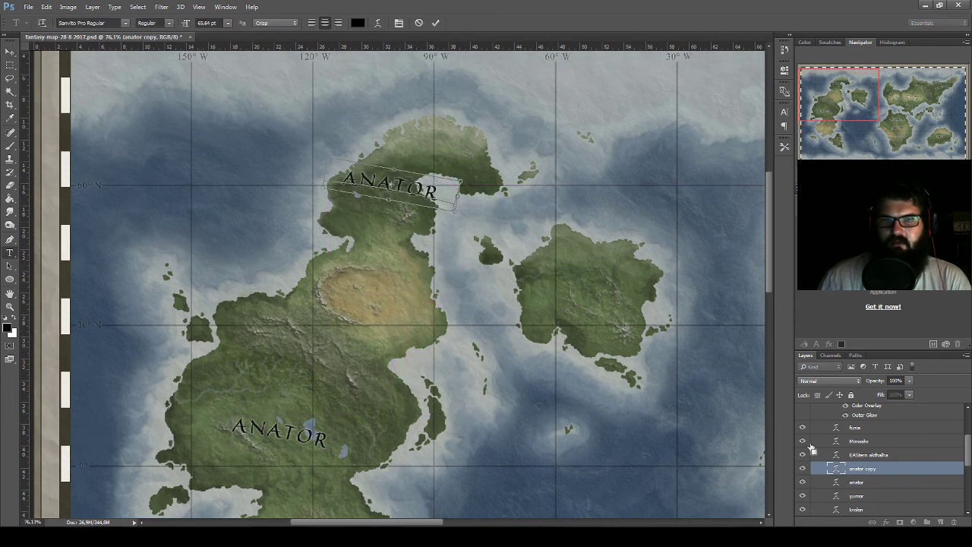
type("HEALONOR")
key("ctrl+t")
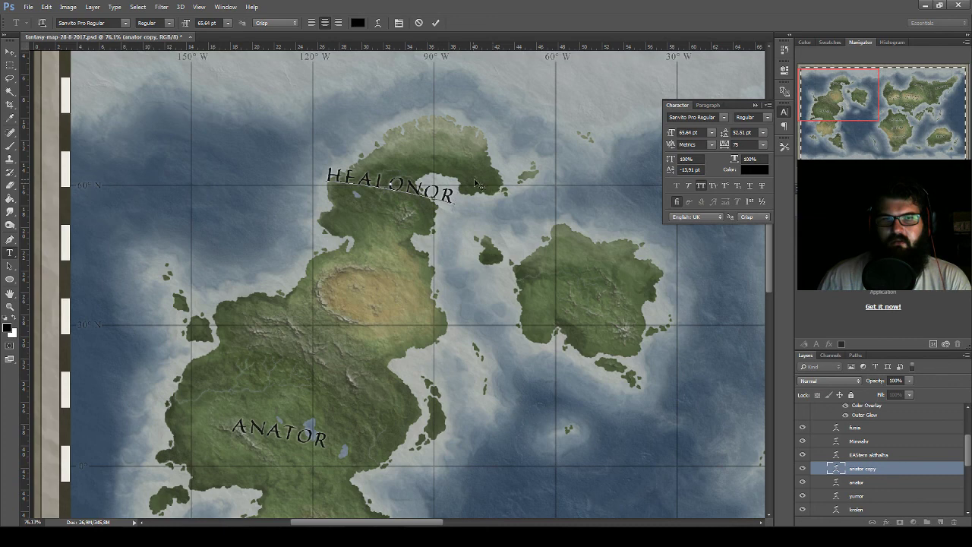
left_click(10, 52)
- Scale HEALONOR to 70.65 pt and set it along the northern peninsula
key("ctrl+t")
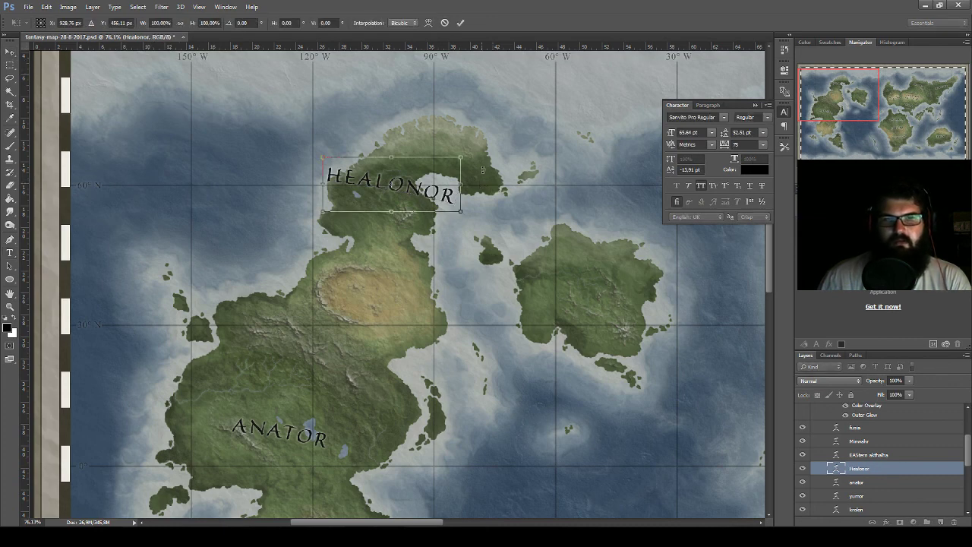
mouse_move(461, 160)
left_mouse_down()
mouse_move(452, 155)
mouse_move(417, 197)
mouse_move(457, 165)
left_mouse_up()
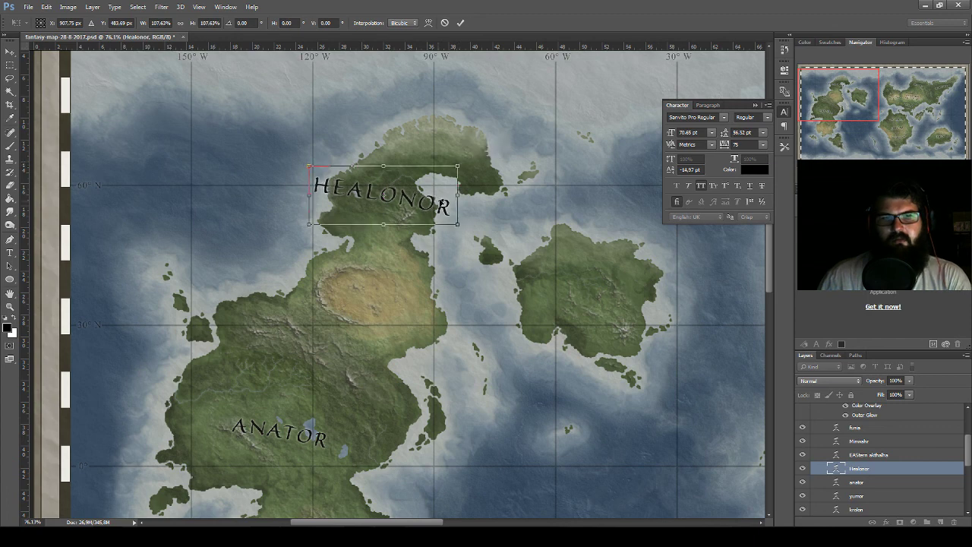
key("Return")
left_click_drag(432, 213, 429, 203)
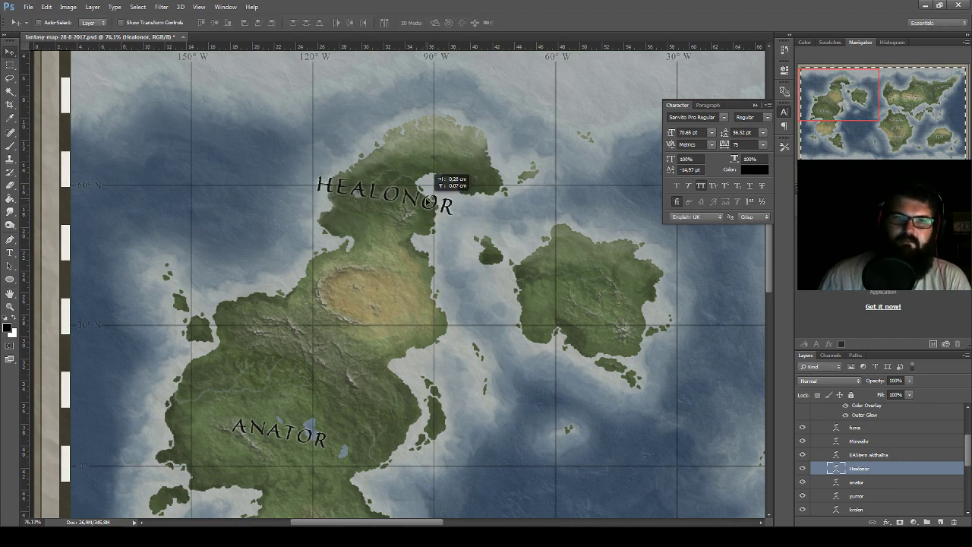
- Look over the other continents and save the map document
scroll(448, 228, "down", 3)
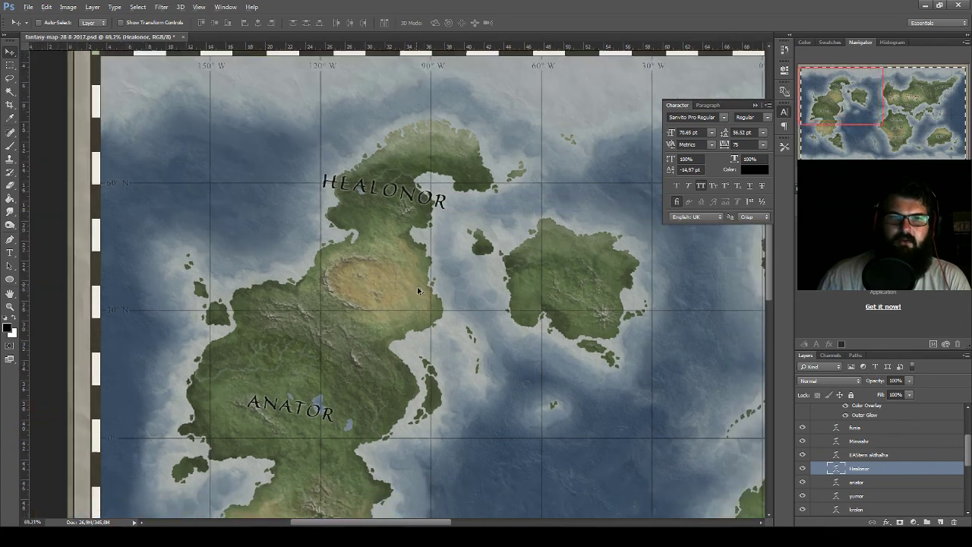
scroll(473, 240, "down", 3)
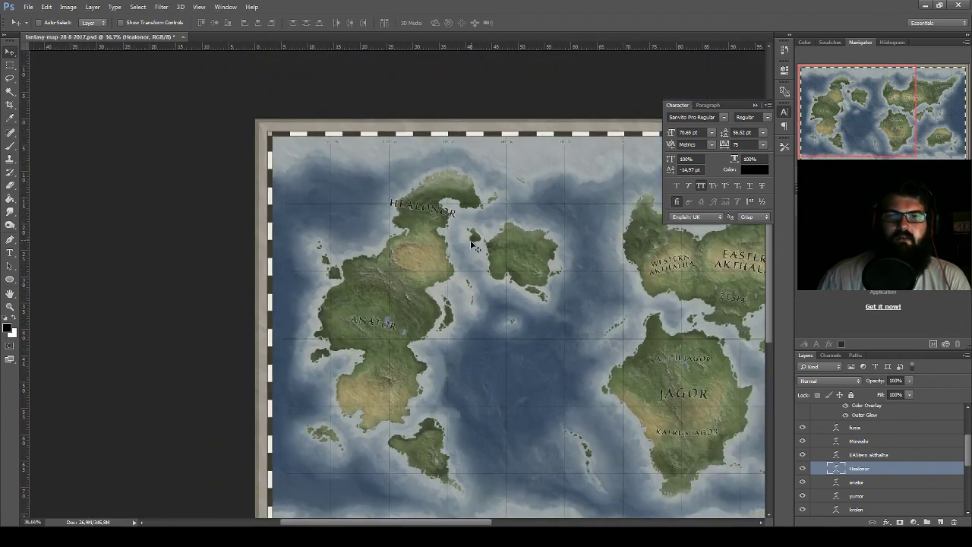
scroll(473, 245, "down", 1)
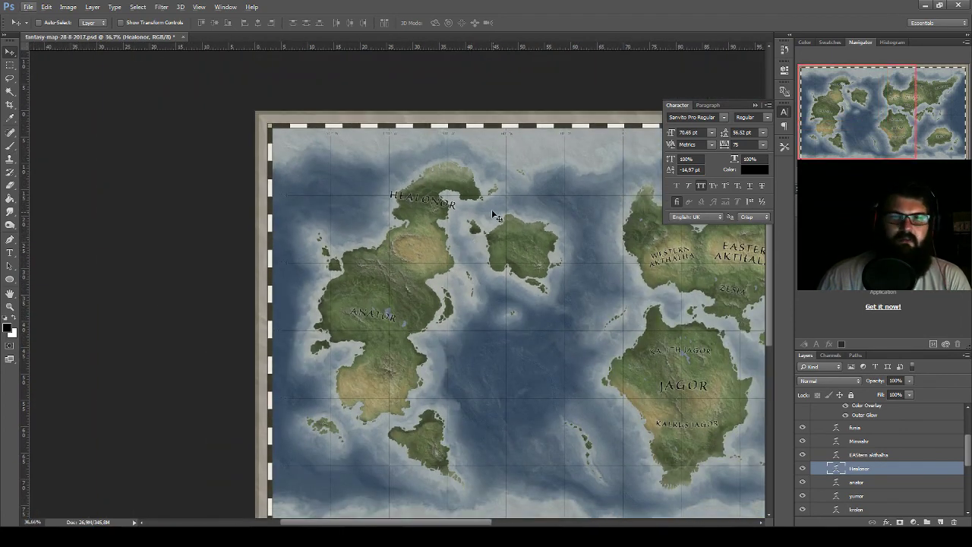
mouse_move(491, 209)
left_mouse_down()
mouse_move(293, 216)
mouse_move(364, 206)
left_mouse_up()
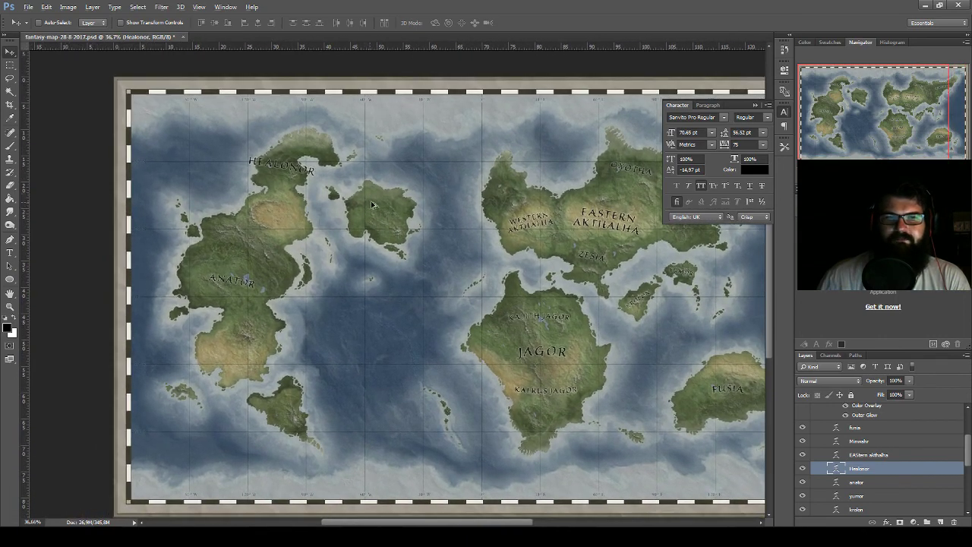
scroll(371, 205, "up", 2)
scroll(372, 205, "up", 2)
key("ctrl+s")
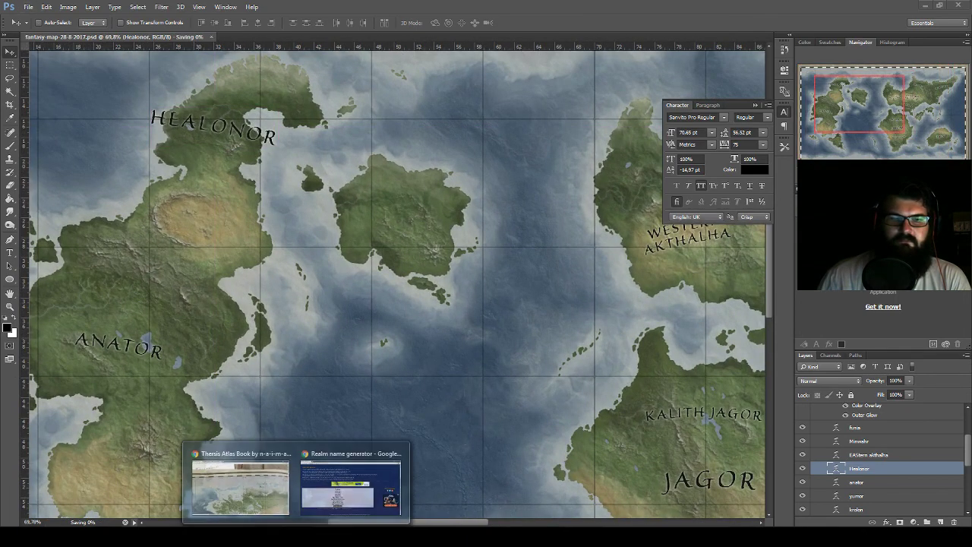
- Generate fresh realm name lists in Fantasy Name Generators
left_click(347, 490)
left_click(382, 449)
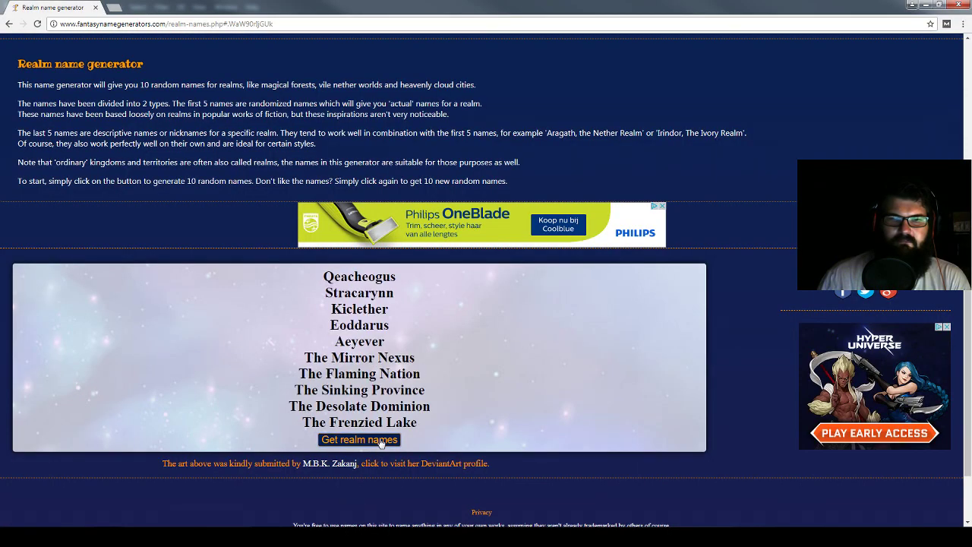
left_click(384, 438)
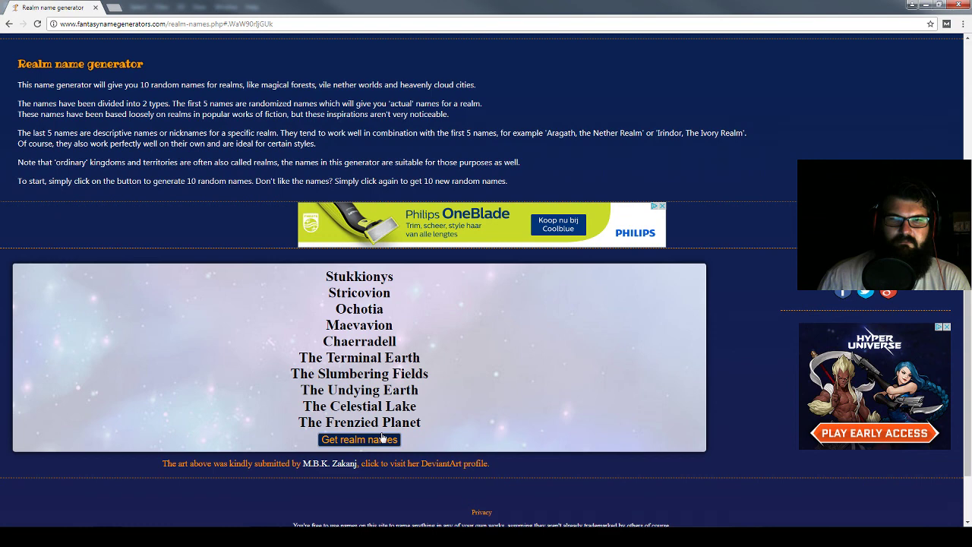
left_click(383, 438)
left_click(383, 438)
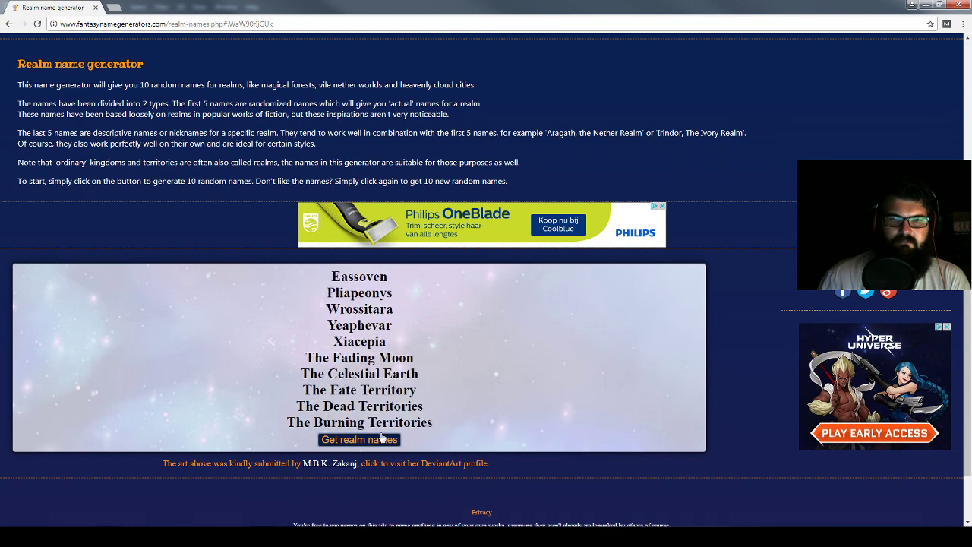
left_click(383, 437)
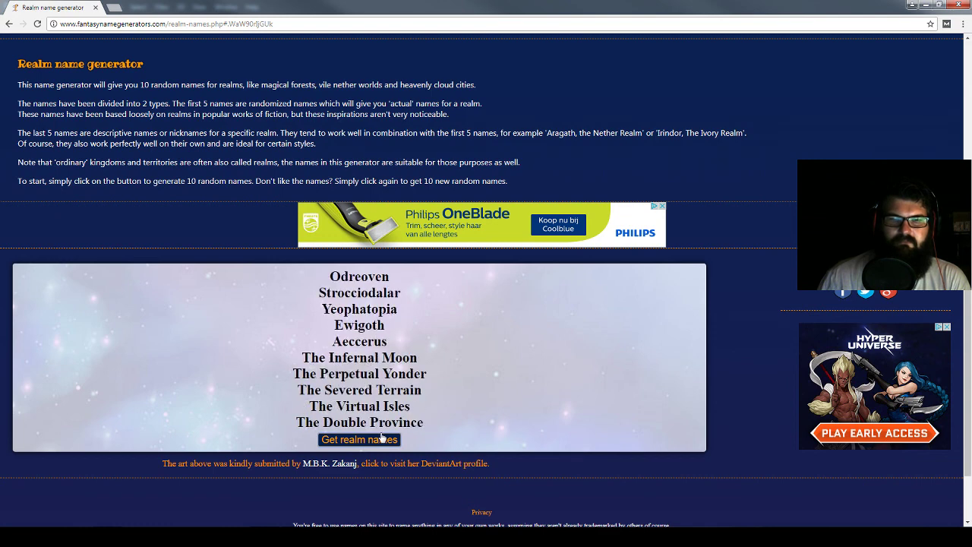
left_click(383, 438)
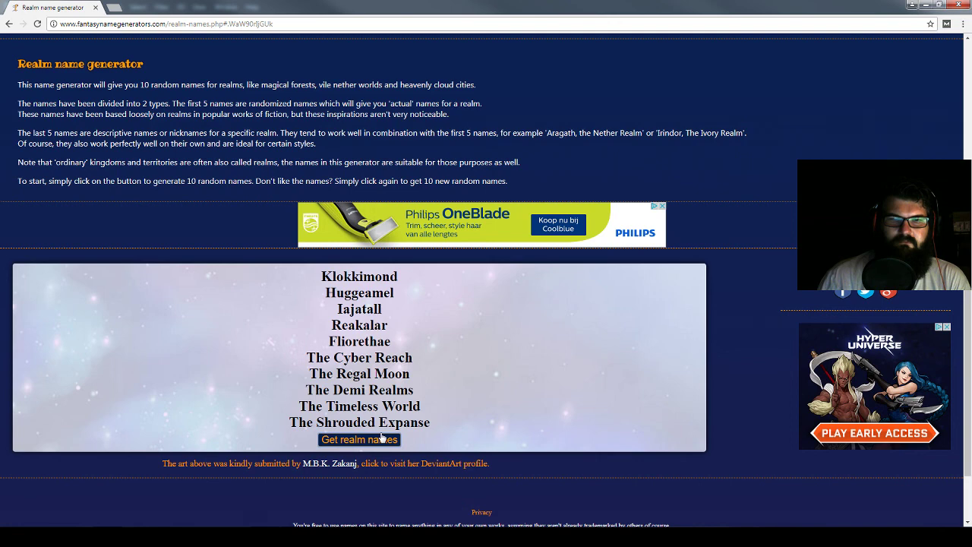
left_click(382, 438)
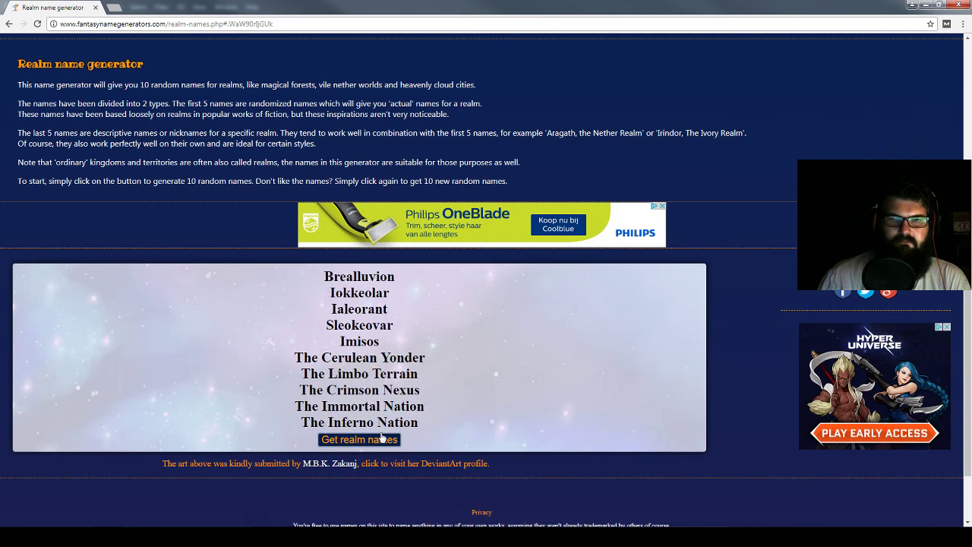
left_click(382, 437)
left_click(386, 445)
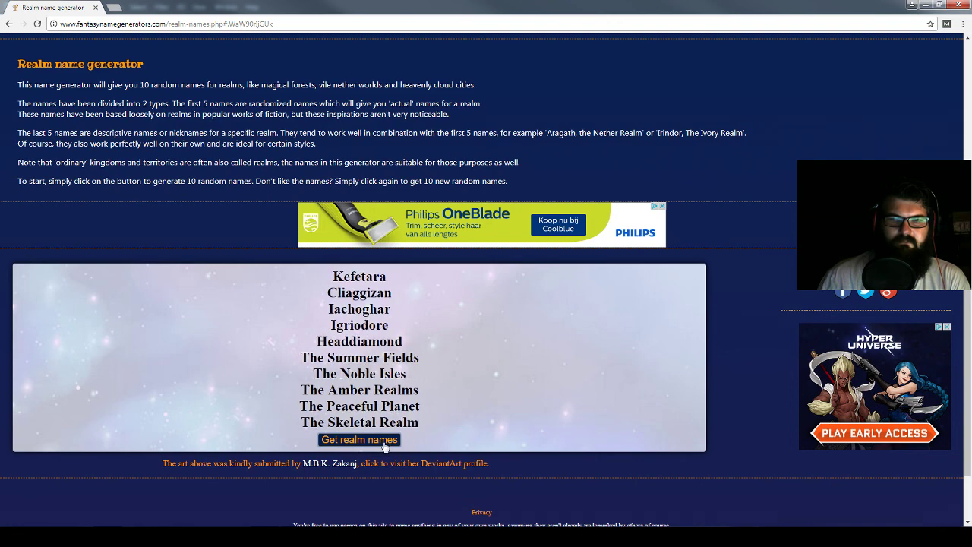
left_click(386, 445)
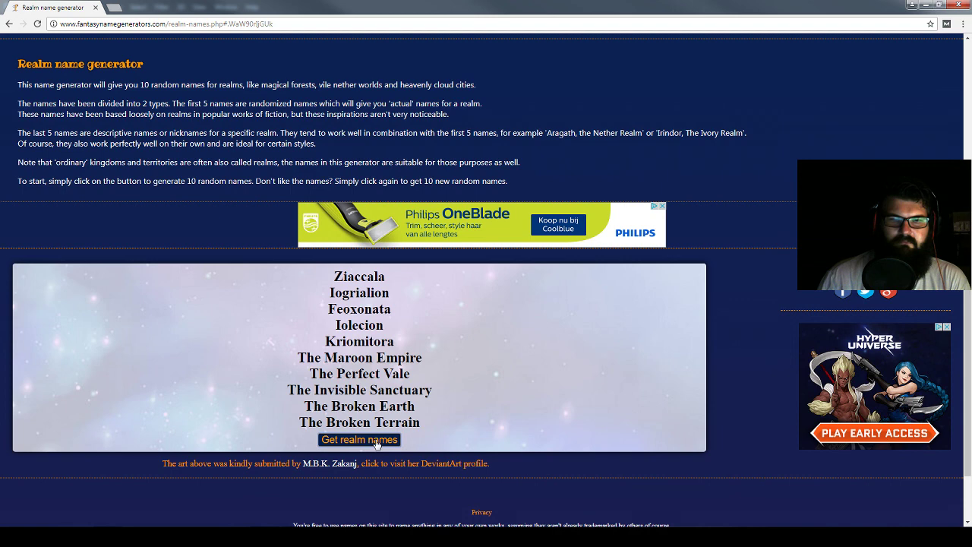
left_click(377, 444)
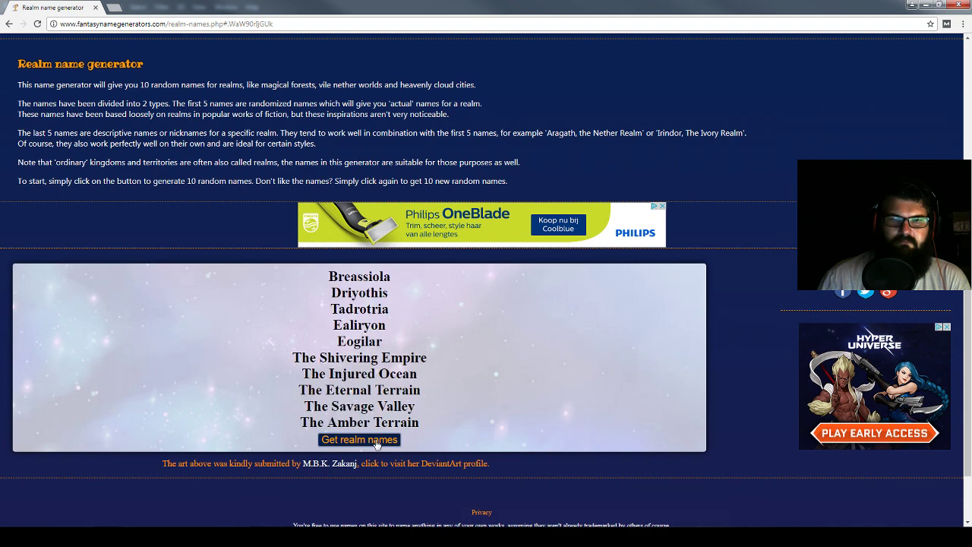
left_click(376, 444)
left_click(377, 444)
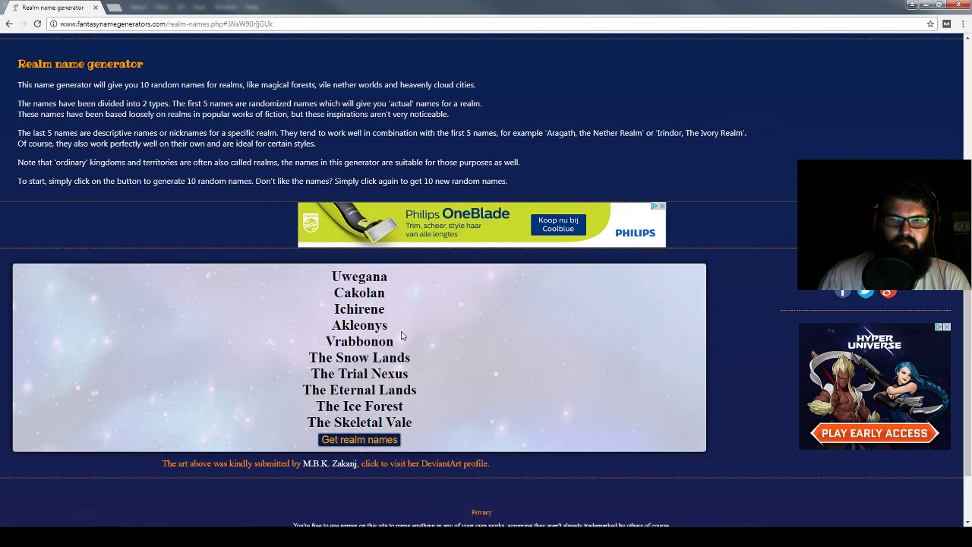
- Select the name Akleonys and return to the Photoshop map near Anator
left_click_drag(406, 325, 335, 318)
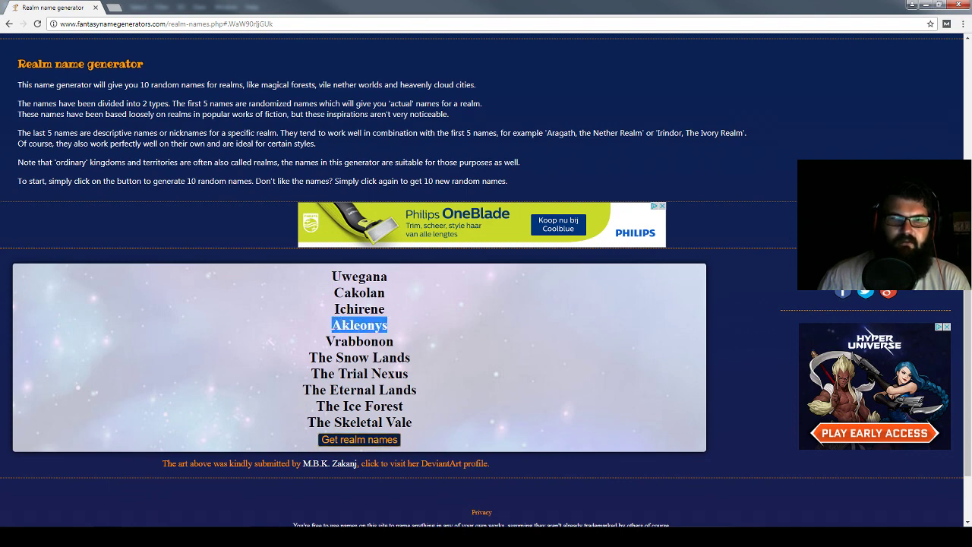
key("alt+Tab")
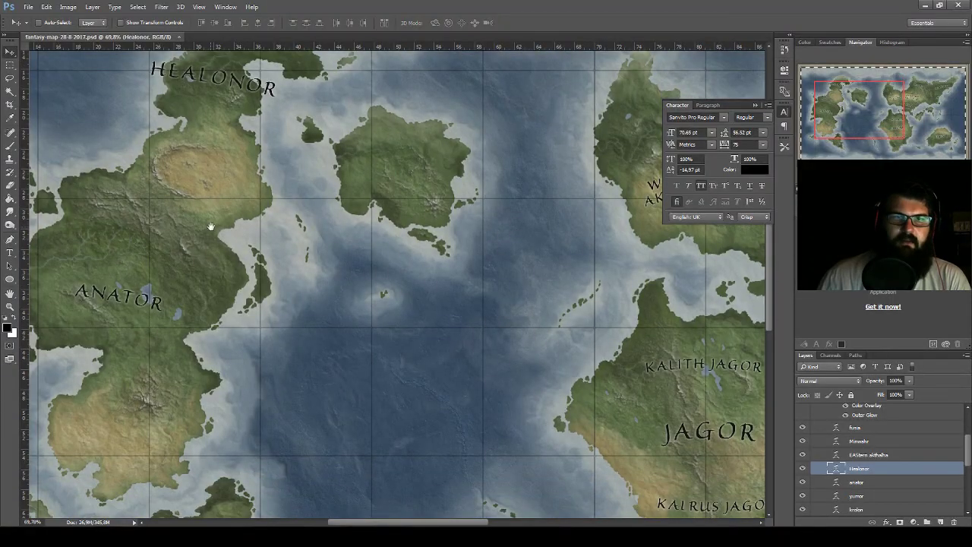
left_click_drag(237, 232, 458, 233)
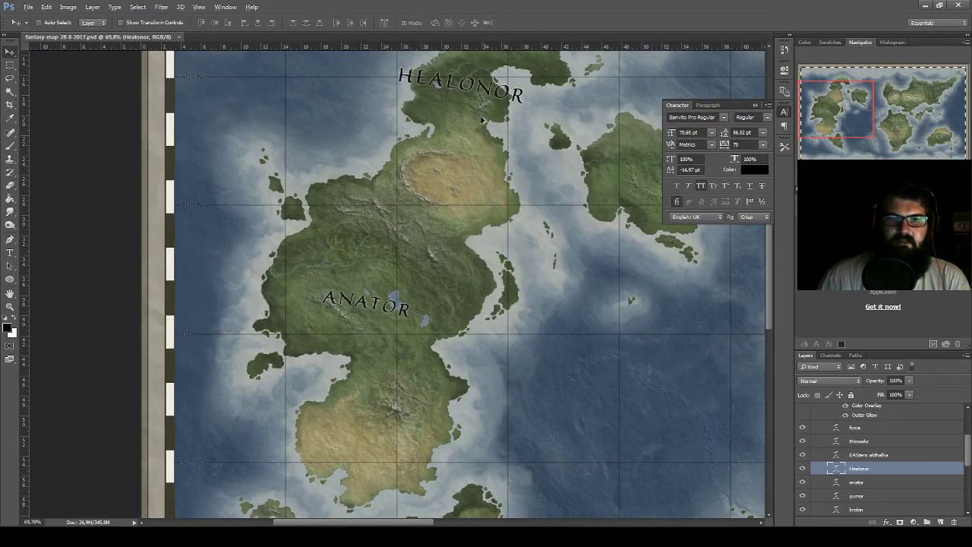
- Duplicate the HEALONOR label onto the central island and retype it as Kleonis
scroll(486, 167, "down", 4)
mouse_move(493, 217)
left_mouse_down()
mouse_move(324, 310)
mouse_move(296, 369)
mouse_move(287, 461)
mouse_move(263, 433)
left_mouse_up()
left_click_drag(216, 160, 406, 253)
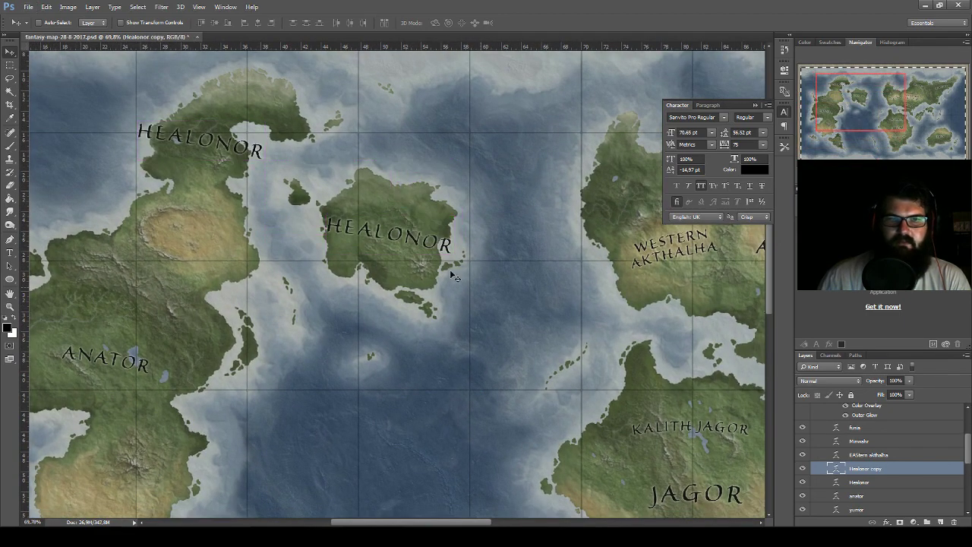
double_click(837, 469)
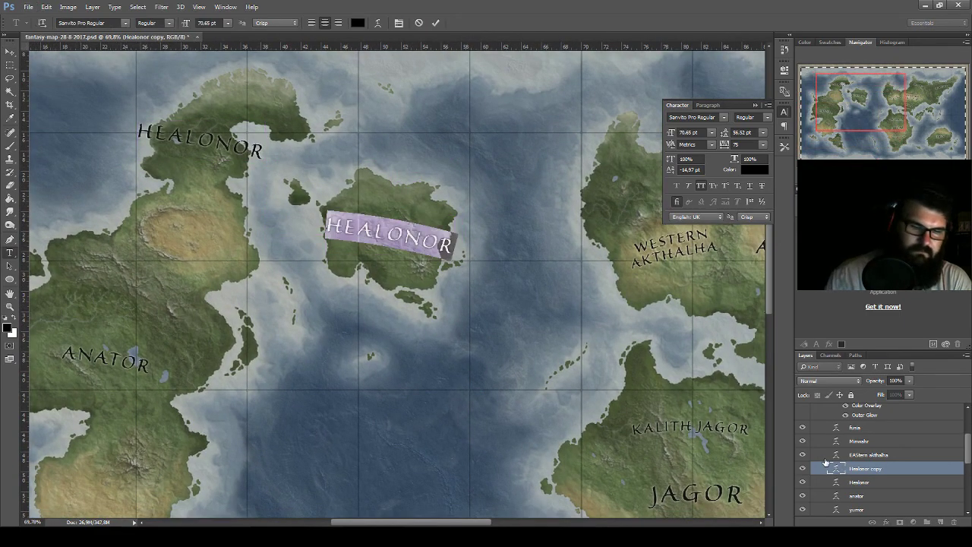
type("Kleonis")
left_click(784, 112)
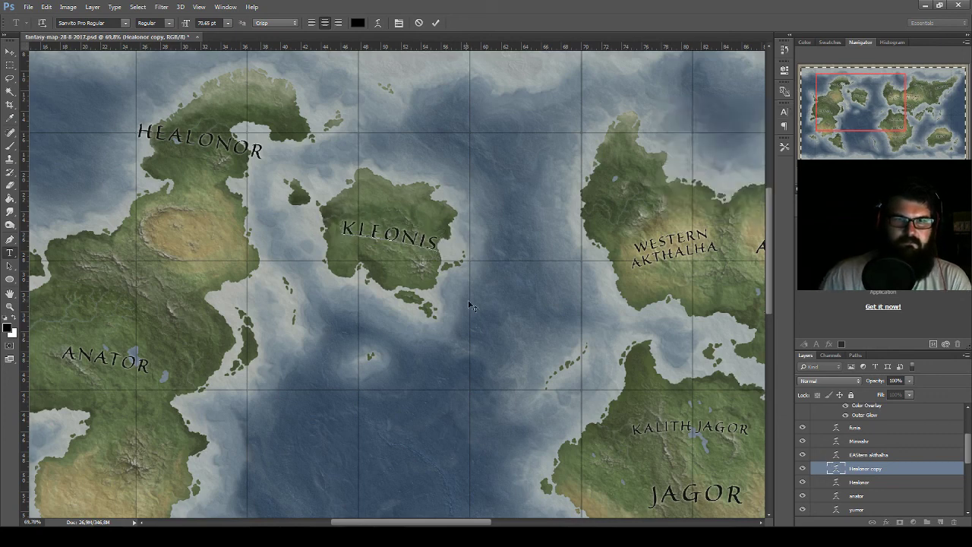
- Rotate the KLEONIS label slightly to follow the island
left_click(6, 51)
key("ctrl+t")
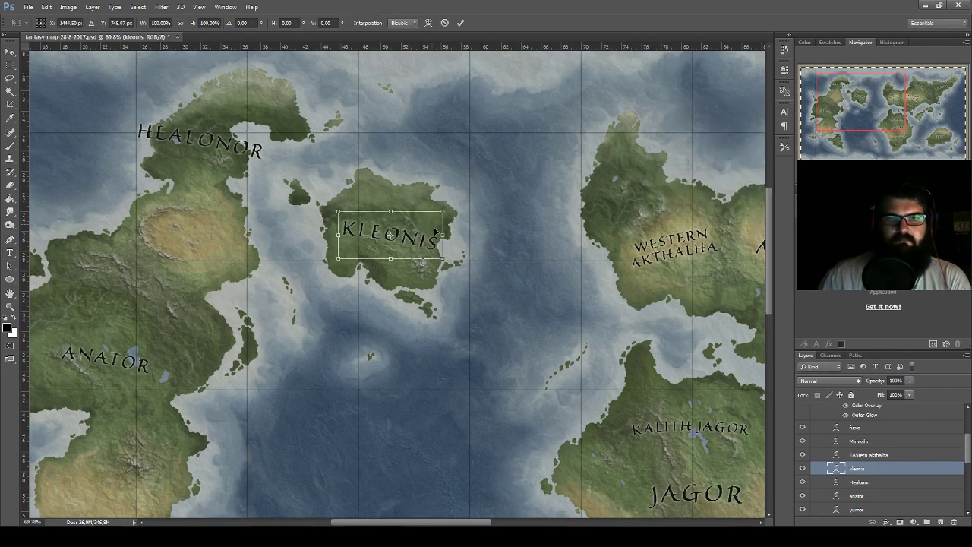
mouse_move(430, 218)
left_mouse_down()
mouse_move(417, 223)
mouse_move(429, 211)
left_mouse_up()
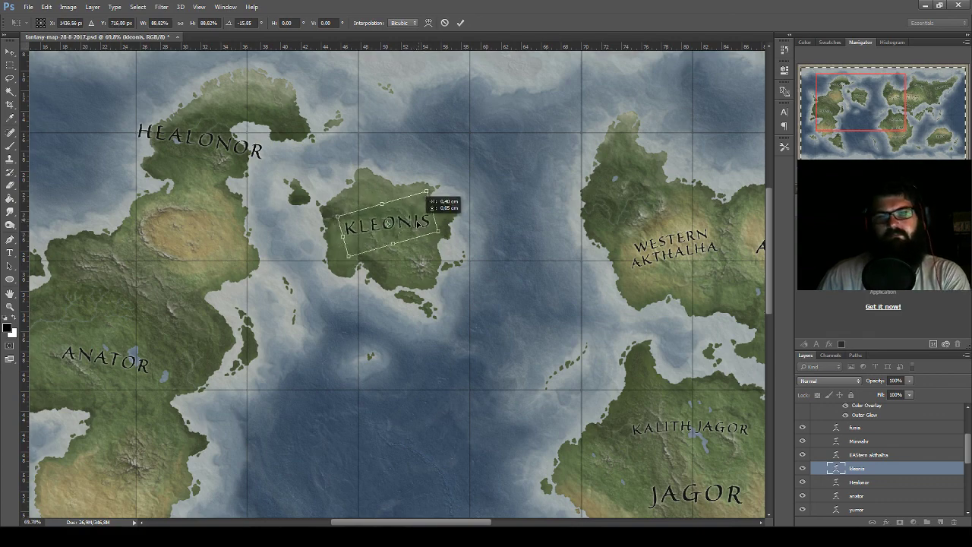
key("Return")
- Save the map file
scroll(465, 313, "down", 3)
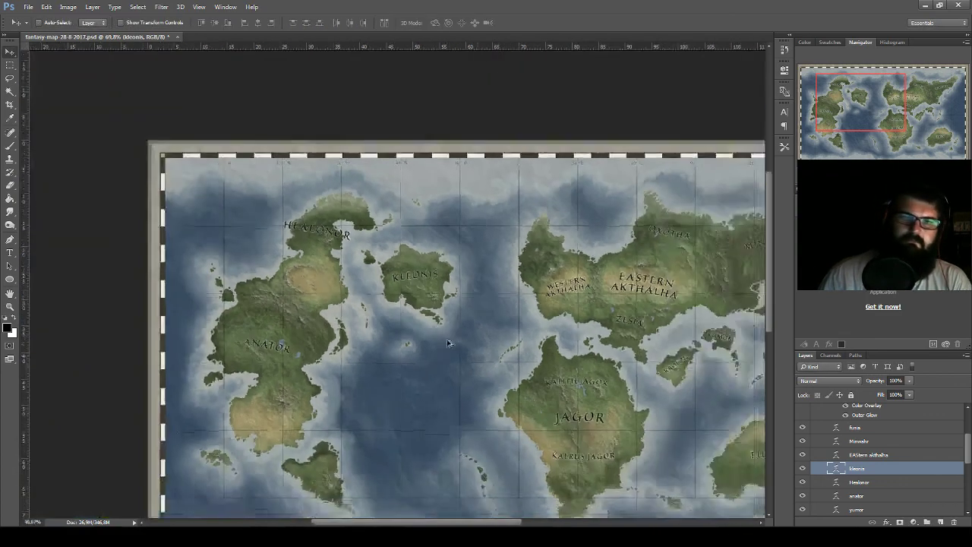
scroll(450, 341, "down", 3)
scroll(312, 417, "up", 2)
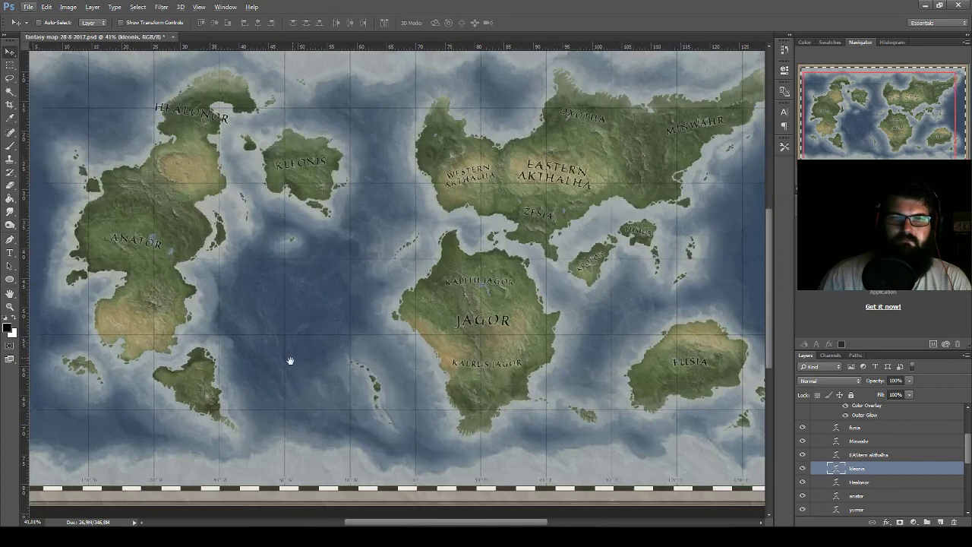
scroll(288, 363, "up", 1)
scroll(426, 346, "up", 1)
key("ctrl+s")
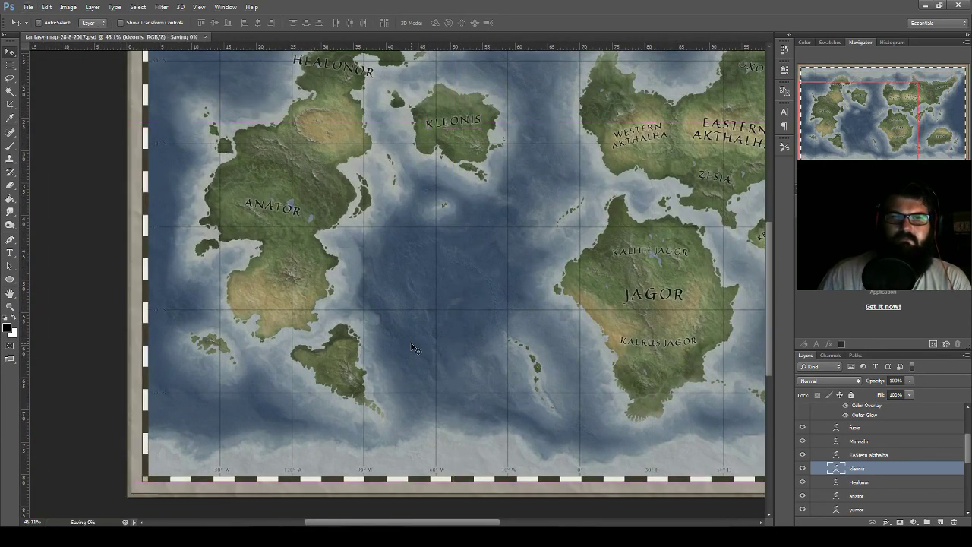
scroll(429, 343, "up", 1)
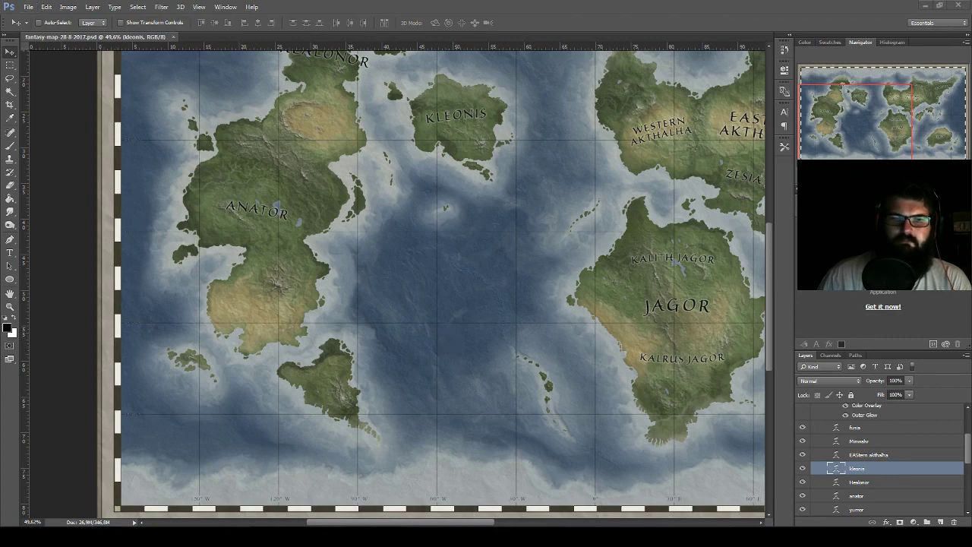
- Generate more realm name lists in Fantasy Name Generators
left_click(389, 498)
left_click(368, 441)
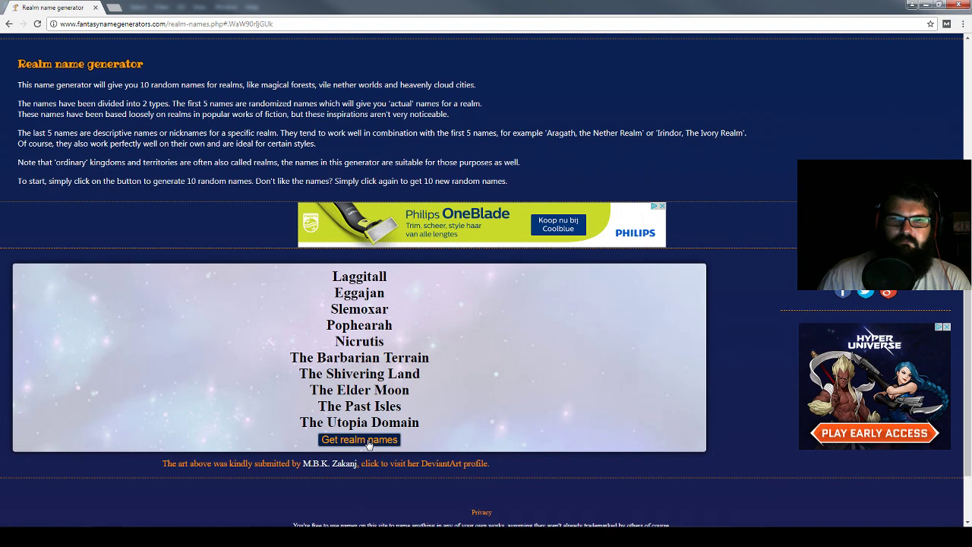
left_click(368, 441)
left_click(368, 441)
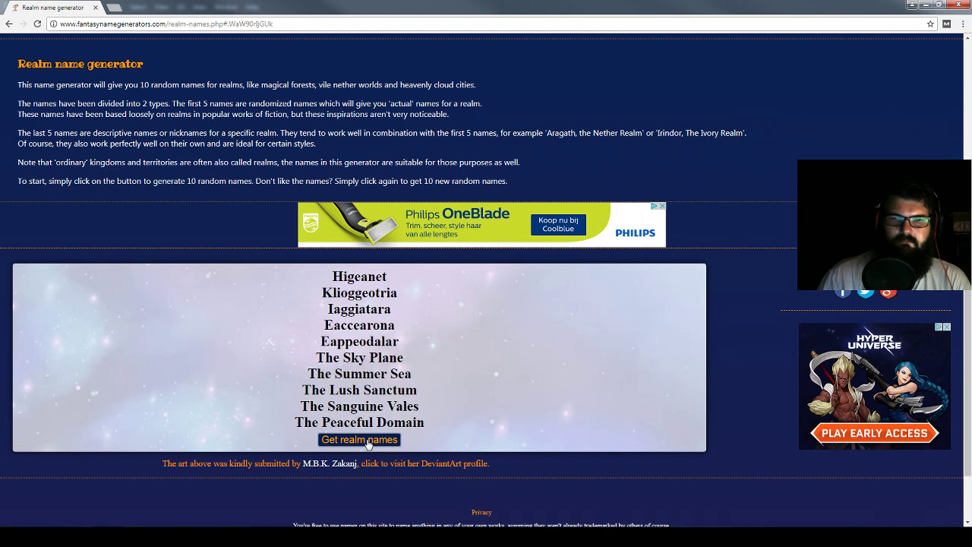
left_click(369, 440)
left_click(368, 441)
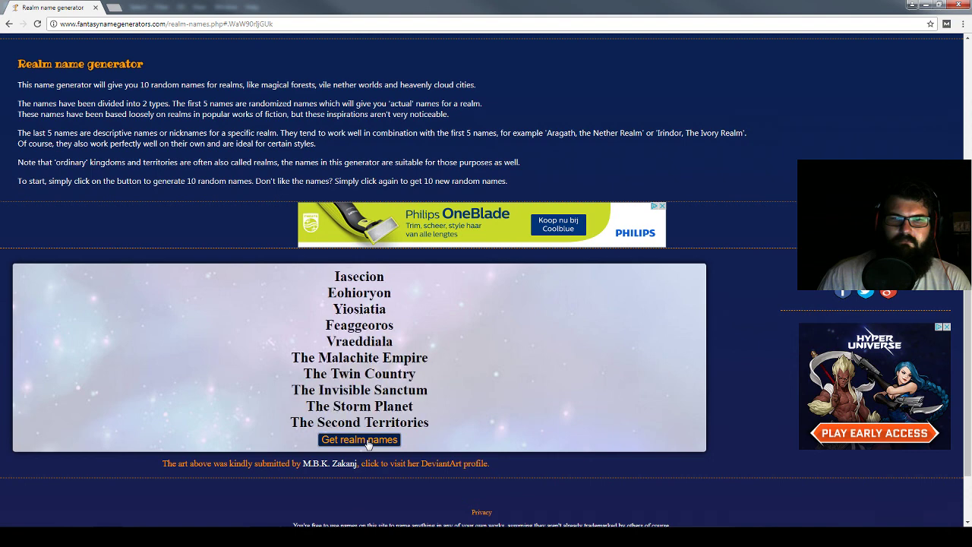
left_click(369, 441)
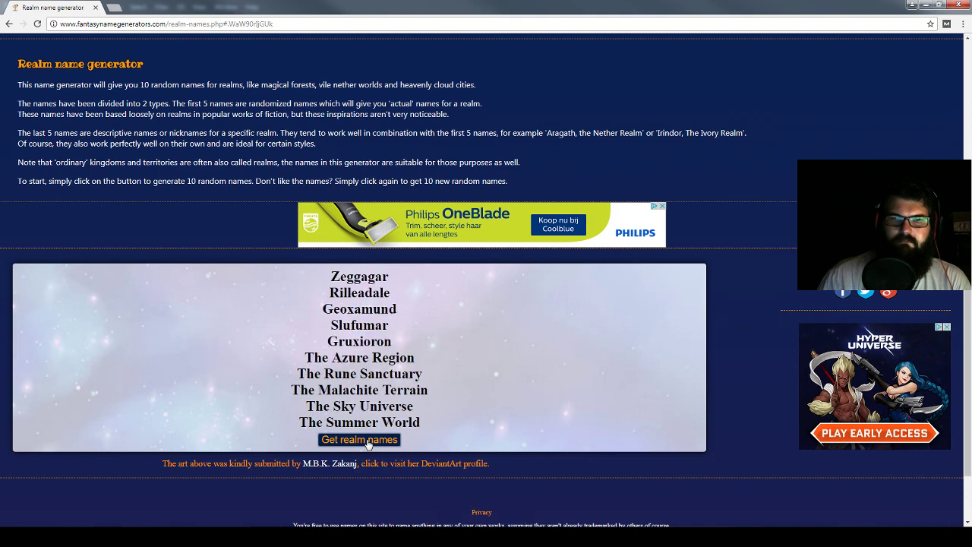
left_click(369, 441)
left_click(368, 441)
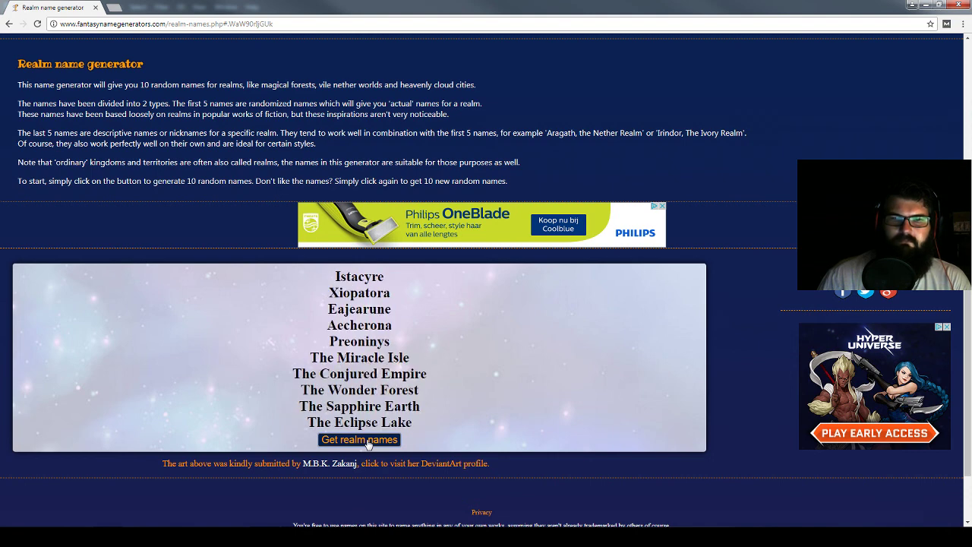
left_click(369, 441)
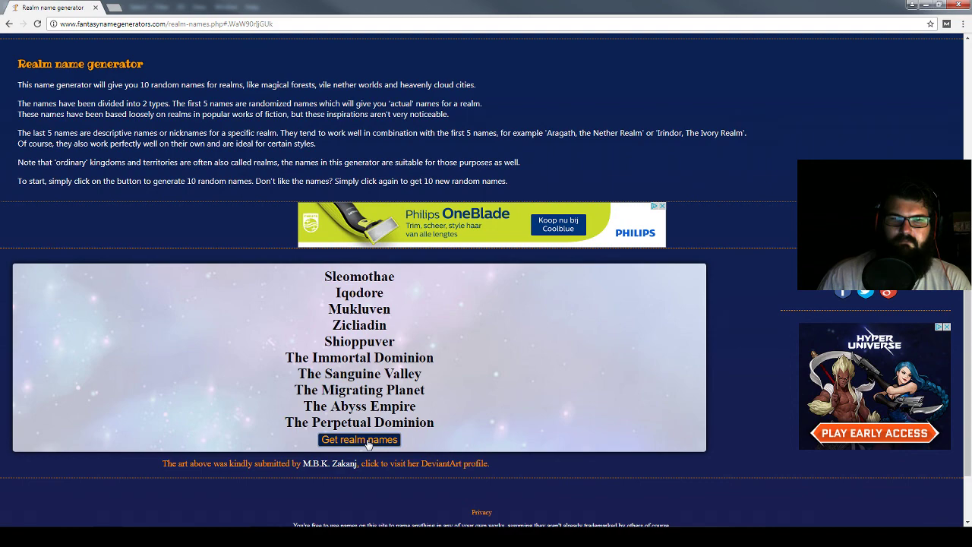
left_click(369, 442)
- Switch to the planet name generator and produce several planet name lists
scroll(346, 228, "up", 3)
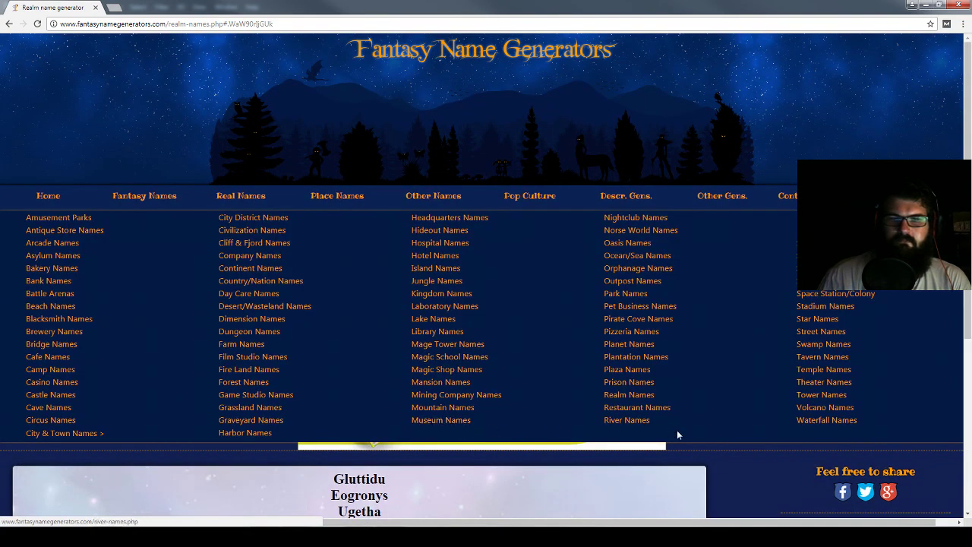
left_click(652, 344)
scroll(532, 354, "down", 3)
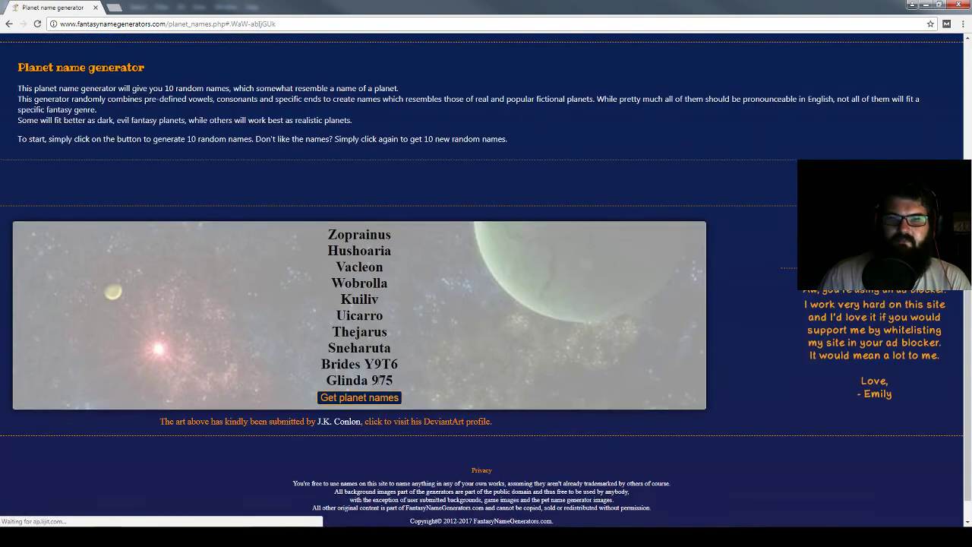
left_click(375, 398)
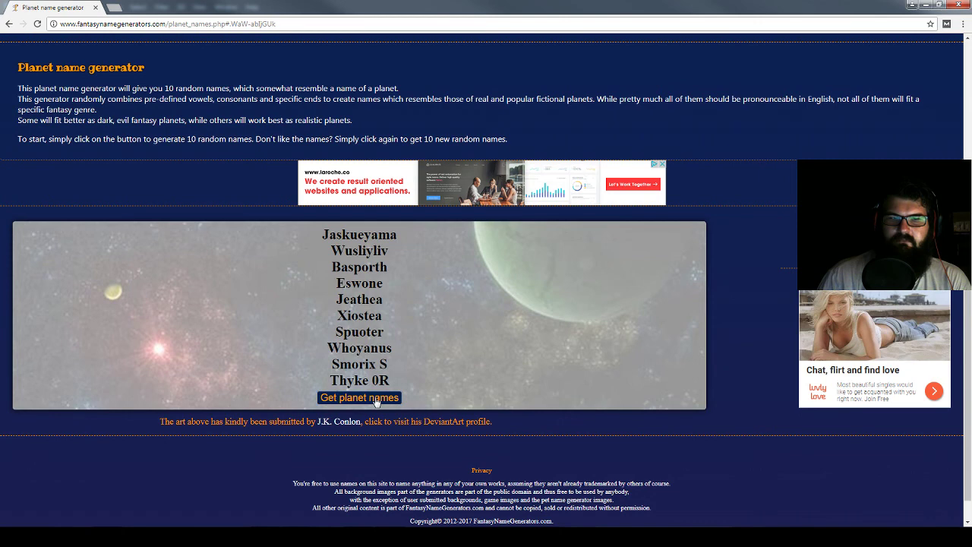
left_click(378, 400)
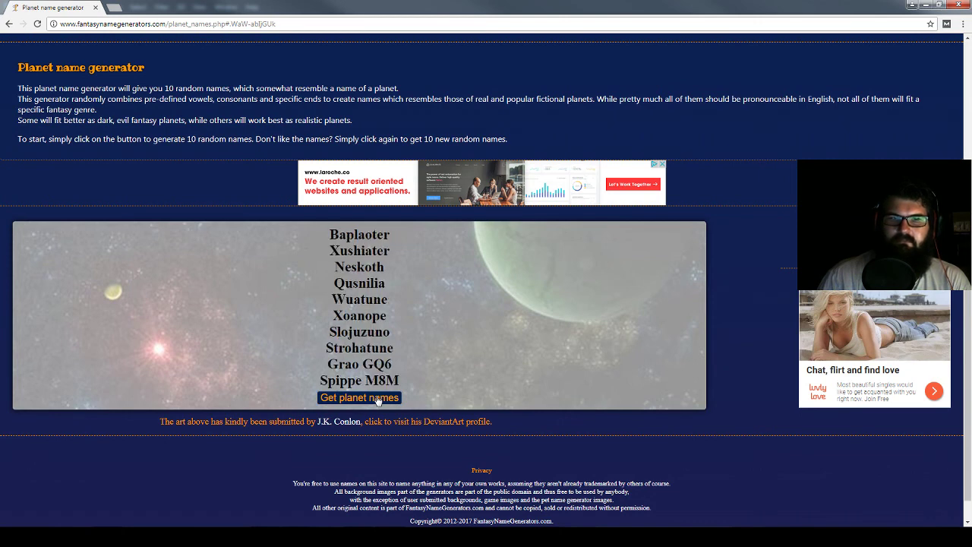
left_click(378, 400)
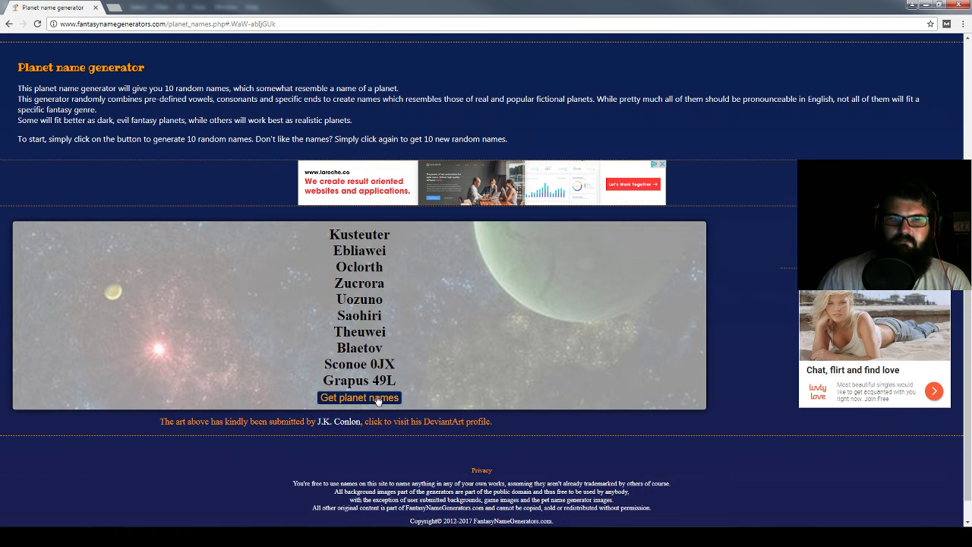
left_click(377, 400)
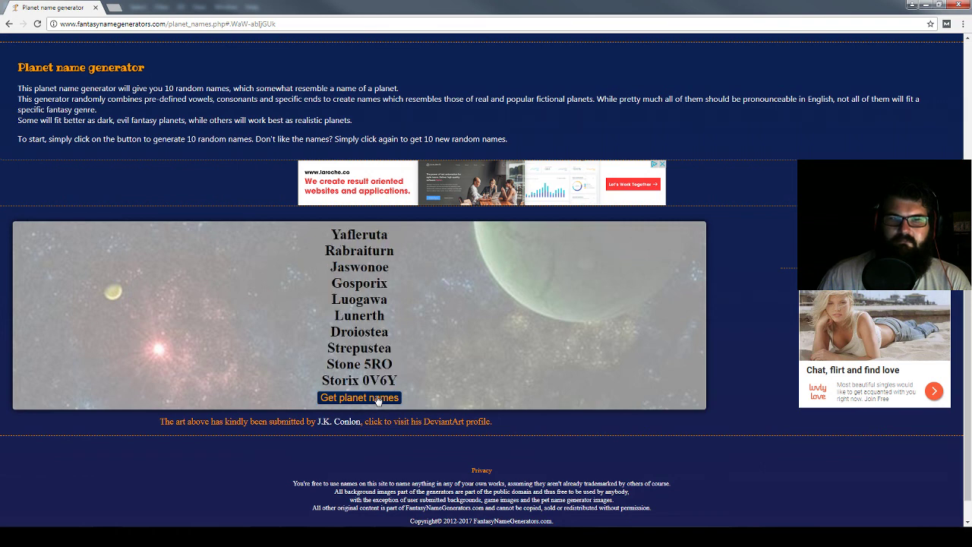
left_click(378, 401)
left_click(378, 400)
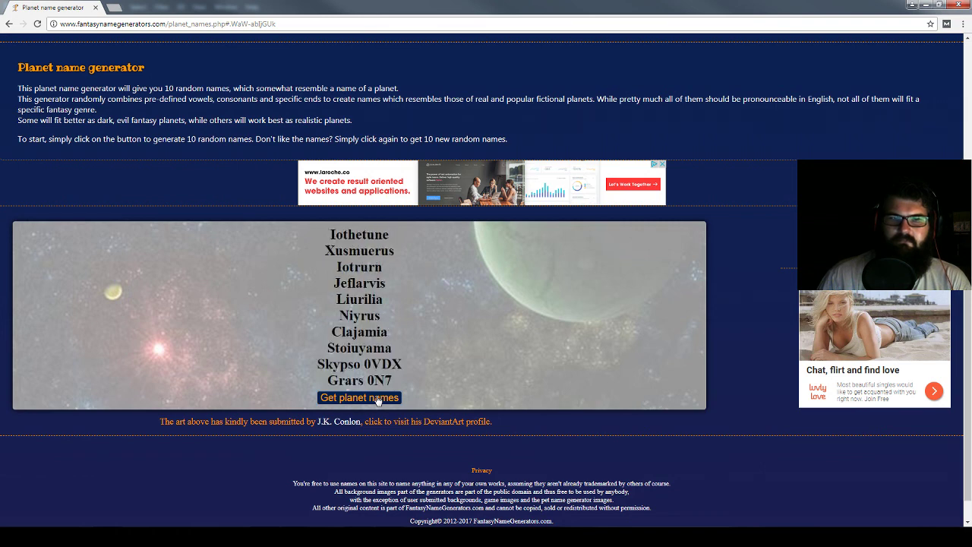
- Go to the European Towns (North) name generator under City & Town Names
scroll(377, 400, "up", 5)
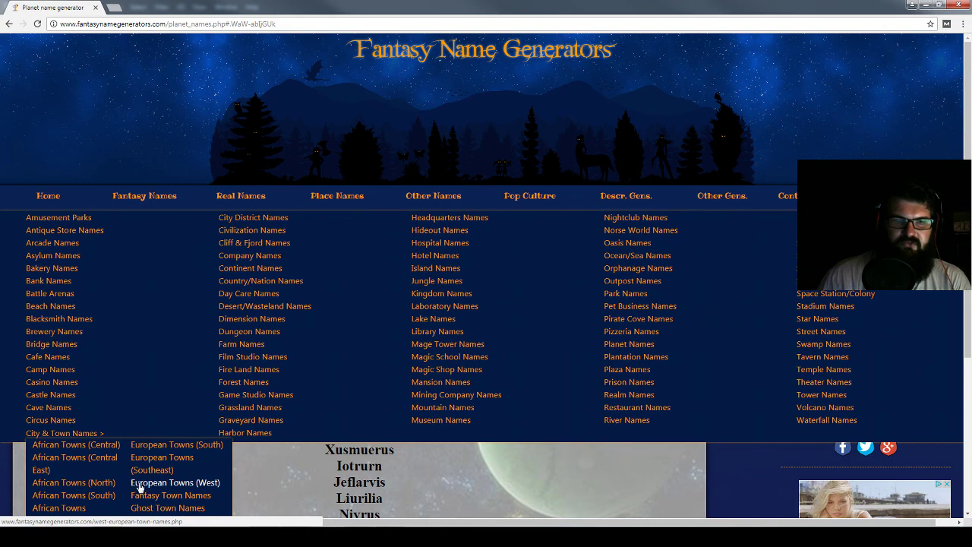
scroll(144, 487, "down", 1)
scroll(147, 480, "down", 1)
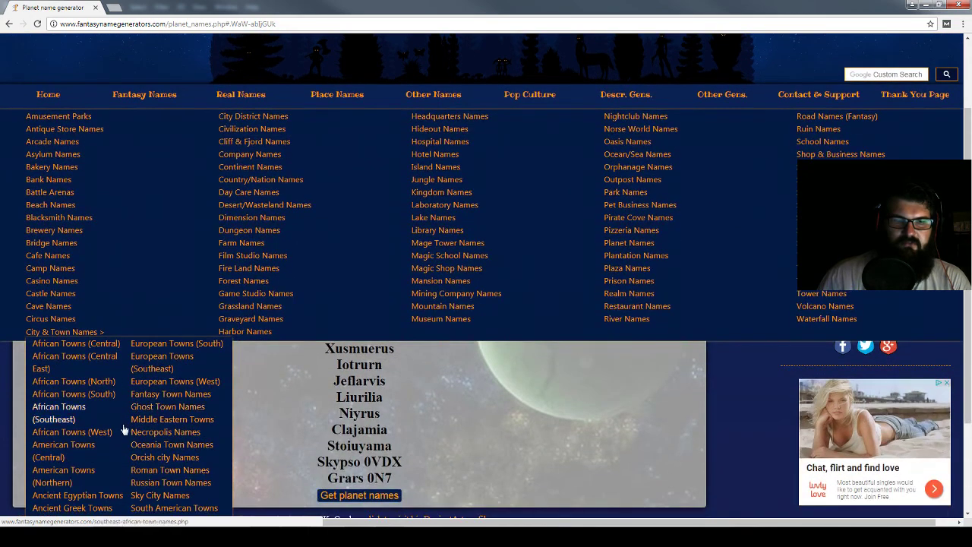
scroll(156, 418, "down", 1)
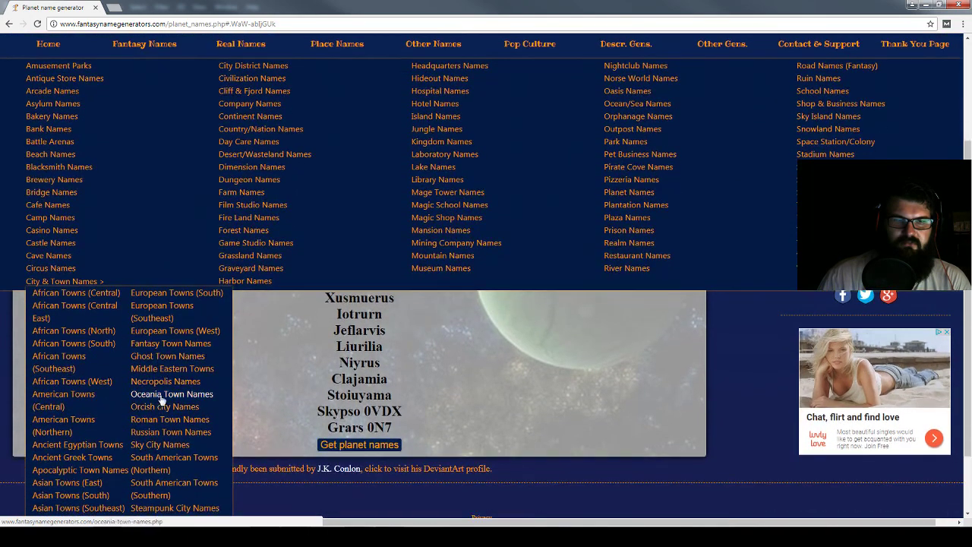
scroll(168, 354, "down", 1)
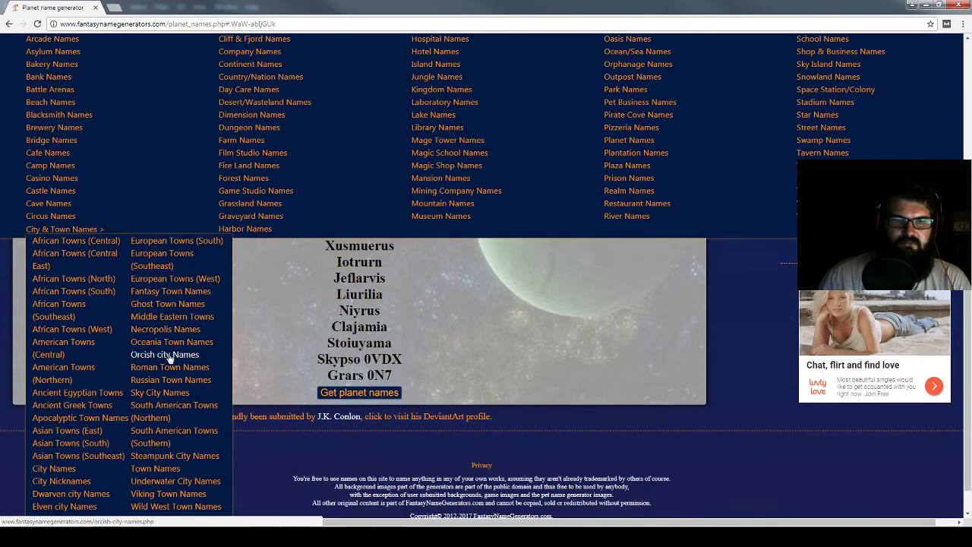
scroll(144, 372, "down", 1)
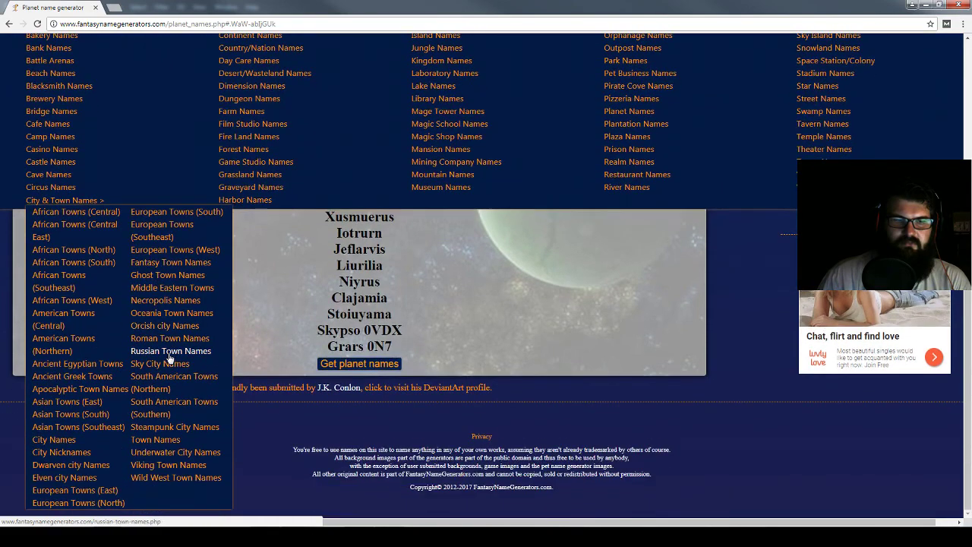
left_click(106, 502)
- Generate new North European town name lists and select the name Viholm
scroll(348, 460, "down", 3)
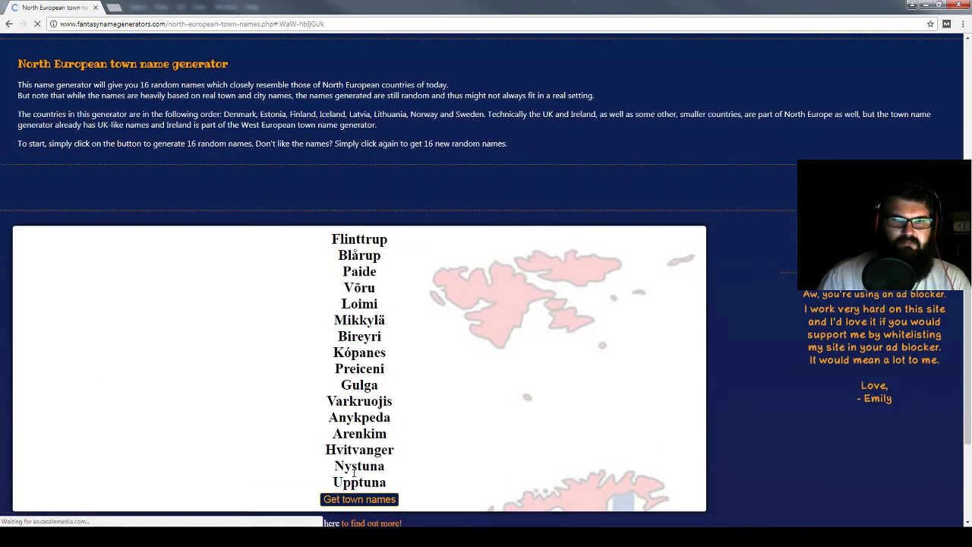
left_click(356, 500)
scroll(357, 486, "down", 1)
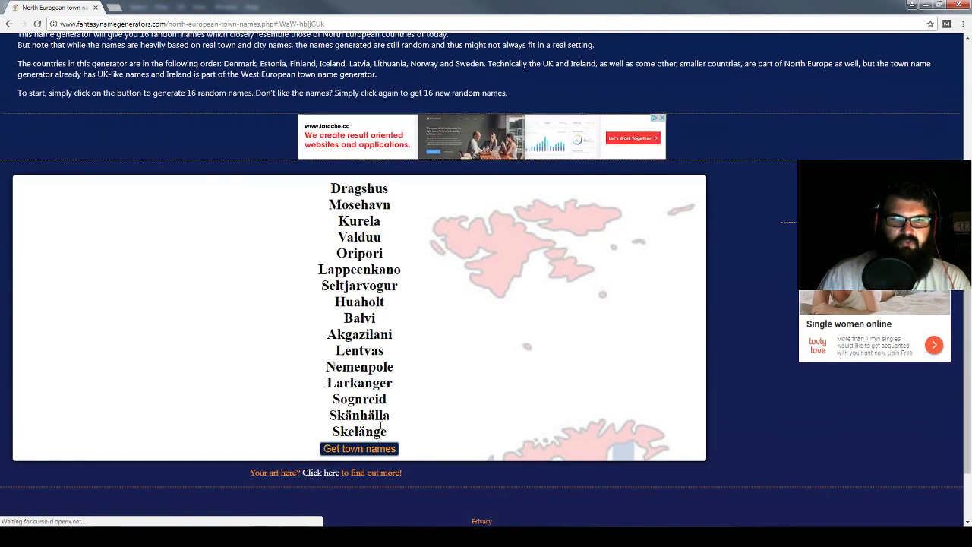
left_click(371, 451)
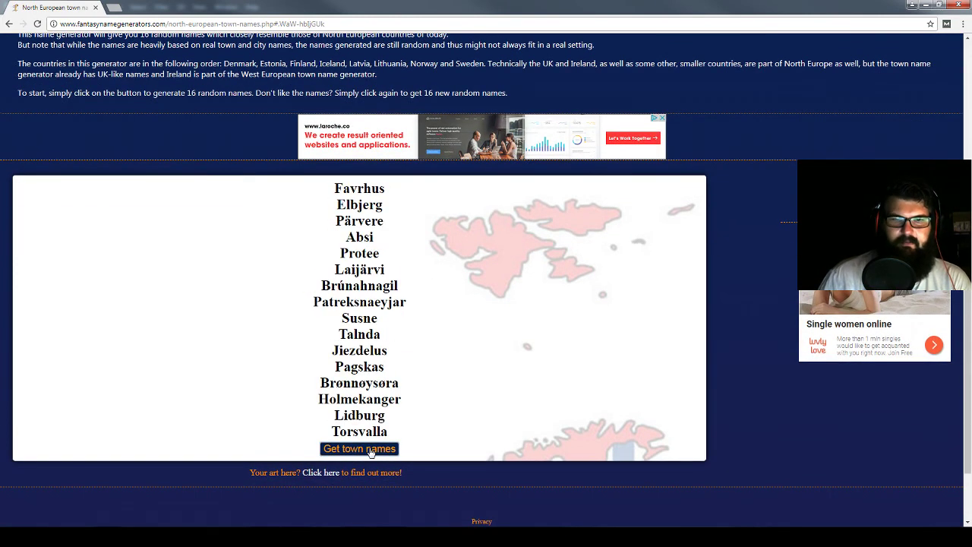
left_click(372, 451)
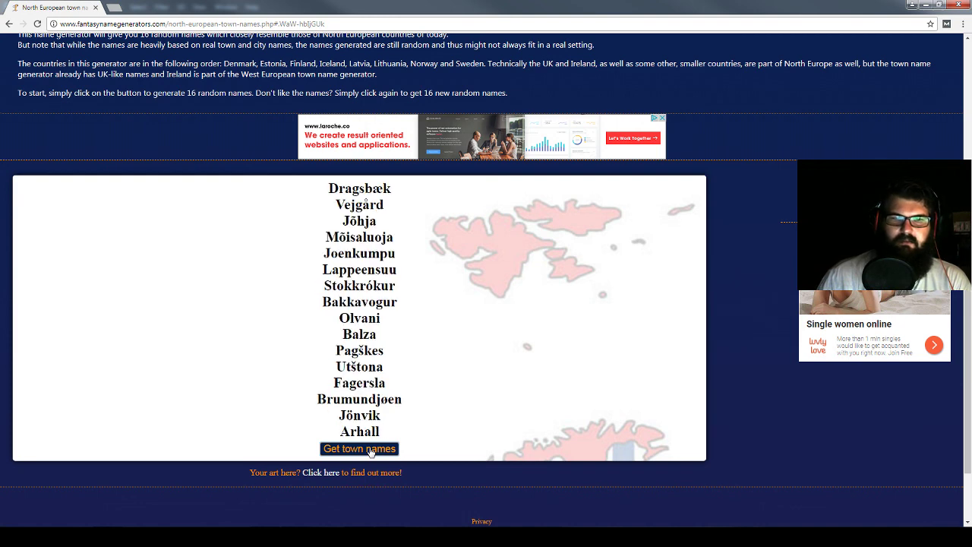
left_click(371, 451)
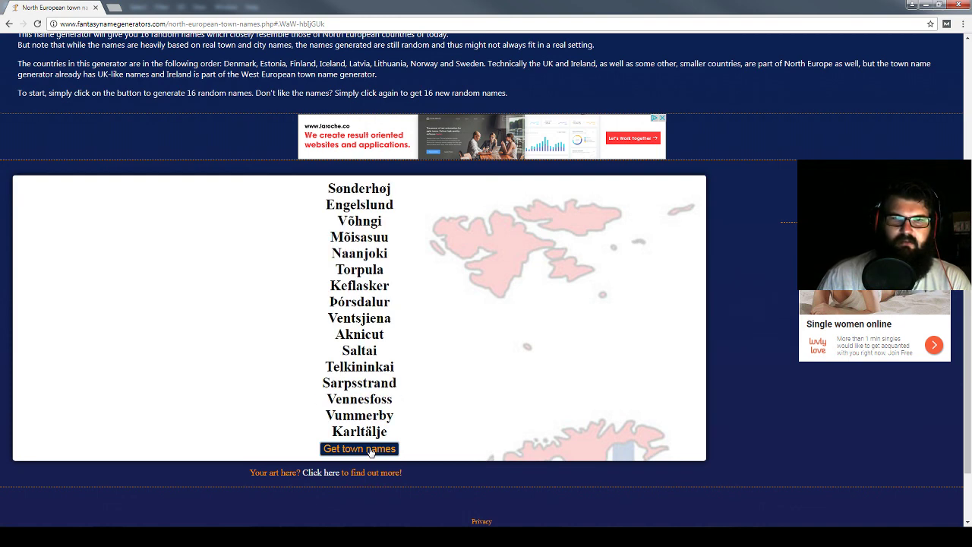
left_click(372, 451)
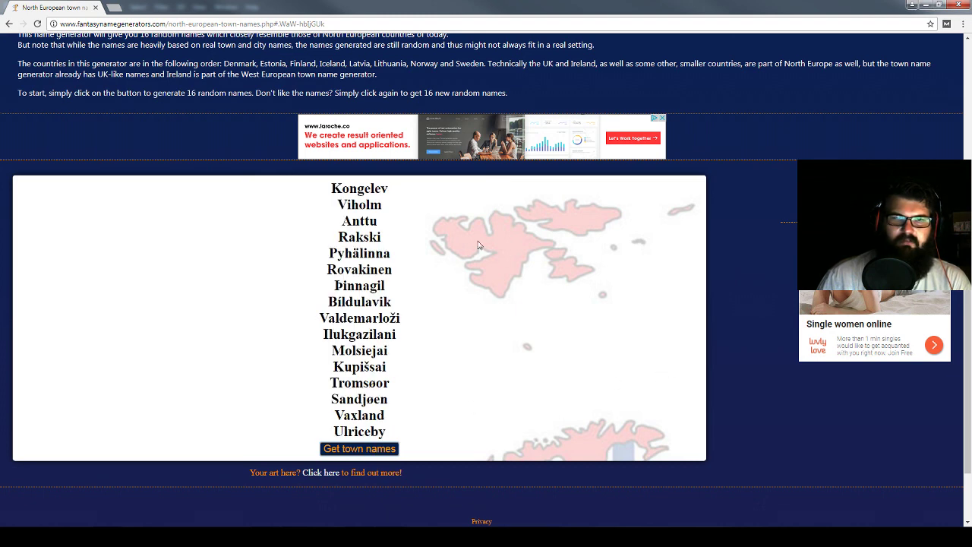
left_click_drag(384, 203, 326, 210)
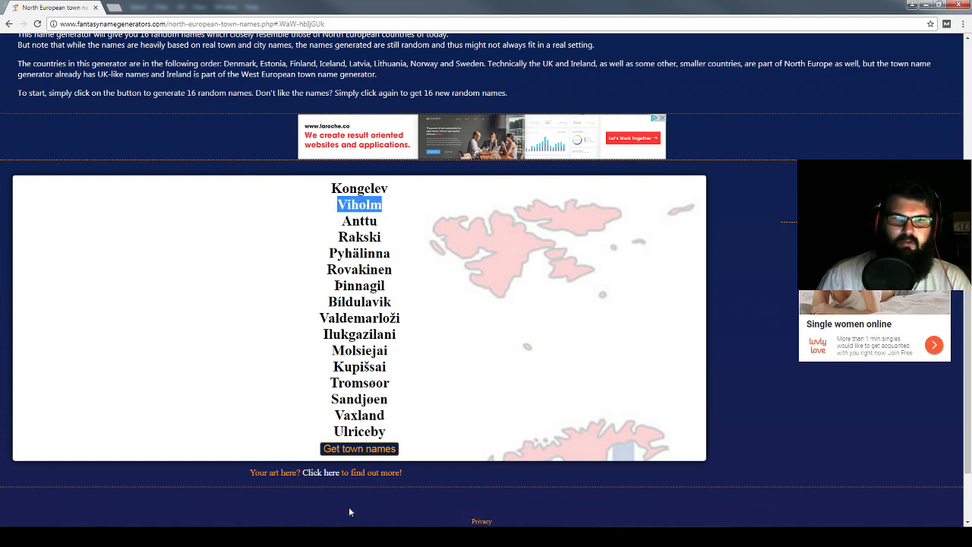
- Copy the KLEONIS label onto the southern island and retype it as VIHOLM
key("alt+Tab")
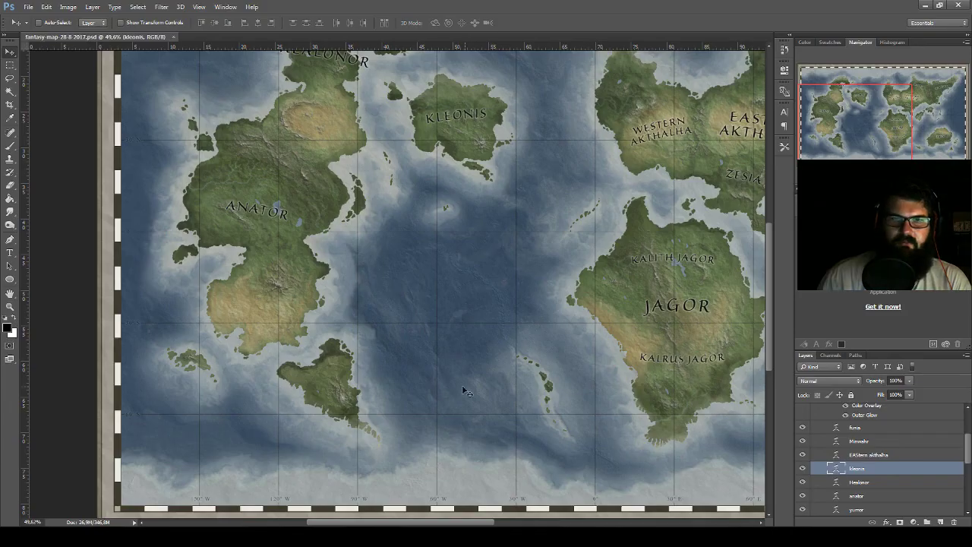
left_click_drag(457, 110, 332, 383)
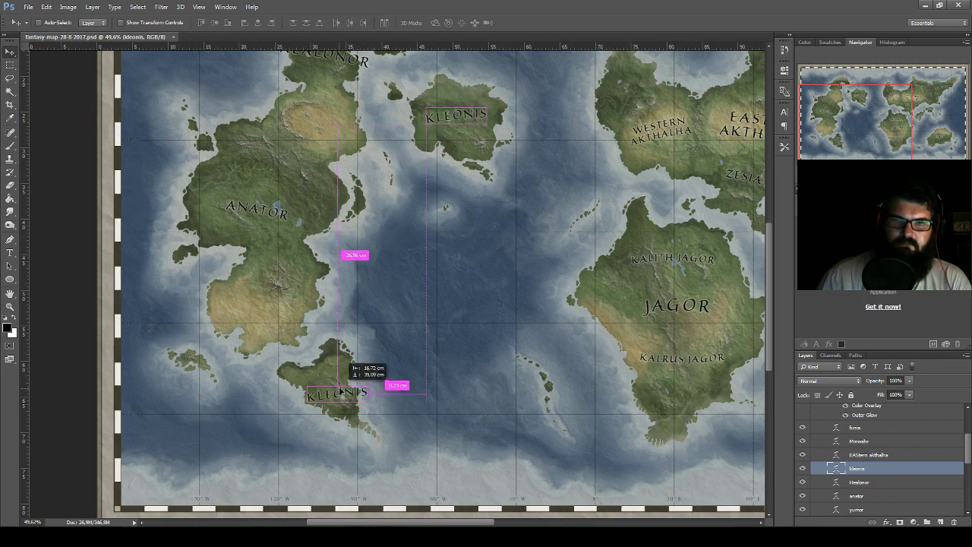
double_click(838, 468)
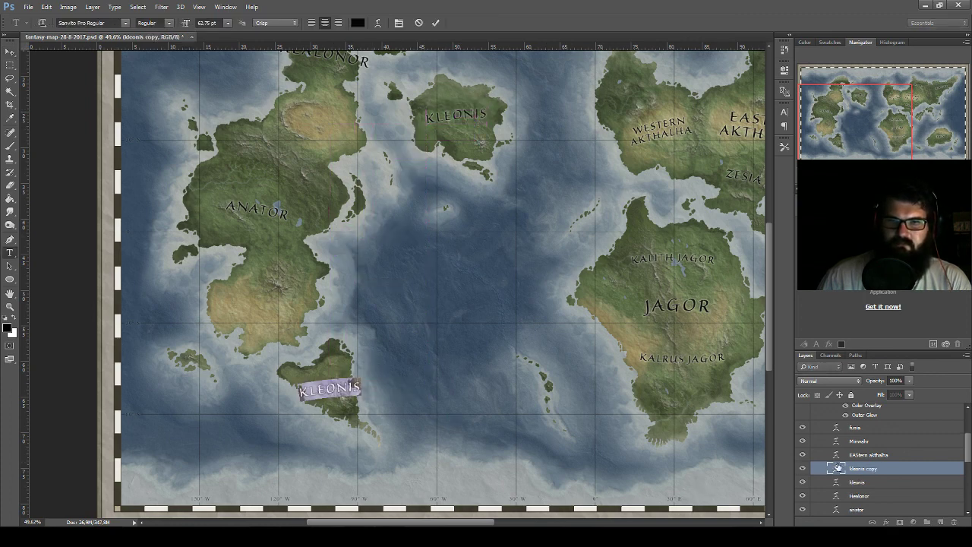
type("Vihojim")
left_click(10, 52)
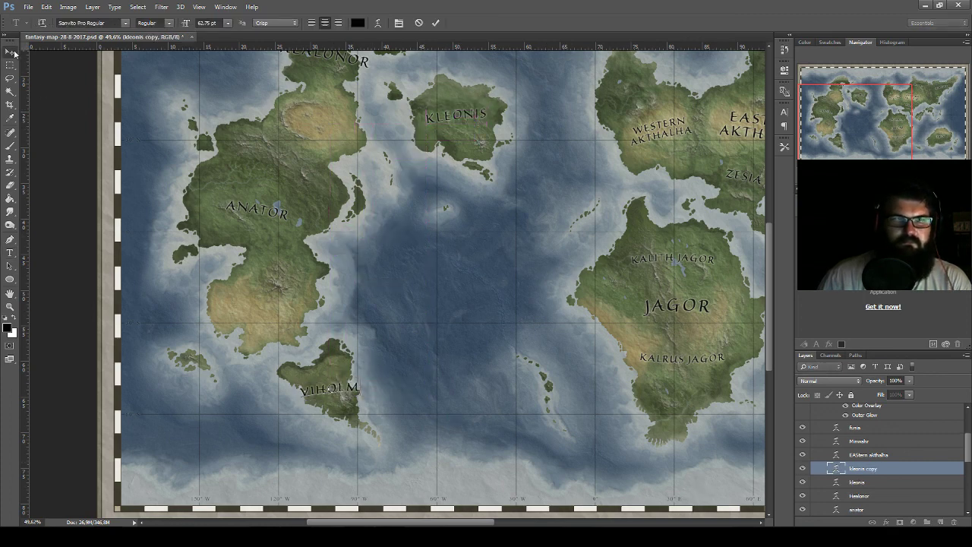
- Enlarge the VIHOLM label to about 130% and nudge it into place
key("ctrl+t")
left_click_drag(362, 377, 372, 367)
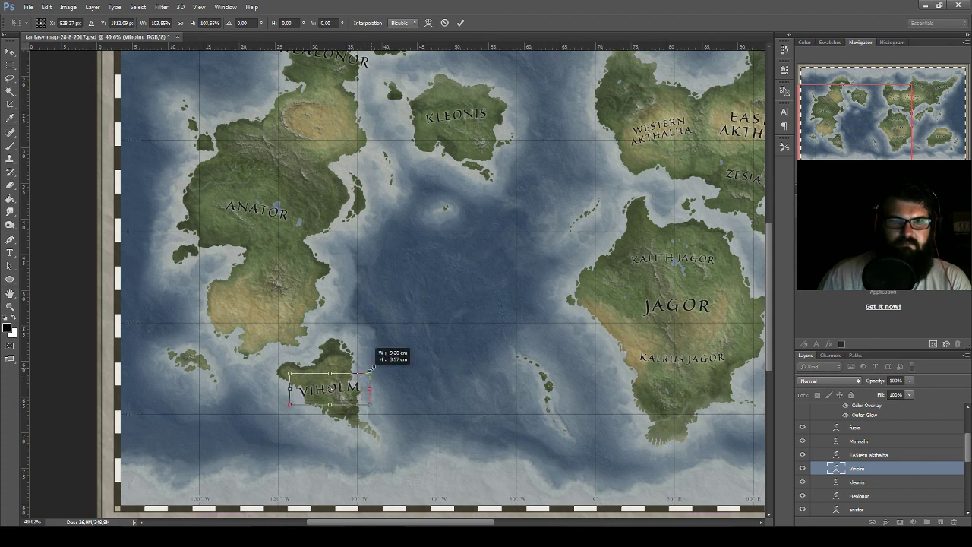
left_click_drag(331, 395, 327, 391)
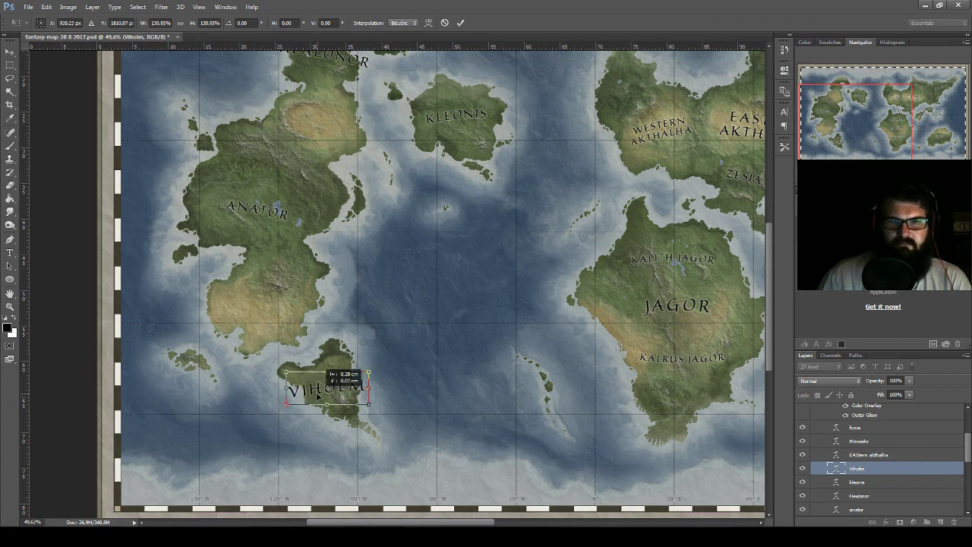
key("Return")
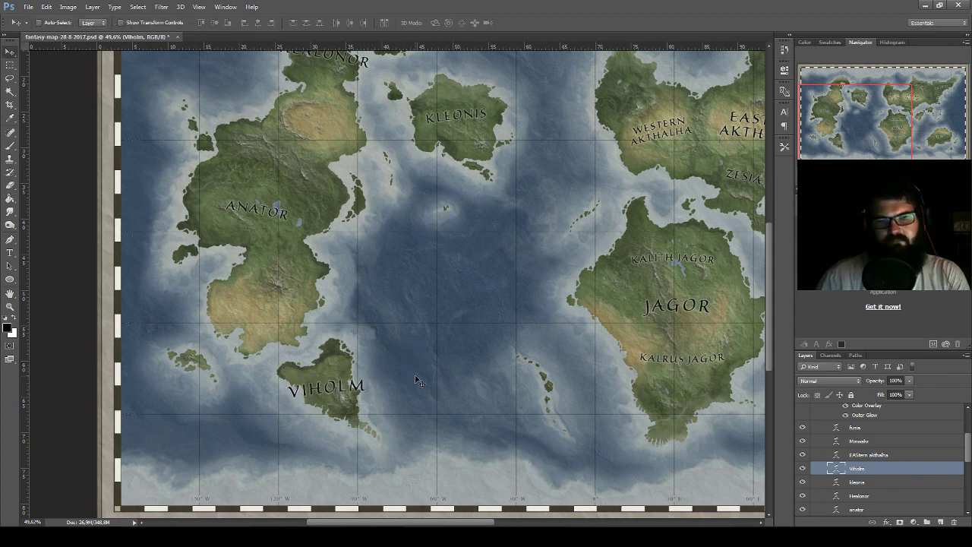
scroll(500, 357, "down", 3)
scroll(371, 357, "up", 1)
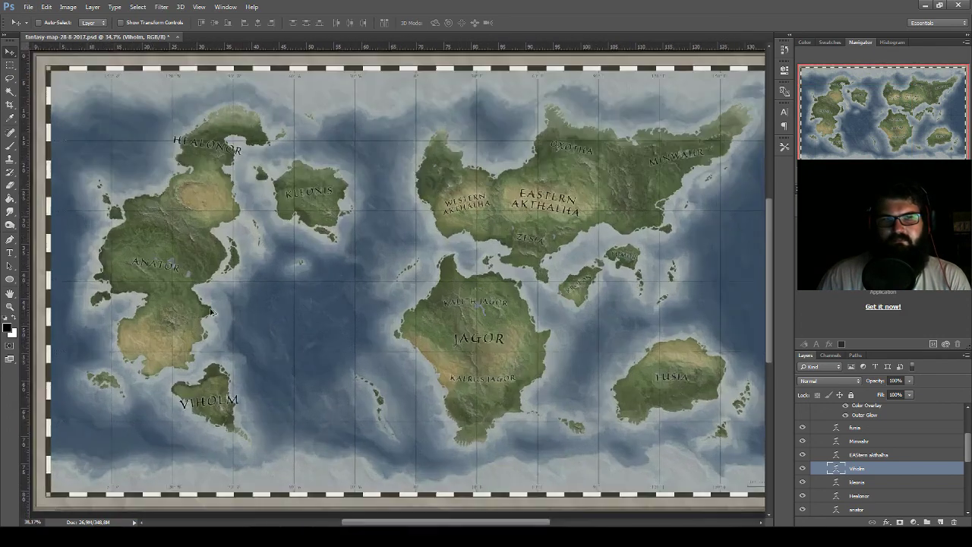
scroll(334, 334, "up", 1)
left_click_drag(348, 367, 218, 364)
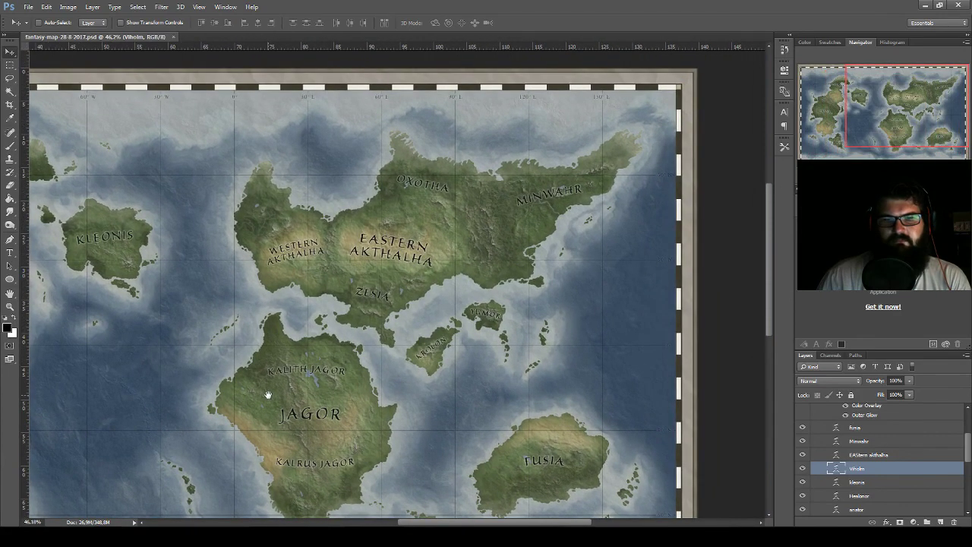
mouse_move(268, 394)
left_mouse_down()
mouse_move(521, 342)
mouse_move(469, 326)
mouse_move(471, 386)
mouse_move(369, 385)
mouse_move(473, 352)
mouse_move(402, 310)
left_mouse_up()
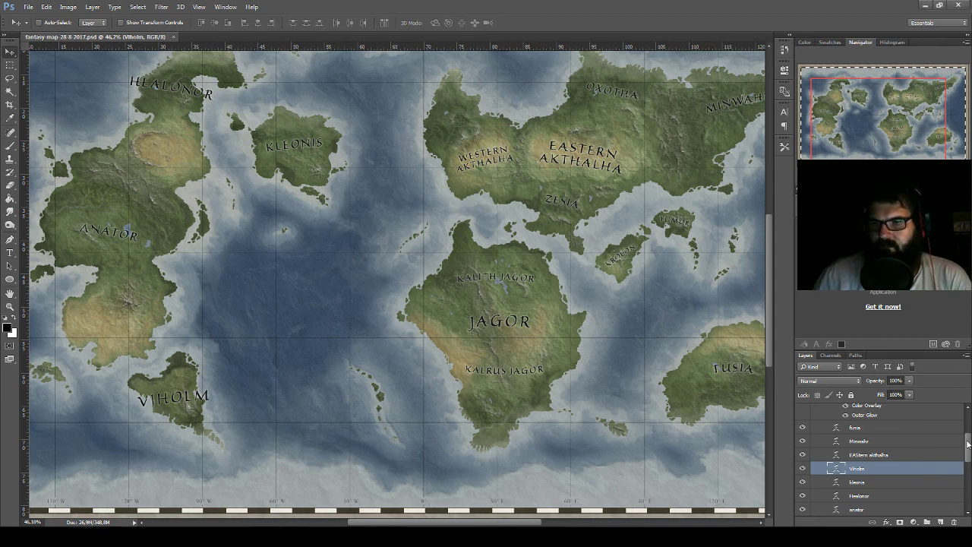
- Create a 'sea' group above continents carrying the continents group's layer effects
left_click_drag(969, 446, 970, 429)
left_click(868, 451)
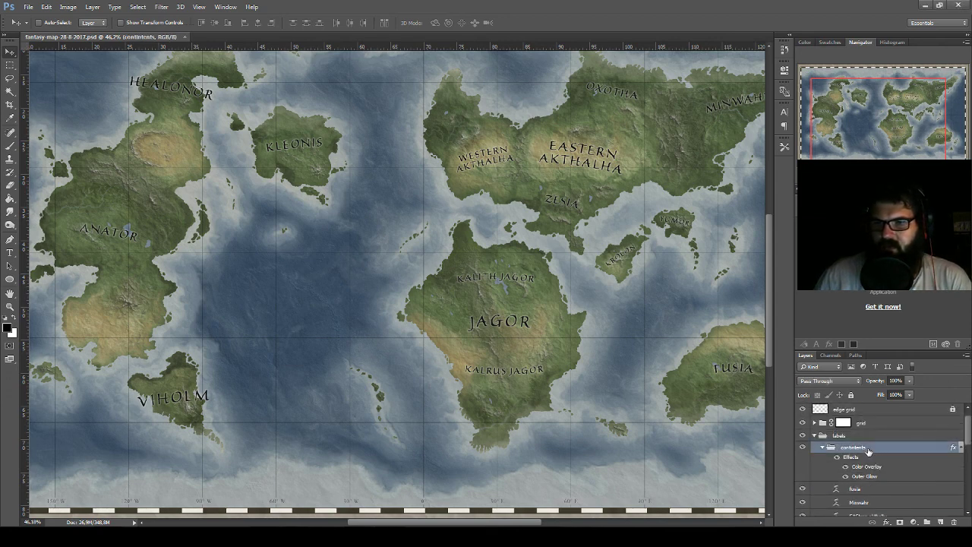
left_click(928, 523)
type("sea")
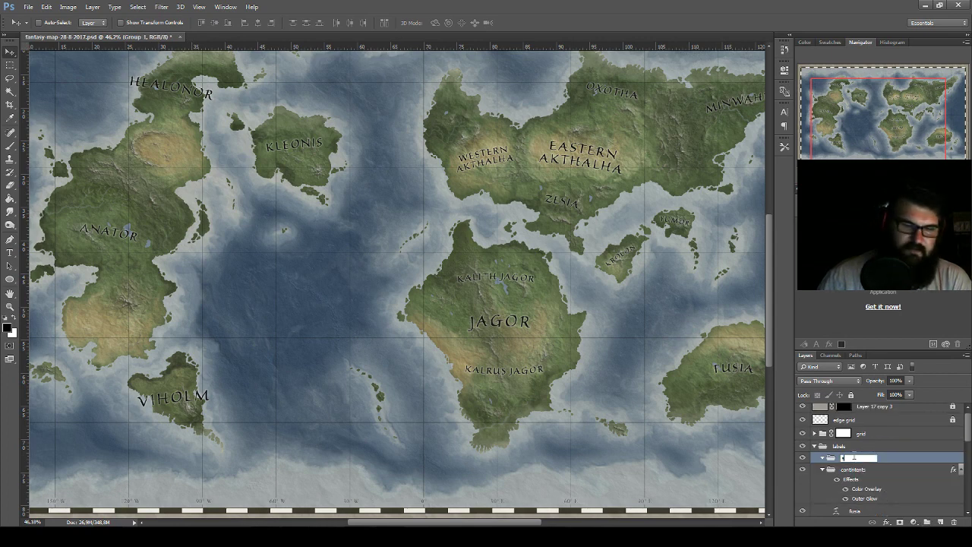
key("Return")
right_click(858, 470)
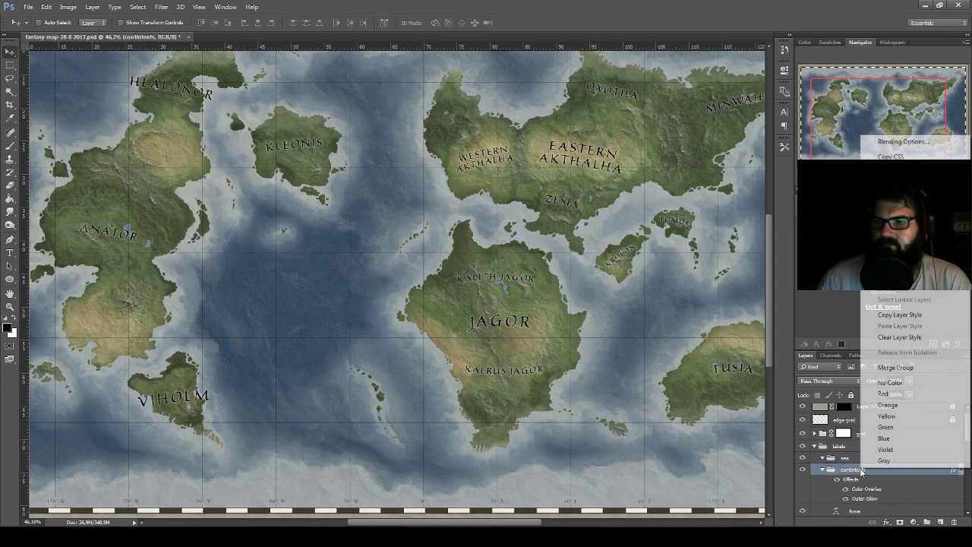
left_click(897, 315)
right_click(849, 458)
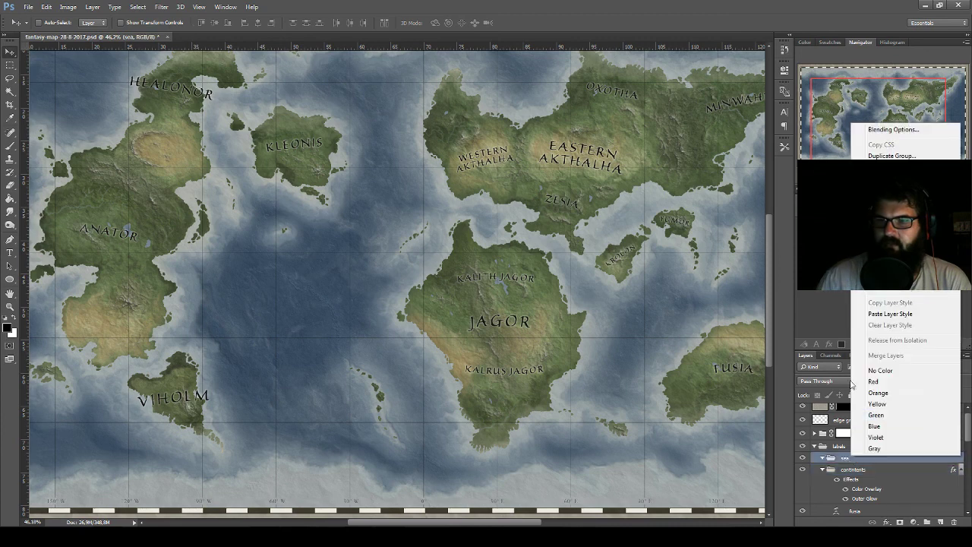
left_click(889, 308)
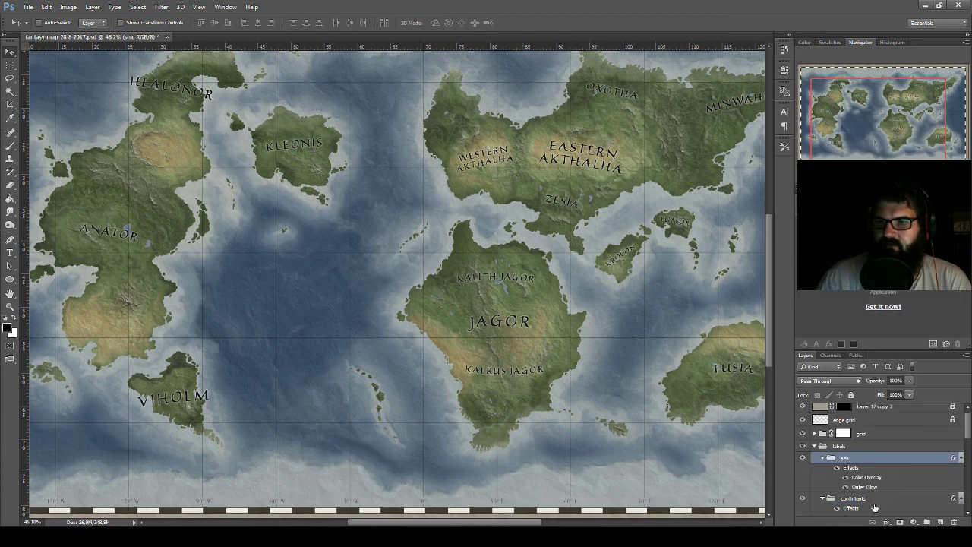
- Place the FUSIA label copy in the central ocean west of JAGOR for editing
scroll(875, 507, "down", 2)
scroll(875, 501, "down", 1)
left_click_drag(874, 498, 881, 447)
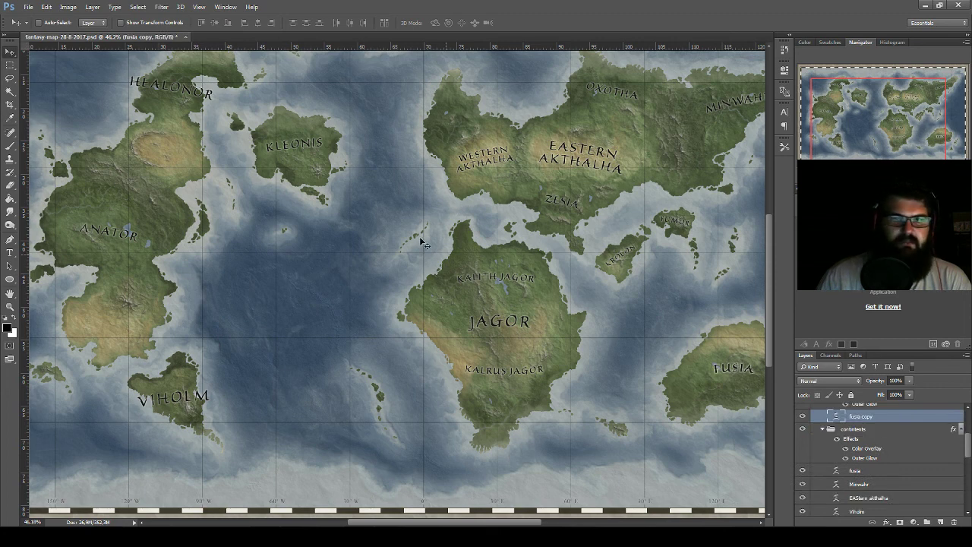
left_click_drag(660, 348, 346, 311)
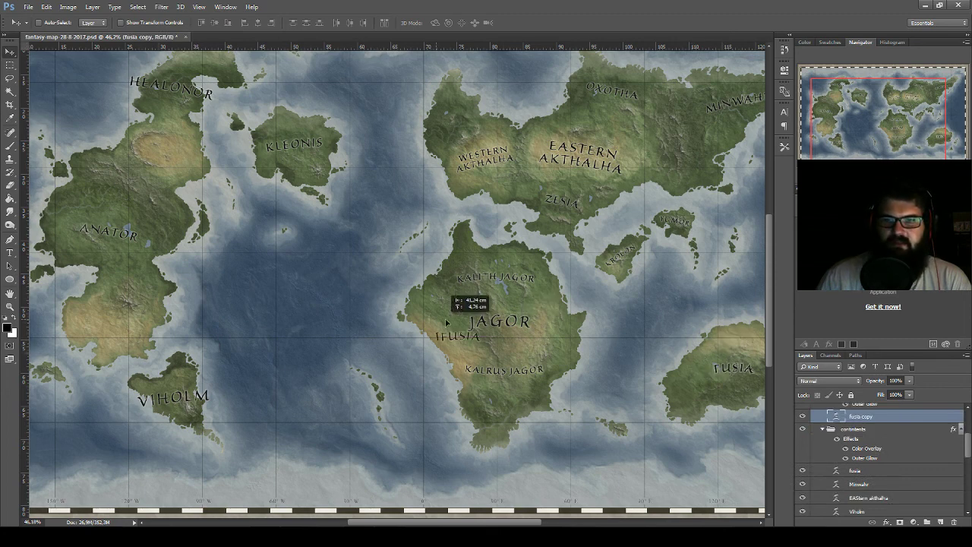
double_click(836, 417)
left_click(156, 23)
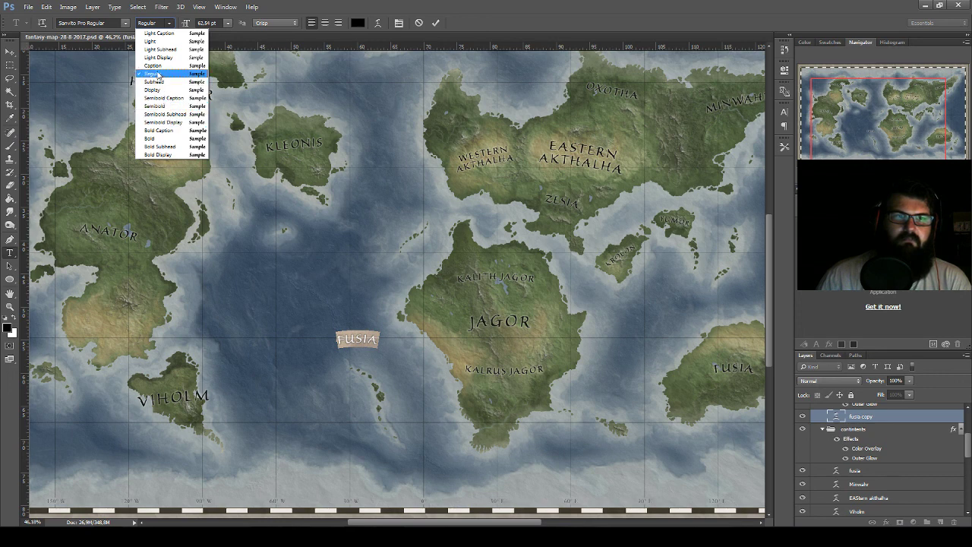
- Set the sea label to Sanvito Pro Light with All Caps turned off
left_click(157, 66)
left_click(150, 24)
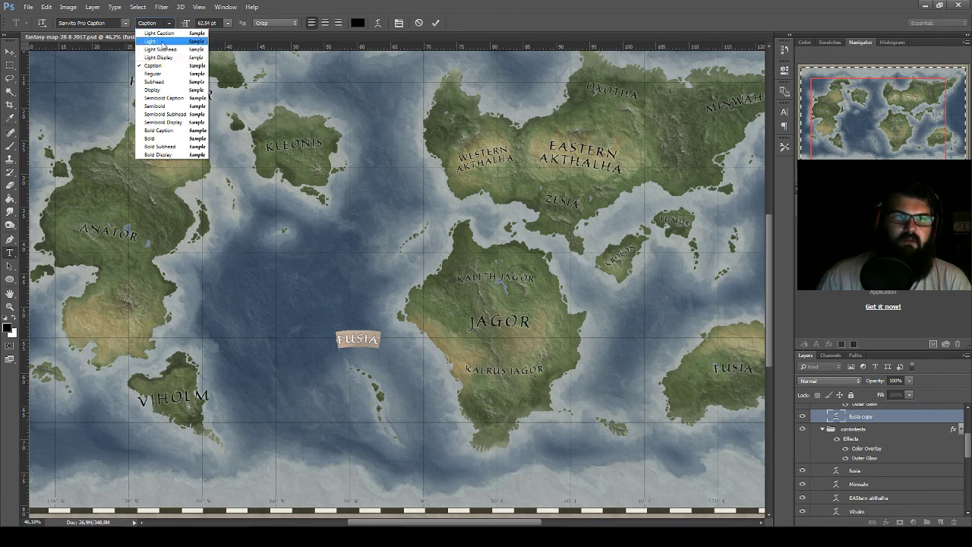
left_click(162, 42)
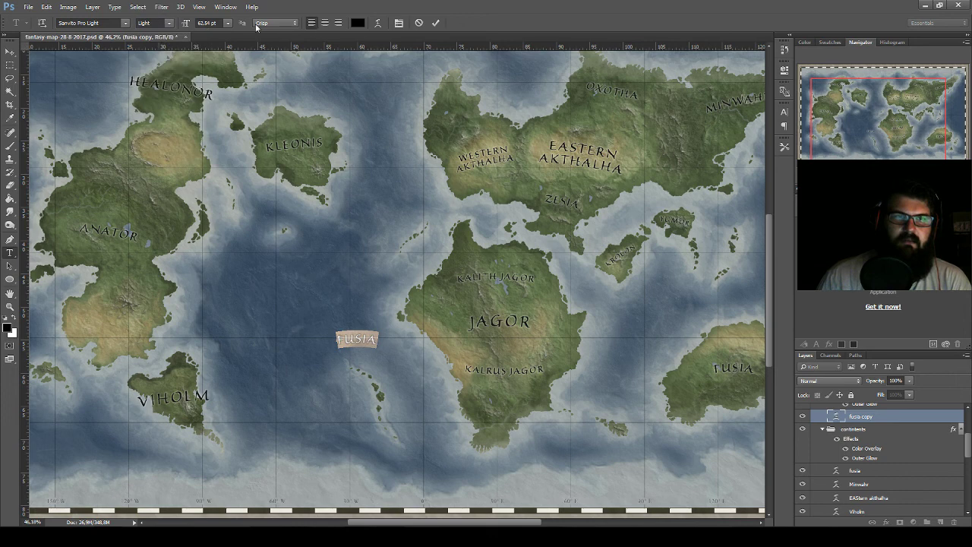
left_click(399, 23)
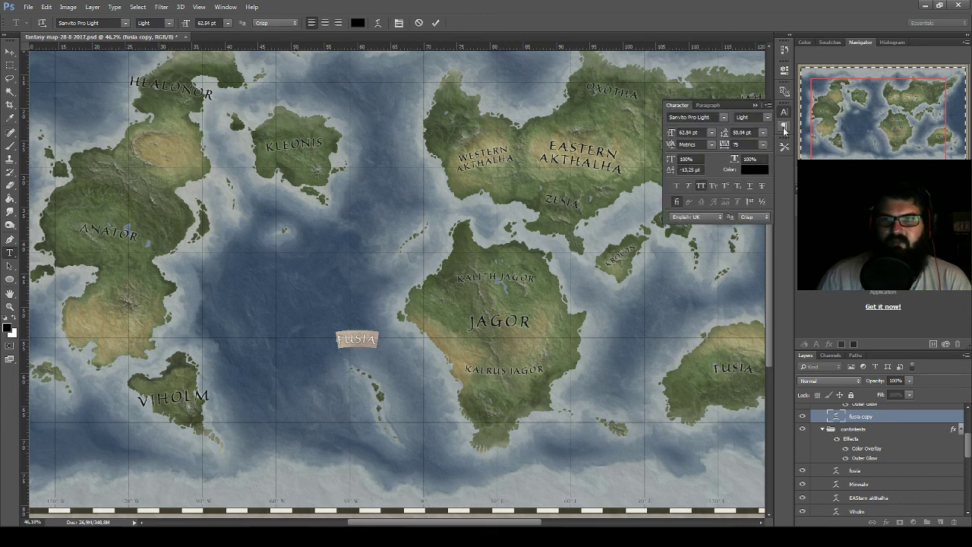
left_click(768, 105)
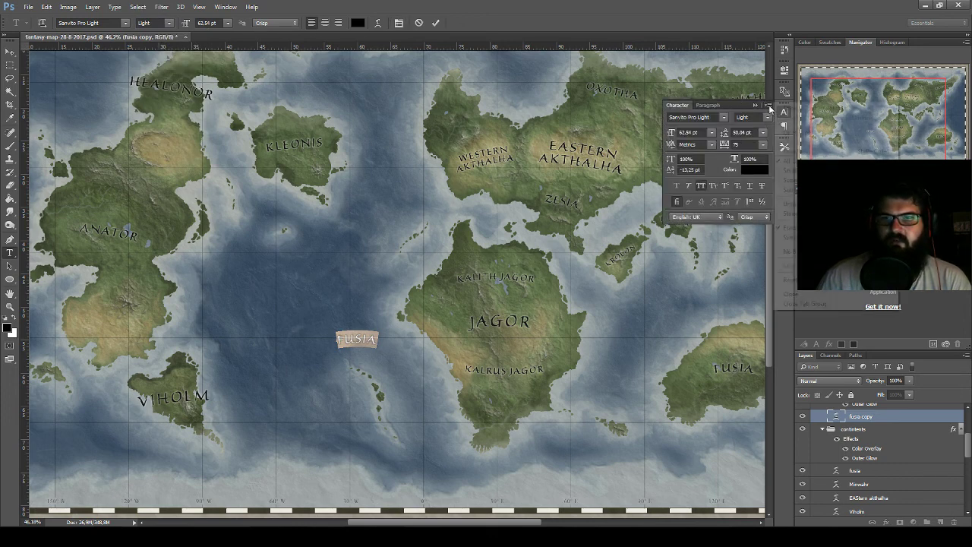
left_click(790, 161)
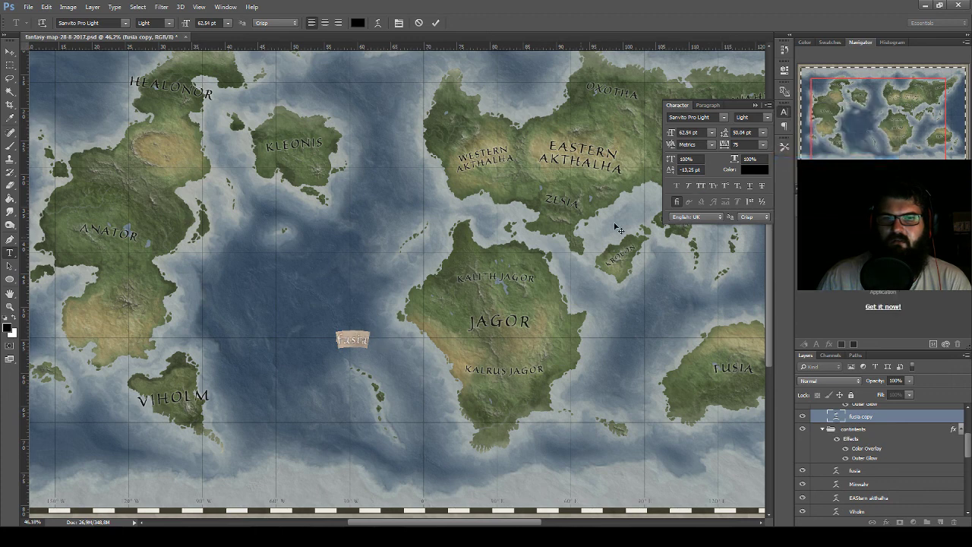
left_click_drag(344, 341, 329, 341)
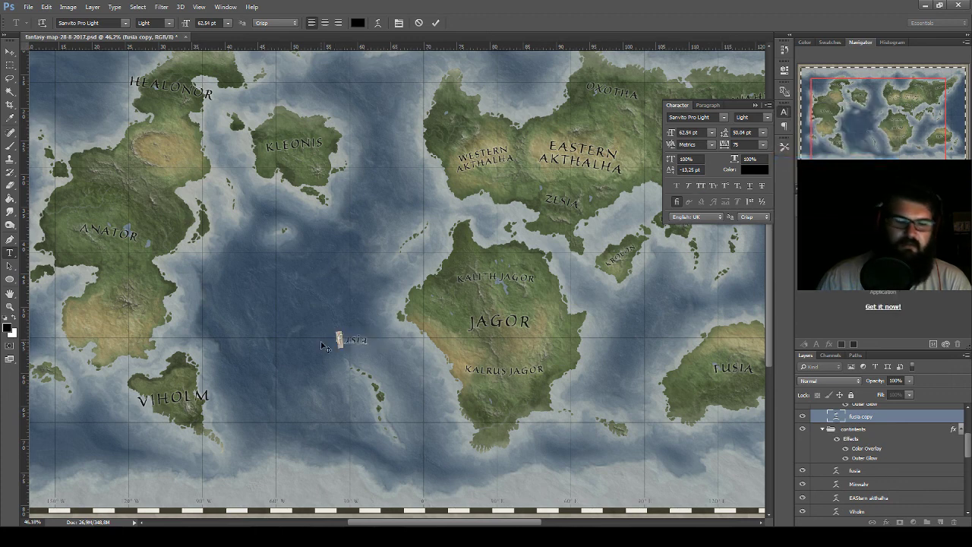
key("ctrl+shift+h")
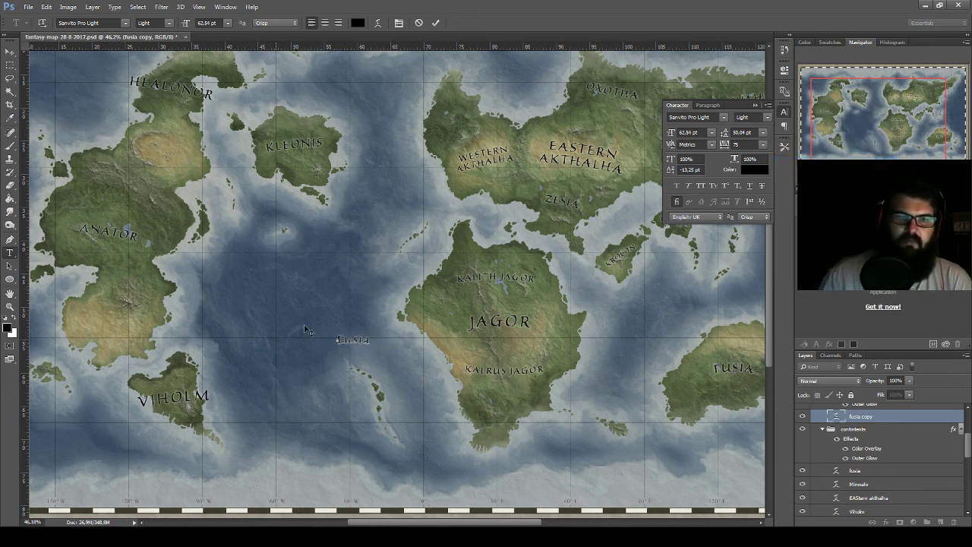
key("ctrl+a")
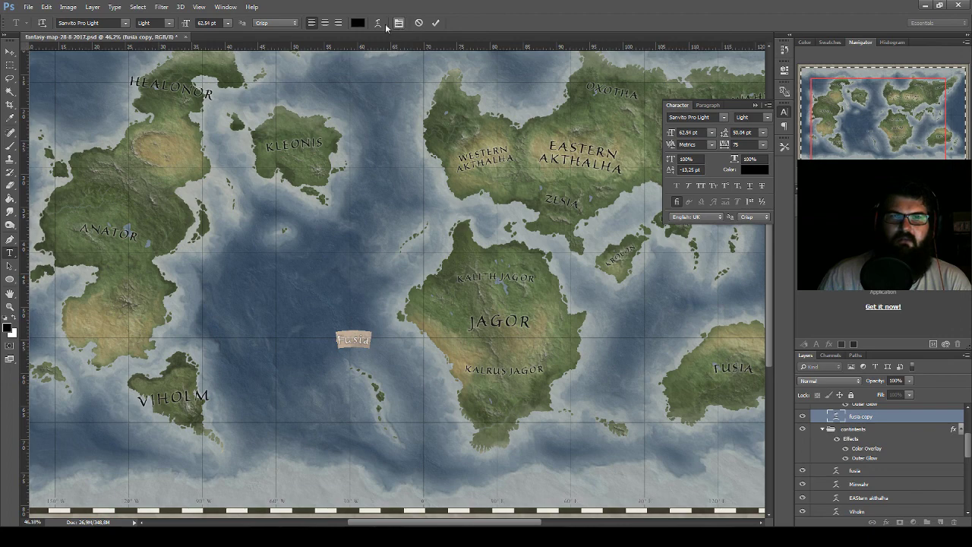
- Flatten the label by setting its Warp Text bend to 0
left_click(377, 22)
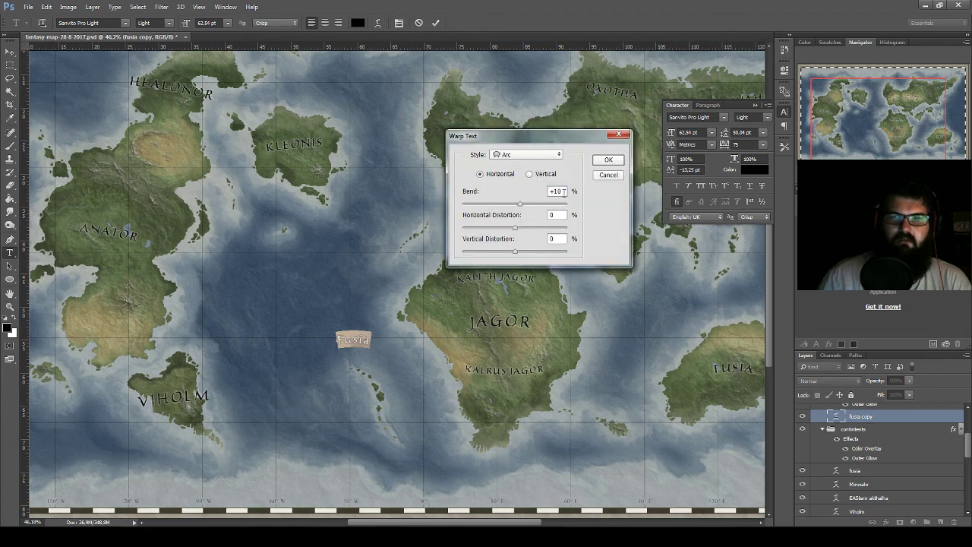
left_click_drag(564, 191, 524, 192)
type("0")
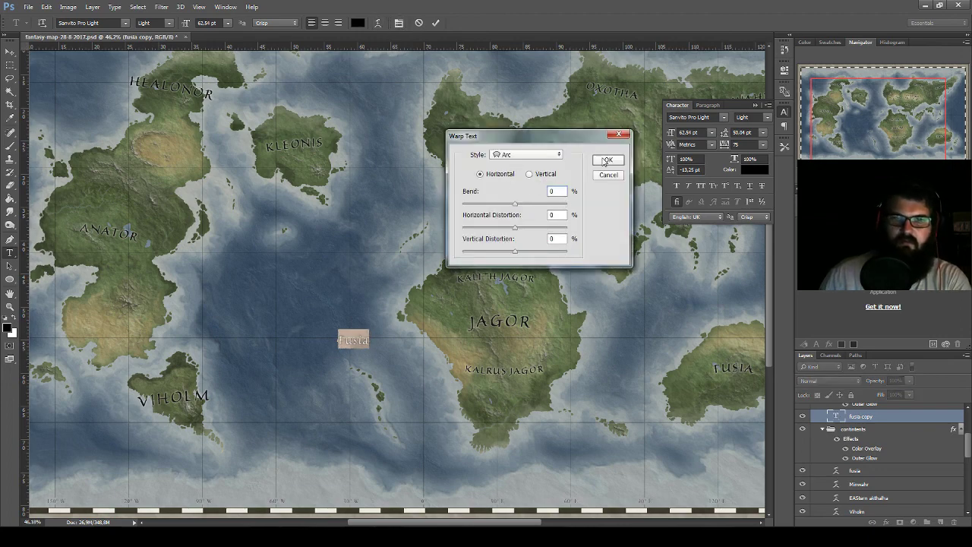
left_click(605, 161)
left_click(10, 52)
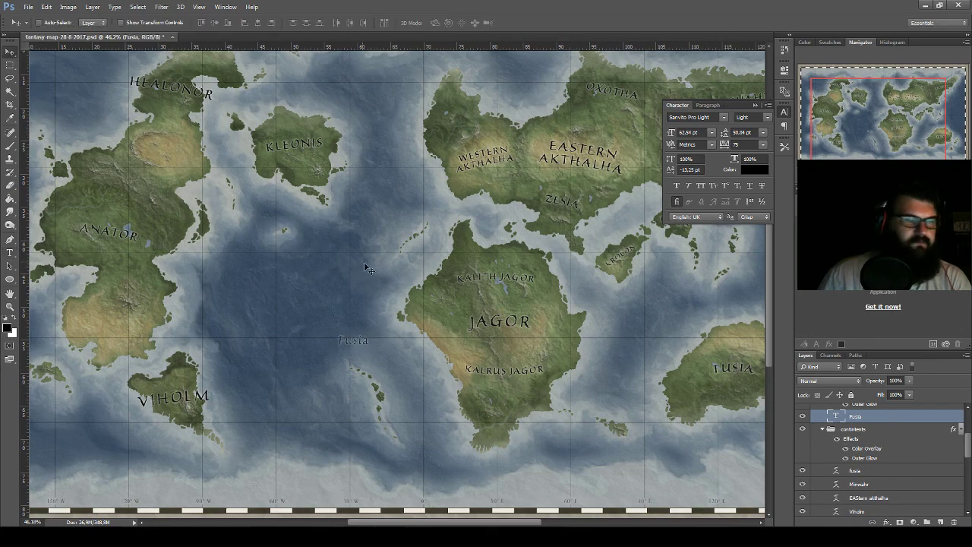
- Move Fusia into the open ocean west of Jagor, save, and return to the name generator
left_click_drag(387, 343, 336, 297)
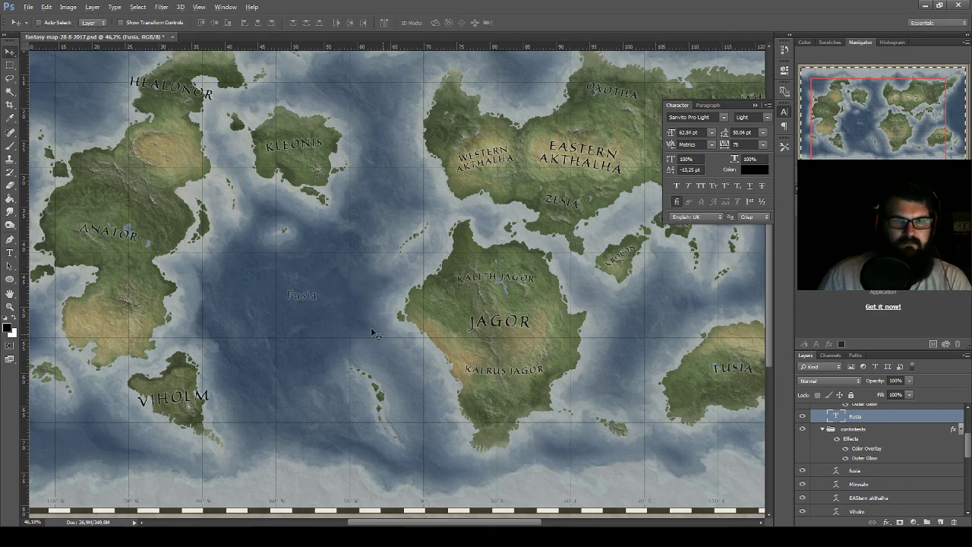
scroll(368, 312, "up", 2)
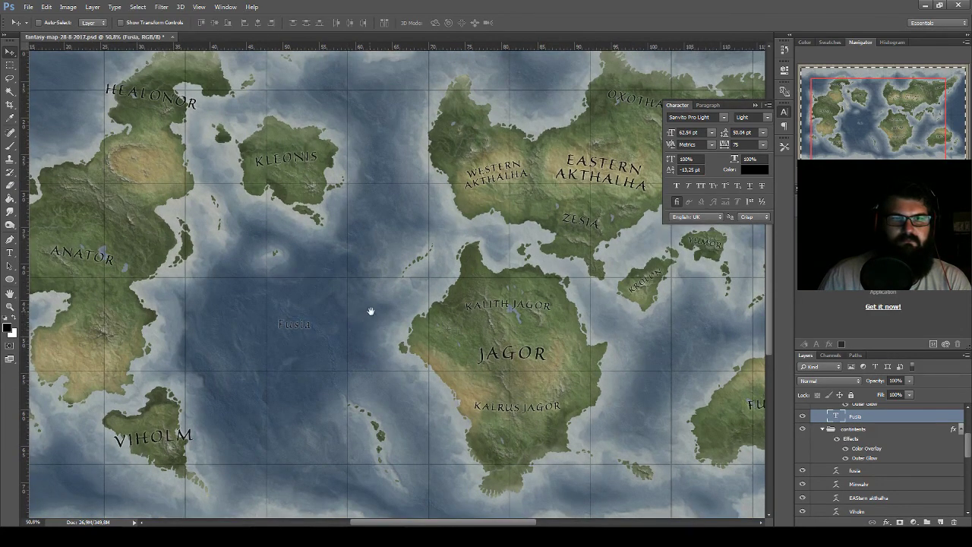
left_click_drag(371, 312, 479, 267)
key("ctrl+s")
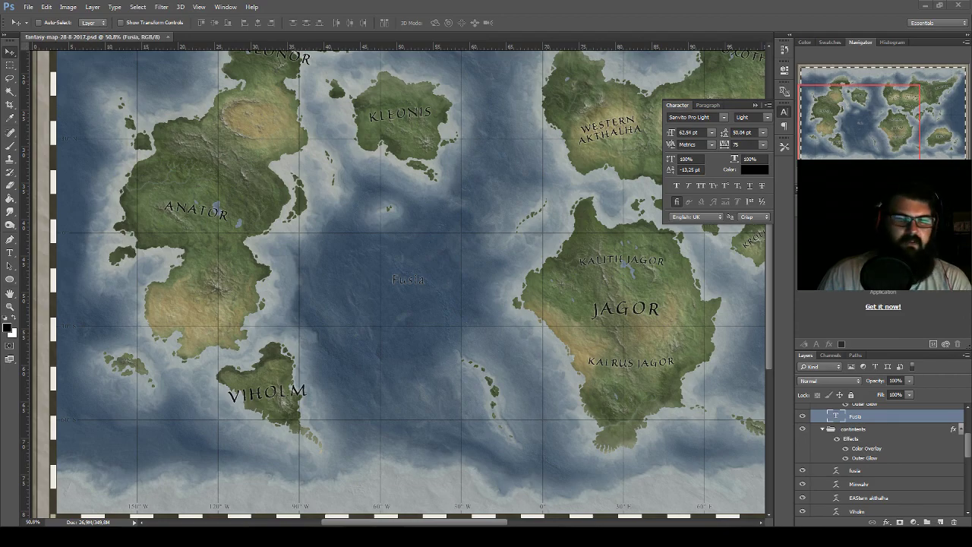
key("alt+Tab")
double_click(360, 204)
scroll(360, 228, "up", 3)
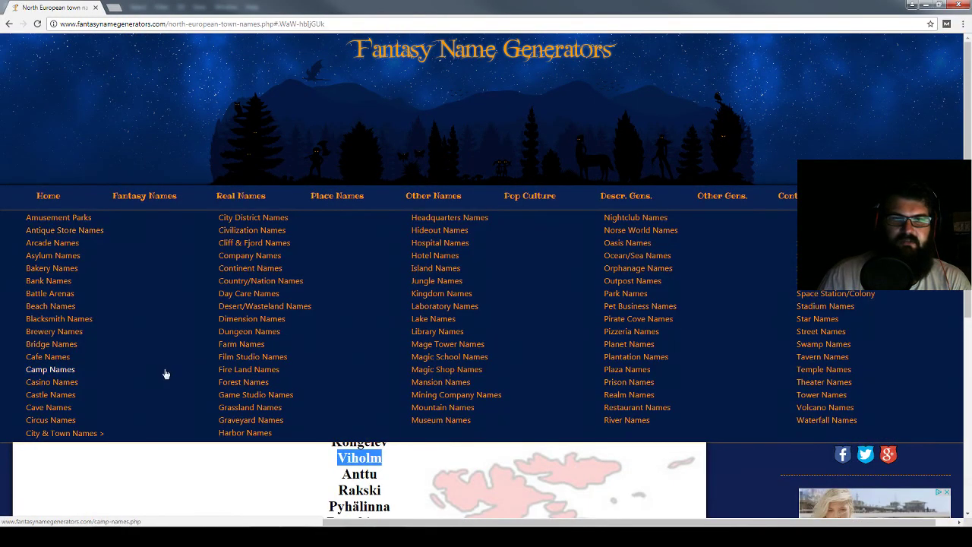
- Generate several Ocean/Sea name lists until The Emerald Expanse appears
left_click(614, 258)
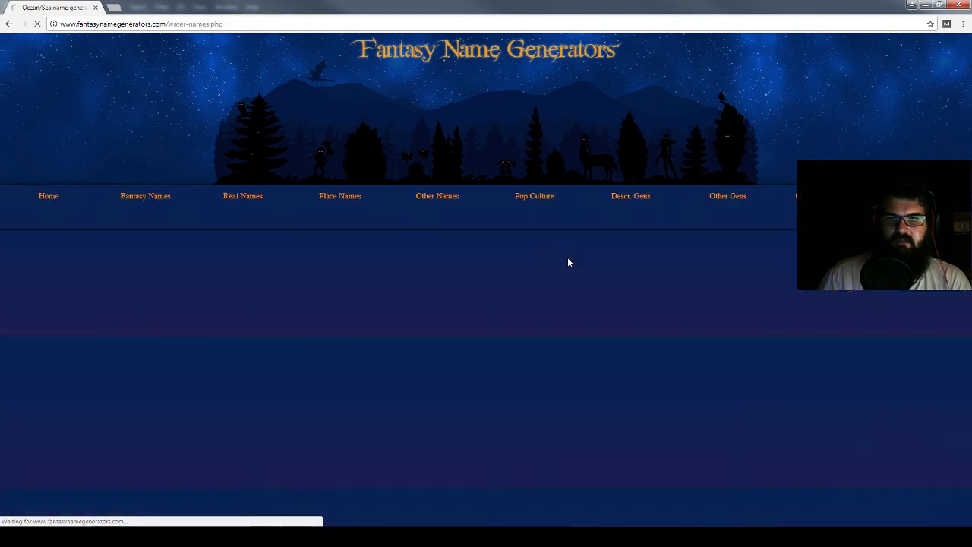
scroll(507, 249, "down", 3)
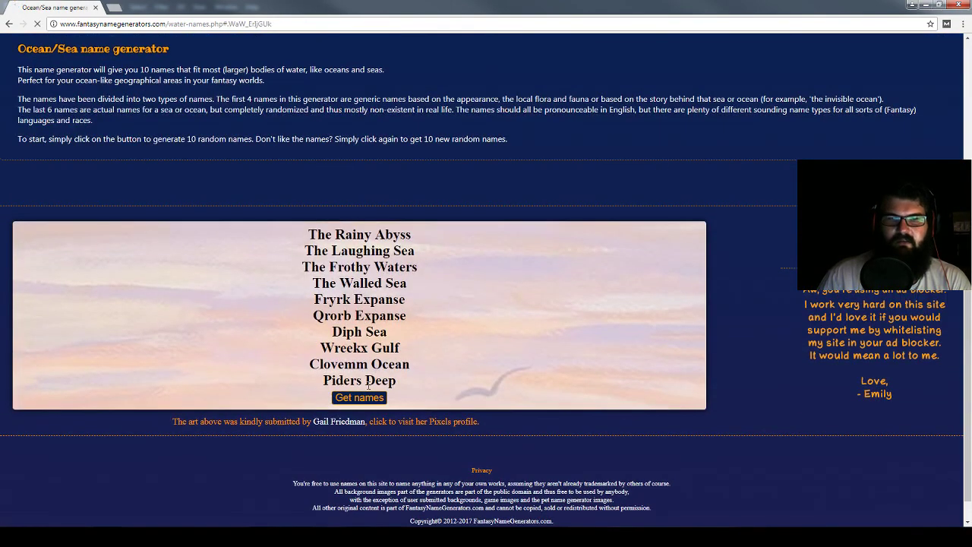
left_click(356, 402)
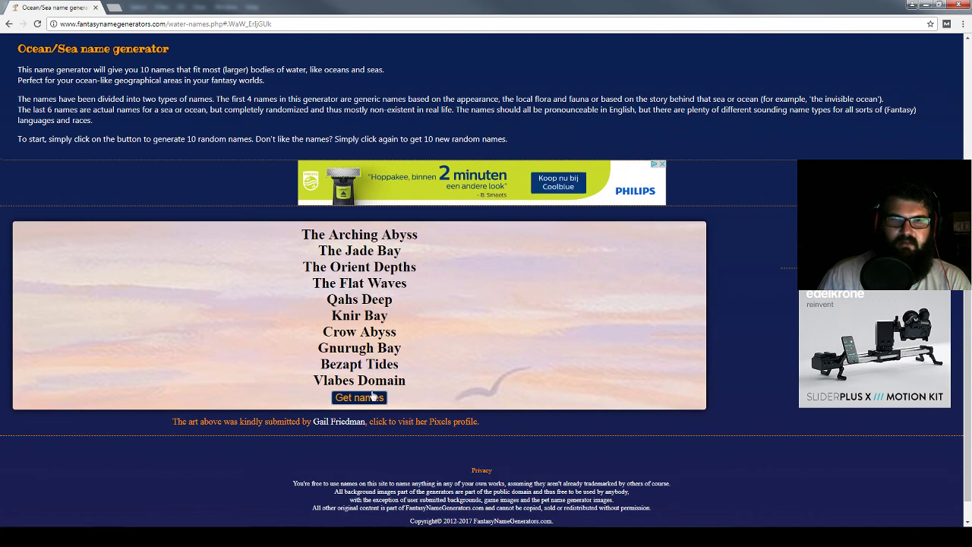
left_click(373, 396)
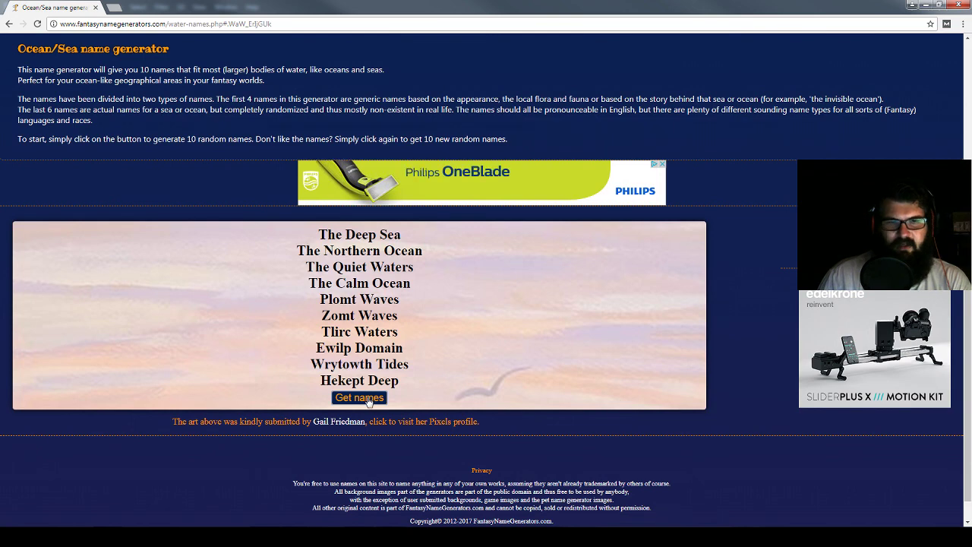
left_click(373, 398)
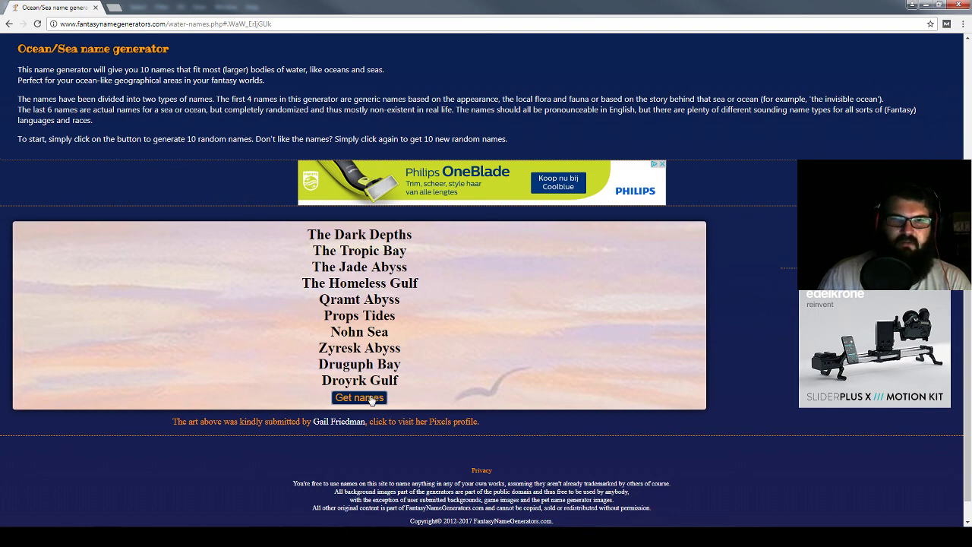
left_click(371, 400)
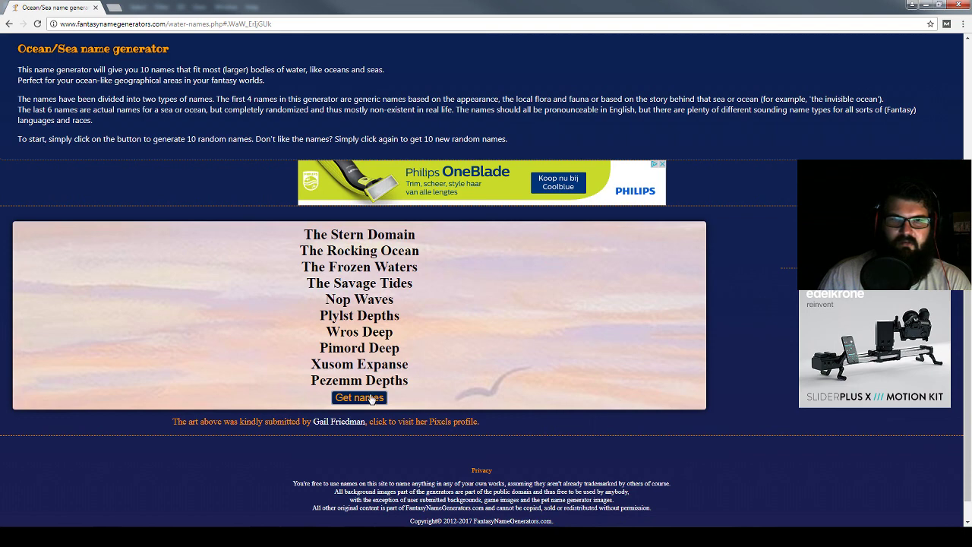
left_click(371, 400)
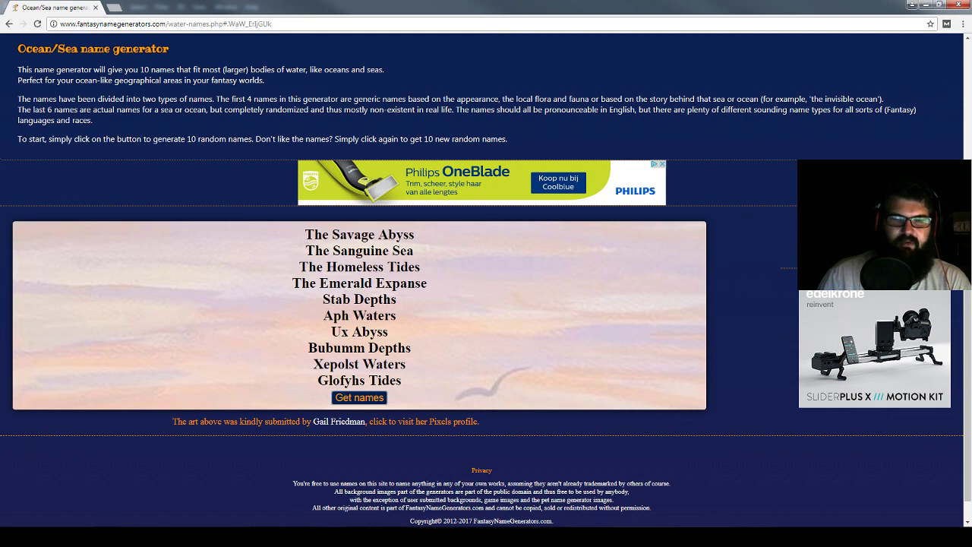
scroll(534, 291, "up", 1)
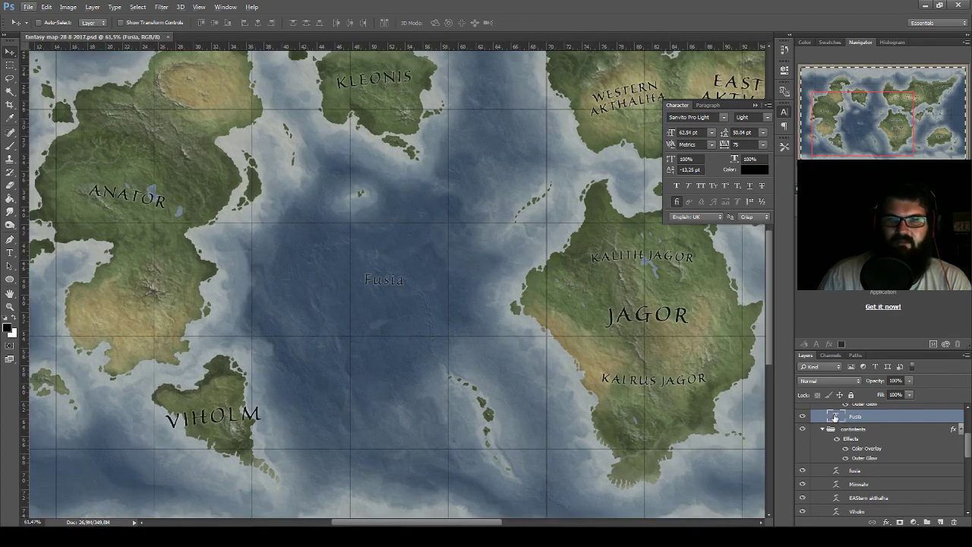
- Retype the sea label as 'The Emerald / Expanse' on two centred lines
double_click(835, 417)
type("The en")
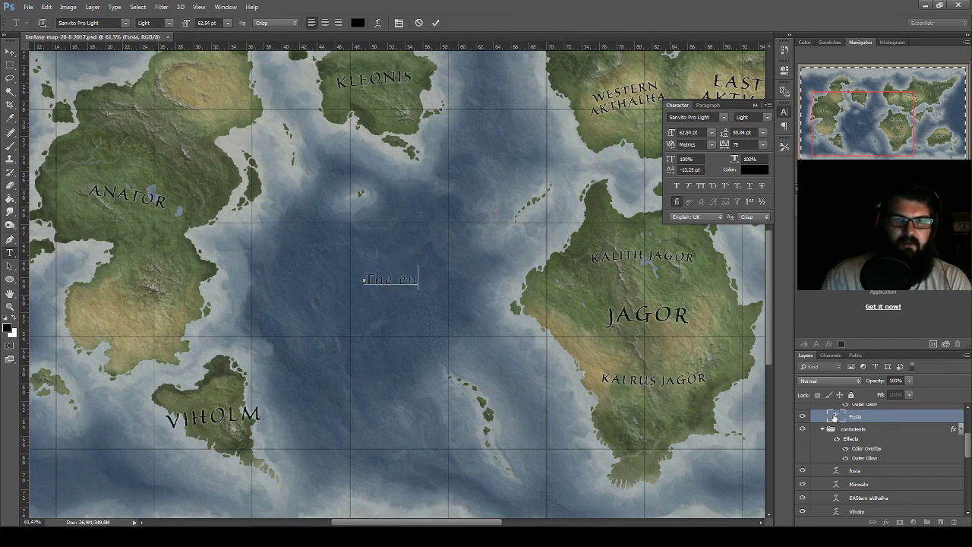
type("dl")
key("BackSpace")
key("BackSpace")
key("BackSpace")
key("BackSpace")
type("Eme")
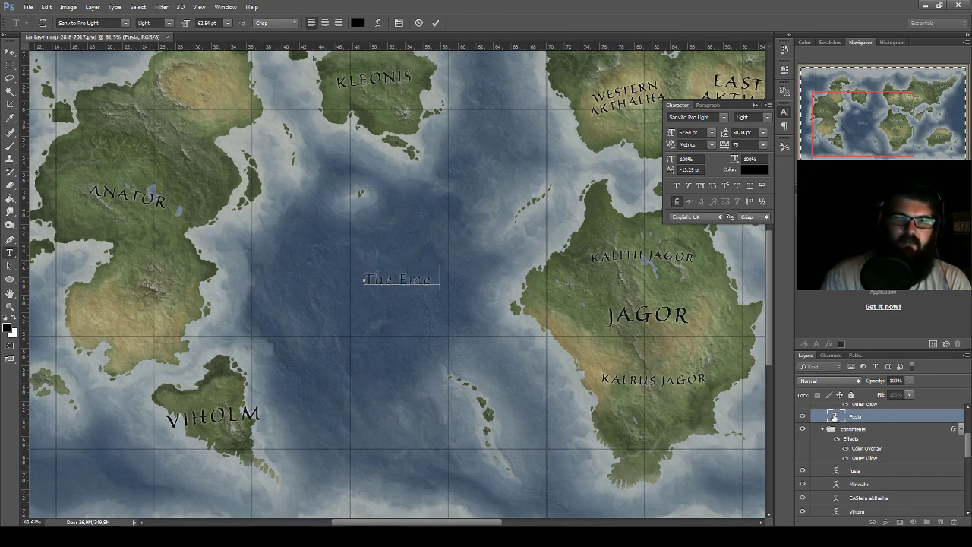
type("rald")
key("Return")
type("Expanse")
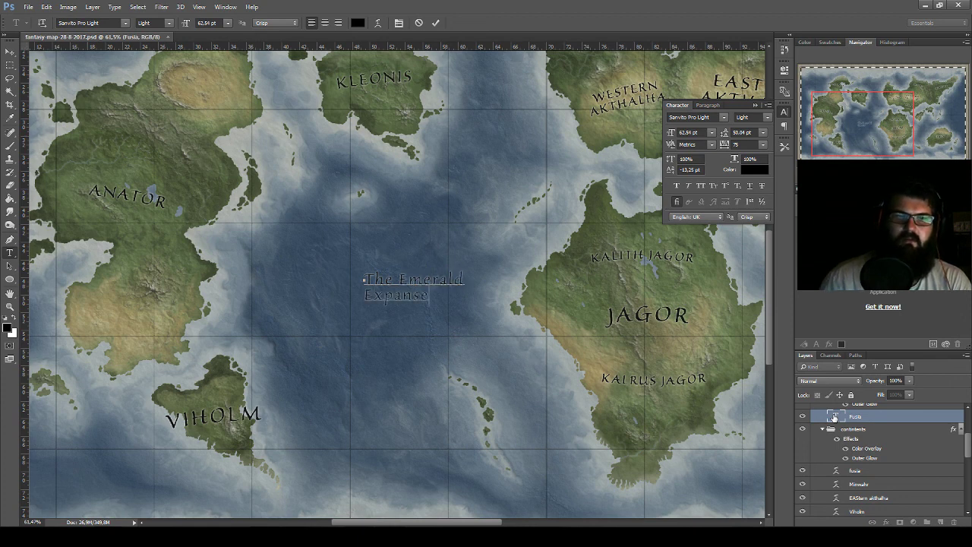
key("ctrl+a")
left_click(325, 23)
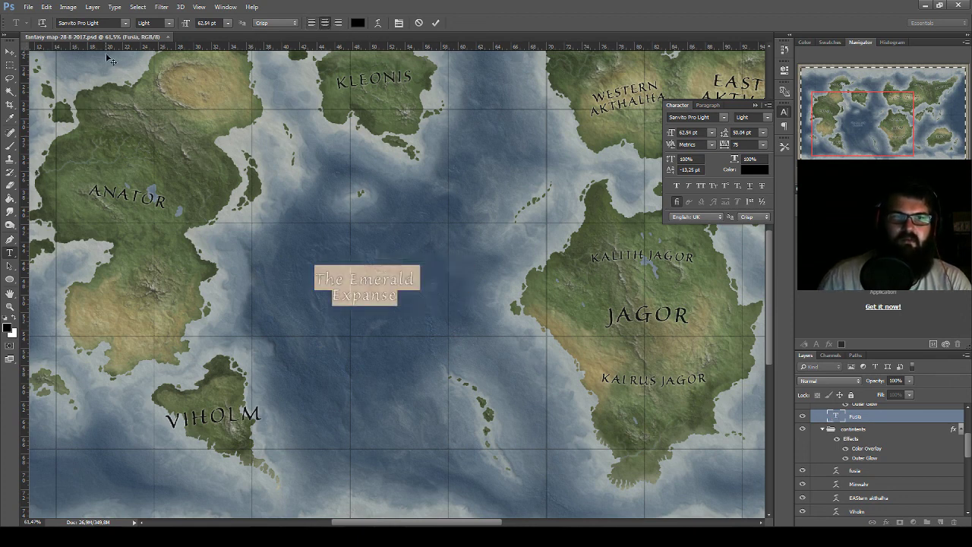
left_click(9, 52)
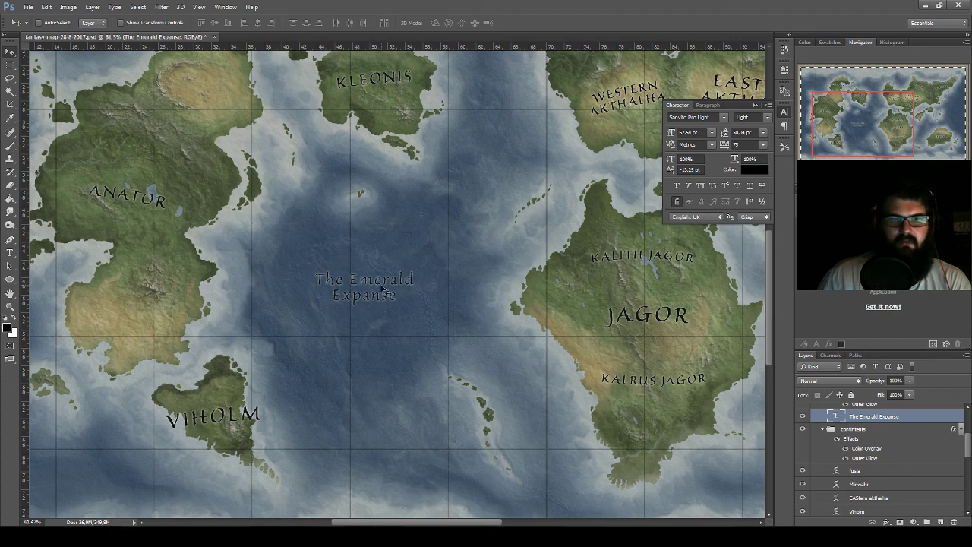
- Shift the Emerald Expanse label right and enlarge it to about 136%
mouse_move(406, 283)
left_mouse_down()
mouse_move(445, 259)
mouse_move(426, 283)
left_mouse_up()
key("ctrl+t")
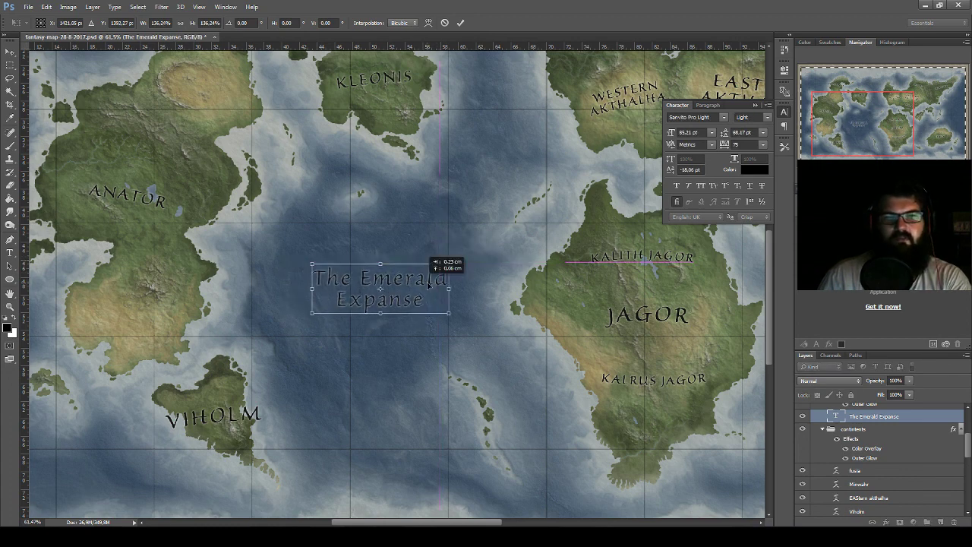
key("Return")
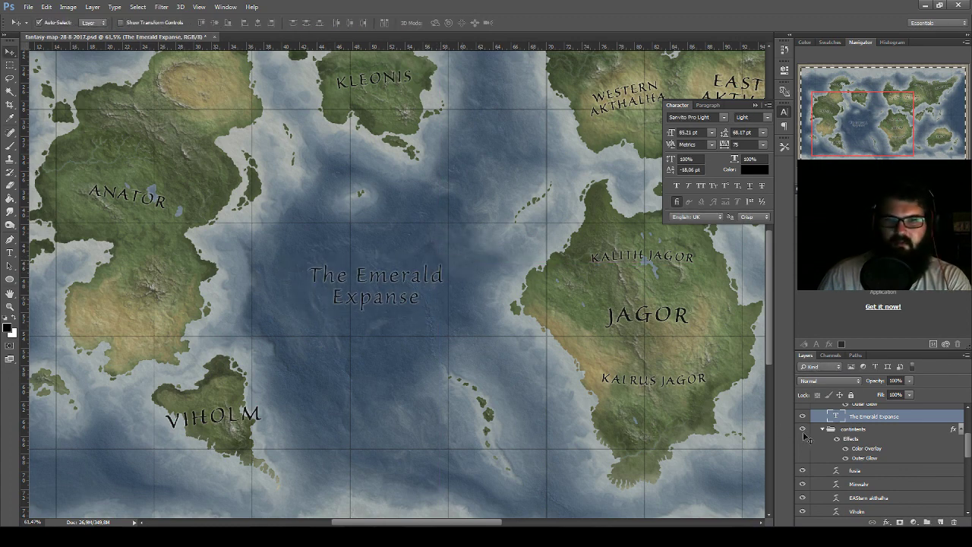
- Set The Emerald Expanse tracking to 50 with Faux Italic, then pan toward Jagor
double_click(836, 416)
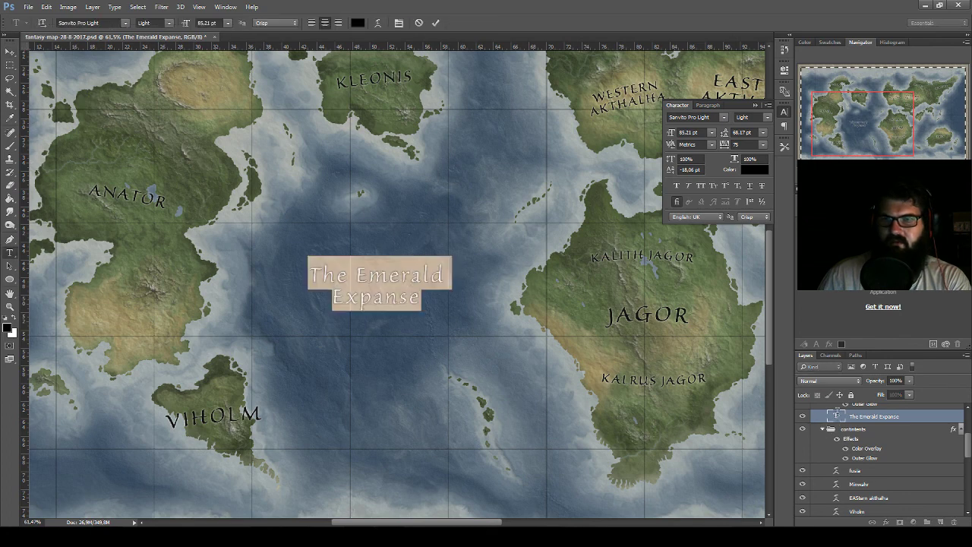
left_click(764, 145)
left_click(757, 275)
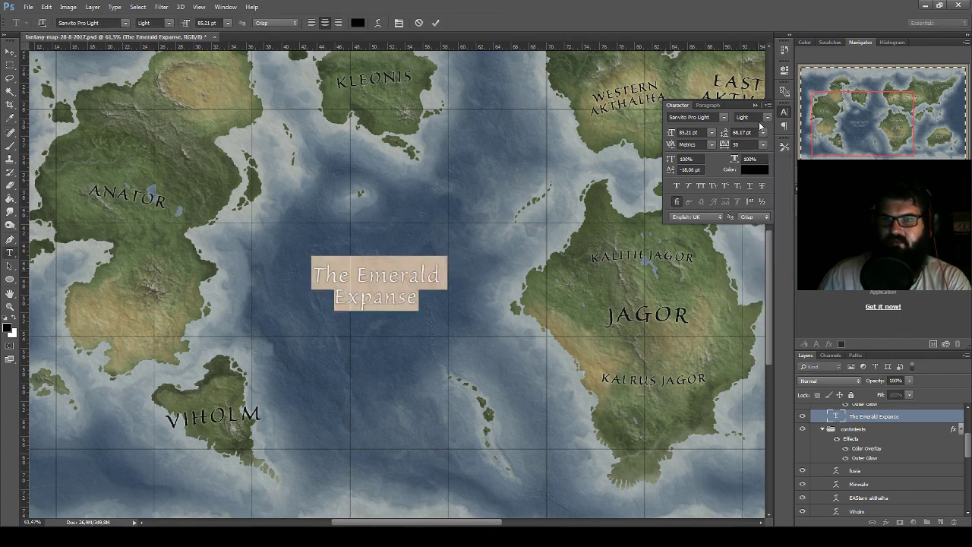
left_click(688, 187)
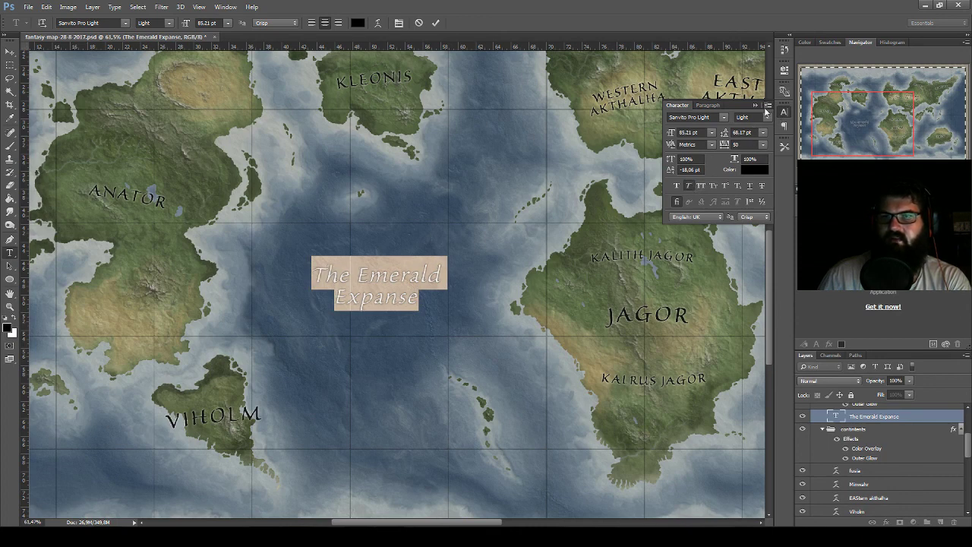
left_click(784, 112)
left_click(10, 52)
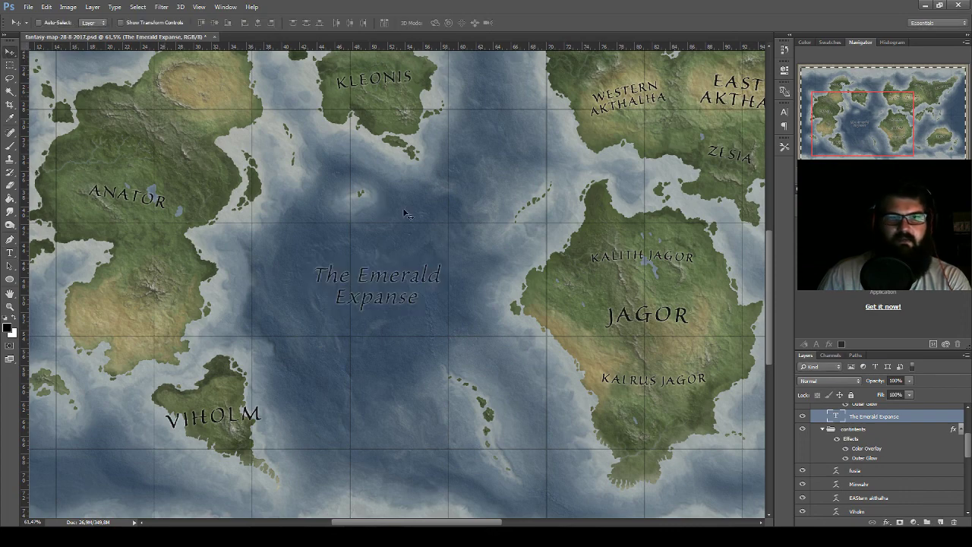
mouse_move(464, 260)
left_mouse_down()
mouse_move(350, 342)
mouse_move(448, 208)
mouse_move(582, 254)
mouse_move(214, 256)
left_mouse_up()
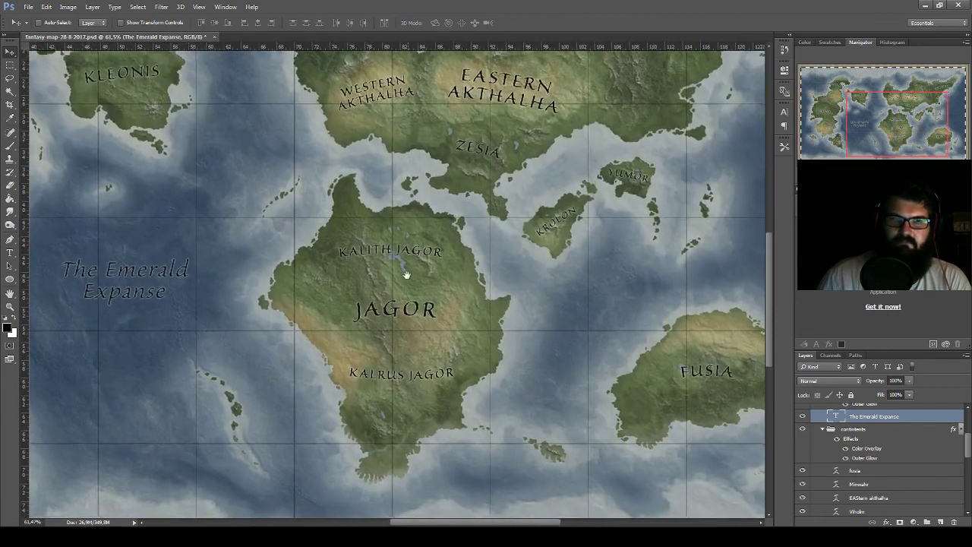
left_click_drag(406, 275, 464, 247)
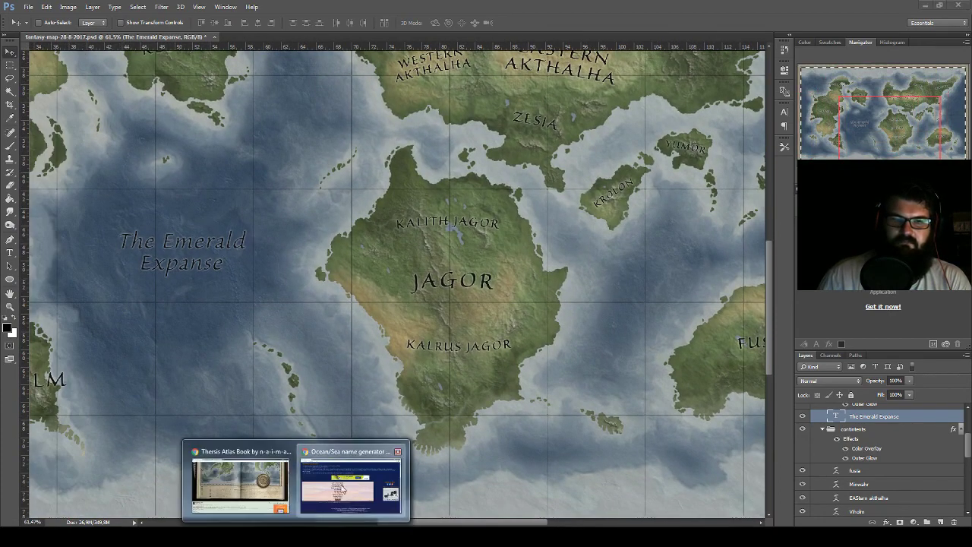
- Generate four more Ocean/Sea name lists, ending with The Climbing Waves and The Cobalt Bay
left_click(341, 487)
left_click(367, 400)
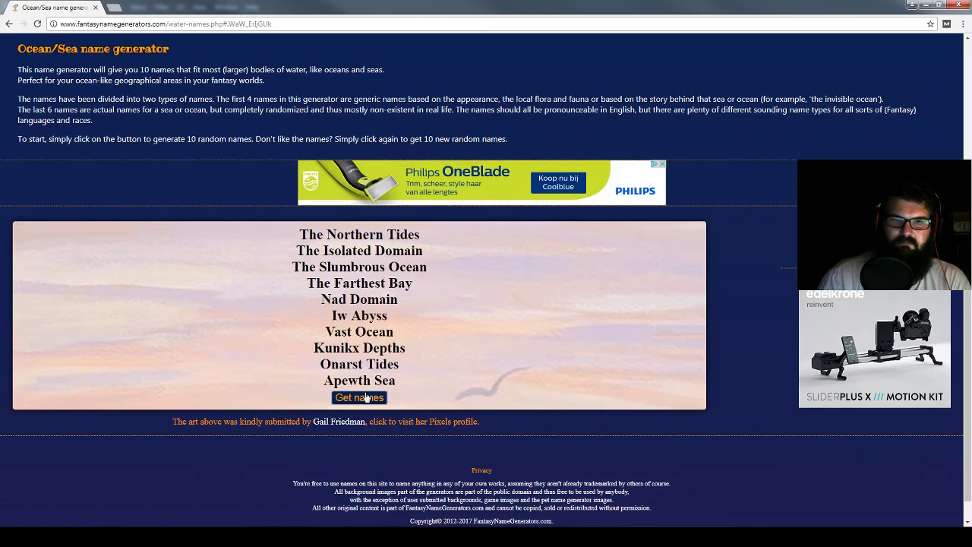
left_click(364, 400)
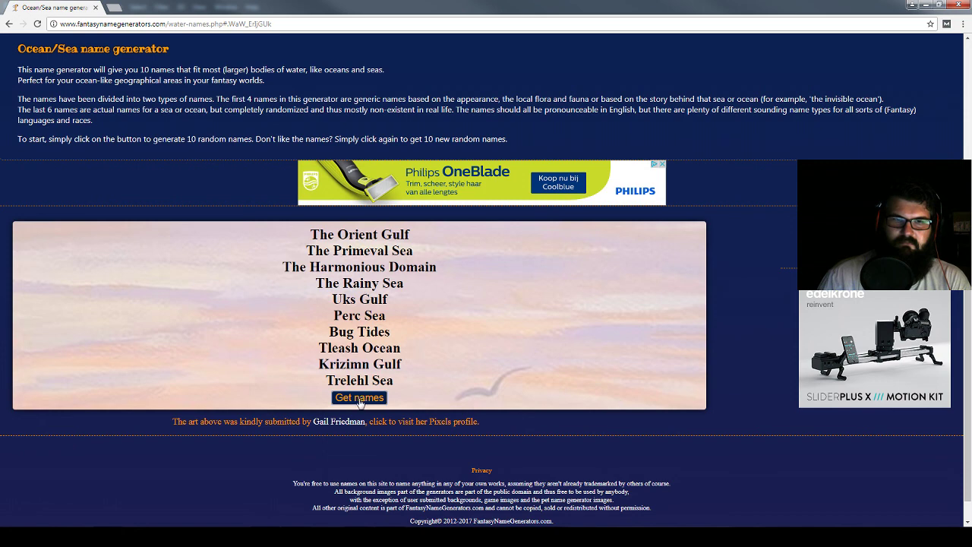
left_click(362, 402)
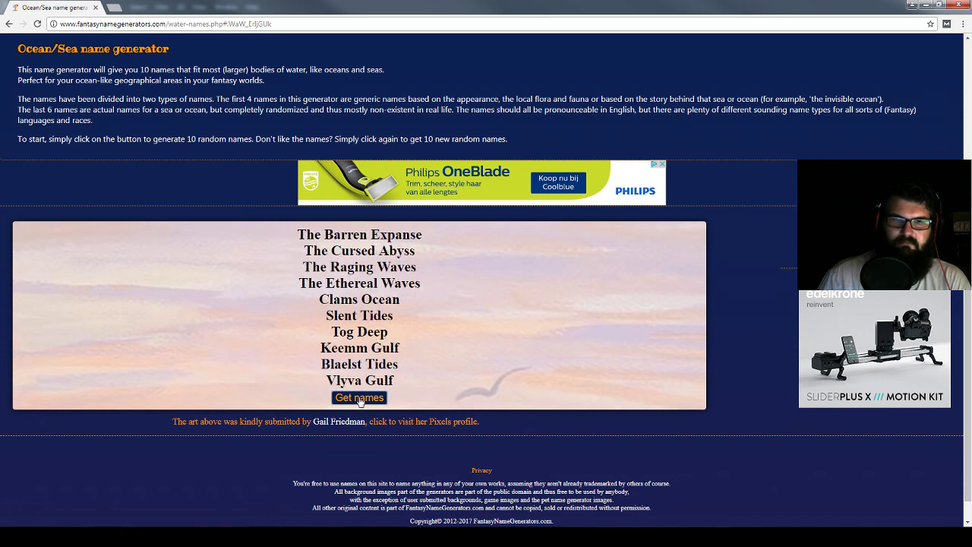
left_click(360, 402)
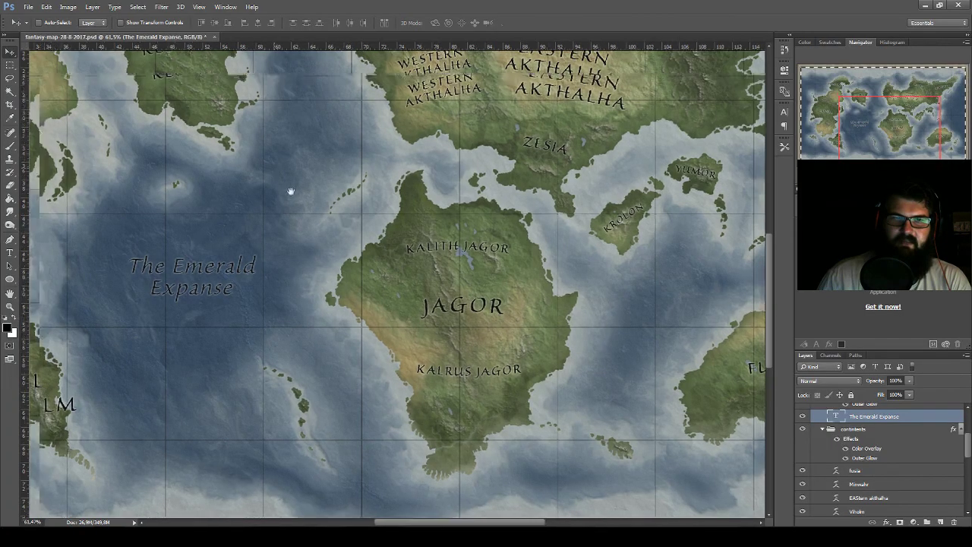
- Copy the sea label north and retype it as 'The Grey / Tides' on two lines
left_click_drag(289, 191, 438, 365)
left_click_drag(368, 444, 456, 159)
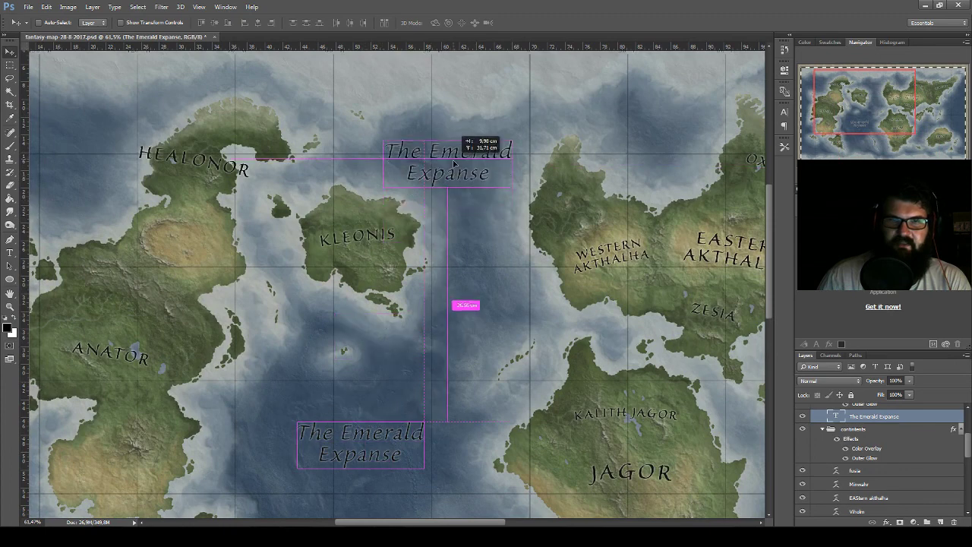
double_click(833, 416)
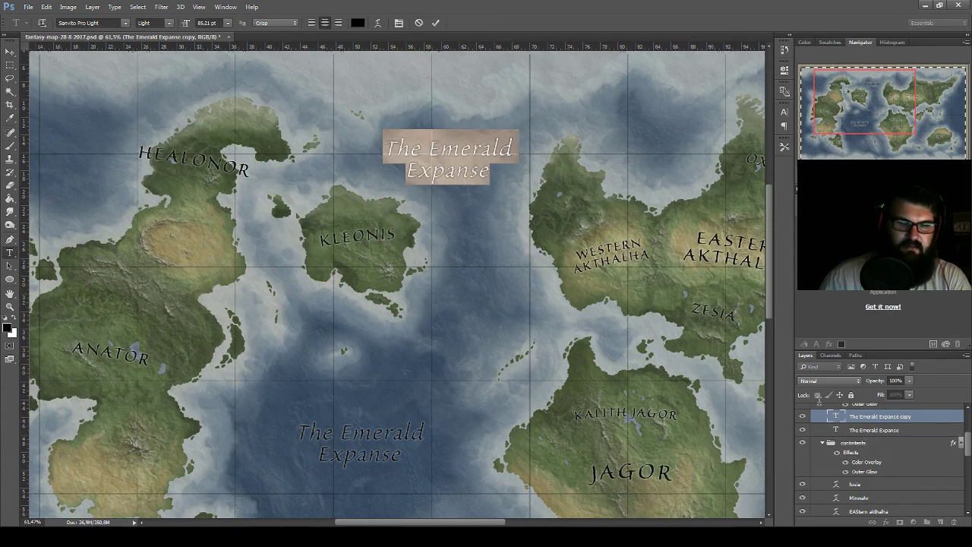
type("The Grey")
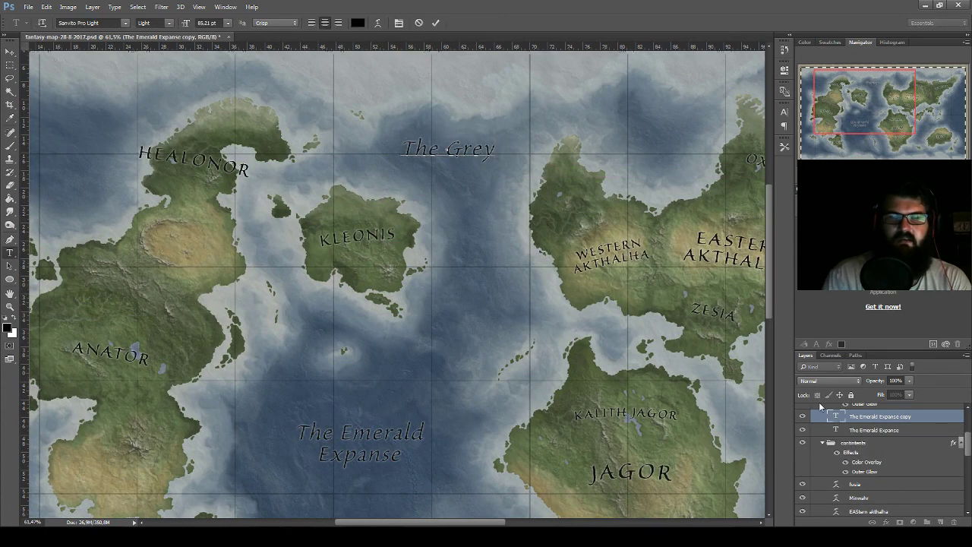
type(" Tides")
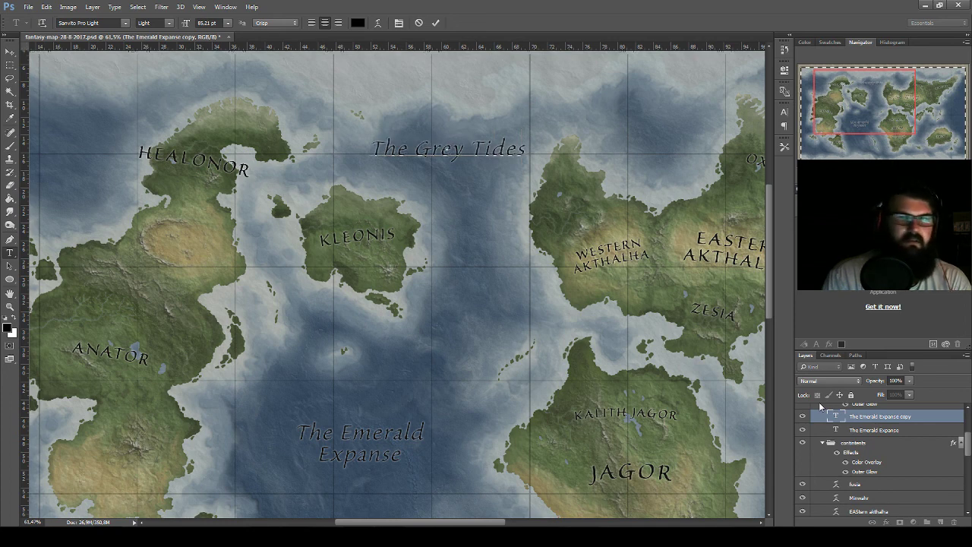
left_click(472, 148)
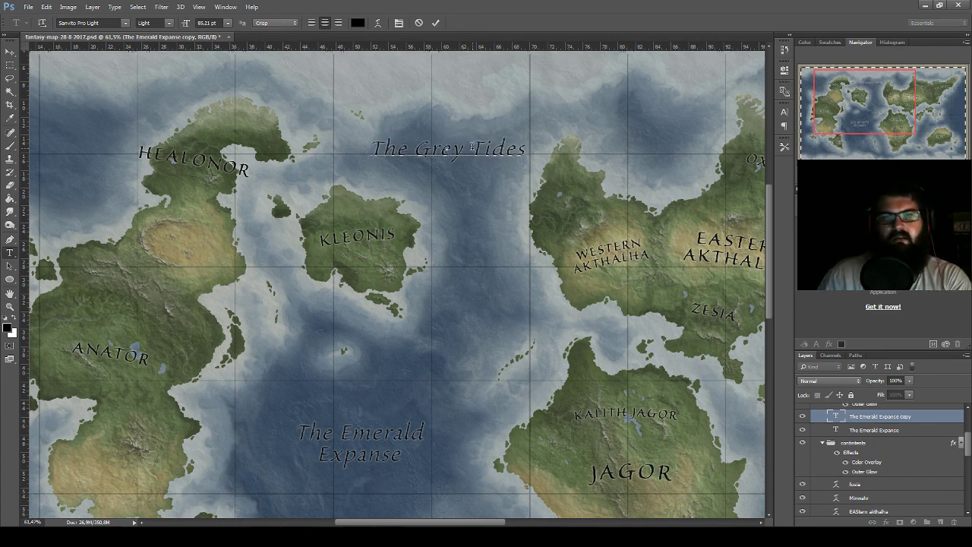
key("Return")
key("ctrl+a")
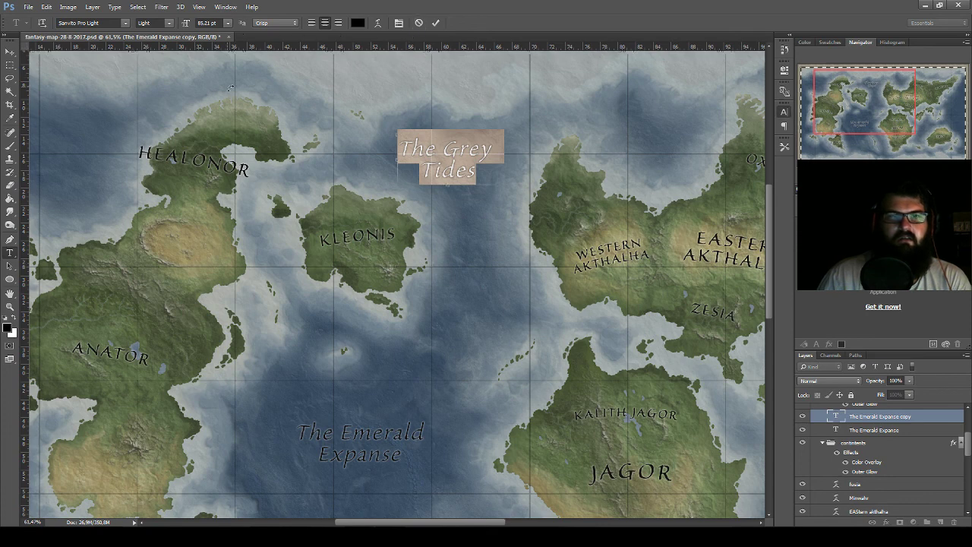
left_click(785, 112)
- Scale The Grey Tides label to about 67% and nudge it above Kleonis
left_click(11, 53)
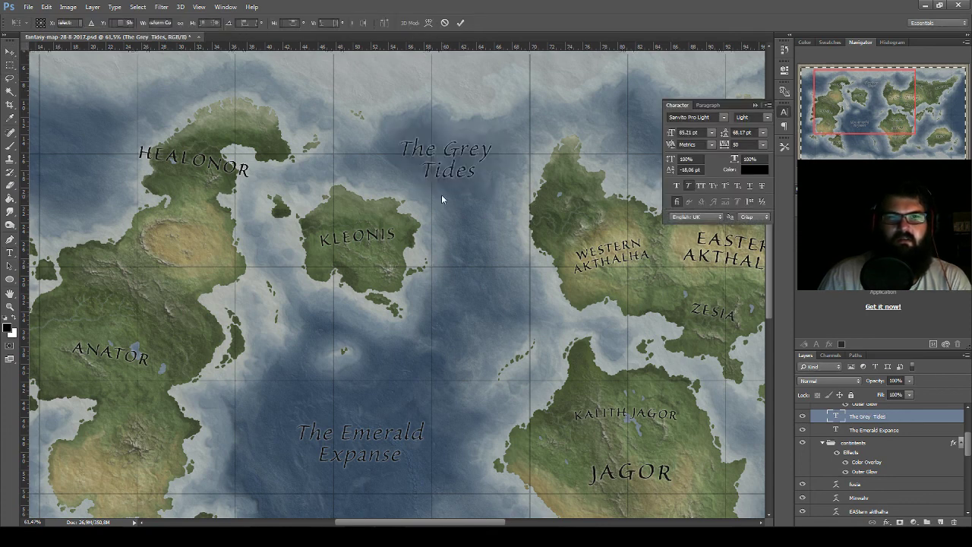
key("ctrl+t")
left_click_drag(495, 188, 471, 161)
double_click(458, 163)
left_click_drag(382, 401, 379, 222)
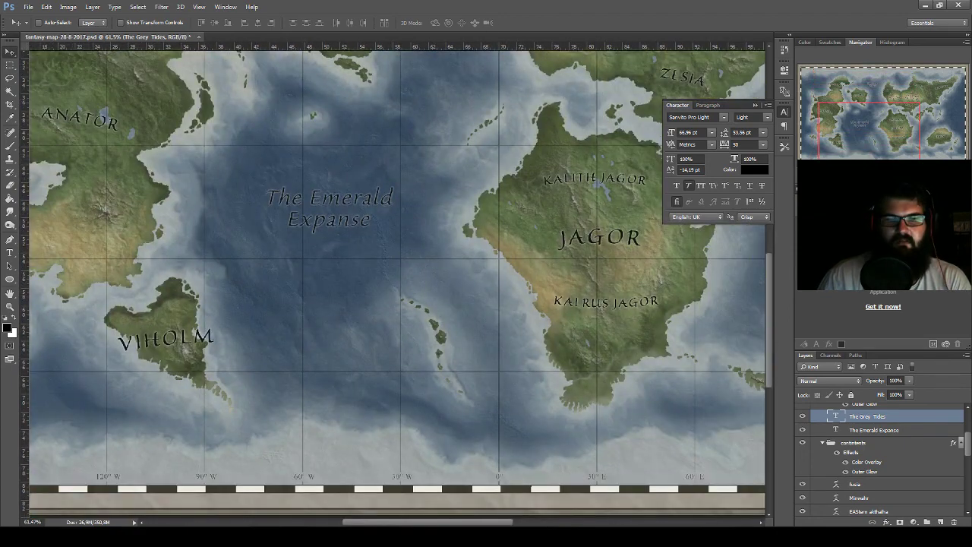
left_click(360, 454)
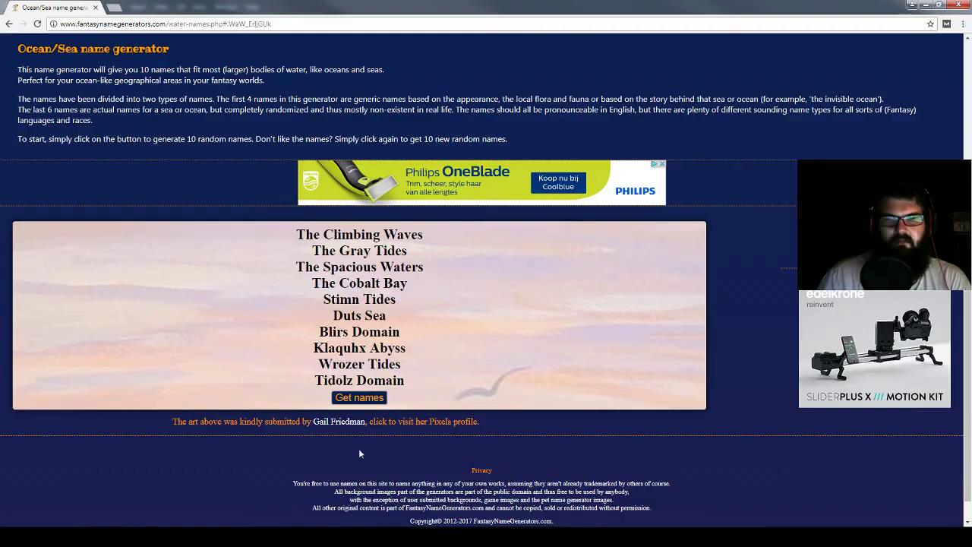
- Generate another sea name list, including The Yearning Deep, and return to the Photoshop map
left_click(361, 400)
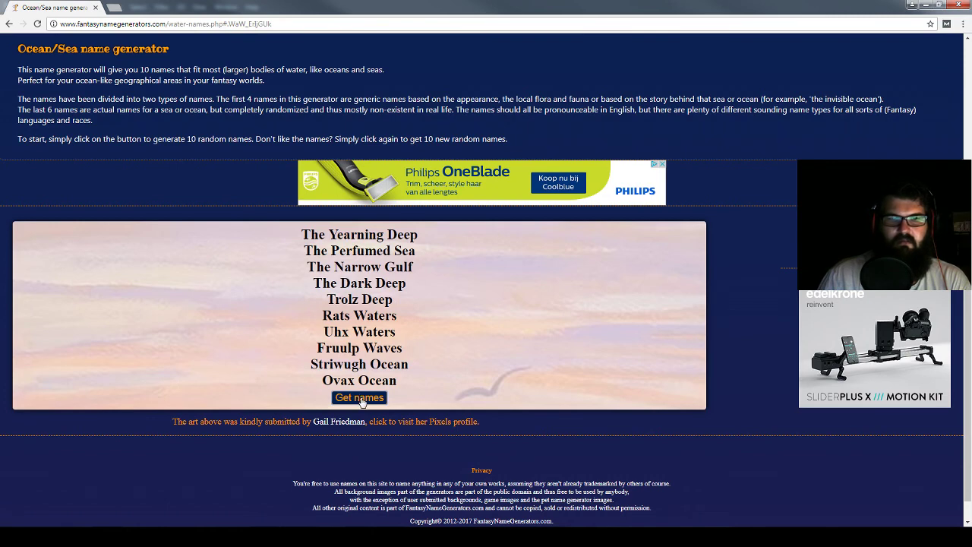
left_click(340, 536)
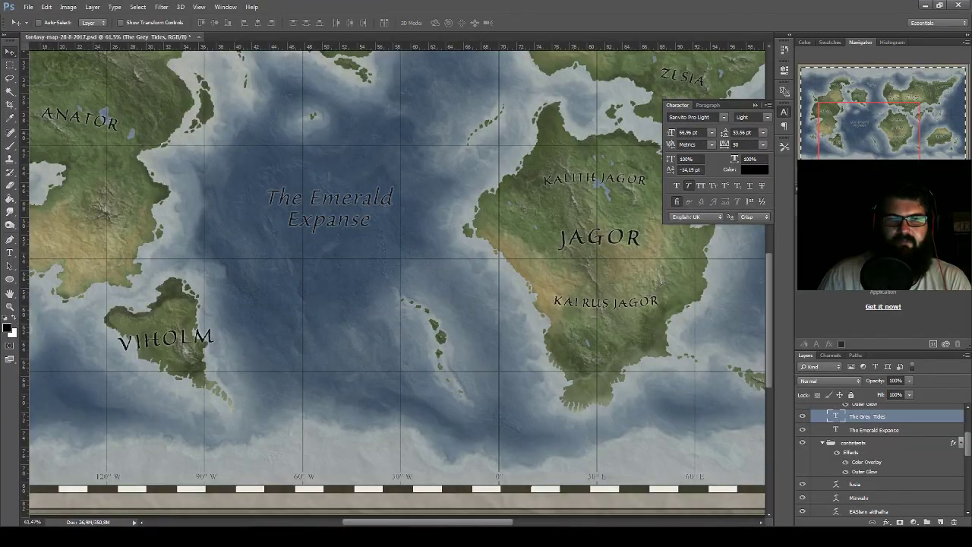
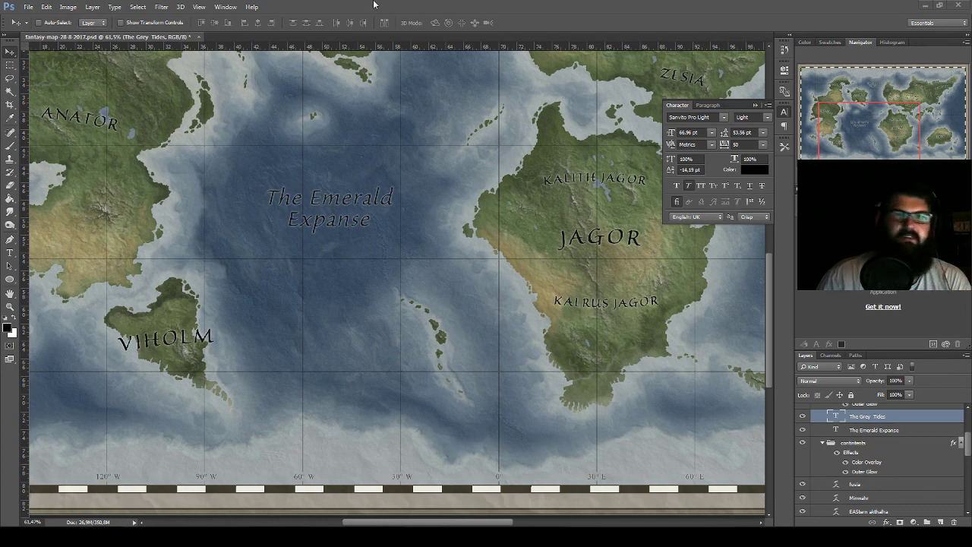
- Pan the map across the Emerald Expanse, Anator, Kleonis, Jagor and Fusia
mouse_move(384, 242)
left_mouse_down()
mouse_move(121, 288)
mouse_move(38, 322)
mouse_move(162, 471)
mouse_move(190, 282)
mouse_move(267, 245)
mouse_move(396, 267)
mouse_move(395, 298)
left_mouse_up()
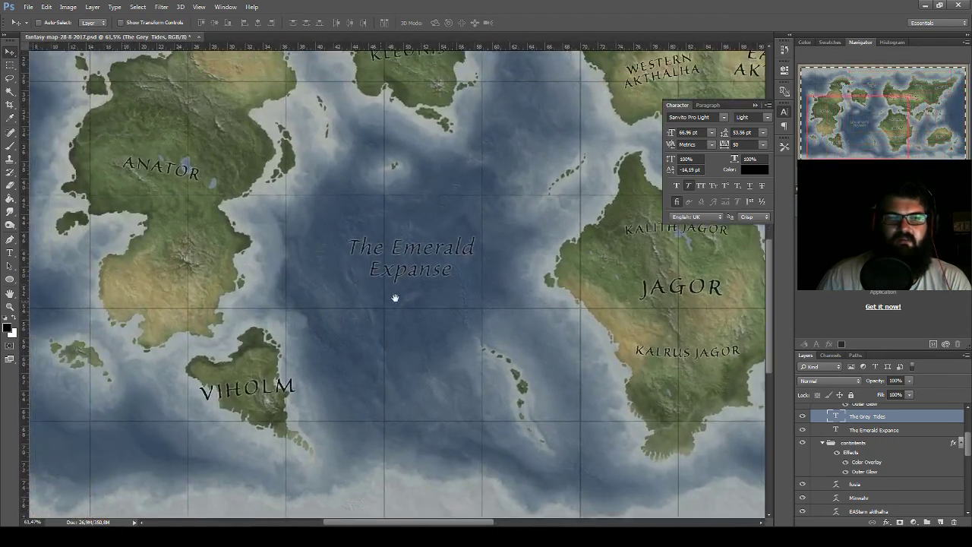
mouse_move(309, 306)
left_mouse_down()
mouse_move(468, 289)
mouse_move(462, 380)
mouse_move(321, 397)
left_mouse_up()
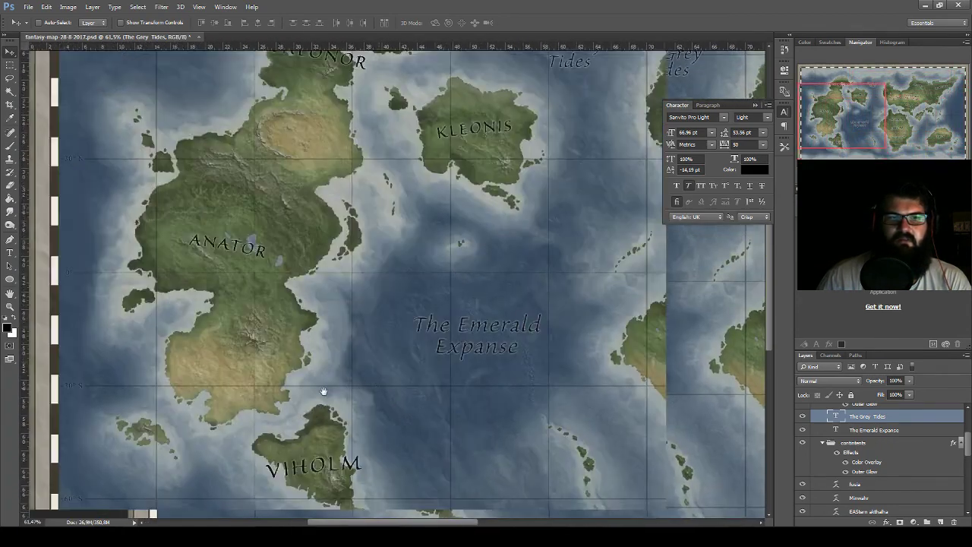
mouse_move(631, 344)
left_mouse_down()
mouse_move(461, 328)
mouse_move(202, 258)
mouse_move(155, 266)
mouse_move(304, 331)
mouse_move(276, 336)
mouse_move(256, 391)
mouse_move(286, 420)
left_mouse_up()
left_click_drag(175, 380, 285, 261)
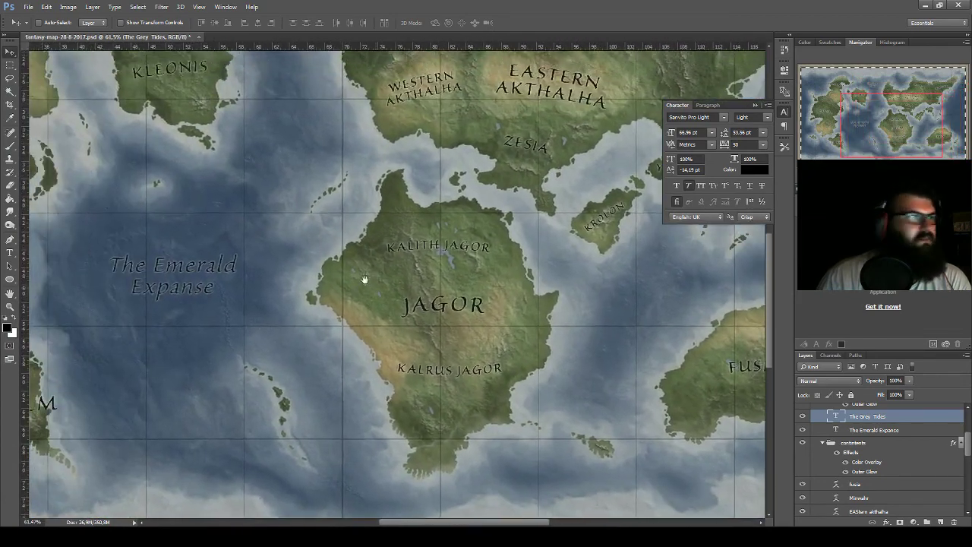
left_click_drag(285, 260, 369, 273)
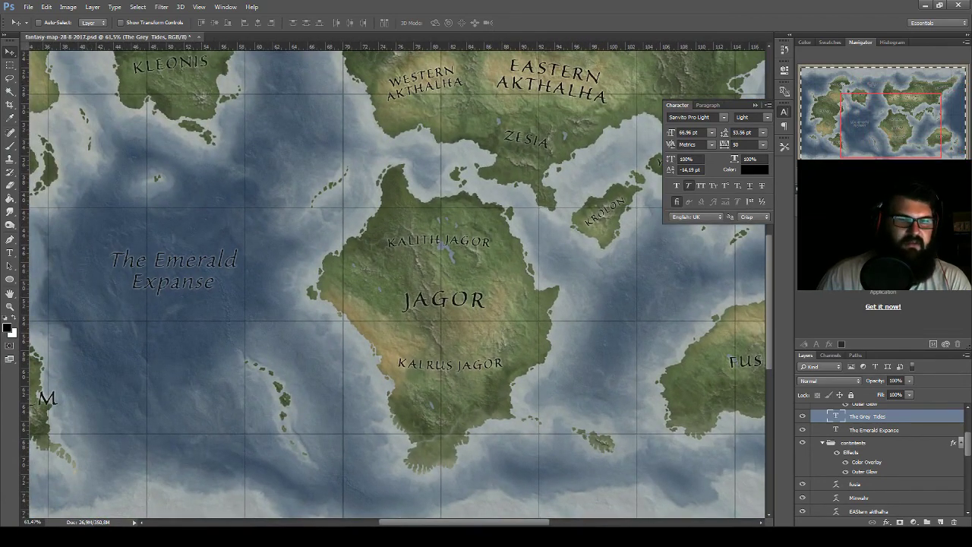
- Generate four fresh lists of ten ocean and sea names in the browser
left_click(369, 473)
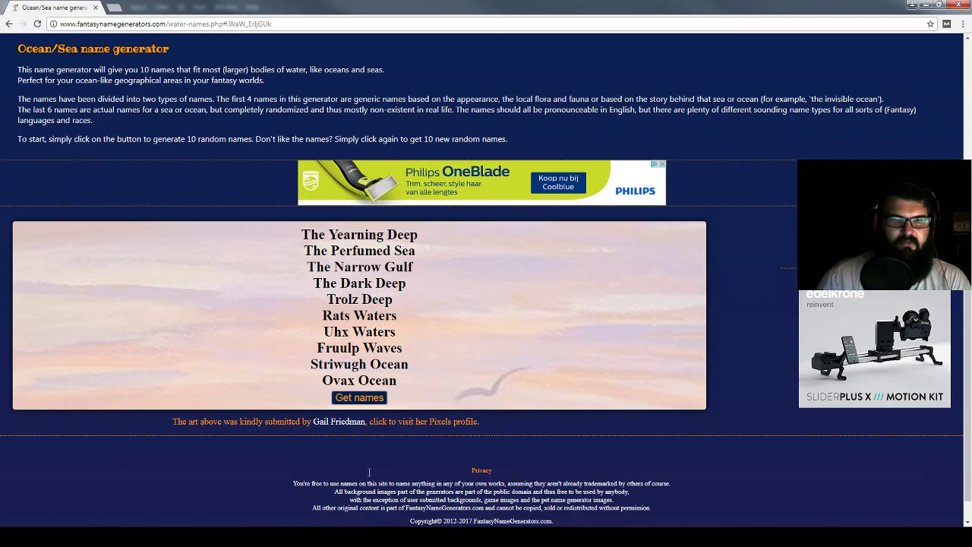
left_click(370, 402)
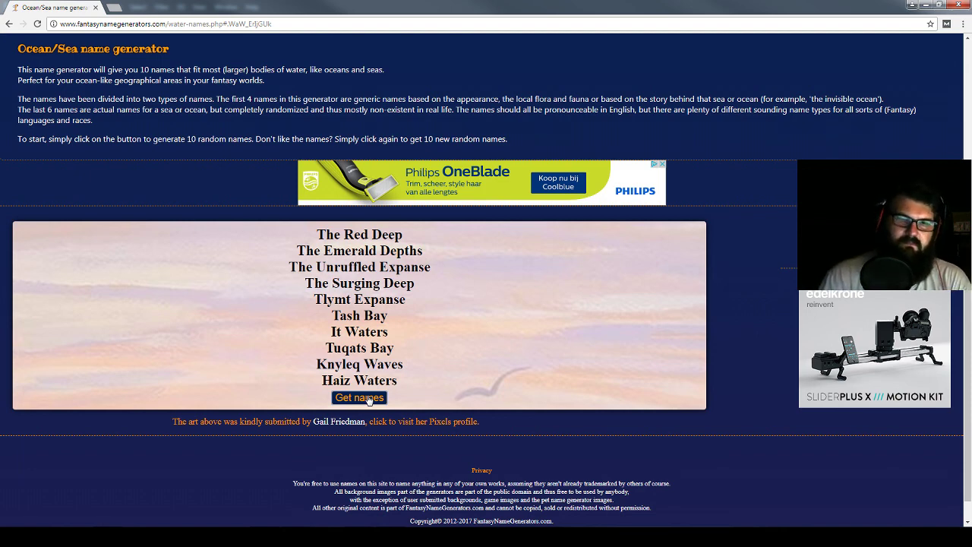
left_click(368, 400)
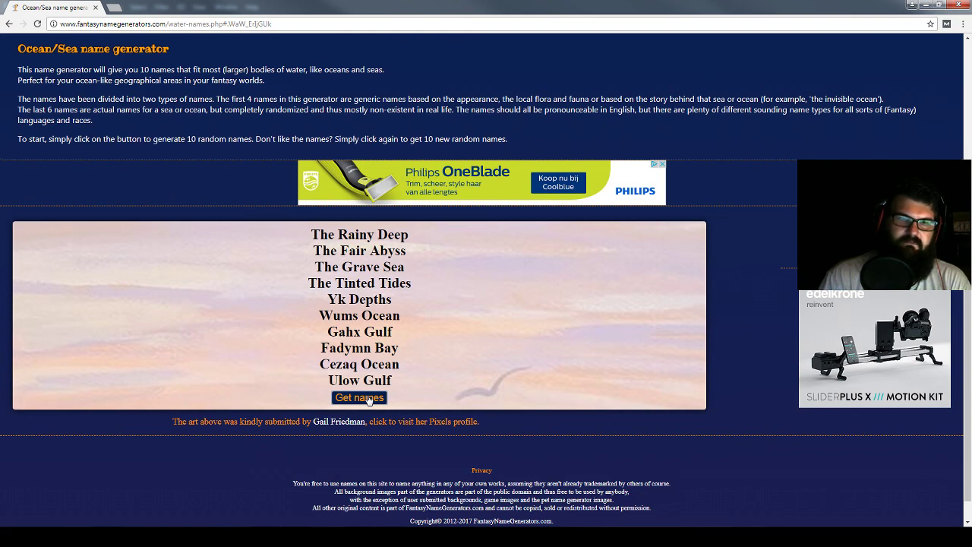
left_click(368, 400)
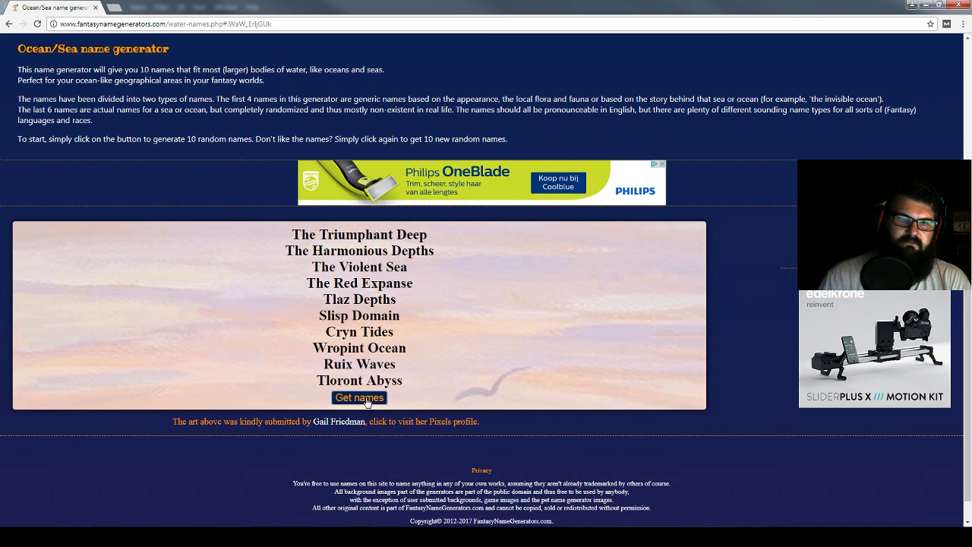
left_click(368, 401)
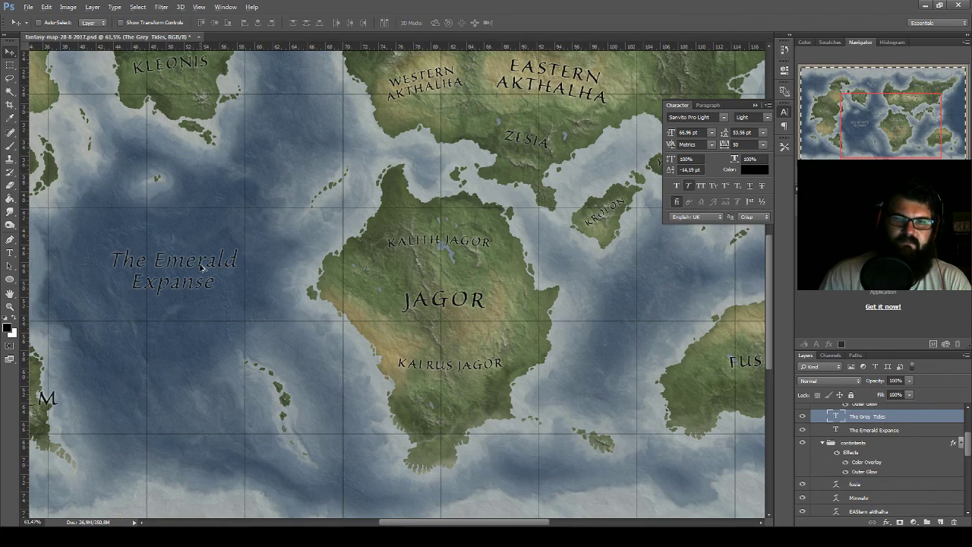
- Copy The Grey Tides label south of Krolon and retype it as The Soundless Deep
left_click_drag(485, 264, 376, 357)
left_click_drag(170, 88, 537, 388)
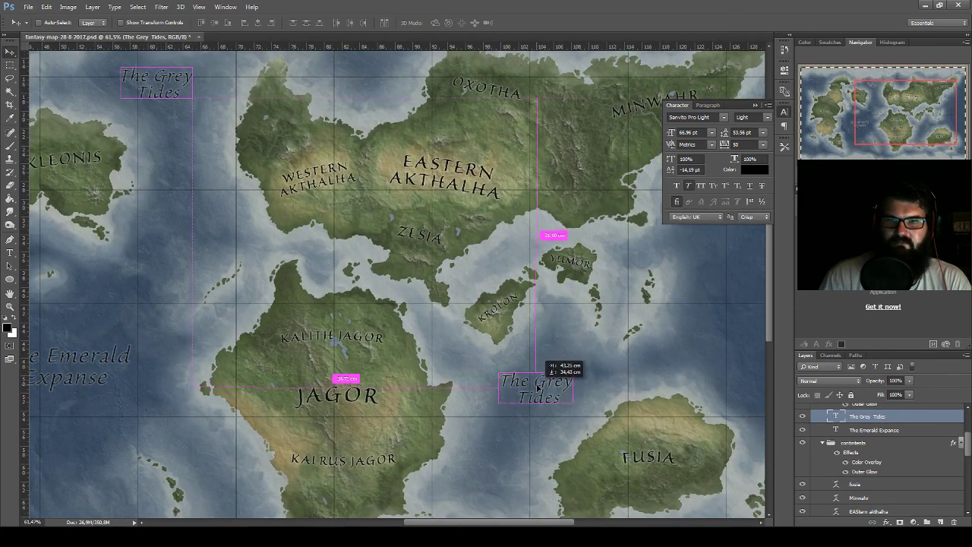
left_click_drag(651, 386, 513, 343)
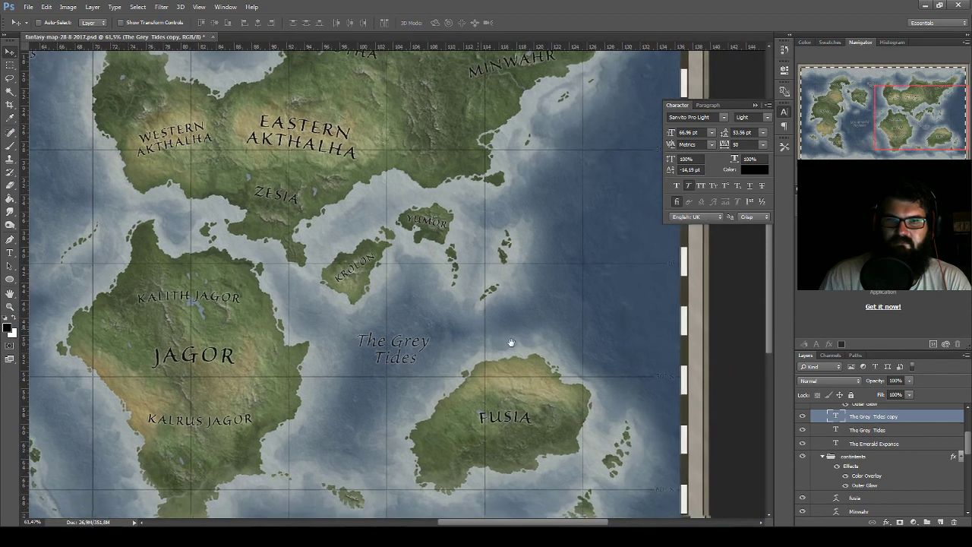
double_click(836, 417)
type("The Soun")
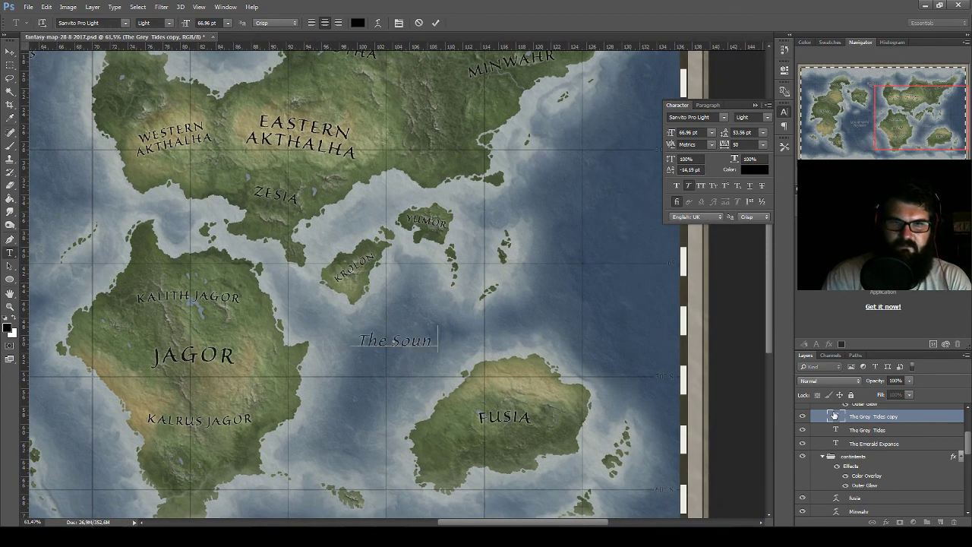
type("dless Dept")
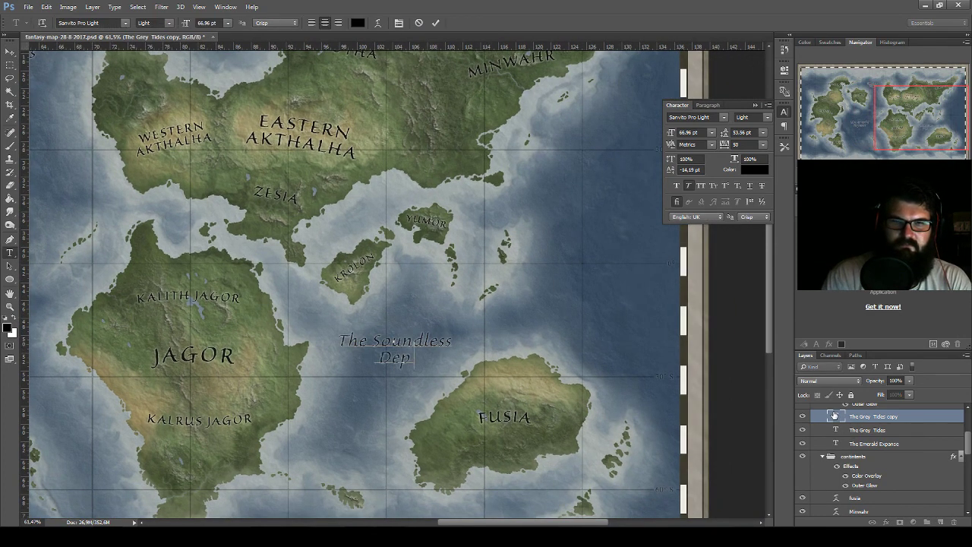
type("hs")
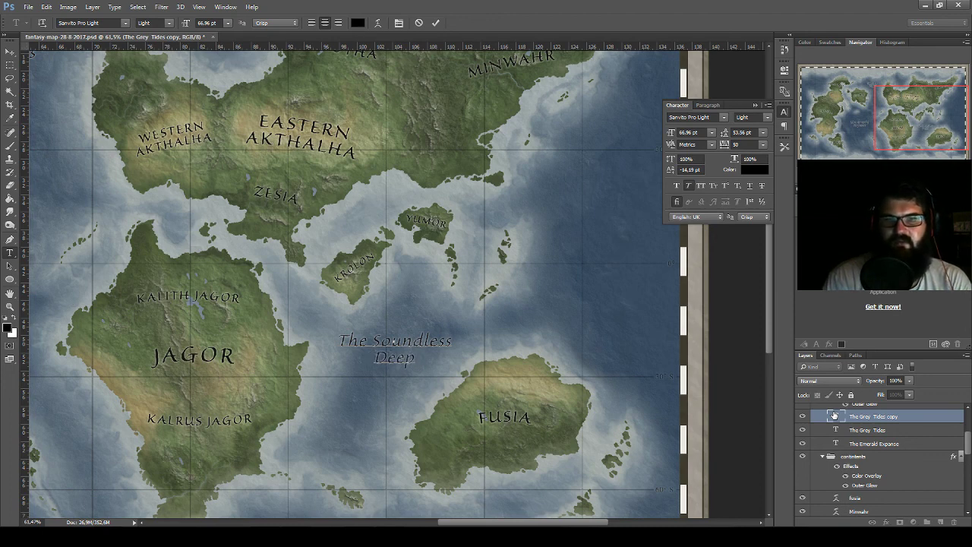
left_click(10, 51)
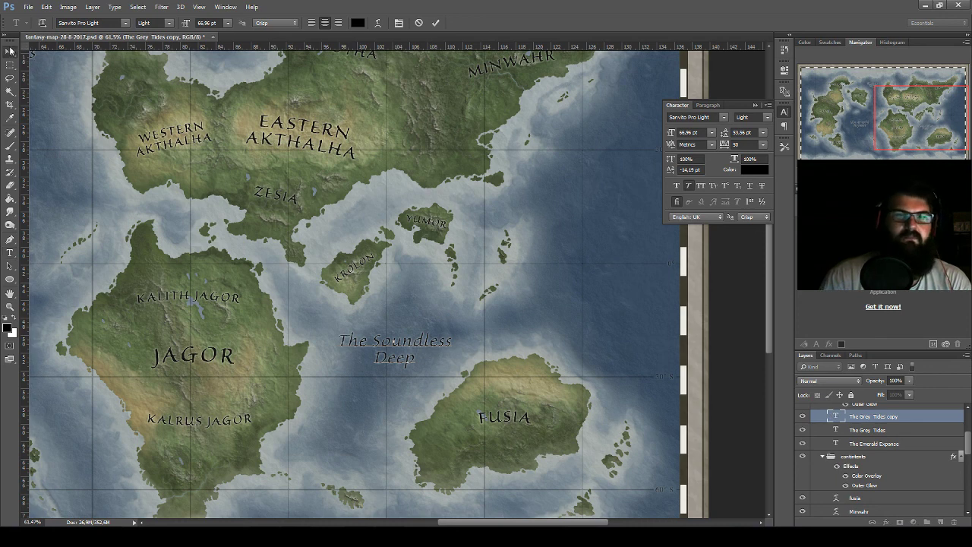
- Scale The Soundless Deep label down slightly and save the map
key("ctrl+t")
left_click_drag(453, 332, 413, 357)
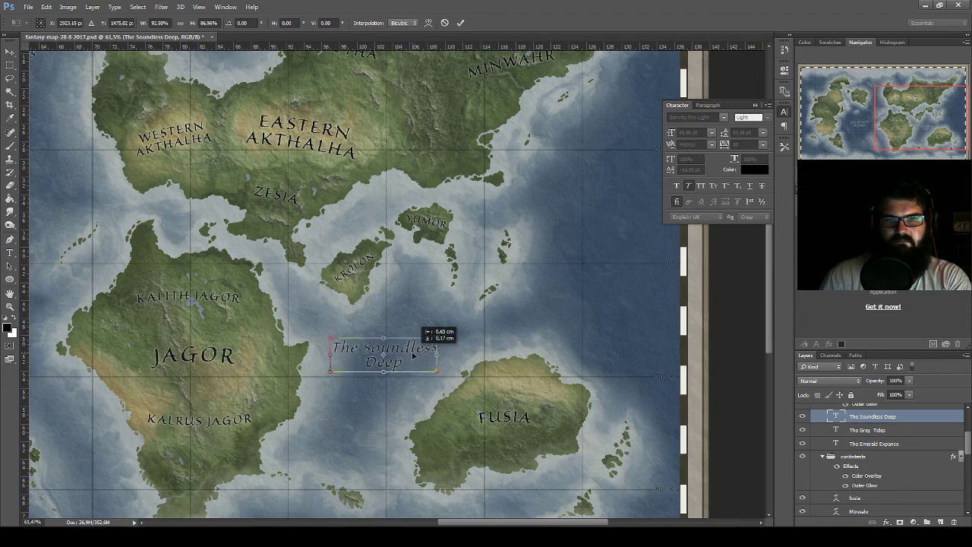
key("Return")
left_click_drag(353, 388, 590, 495)
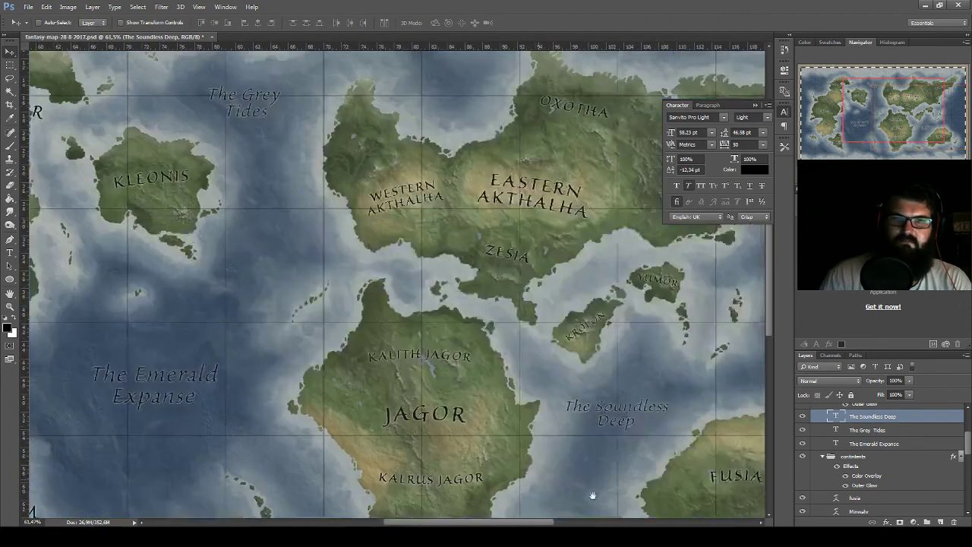
mouse_move(232, 304)
left_mouse_down()
mouse_move(426, 365)
mouse_move(441, 194)
mouse_move(300, 261)
left_mouse_up()
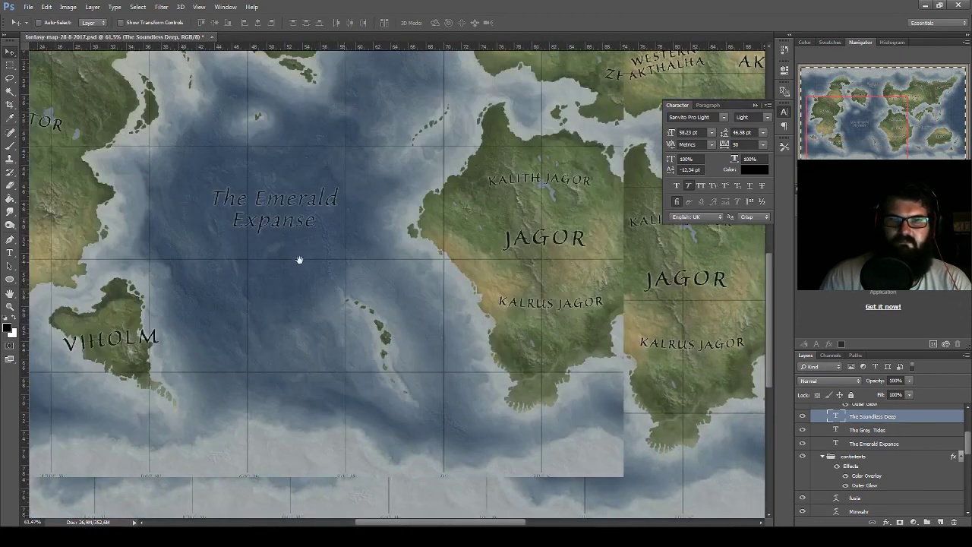
left_click_drag(462, 289, 239, 288)
key("ctrl+s")
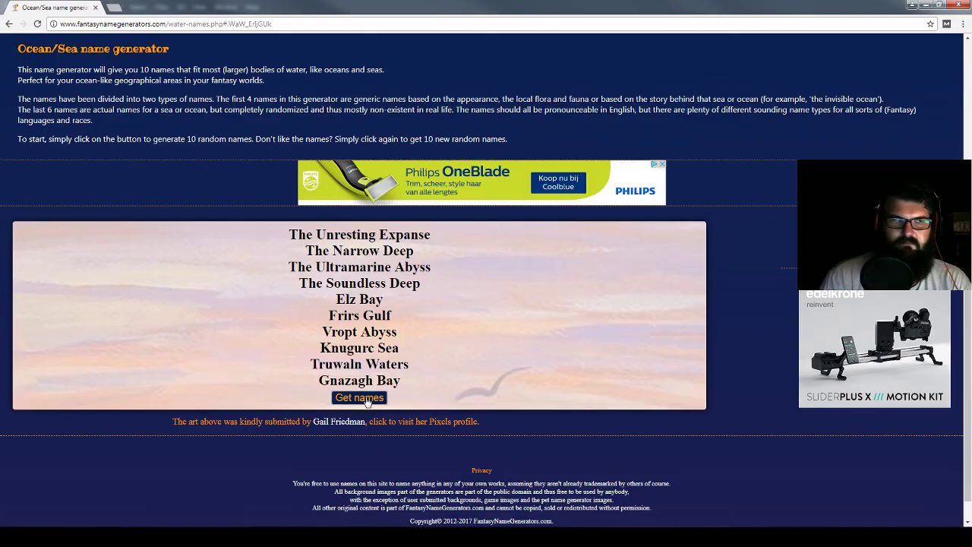
- Roll four more ten-name sea lists, such as The Infinite Tides, then return to Photoshop
left_click(367, 400)
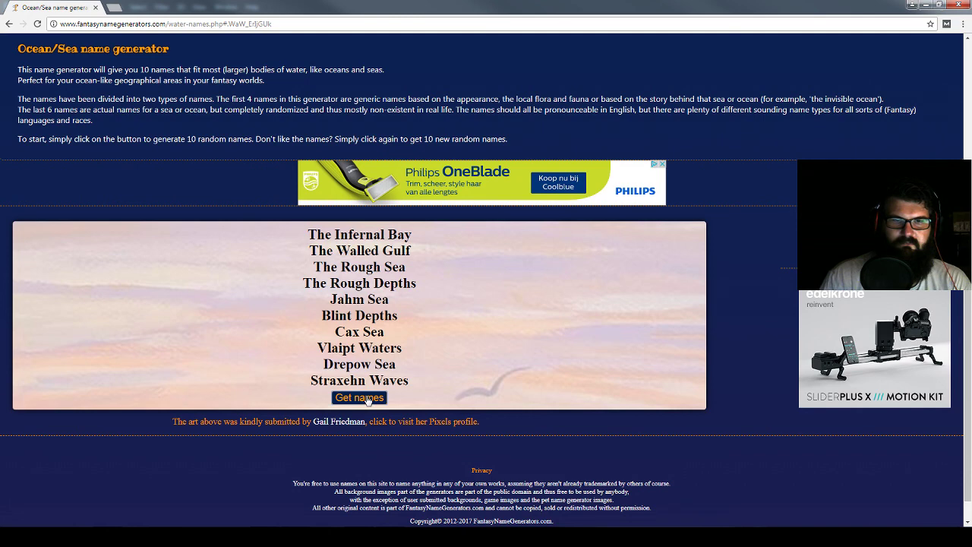
left_click(366, 401)
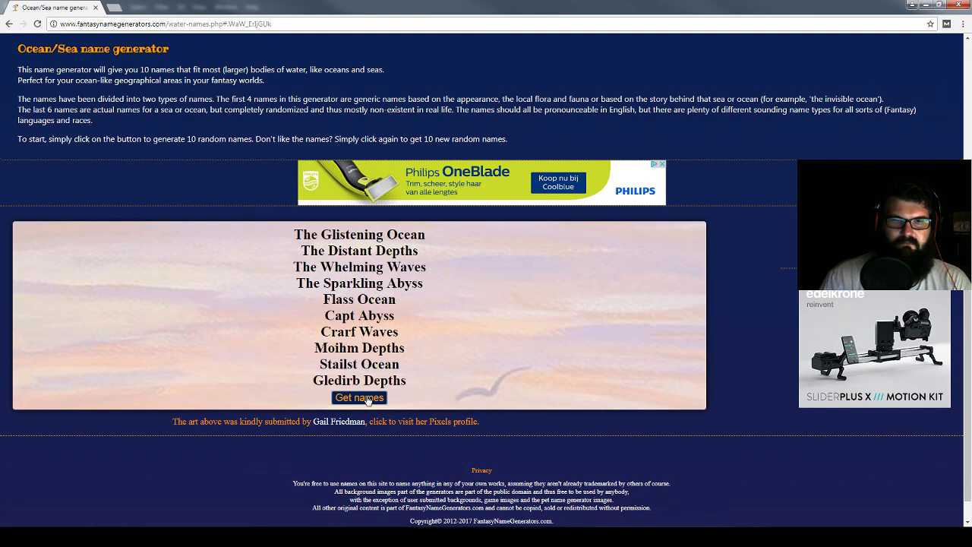
left_click(367, 400)
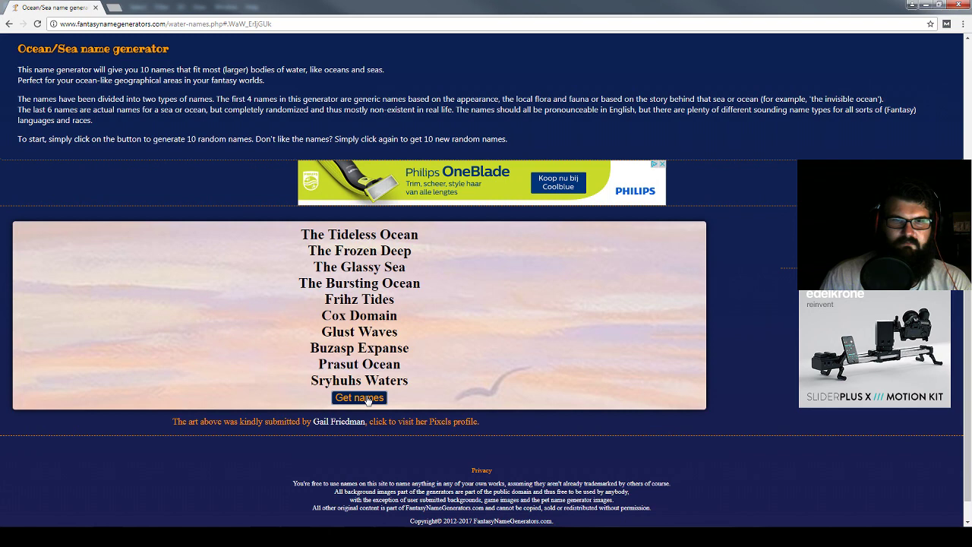
left_click(368, 400)
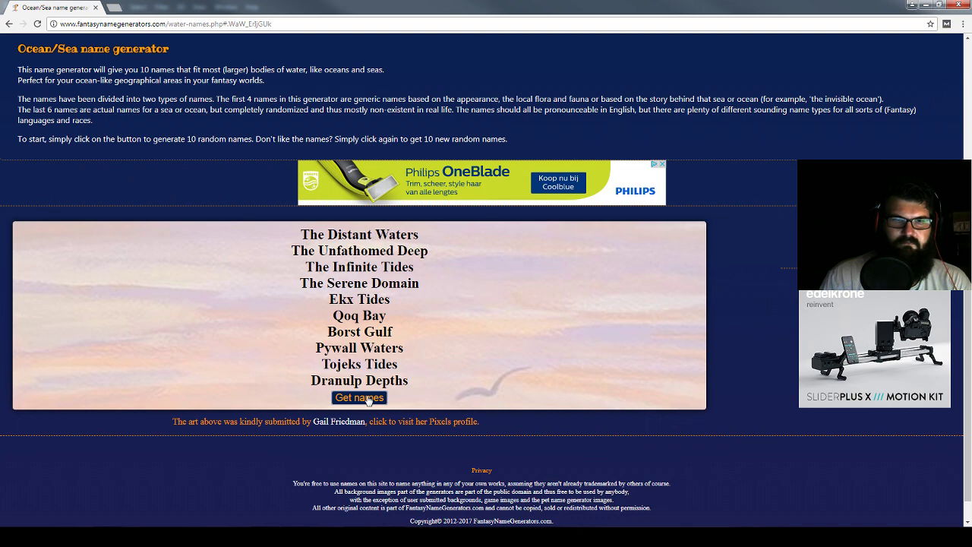
key("alt+Tab")
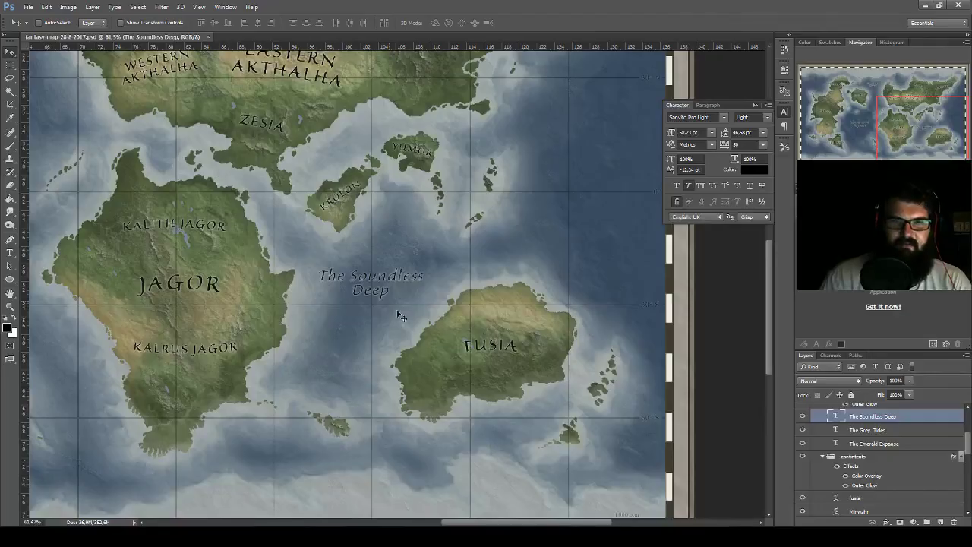
- Retype the copied label as The Infinite Tides and nudge it into place west of Healonor
mouse_move(401, 316)
left_mouse_down()
mouse_move(388, 350)
mouse_move(580, 364)
mouse_move(501, 412)
mouse_move(413, 378)
mouse_move(570, 428)
mouse_move(199, 161)
left_mouse_up()
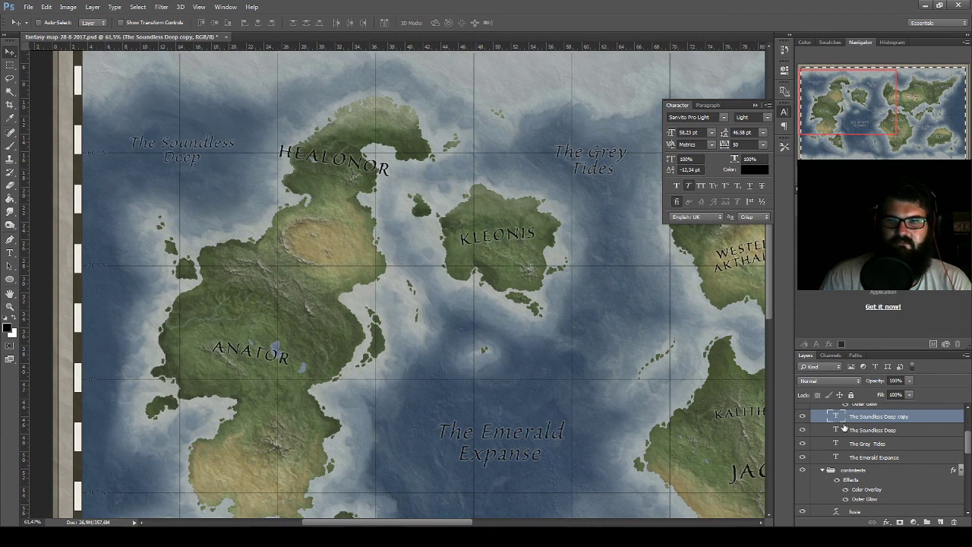
double_click(836, 416)
double_click(174, 156)
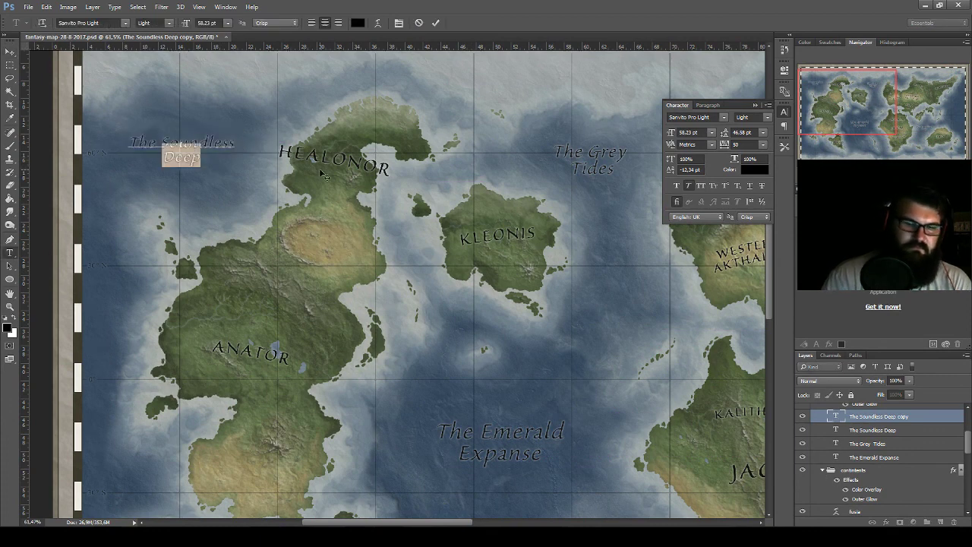
key("BackSpace")
key("BackSpace")
key("BackSpace")
key("BackSpace")
key("BackSpace")
key("BackSpace")
key("BackSpace")
key("BackSpace")
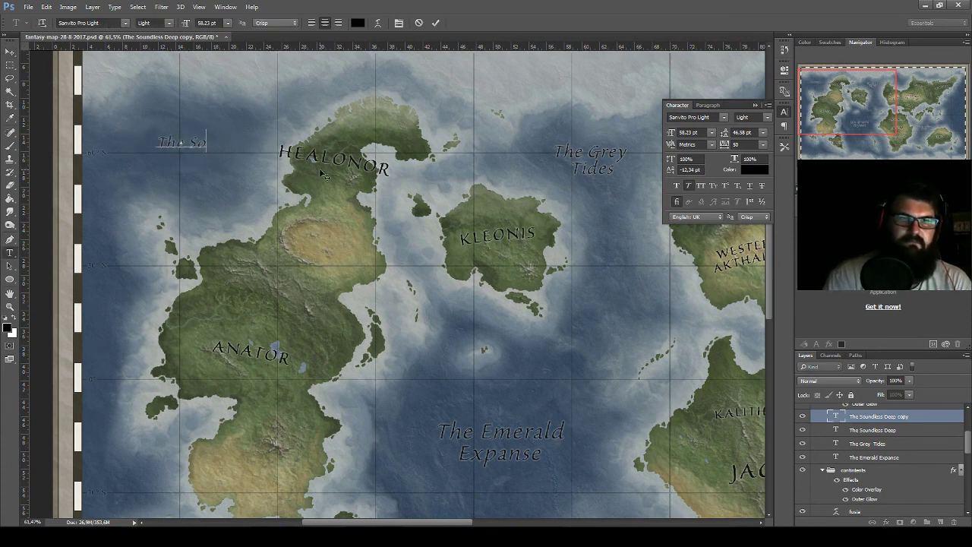
key("BackSpace")
key("BackSpace")
type("nfinite ")
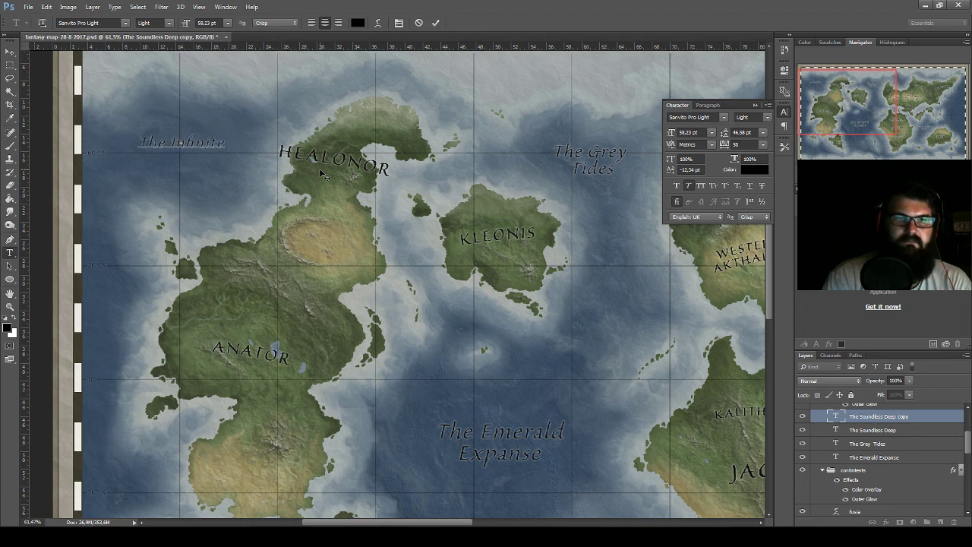
type("Tides")
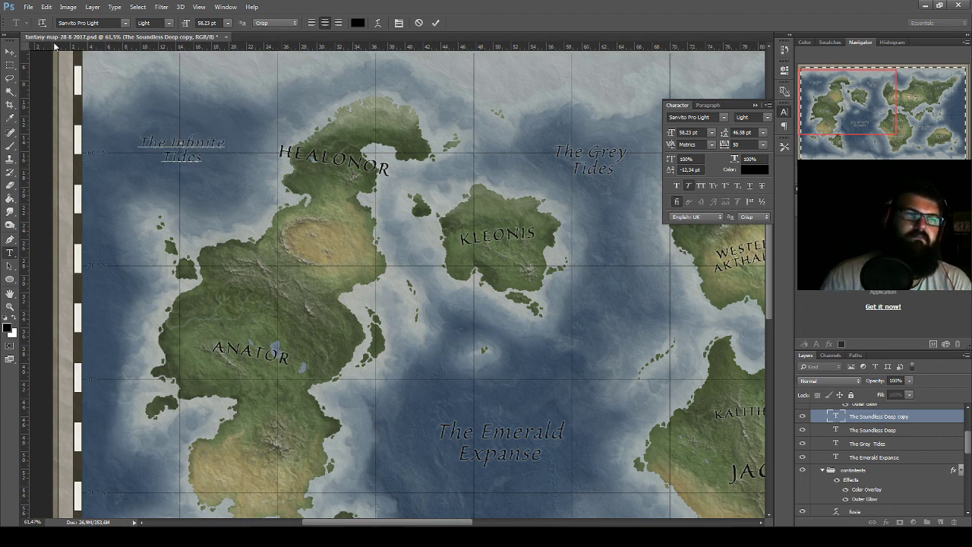
left_click(10, 54)
left_click_drag(225, 161, 232, 164)
left_click_drag(509, 407, 434, 413)
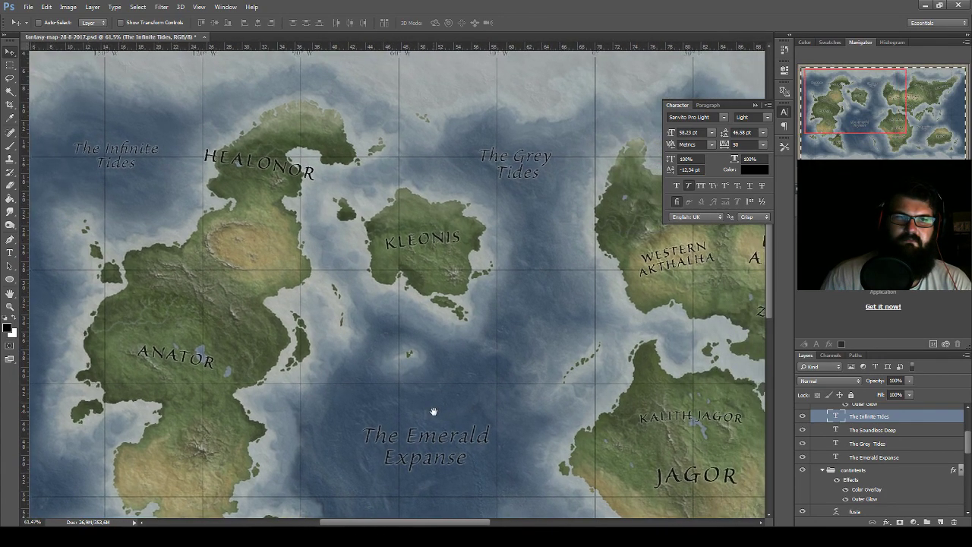
left_click_drag(112, 150, 119, 163)
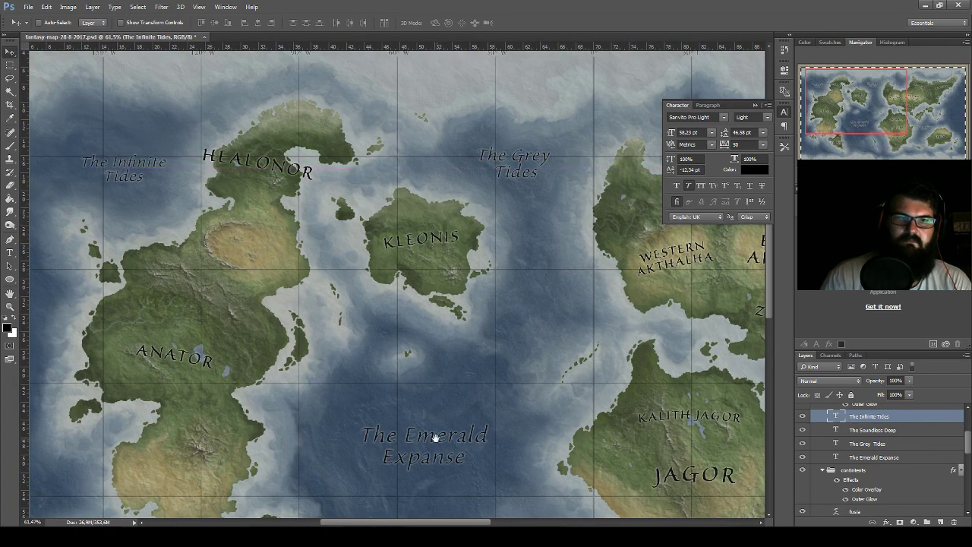
- Pan across the map's eastern and western halves to review all the labels
left_click_drag(434, 436, 282, 250)
mouse_move(443, 306)
left_mouse_down()
mouse_move(254, 354)
mouse_move(436, 341)
mouse_move(83, 358)
mouse_move(152, 335)
left_mouse_up()
left_click_drag(395, 319, 293, 326)
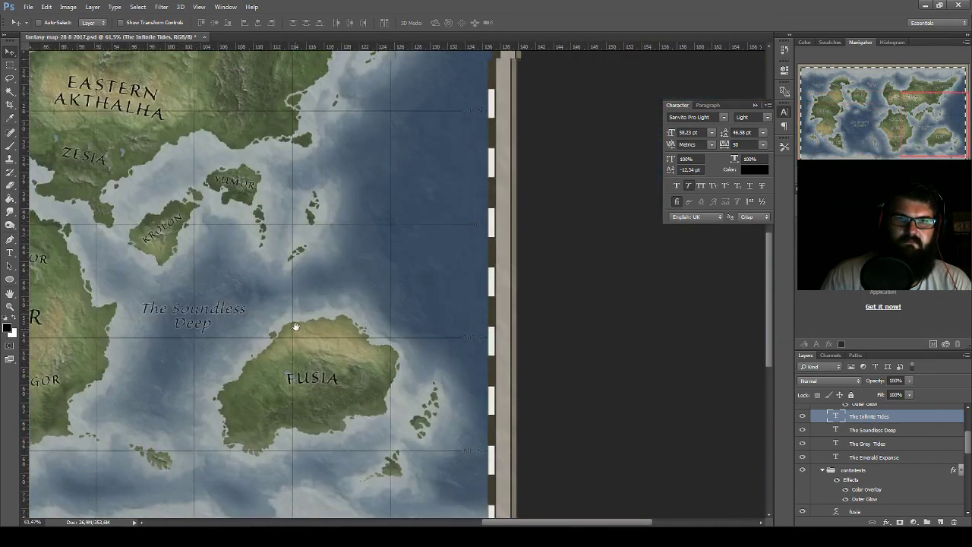
left_click_drag(376, 369, 288, 434)
mouse_move(97, 314)
left_mouse_down()
mouse_move(261, 369)
mouse_move(470, 368)
left_mouse_up()
left_click_drag(276, 357, 405, 348)
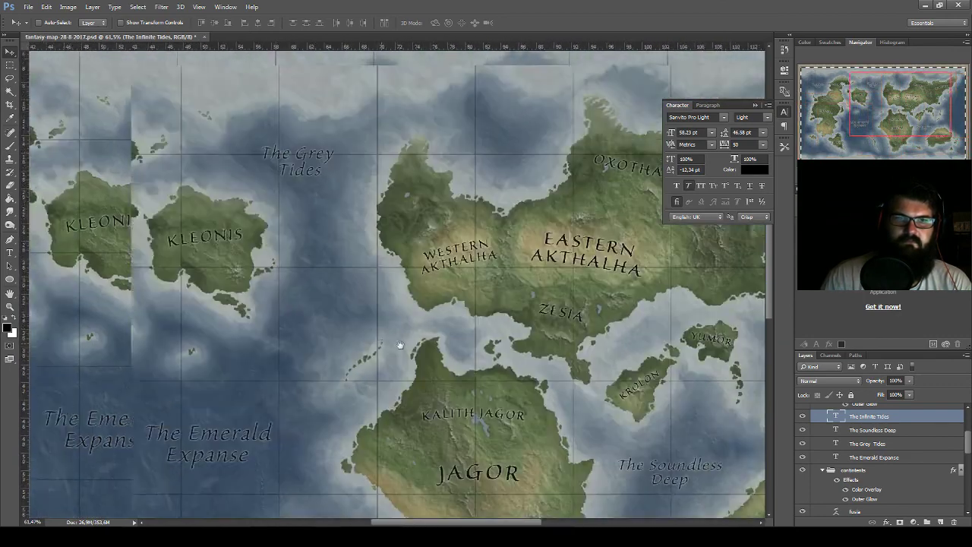
left_click_drag(341, 345, 481, 341)
mouse_move(326, 327)
left_mouse_down()
mouse_move(521, 322)
mouse_move(108, 274)
left_mouse_up()
left_click_drag(365, 304, 107, 300)
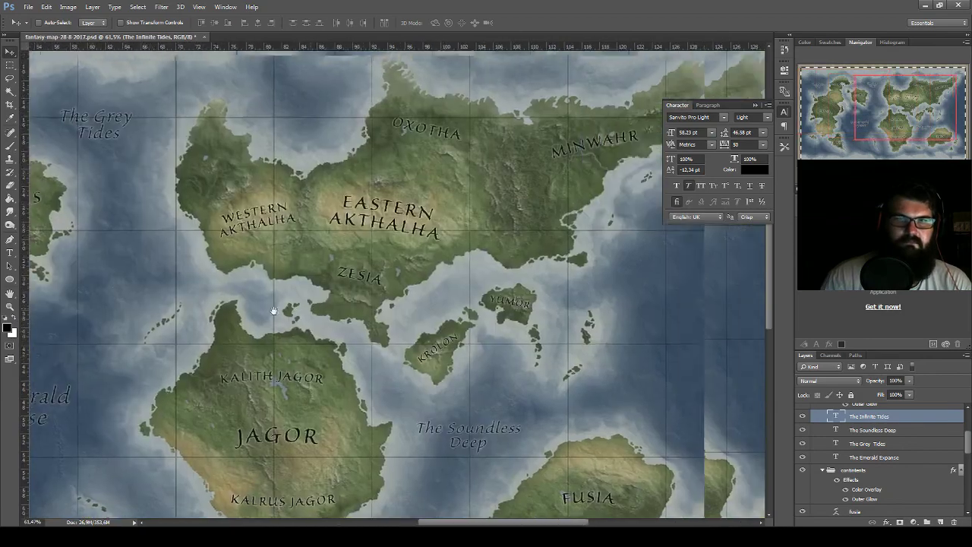
mouse_move(481, 304)
left_mouse_down()
mouse_move(155, 297)
mouse_move(181, 295)
left_mouse_up()
- Save the map, then generate four more batches of sea names like The Harmonious Bay
key("ctrl+s")
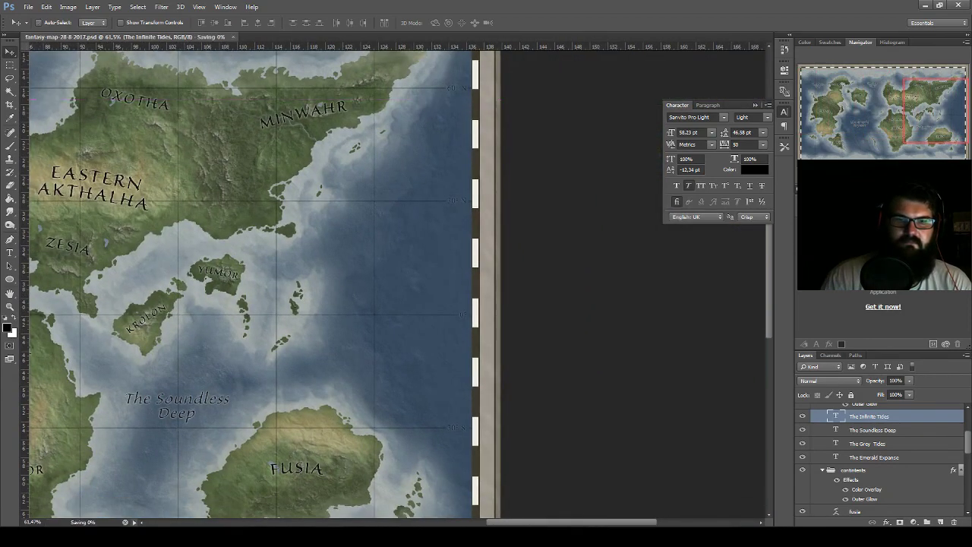
left_click(357, 482)
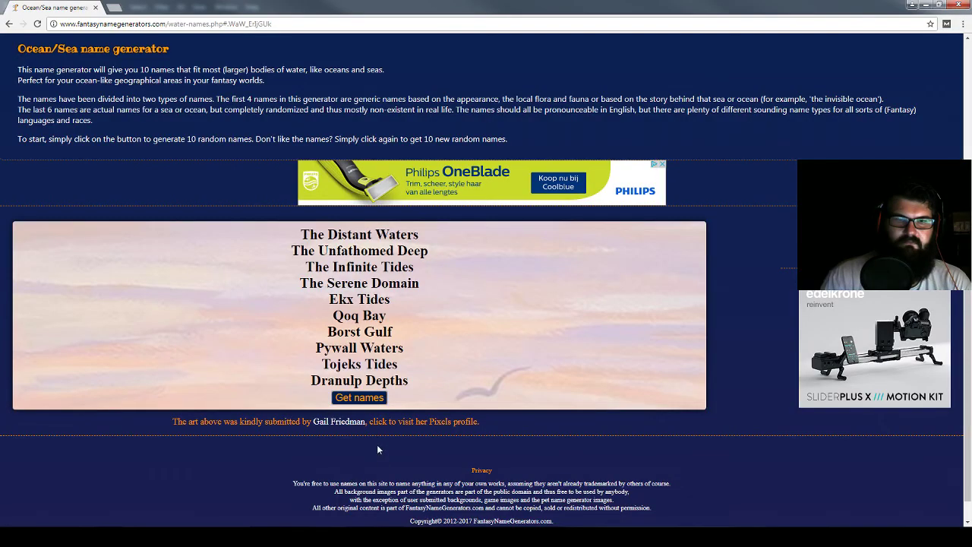
left_click(369, 400)
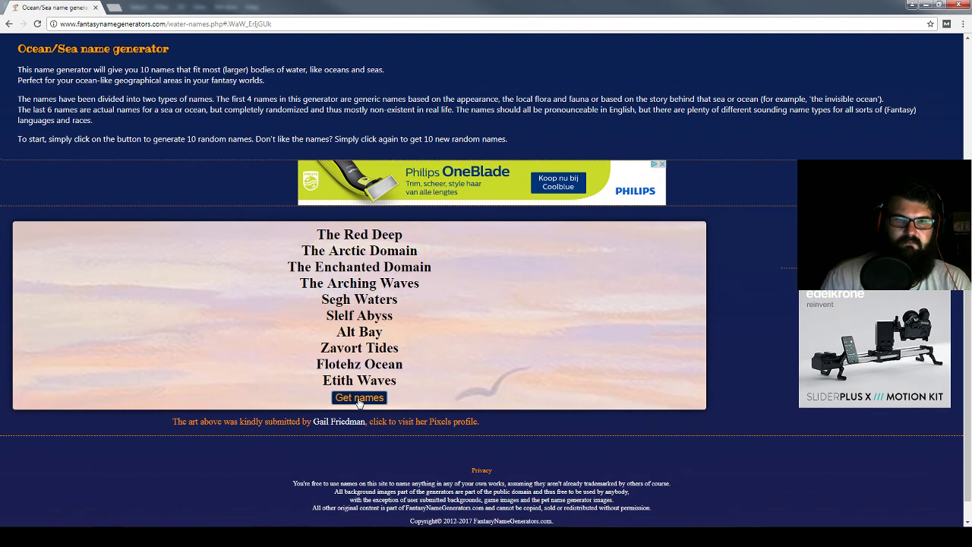
left_click(359, 402)
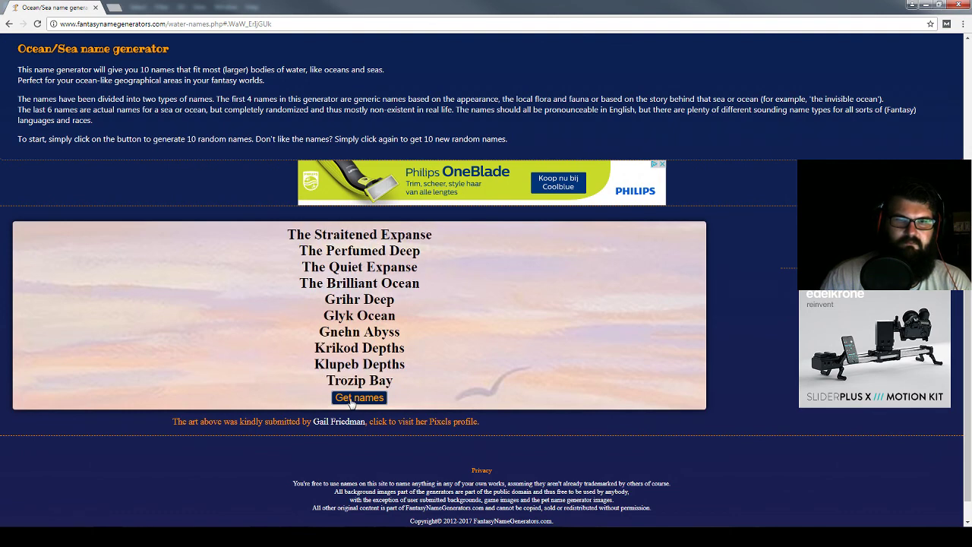
left_click(352, 404)
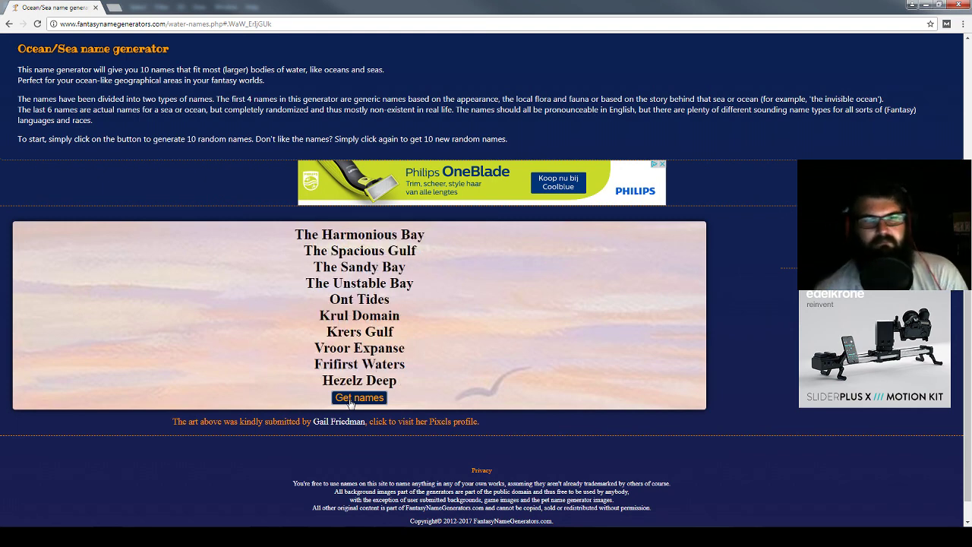
left_click(352, 404)
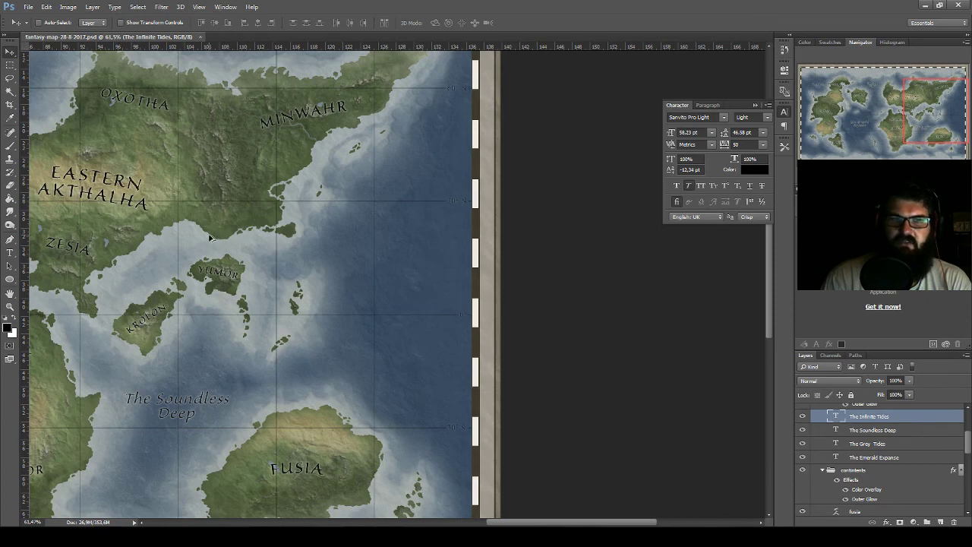
- Duplicate The Infinite Tides label into the eastern sea, retyped as 'The Heartless / Abyss' on two lines
mouse_move(524, 255)
left_mouse_down()
mouse_move(405, 259)
mouse_move(502, 298)
left_mouse_up()
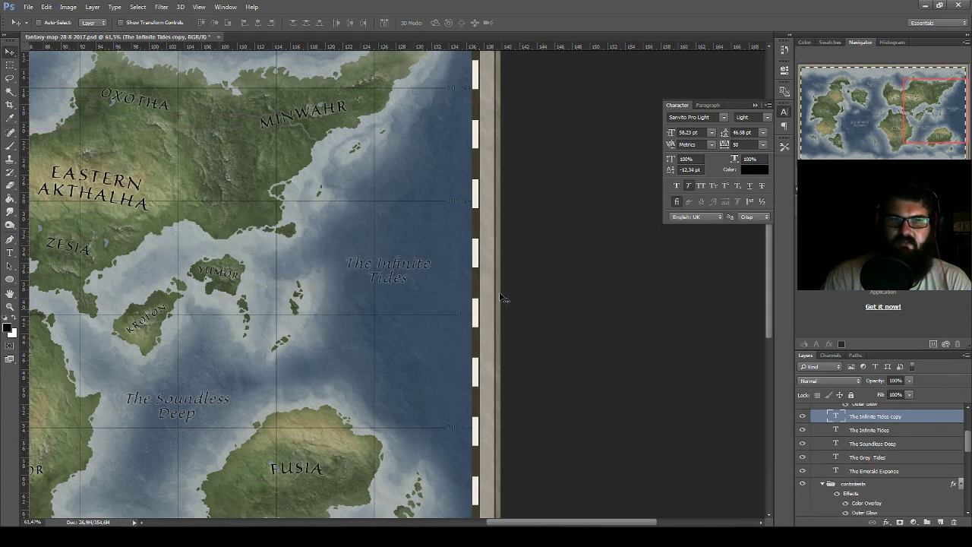
double_click(836, 420)
type("The Hee")
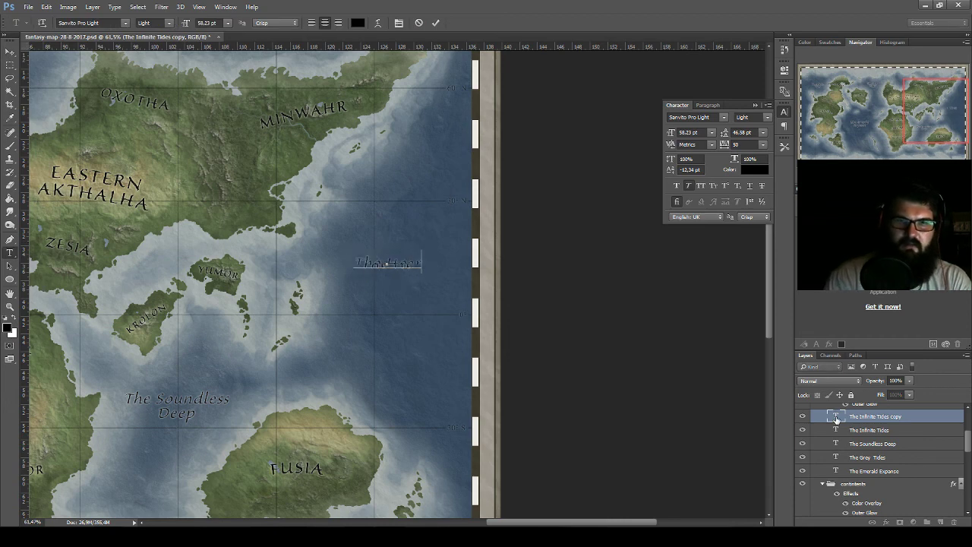
type("rtless")
key("Return")
type("Abyss")
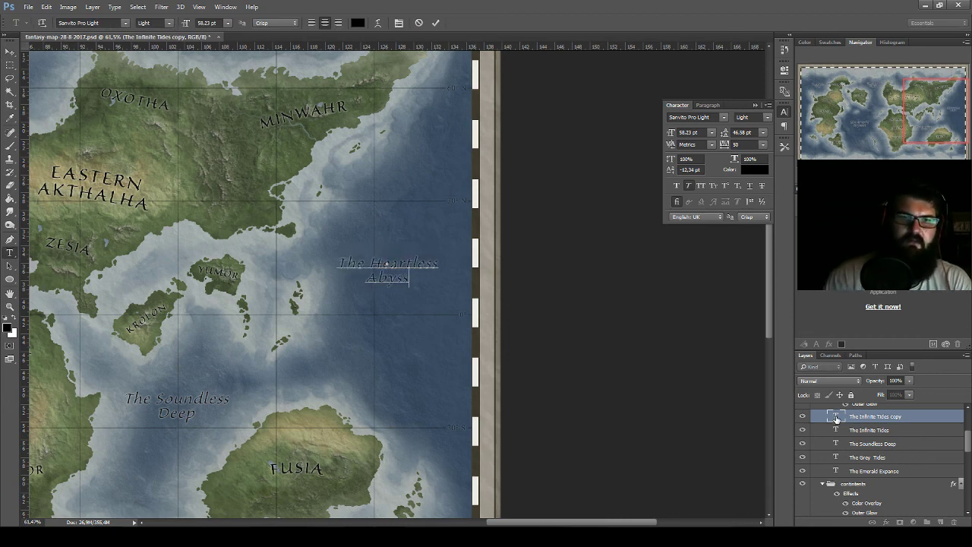
left_click(8, 51)
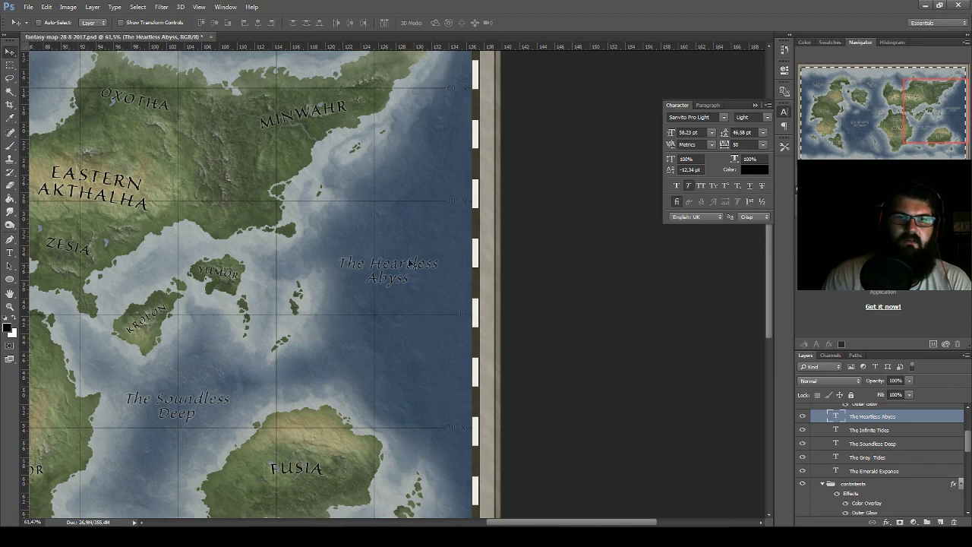
left_click(356, 502)
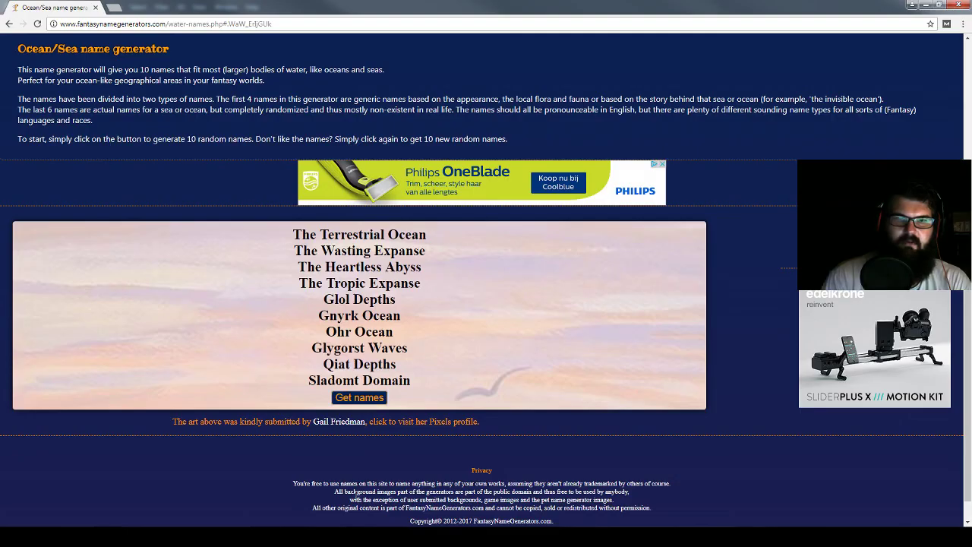
- Nudge The Heartless Abyss label near the eastern edge, fit the whole map and save
left_click(925, 8)
left_click_drag(407, 285, 416, 297)
key("ctrl+0")
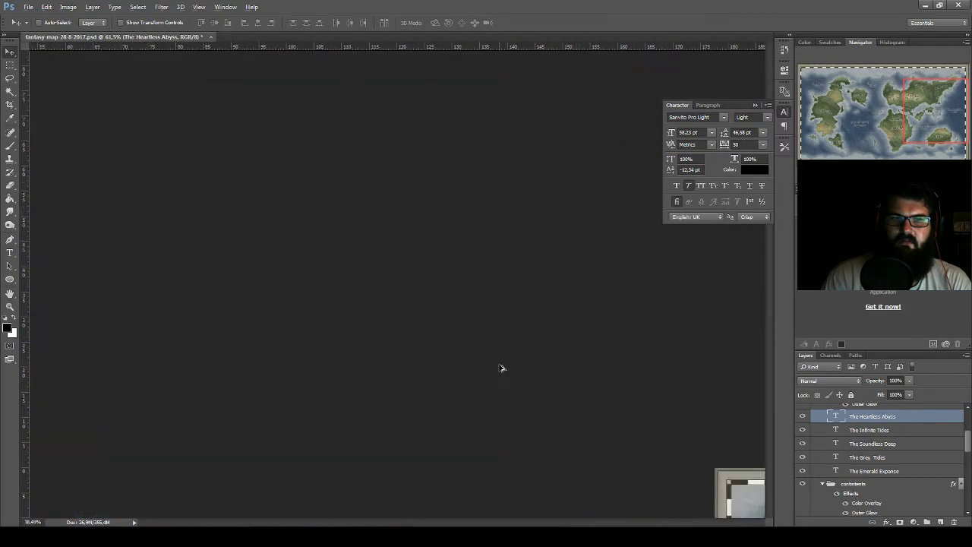
scroll(509, 355, "up", 1)
key("ctrl+s")
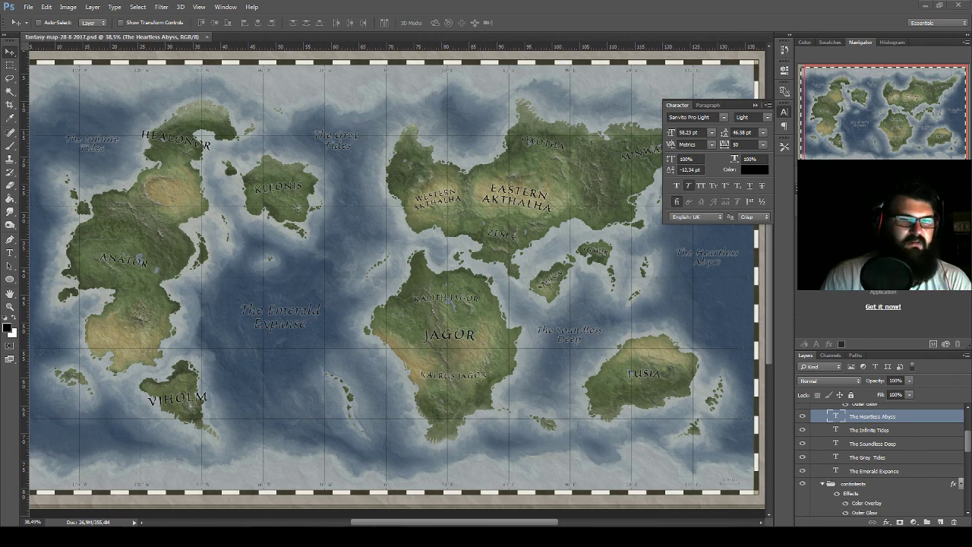
left_click(358, 467)
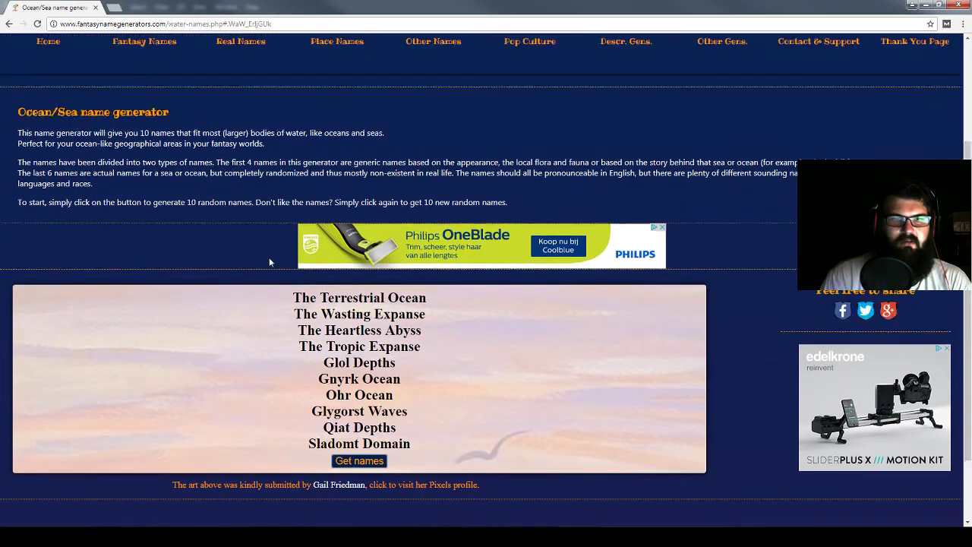
- Open the Bridge Names generator and roll two batches of bridge names
scroll(269, 262, "up", 2)
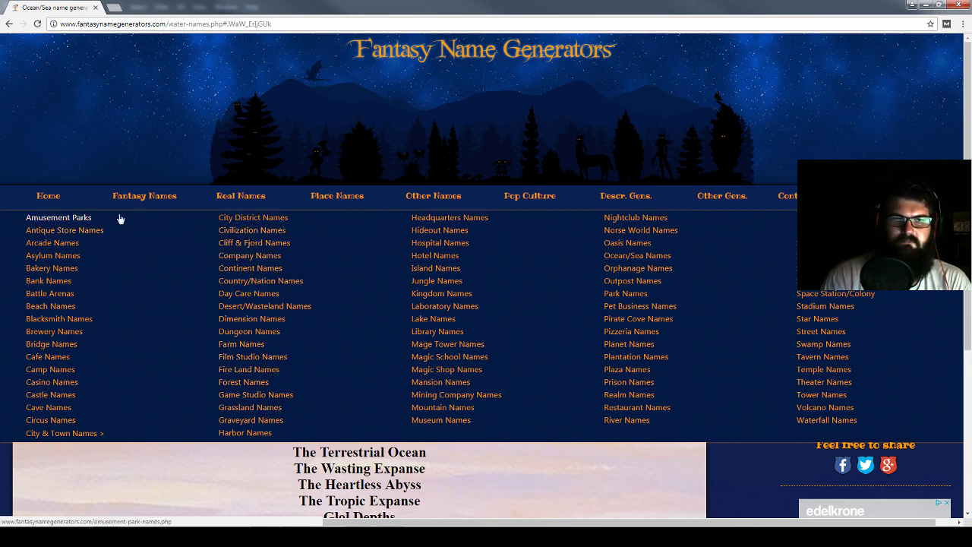
left_click(52, 344)
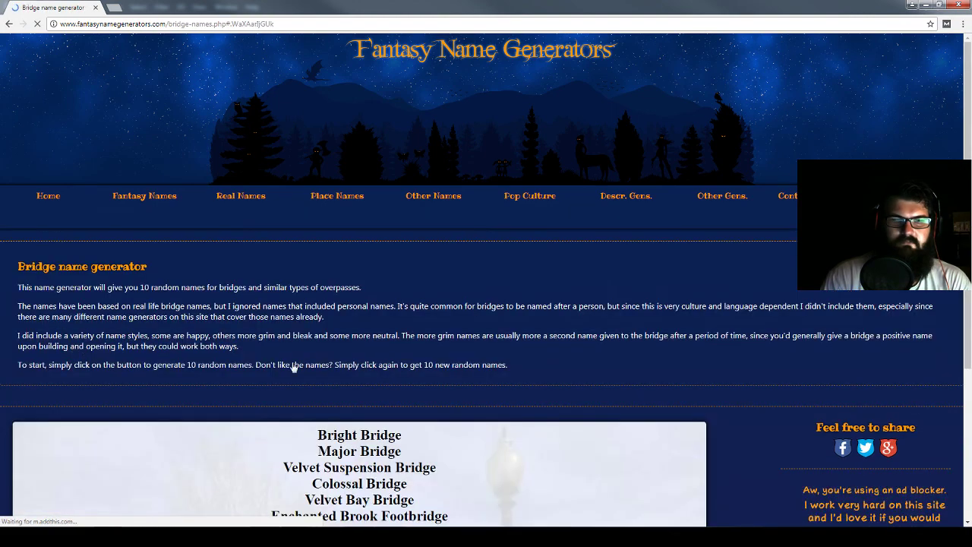
scroll(395, 385, "down", 3)
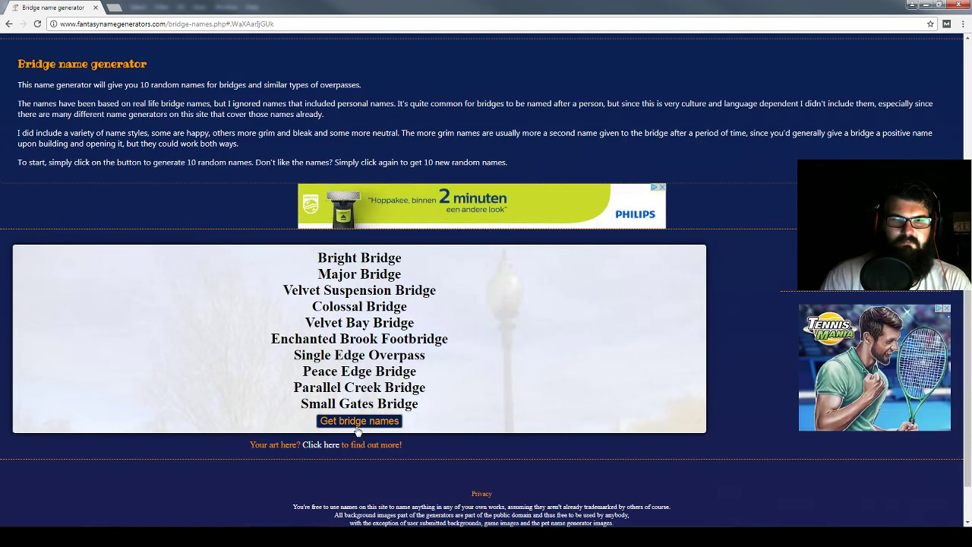
left_click(357, 423)
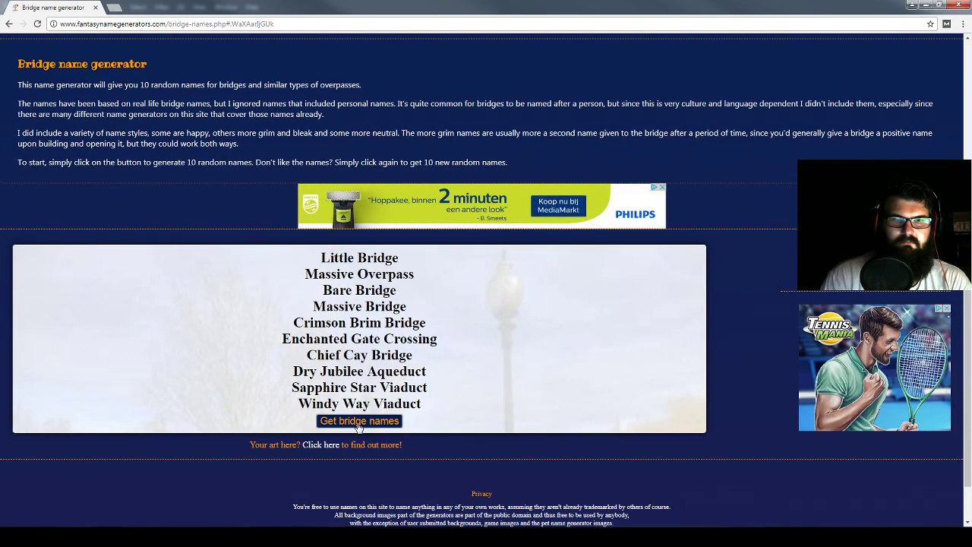
left_click(359, 422)
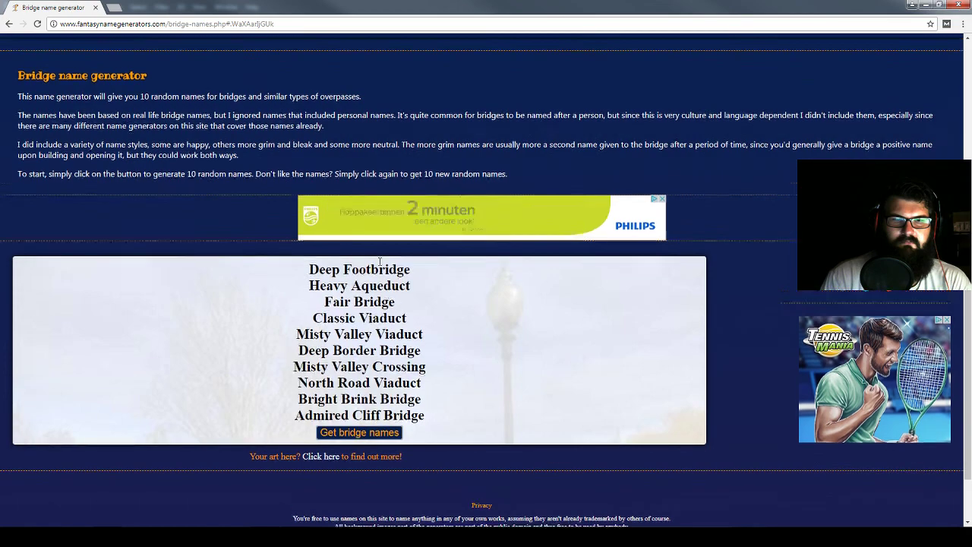
scroll(289, 162, "up", 3)
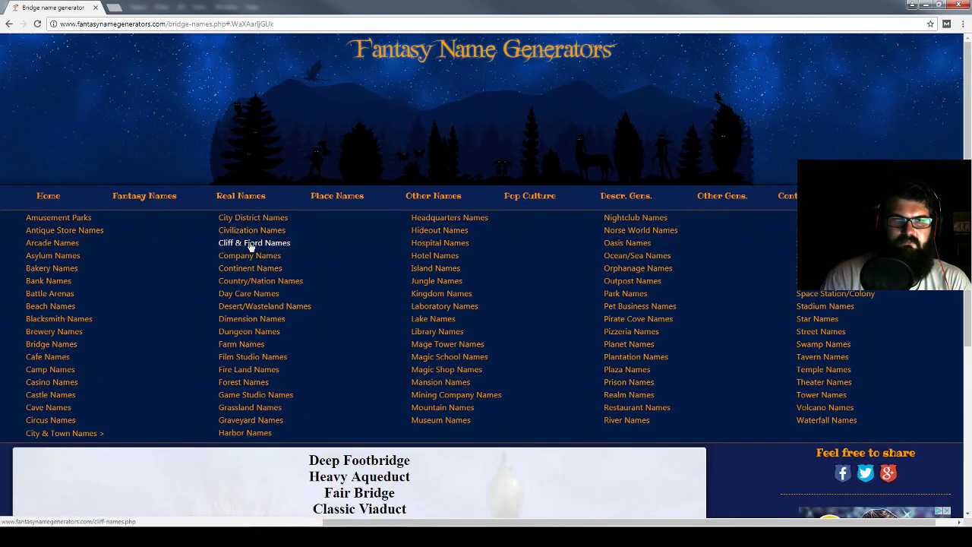
- Open the Cliff & Fjord generator and roll two batches, like The Sacred Fjord
left_click(251, 243)
scroll(411, 291, "down", 3)
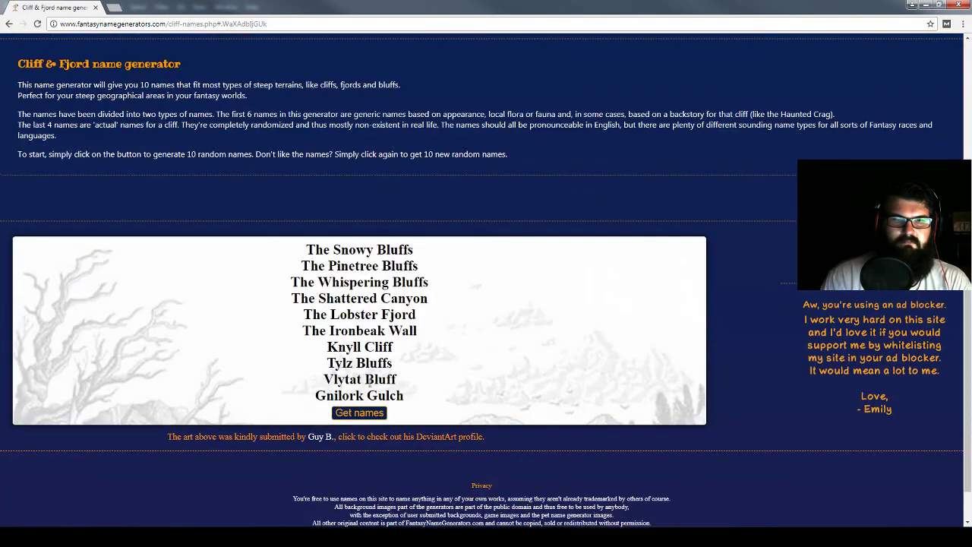
left_click(363, 417)
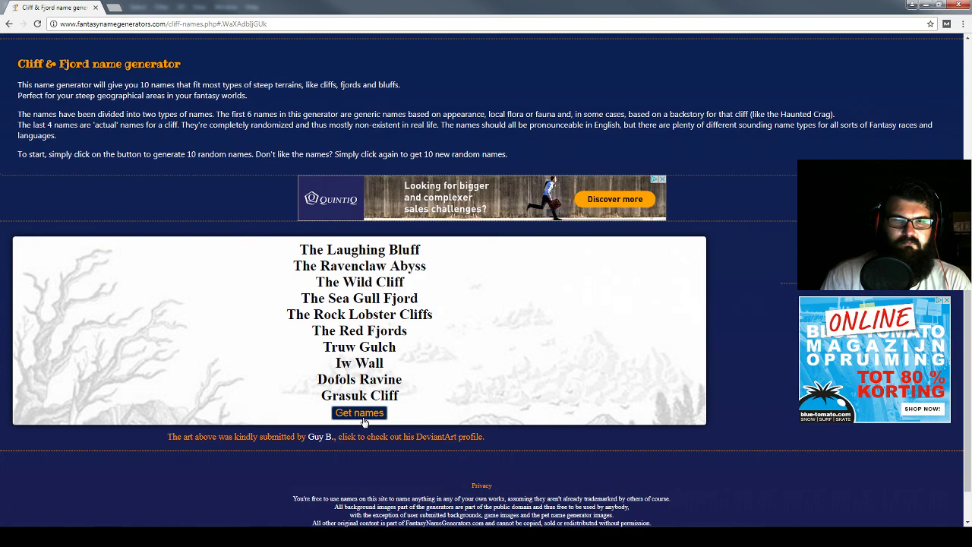
left_click(370, 419)
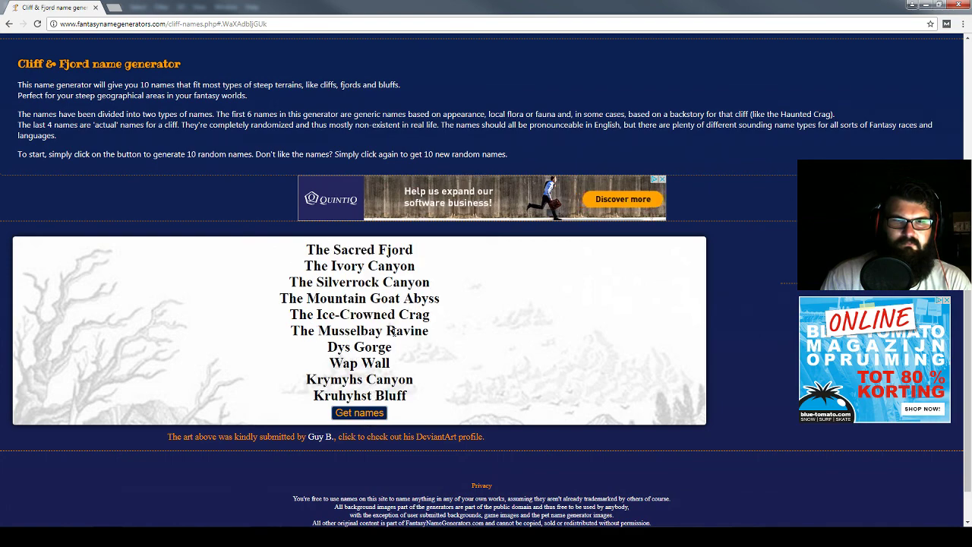
scroll(365, 380, "up", 3)
mouse_move(338, 196)
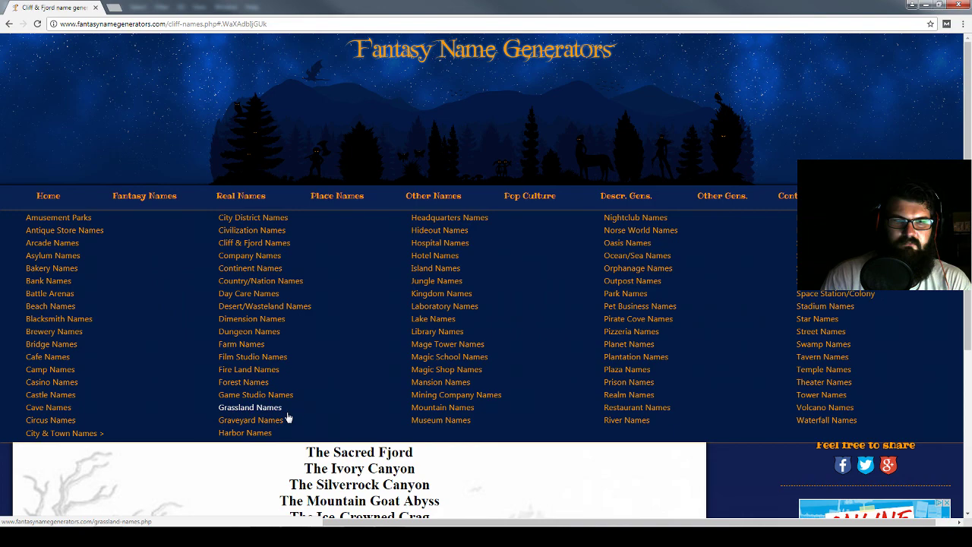
- Open the harbor name generator and roll three batches of harbor names
left_click(245, 432)
scroll(409, 399, "down", 2)
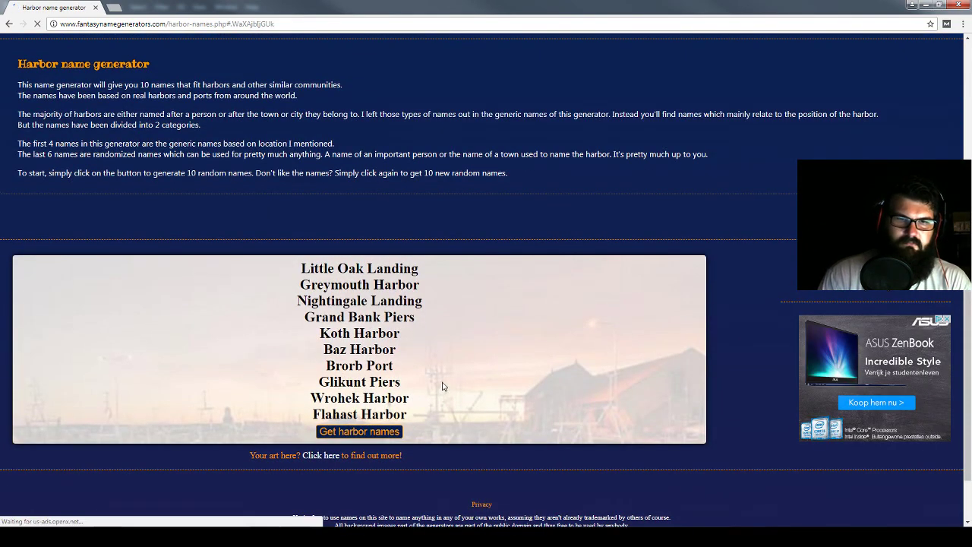
scroll(443, 386, "down", 1)
left_click(375, 381)
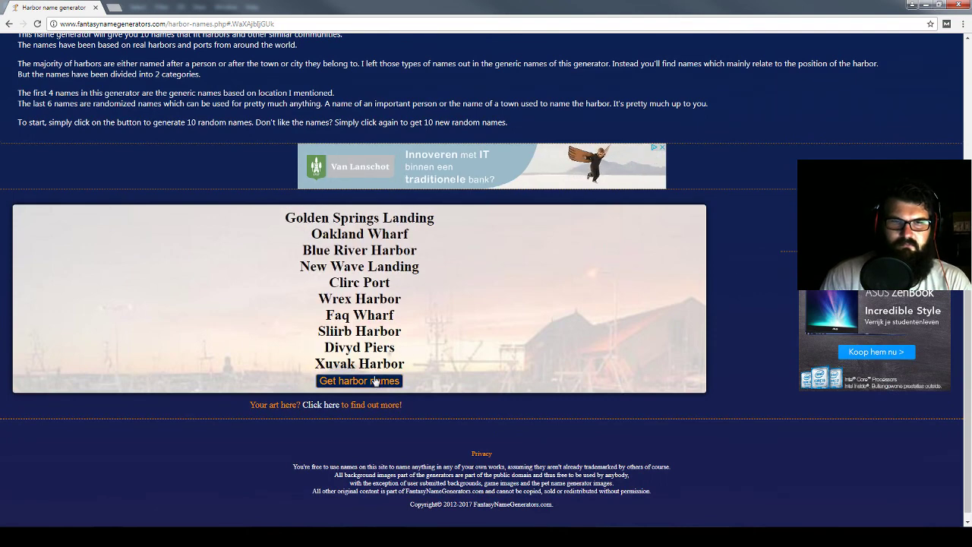
left_click(377, 382)
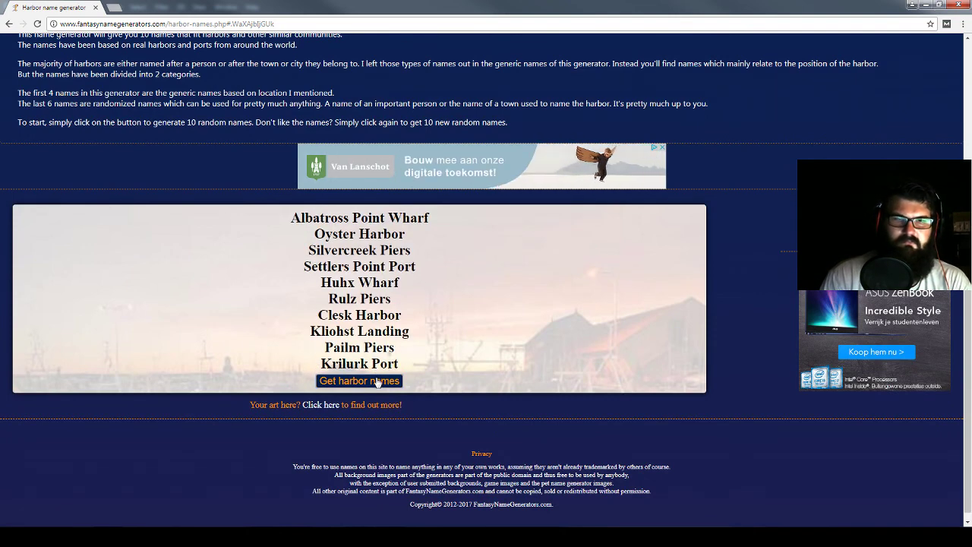
left_click(377, 381)
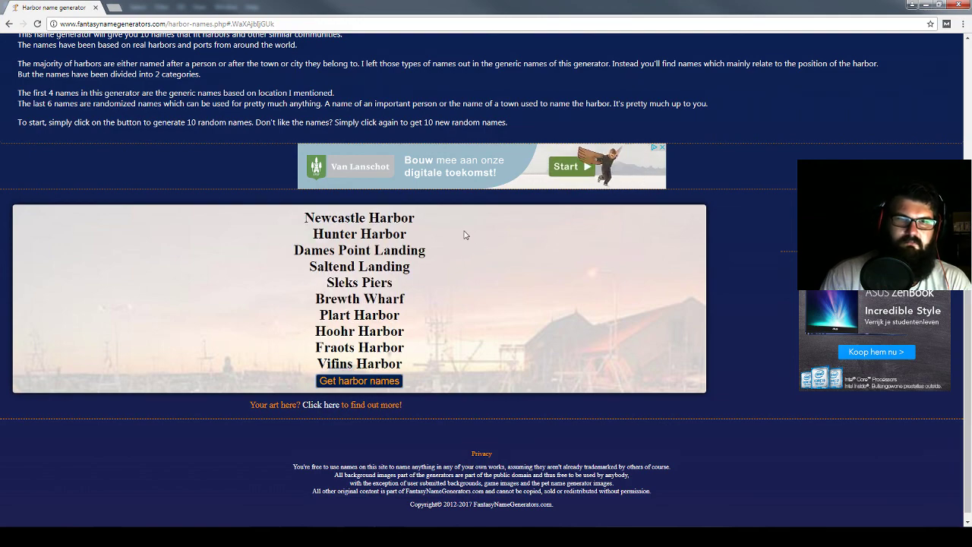
scroll(466, 234, "up", 5)
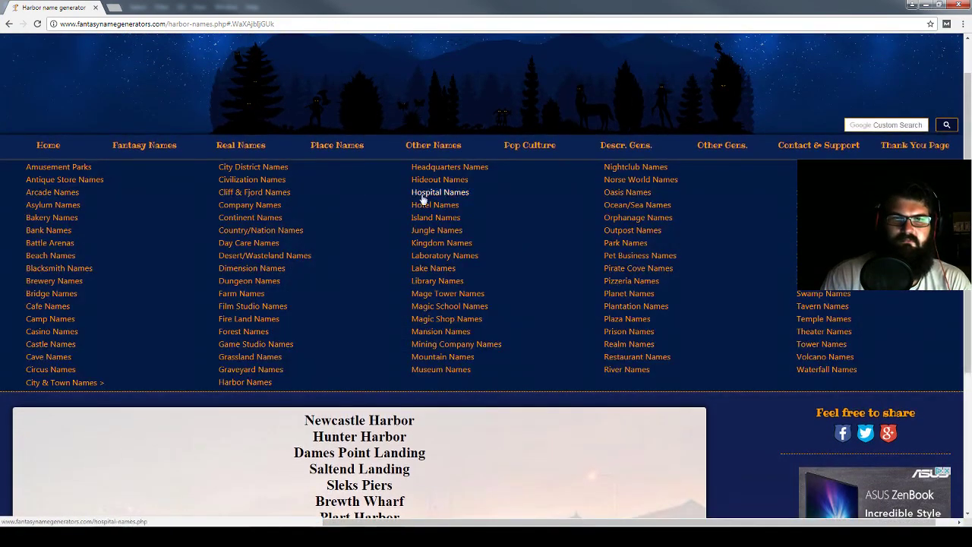
- Open the Lake Names generator and roll five batches, ending with names like Dead Pond
left_click(428, 270)
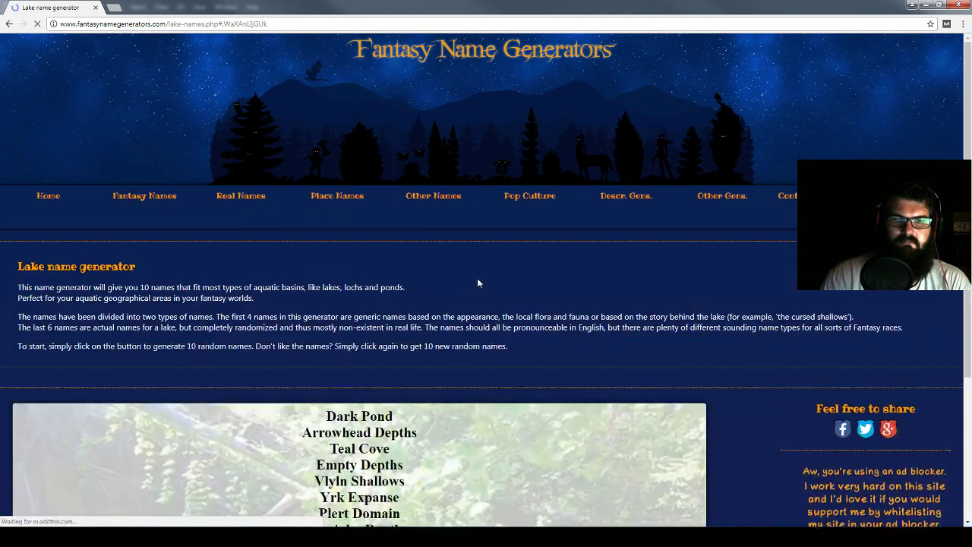
scroll(478, 283, "down", 3)
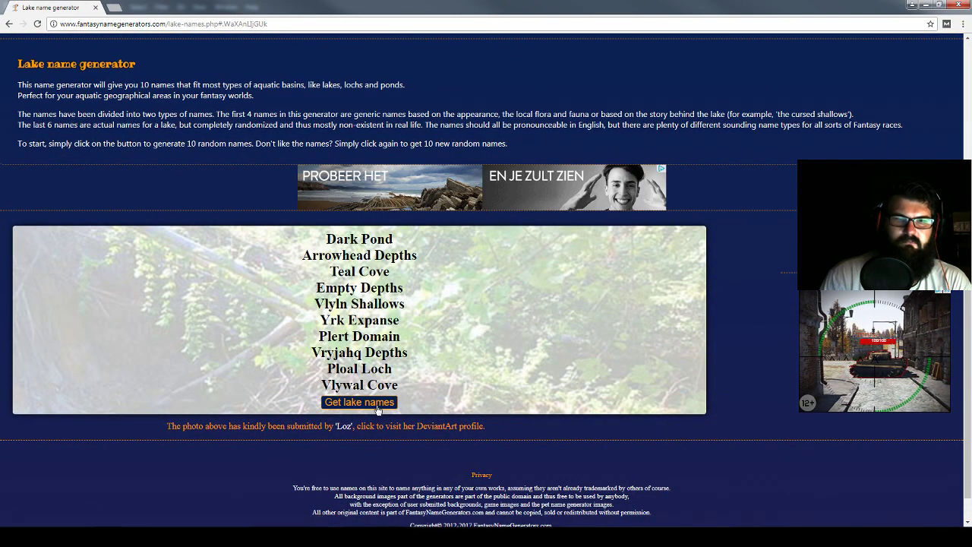
left_click(377, 408)
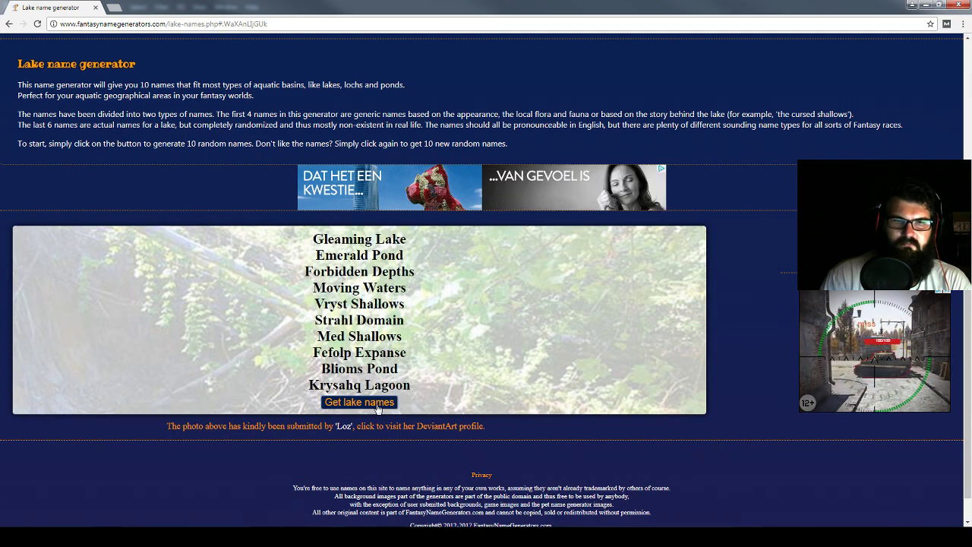
left_click(377, 409)
left_click(377, 409)
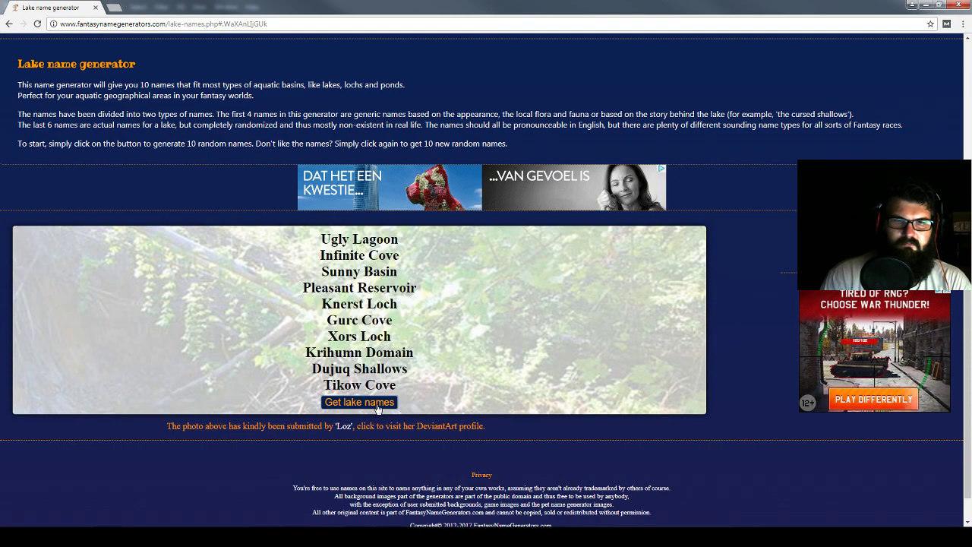
left_click(378, 409)
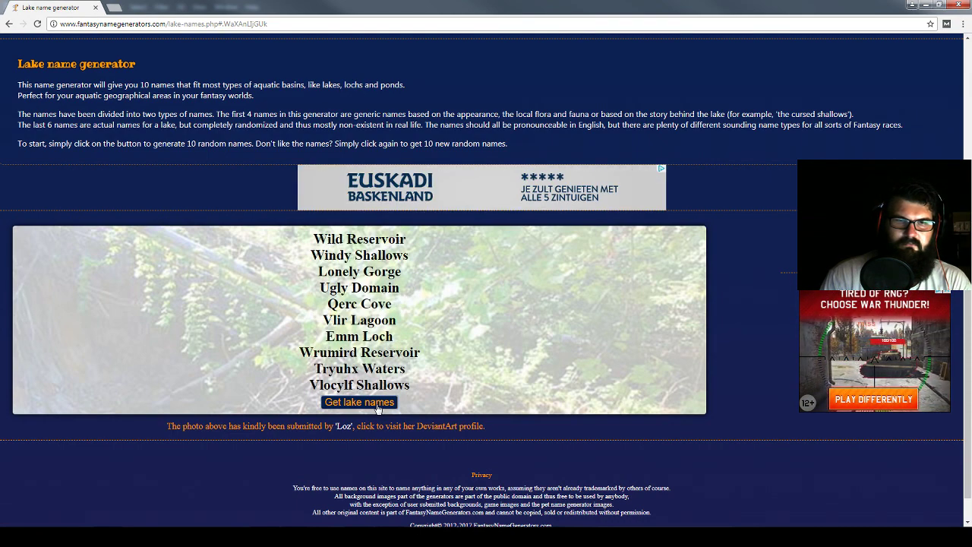
left_click(378, 409)
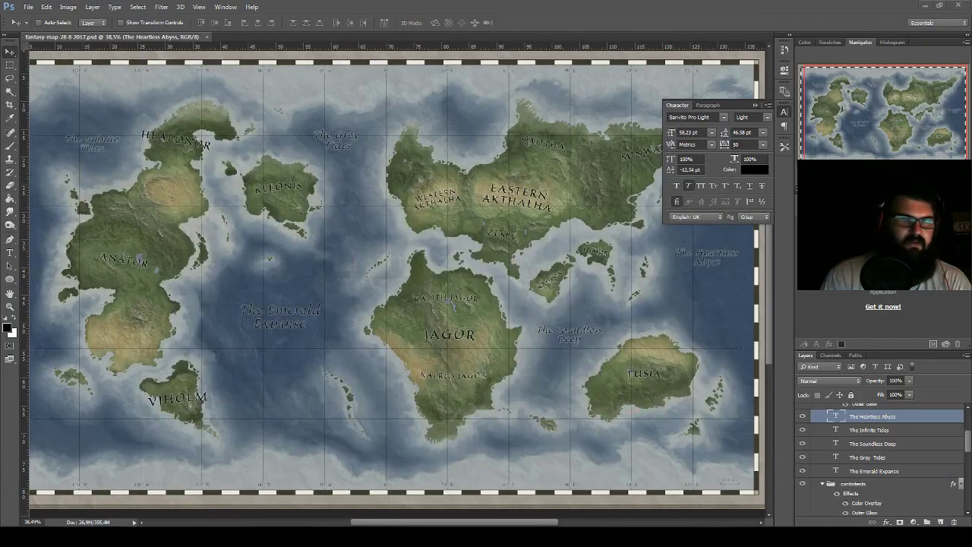
- Zoom in on the strait near Yumor and Krolon and duplicate The Heartless Abyss label there
scroll(304, 341, "up", 5)
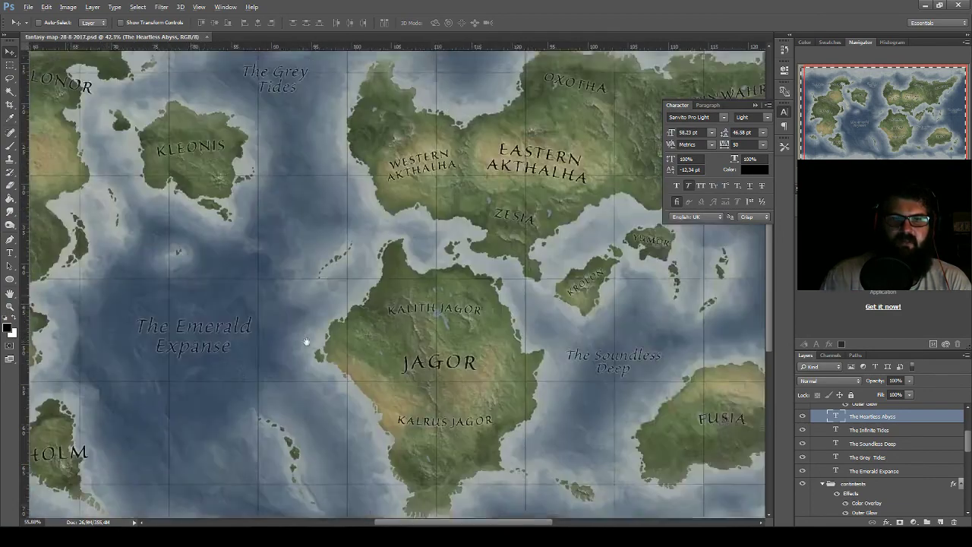
scroll(351, 331, "up", 1)
scroll(342, 328, "up", 1)
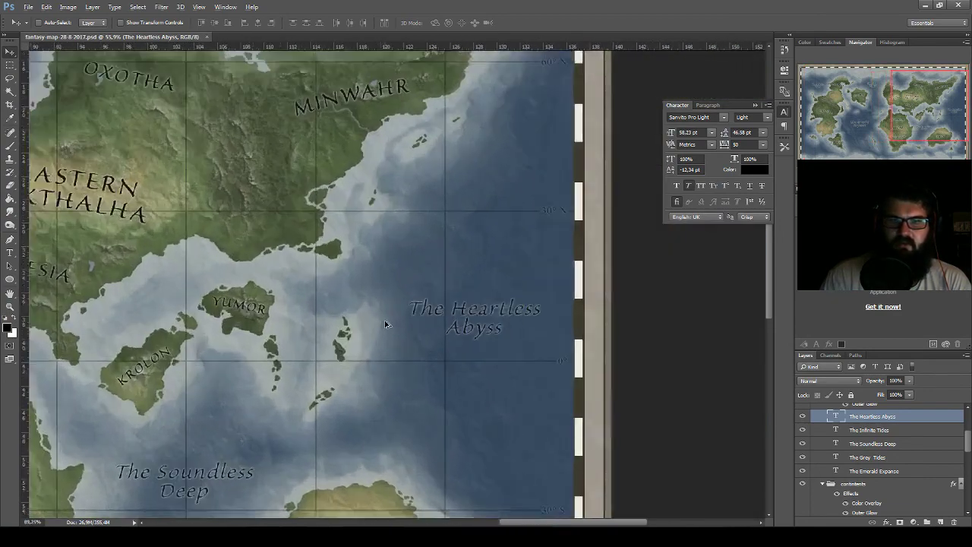
scroll(357, 335, "up", 1)
left_click_drag(373, 346, 431, 340)
left_click_drag(315, 319, 422, 312)
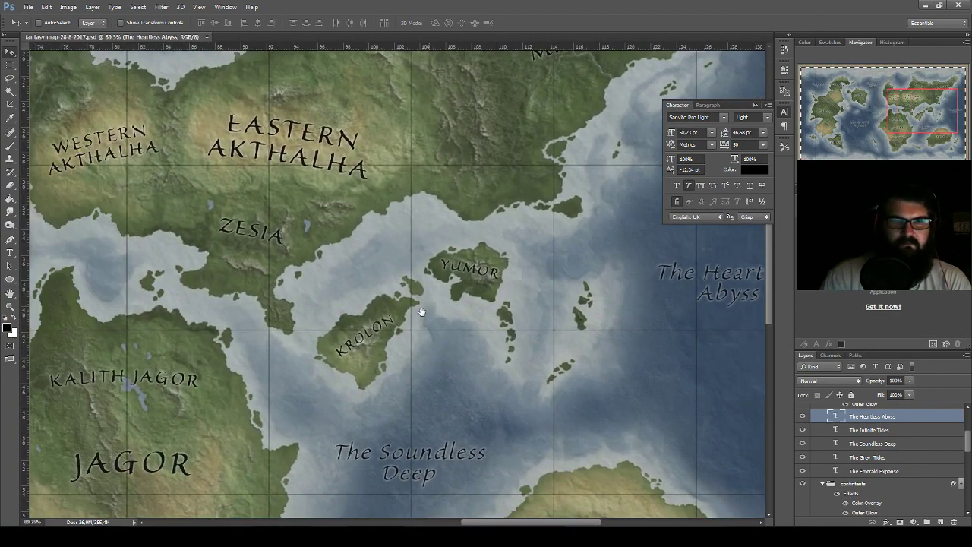
left_click_drag(697, 281, 351, 270)
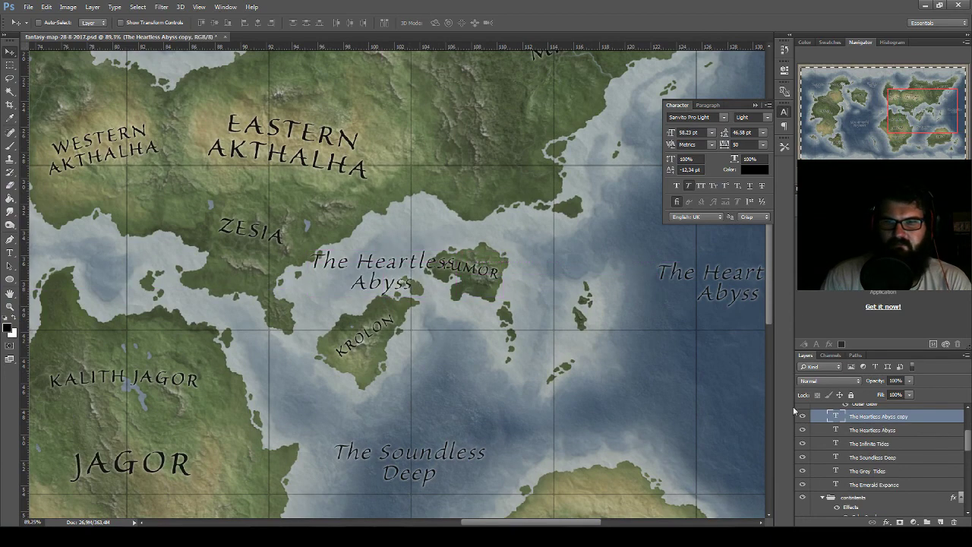
- Retype the copy as 'Crystal / Expanse' on two lines and scale it down slightly
double_click(839, 417)
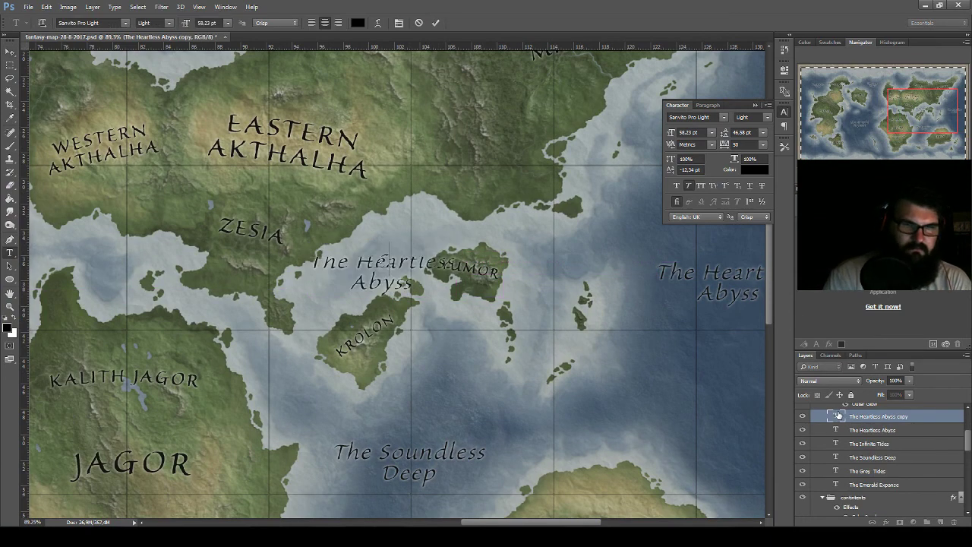
type("Crystal")
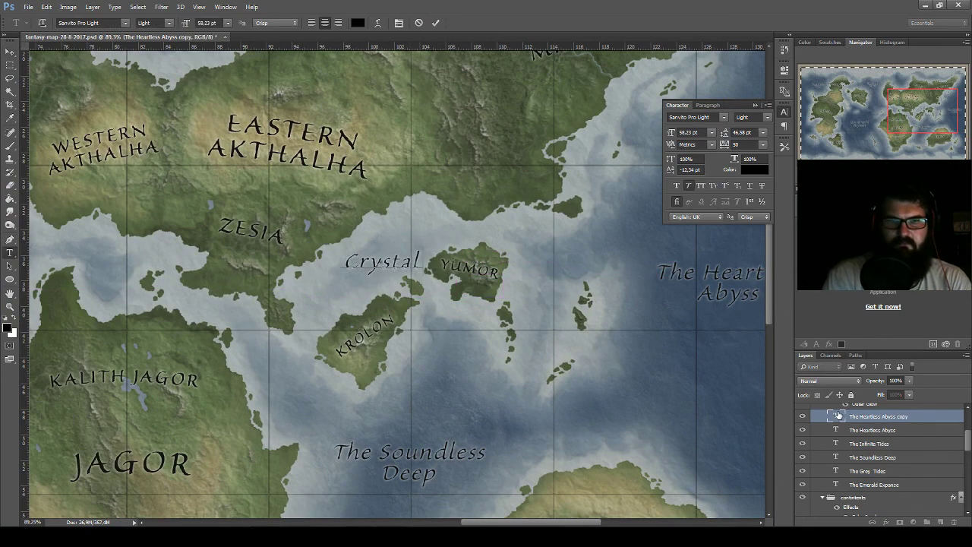
type("l")
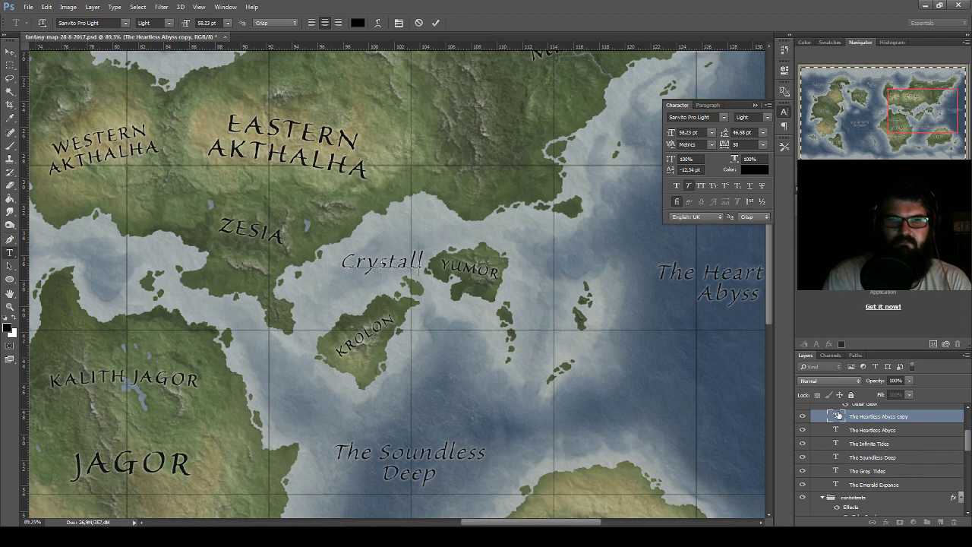
key("BackSpace")
key("Return")
type("Expanse")
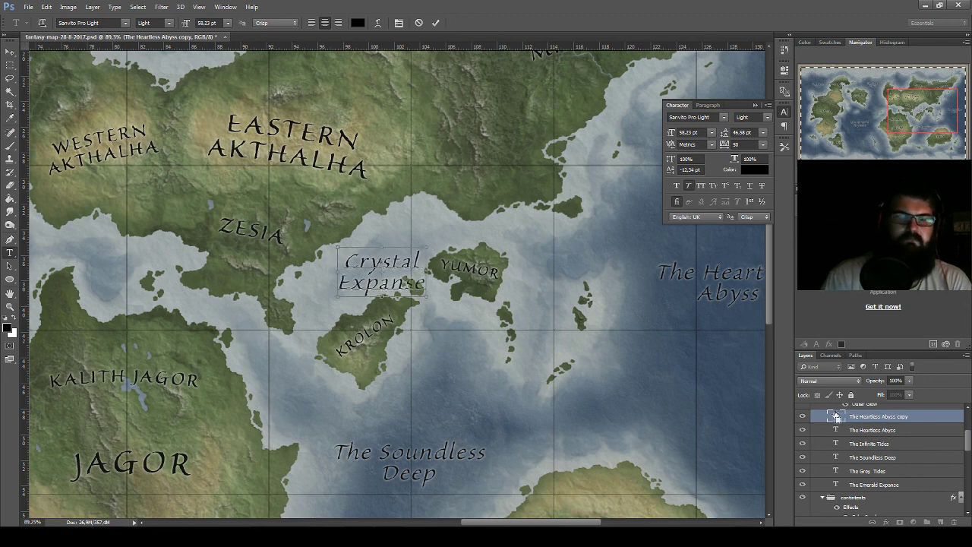
left_click(836, 417)
left_click(10, 52)
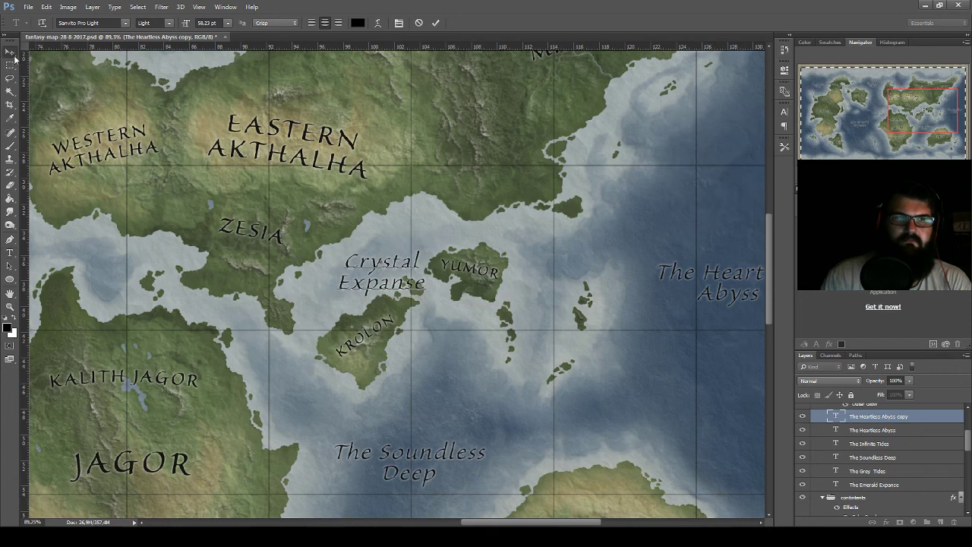
key("ctrl+t")
mouse_move(439, 243)
left_mouse_down()
mouse_move(422, 223)
mouse_move(437, 253)
mouse_move(403, 261)
mouse_move(380, 251)
left_mouse_up()
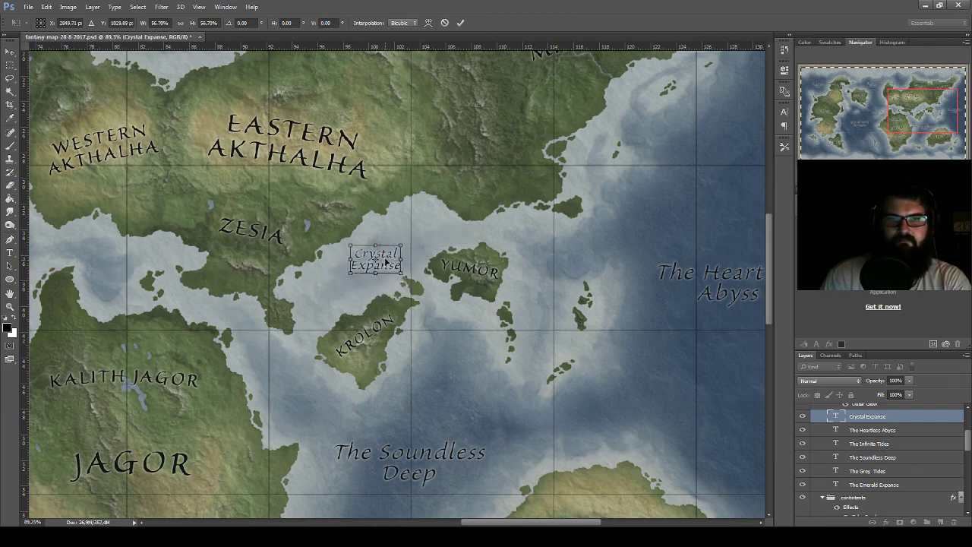
key("Return")
- Pan the map over to the channel between Western Akthalha and Kalith Jagor, west of Zesia
left_click_drag(307, 372, 564, 374)
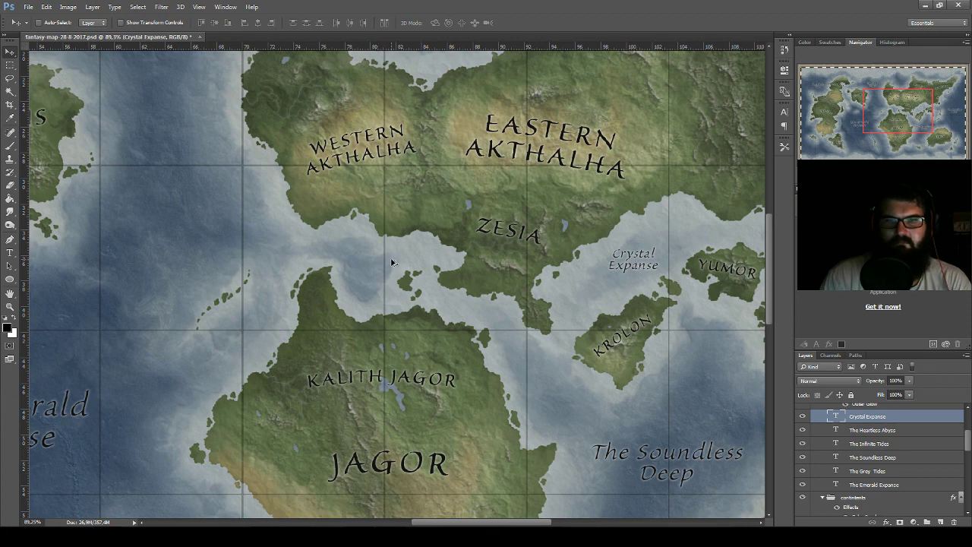
- Copy the Crystal Expanse label into the channel and retype it as 'Zikuls Crossing'
mouse_move(638, 250)
left_mouse_down()
mouse_move(363, 250)
mouse_move(372, 251)
left_mouse_up()
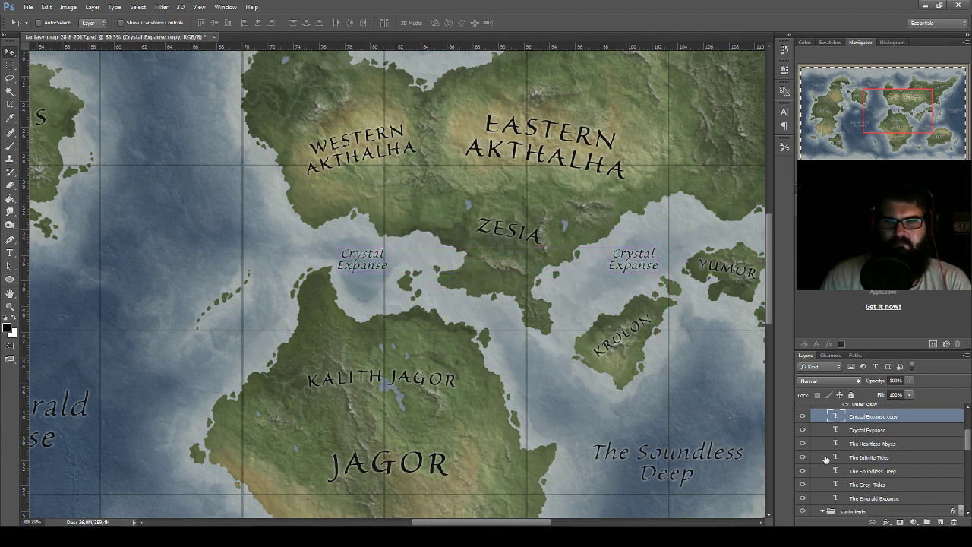
double_click(835, 416)
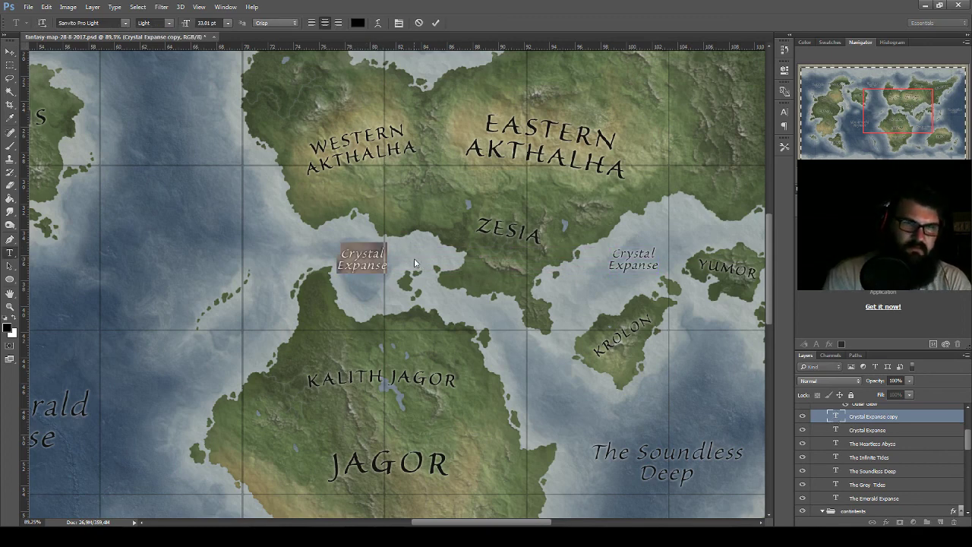
type("Quit")
key("BackSpace")
key("BackSpace")
key("BackSpace")
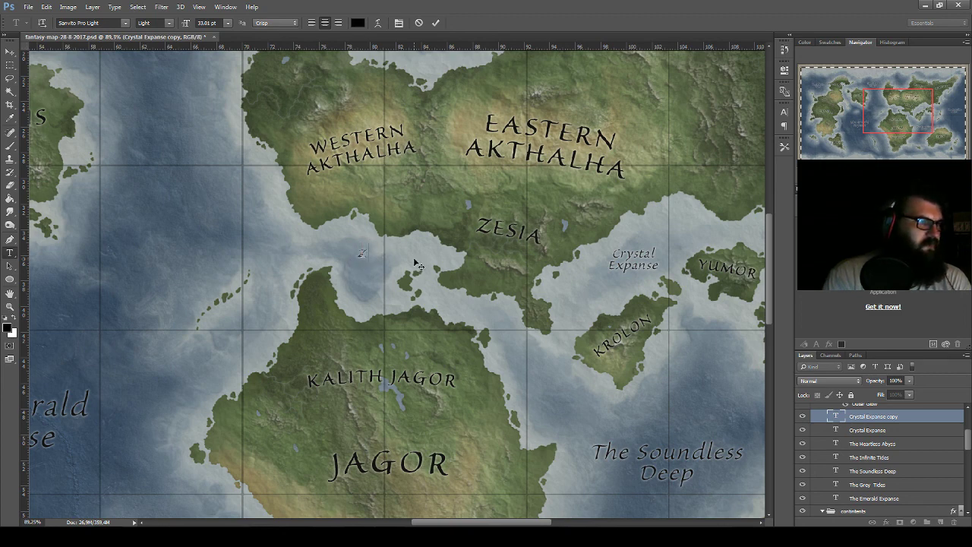
type("uls Corssi")
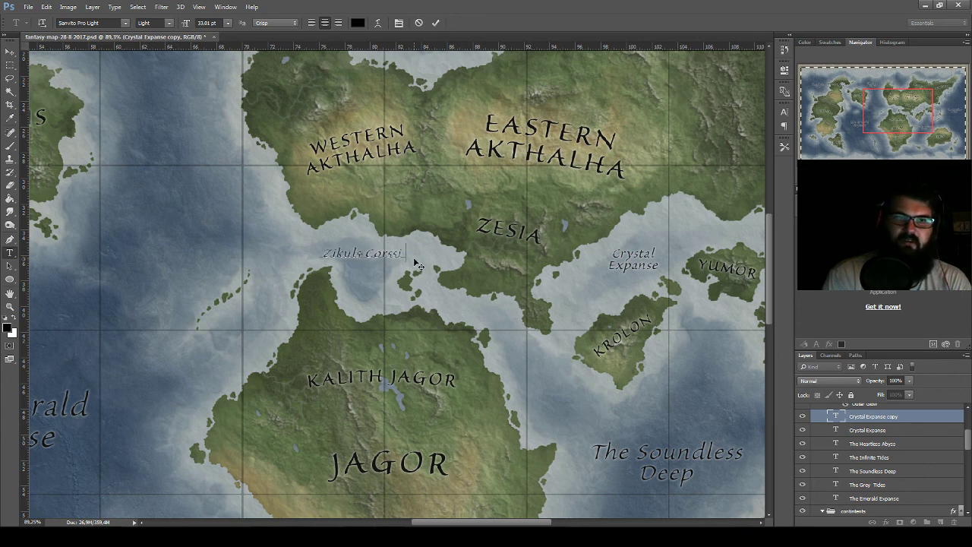
type("n")
key("BackSpace")
key("BackSpace")
key("BackSpace")
key("BackSpace")
key("BackSpace")
key("BackSpace")
key("BackSpace")
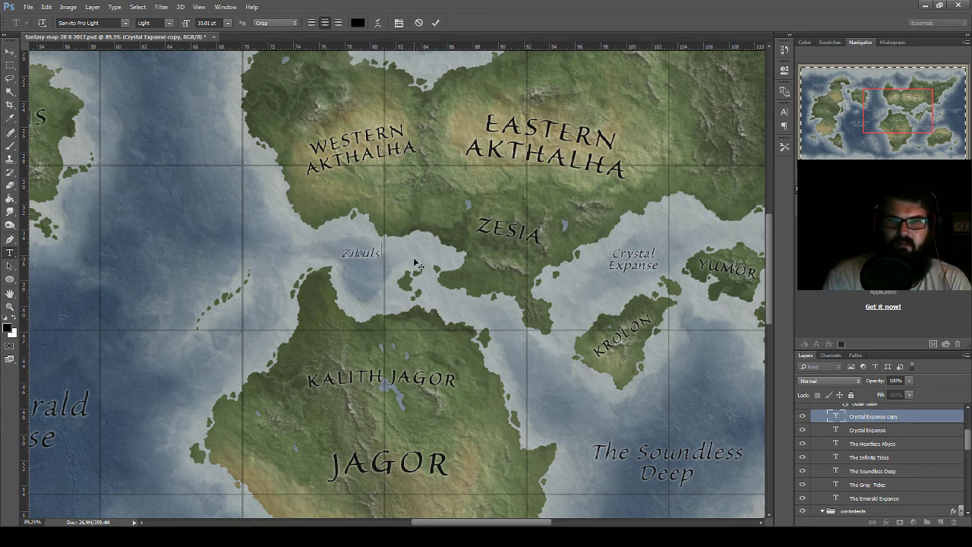
key("BackSpace")
type("ossi")
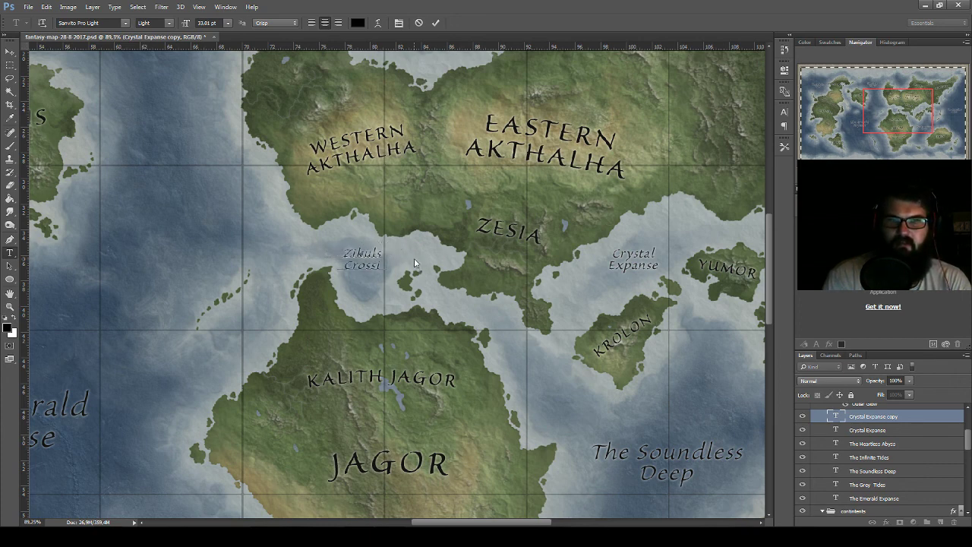
type("ng")
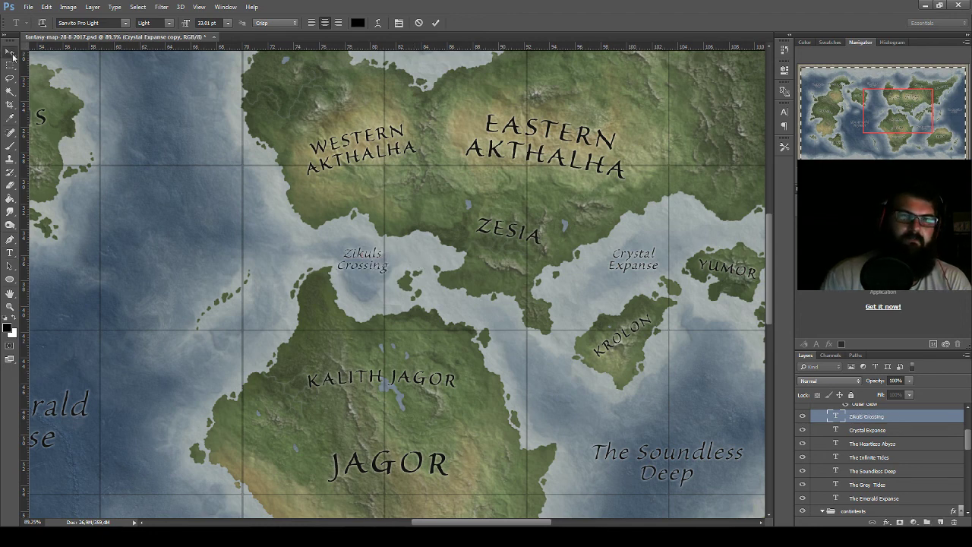
left_click(10, 52)
- Nudge Zikuls Crossing, survey the map, then copy it into the northern sea west of Oxotha
left_click_drag(388, 257, 394, 260)
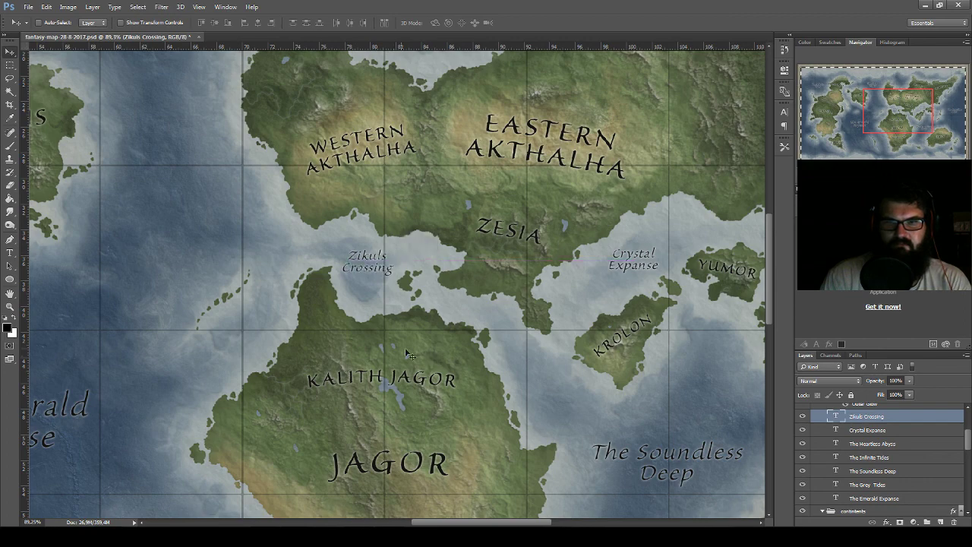
left_click_drag(357, 378, 422, 465)
left_click_drag(306, 373, 586, 233)
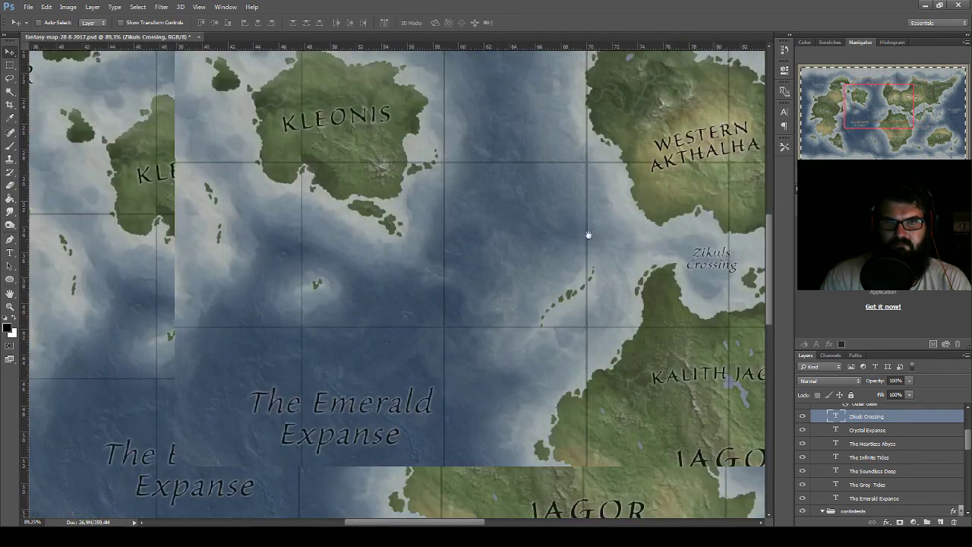
mouse_move(360, 348)
left_mouse_down()
mouse_move(426, 206)
mouse_move(479, 121)
left_mouse_up()
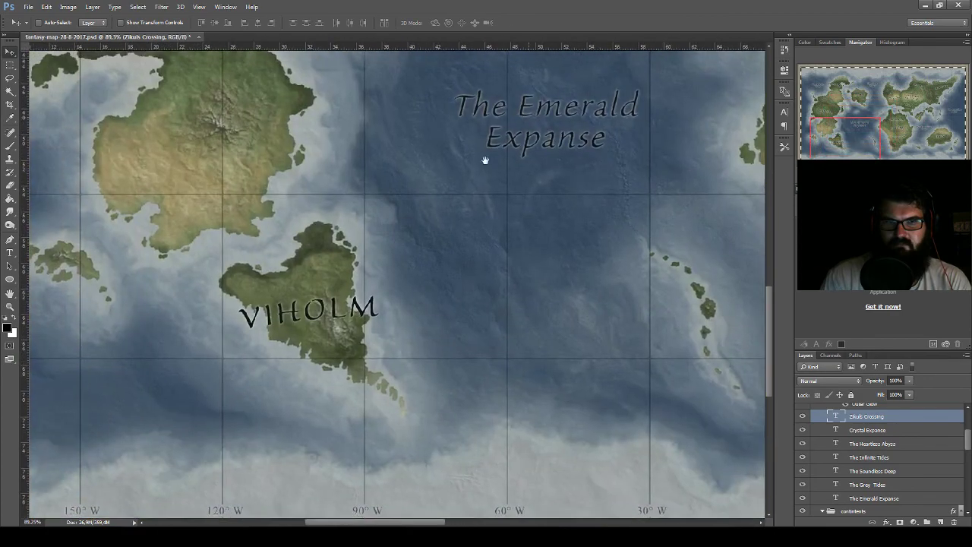
mouse_move(486, 159)
left_mouse_down()
mouse_move(427, 198)
mouse_move(317, 326)
mouse_move(212, 251)
mouse_move(384, 273)
mouse_move(312, 236)
mouse_move(387, 267)
mouse_move(280, 271)
mouse_move(157, 313)
mouse_move(15, 323)
left_mouse_up()
mouse_move(172, 325)
left_mouse_down()
mouse_move(203, 314)
mouse_move(232, 279)
mouse_move(269, 291)
left_mouse_up()
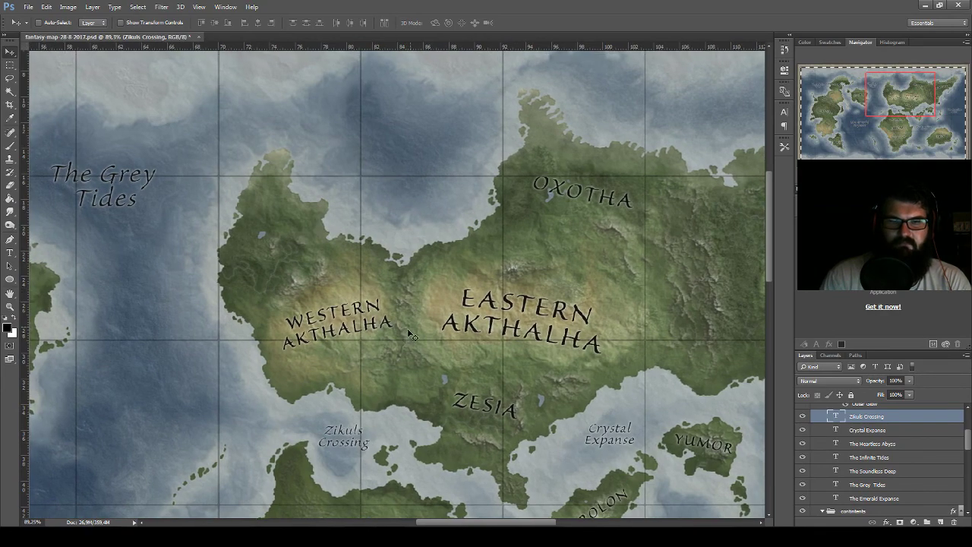
mouse_move(407, 332)
left_mouse_down()
mouse_move(311, 349)
mouse_move(265, 328)
mouse_move(93, 400)
mouse_move(423, 311)
left_mouse_up()
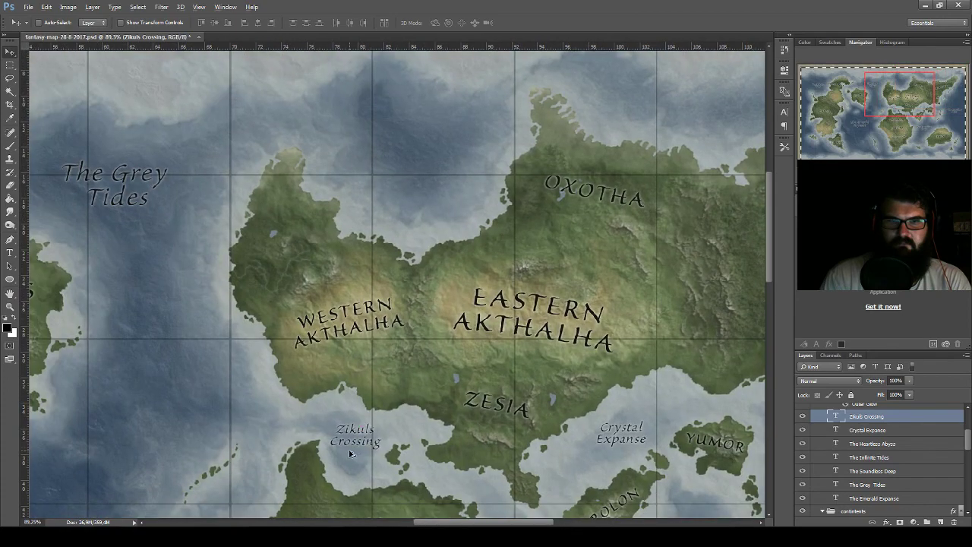
left_click_drag(350, 454, 412, 185)
scroll(423, 222, "up", 2)
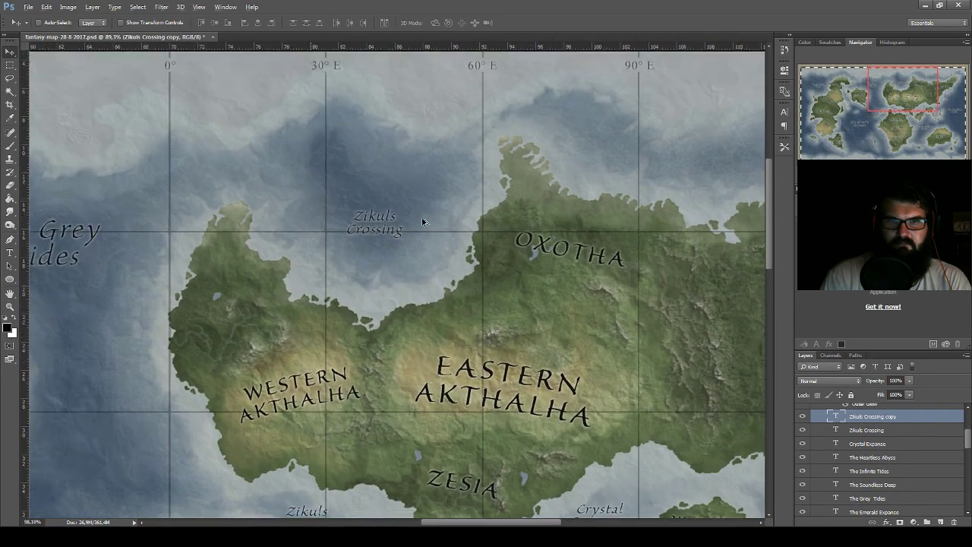
- Retype the copied label as 'The Northern Expanse' on two centred lines
scroll(423, 222, "up", 1)
double_click(844, 417)
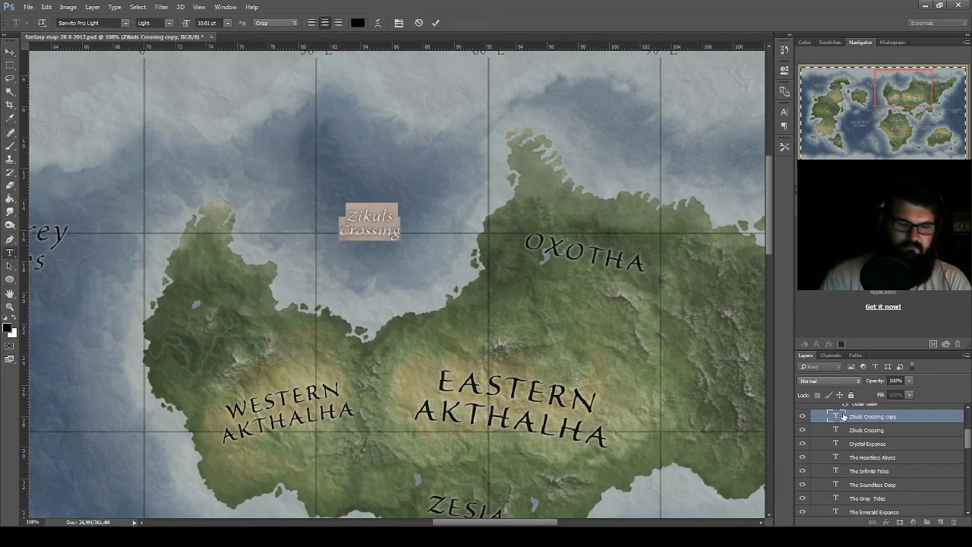
type("Northern")
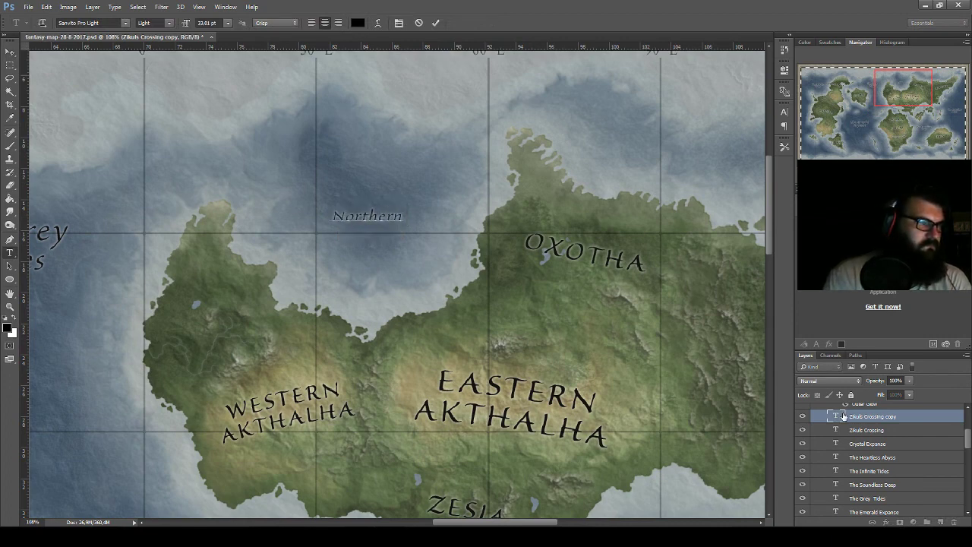
type(" E")
type("xpanse")
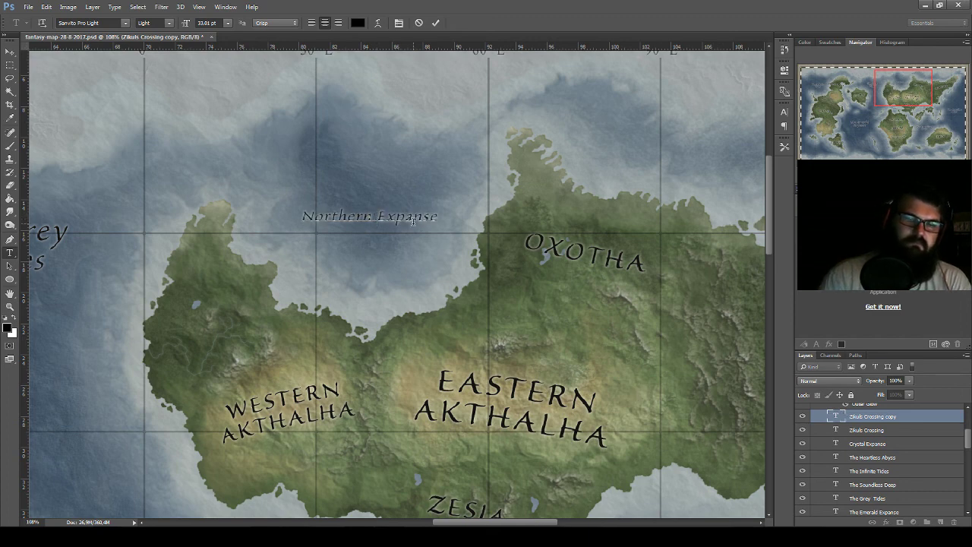
key("Left")
key("Left")
key("Left")
key("Return")
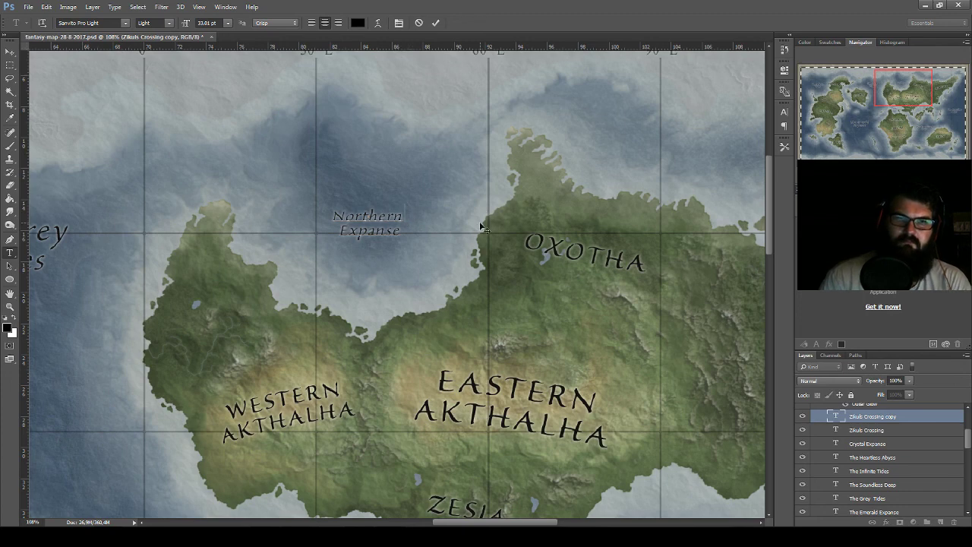
key("Left")
key("BackSpace")
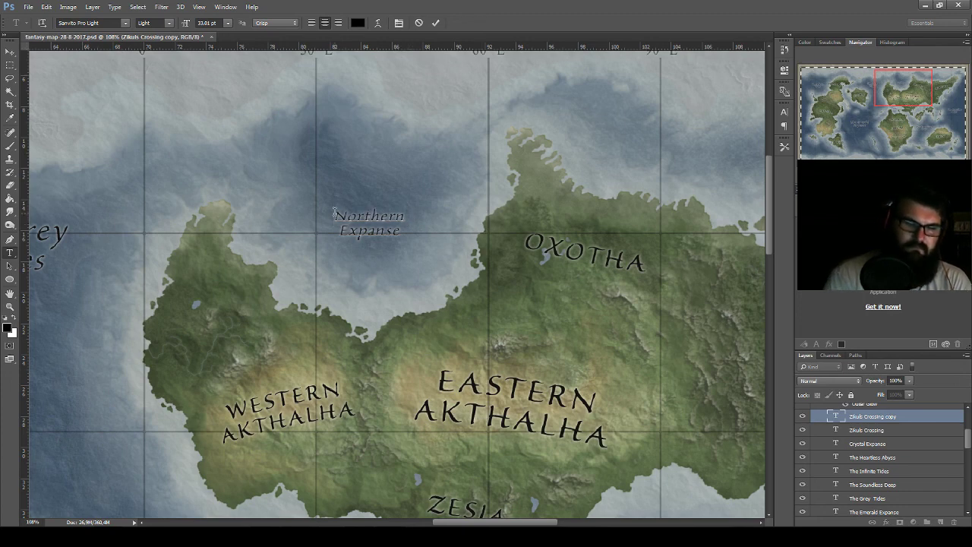
type("The")
- Move The Northern Expanse up, and place a copy farther east near Minwahr
left_click(9, 51)
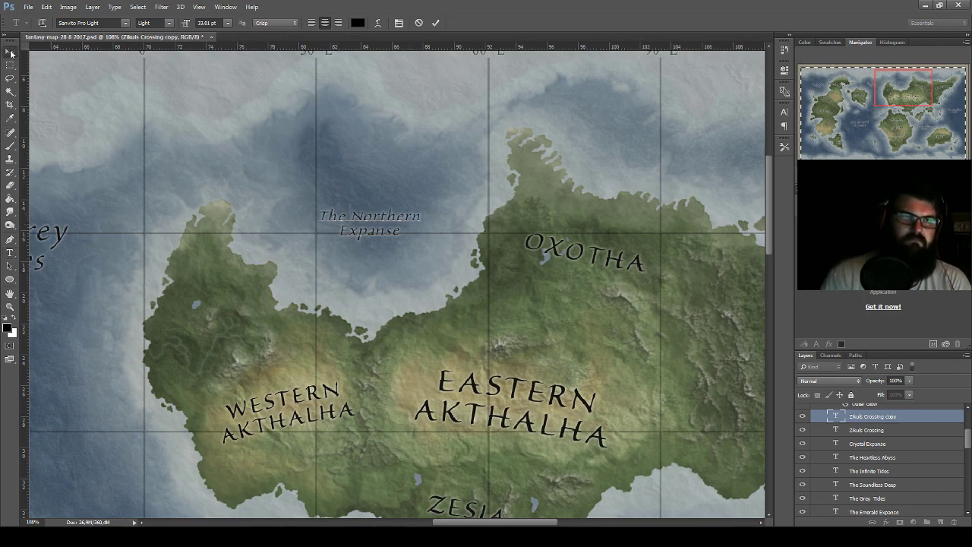
left_click_drag(376, 210, 375, 192)
mouse_move(463, 214)
left_mouse_down()
mouse_move(184, 319)
mouse_move(245, 341)
mouse_move(565, 310)
mouse_move(336, 298)
left_mouse_up()
mouse_move(116, 289)
left_mouse_down()
mouse_move(493, 246)
mouse_move(497, 237)
left_mouse_up()
- Rename the eastern copy to 'Sea of Ice' and nudge it slightly lower
double_click(837, 416)
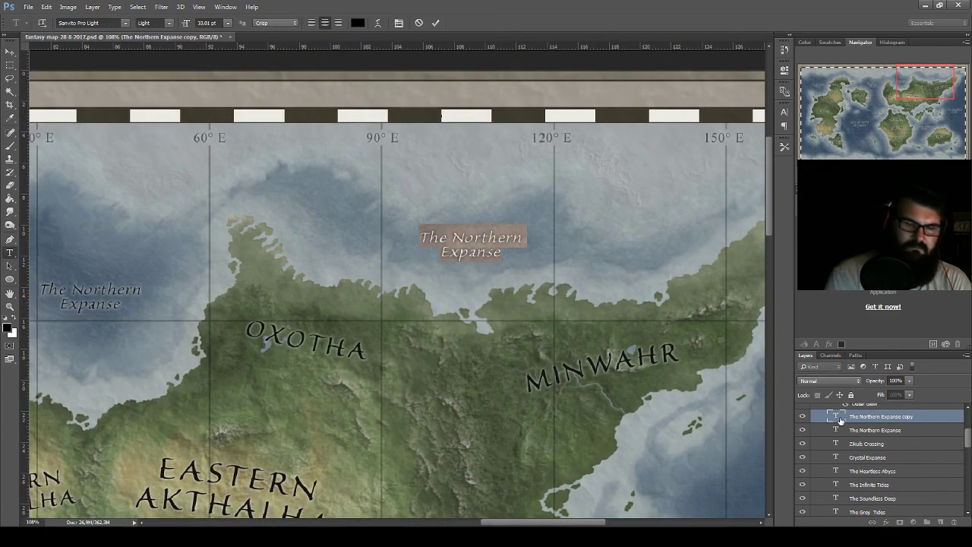
type("Sea of Ice")
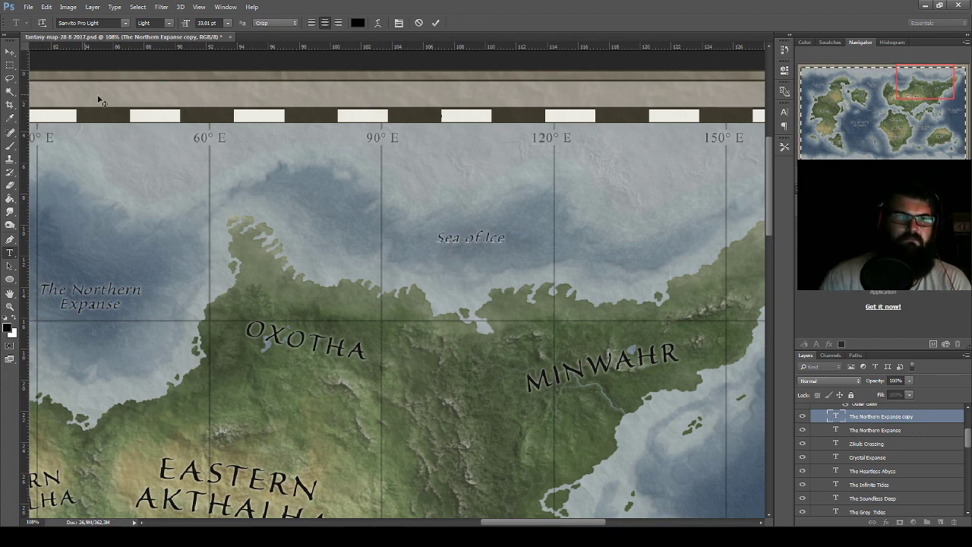
left_click(11, 52)
left_click_drag(505, 258, 502, 268)
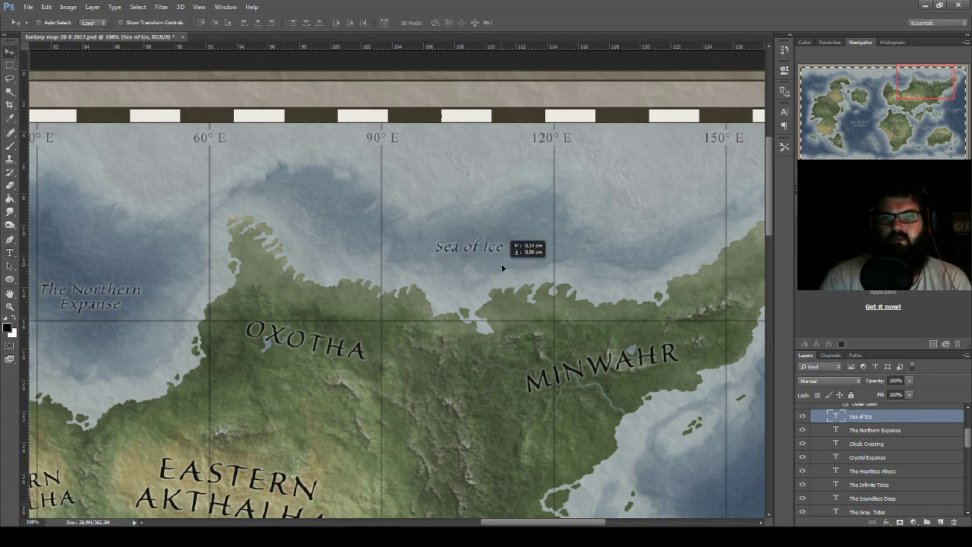
- Zoom out and save the map document with Ctrl+S
scroll(521, 272, "down", 1)
scroll(524, 319, "down", 1)
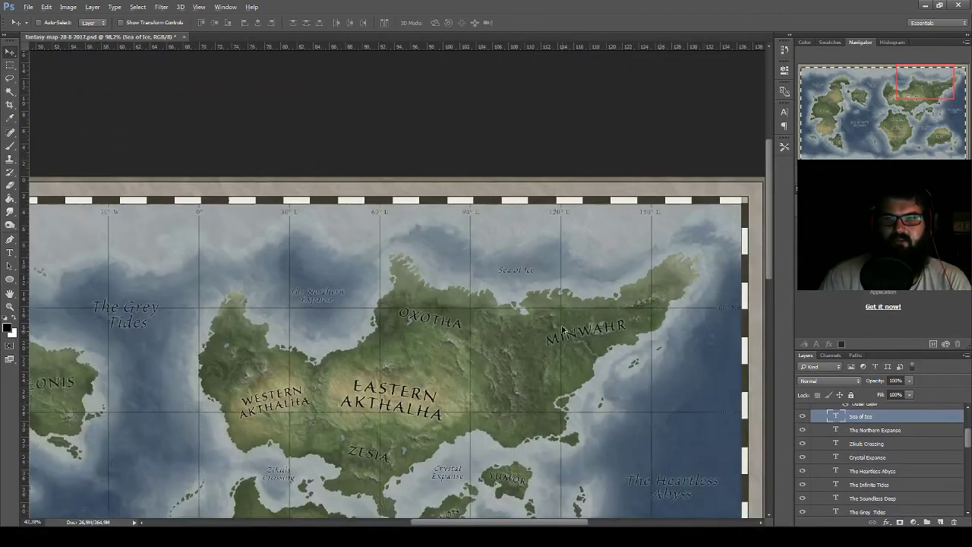
scroll(531, 365, "down", 1)
scroll(438, 394, "down", 1)
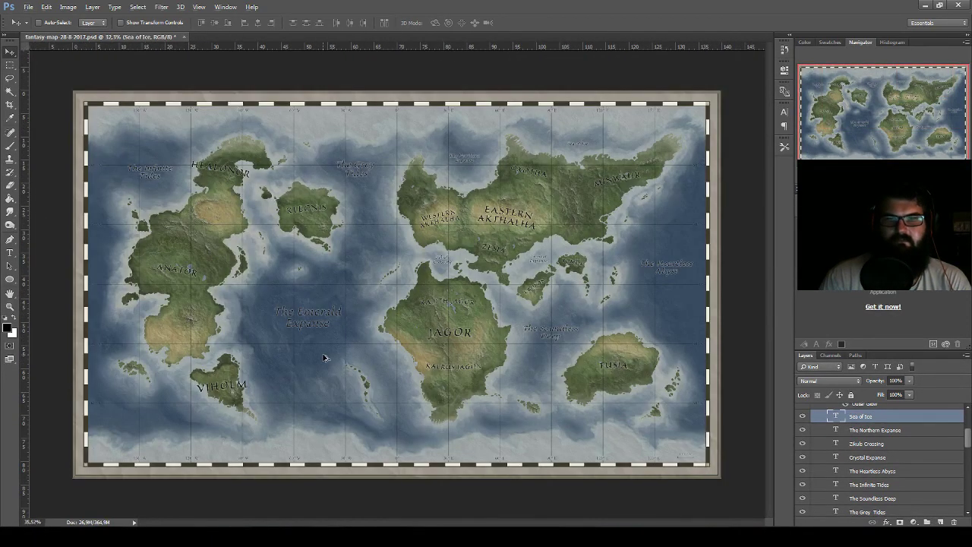
scroll(357, 327, "up", 1)
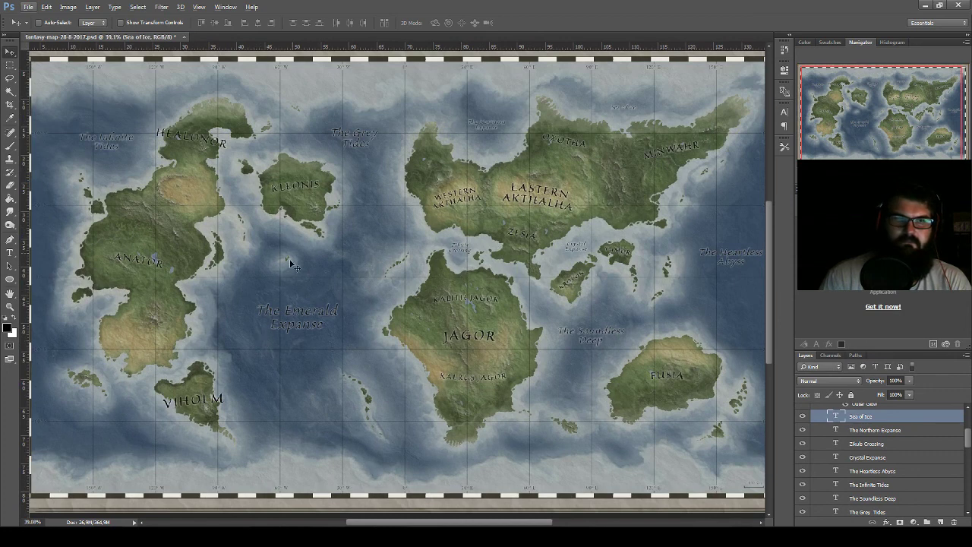
key("ctrl+s")
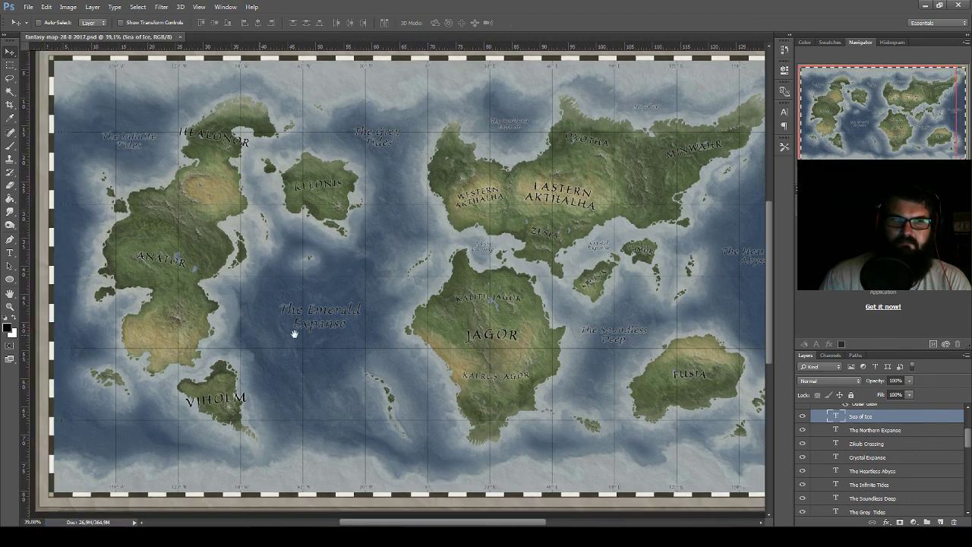
mouse_move(275, 243)
left_mouse_down()
mouse_move(275, 316)
mouse_move(156, 360)
mouse_move(359, 282)
mouse_move(275, 291)
mouse_move(195, 325)
mouse_move(208, 323)
mouse_move(219, 384)
mouse_move(373, 407)
mouse_move(333, 376)
left_mouse_up()
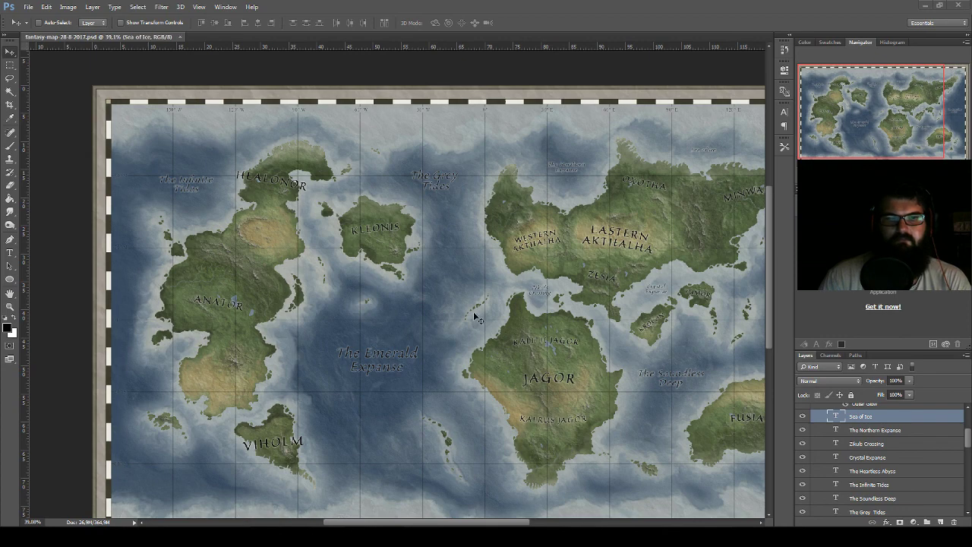
- Zoom in near Kleonis and copy the Sea of Ice label into the strait west of it
scroll(467, 253, "up", 1)
scroll(469, 253, "up", 1)
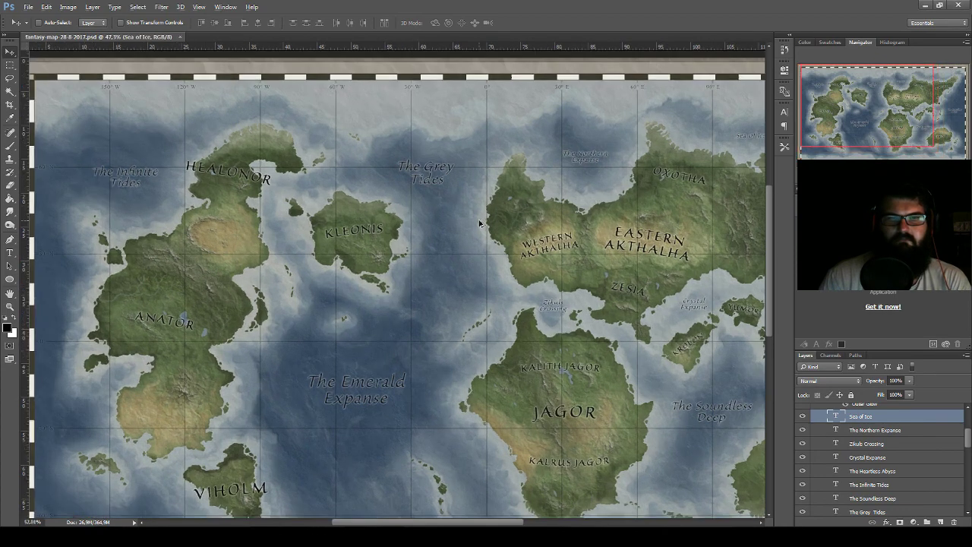
scroll(473, 253, "up", 1)
scroll(477, 253, "up", 1)
scroll(481, 249, "up", 1)
scroll(491, 237, "up", 3)
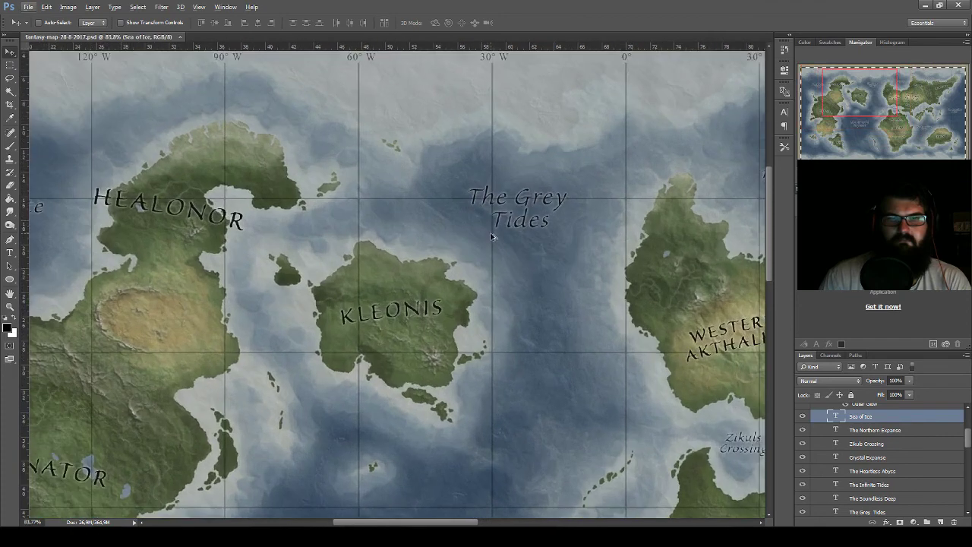
mouse_move(484, 324)
left_mouse_down()
mouse_move(547, 158)
mouse_move(597, 223)
mouse_move(489, 288)
mouse_move(541, 283)
left_mouse_up()
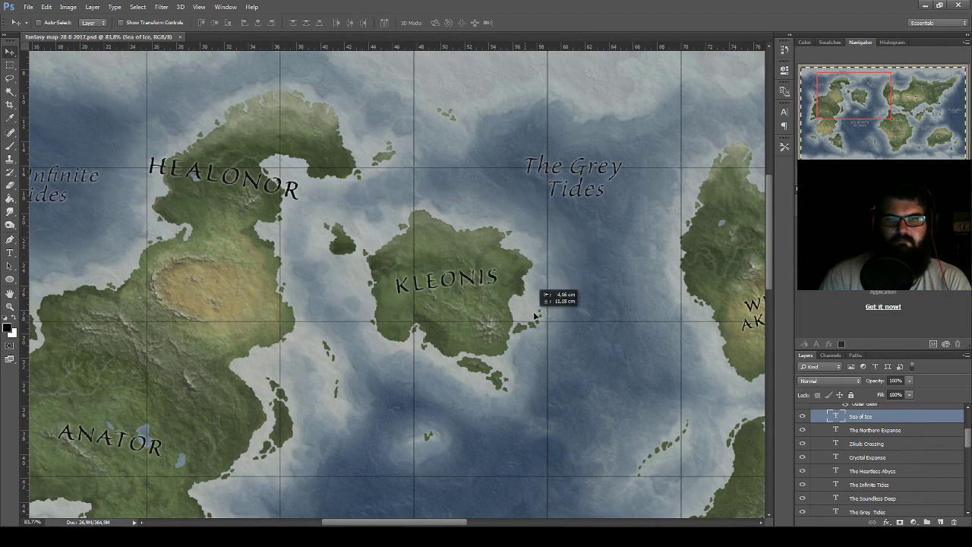
left_click_drag(317, 295, 387, 267)
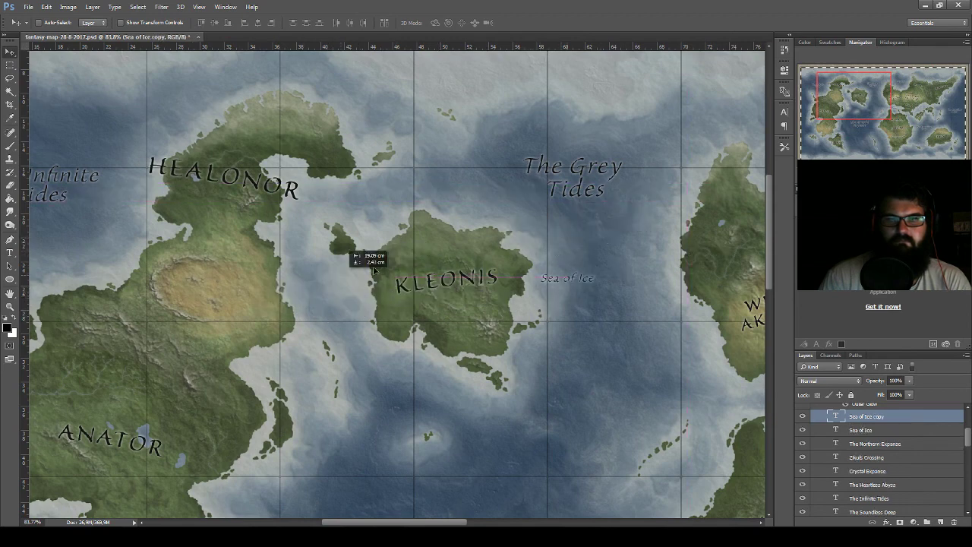
left_click_drag(386, 268, 318, 296)
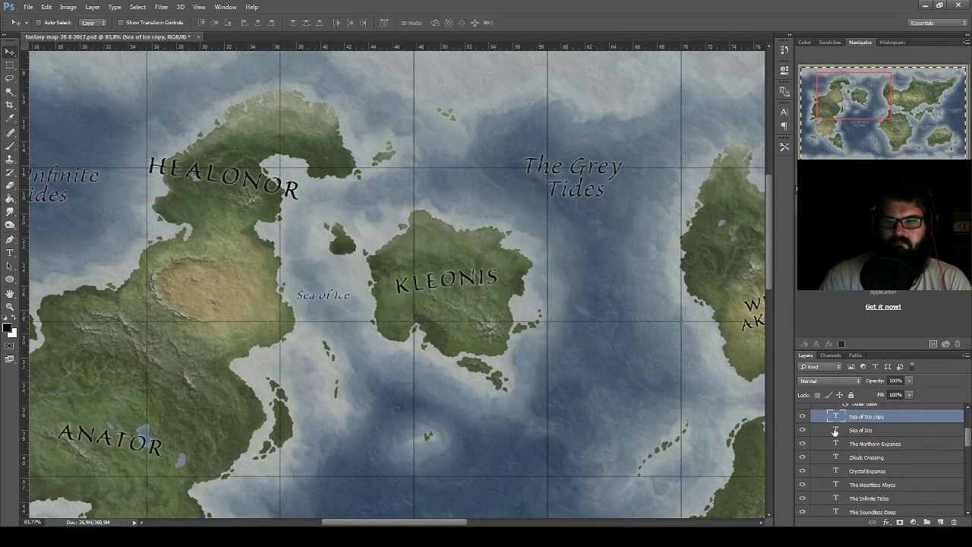
- Rename the copy to 'Widows Crosisng' and nudge it slightly right
double_click(838, 417)
type("Wid")
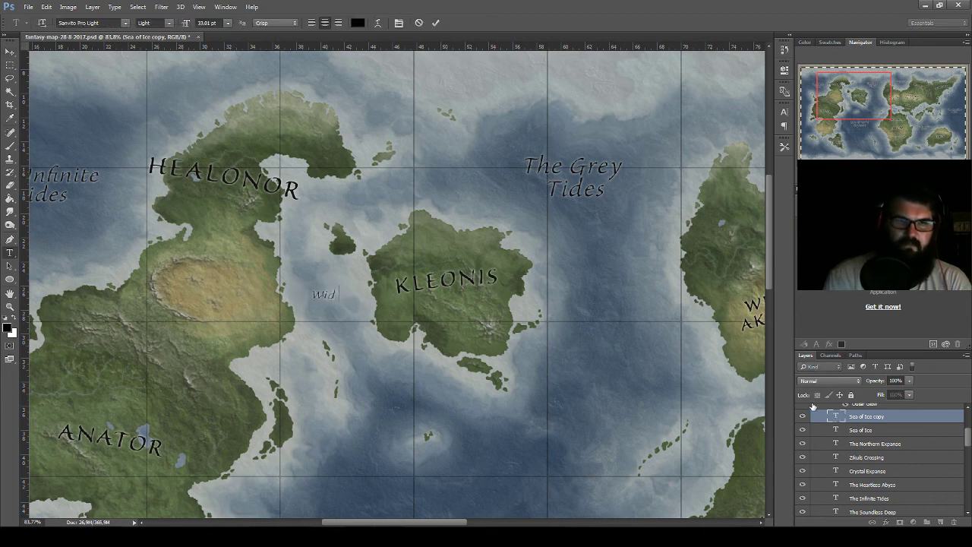
type("ows")
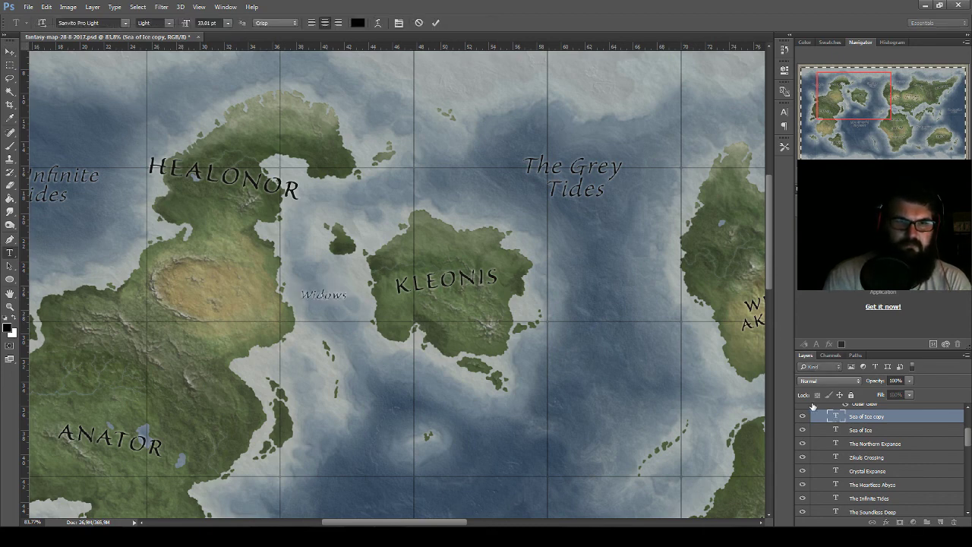
type(" Crosisng")
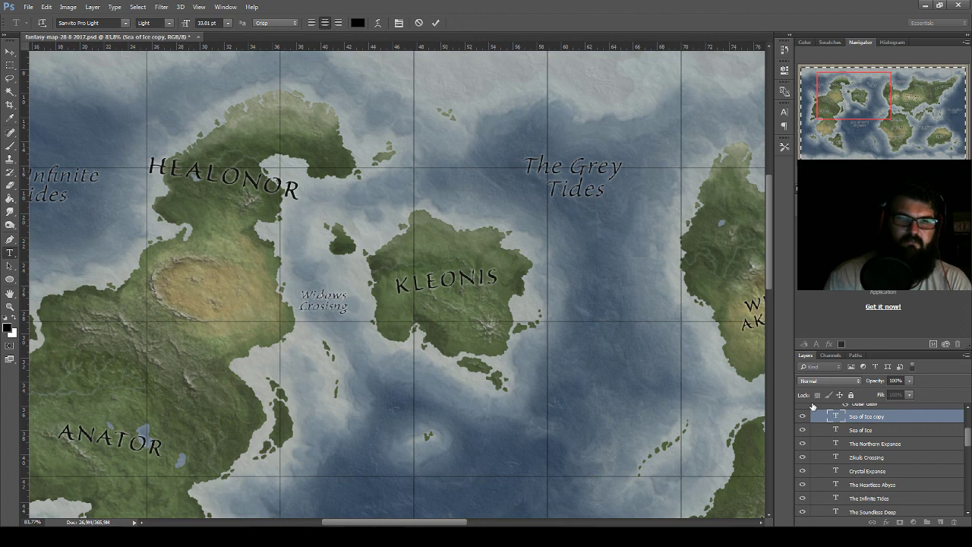
left_click(10, 52)
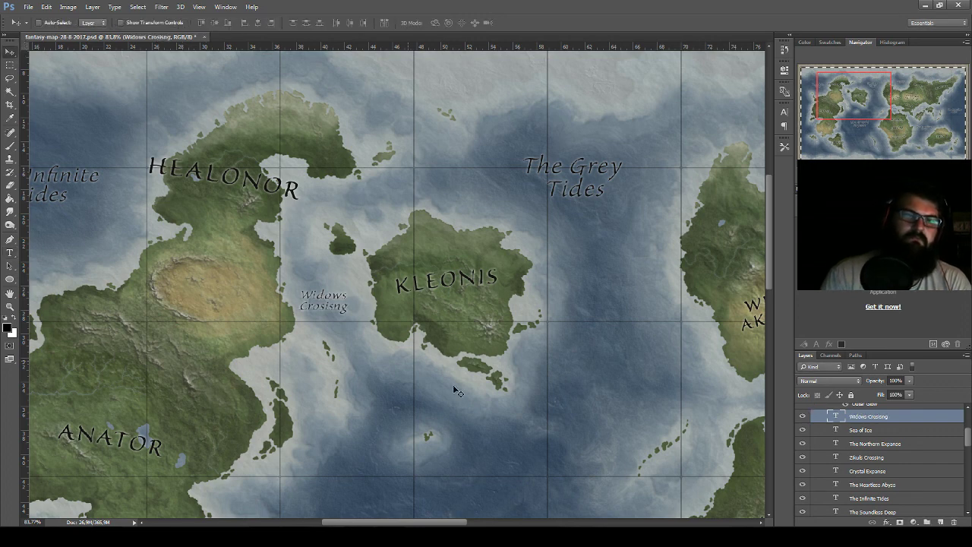
left_click_drag(410, 296, 419, 288)
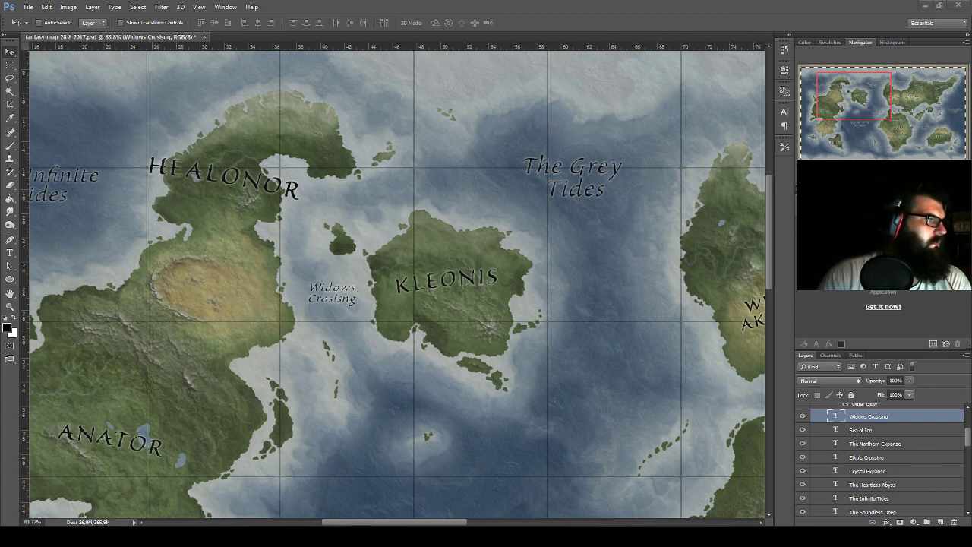
- Zoom out to the western continents and save the map with Ctrl+S
scroll(500, 217, "down", 1)
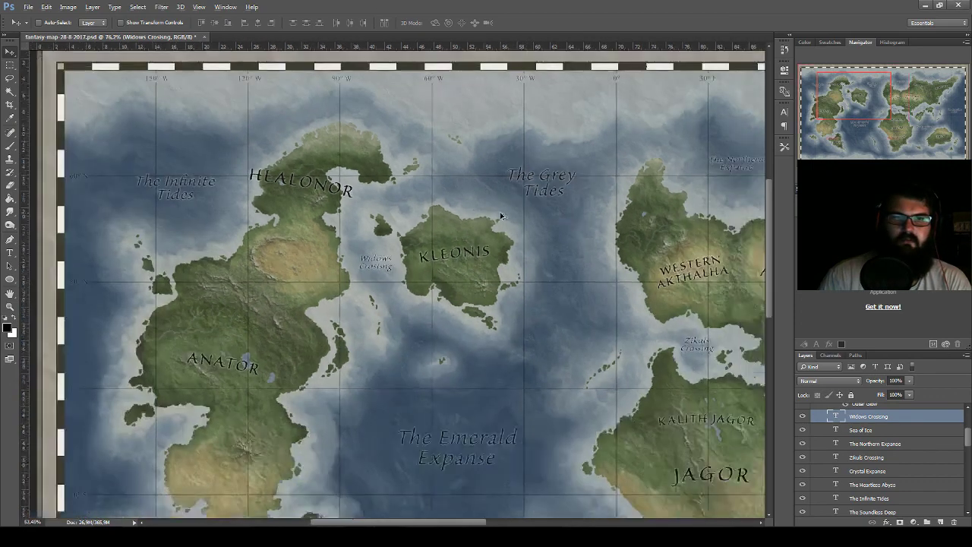
scroll(500, 217, "down", 1)
scroll(524, 236, "down", 1)
scroll(544, 330, "down", 2)
scroll(562, 349, "down", 1)
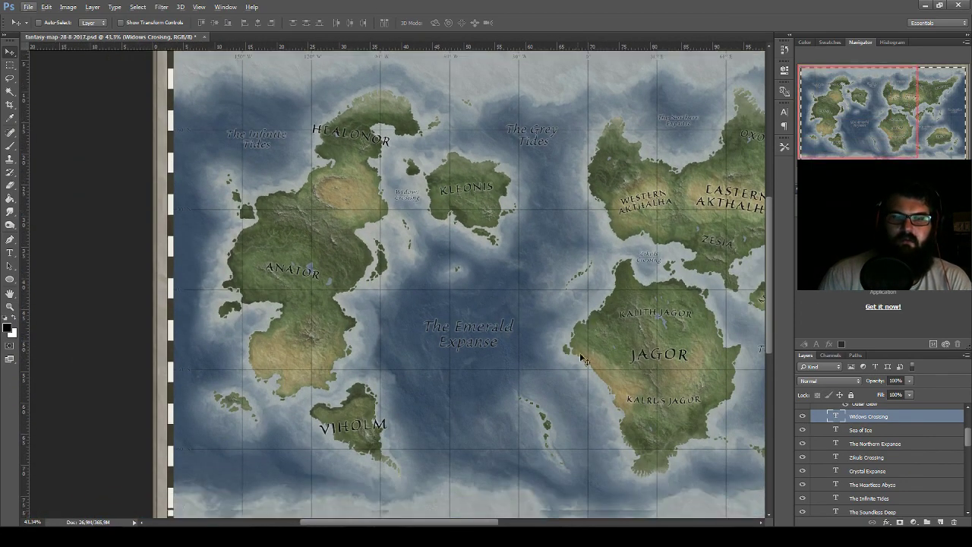
scroll(581, 358, "down", 1)
scroll(581, 365, "down", 1)
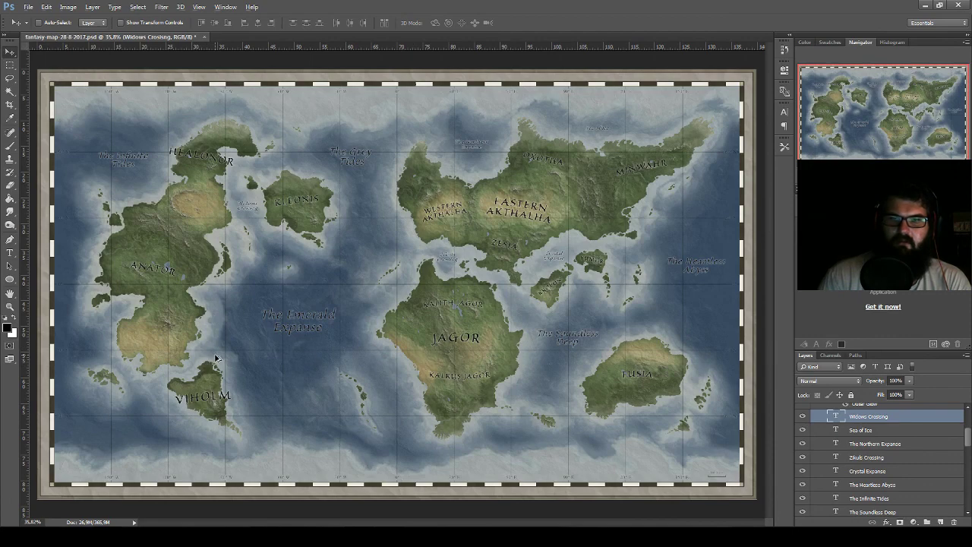
scroll(215, 357, "up", 2)
scroll(237, 354, "up", 1)
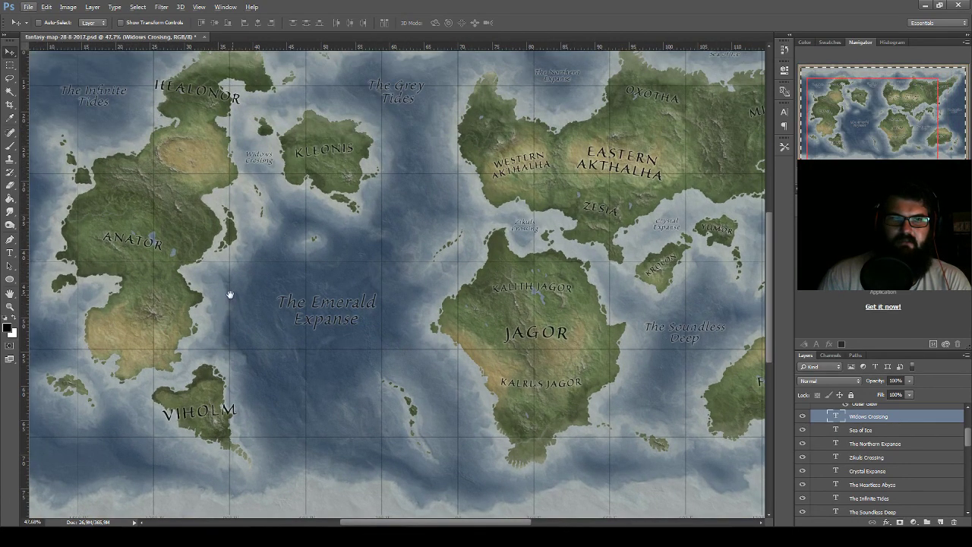
left_click_drag(230, 294, 478, 241)
key("ctrl+s")
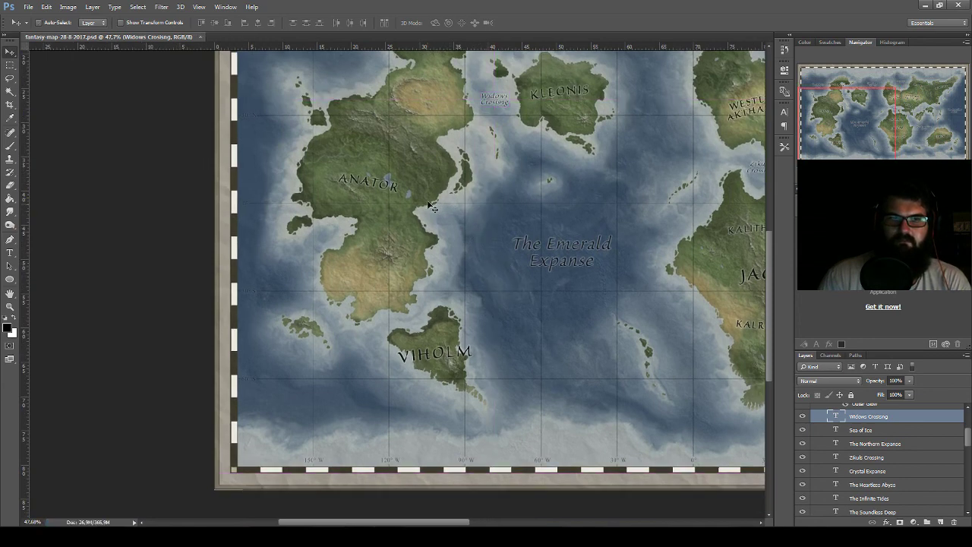
- Copy the Widows Crosisng label into the bay on Anator's west coast and zoom in
left_click_drag(471, 190, 581, 225)
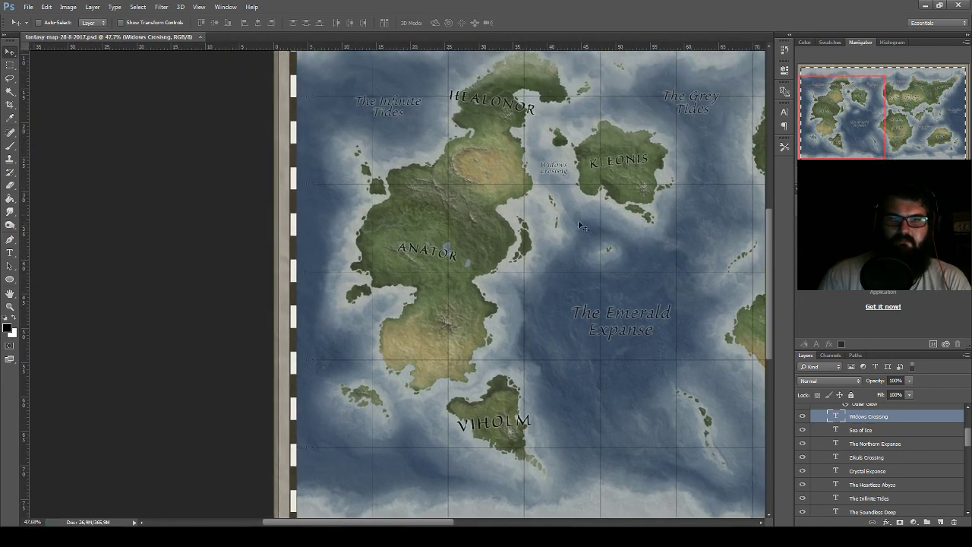
left_click_drag(566, 177, 367, 324)
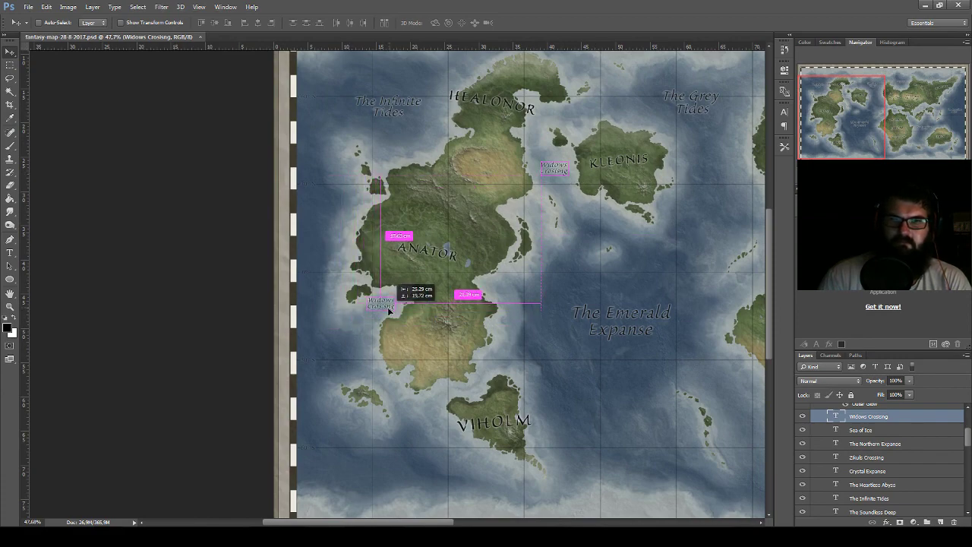
left_click_drag(366, 323, 387, 307)
scroll(438, 314, "up", 5)
scroll(437, 314, "up", 2)
scroll(438, 315, "up", 1)
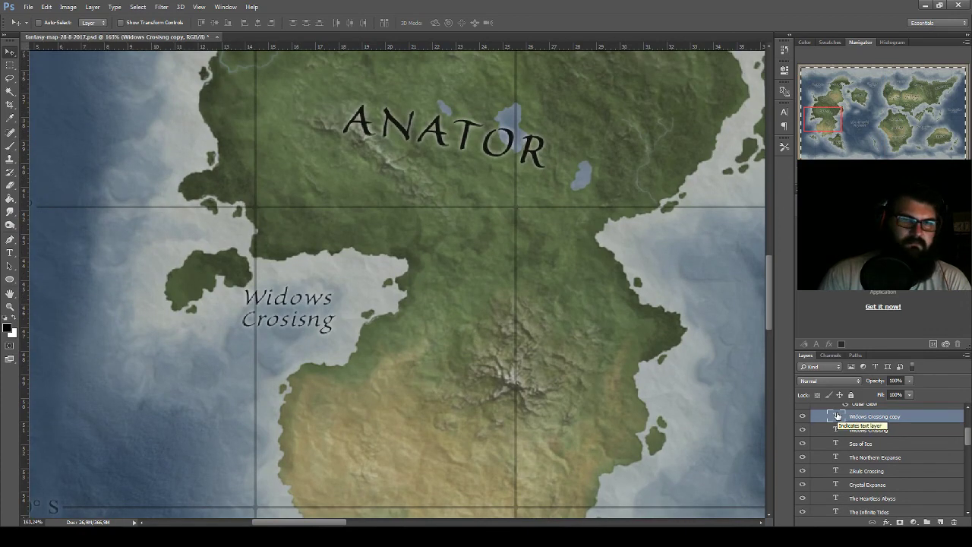
- Retype the copied label as 'Dragonfly' and 'Bay' on two lines
double_click(837, 416)
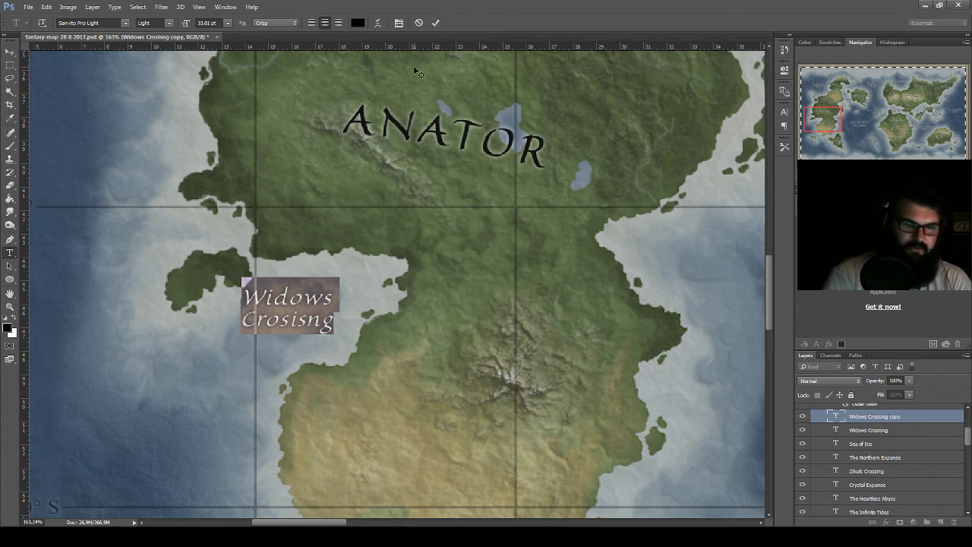
type("Dragonfly")
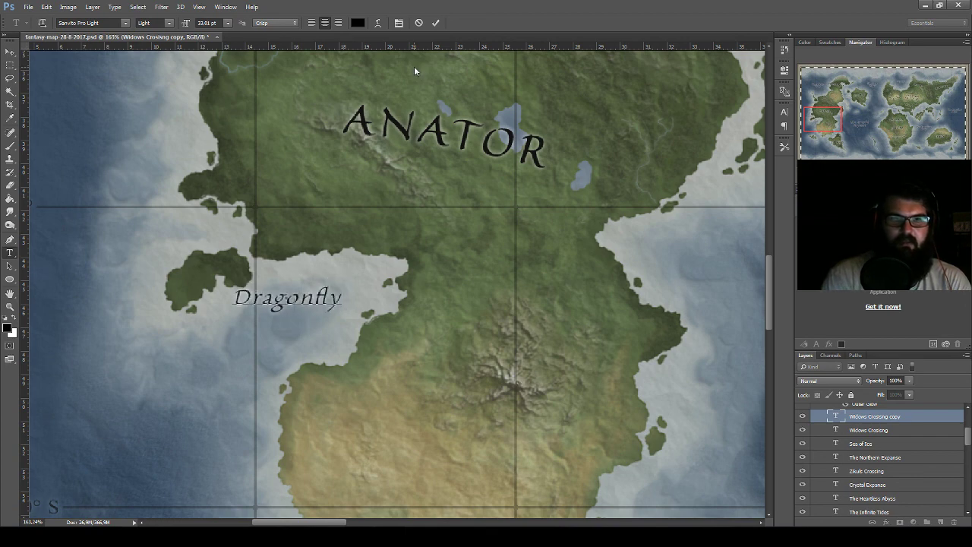
key("Return")
type("Bay")
- Increase the Dragonfly Bay label's line spacing by two increments in the Character panel
key("ctrl+a")
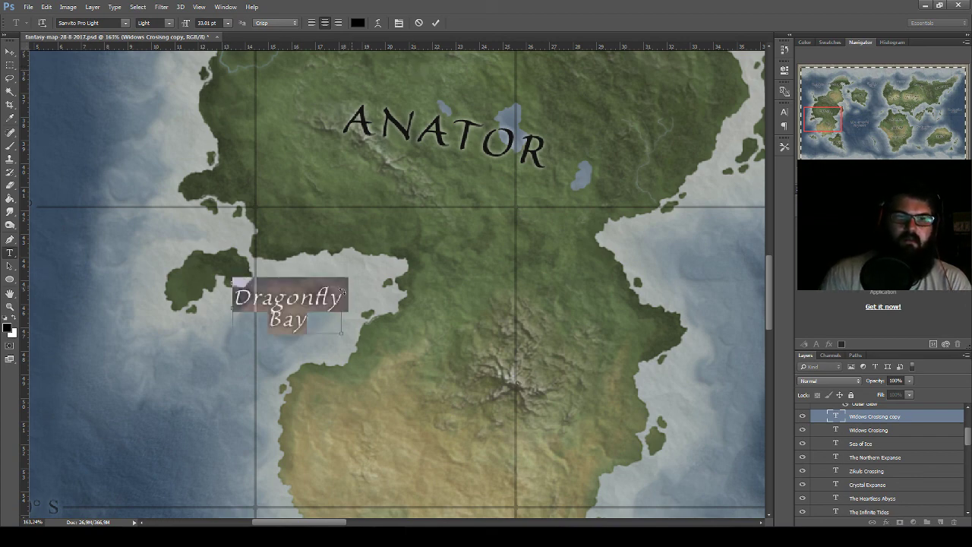
left_click(398, 23)
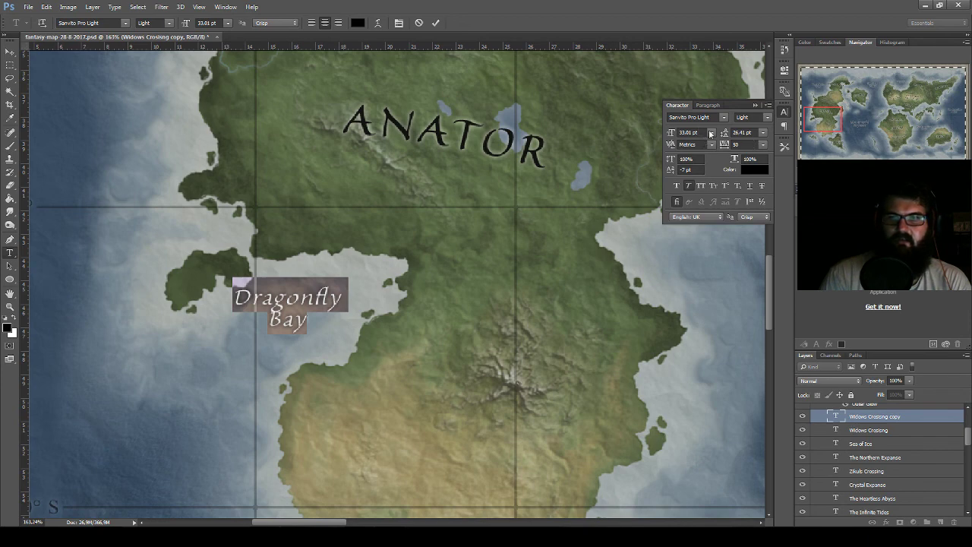
left_click(745, 133)
key("Up")
key("Up")
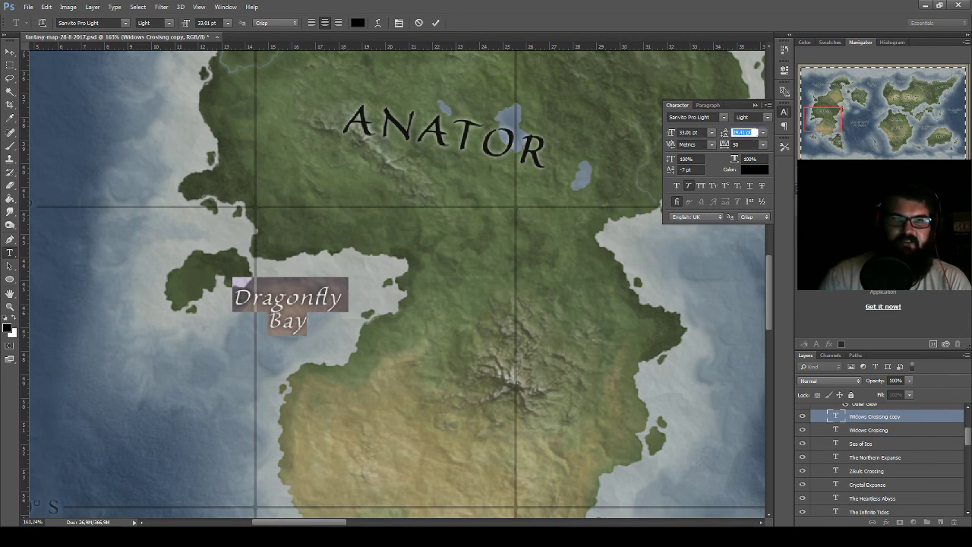
key("Up")
key("Up")
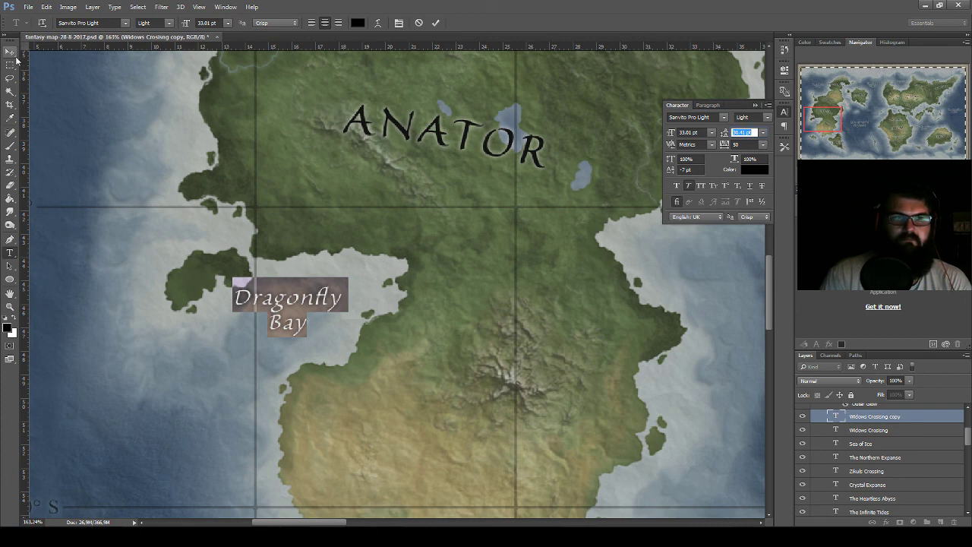
left_click(10, 52)
- Scale the Dragonfly Bay label down to about 92% and zoom out
key("ctrl+t")
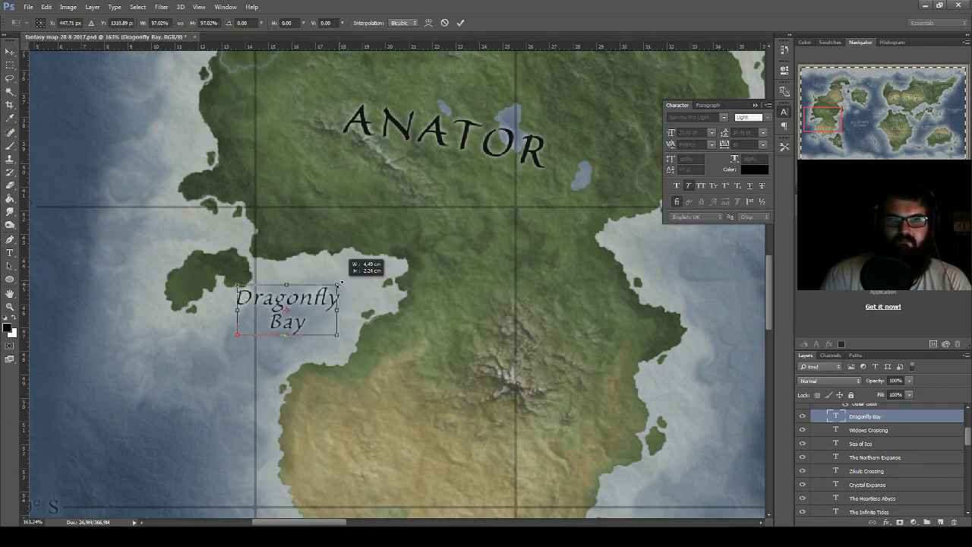
left_click_drag(344, 279, 329, 296)
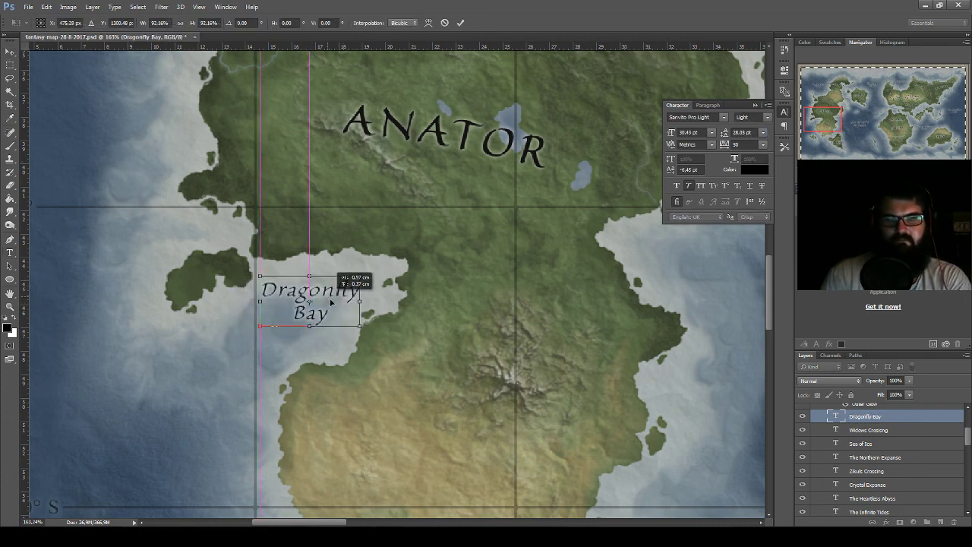
key("Return")
scroll(498, 357, "down", 2)
scroll(498, 357, "down", 3)
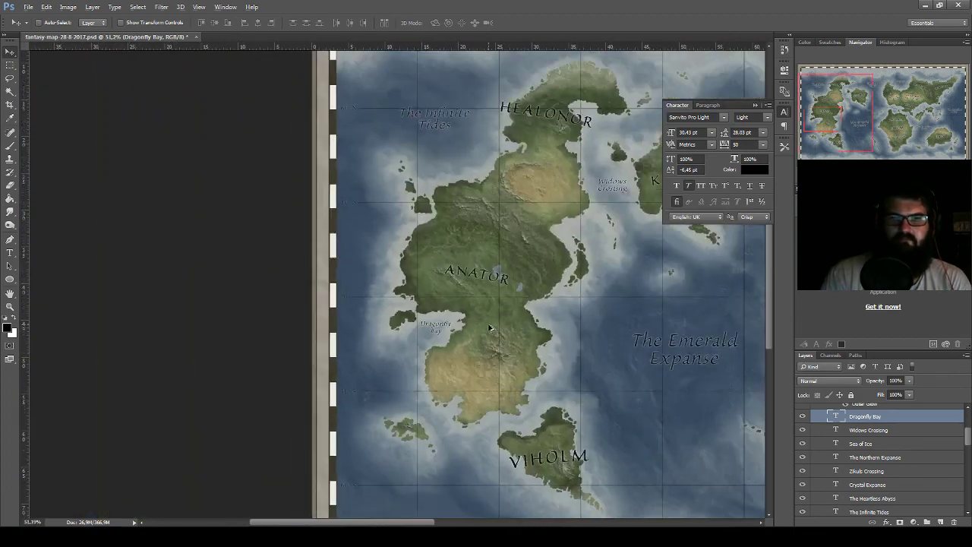
scroll(245, 382, "down", 2)
- Save the map and copy the Dragonfly Bay label into the sea south of Viholm
key("ctrl+s")
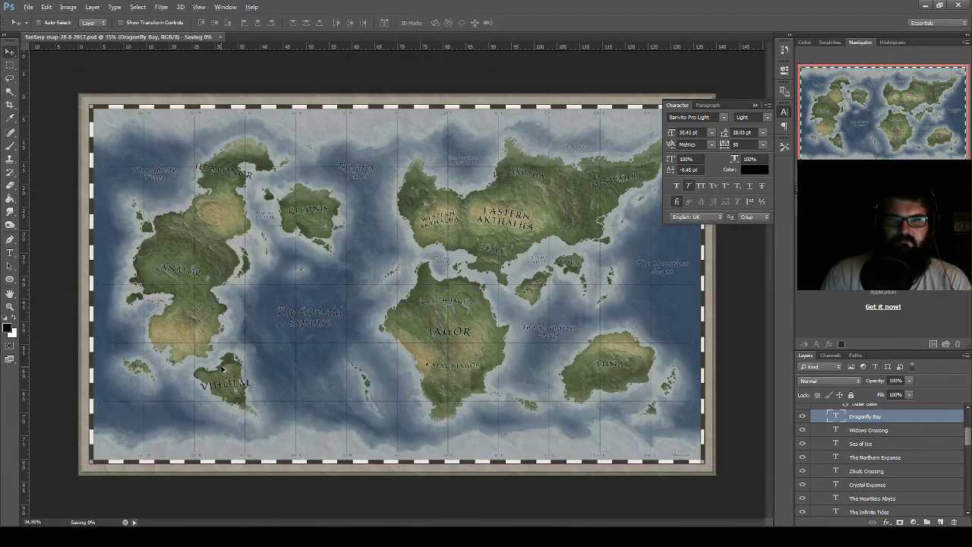
scroll(246, 382, "up", 1)
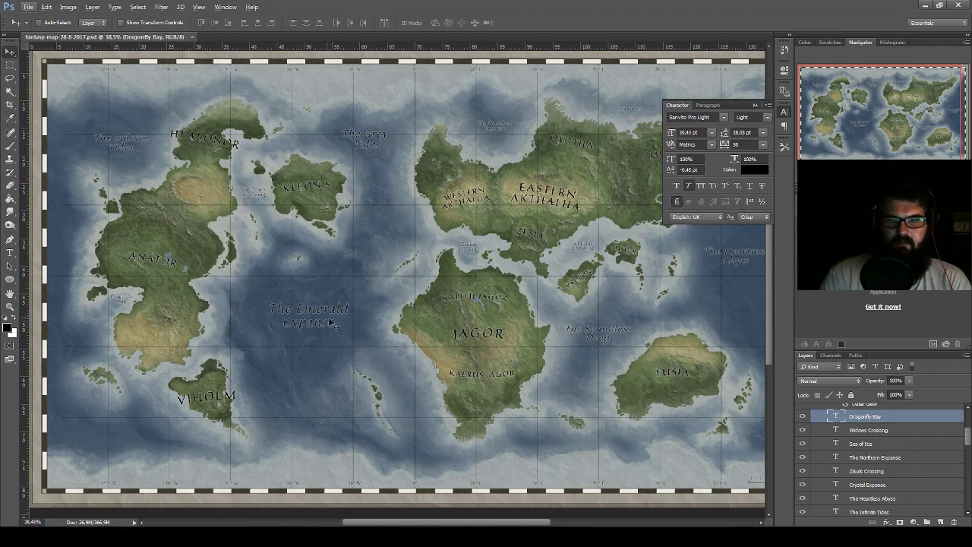
left_click_drag(137, 295, 152, 431)
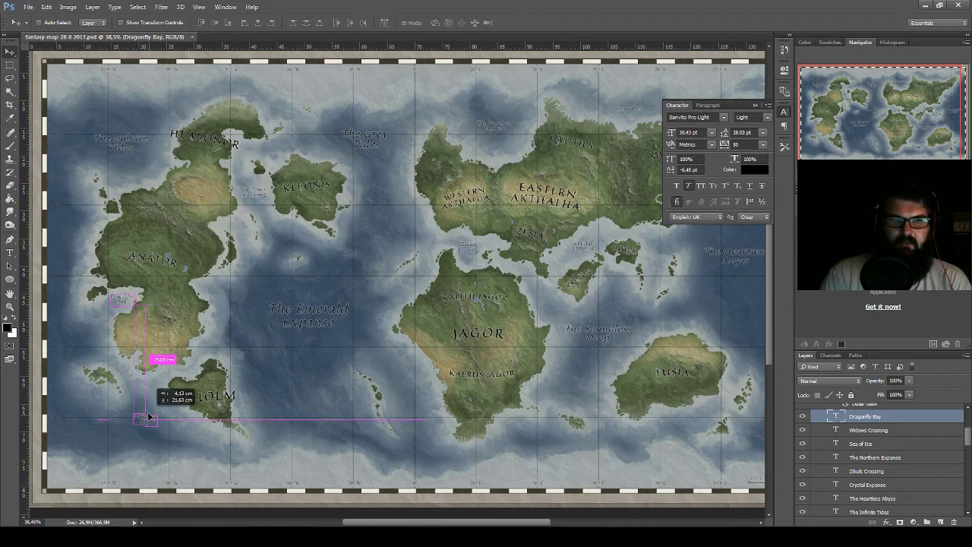
scroll(201, 466, "up", 1)
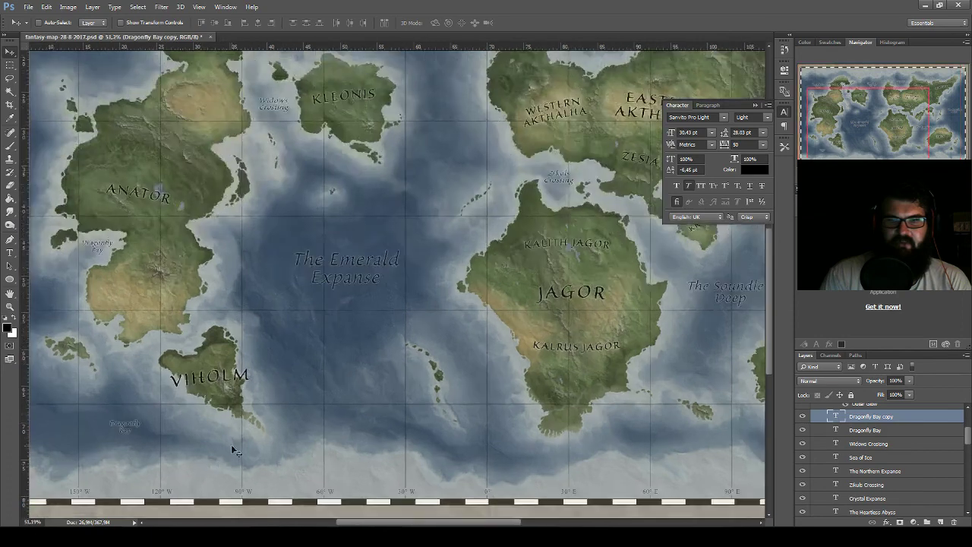
scroll(232, 448, "up", 2)
scroll(183, 441, "up", 3)
left_click_drag(174, 382, 484, 329)
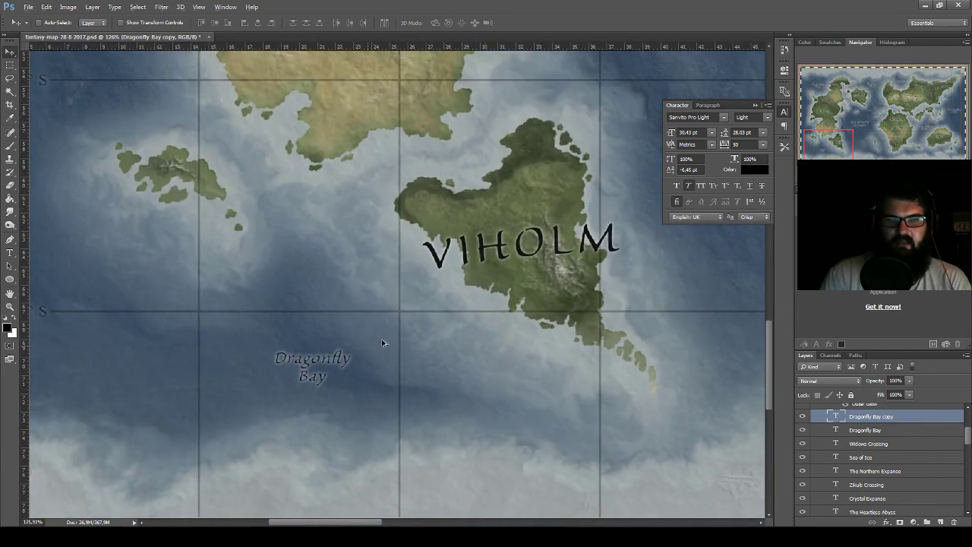
scroll(385, 341, "up", 1)
scroll(347, 369, "up", 1)
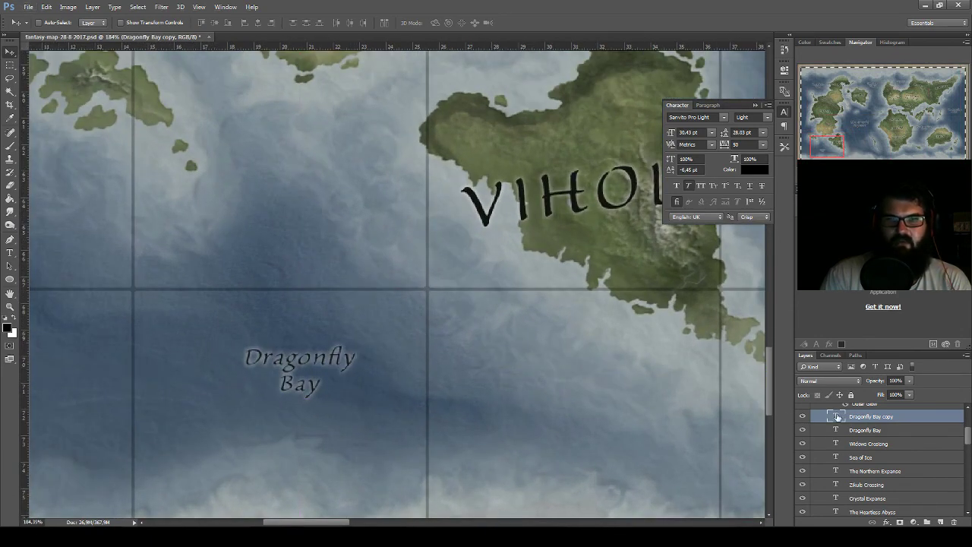
- Retype the copy as 'Violent' over 'South Sea' on two centred lines
double_click(837, 416)
type("Southe")
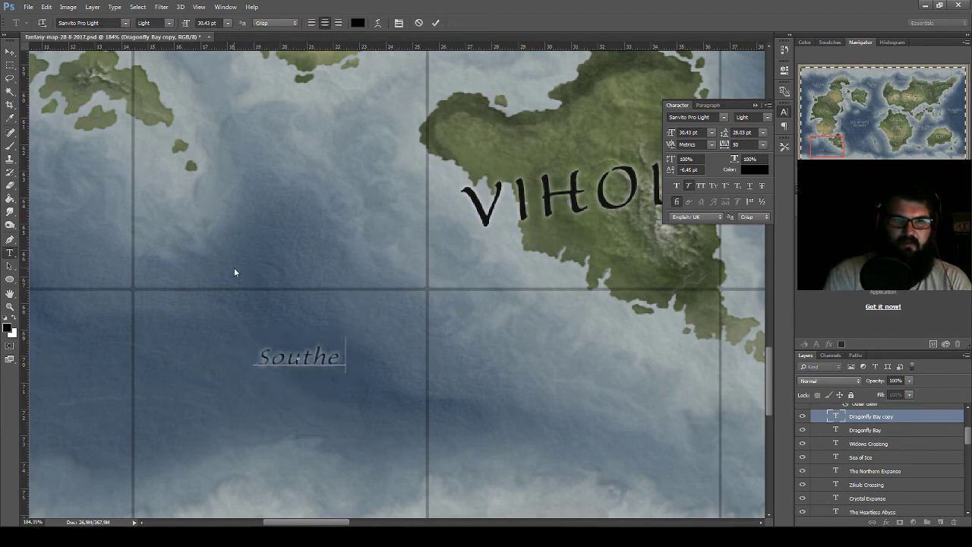
type("rn")
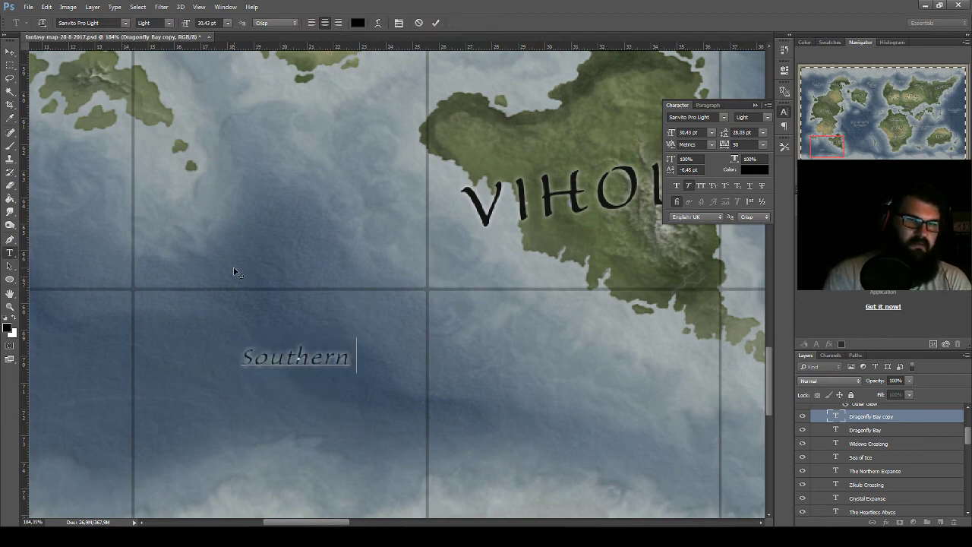
key("BackSpace")
key("BackSpace")
key("BackSpace")
type("Viuo")
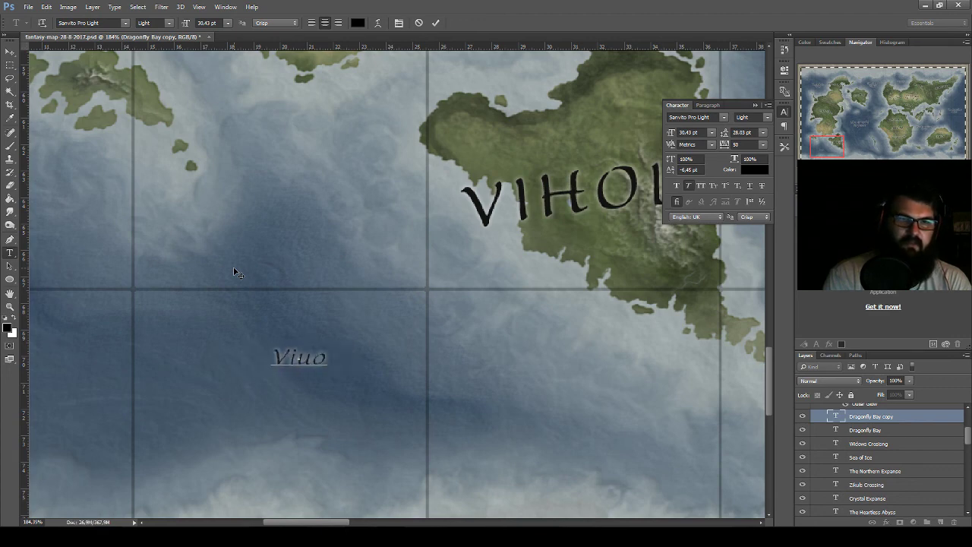
key("BackSpace")
key("BackSpace")
type("olent SOuth")
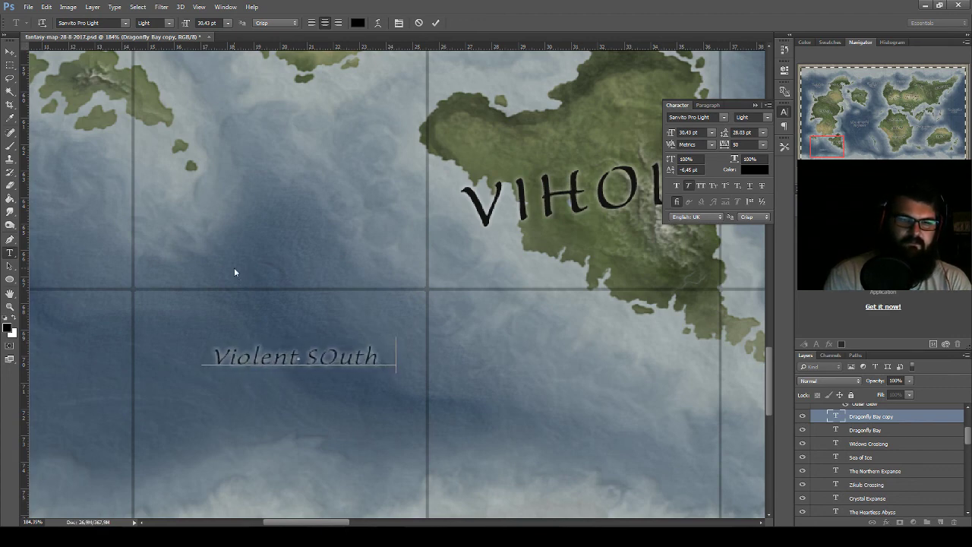
key("BackSpace")
key("BackSpace")
key("BackSpace")
key("BackSpace")
type("outh")
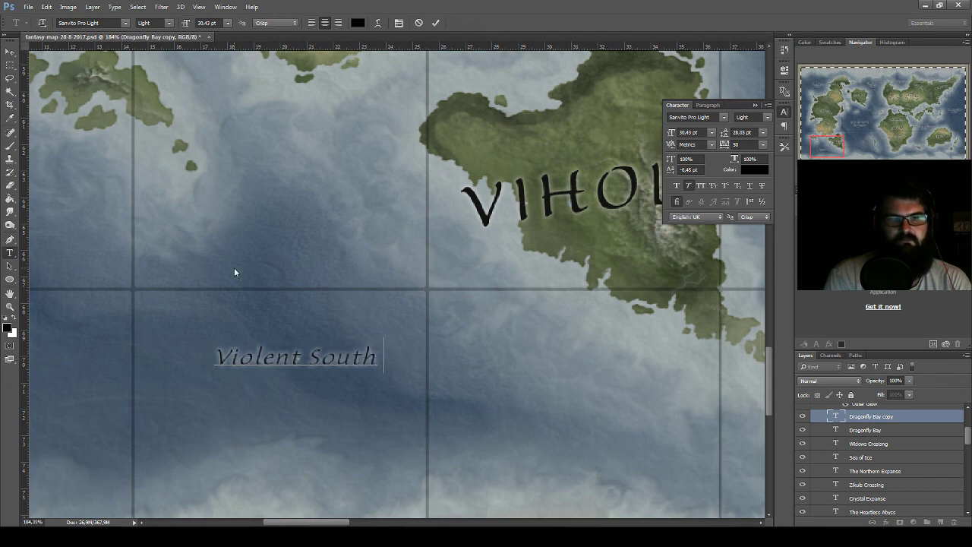
type(" De")
key("BackSpace")
key("BackSpace")
key("BackSpace")
key("BackSpace")
key("BackSpace")
key("BackSpace")
key("BackSpace")
key("BackSpace")
key("BackSpace")
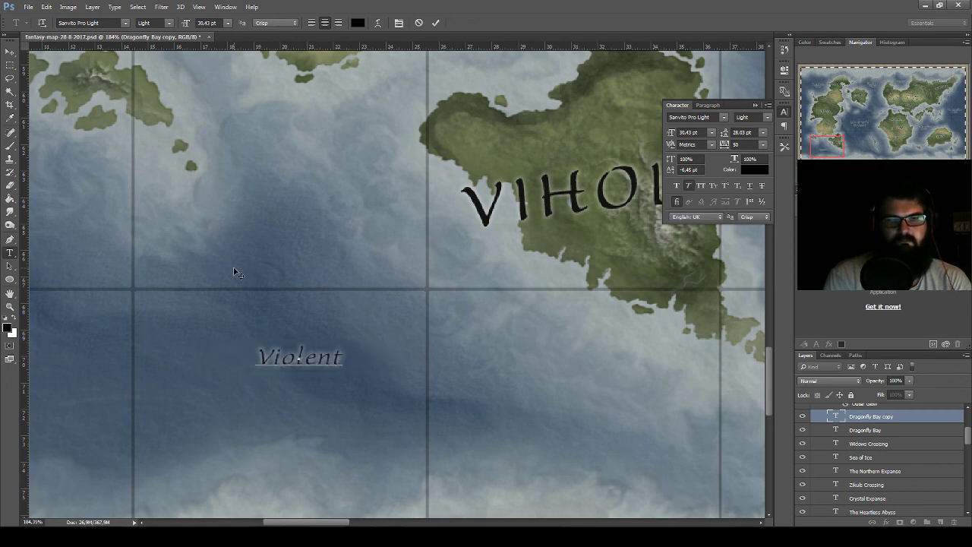
key("Return")
type("South Sea")
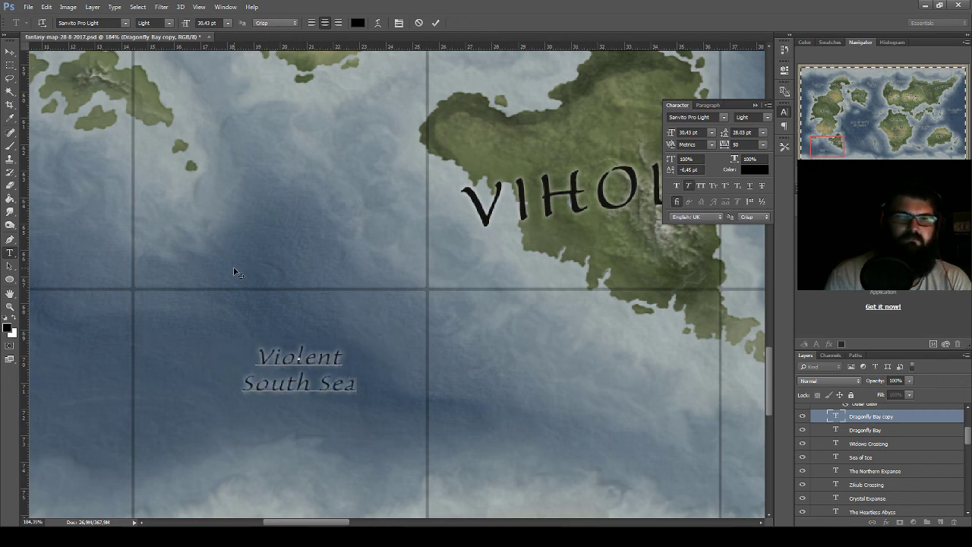
left_click(10, 51)
- Shift the Violent South Sea label west, then pan to the southern ocean below Jagor
scroll(205, 204, "down", 3)
scroll(205, 203, "down", 1)
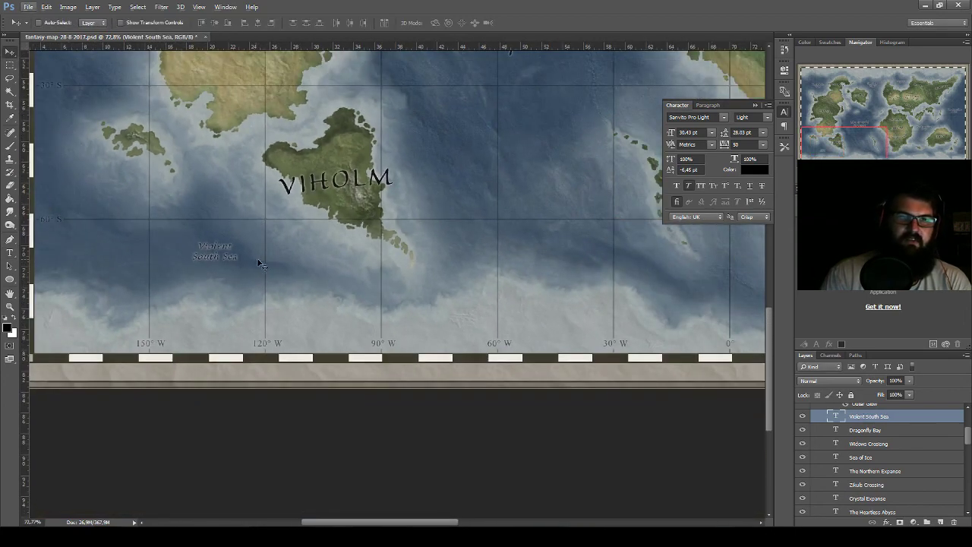
left_click_drag(257, 258, 224, 256)
scroll(295, 251, "down", 1)
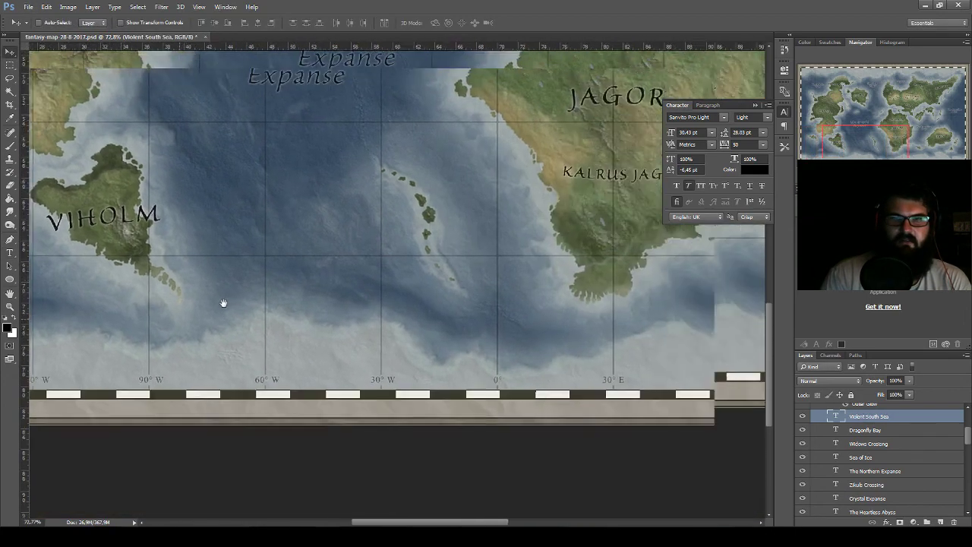
scroll(221, 304, "right", 5)
scroll(239, 302, "right", 3)
scroll(239, 303, "right", 4)
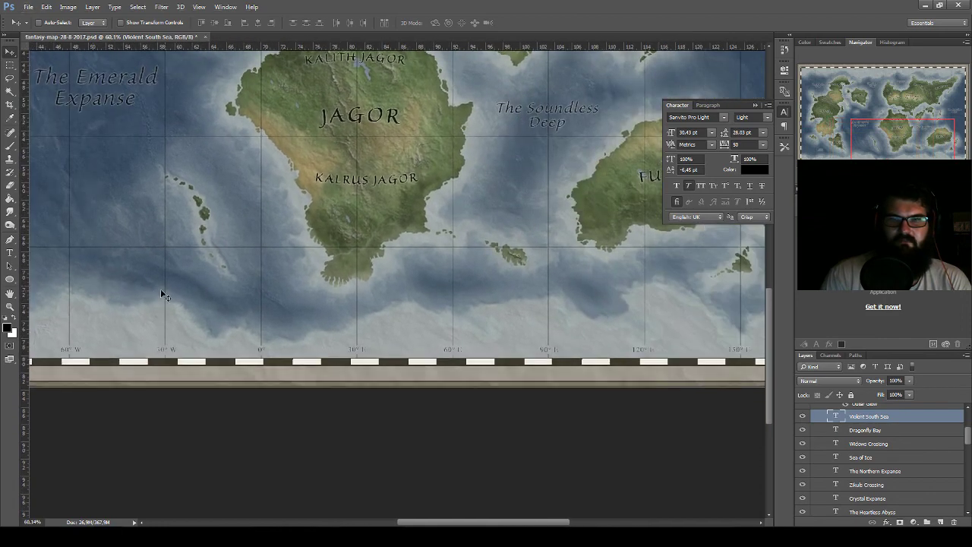
scroll(160, 290, "down", 2)
scroll(227, 301, "down", 1)
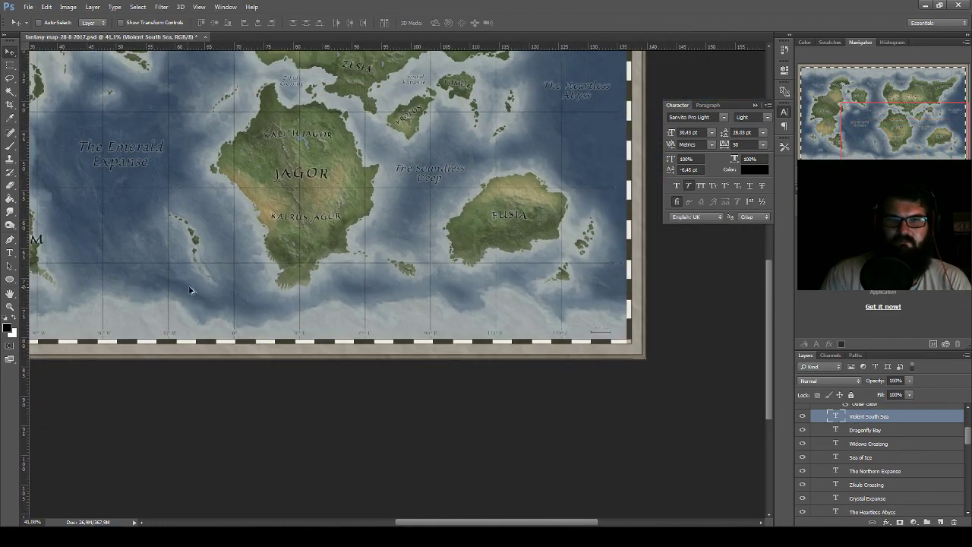
left_click_drag(127, 284, 228, 265)
- Copy the Violent South Sea label into the sea south of Jagor and zoom in
mouse_move(53, 268)
left_mouse_down()
mouse_move(490, 283)
mouse_move(482, 280)
left_mouse_up()
scroll(510, 286, "up", 2)
scroll(509, 287, "up", 2)
scroll(510, 286, "up", 2)
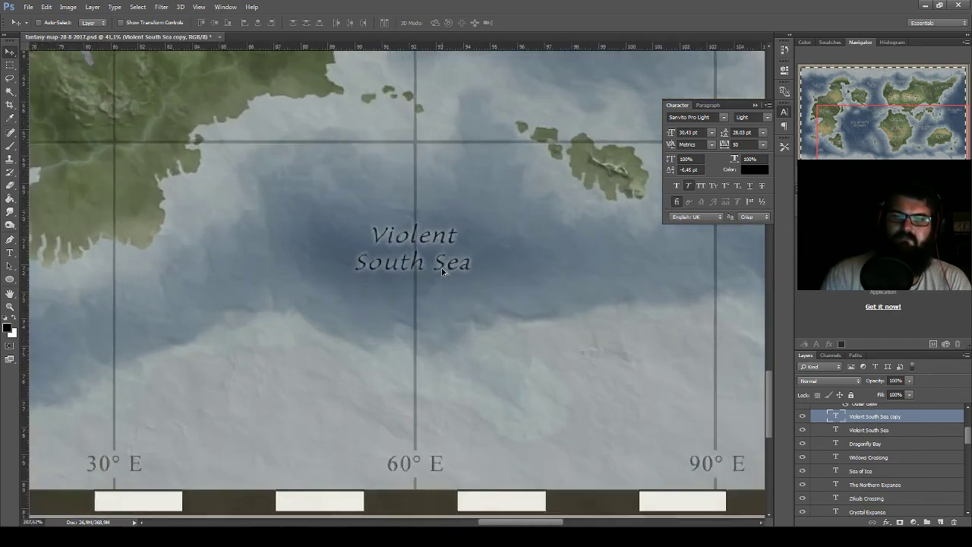
scroll(509, 286, "up", 1)
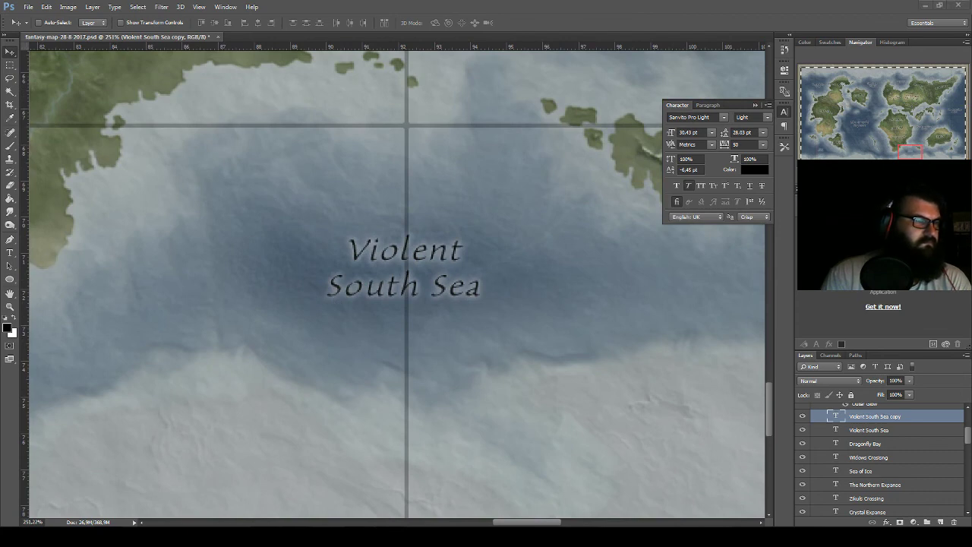
- Rename the copy to 'Deadman's Depths' and nudge it slightly upward
double_click(836, 418)
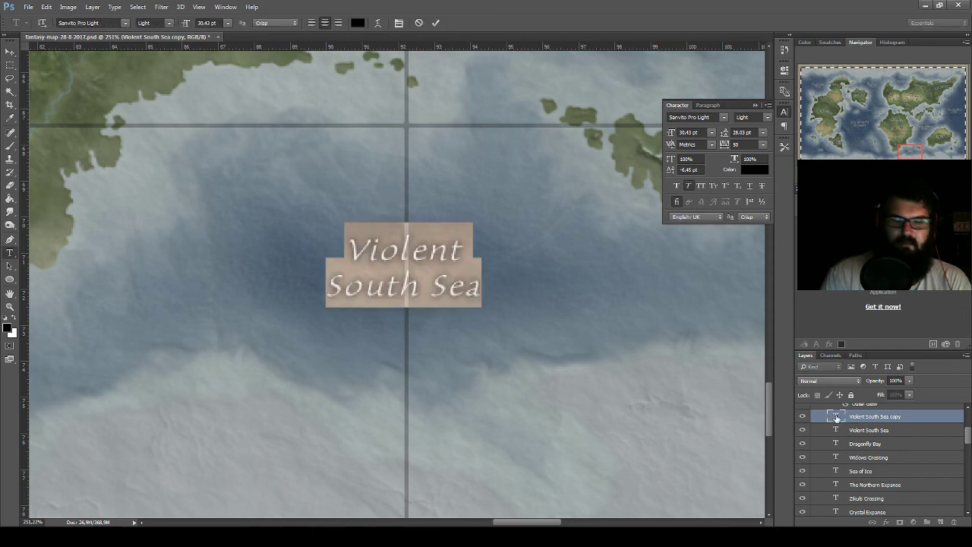
type("Dead ma")
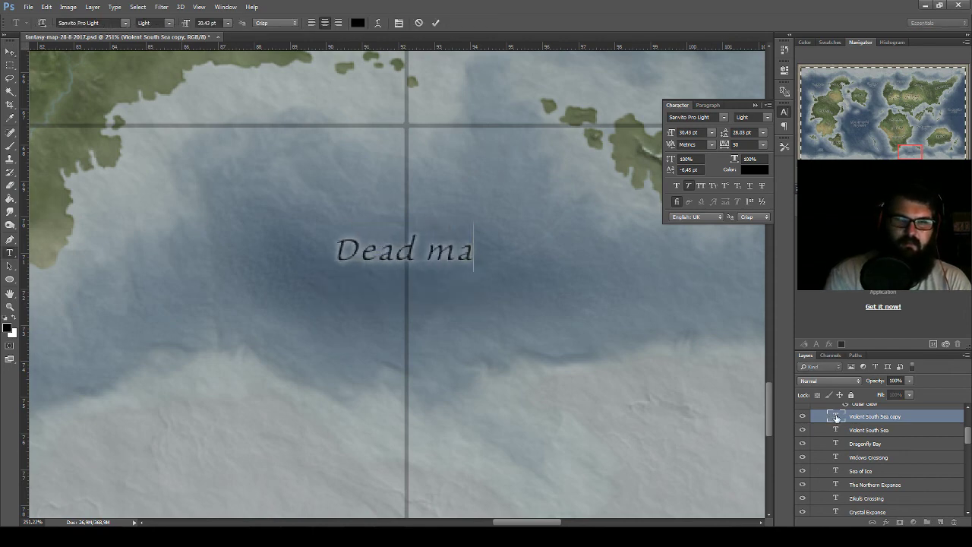
type("ns")
key("BackSpace")
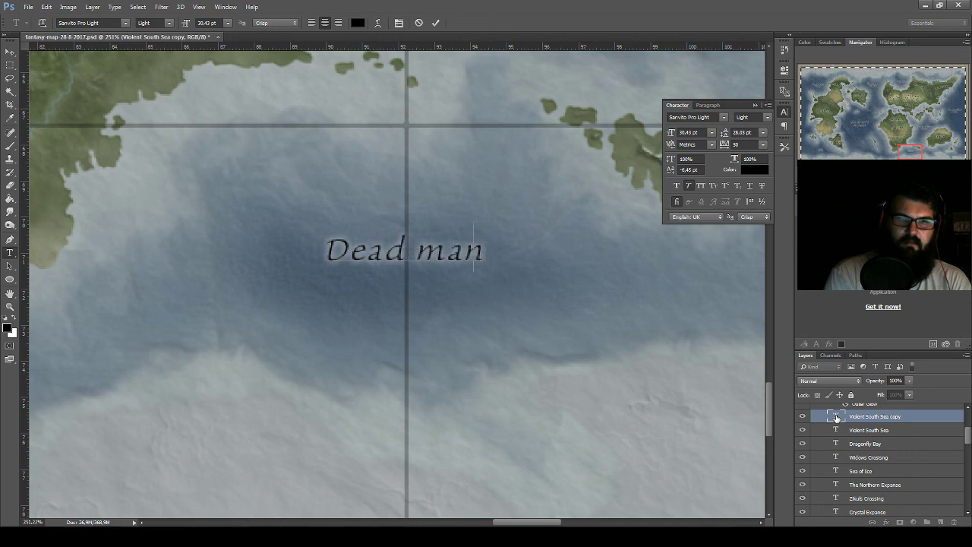
key("BackSpace")
key("BackSpace")
key("BackSpace")
key("BackSpace")
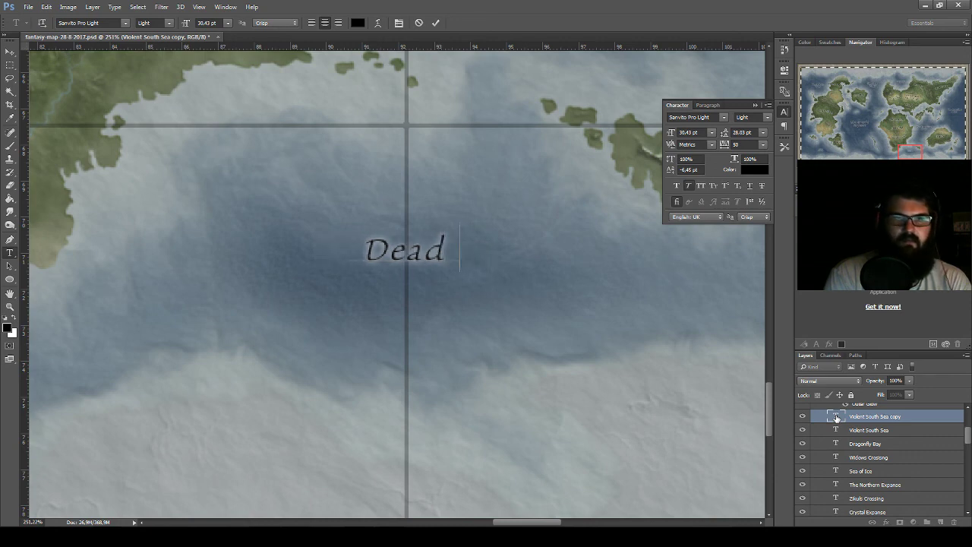
type("man'sDept")
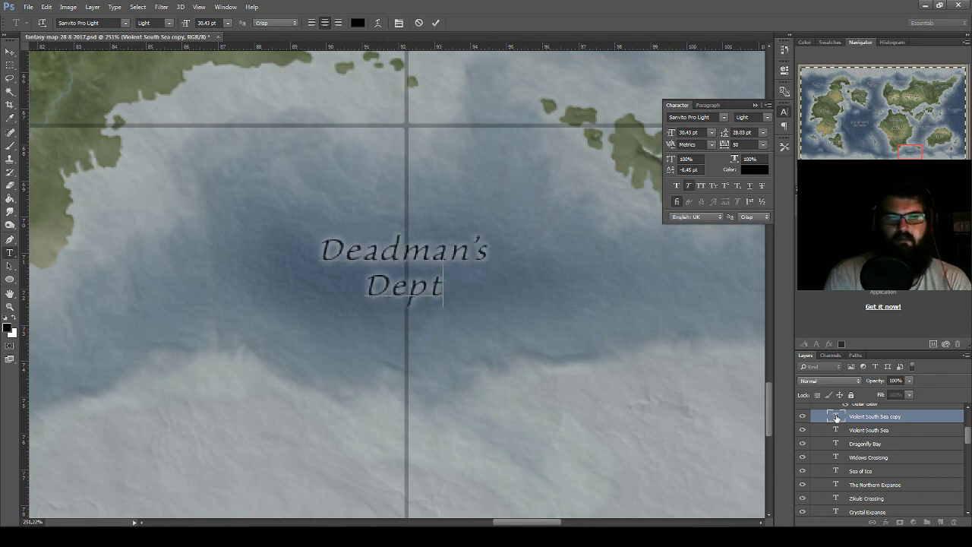
type("hs")
left_click(10, 51)
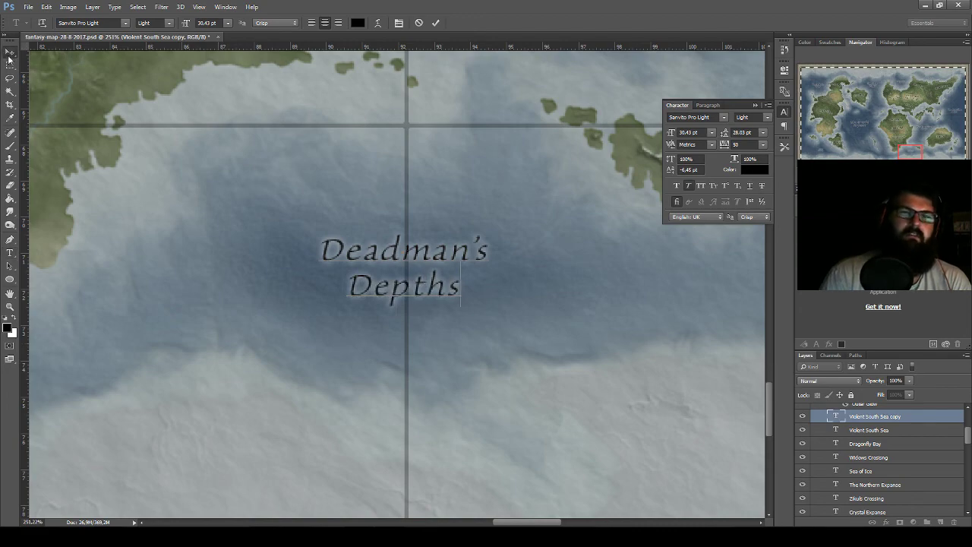
left_click_drag(441, 254, 442, 244)
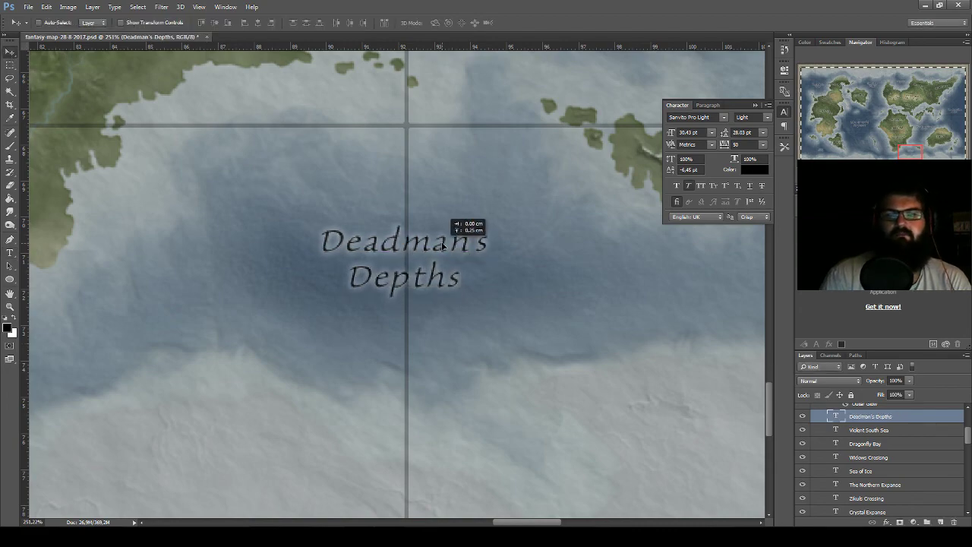
- Zoom out, save the map, and switch over to the lake name generator page
scroll(415, 244, "down", 6)
scroll(415, 244, "down", 5)
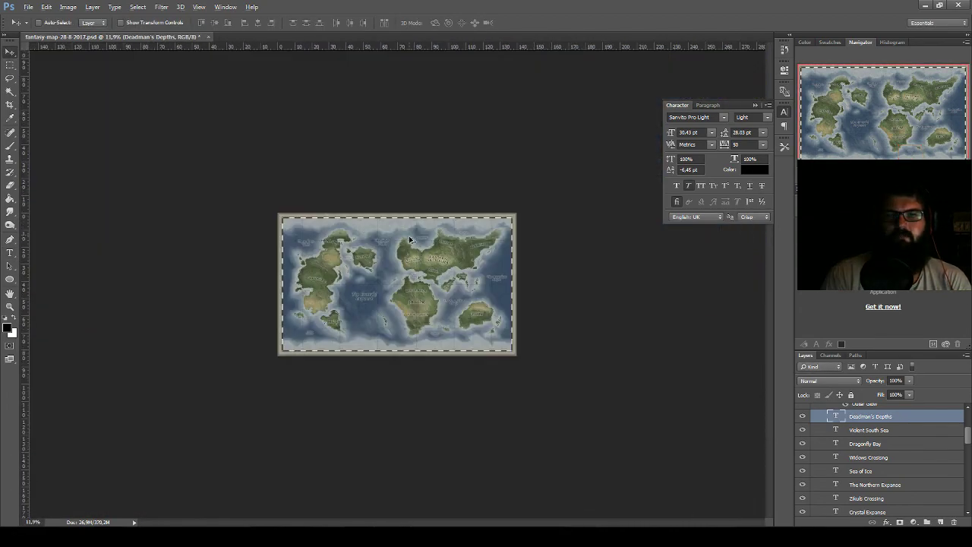
key("ctrl+s")
scroll(377, 296, "up", 1)
scroll(376, 319, "up", 1)
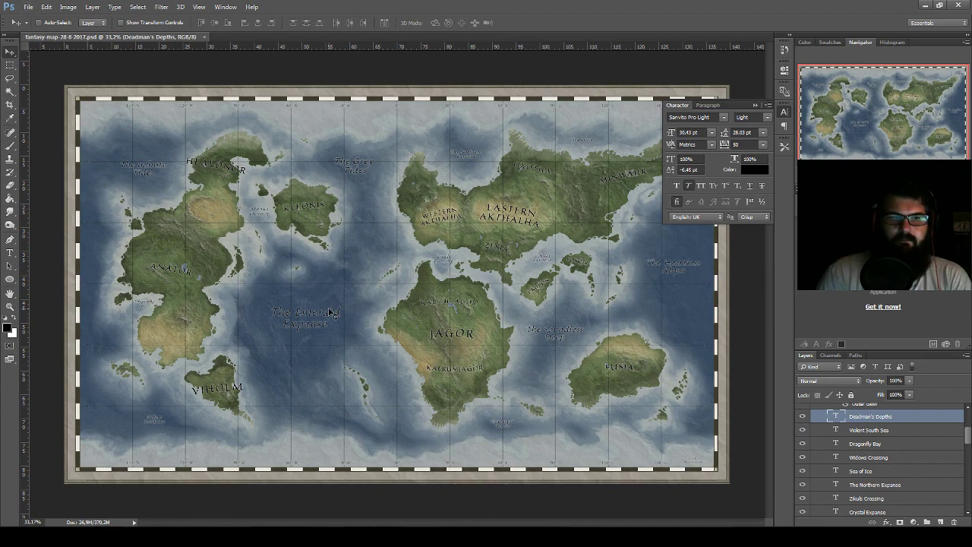
scroll(334, 314, "up", 1)
scroll(293, 323, "up", 1)
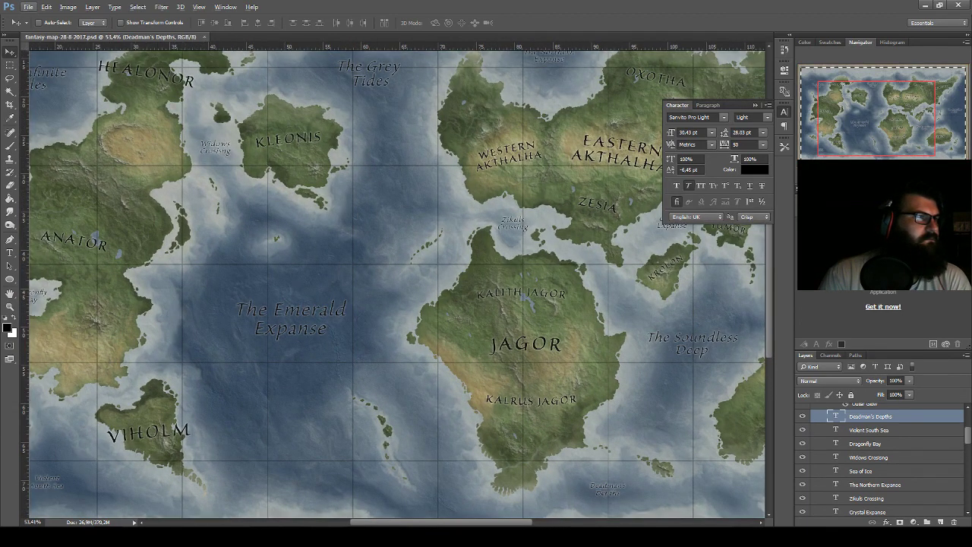
key("alt+Tab")
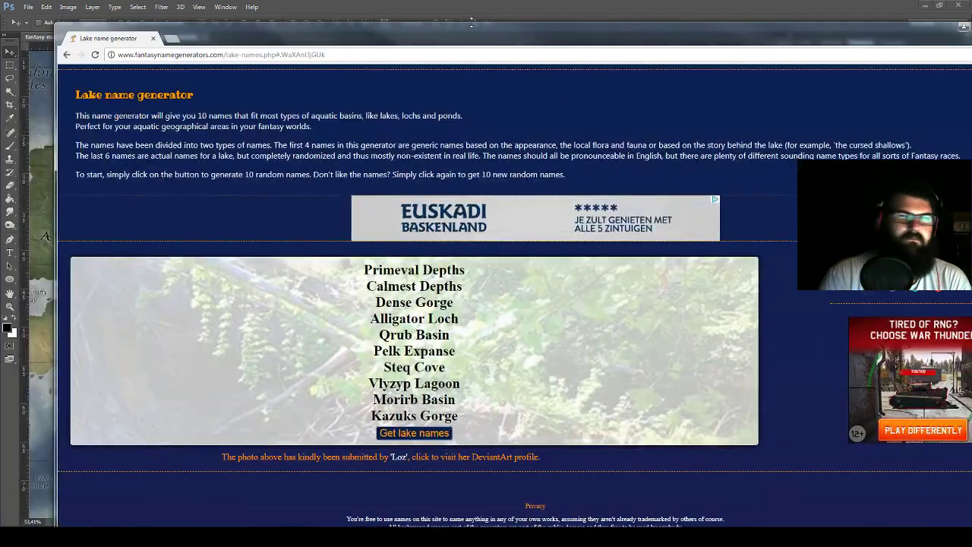
left_click(962, 29)
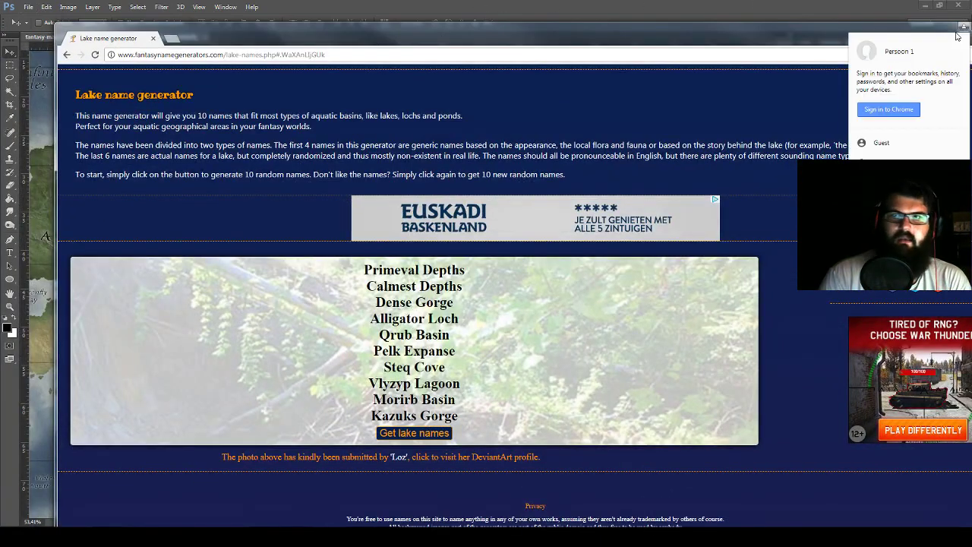
double_click(957, 35)
left_click(926, 23)
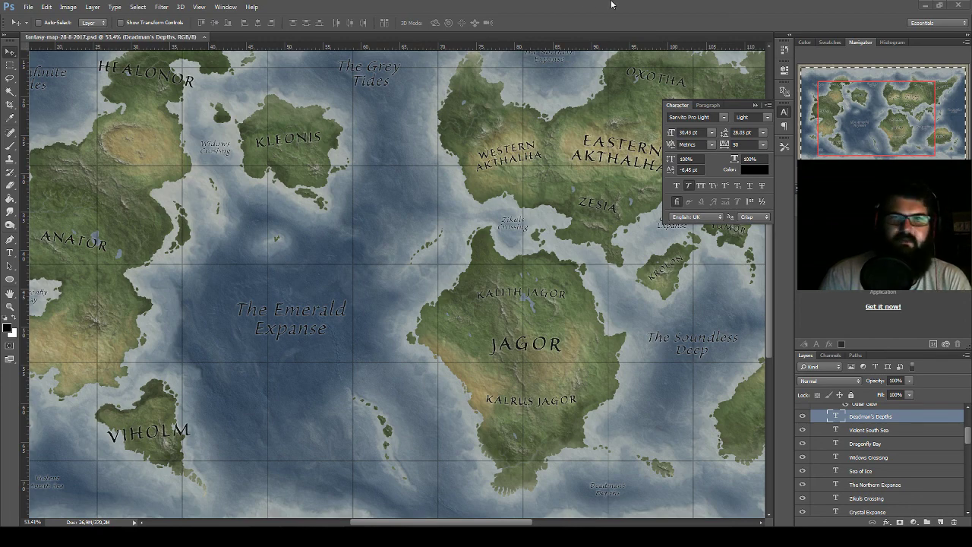
- Copy the sea label group's layer style
scroll(387, 273, "down", 2)
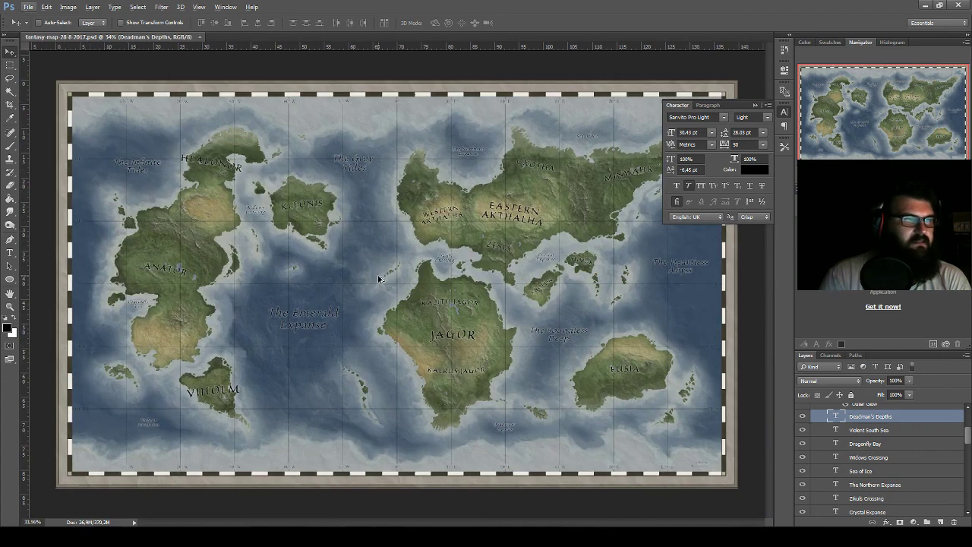
scroll(906, 441, "up", 3)
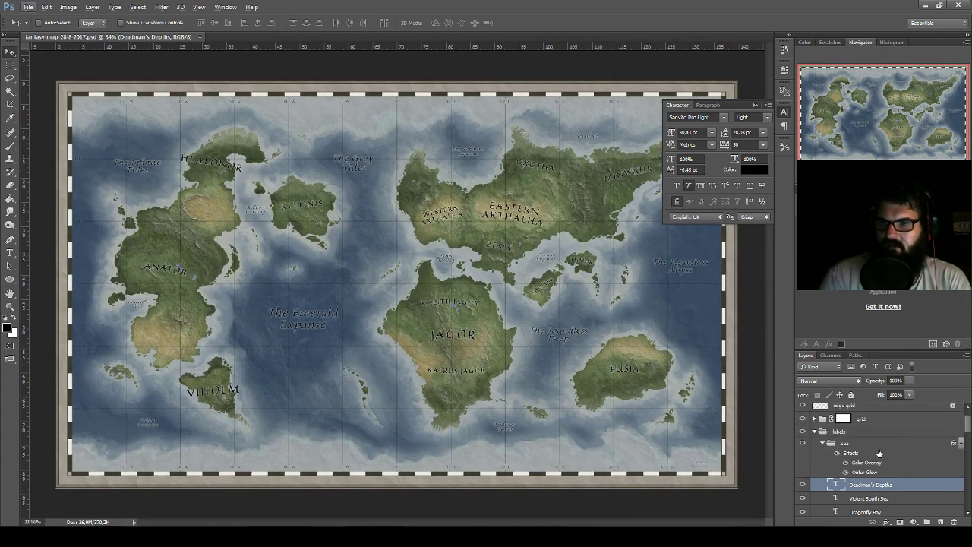
left_click(880, 445)
right_click(866, 445)
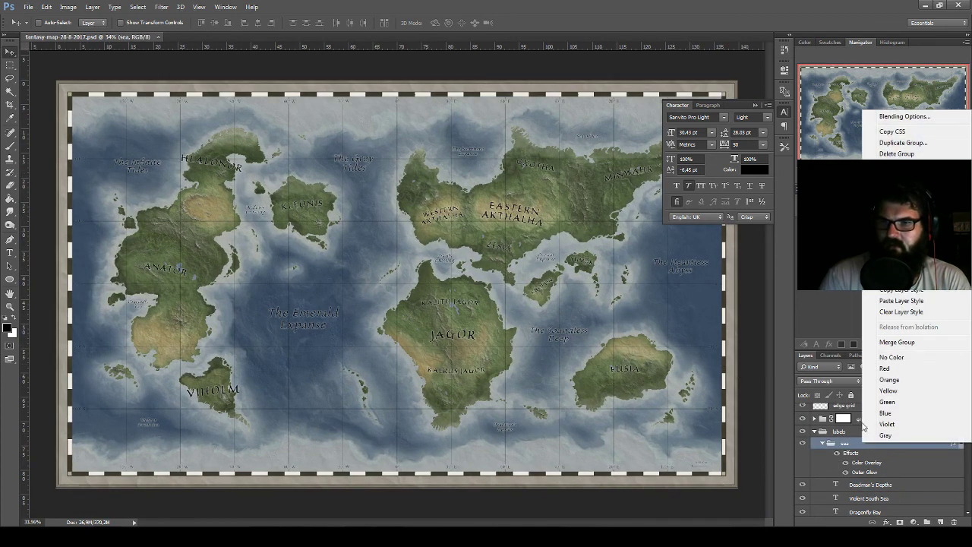
left_click(919, 302)
- Add a new layer, group it, and name the group 'deserts'
left_click(940, 522)
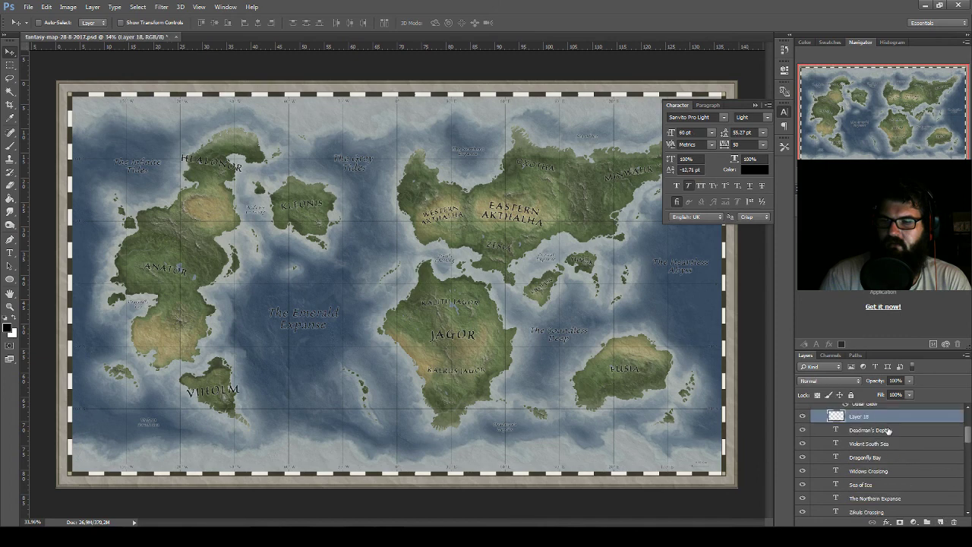
scroll(889, 431, "up", 2)
key("ctrl+g")
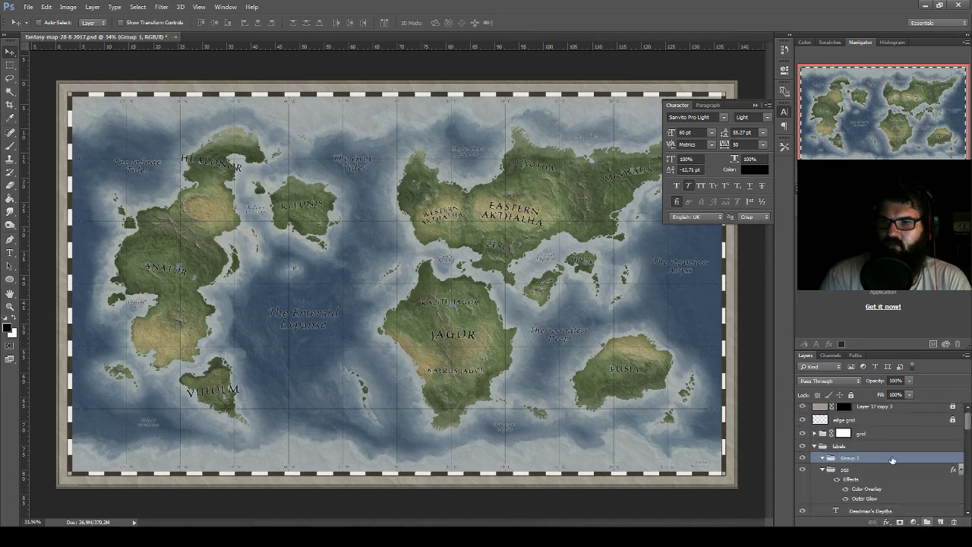
double_click(850, 458)
type("desert")
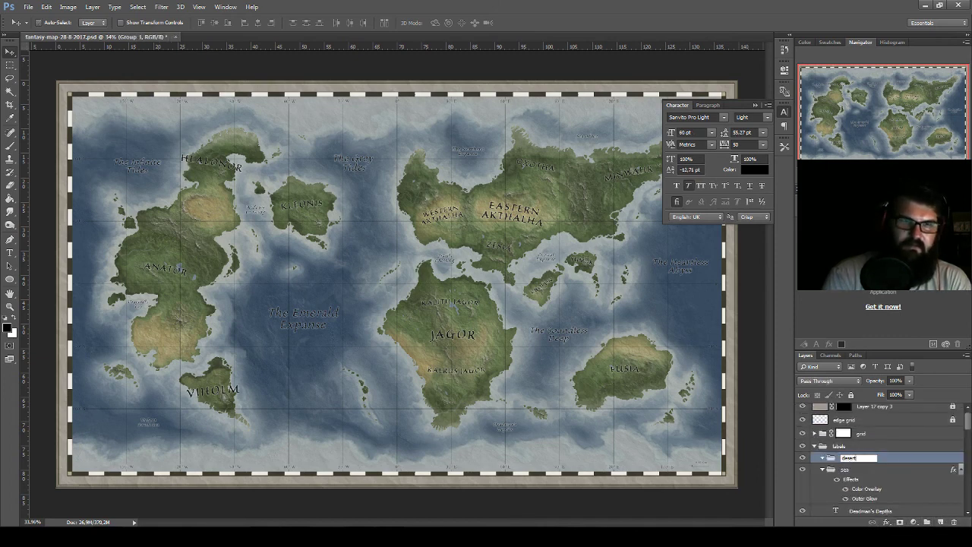
type("s")
key("Return")
- Paste the sea style onto the deserts group and Alt-drag a Deadman's Depths copy into it
right_click(851, 458)
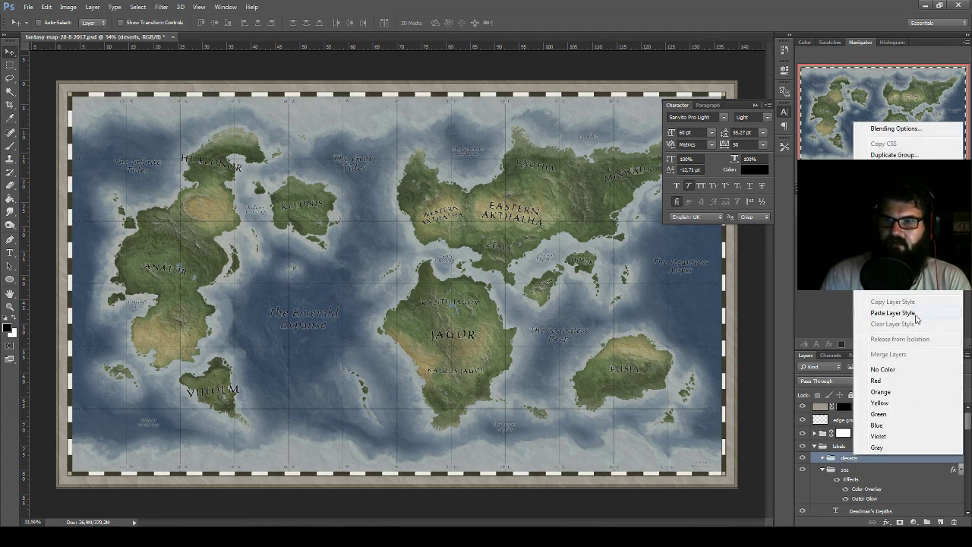
left_click(915, 313)
scroll(887, 479, "down", 2)
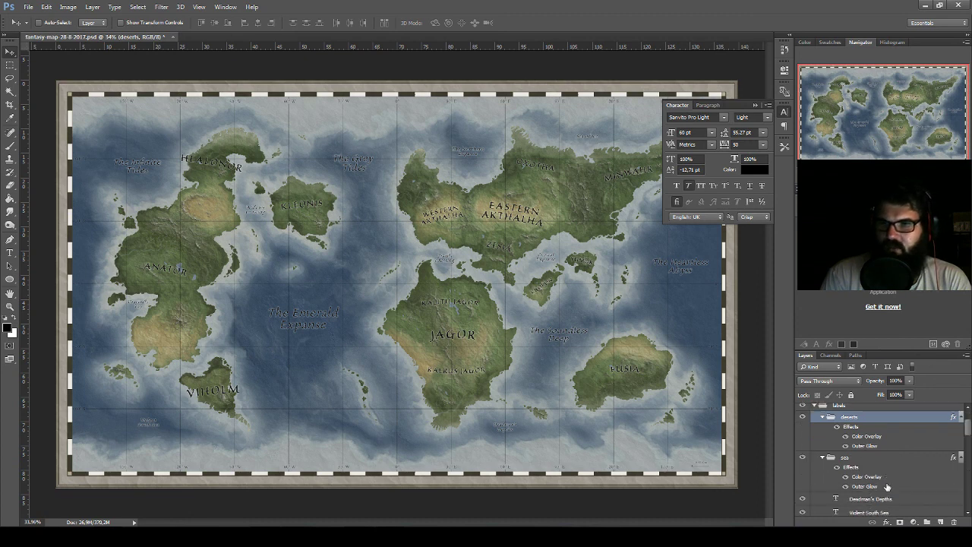
scroll(885, 485, "down", 2)
left_click_drag(883, 477, 874, 422)
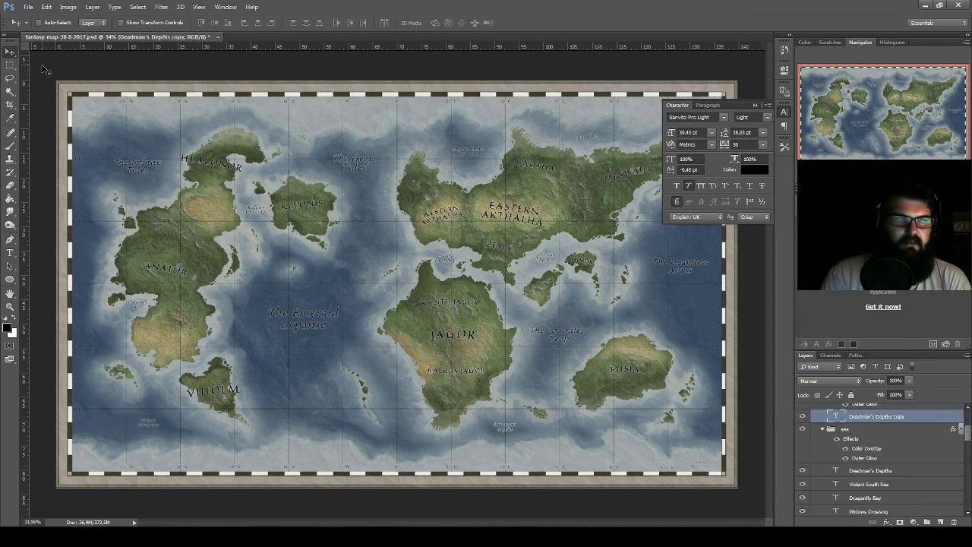
- Move the copied Deadman's Depths label onto the western continent's desert
mouse_move(529, 423)
left_mouse_down()
mouse_move(368, 237)
mouse_move(228, 214)
left_mouse_up()
scroll(232, 205, "up", 3)
scroll(236, 199, "up", 2)
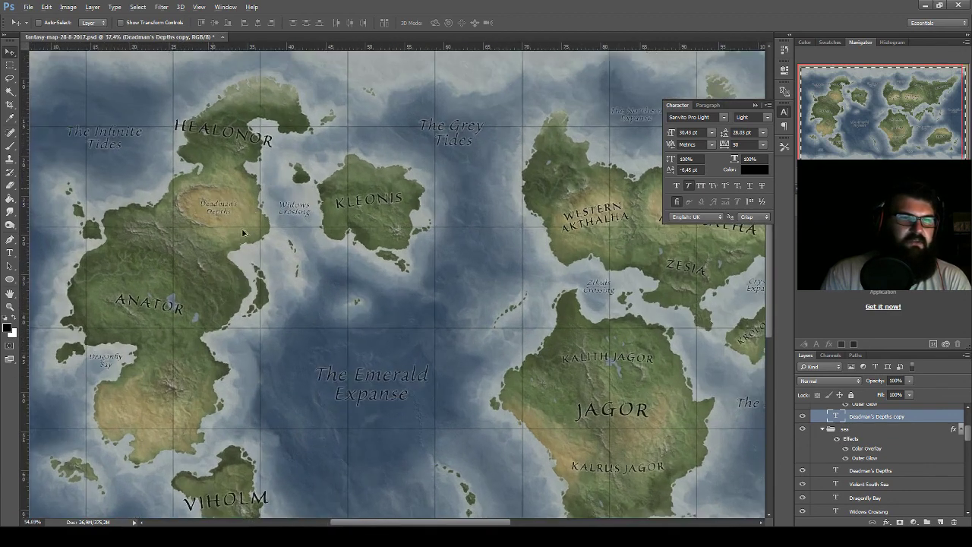
scroll(251, 228, "up", 2)
scroll(266, 258, "up", 2)
scroll(270, 264, "up", 2)
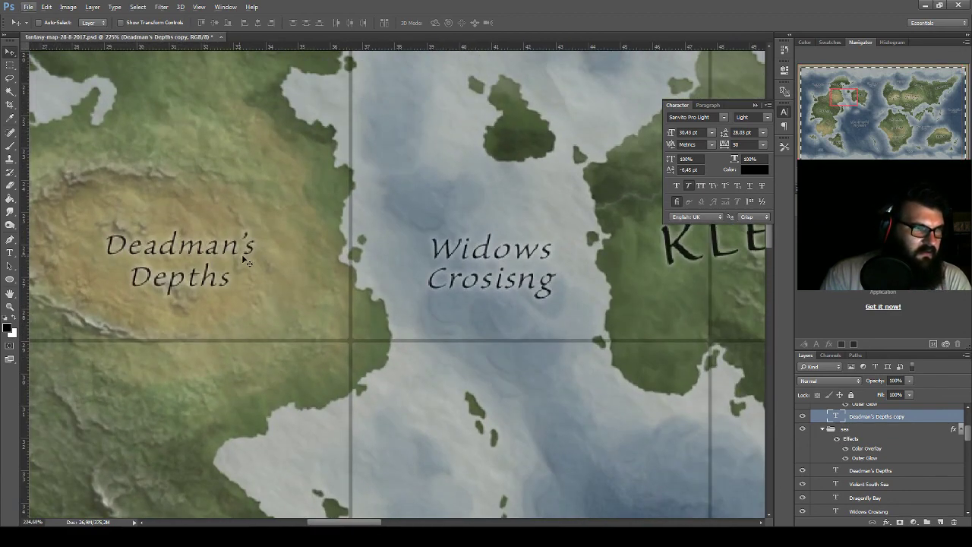
scroll(247, 259, "down", 1)
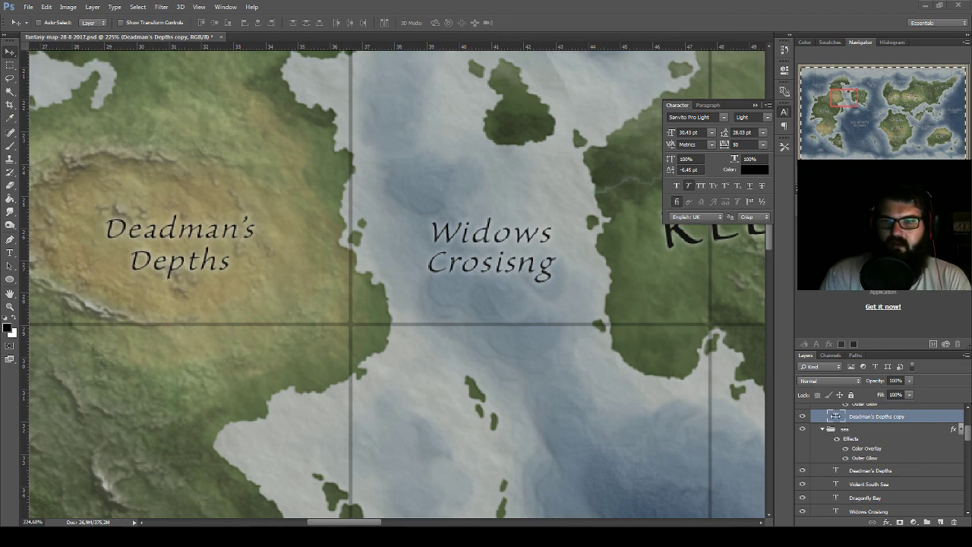
- Set the copied label's font size to 24 pt
double_click(836, 417)
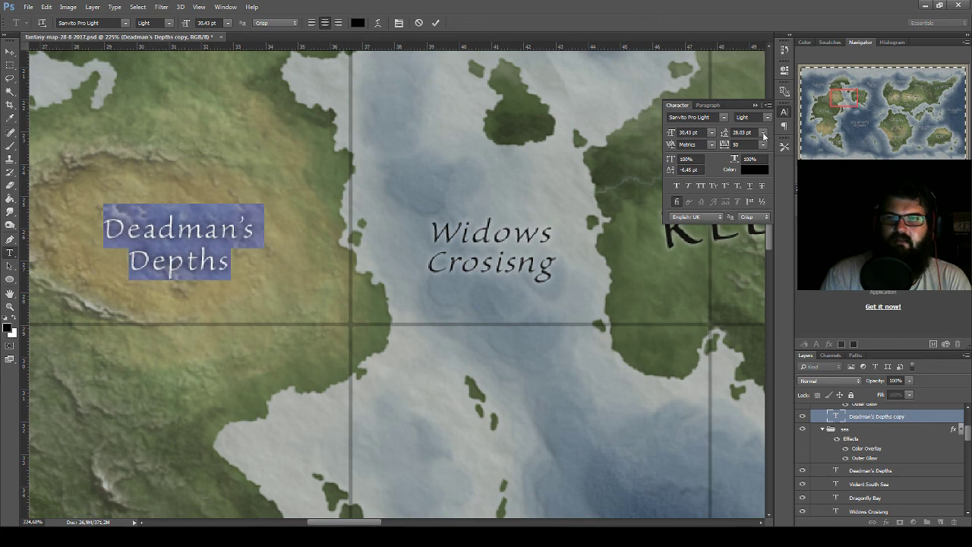
left_click(764, 133)
key("Escape")
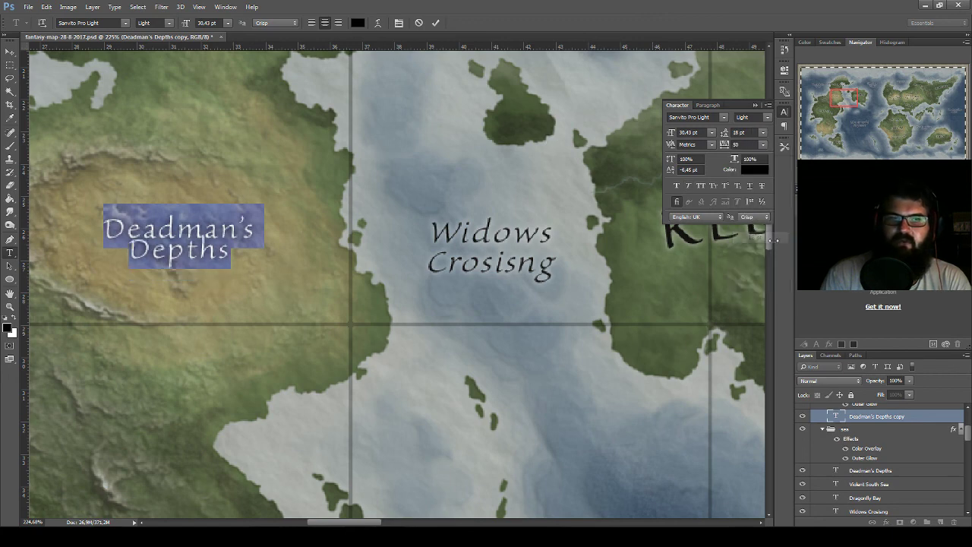
left_click(712, 133)
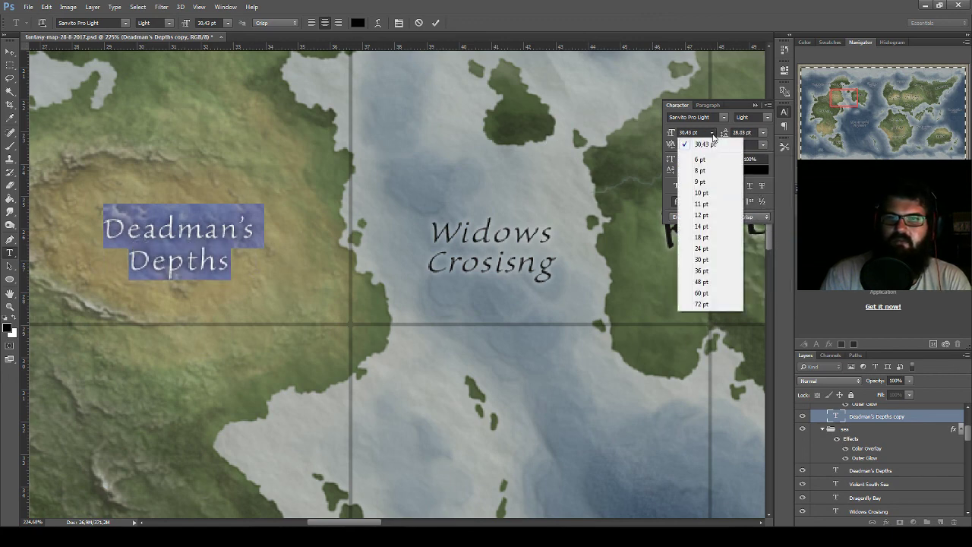
left_click(713, 249)
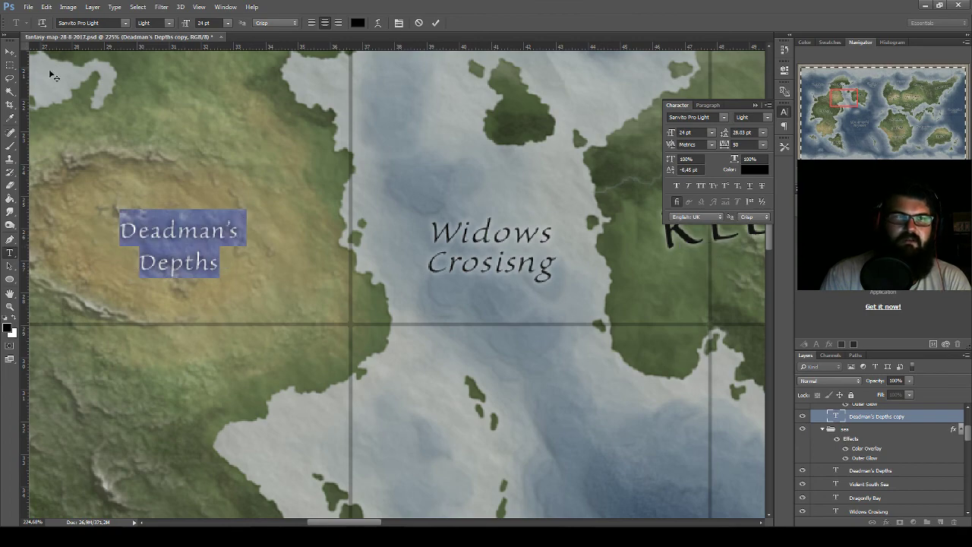
left_click(10, 51)
left_click(754, 105)
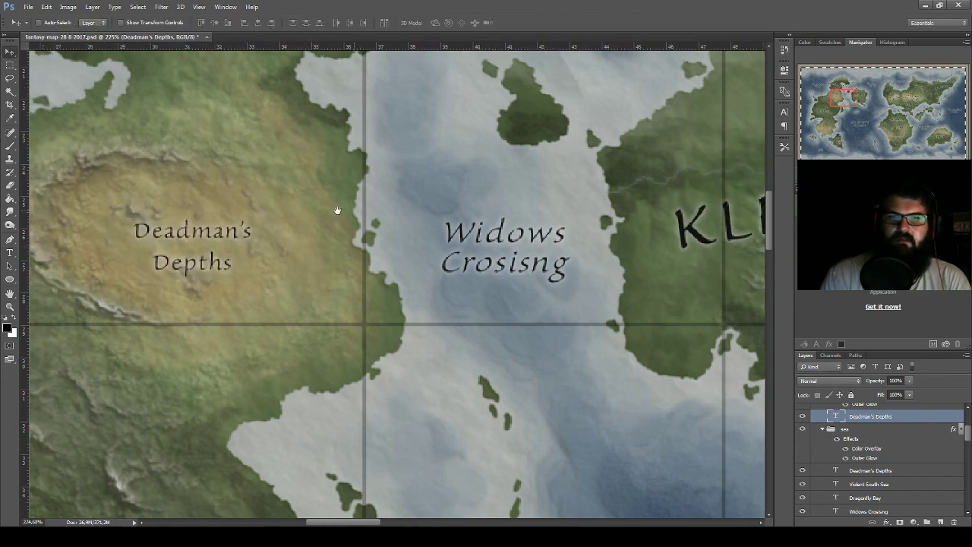
- Zoom out and pan toward Kleonis, then save the map
scroll(336, 215, "left", 3)
key("ctrl+minus")
key("ctrl+minus")
key("ctrl+minus")
mouse_move(464, 245)
left_mouse_down()
mouse_move(139, 205)
mouse_move(407, 229)
left_mouse_up()
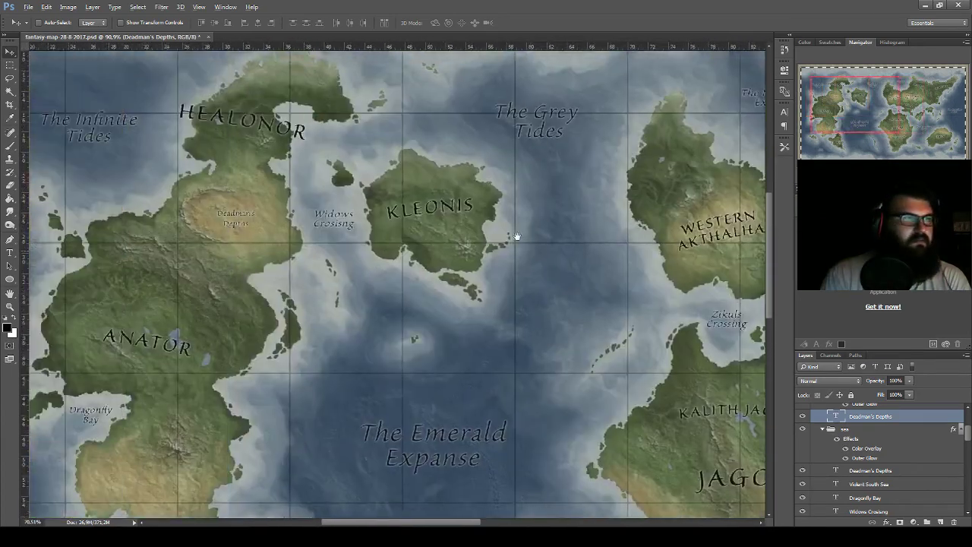
scroll(416, 212, "up", 2)
key("ctrl+s")
scroll(416, 212, "up", 1)
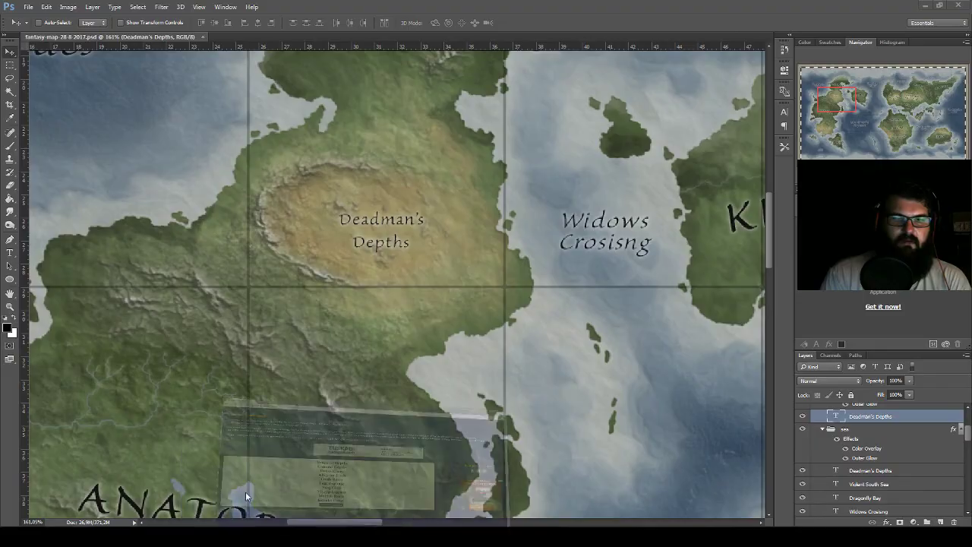
- Return to Fantasy Name Generators and open the Desert/Wastelands generator
left_click(319, 508)
scroll(288, 114, "up", 1)
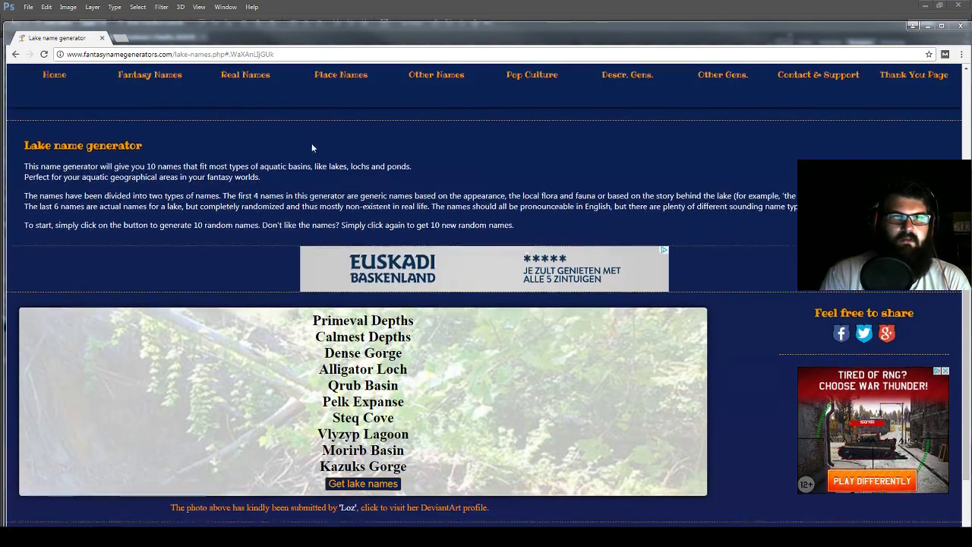
scroll(326, 182, "up", 2)
mouse_move(341, 226)
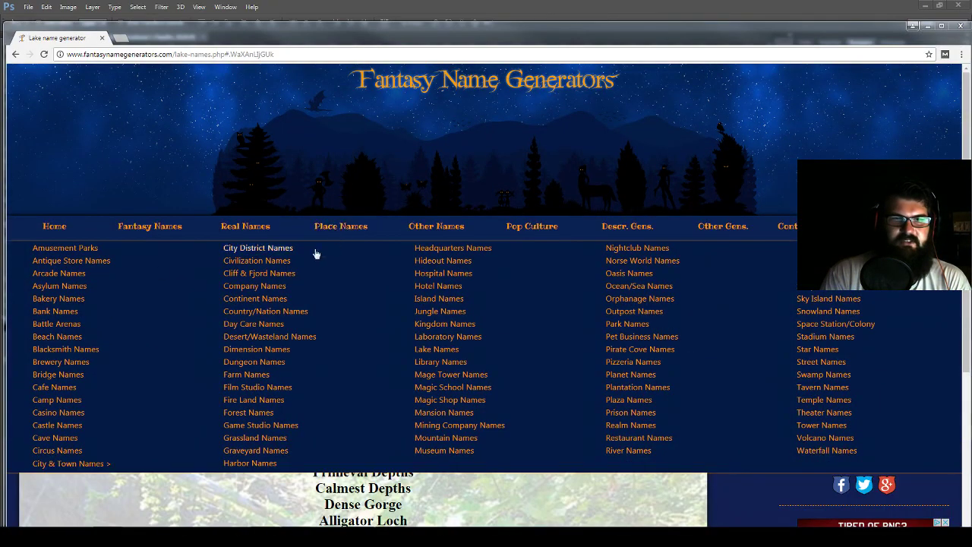
left_click(272, 338)
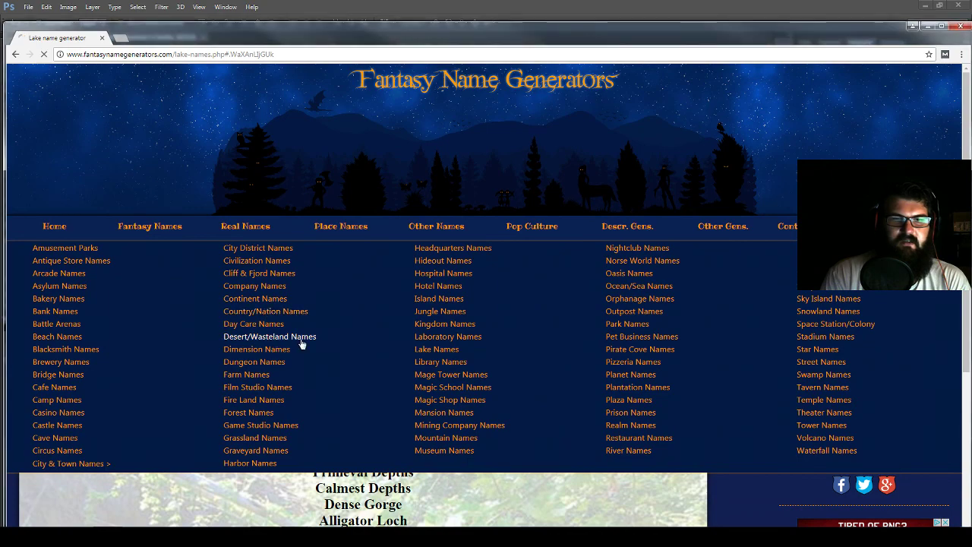
scroll(415, 317, "down", 1)
scroll(416, 317, "down", 2)
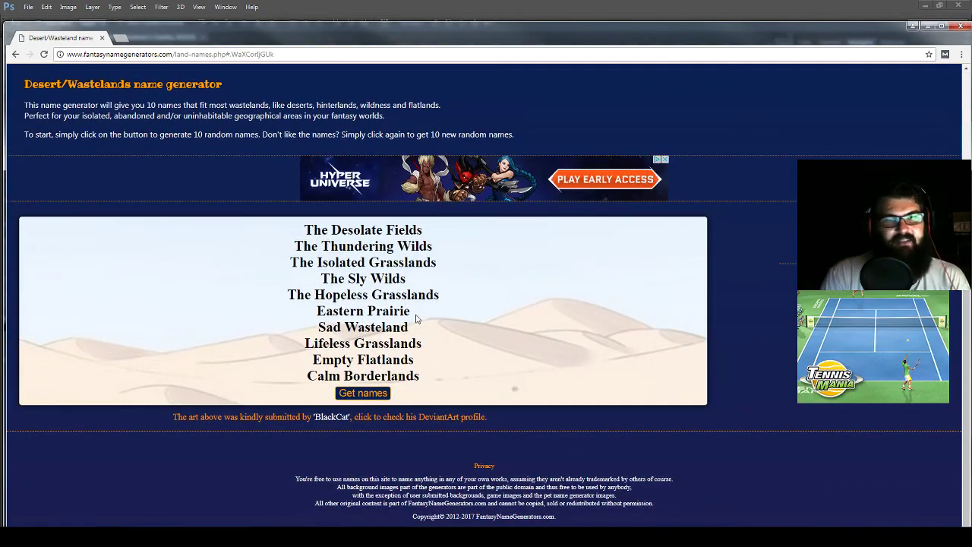
- Reroll desert names until the list runs from The Hopeless Steppes to Yellow Prairie
left_click(369, 397)
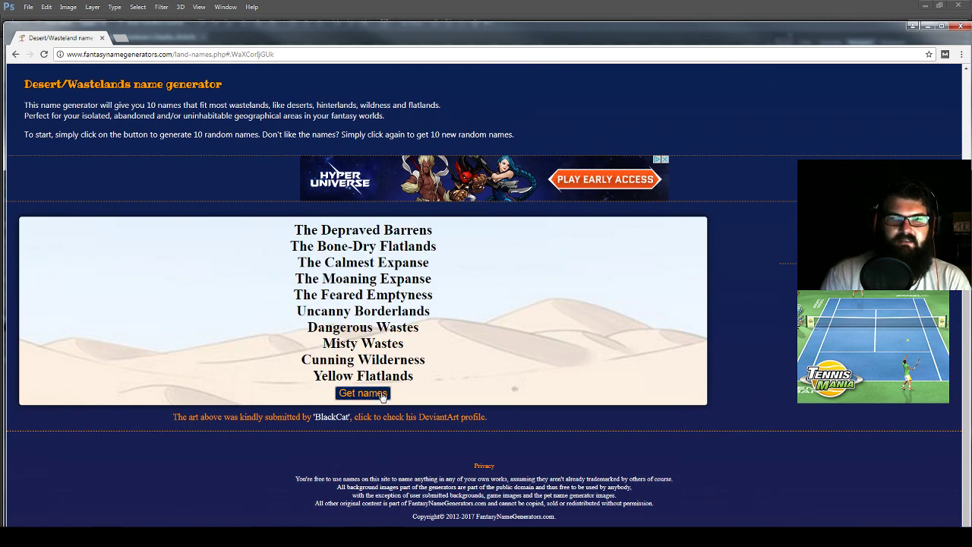
left_click(384, 395)
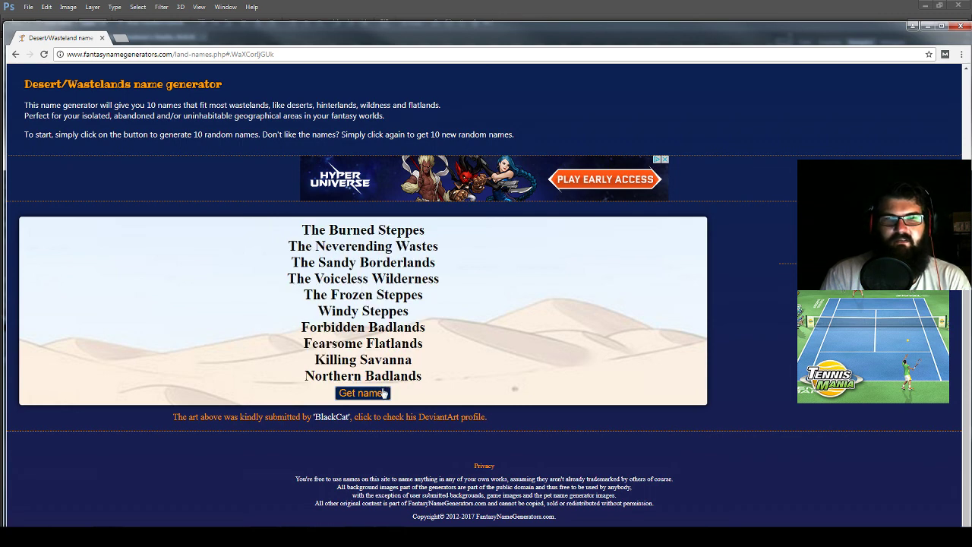
left_click(383, 394)
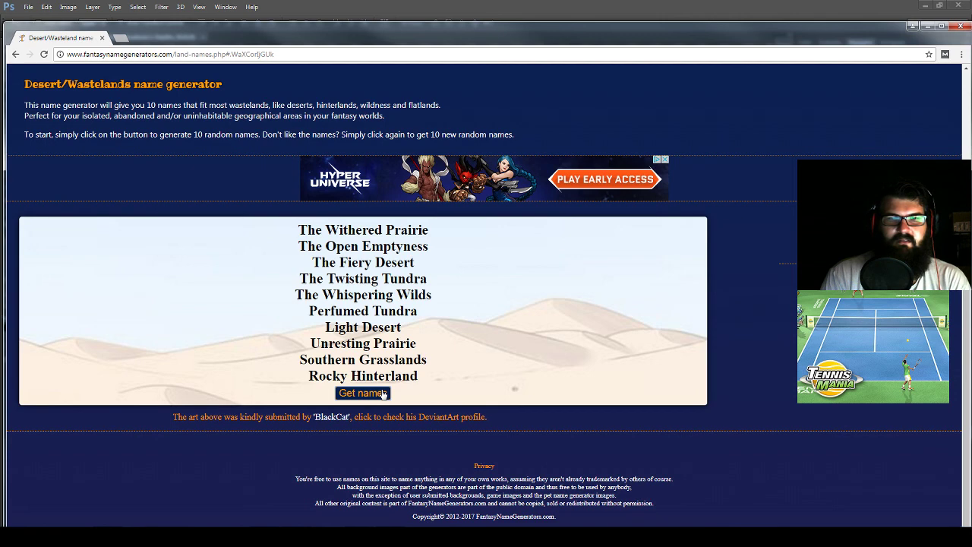
left_click(383, 394)
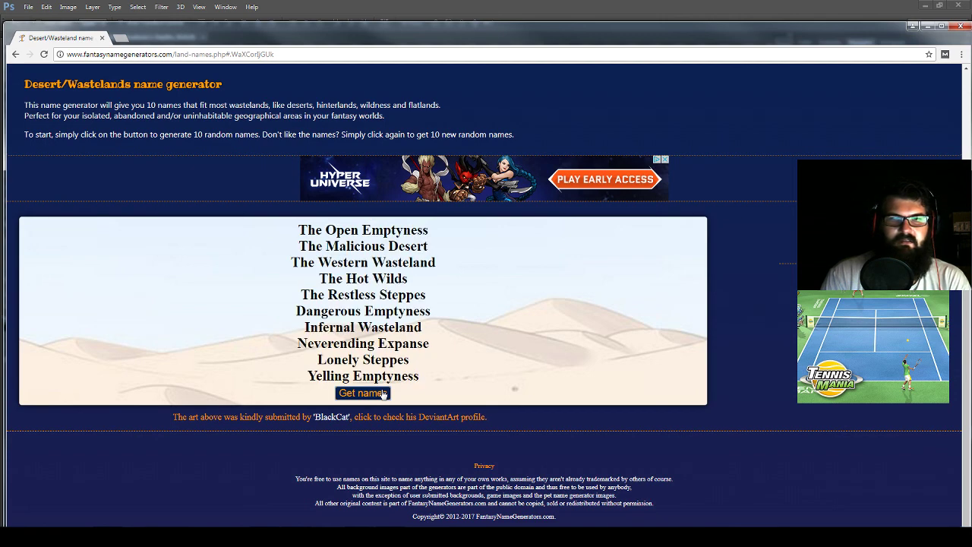
left_click(384, 394)
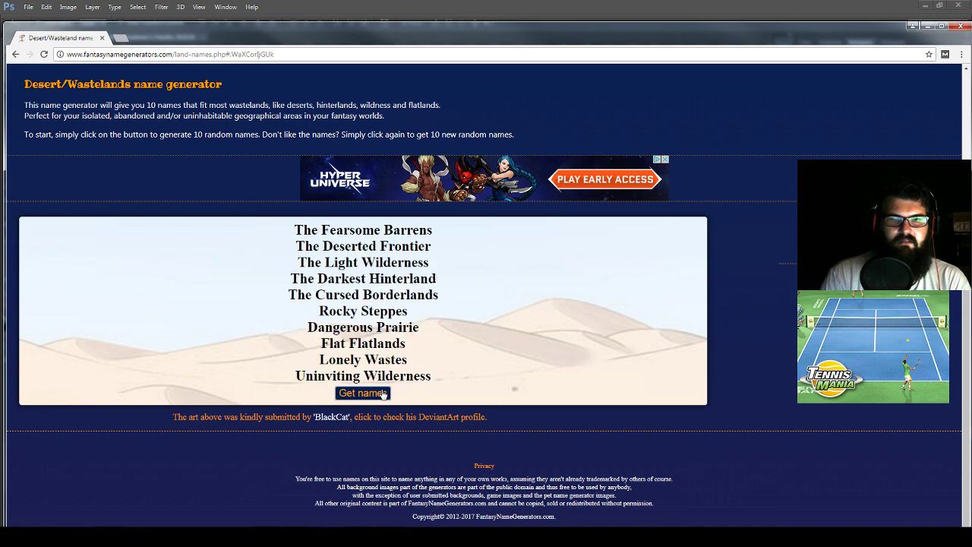
left_click(384, 394)
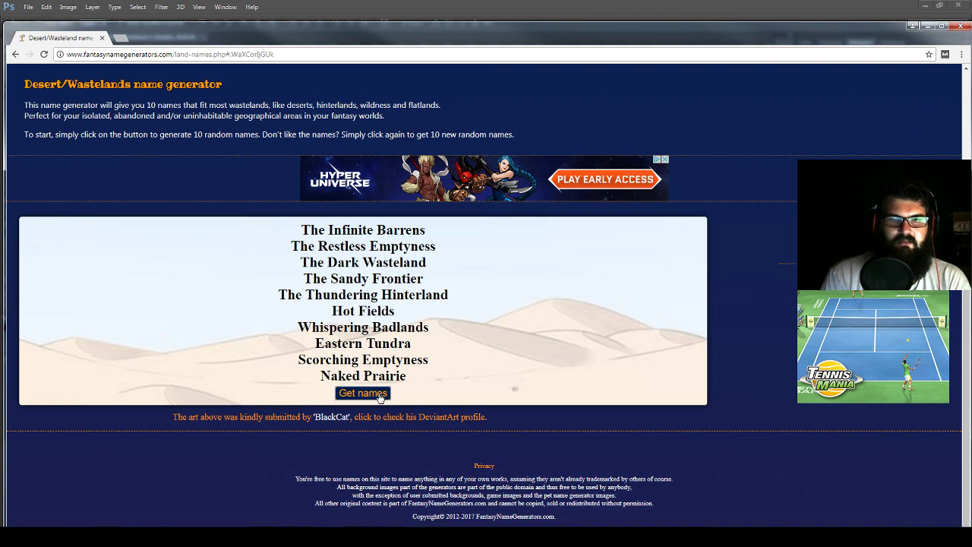
left_click(380, 392)
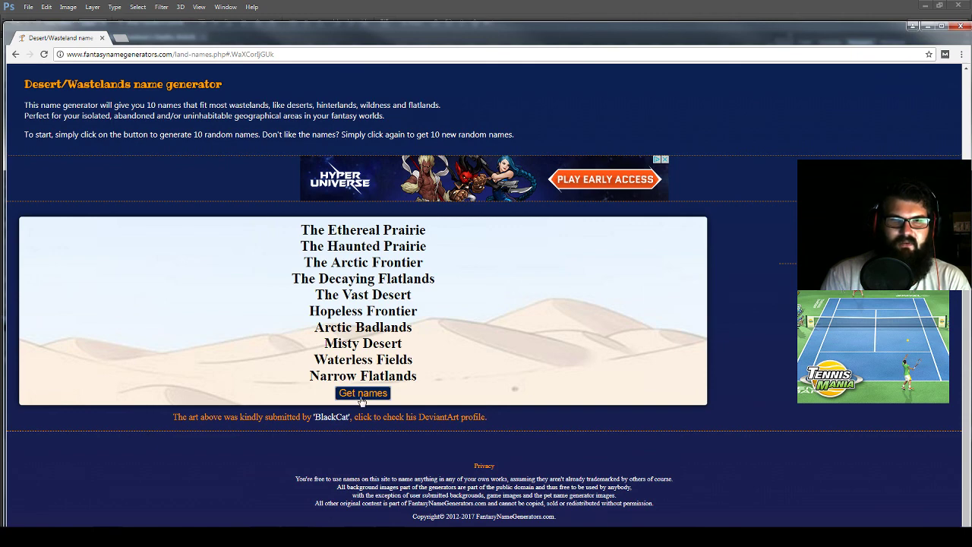
left_click(362, 396)
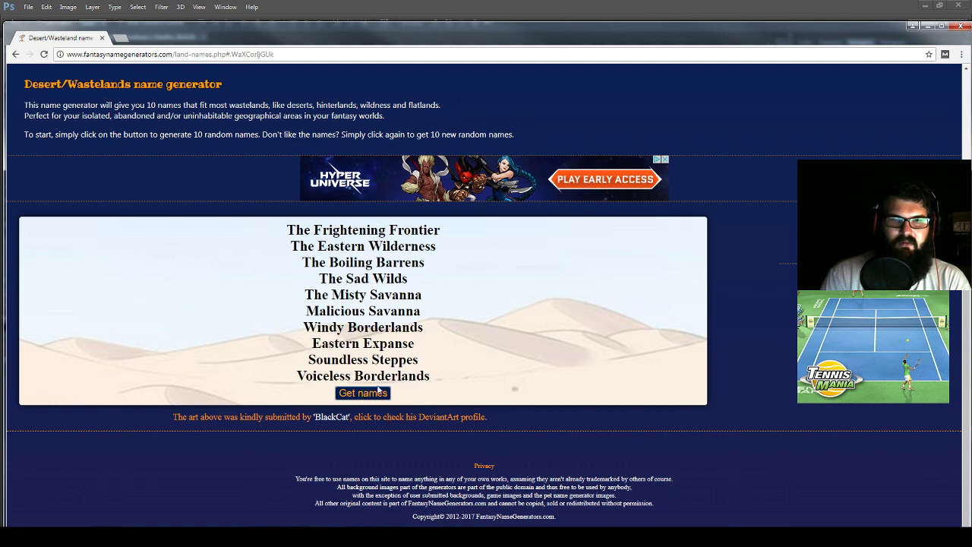
left_click(367, 398)
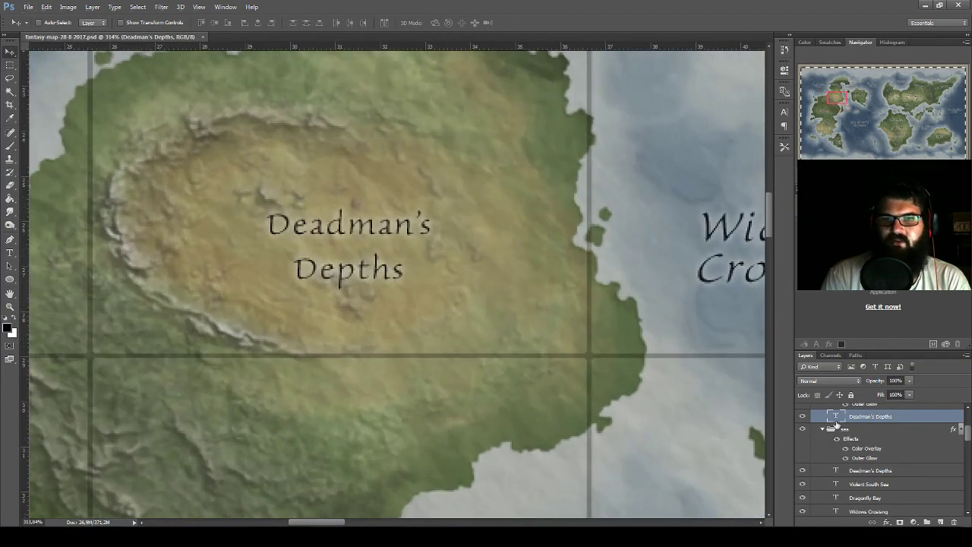
- Retype the desert label as 'Waste of Whispers' and warp it into an Arc of about +13
double_click(836, 423)
left_click(886, 132)
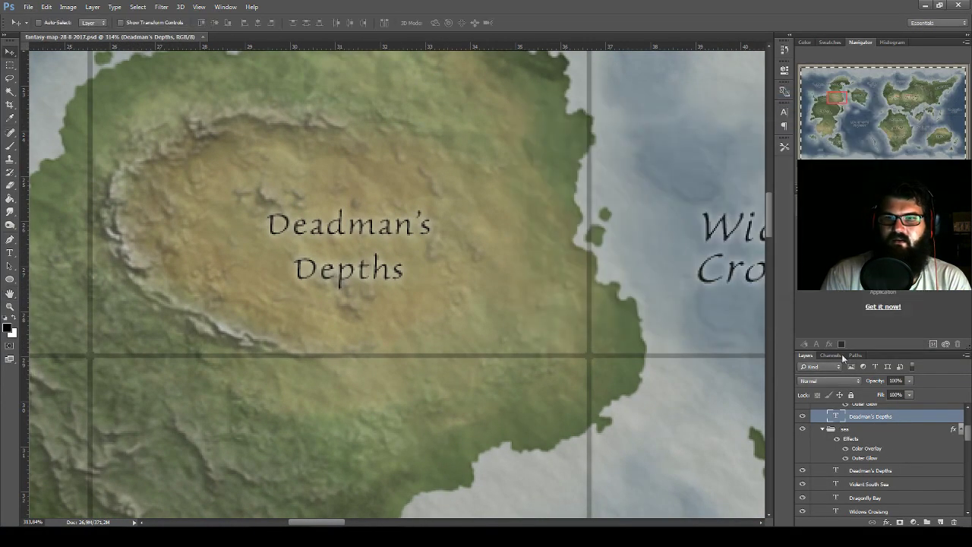
double_click(836, 417)
type("W")
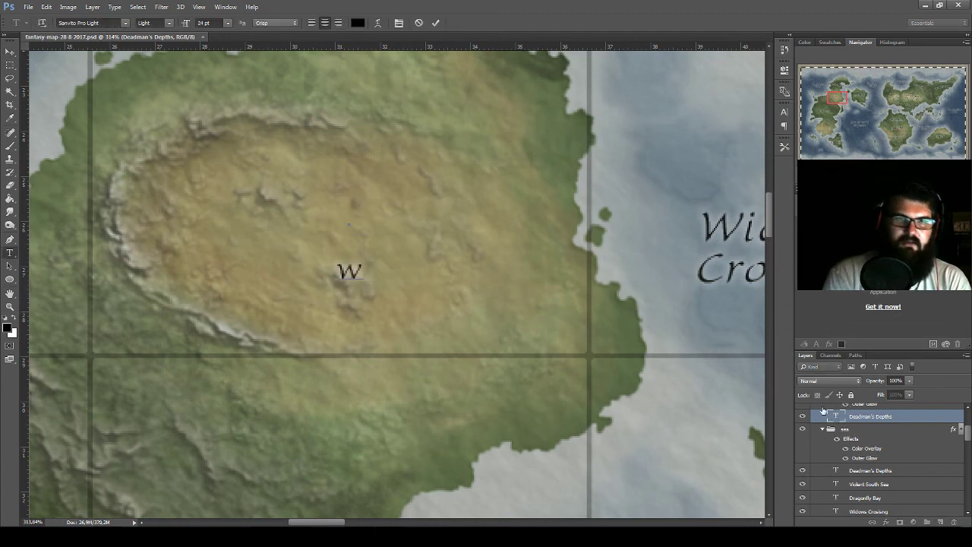
type("aste")
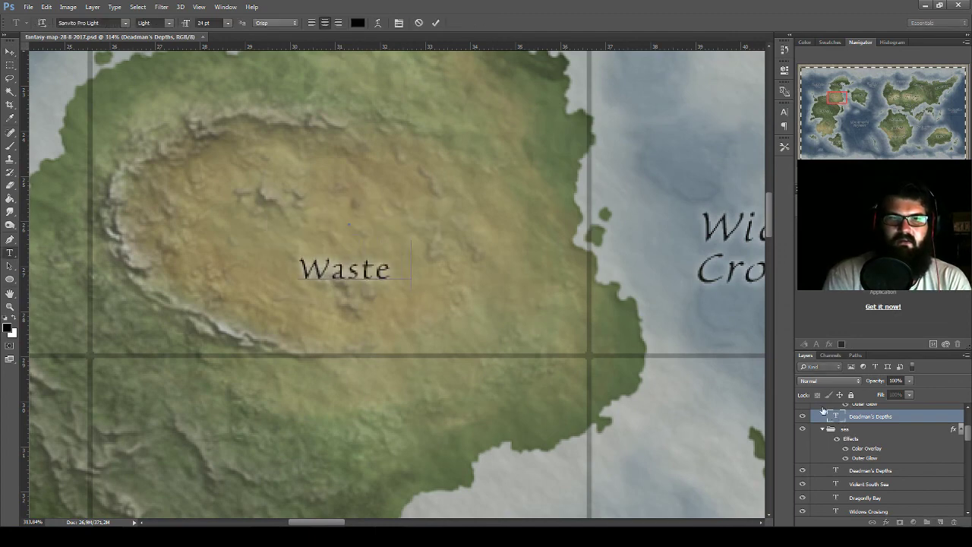
type(" of Whispers")
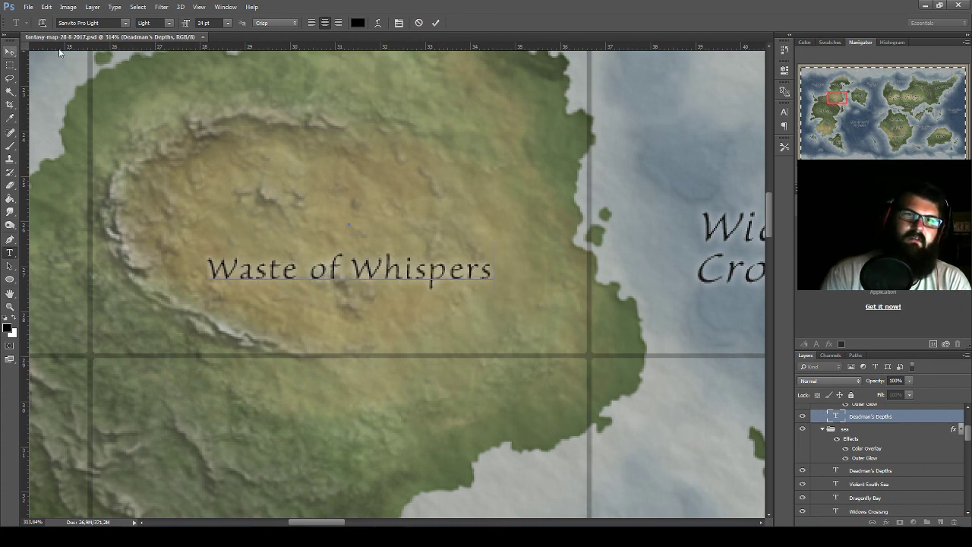
key("ctrl+a")
left_click(378, 23)
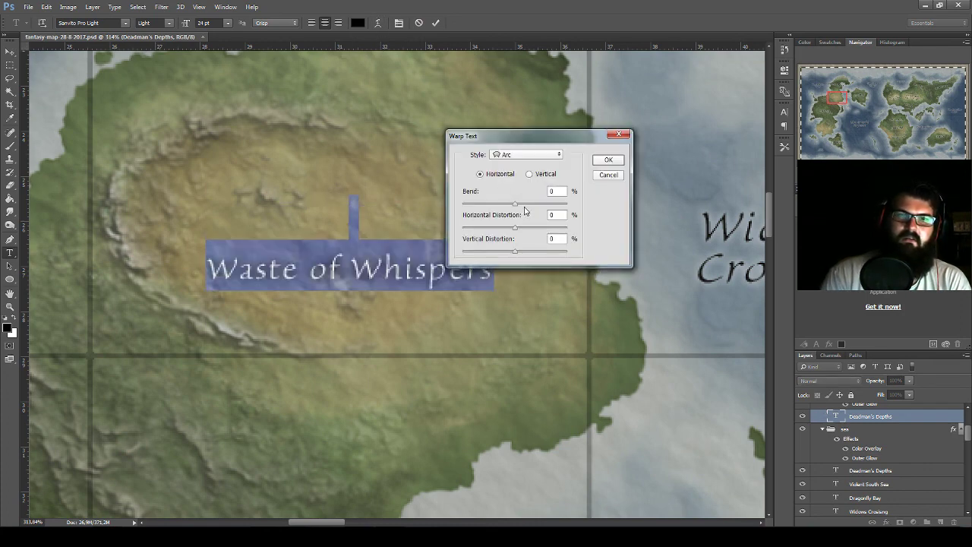
left_click_drag(515, 203, 521, 205)
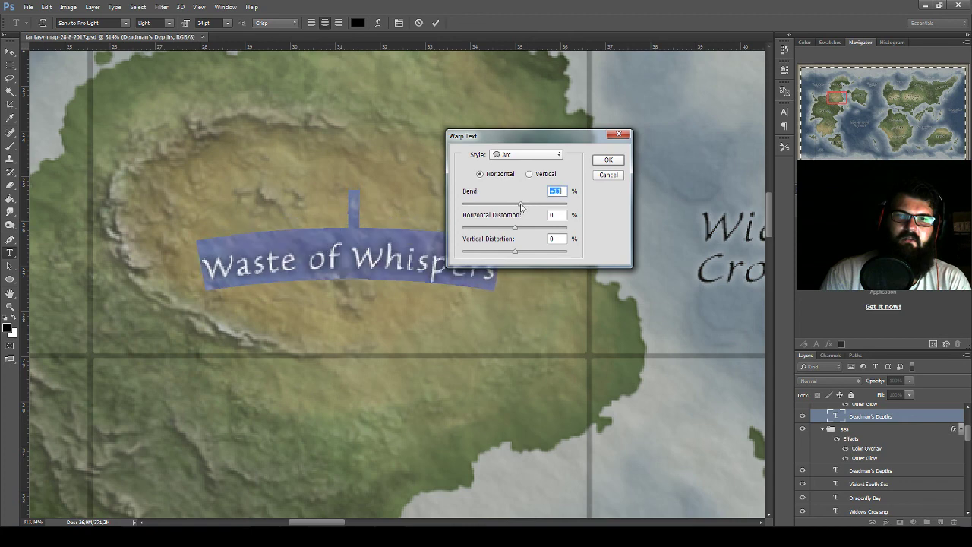
left_click(607, 159)
left_click(10, 52)
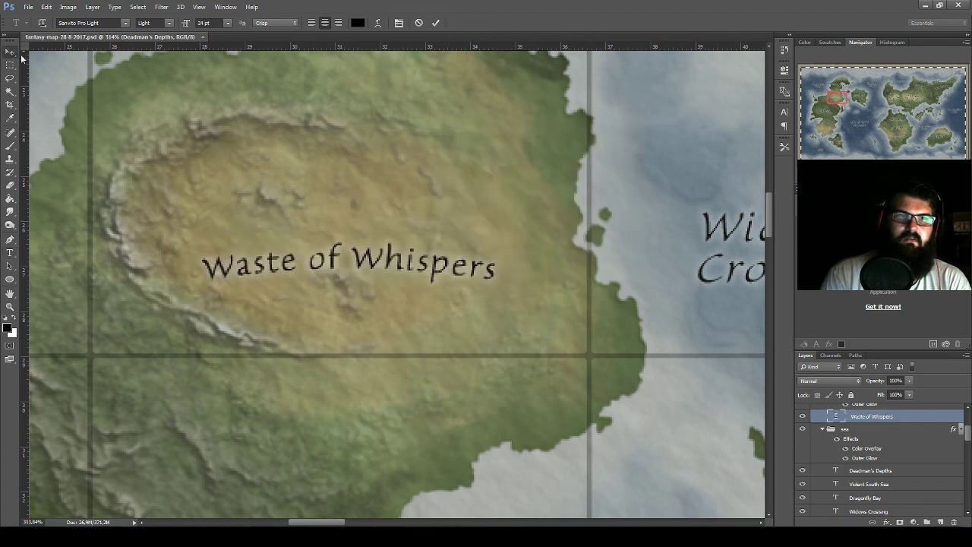
- Tilt the Waste of Whispers label about 5° clockwise and fine-tune its position
left_click_drag(326, 239, 323, 215)
key("ctrl+t")
left_click_drag(543, 192, 522, 215)
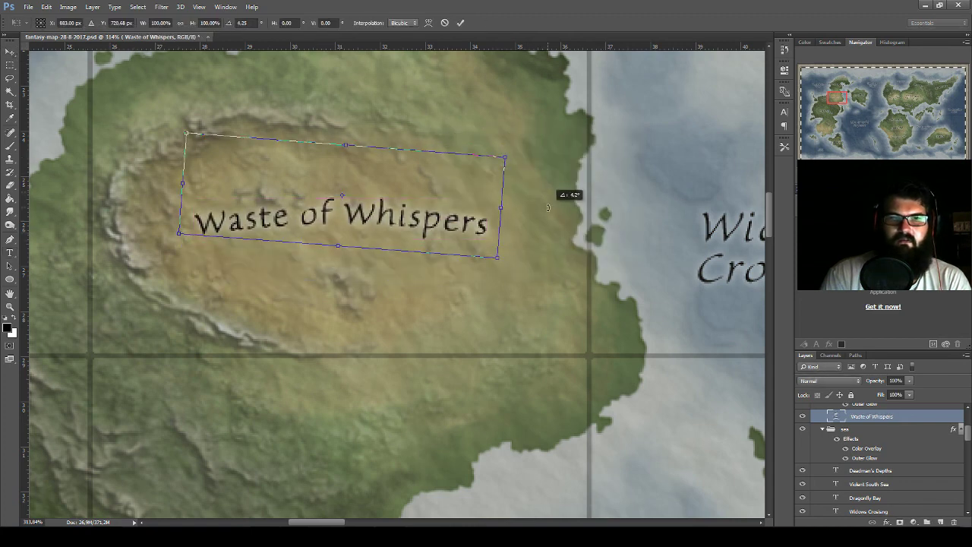
left_click_drag(454, 213, 457, 231)
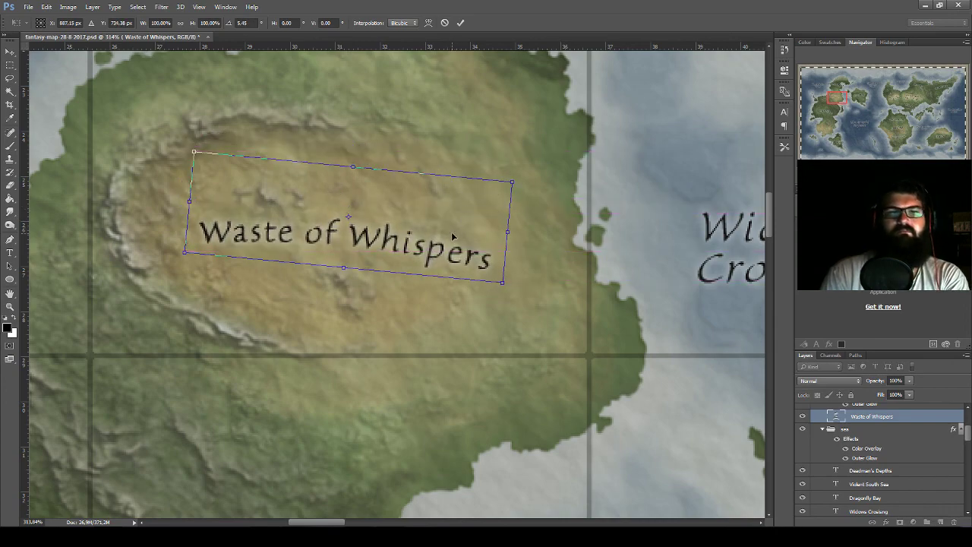
key("Return")
- Place a copy of the label on Anator's southern desert and save the map
scroll(487, 154, "down", 1)
scroll(488, 155, "down", 4)
scroll(478, 158, "down", 2)
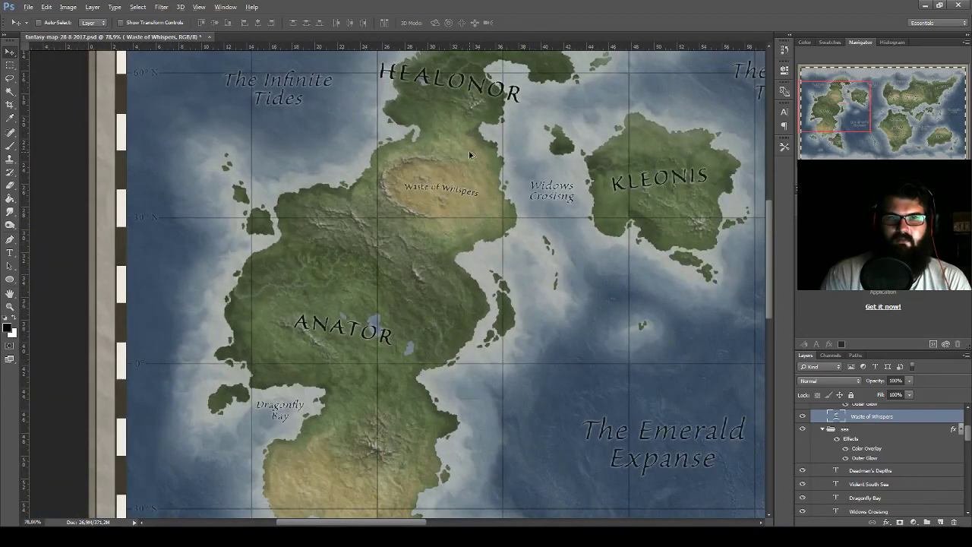
scroll(463, 161, "down", 1)
scroll(458, 164, "down", 1)
scroll(460, 160, "down", 1)
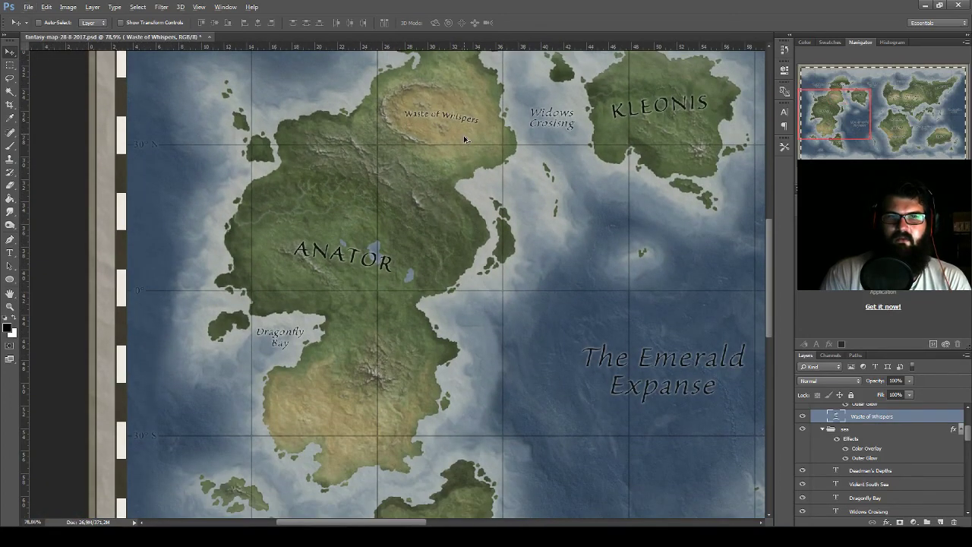
left_click_drag(465, 139, 371, 427)
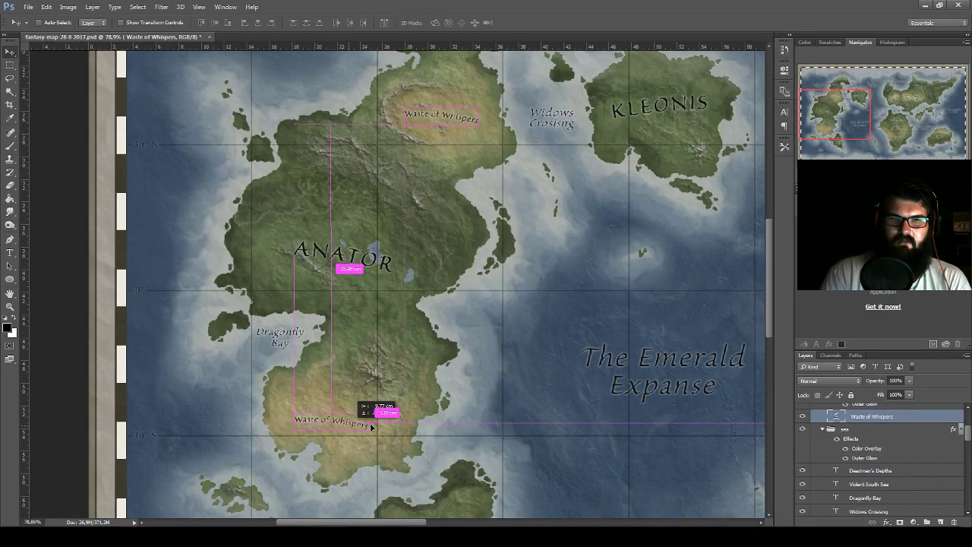
scroll(371, 427, "down", 3)
scroll(357, 380, "down", 3)
scroll(324, 314, "up", 5)
key("ctrl+s")
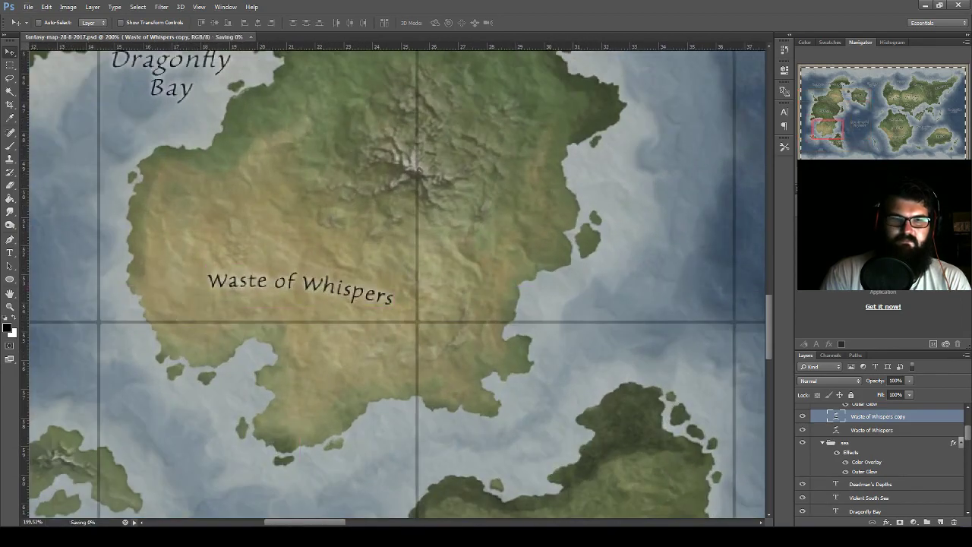
- Reroll desert names in the browser until the list starts with The Violent Badlands
left_click(343, 496)
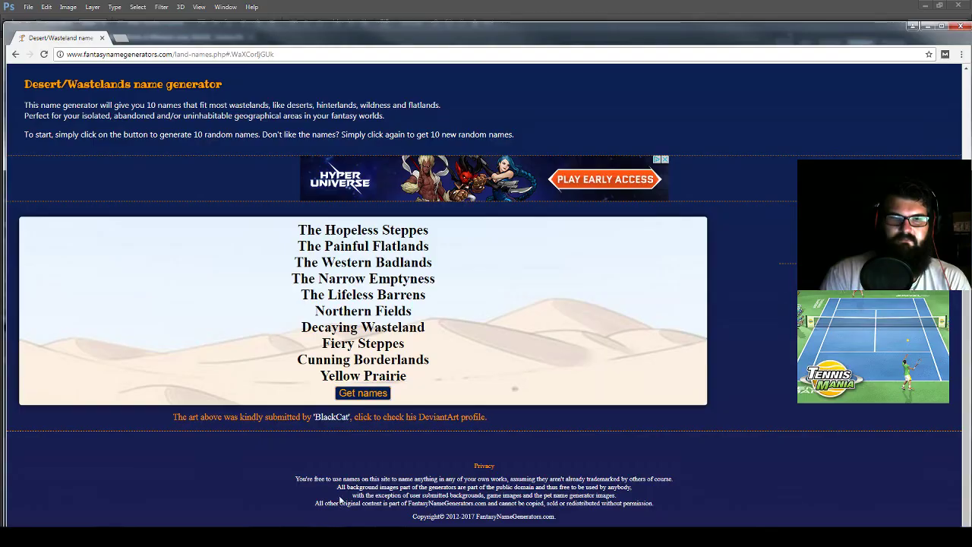
left_click(368, 394)
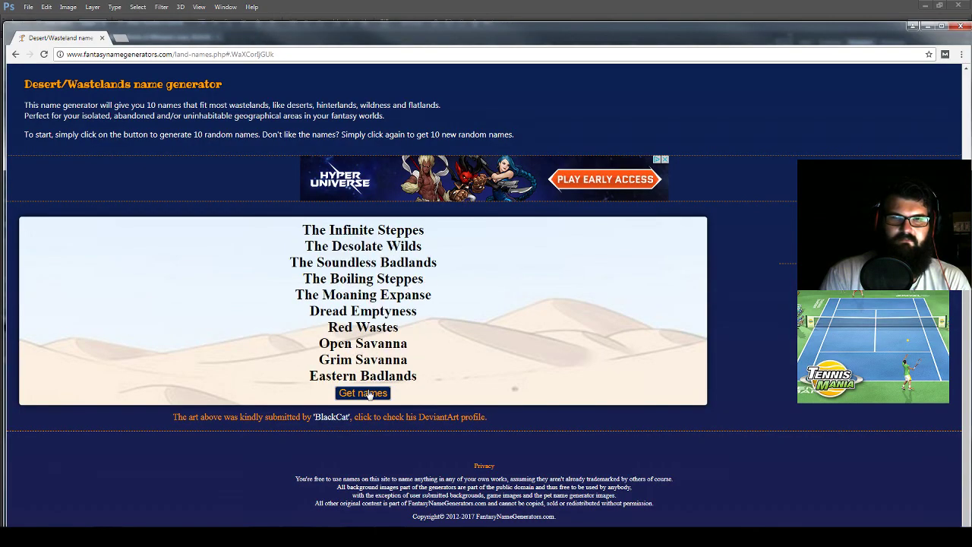
left_click(369, 394)
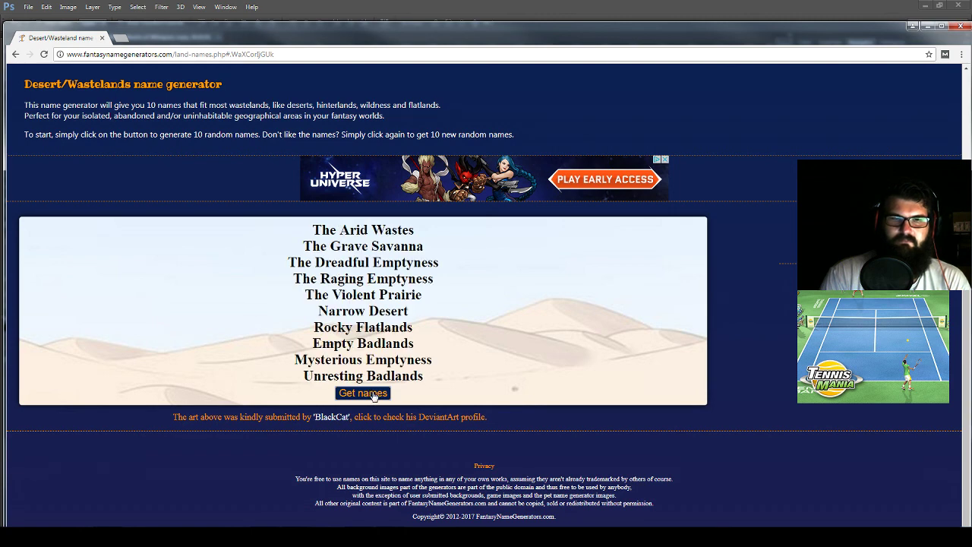
left_click(374, 394)
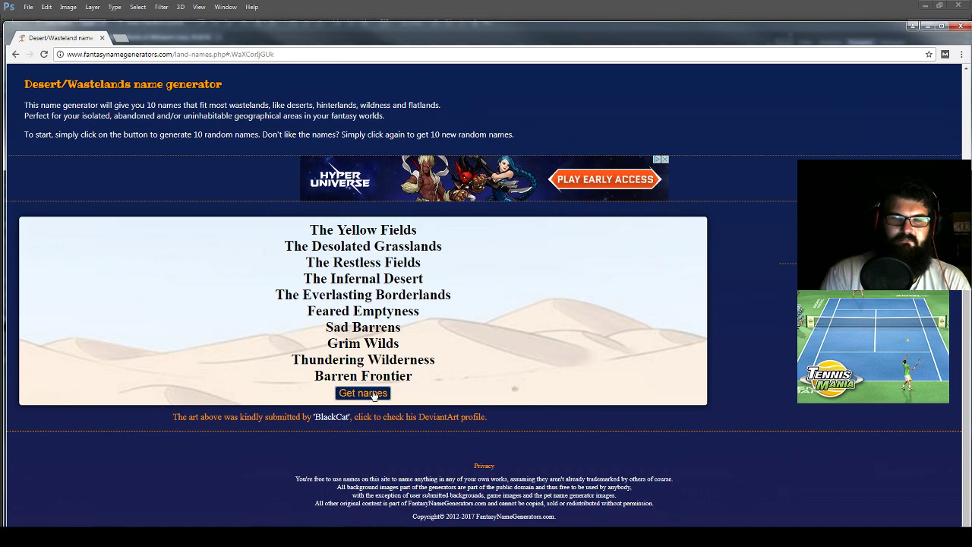
left_click(374, 395)
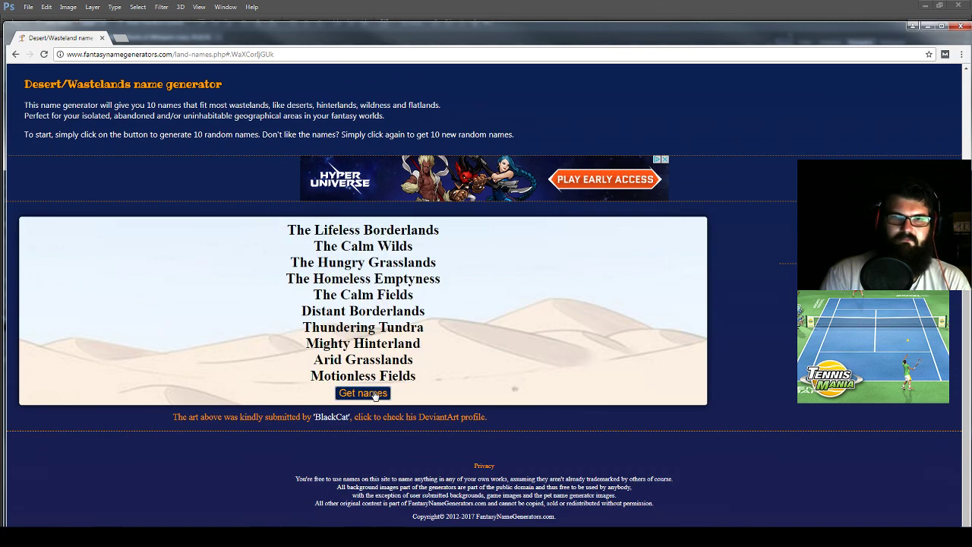
left_click(374, 395)
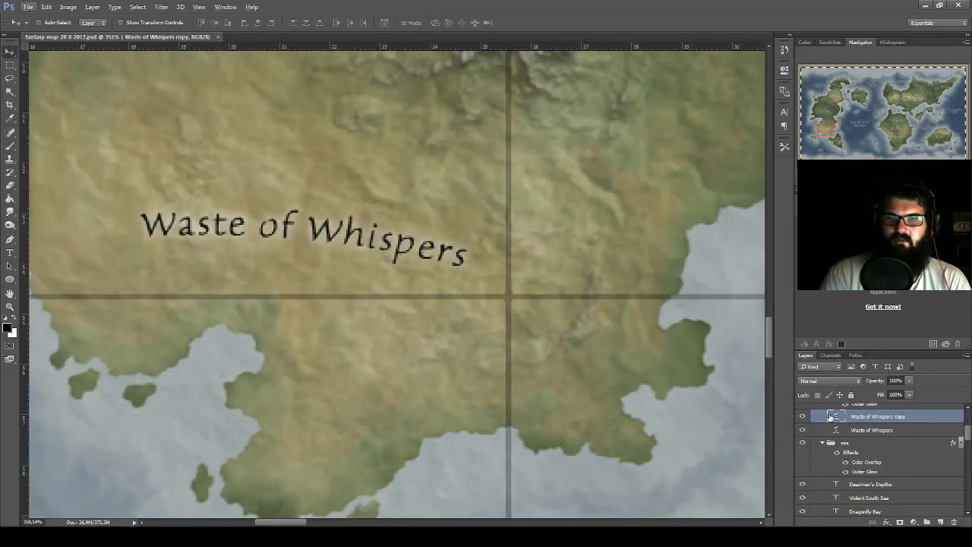
- Retype the southern desert copy as 'Soundless Barrens' and tilt it about 7.7° clockwise
double_click(831, 416)
type("Soundl")
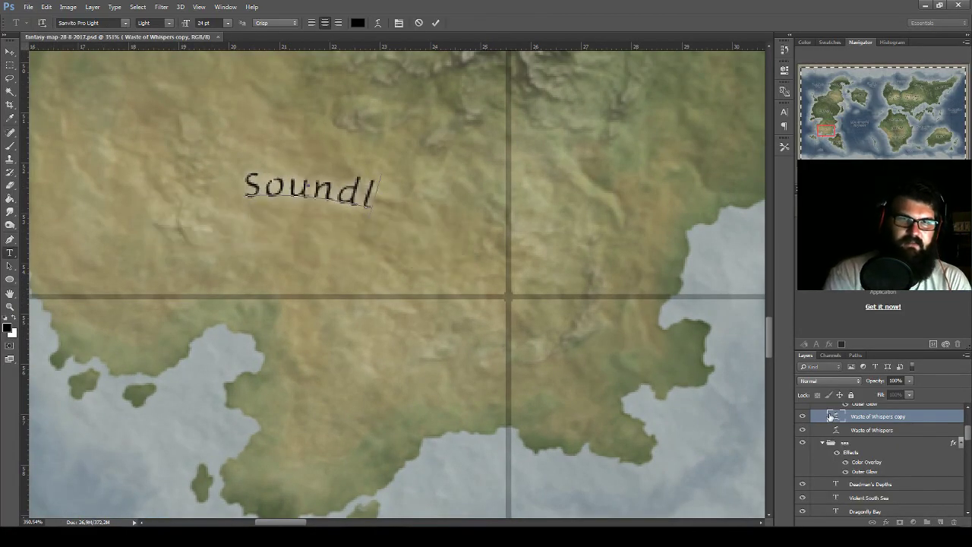
type("ess Barrens")
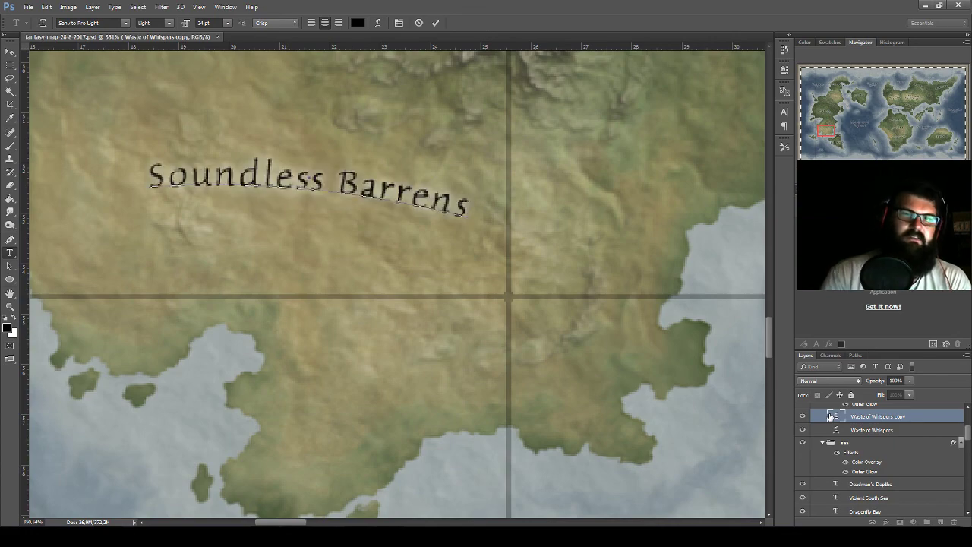
left_click(10, 52)
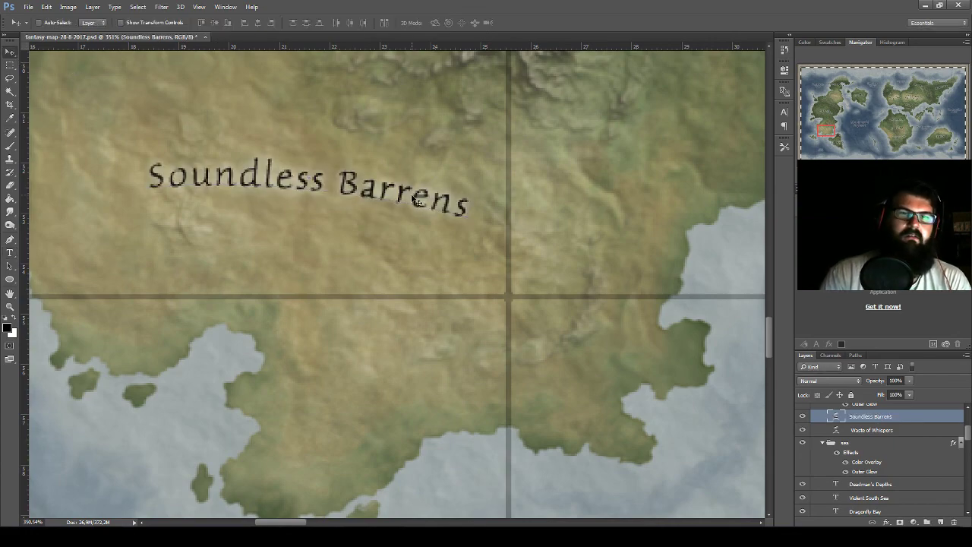
left_click_drag(417, 201, 419, 214)
scroll(489, 248, "down", 5)
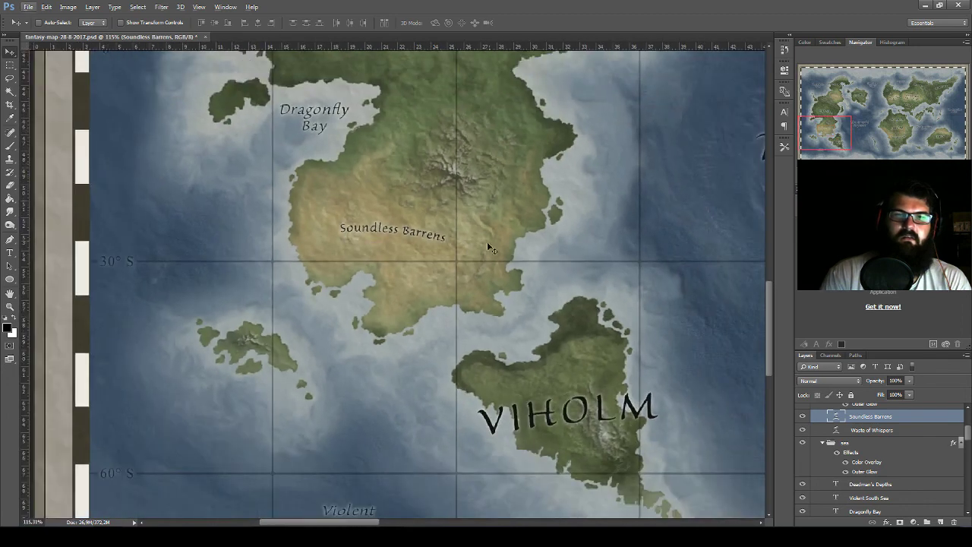
key("ctrl+t")
left_click_drag(489, 248, 422, 244)
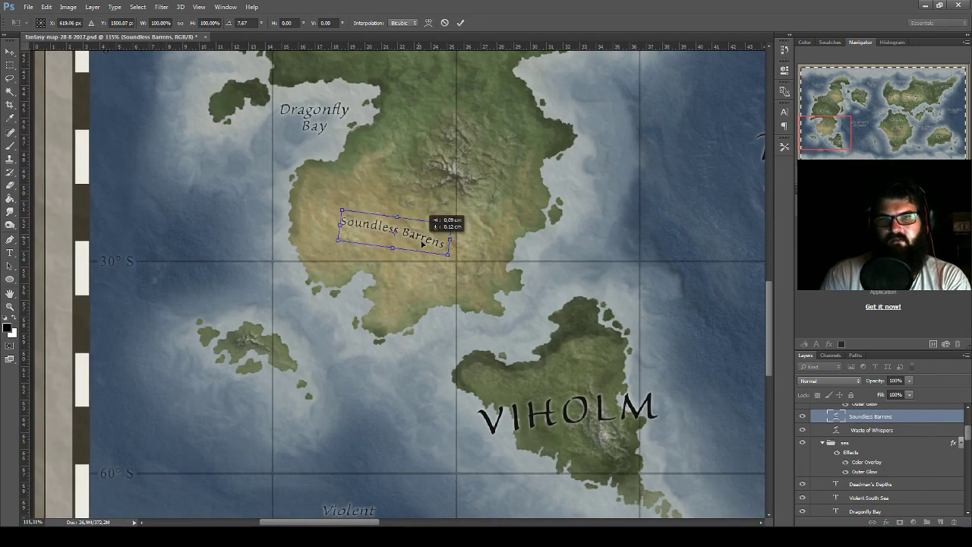
key("Return")
- Pan to the eastern continents, save, and duplicate Soundless Barrens onto Western Akthalha
scroll(486, 240, "down", 2)
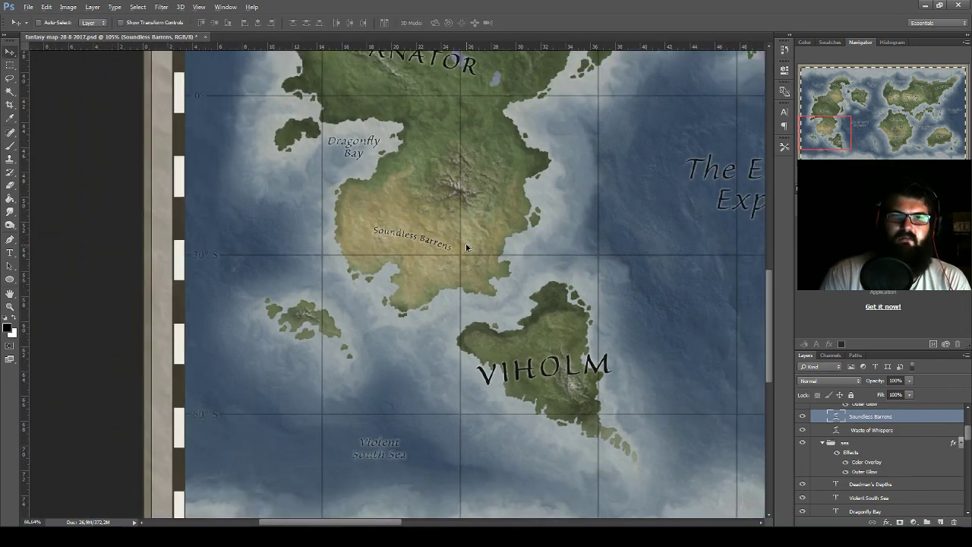
scroll(467, 247, "down", 2)
scroll(505, 234, "down", 1)
scroll(552, 227, "down", 2)
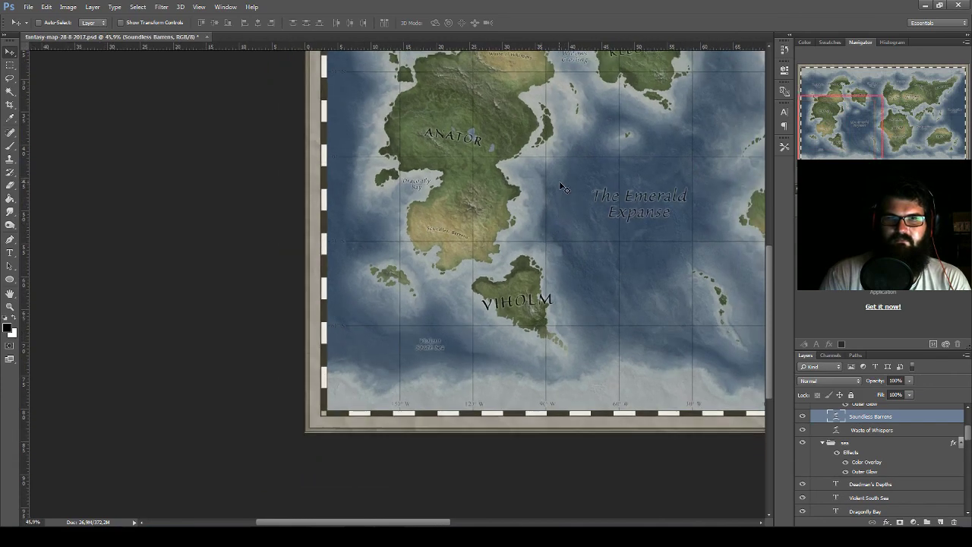
mouse_move(562, 186)
left_mouse_down()
mouse_move(326, 364)
mouse_move(308, 364)
mouse_move(303, 301)
left_mouse_up()
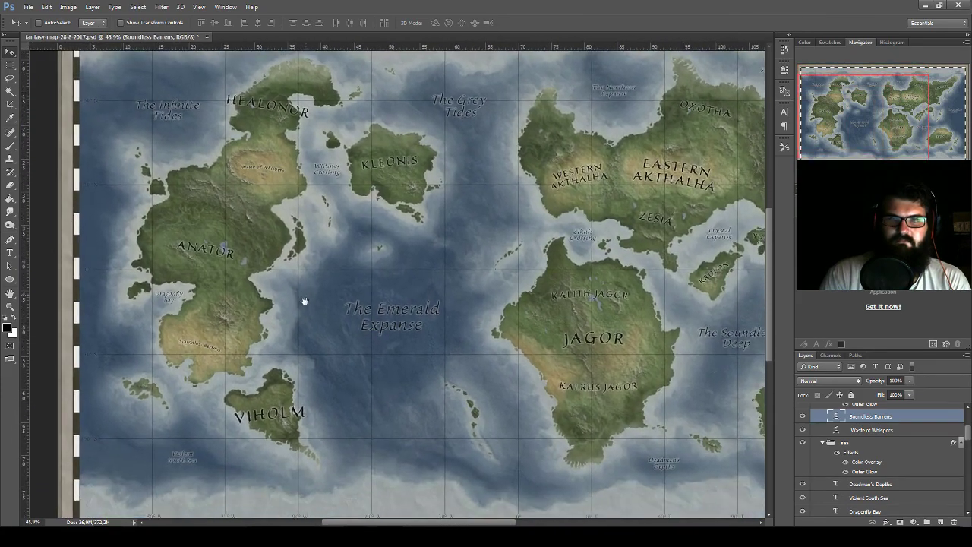
key("ctrl+s")
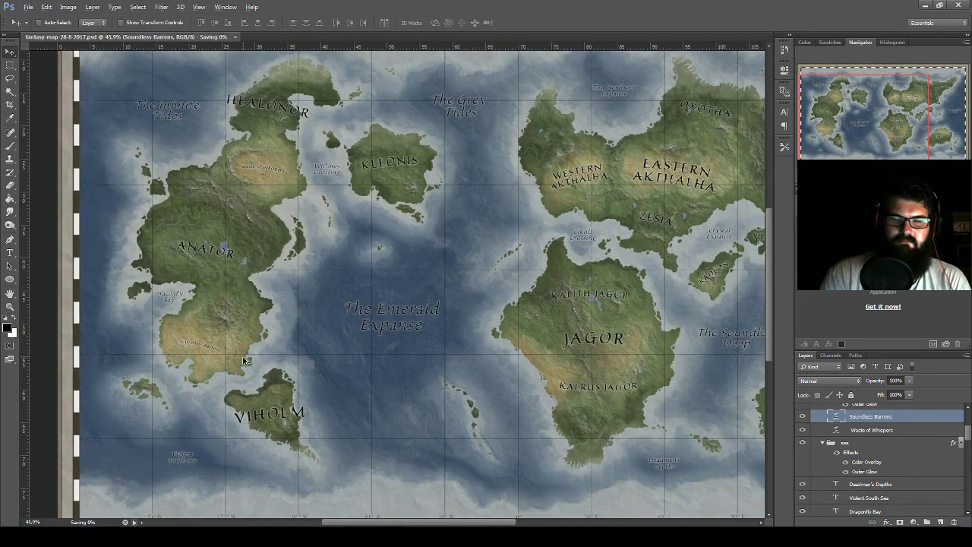
left_click_drag(224, 359, 602, 165)
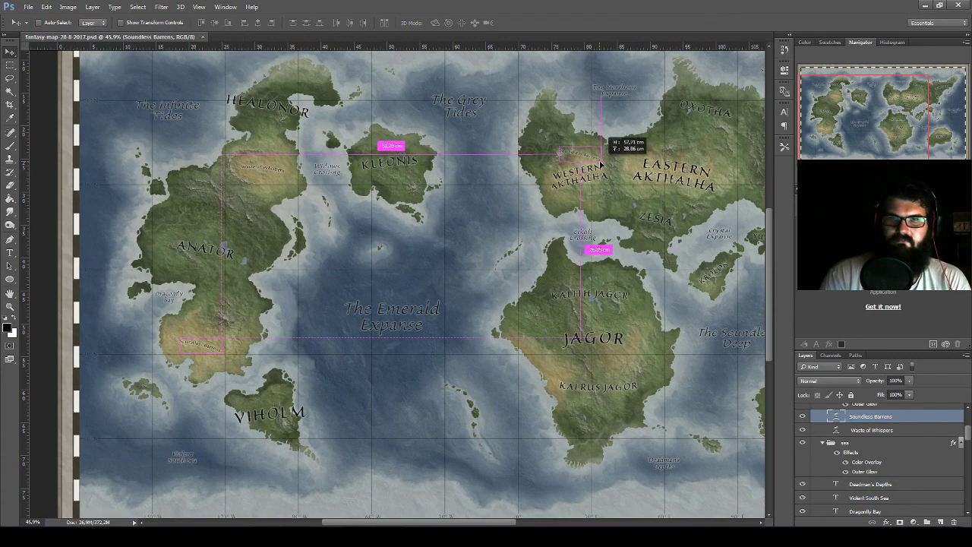
- Retype the duplicated label as a two-line 'Akthalhan Desert'
scroll(630, 141, "up", 3)
scroll(630, 142, "up", 4)
scroll(630, 141, "up", 3)
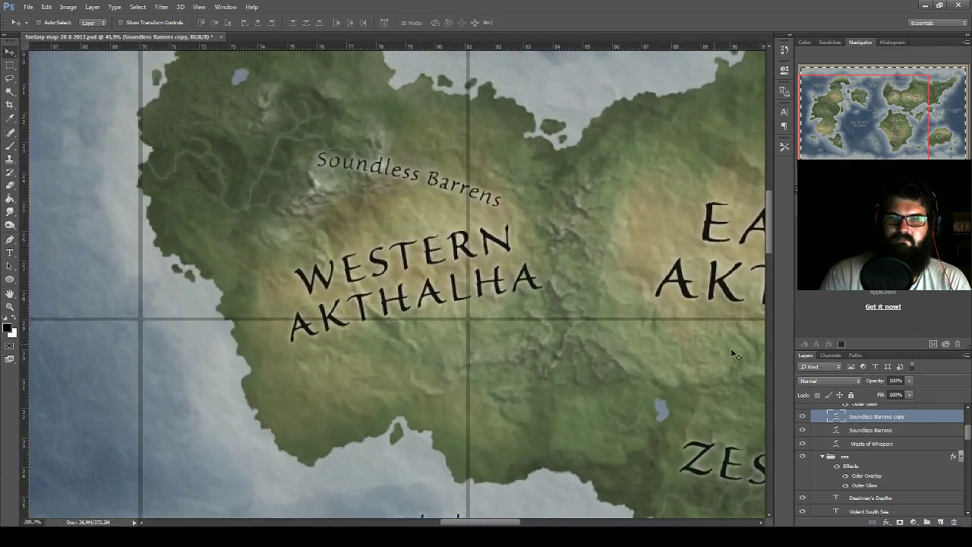
double_click(839, 417)
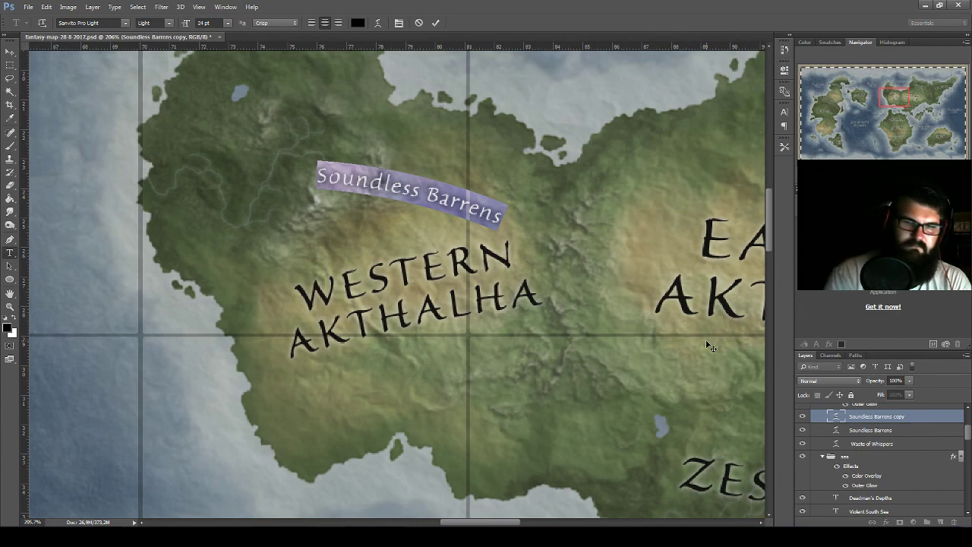
type("Akthala")
key("BackSpace")
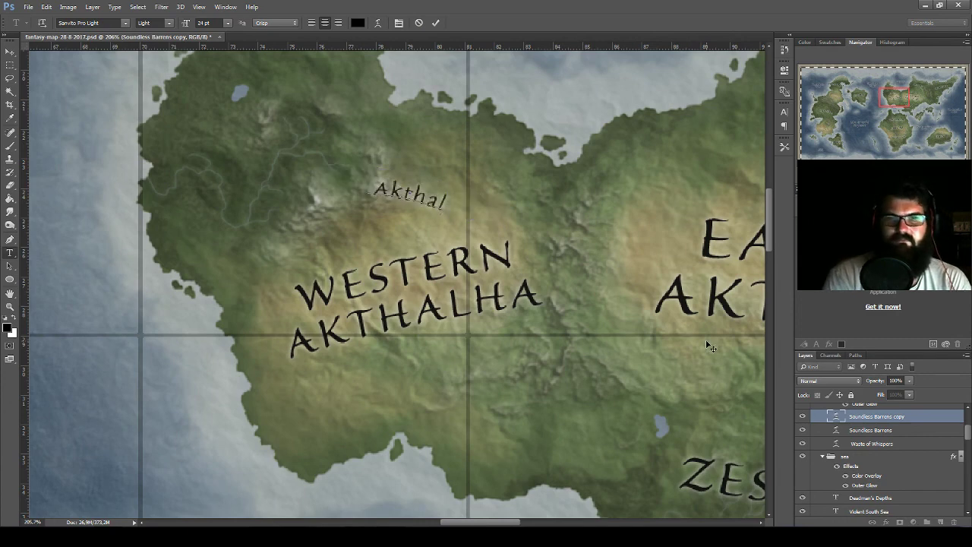
type("han")
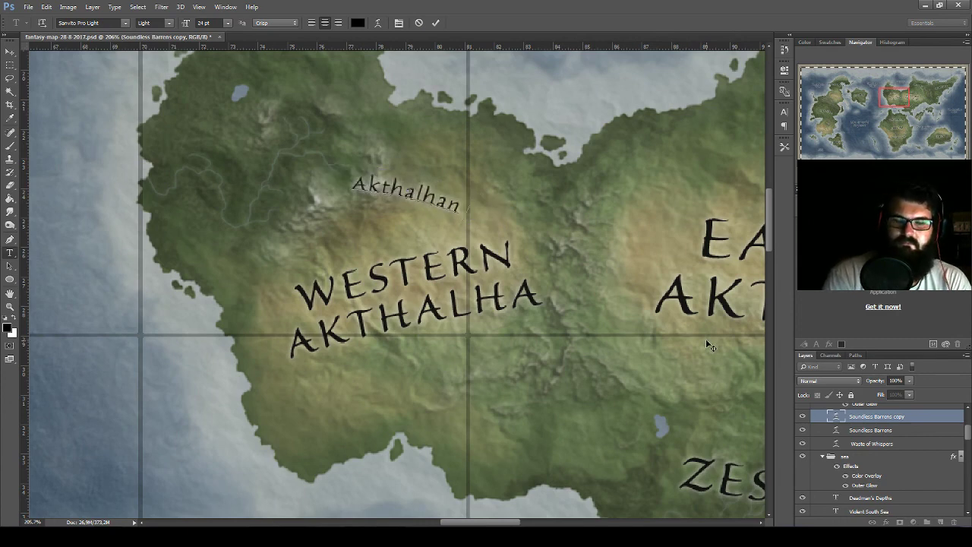
key("BackSpace")
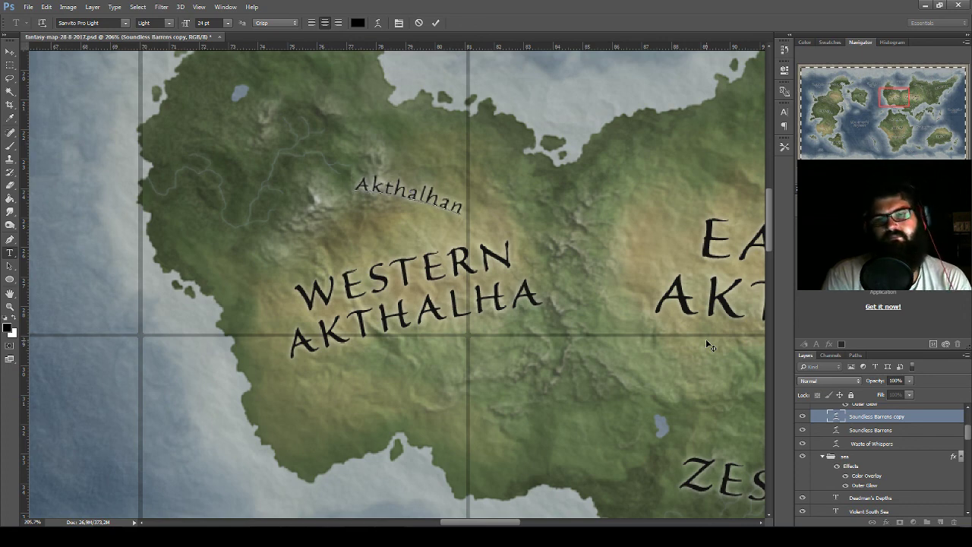
key("Return")
type("Waste")
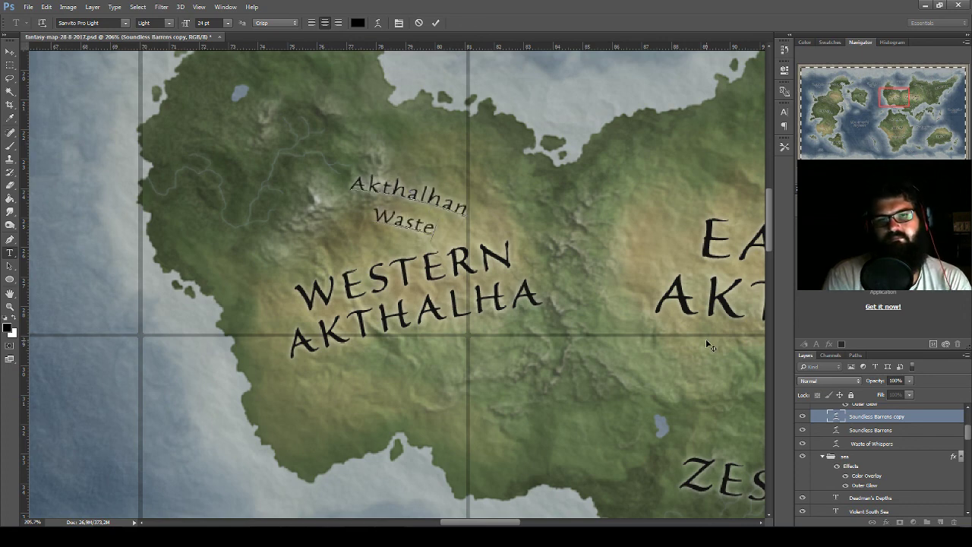
key("BackSpace")
key("BackSpace")
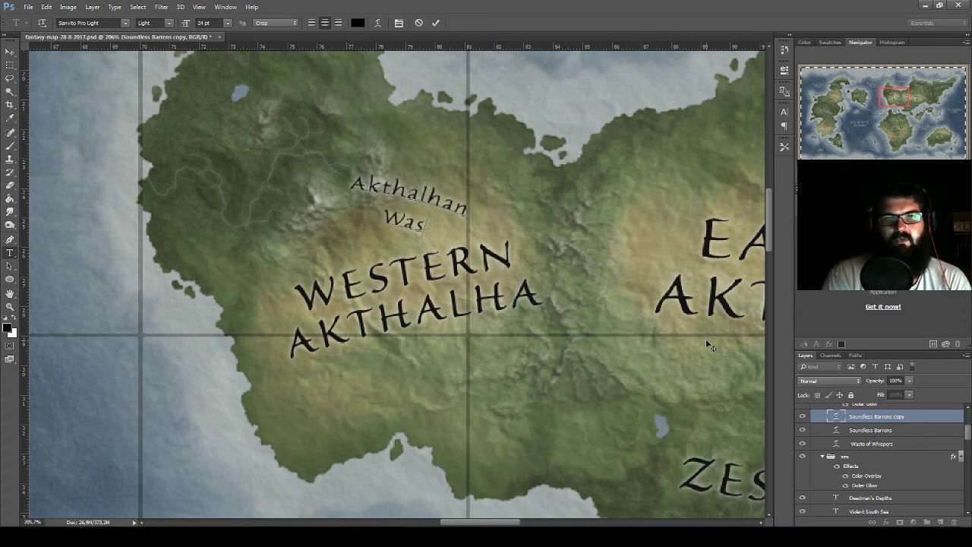
key("BackSpace")
key("BackSpace")
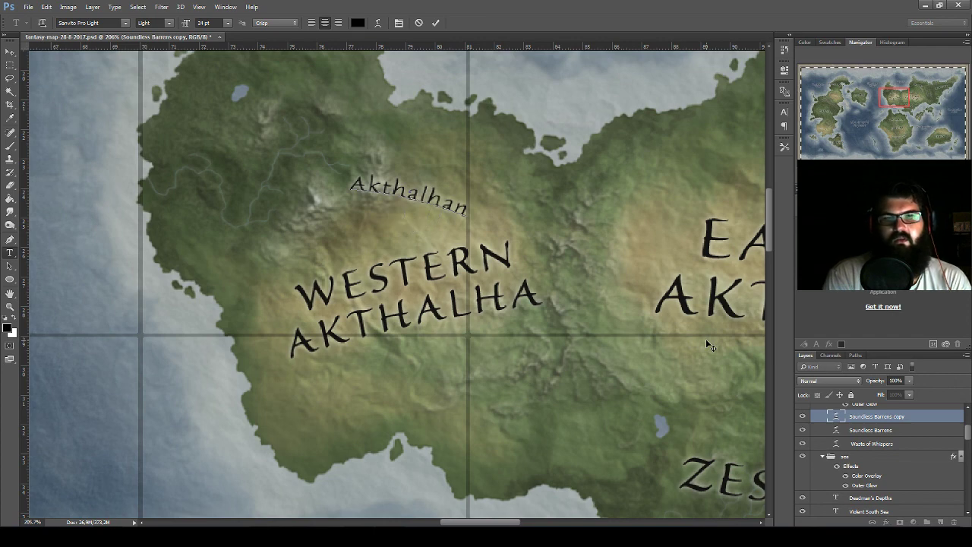
key("BackSpace")
type("D")
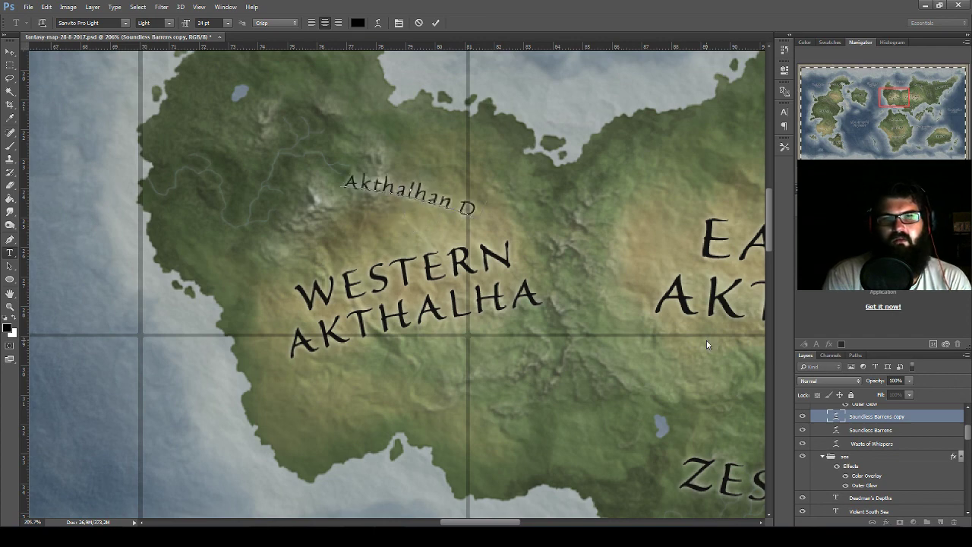
type("esert")
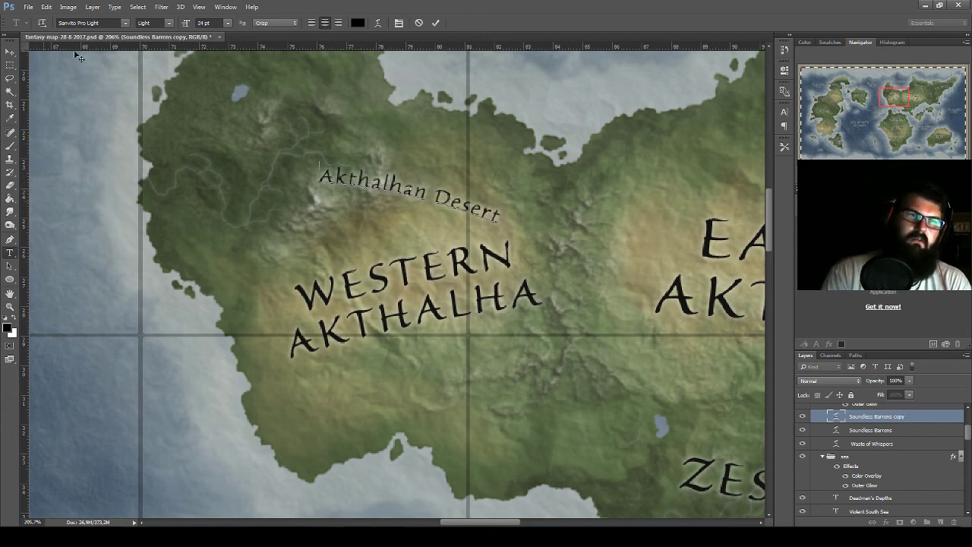
left_click(10, 52)
- Rotate the Akthalhan Desert label and position it over WESTERN
key("ctrl+t")
left_click_drag(565, 176, 552, 126)
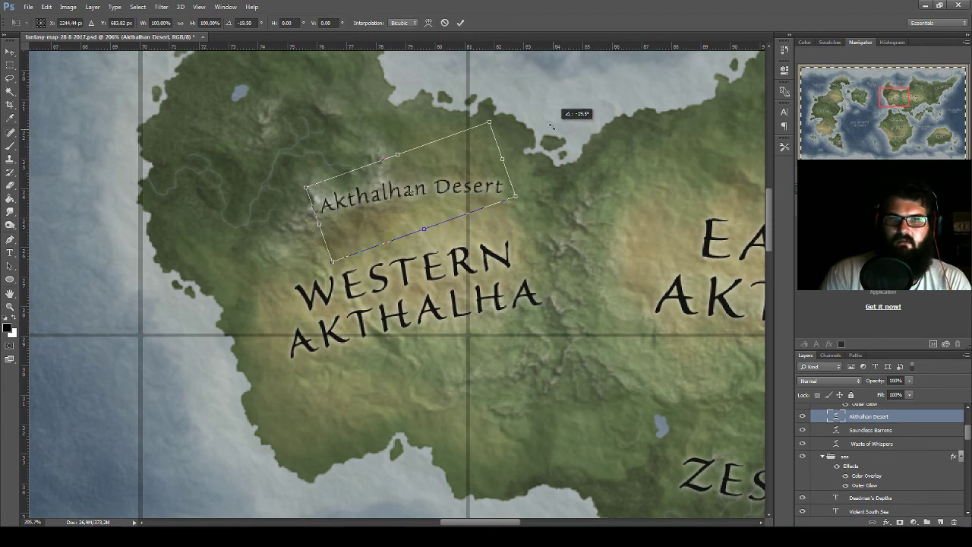
left_click_drag(462, 178, 473, 199)
mouse_move(541, 179)
left_mouse_down()
mouse_move(593, 187)
mouse_move(555, 228)
mouse_move(390, 249)
left_mouse_up()
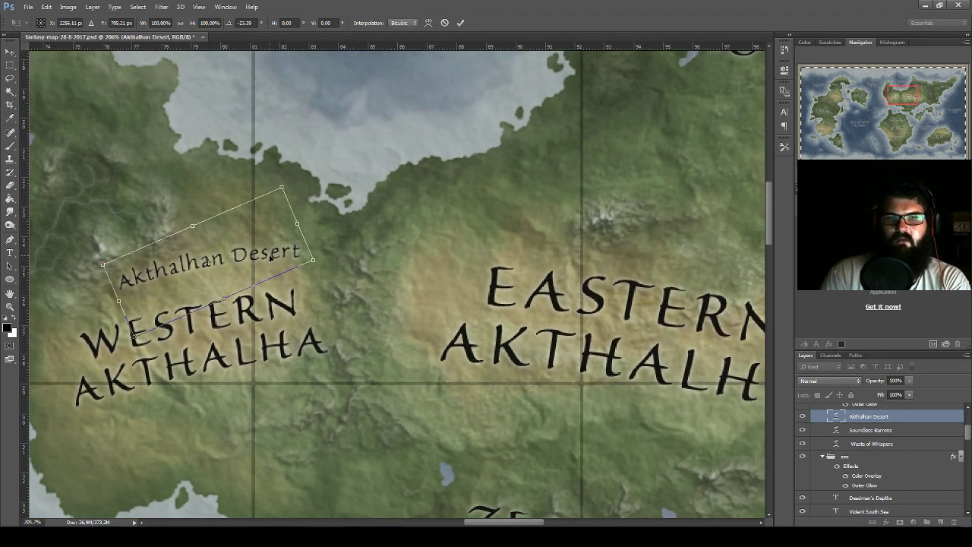
mouse_move(269, 257)
left_mouse_down()
mouse_move(585, 298)
mouse_move(395, 278)
mouse_move(714, 264)
left_mouse_up()
mouse_move(592, 226)
left_mouse_down()
mouse_move(342, 239)
mouse_move(372, 226)
mouse_move(203, 206)
left_mouse_up()
key("Return")
- Rename it 'The Small Desert' and tilt it about 25° anticlockwise above WESTERN AKTHALHA
double_click(838, 417)
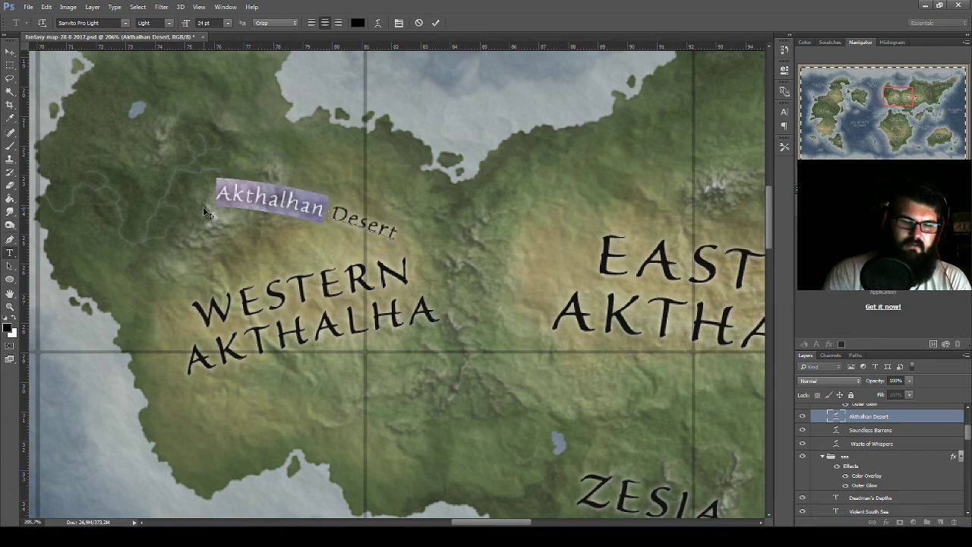
type("The Small")
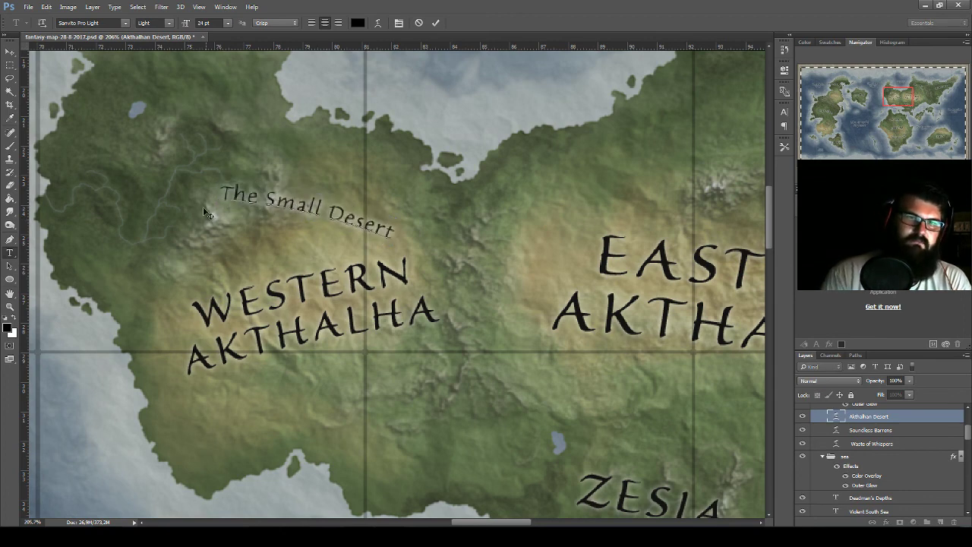
key("ctrl+Return")
key("ctrl+t")
left_click_drag(433, 205, 422, 158)
left_click_drag(325, 185, 338, 217)
mouse_move(481, 222)
left_mouse_down()
mouse_move(450, 202)
mouse_move(316, 223)
left_mouse_up()
- Duplicate The Small Desert label onto Eastern Akthalha, rotate it about 17.76° and place it above EASTERN
key("Return")
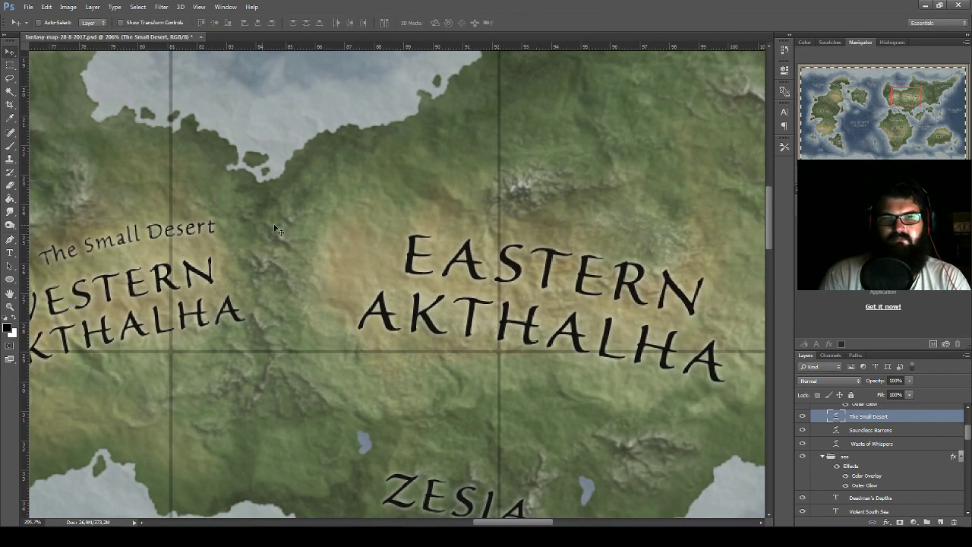
left_click_drag(241, 226, 589, 219)
key("ctrl+t")
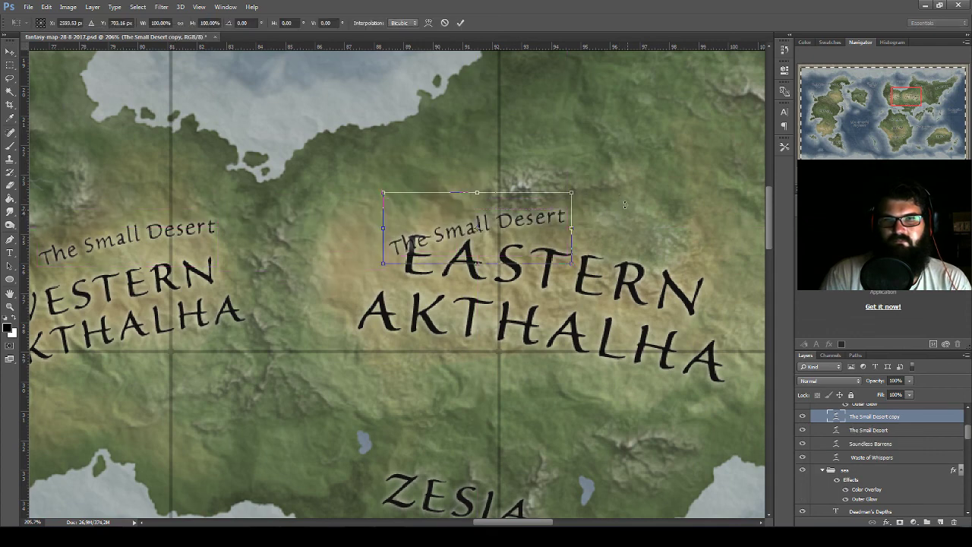
left_click_drag(652, 217, 638, 243)
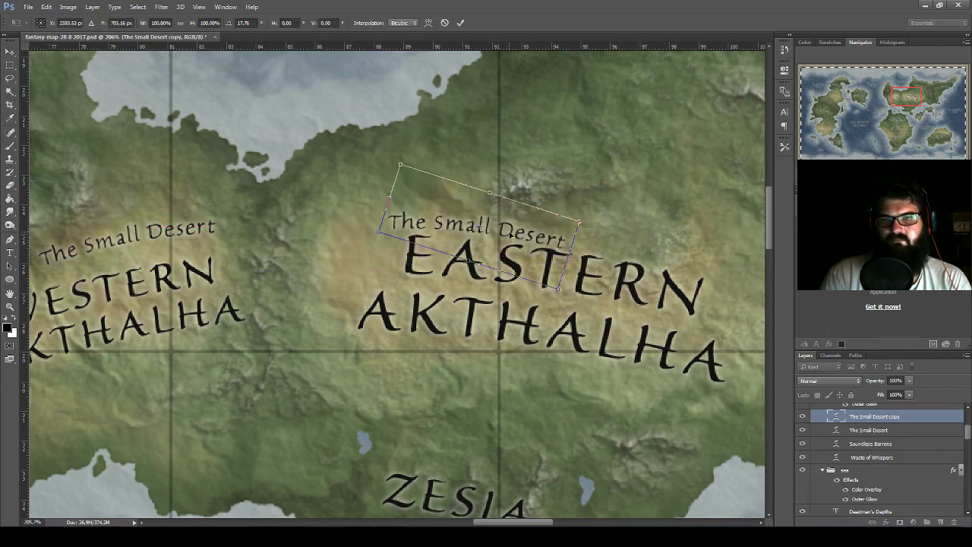
left_click_drag(509, 233, 560, 225)
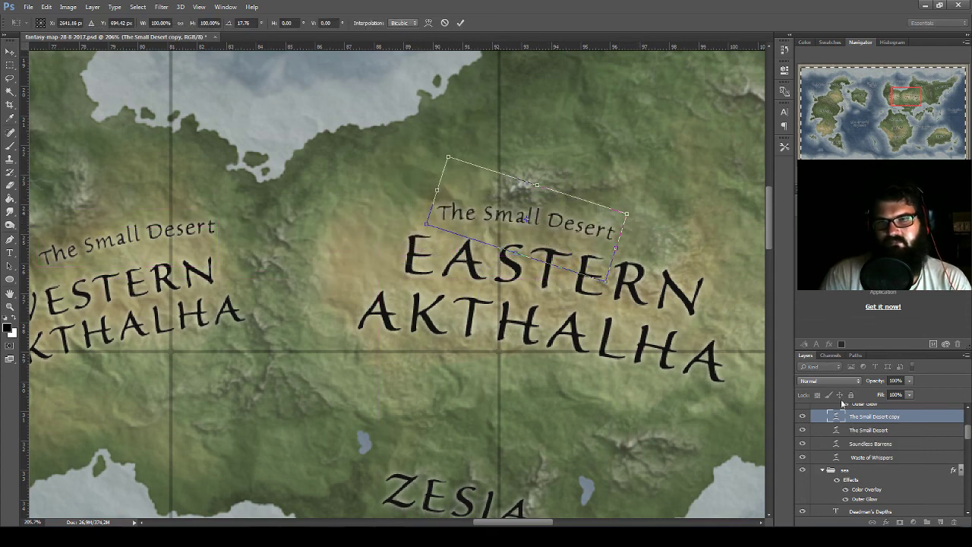
- In the copied label, replace 'Small' with 'Large' and delete the word 'Desert'
double_click(837, 417)
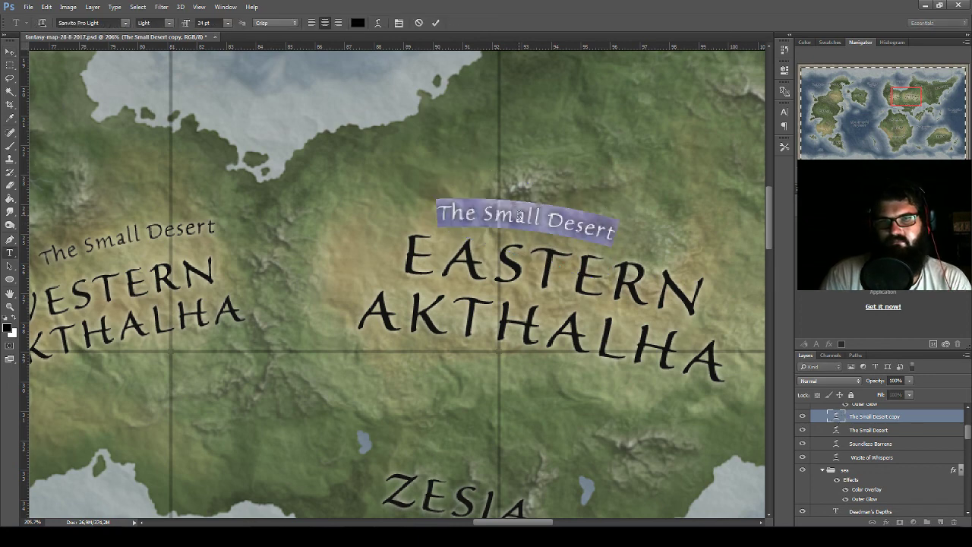
left_click(544, 219)
left_click_drag(542, 219, 497, 216)
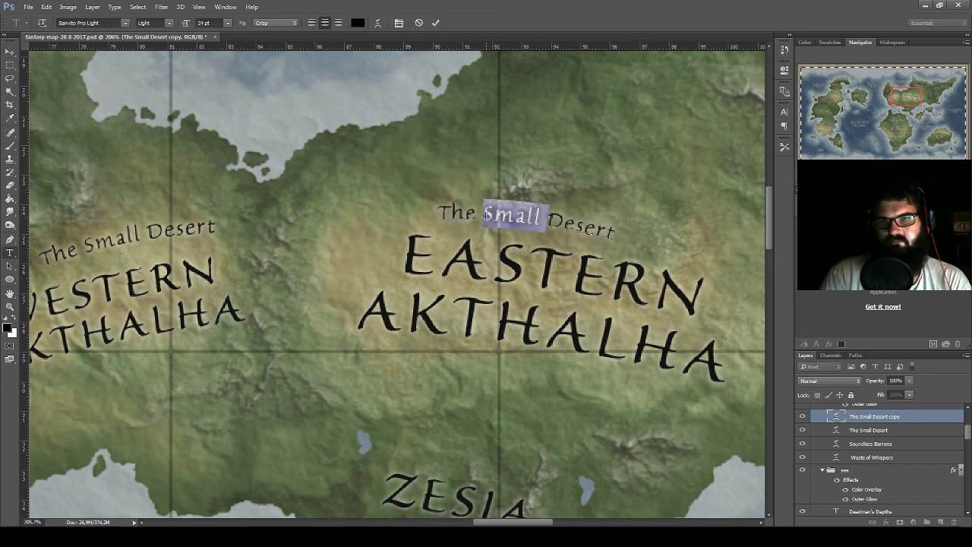
type("L")
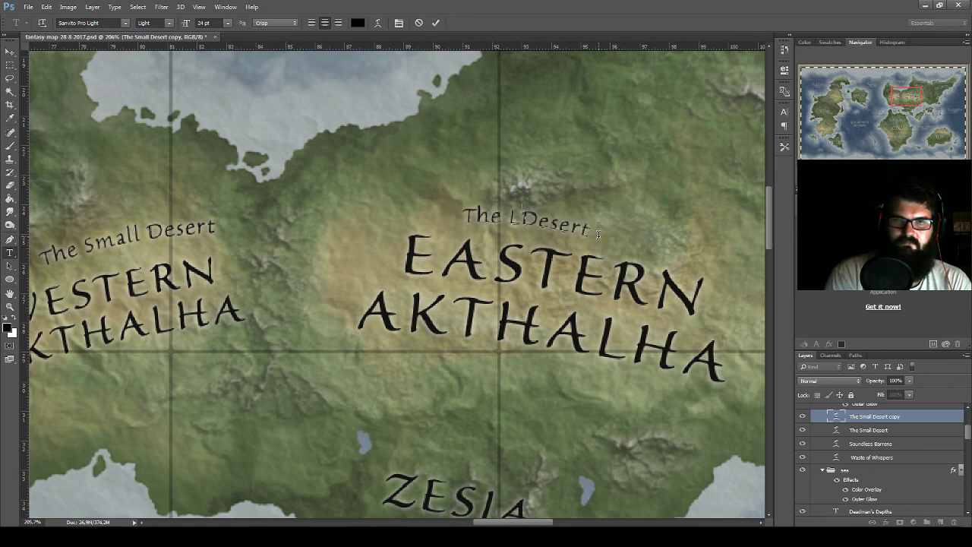
type("arge")
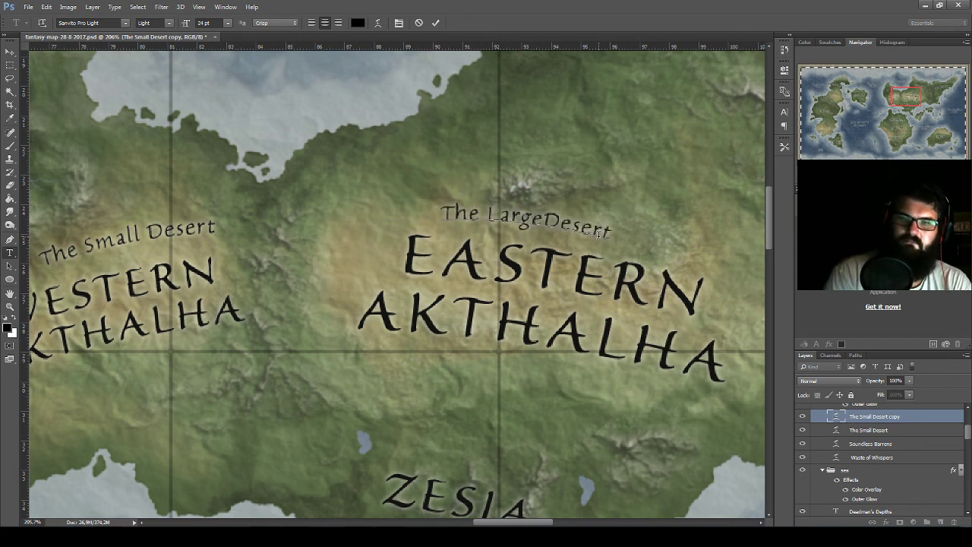
key("Delete")
key("Delete")
key("Delete")
key("Delete")
key("Delete")
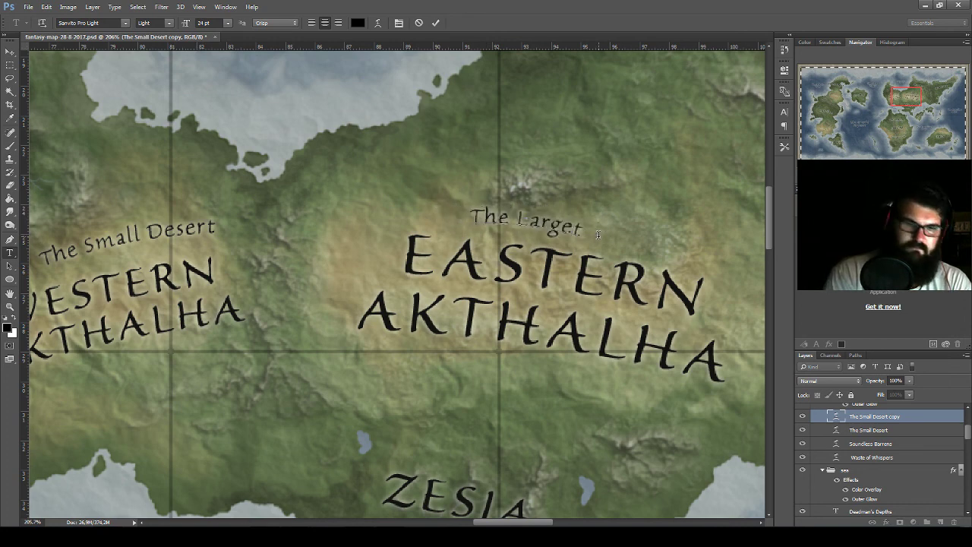
key("Delete")
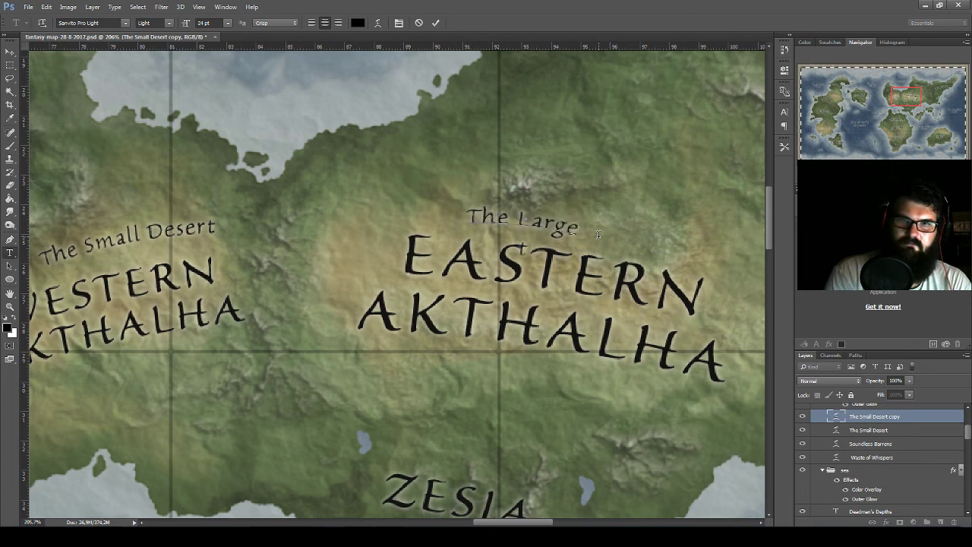
key("ctrl+z")
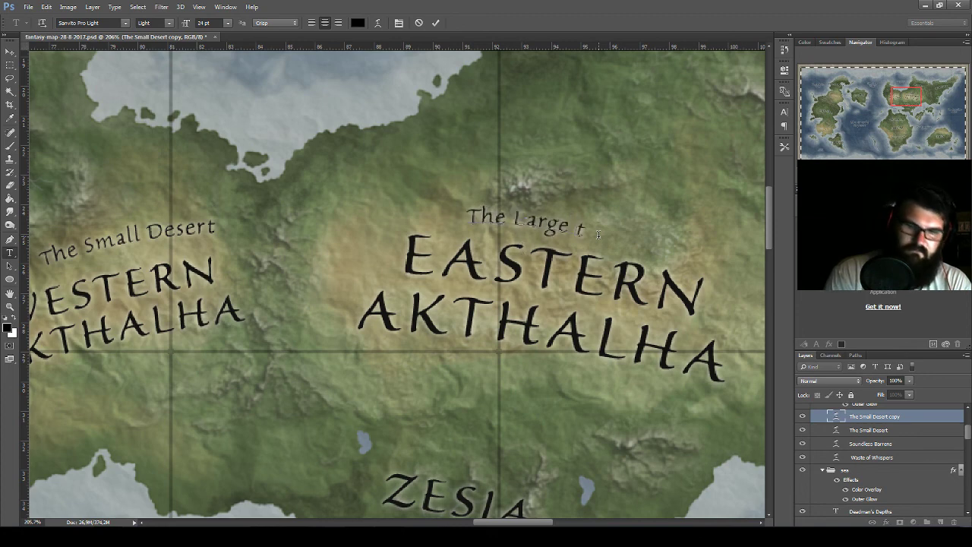
key("Delete")
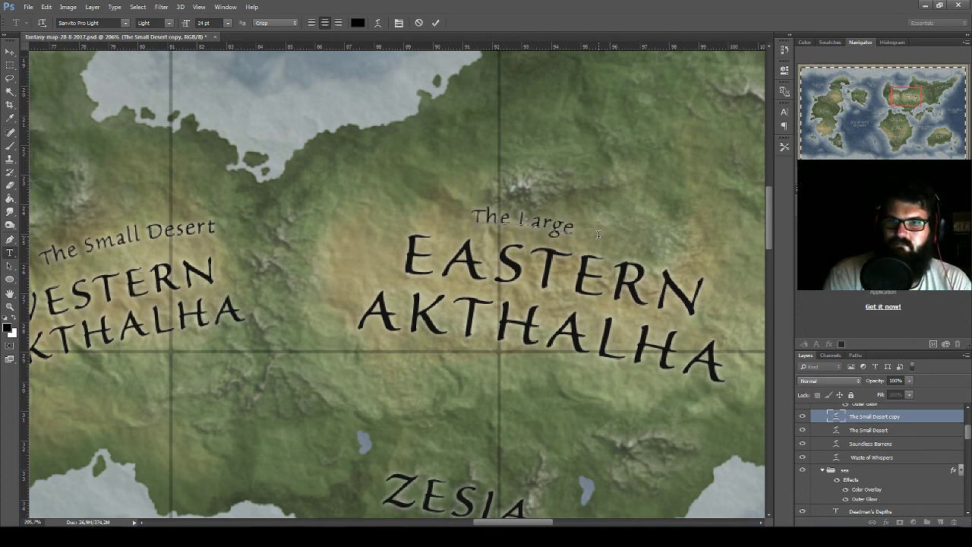
- Finish the text as 'The Large Abyss', shift it left over the continent and select all of it
type("Abu")
key("BackSpace")
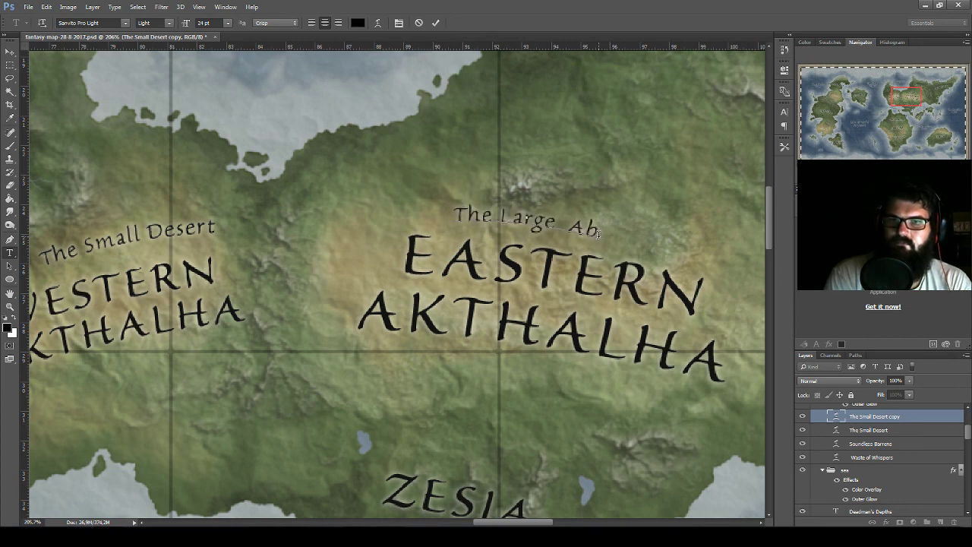
type("yss")
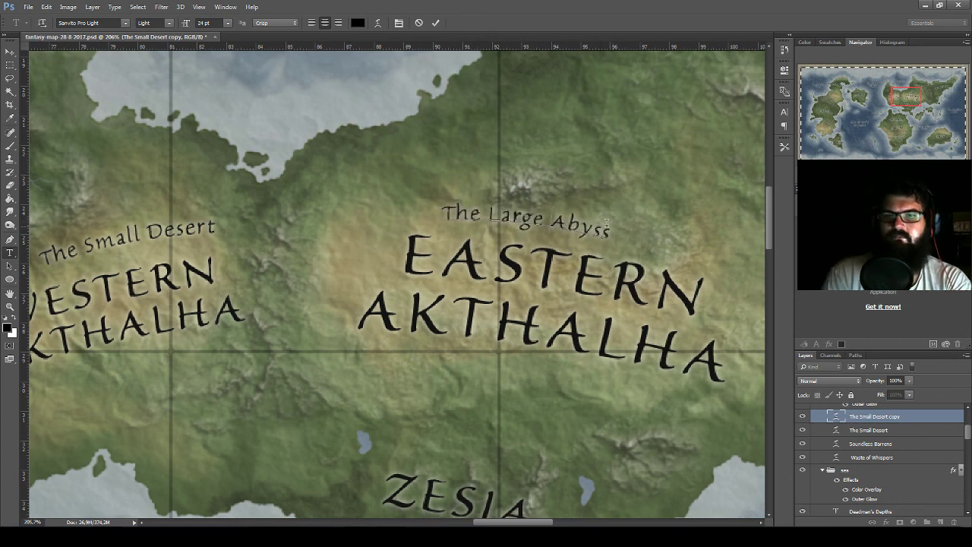
left_click_drag(634, 225, 414, 209)
key("ctrl+a")
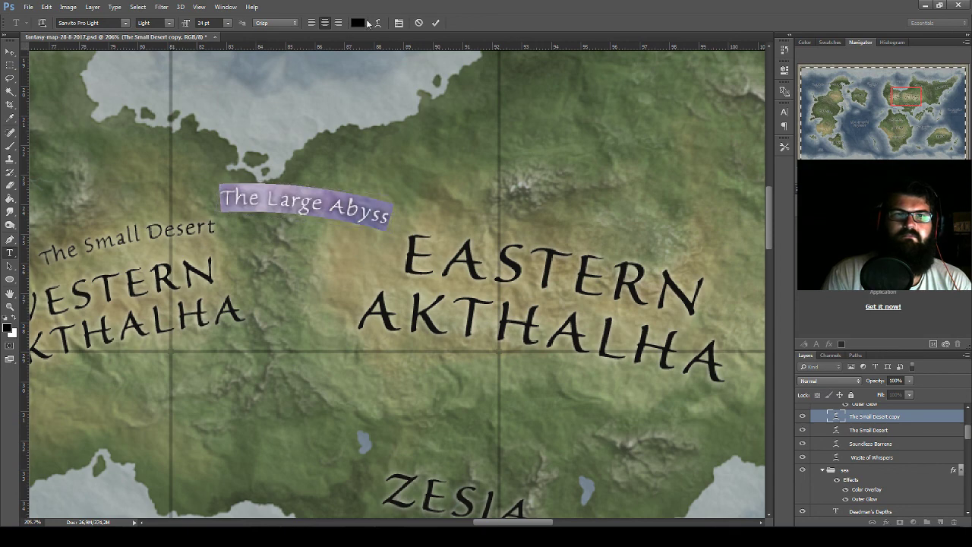
left_click(399, 24)
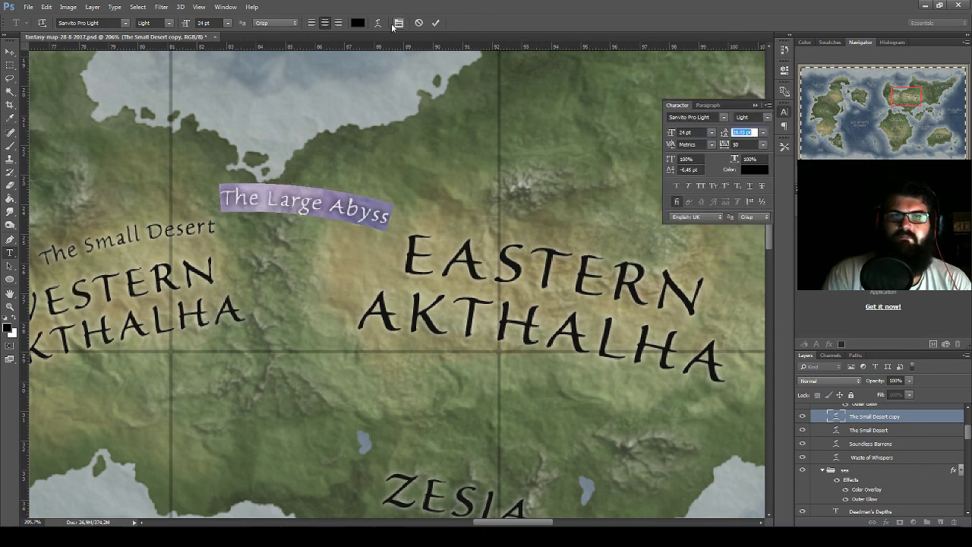
- Flatten The Large Abyss warp to an Arc bend of about +2 and place it above Eastern Akthalha
left_click(378, 23)
left_click_drag(519, 207, 516, 206)
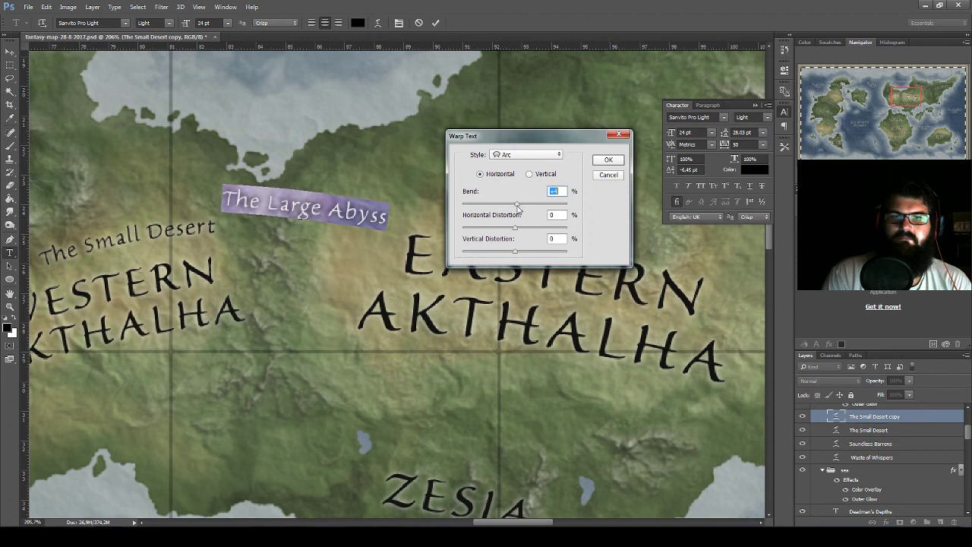
left_click(608, 159)
left_click(10, 51)
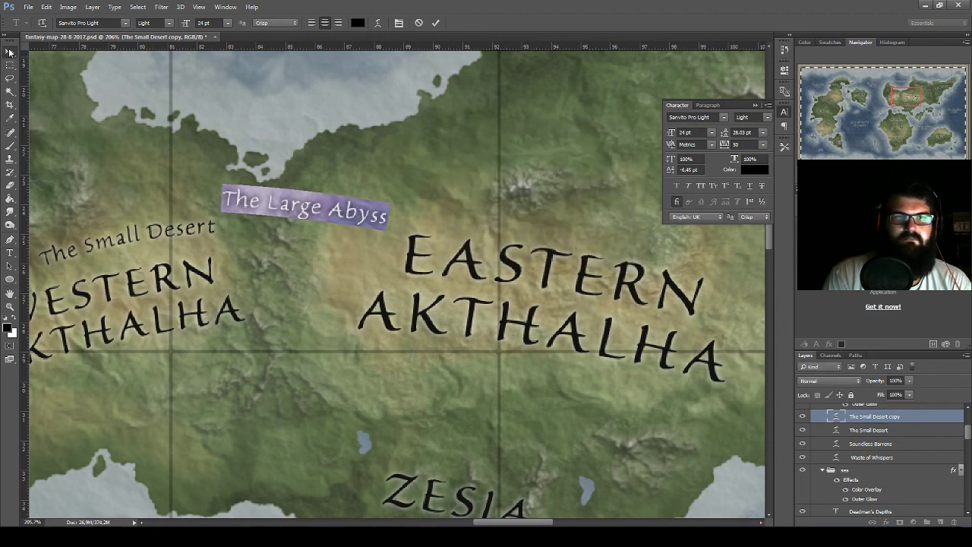
mouse_move(404, 242)
left_mouse_down()
mouse_move(610, 244)
mouse_move(640, 256)
left_mouse_up()
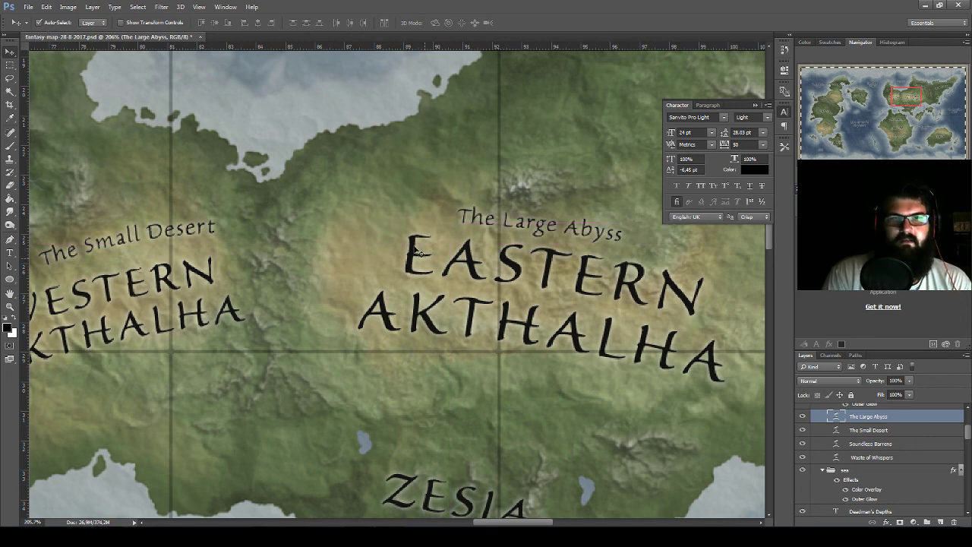
- Nudge Eastern and Western Akthalha lower, The Small Desert down-left, and The Large Abyss slightly down
left_click_drag(478, 272, 470, 288)
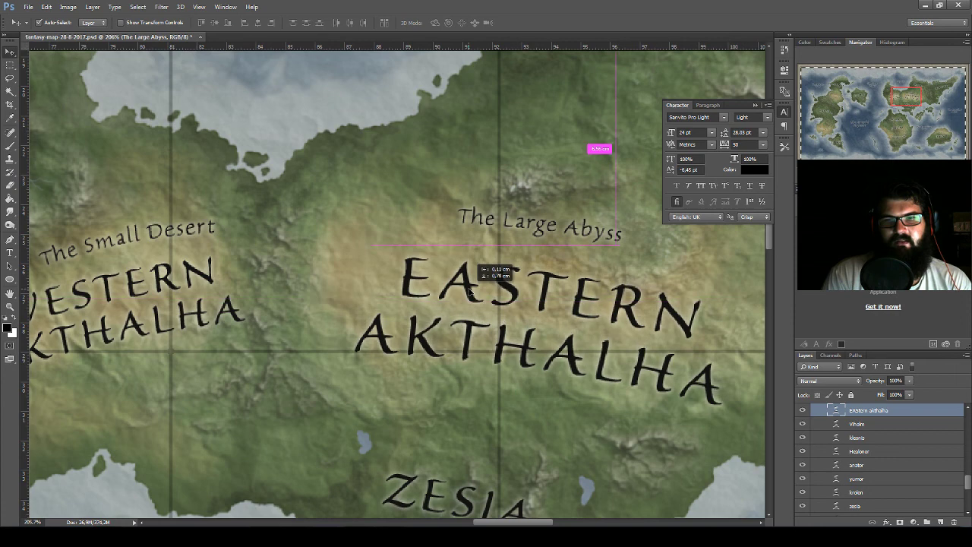
left_click_drag(469, 287, 471, 292)
left_click_drag(201, 276, 205, 288)
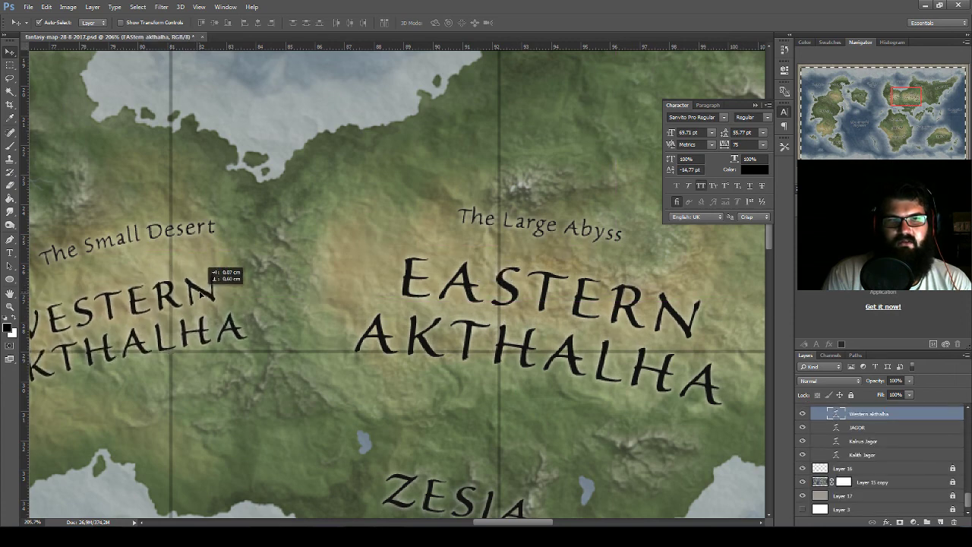
left_click_drag(260, 271, 394, 259)
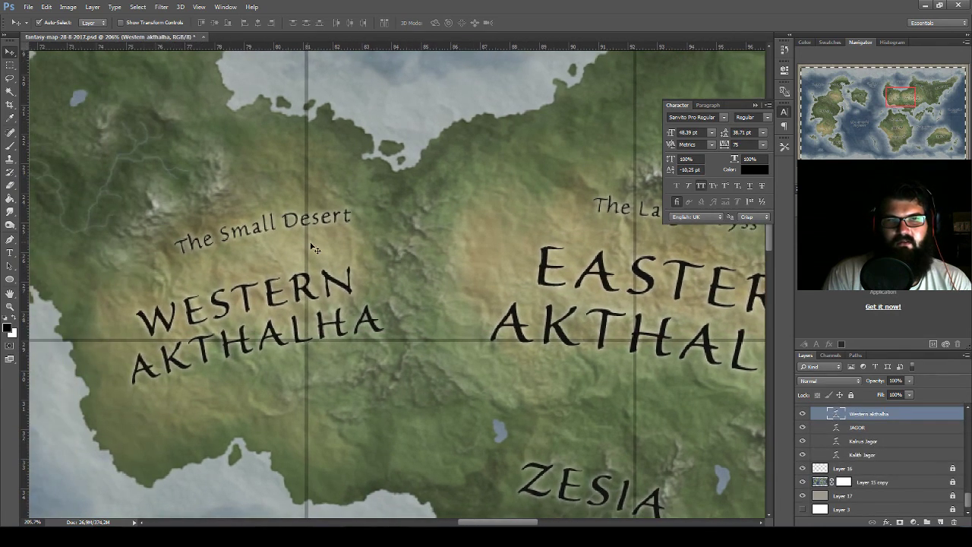
left_click_drag(302, 232, 287, 244)
scroll(373, 245, "right", 3)
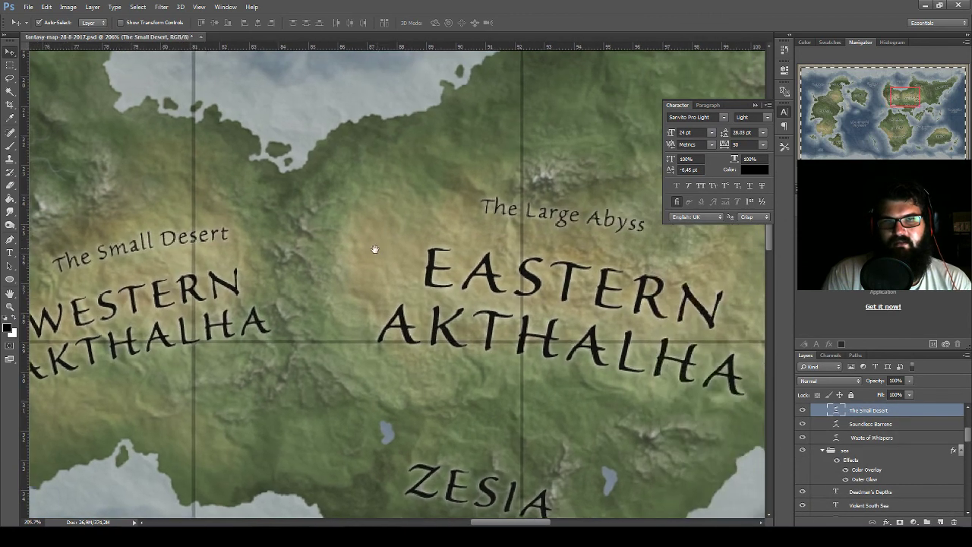
left_click_drag(514, 216, 515, 230)
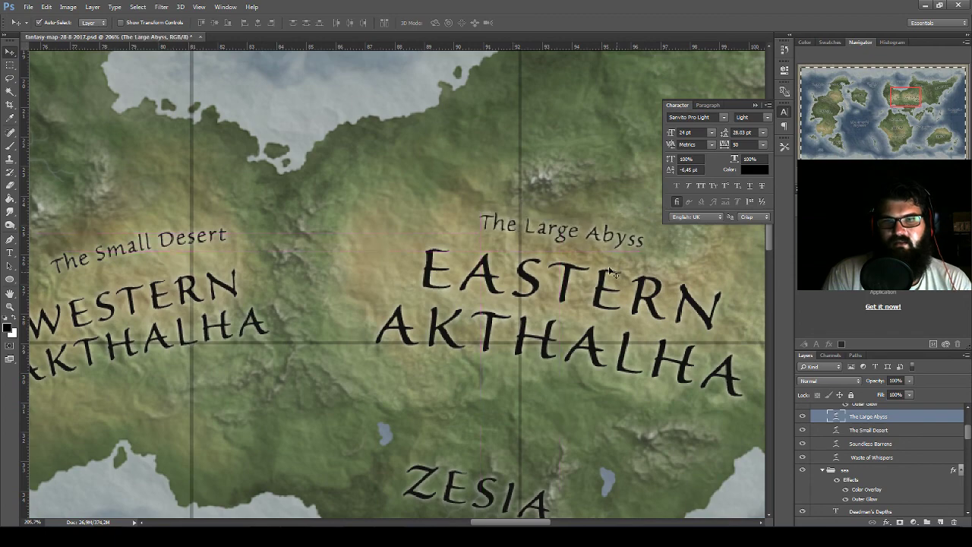
- Zoom out and save the map
scroll(351, 215, "down", 2)
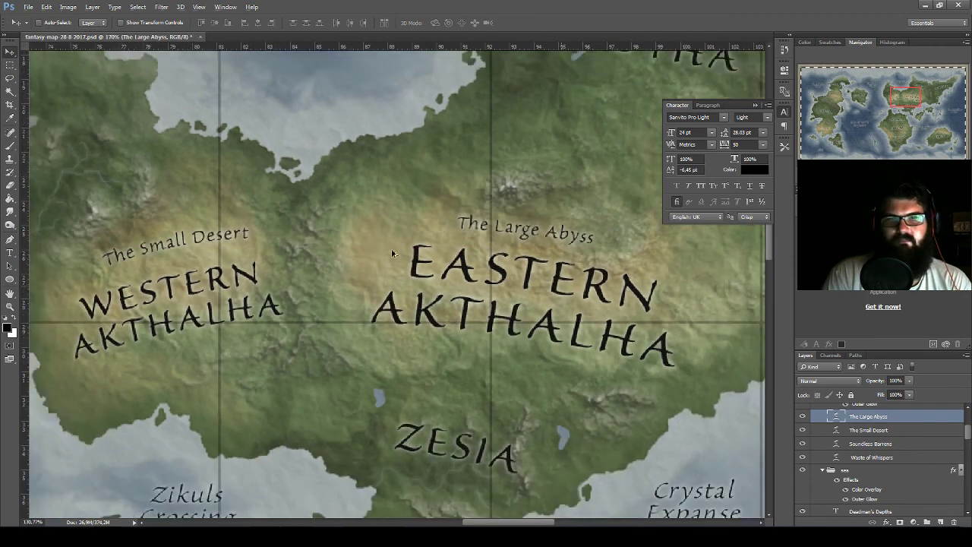
scroll(395, 228, "down", 2)
scroll(456, 244, "down", 2)
scroll(507, 263, "down", 2)
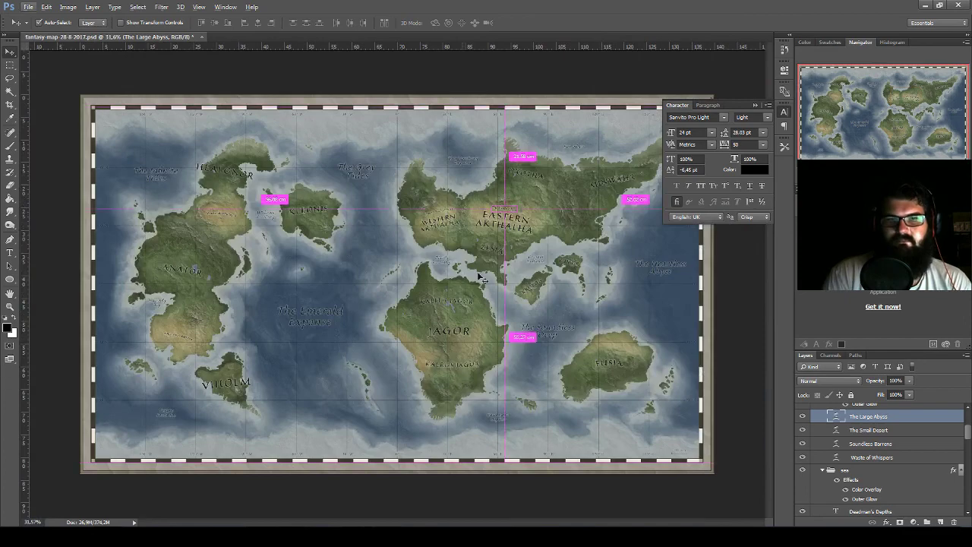
key("ctrl+s")
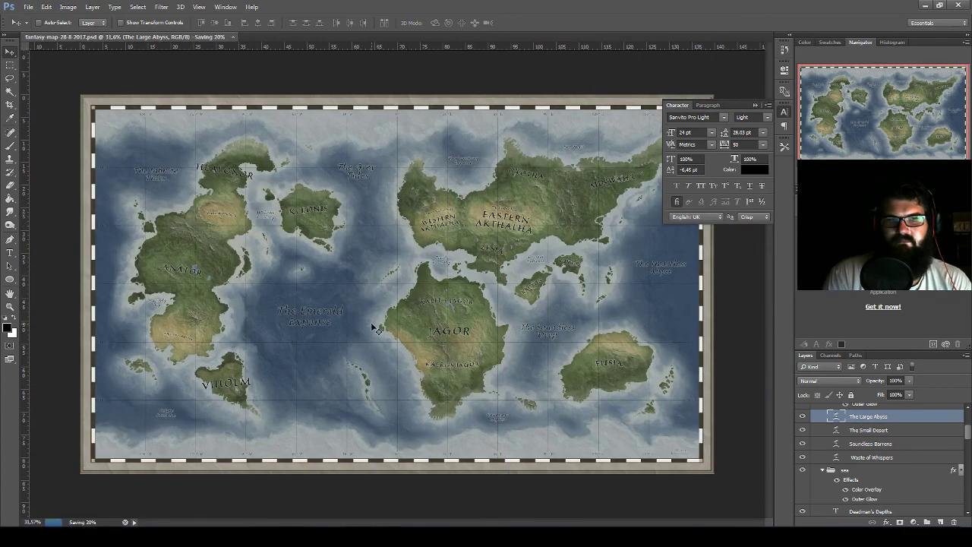
- Place a copy of The Large Abyss on northern Fusia above its name, then save again
scroll(486, 262, "up", 2)
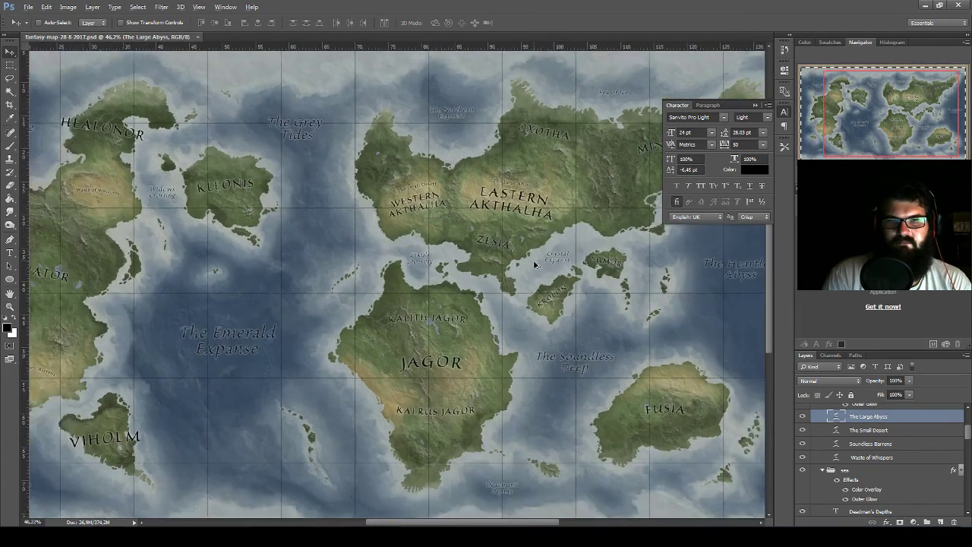
scroll(536, 265, "up", 1)
scroll(533, 271, "up", 1)
left_click_drag(530, 280, 364, 220)
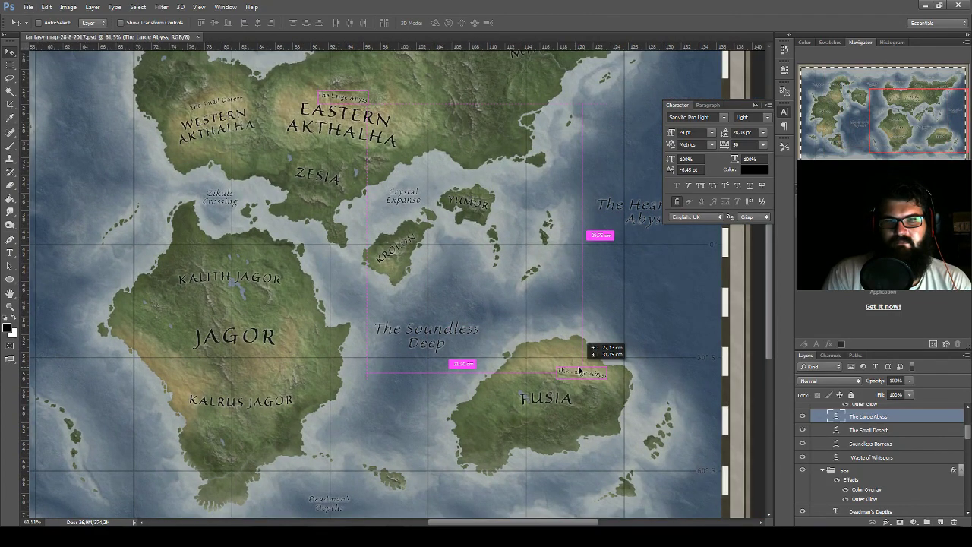
left_click_drag(576, 339, 593, 342)
scroll(687, 414, "up", 2)
scroll(686, 414, "up", 3)
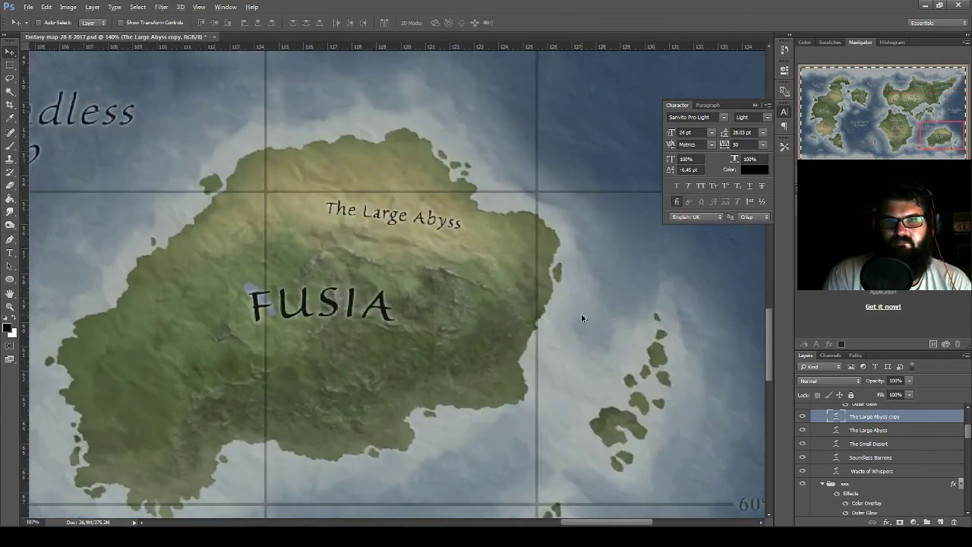
scroll(581, 319, "up", 1)
key("ctrl+s")
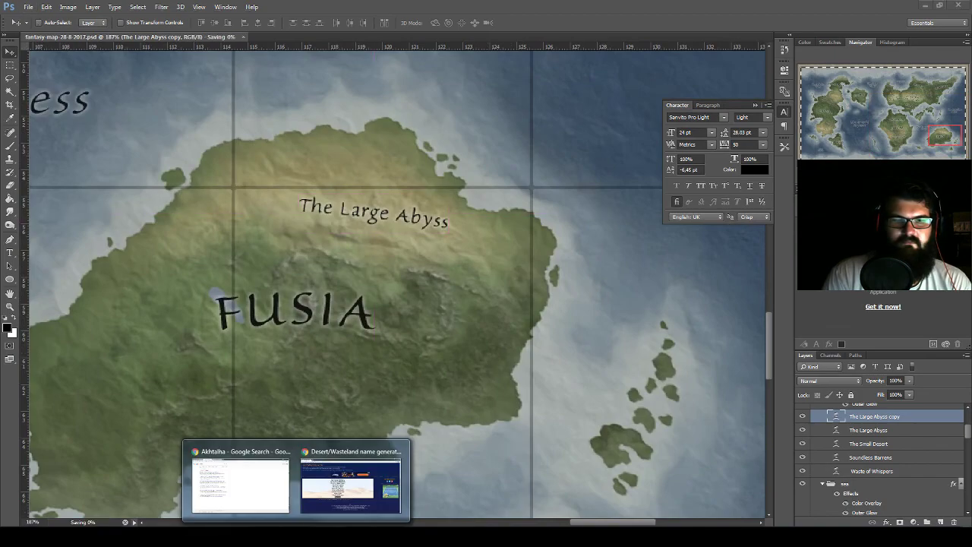
- Roll two fresh lists in the Desert/Wastelands name generator, ending with The Raging Steppes
left_click(351, 483)
left_click(370, 394)
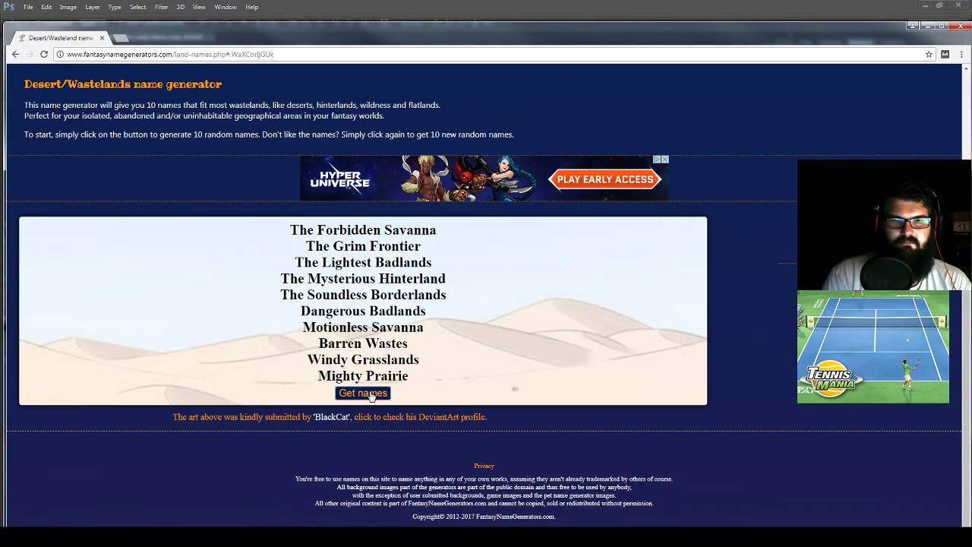
left_click(372, 399)
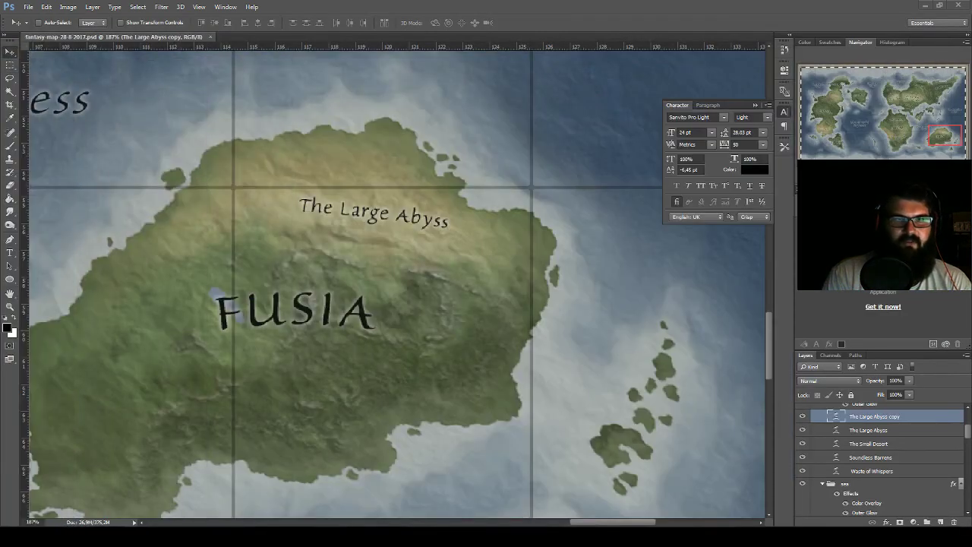
- Confirm the copied layer's name and retype the Fusia label as 'Fusian Flatlands'
double_click(834, 417)
key("ctrl+Return")
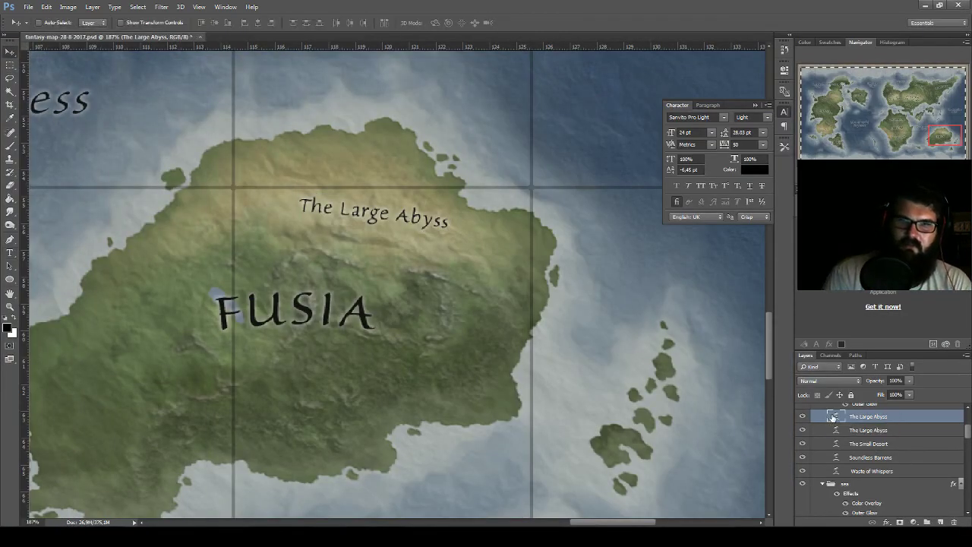
double_click(832, 417)
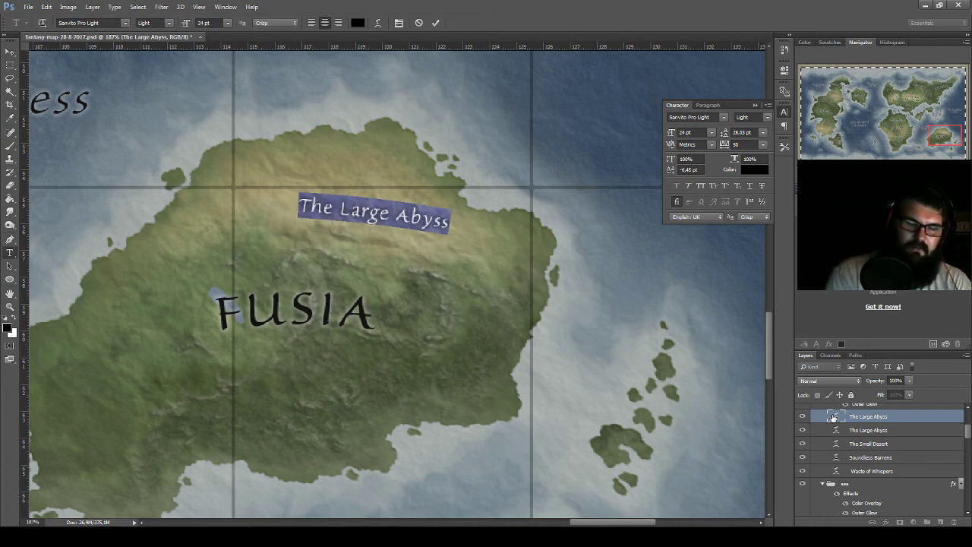
type("No")
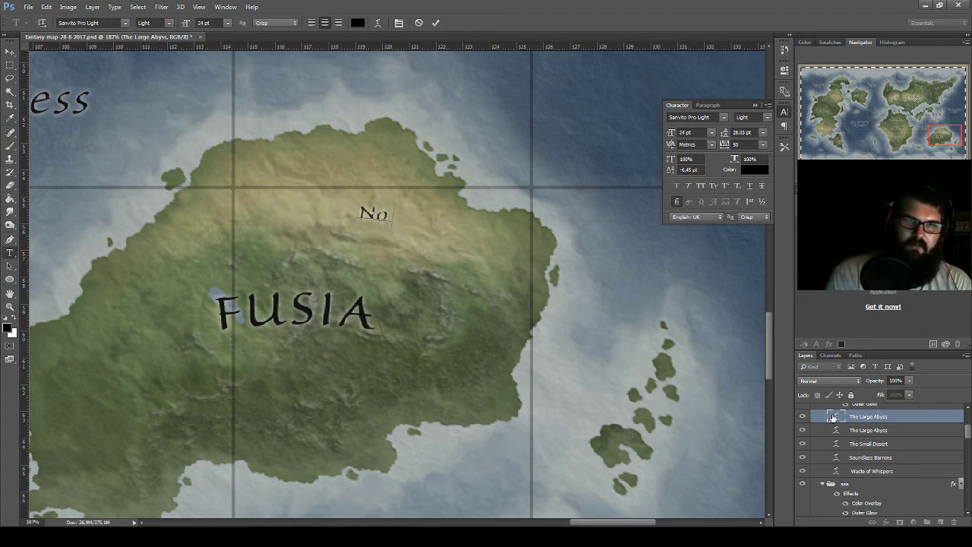
type("rth Fusia")
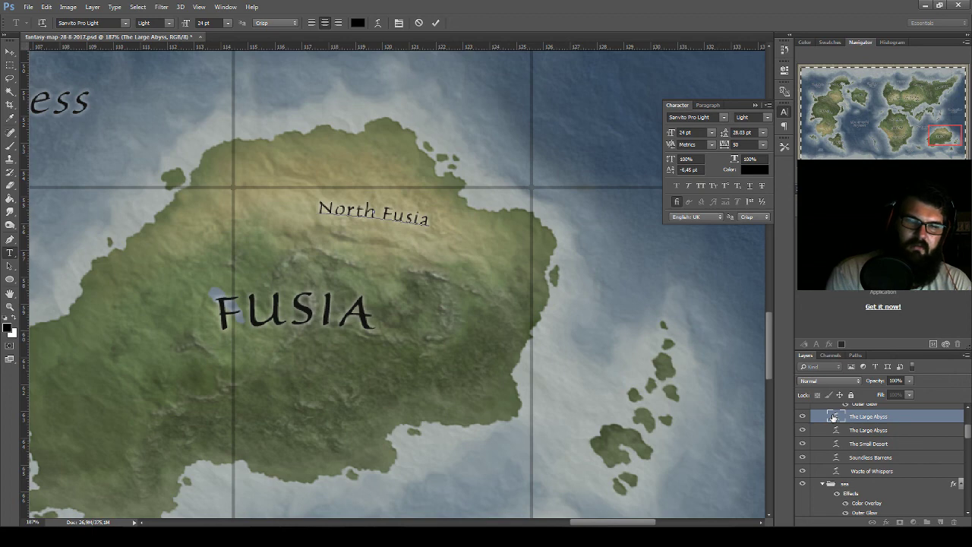
type(" Fla")
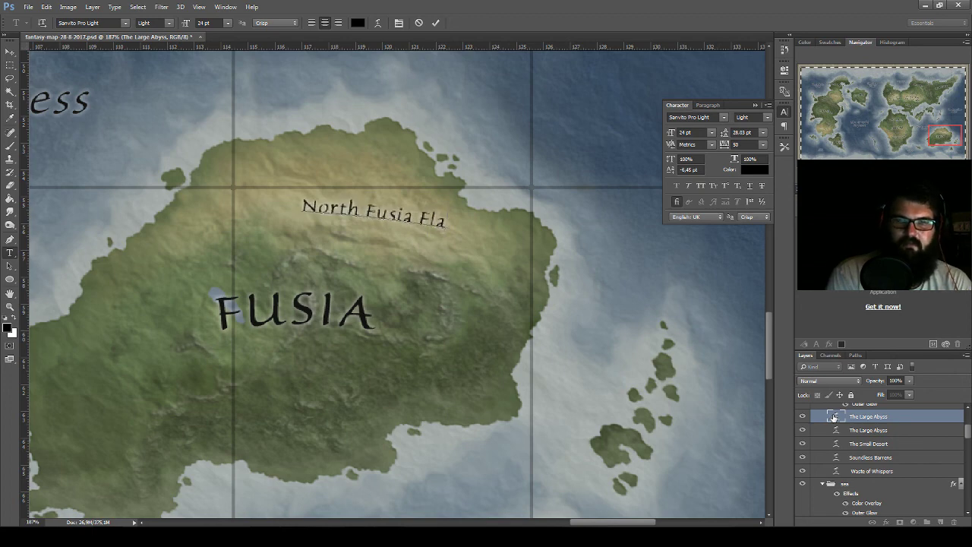
key("BackSpace")
key("BackSpace")
key("BackSpace")
key("BackSpace")
type("n F")
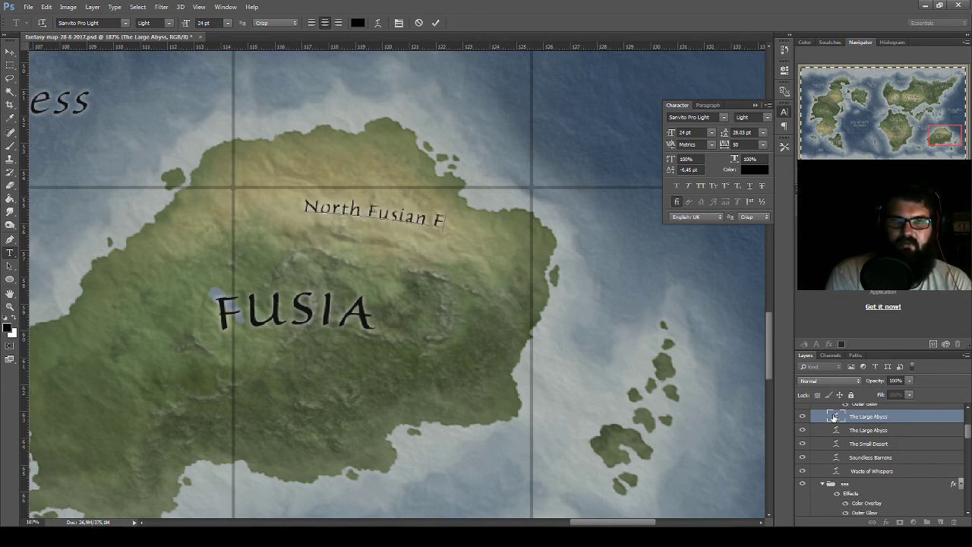
type("latlands")
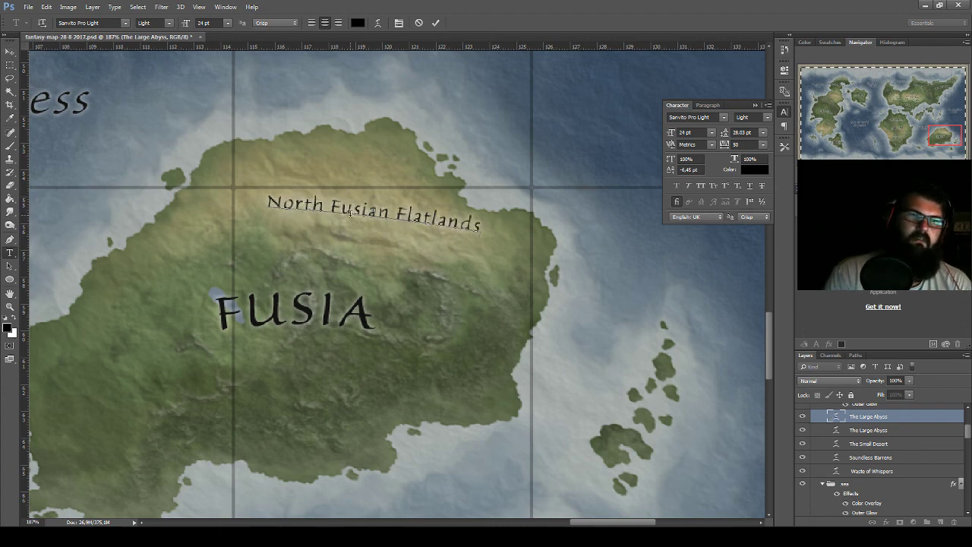
key("ctrl+Left")
key("ctrl+Left")
key("ctrl+shift+Left")
key("BackSpace")
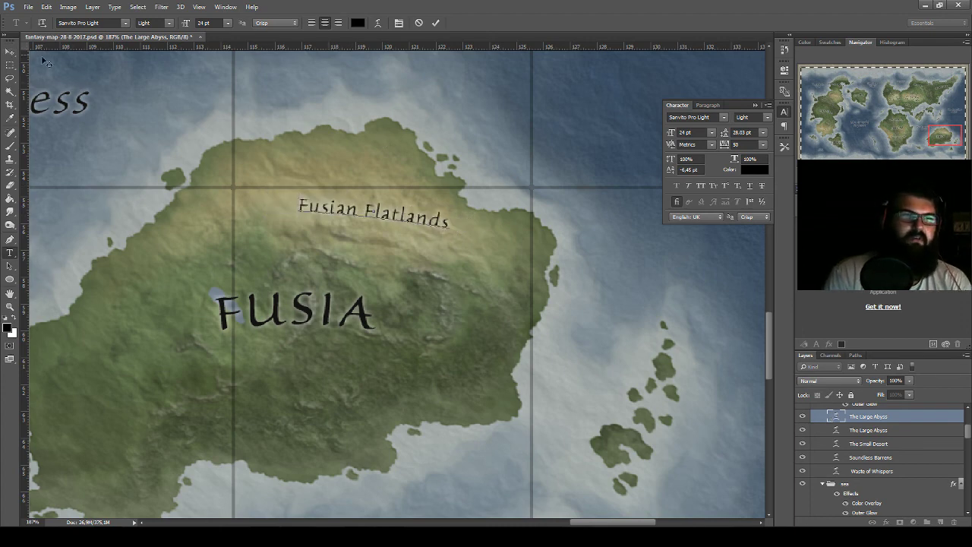
left_click(10, 52)
- Shift Fusian Flatlands slightly left and save the map
mouse_move(355, 209)
left_mouse_down()
mouse_move(328, 206)
mouse_move(510, 250)
mouse_move(575, 285)
mouse_move(530, 327)
left_mouse_up()
scroll(275, 195, "down", 3)
scroll(276, 195, "down", 1)
key("ctrl+s")
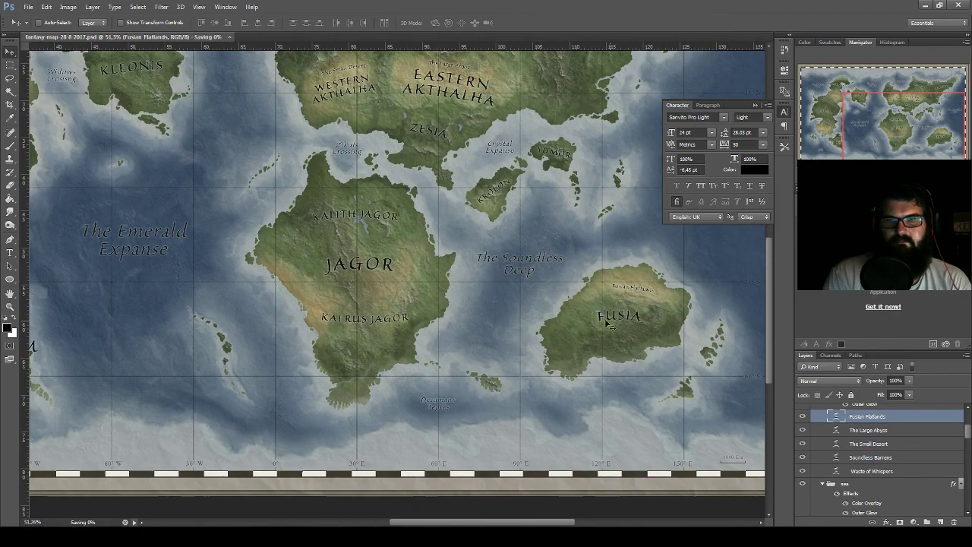
- Place a copy of Fusian Flatlands on Jagor between JAGOR and KALRUS JAGOR, then save
left_click_drag(640, 291, 392, 287)
scroll(380, 300, "up", 2)
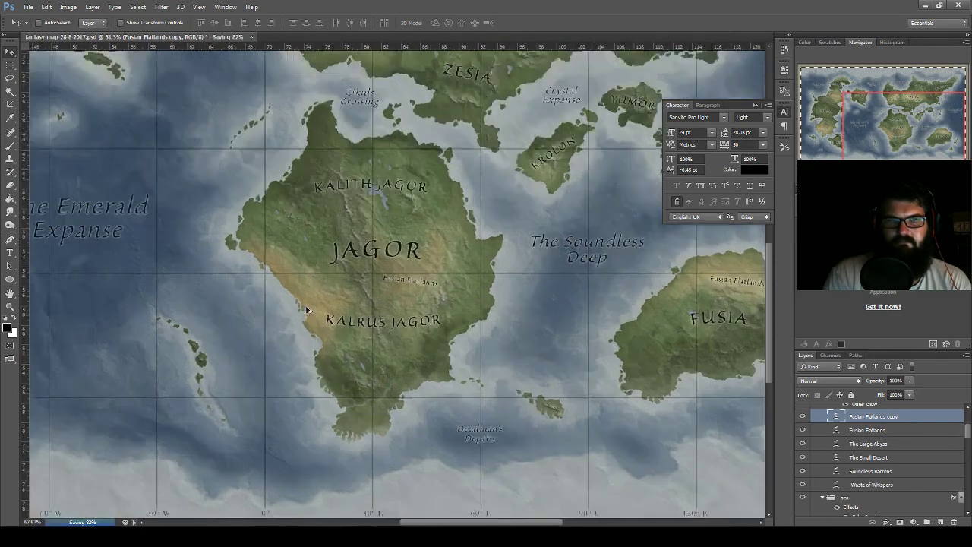
scroll(365, 308, "up", 2)
scroll(357, 308, "up", 1)
key("ctrl+s")
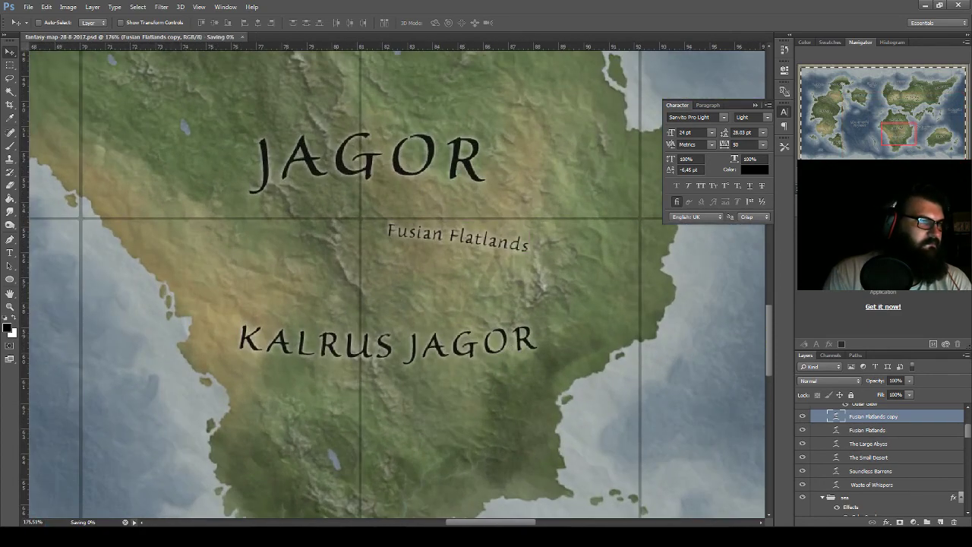
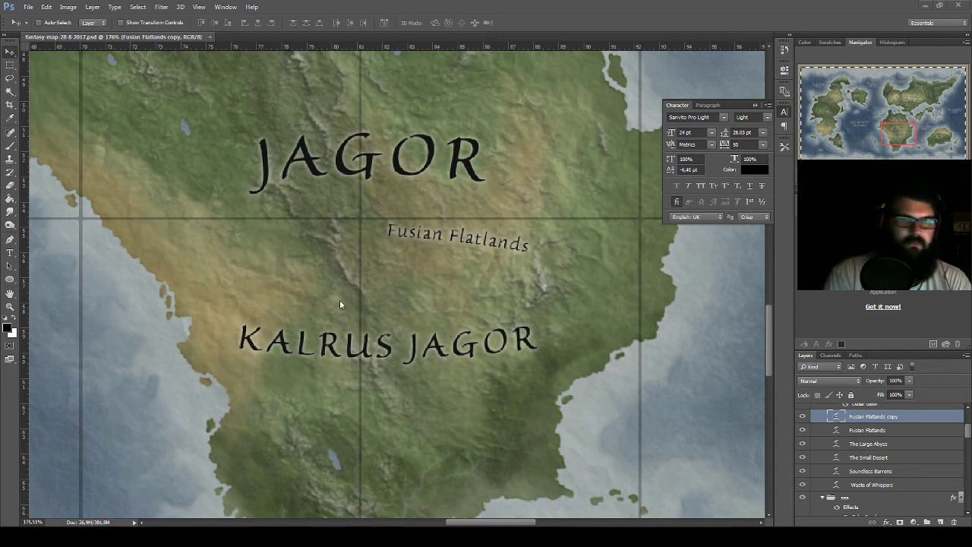
- Retype the copied Fusian Flatlands label as 'The Burned' / 'Frontier' on two lines
double_click(833, 416)
type("The B")
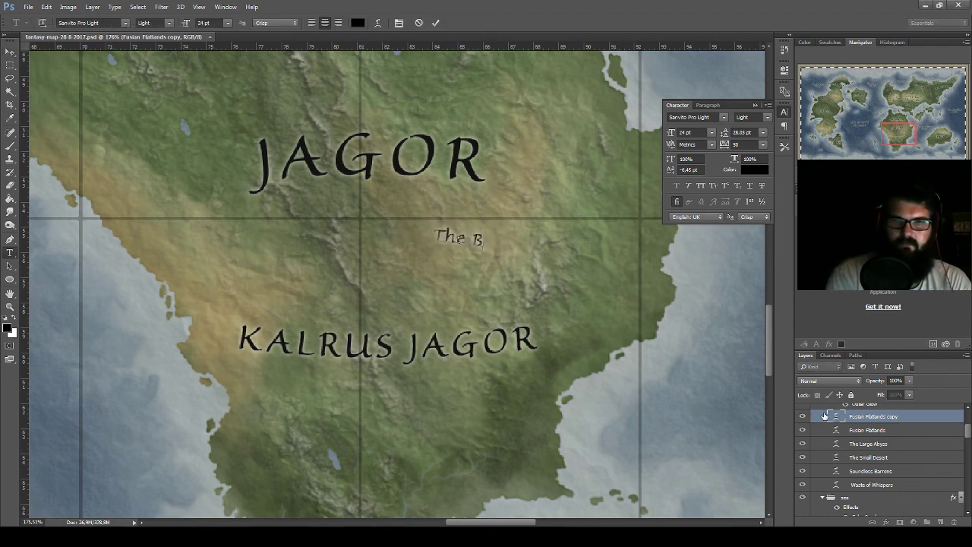
type("urned")
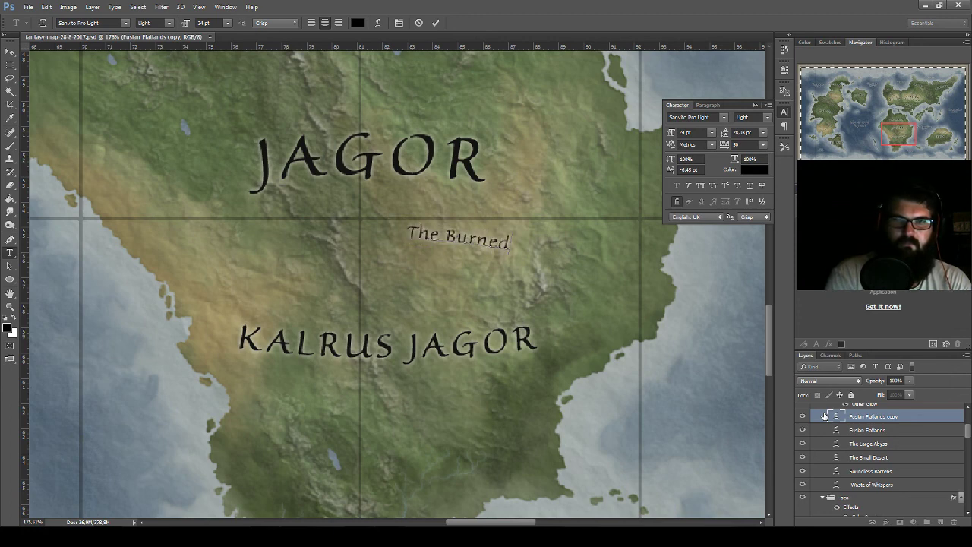
key("Return")
type("Fronte")
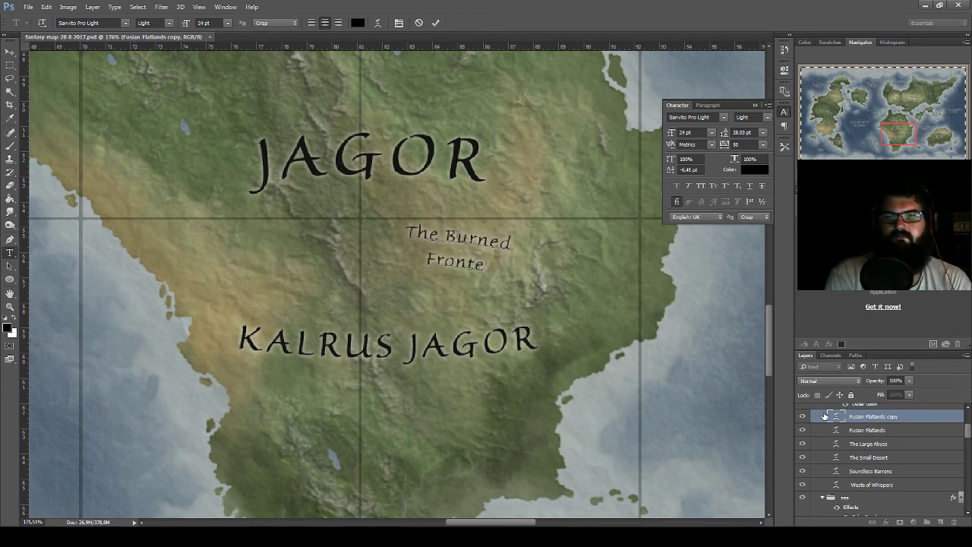
key("BackSpace")
type("ier")
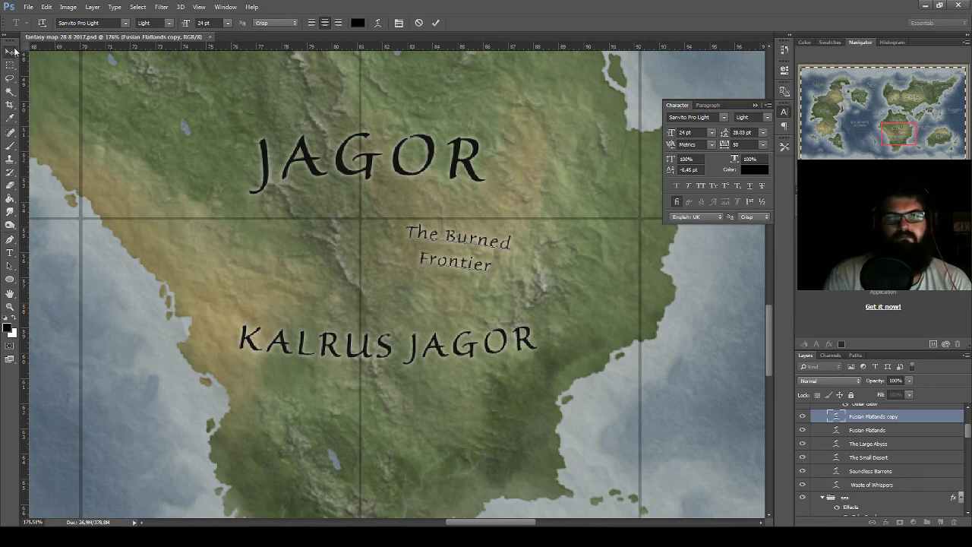
left_click(10, 52)
- Nudge 'The Burned Frontier' up and left, then place a copy further west
left_click_drag(481, 252, 475, 250)
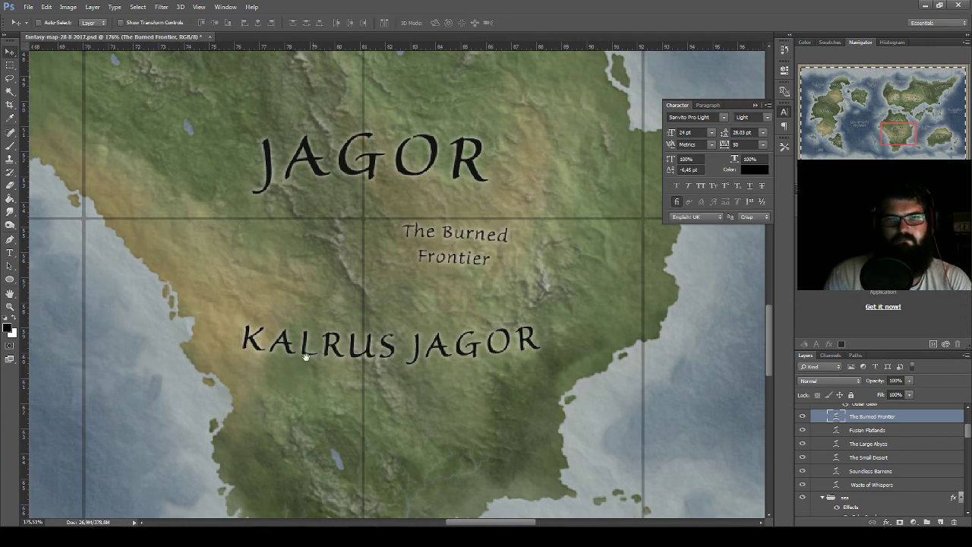
scroll(467, 353, "left", 4)
scroll(466, 353, "up", 1)
left_click_drag(568, 299, 295, 301)
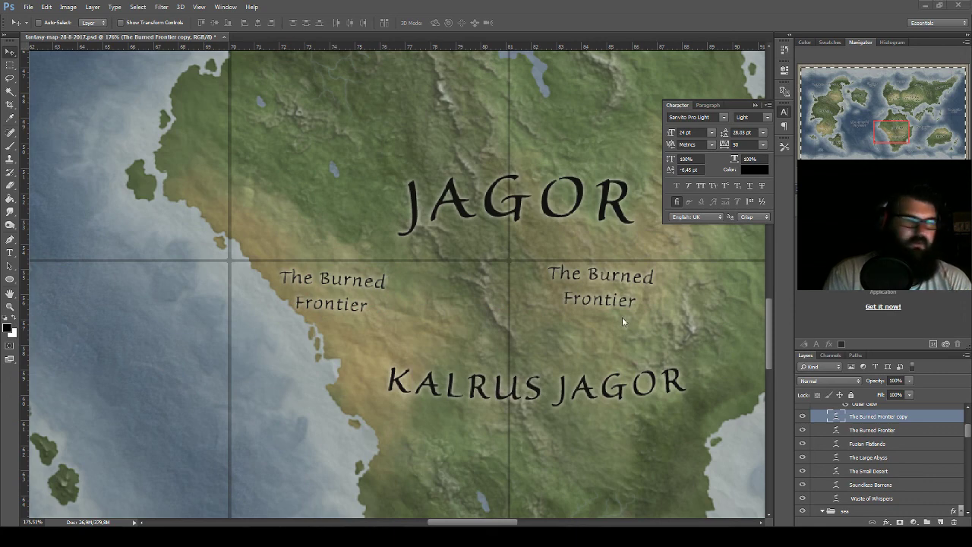
- Retype the western copy as 'The Restles' / 'Expanse' on two lines
double_click(837, 416)
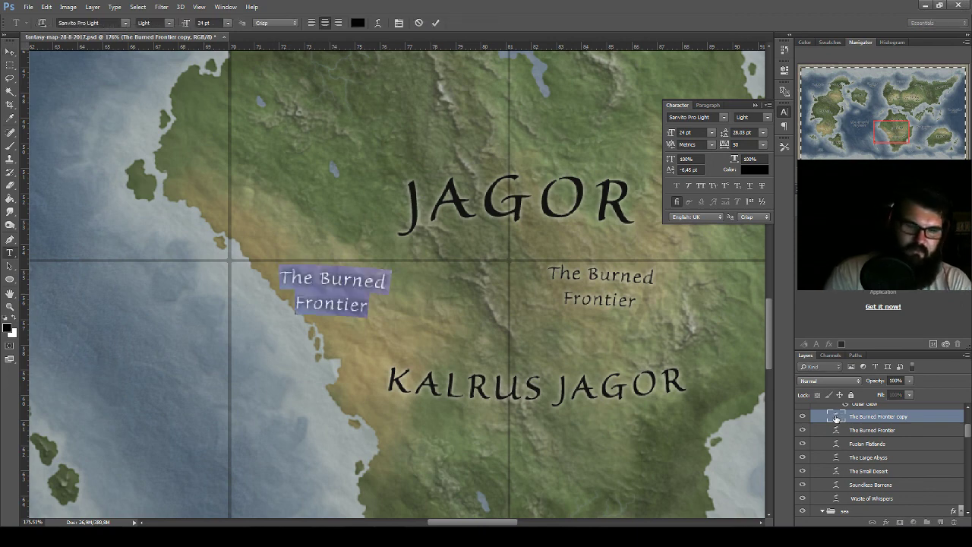
key("Left")
type("Th")
key("BackSpace")
key("BackSpace")
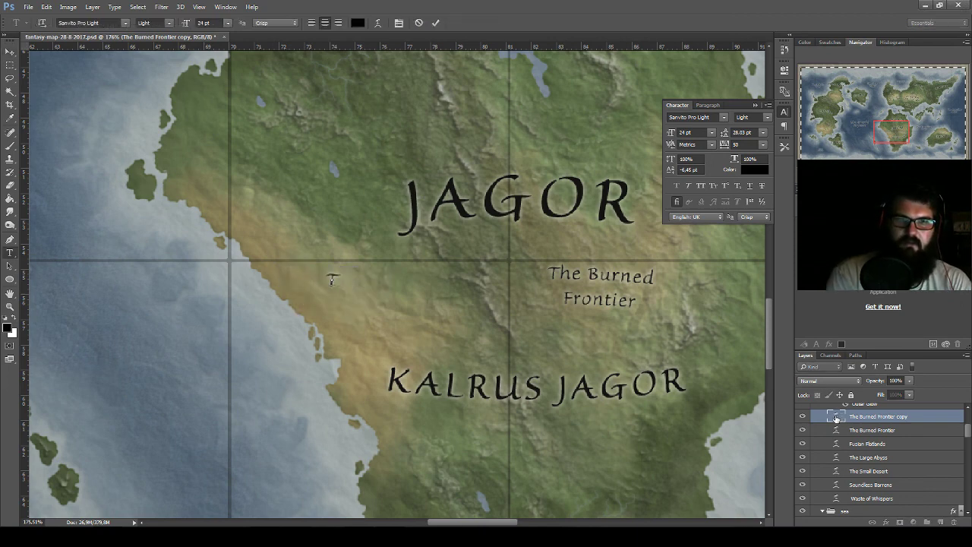
type("The Restles")
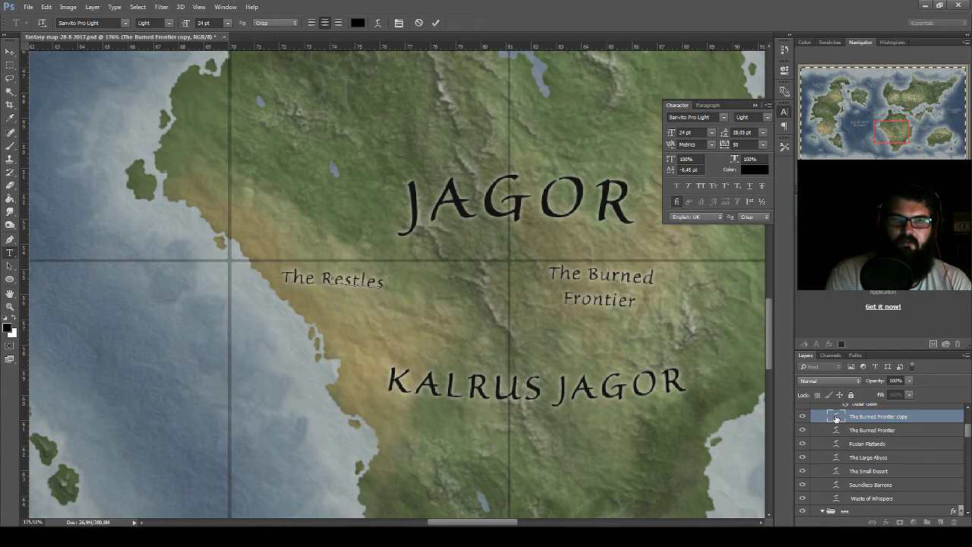
key("Return")
type("Expanse")
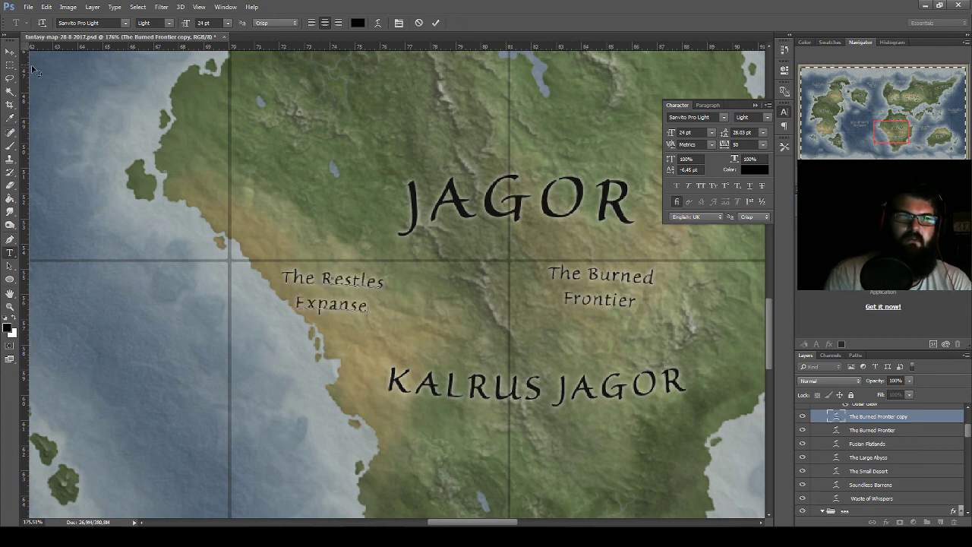
left_click(10, 52)
- Move 'The Restles Expanse' down and right and tilt it slightly
left_click_drag(379, 303, 423, 312)
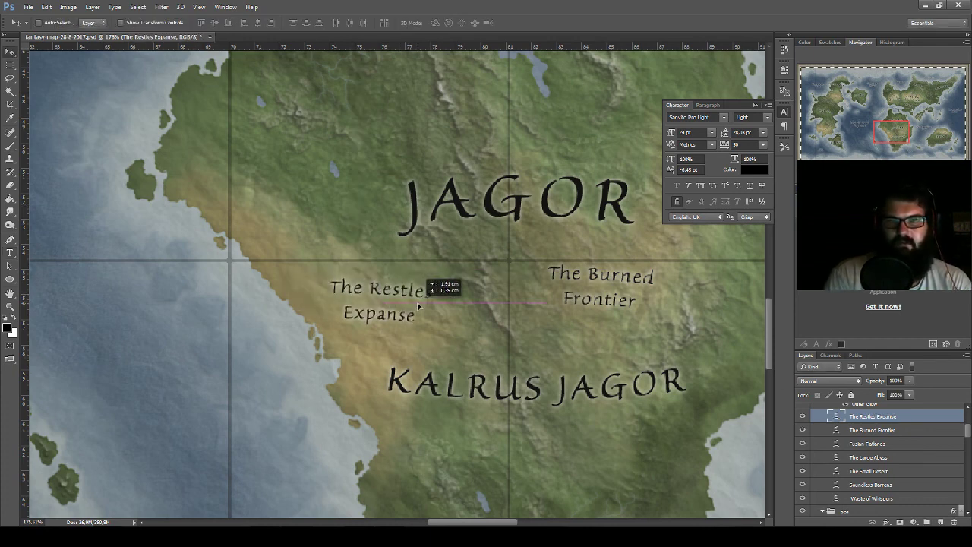
key("ctrl+t")
left_click_drag(448, 275, 526, 274)
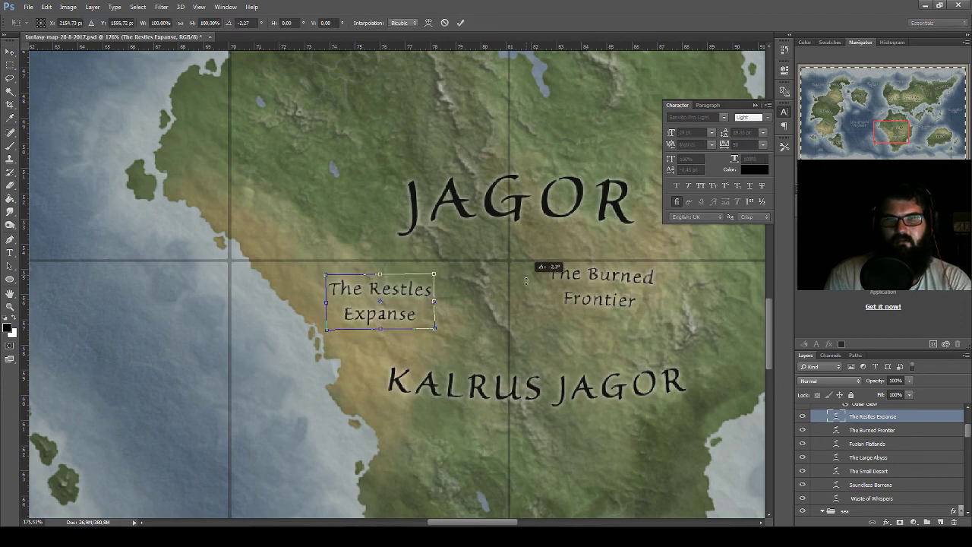
key("Return")
scroll(522, 342, "up", 2)
scroll(523, 346, "down", 2)
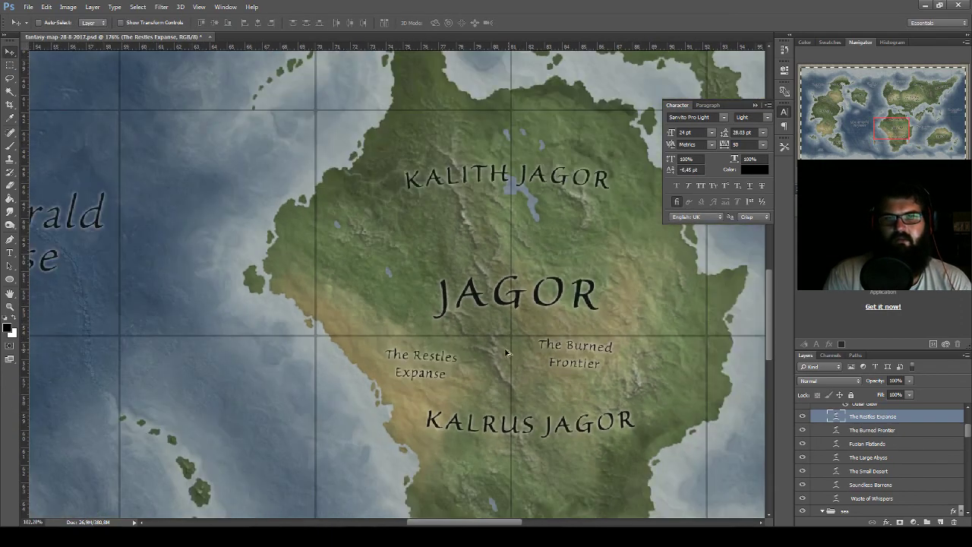
scroll(505, 348, "down", 2)
scroll(505, 348, "down", 1)
scroll(498, 363, "up", 3)
- Tilt 'The Restles Expanse' a little further counter-clockwise
key("ctrl+t")
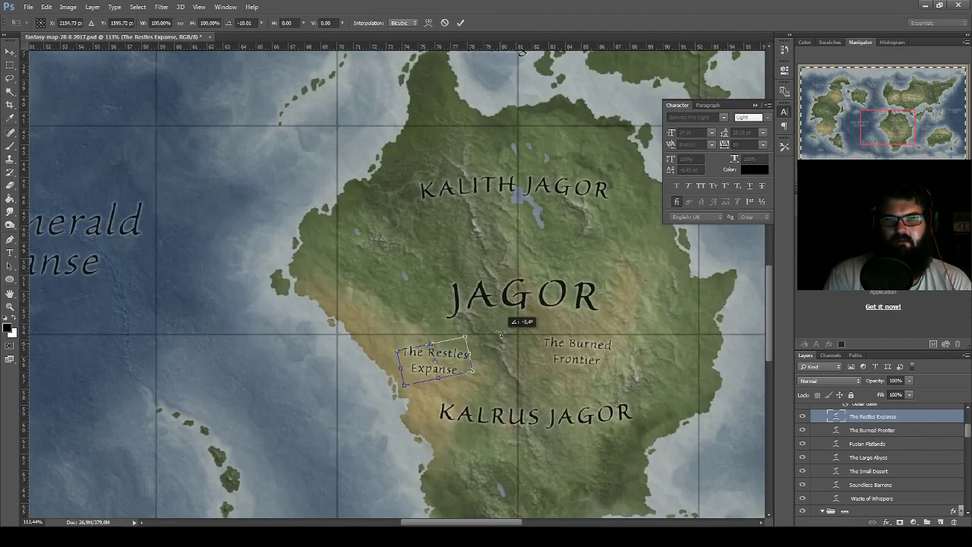
left_click_drag(498, 363, 501, 346)
key("Return")
scroll(468, 384, "down", 2)
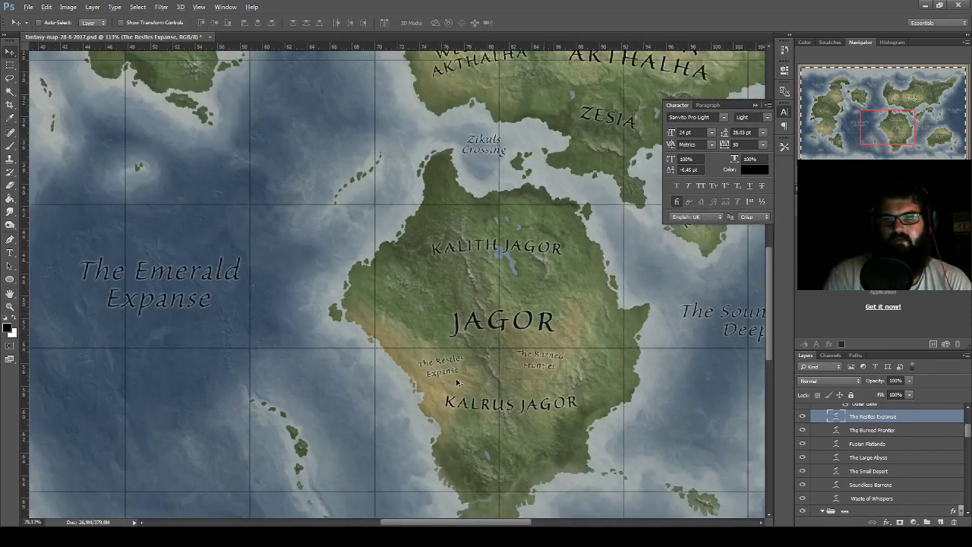
scroll(464, 384, "down", 1)
scroll(455, 387, "down", 1)
scroll(433, 391, "down", 1)
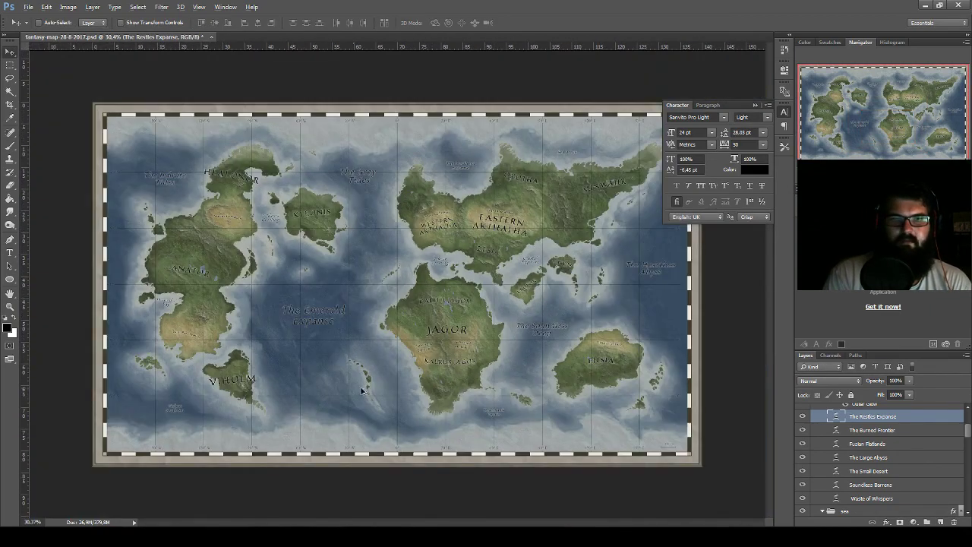
- Save the map, collapse the Character panel and zoom the view
key("ctrl+s")
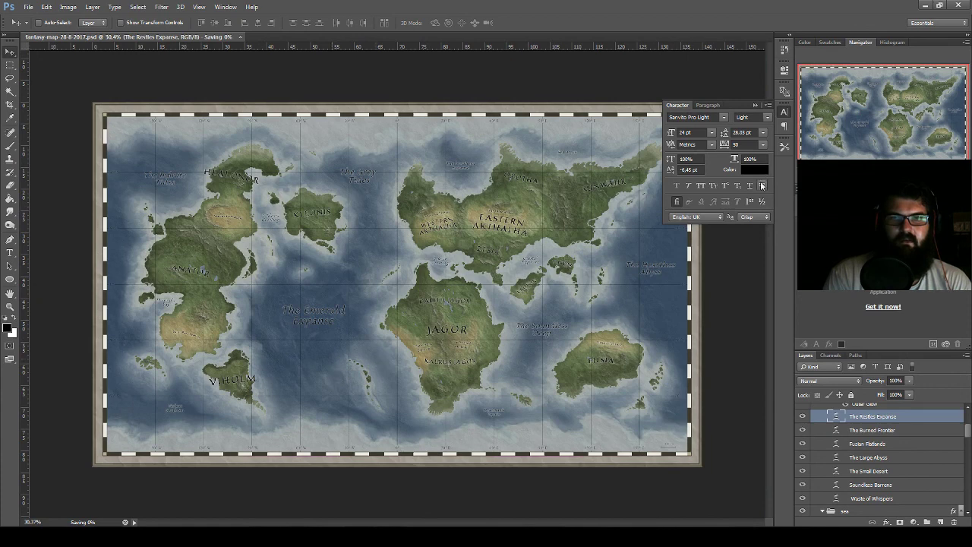
left_click(755, 104)
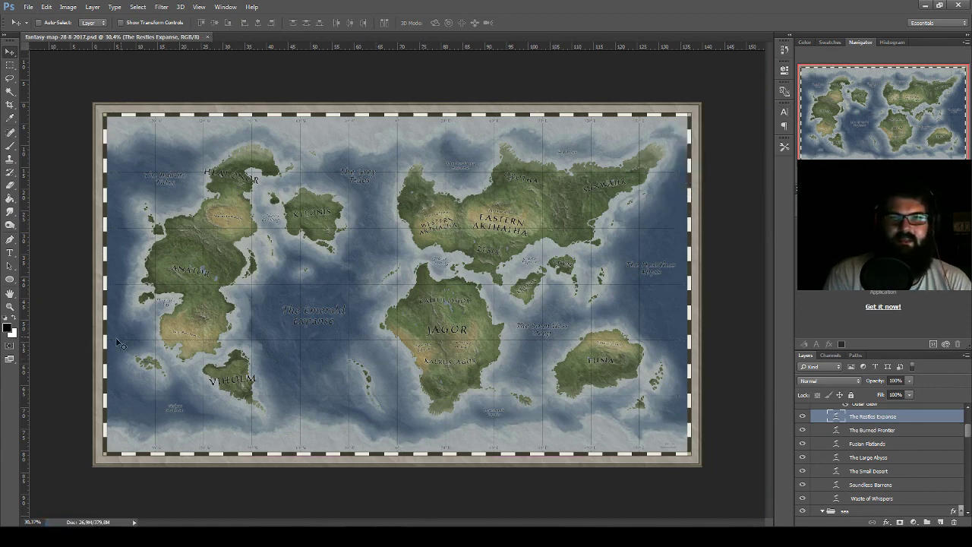
scroll(266, 320, "up", 3)
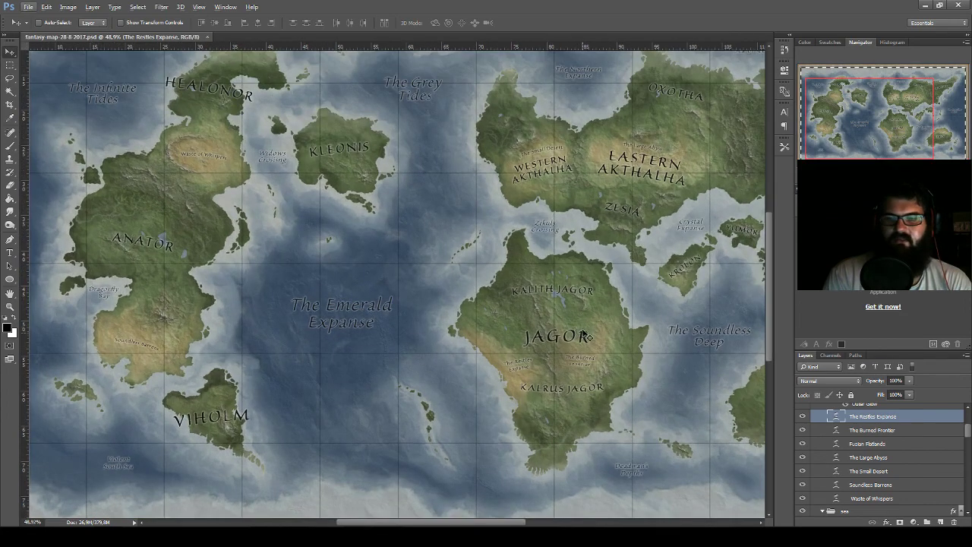
scroll(562, 334, "up", 2)
scroll(553, 355, "up", 3)
scroll(545, 374, "up", 2)
scroll(546, 374, "up", 2)
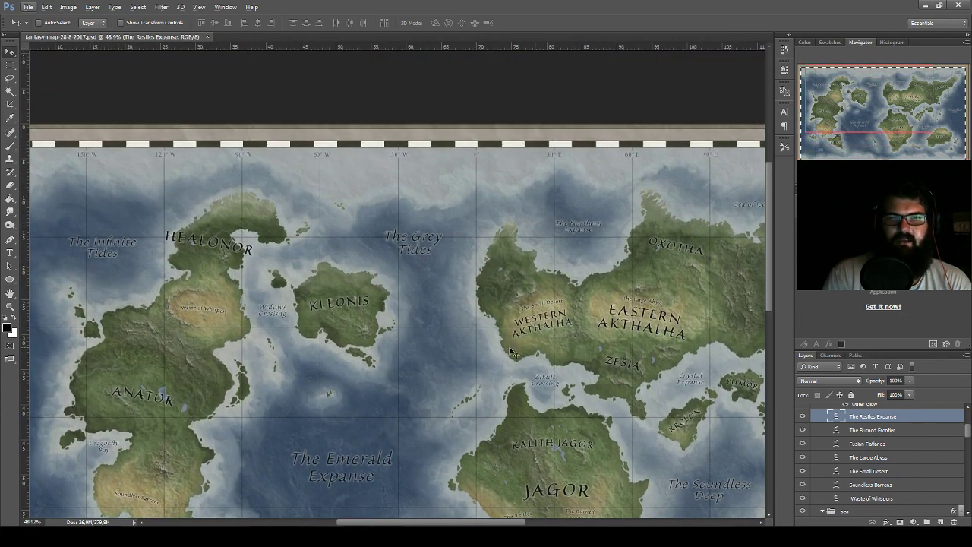
- Pan to bring Eastern Akthalha, Jagor and the northeast coast into view
mouse_move(545, 374)
left_mouse_down()
mouse_move(444, 175)
mouse_move(436, 344)
mouse_move(460, 339)
left_mouse_up()
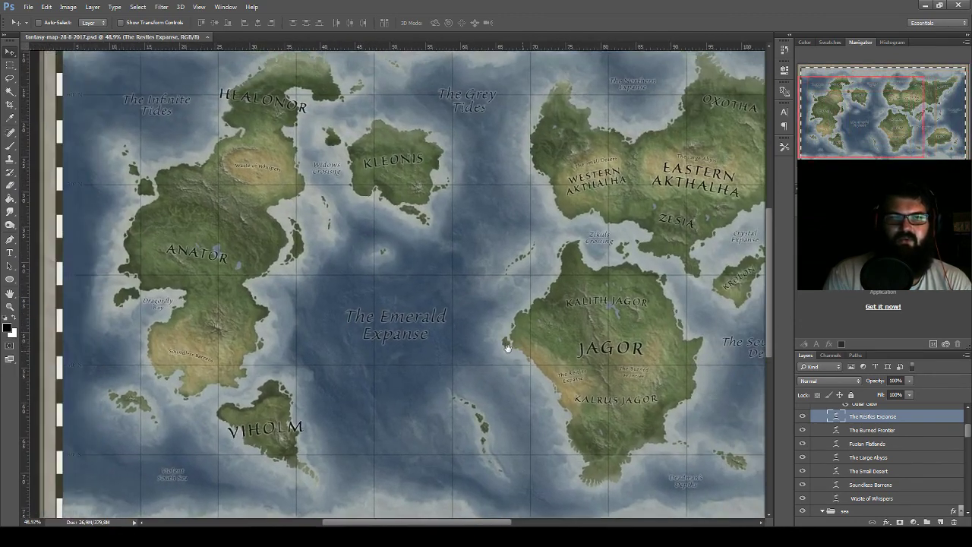
scroll(460, 338, "up", 1)
scroll(460, 339, "up", 1)
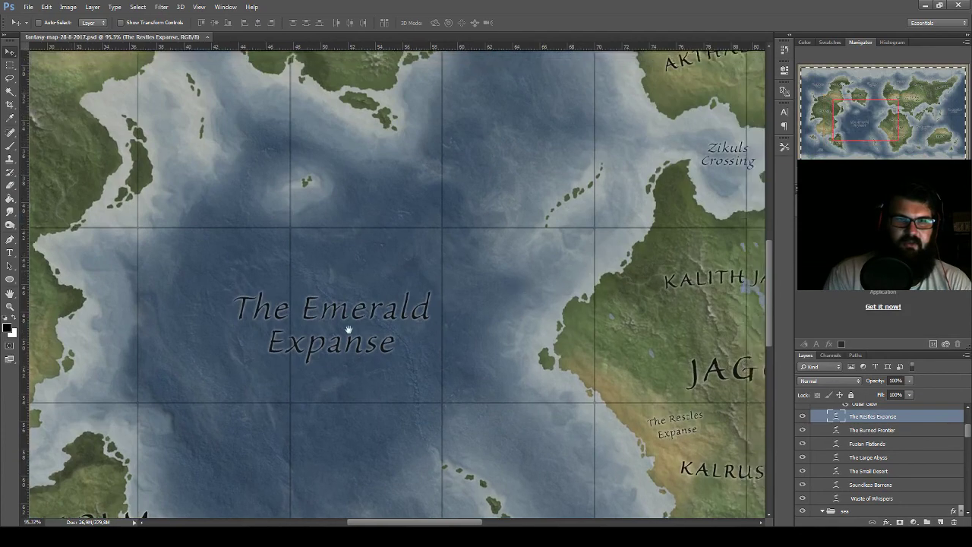
scroll(345, 294, "up", 1)
mouse_move(460, 339)
left_mouse_down()
mouse_move(346, 294)
mouse_move(283, 289)
left_mouse_up()
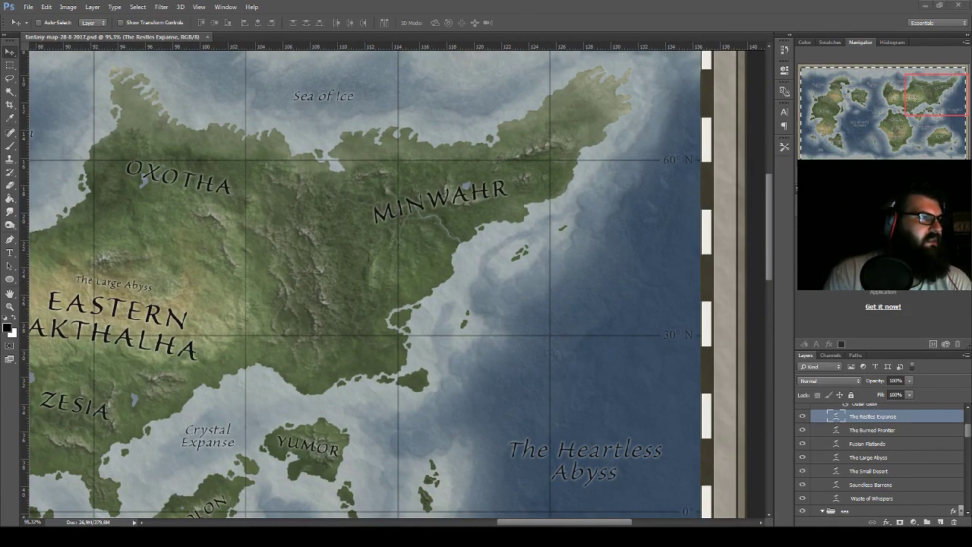
- Look up names in the Mountain Names generator in Chrome, then minimize the browser
key("alt+Tab")
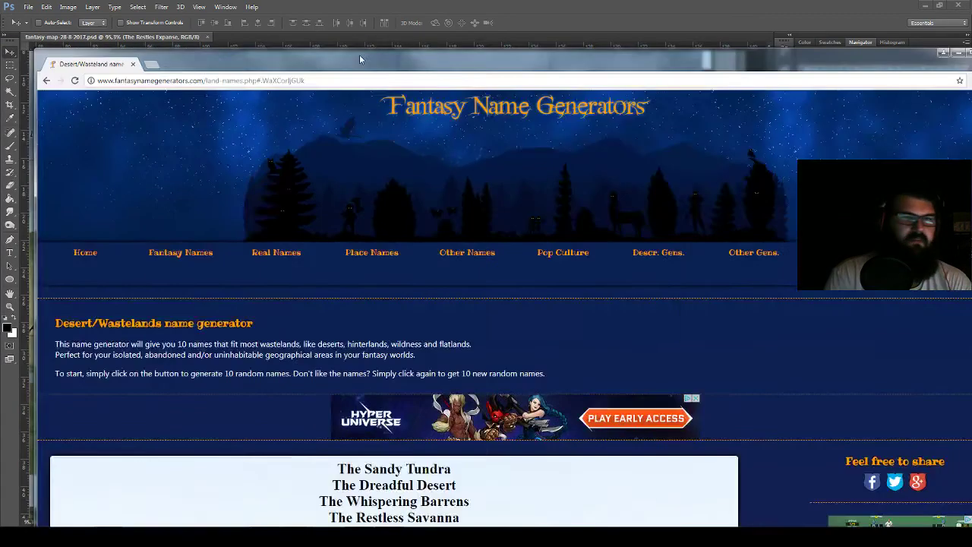
mouse_move(360, 55)
left_mouse_down()
mouse_move(410, 31)
mouse_move(411, 9)
left_mouse_up()
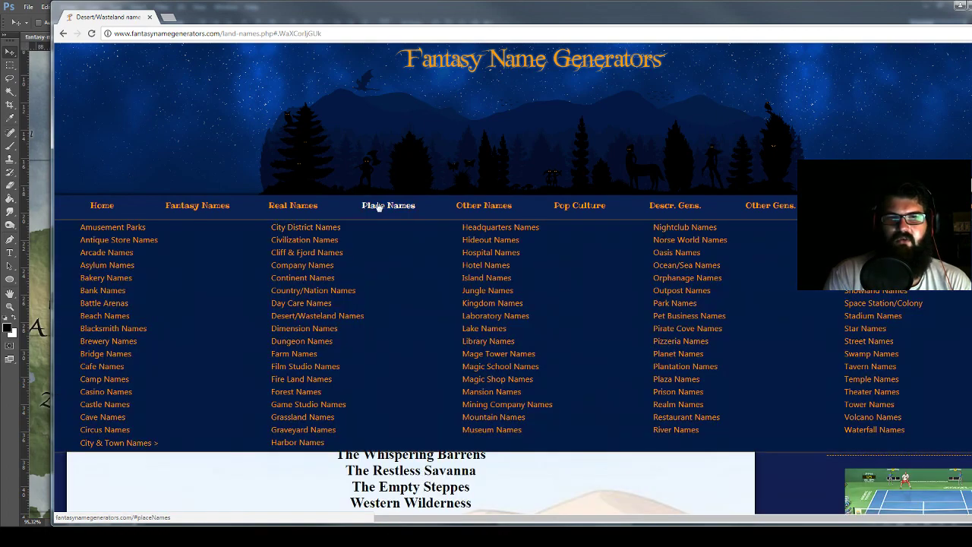
mouse_move(371, 252)
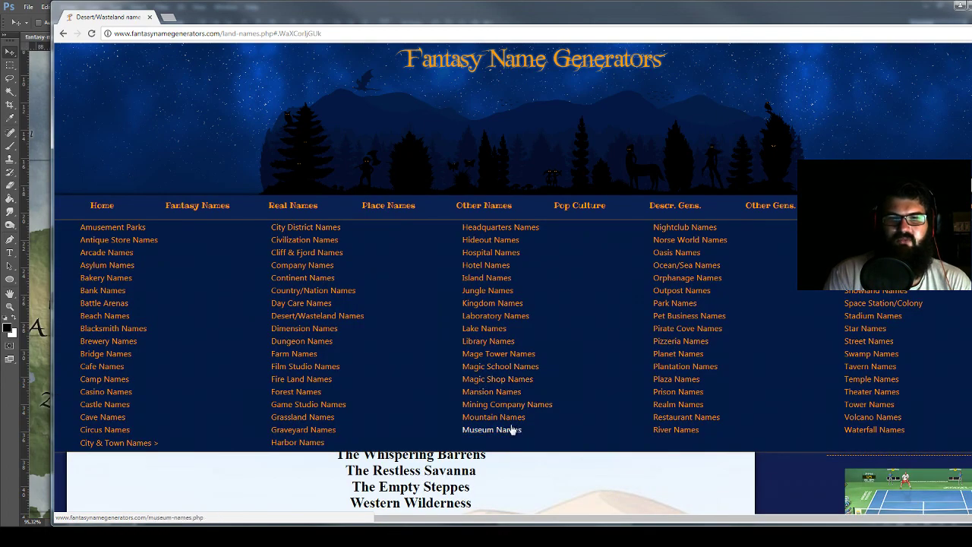
left_click(508, 423)
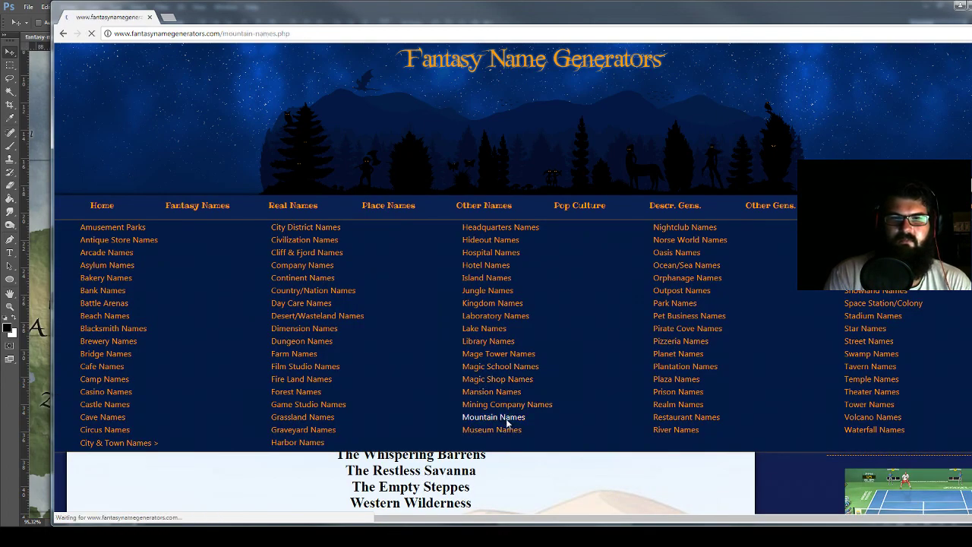
scroll(525, 396, "down", 3)
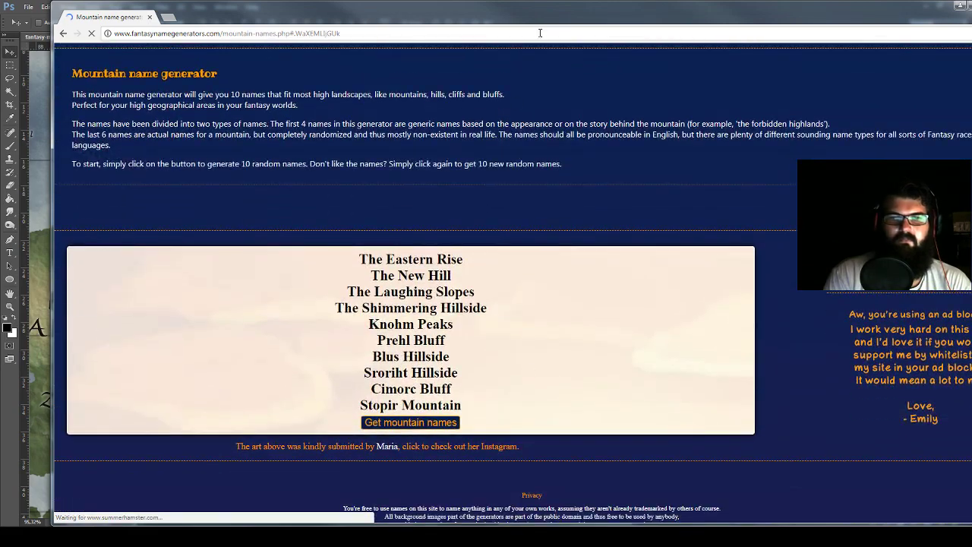
mouse_move(907, 13)
left_mouse_down()
mouse_move(907, 39)
mouse_move(907, 4)
left_mouse_up()
left_click(923, 8)
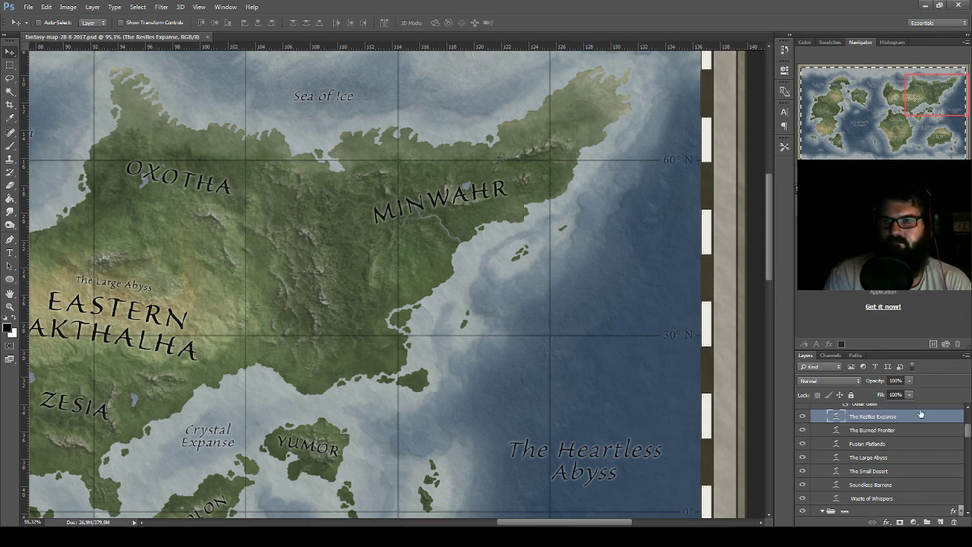
- Create a new layer group named 'mountains' above the deserts group
scroll(919, 417, "up", 3)
left_click(894, 431)
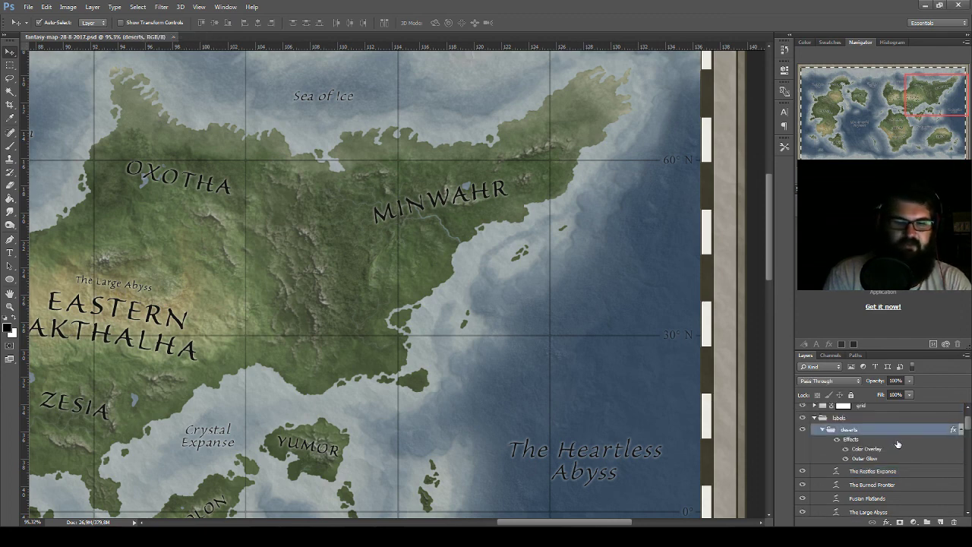
key("ctrl+j")
key("ctrl+z")
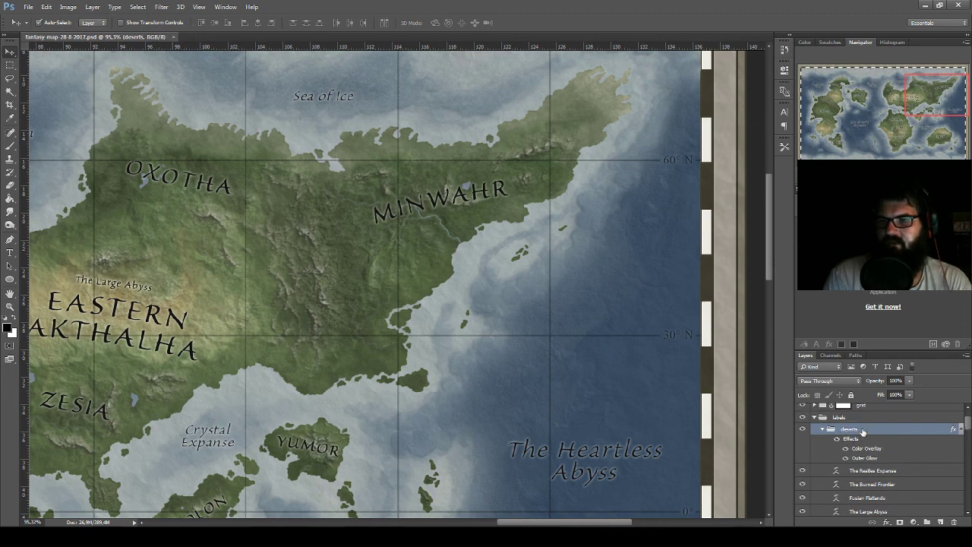
right_click(861, 429)
key("Escape")
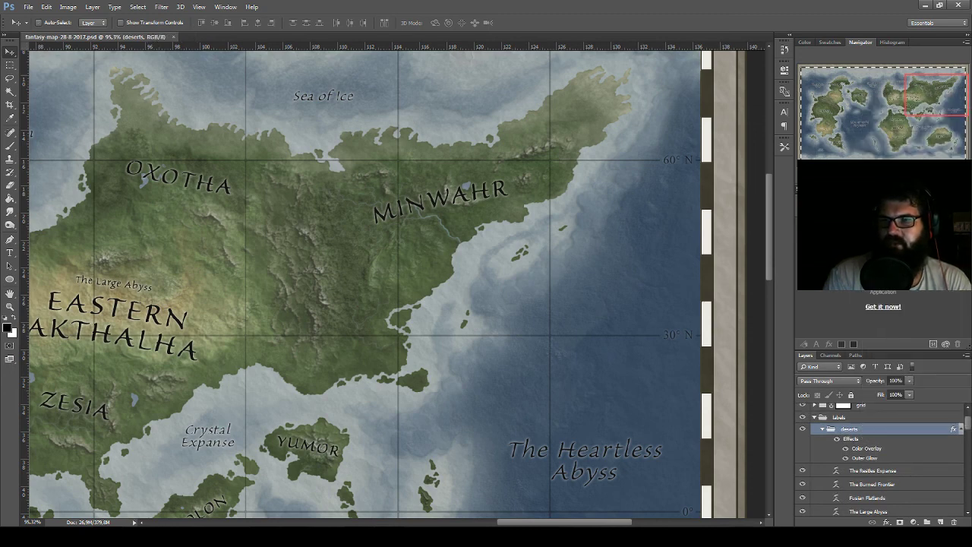
left_click(927, 522)
double_click(849, 458)
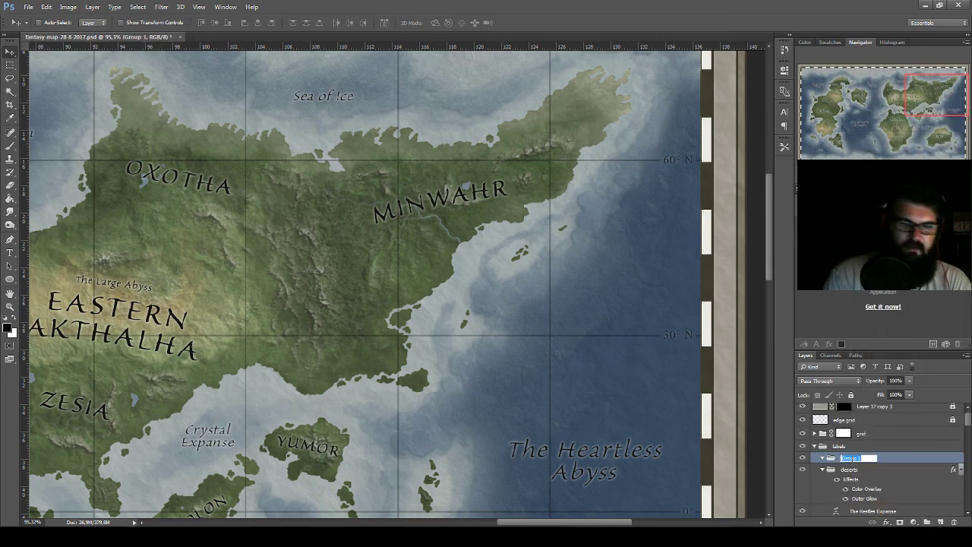
type("mountains")
key("Return")
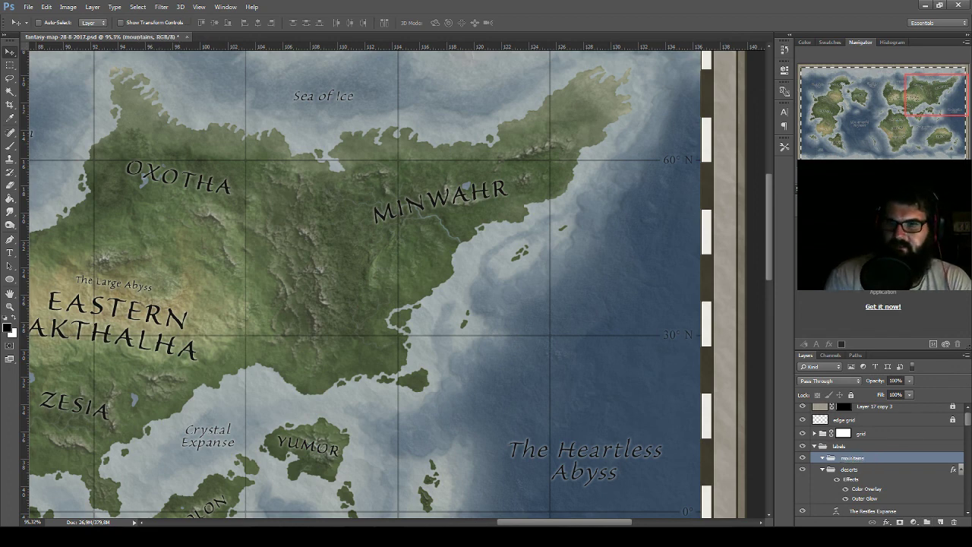
- Paste the deserts layer style (Color Overlay, Outer Glow) onto the mountains group
right_click(881, 461)
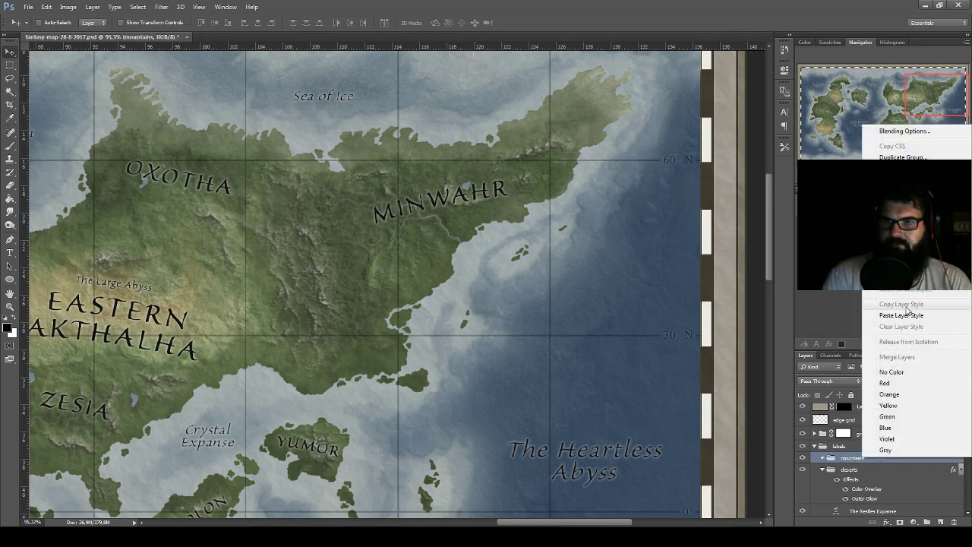
left_click(900, 316)
scroll(881, 475, "down", 2)
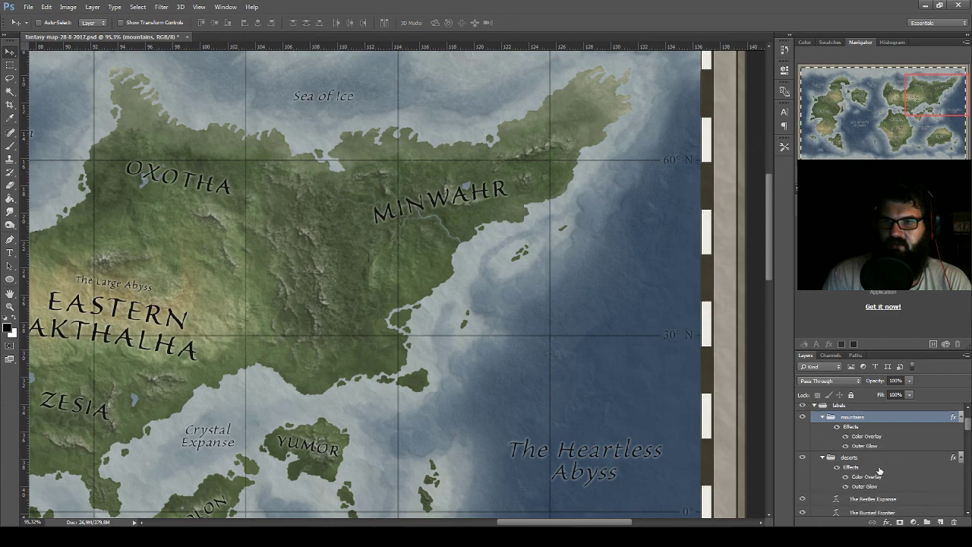
- Duplicate 'The Restles Expanse' label and move the copy between Oxotha and Minwahr
left_click_drag(875, 500, 834, 416)
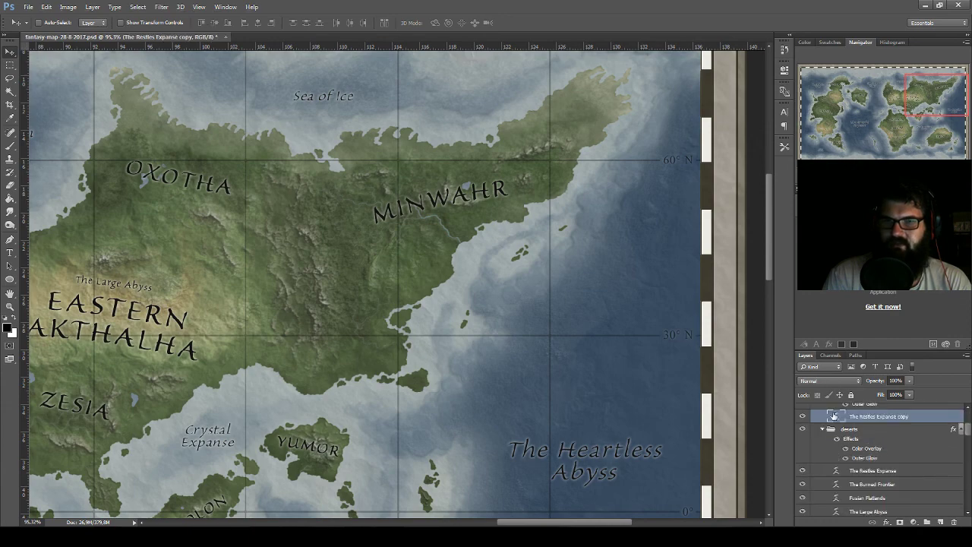
key("ctrl+0")
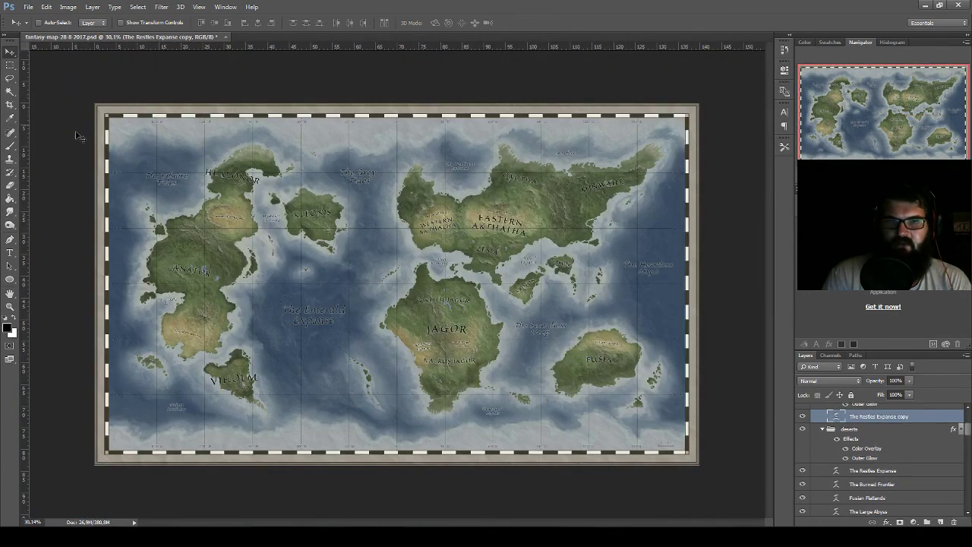
left_click_drag(346, 297, 245, 284)
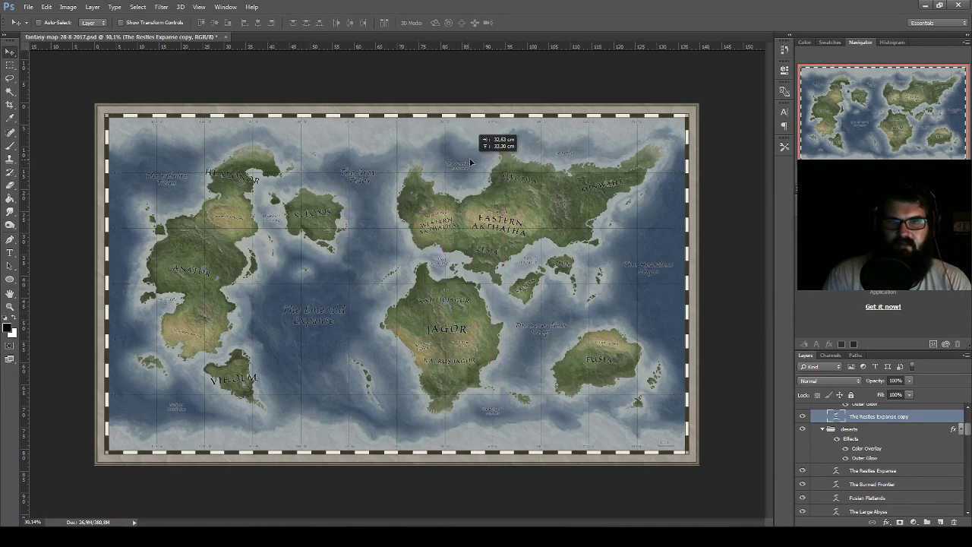
left_click_drag(245, 284, 473, 160)
- Zoom in on the copied label and save the map document
key("ctrl+plus")
scroll(600, 234, "up", 2)
scroll(610, 198, "up", 2)
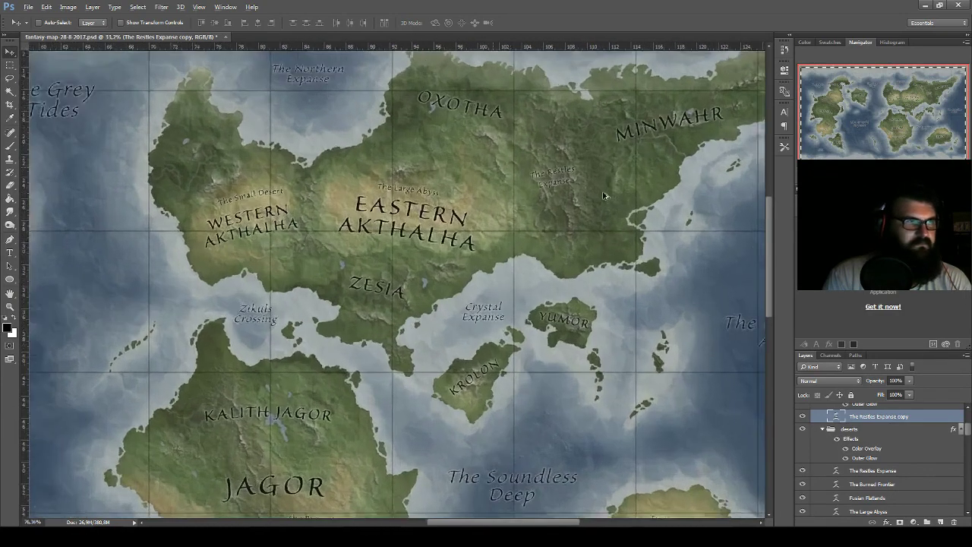
scroll(609, 227, "up", 2)
scroll(610, 266, "up", 2)
scroll(610, 305, "up", 2)
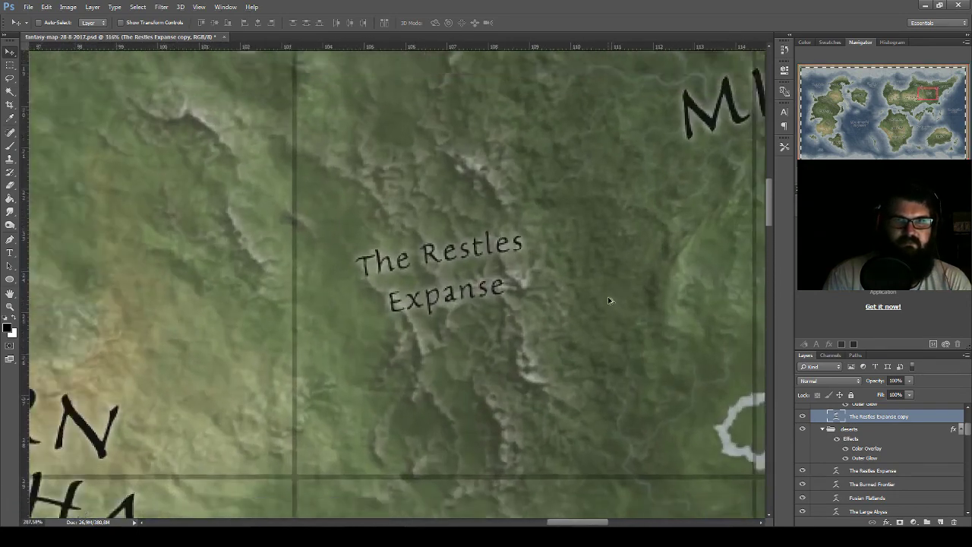
scroll(607, 299, "down", 1)
key("ctrl+s")
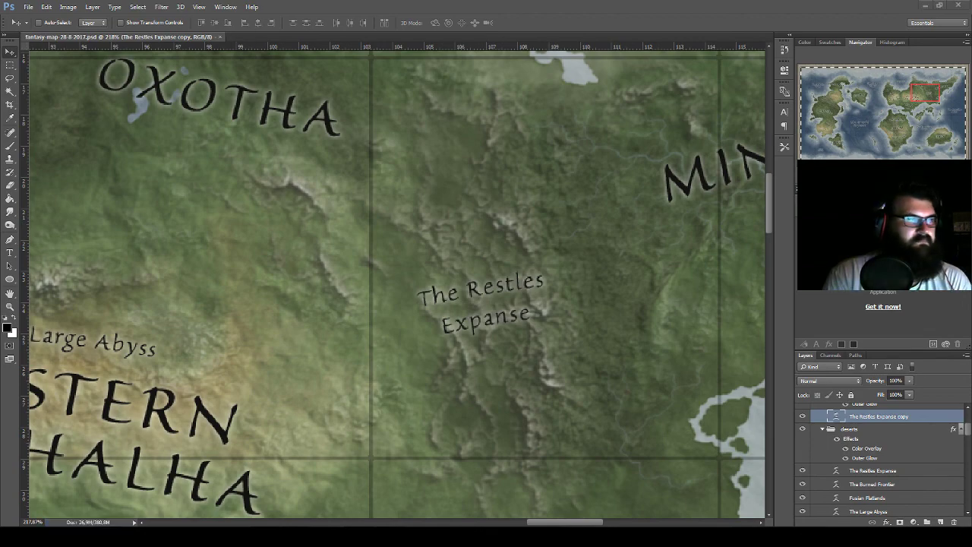
- Check the generated mountain names like 'The Eastern Rise', then return to Photoshop
left_click(351, 474)
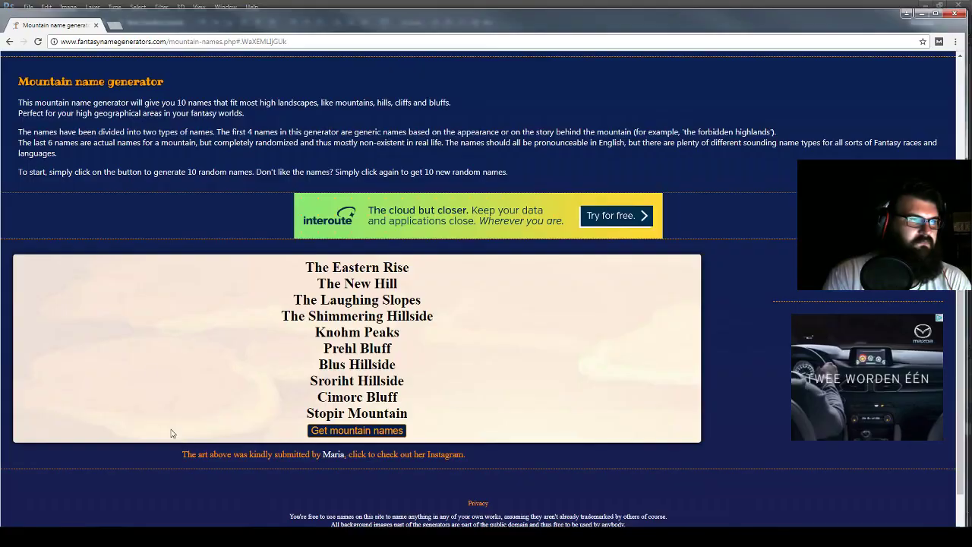
key("alt+Tab")
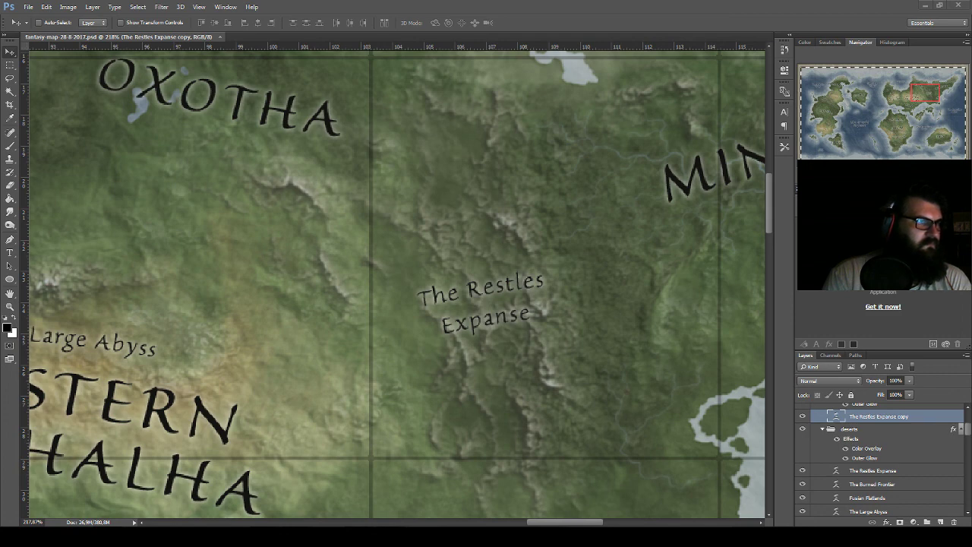
- Center the copied label and retype it as 'The Restles Rise'
scroll(473, 227, "down", 2)
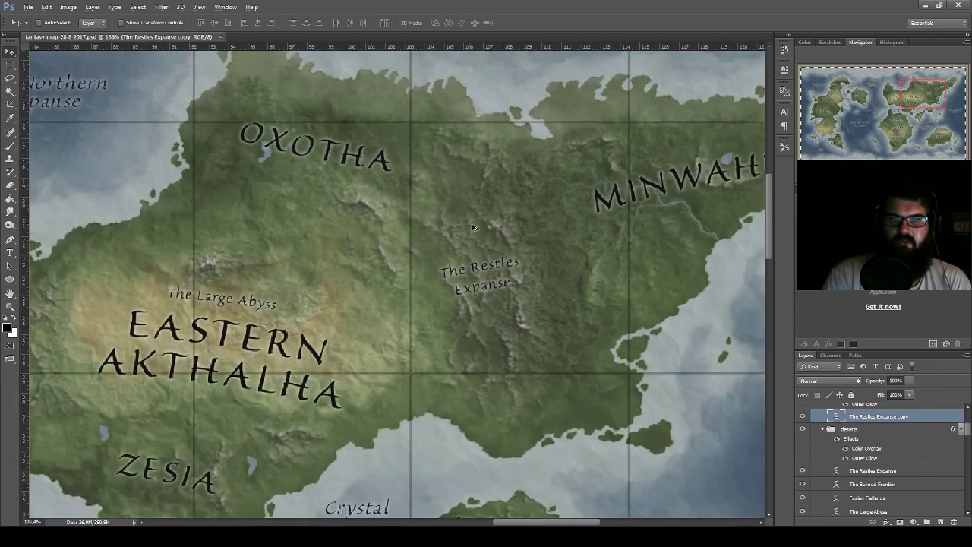
scroll(473, 227, "down", 2)
scroll(565, 180, "down", 1)
scroll(547, 220, "down", 1)
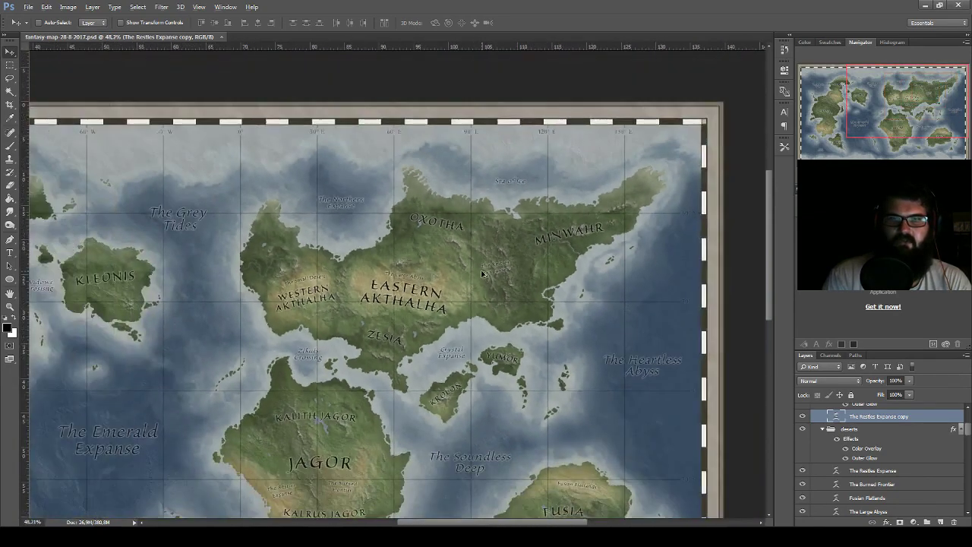
scroll(526, 265, "up", 3)
scroll(527, 265, "up", 1)
scroll(502, 274, "up", 1)
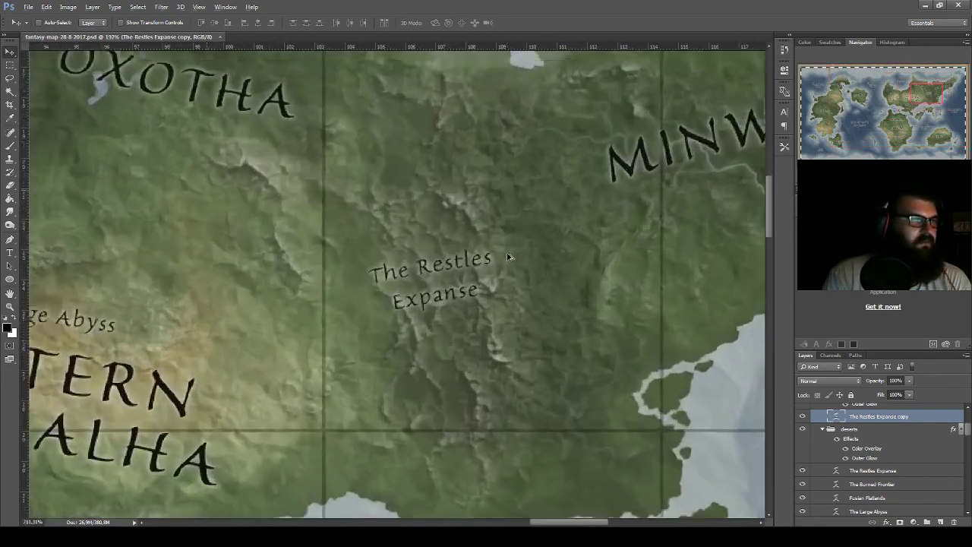
scroll(486, 296, "up", 1)
left_click_drag(483, 304, 345, 295)
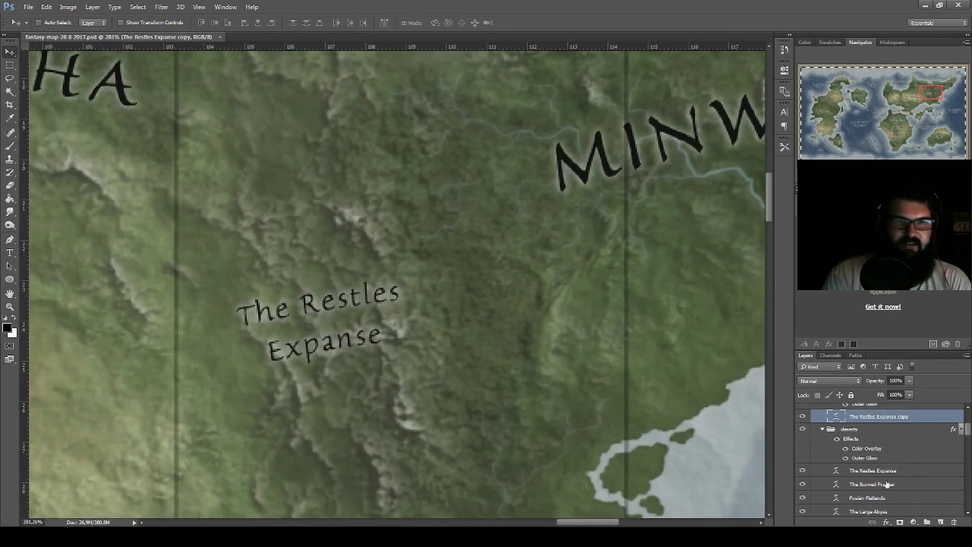
double_click(835, 416)
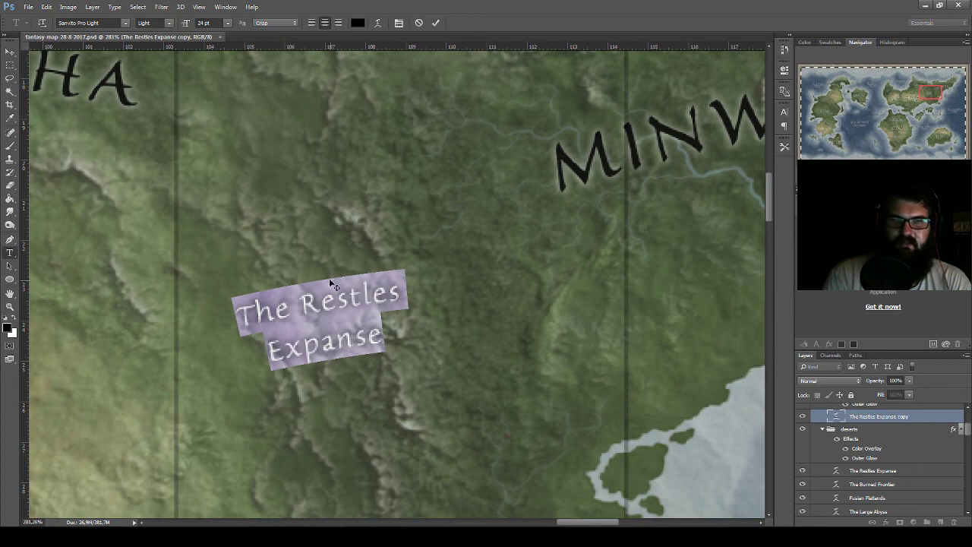
type("The")
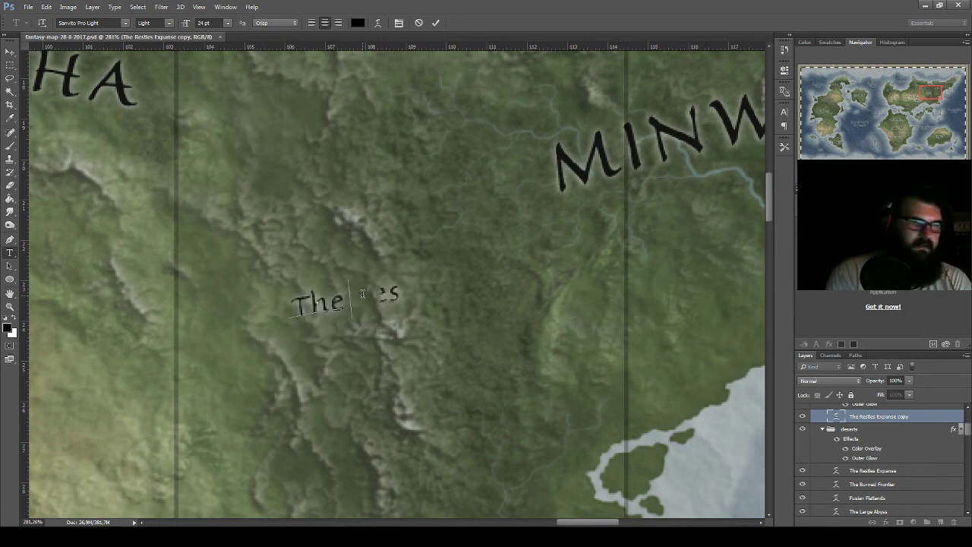
type(" Restles")
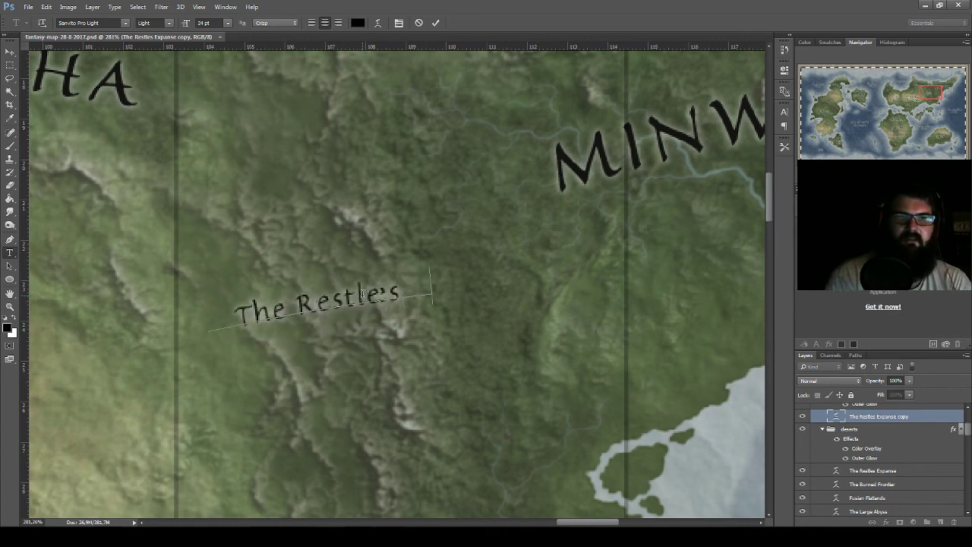
type(" Rise")
- Commit the text, then rotate the label near vertical and enlarge it
key("ctrl+t")
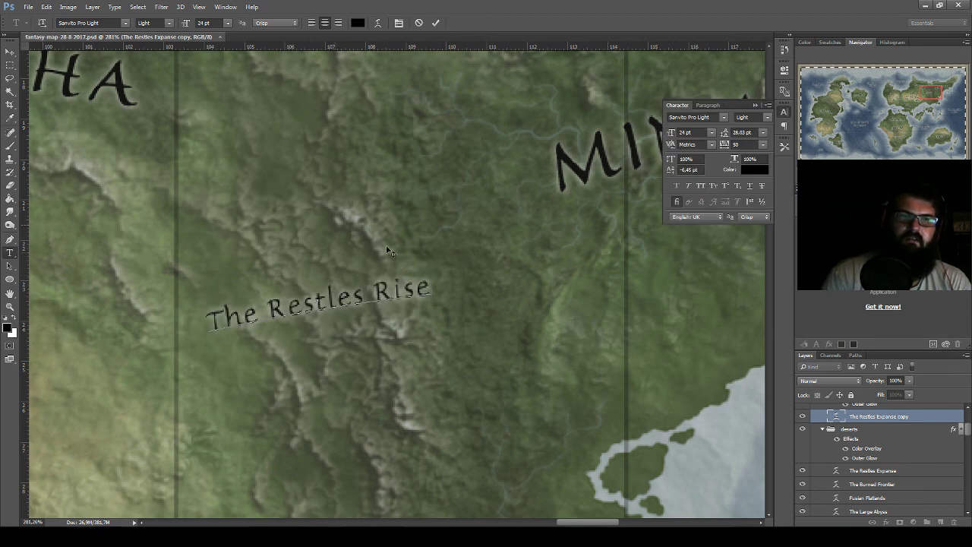
left_click(9, 52)
key("ctrl+t")
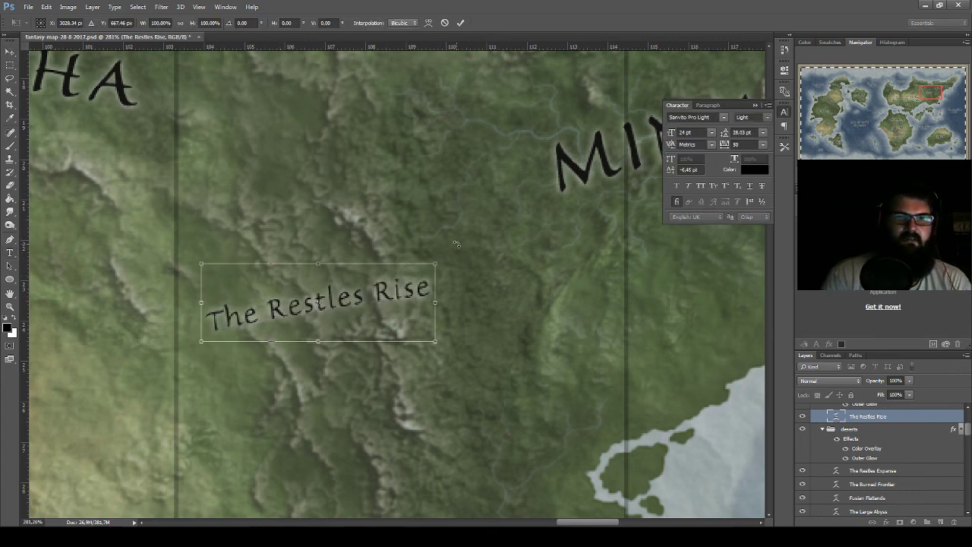
mouse_move(436, 334)
left_mouse_down()
mouse_move(378, 419)
mouse_move(412, 400)
mouse_move(426, 266)
left_mouse_up()
left_click_drag(354, 273, 401, 275)
scroll(403, 275, "down", 2)
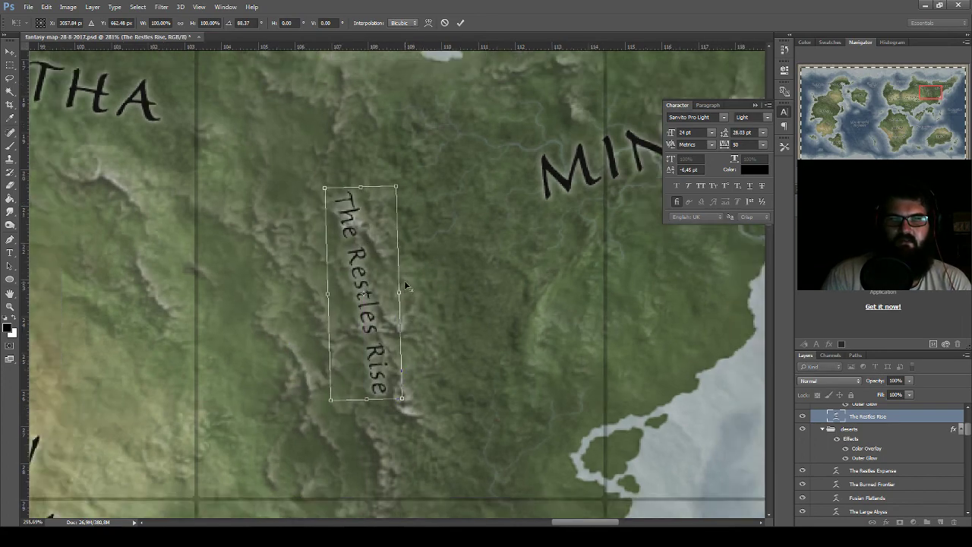
scroll(410, 279, "down", 2)
left_click_drag(396, 223, 411, 212, "shift")
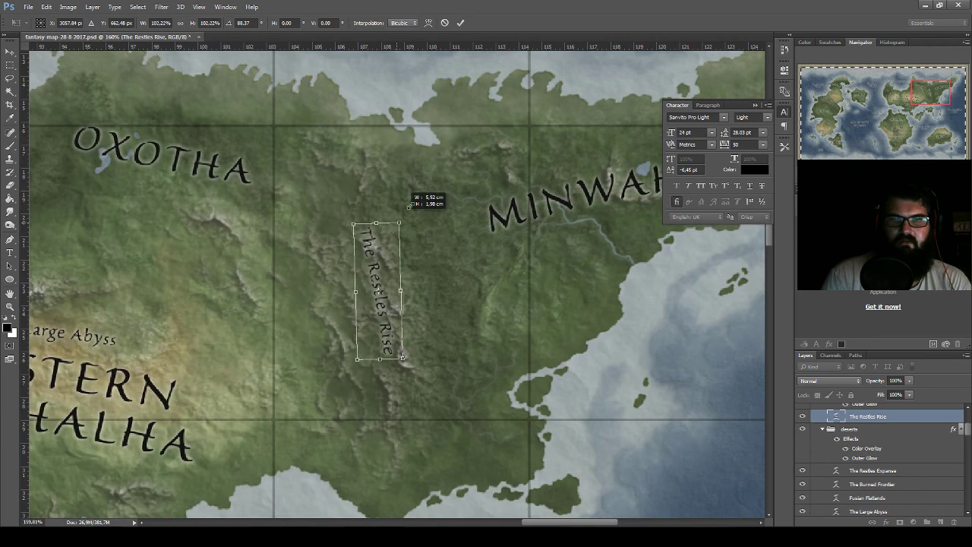
key("Return")
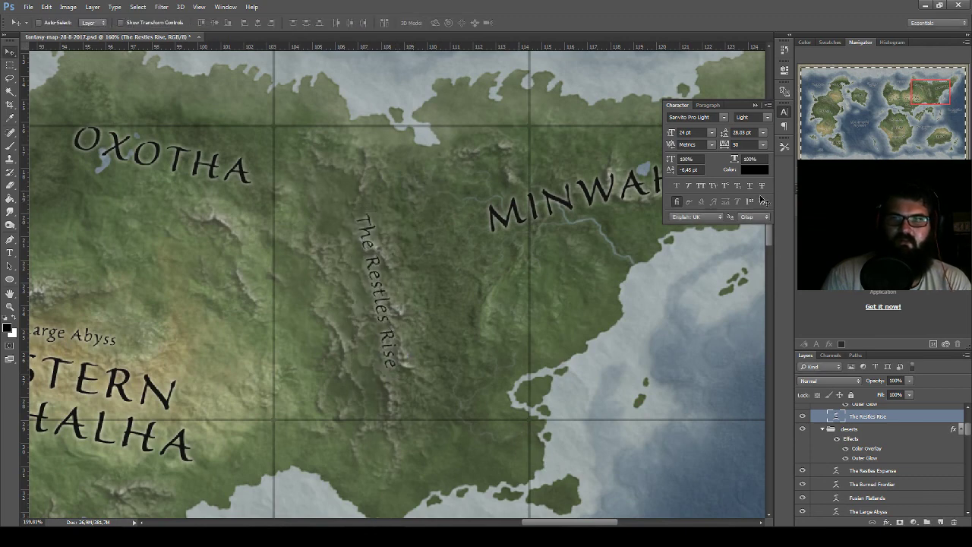
- Undo that transform and rotate the label to follow the ridge instead
key("ctrl+z")
key("ctrl+t")
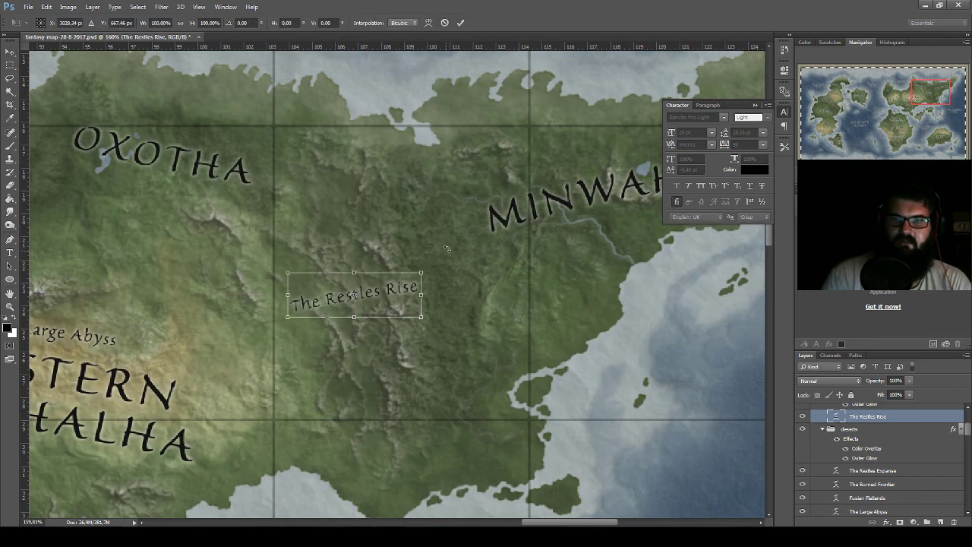
left_click_drag(429, 262, 450, 366)
key("Return")
- Widen the letter spacing of 'The Restles Rise' to 200
left_click(763, 144)
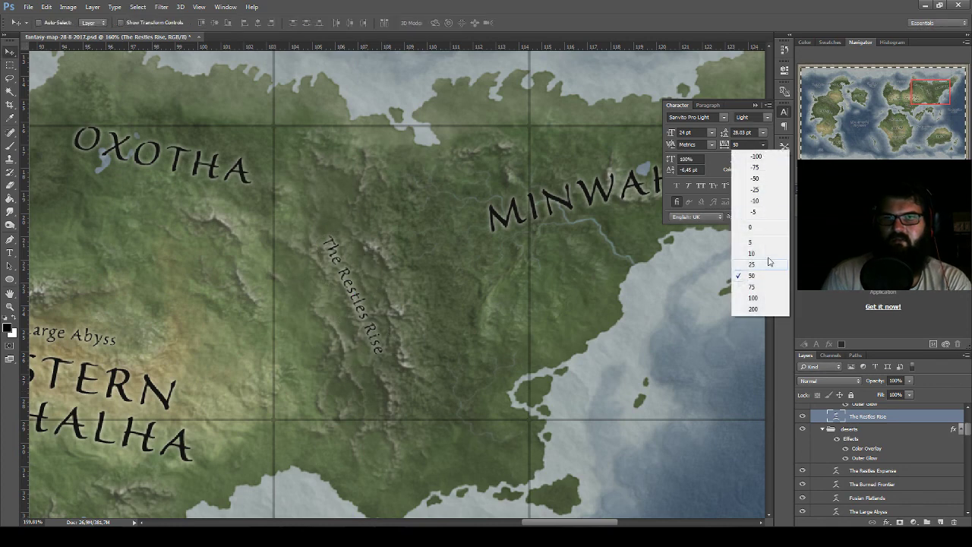
left_click(757, 297)
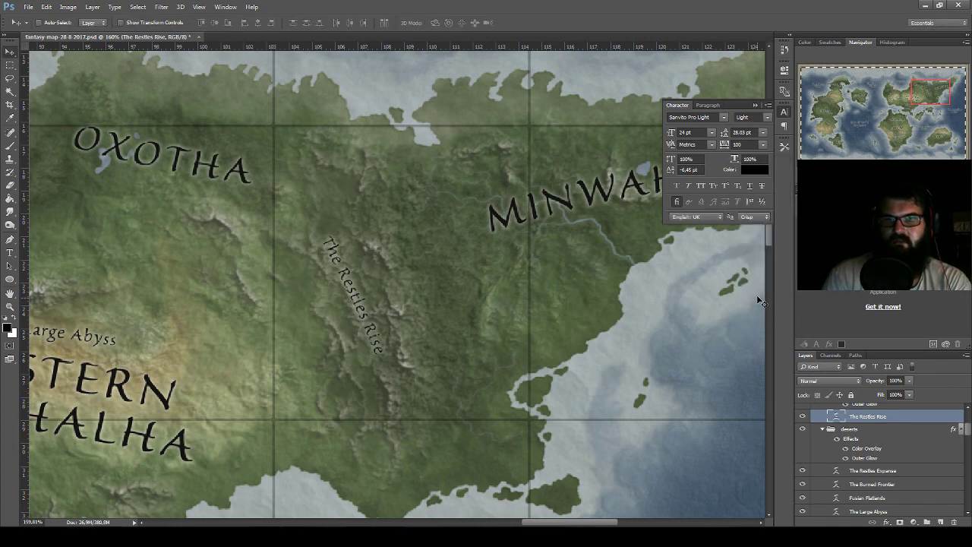
double_click(836, 416)
left_click(764, 144)
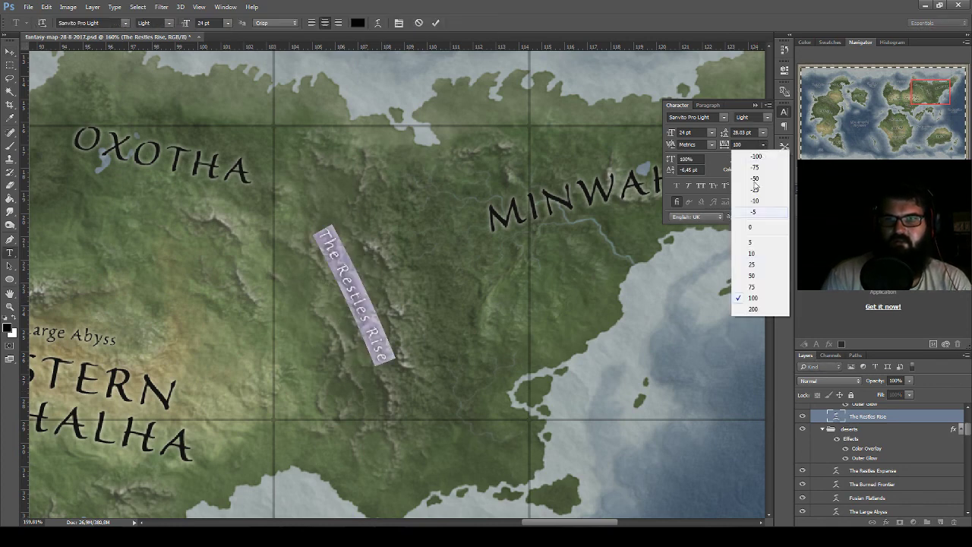
left_click(755, 305)
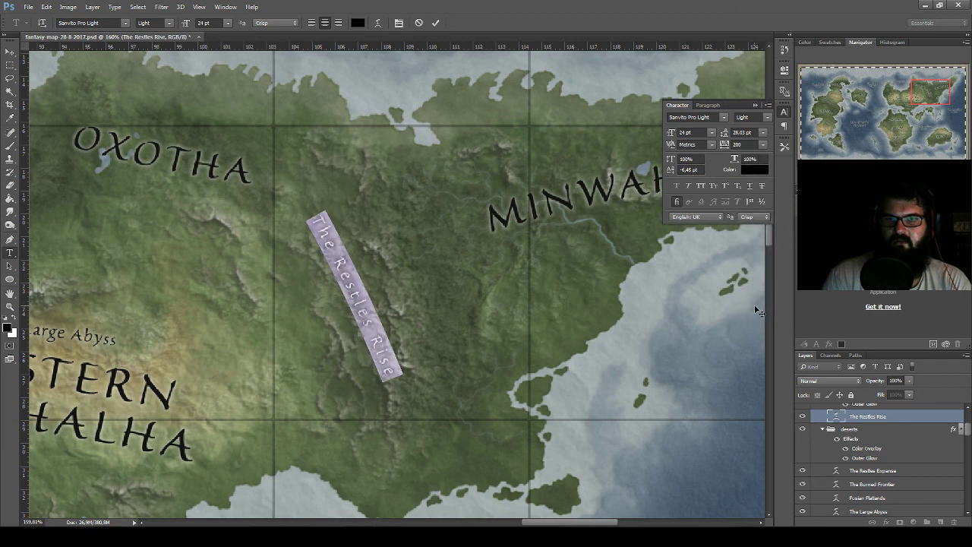
left_click(10, 51)
- Rotate 'The Restles Rise' to a steeper angle along the ridge
key("ctrl+t")
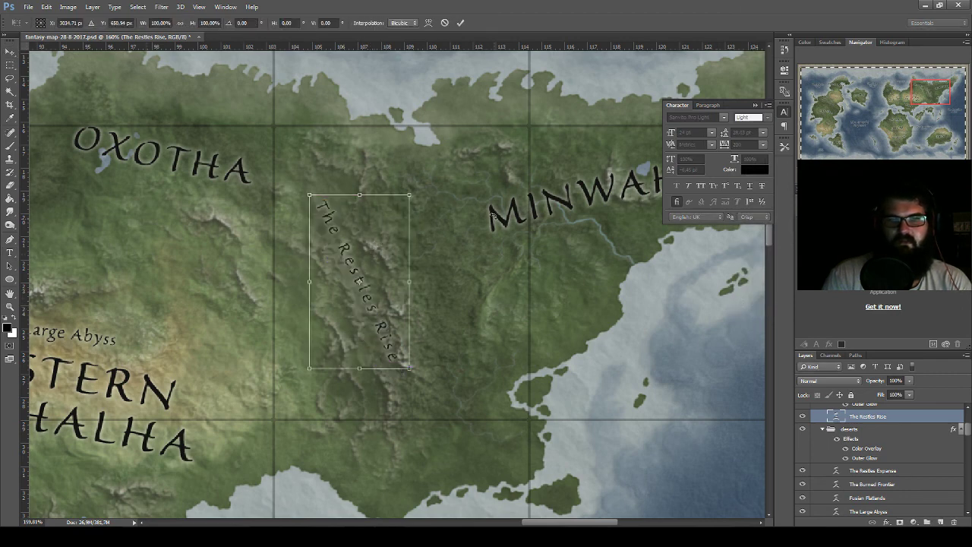
left_click_drag(441, 199, 498, 236)
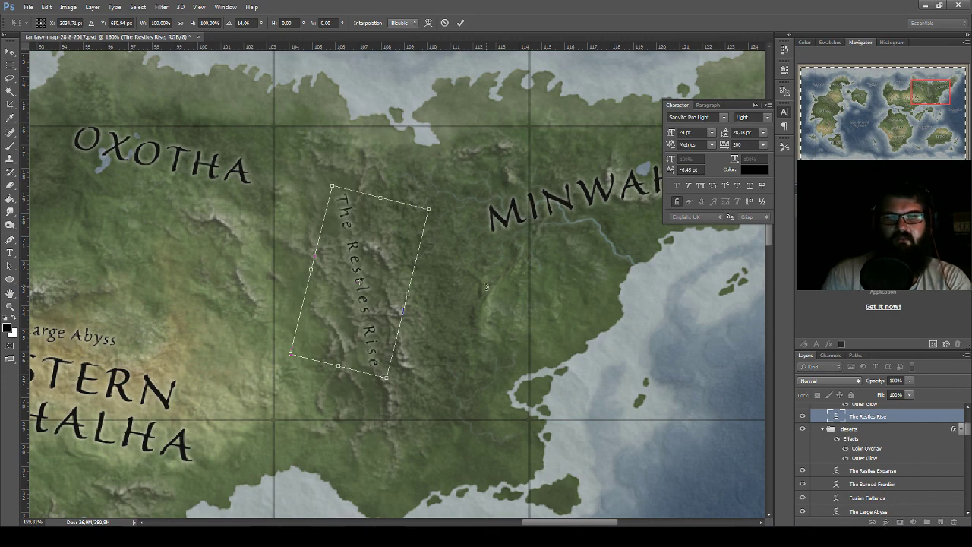
key("Return")
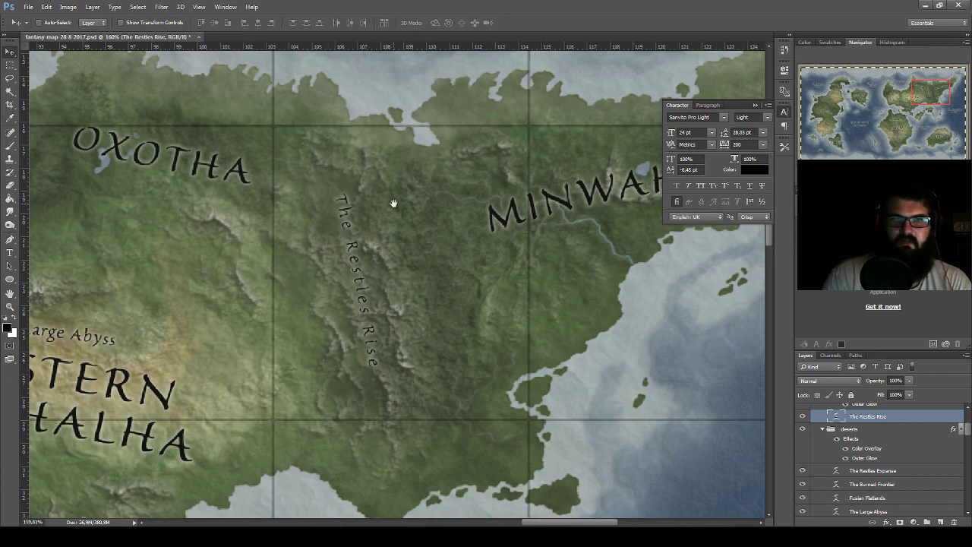
- Duplicate The Restles Rise label onto Minwahr's northern coast
mouse_move(393, 202)
left_mouse_down()
mouse_move(180, 289)
mouse_move(228, 262)
left_mouse_up()
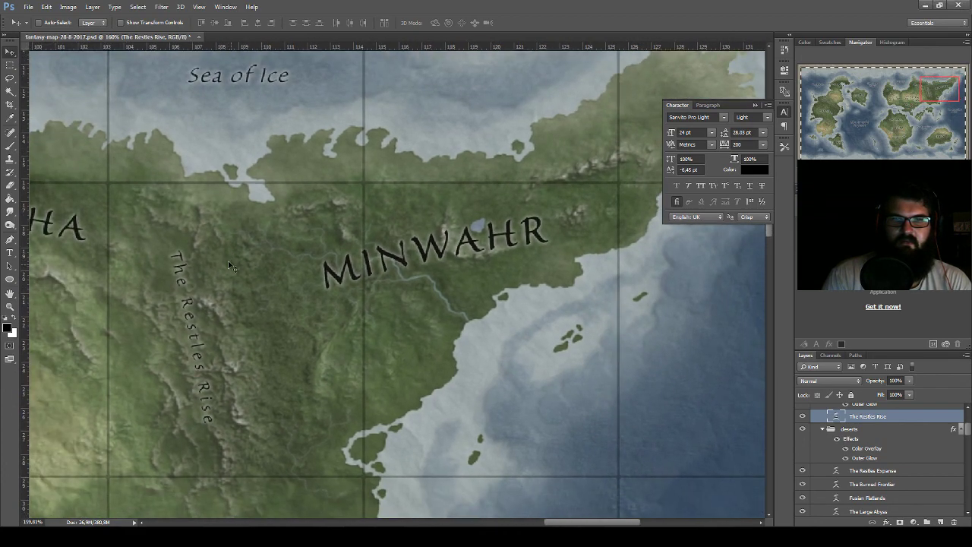
mouse_move(193, 332)
left_mouse_down()
mouse_move(282, 278)
mouse_move(581, 168)
left_mouse_up()
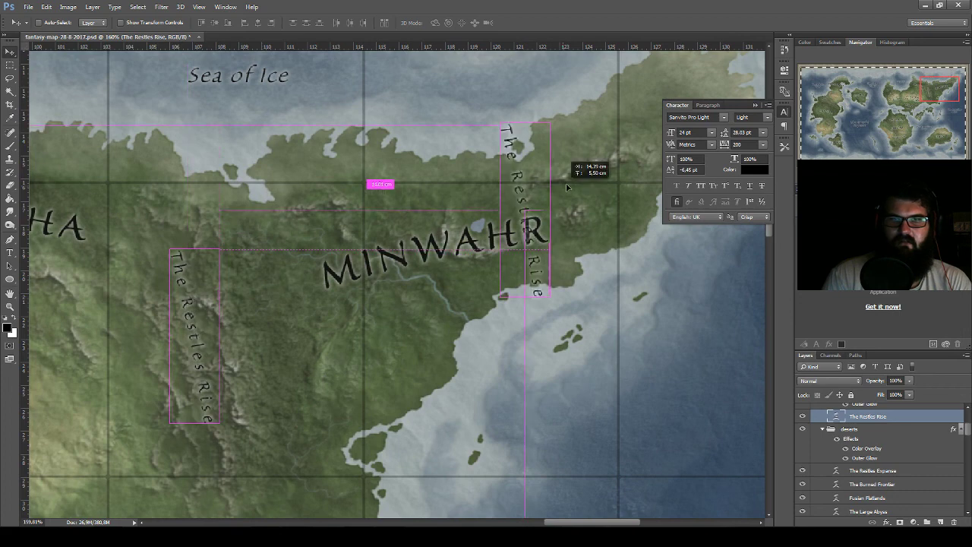
left_click_drag(490, 311, 408, 343)
mouse_move(532, 316)
left_mouse_down()
mouse_move(409, 346)
mouse_move(523, 160)
left_mouse_up()
key("ctrl+t")
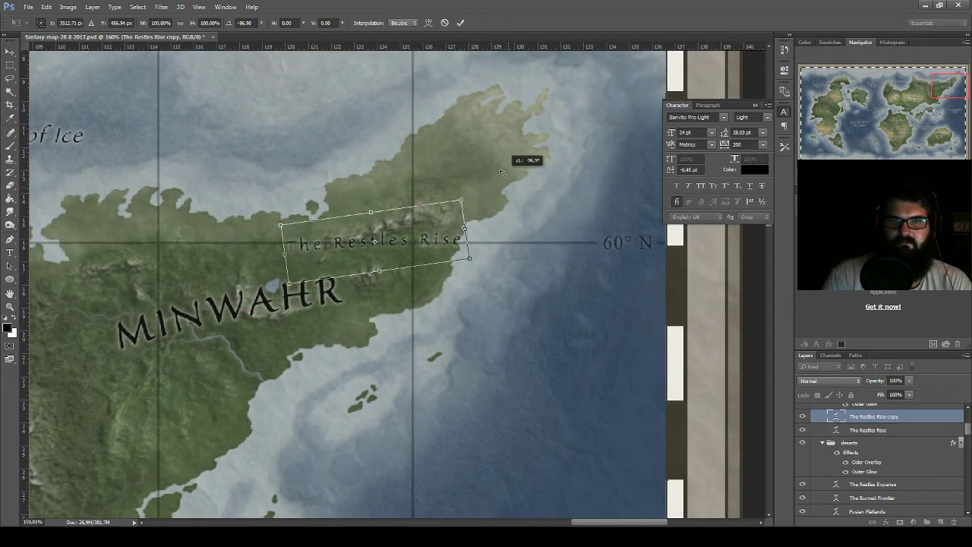
key("Escape")
- Try retyping the copy as 'White Summit', then revert it to The Restles Rise
double_click(836, 418)
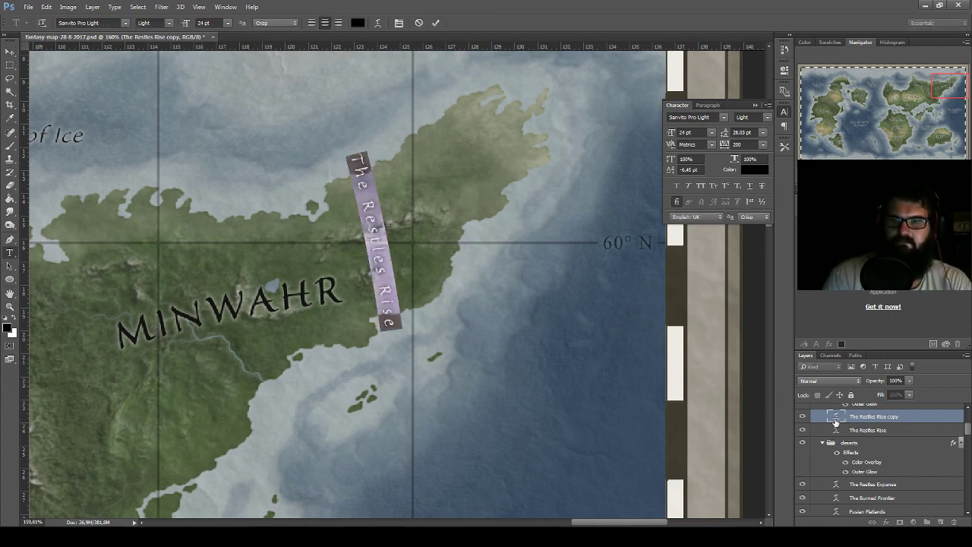
type("White")
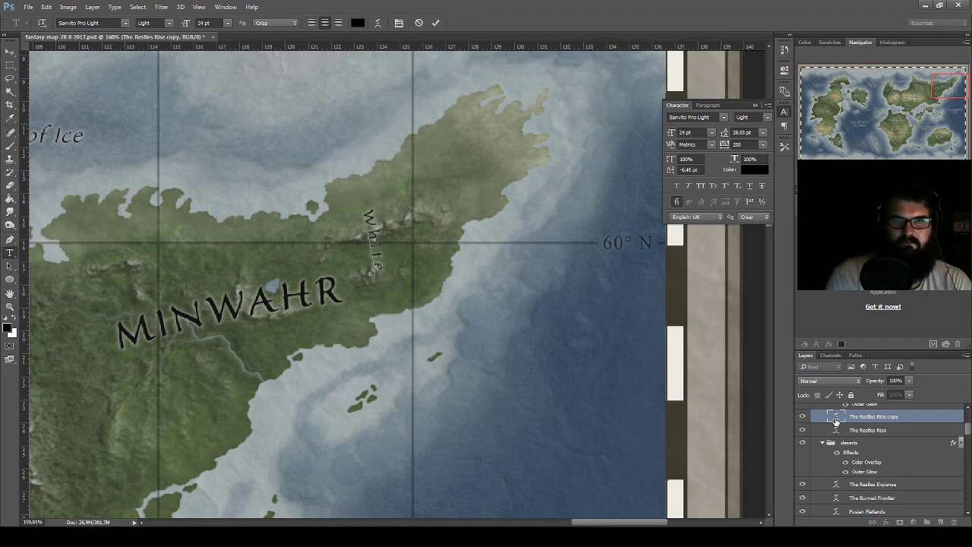
double_click(836, 421)
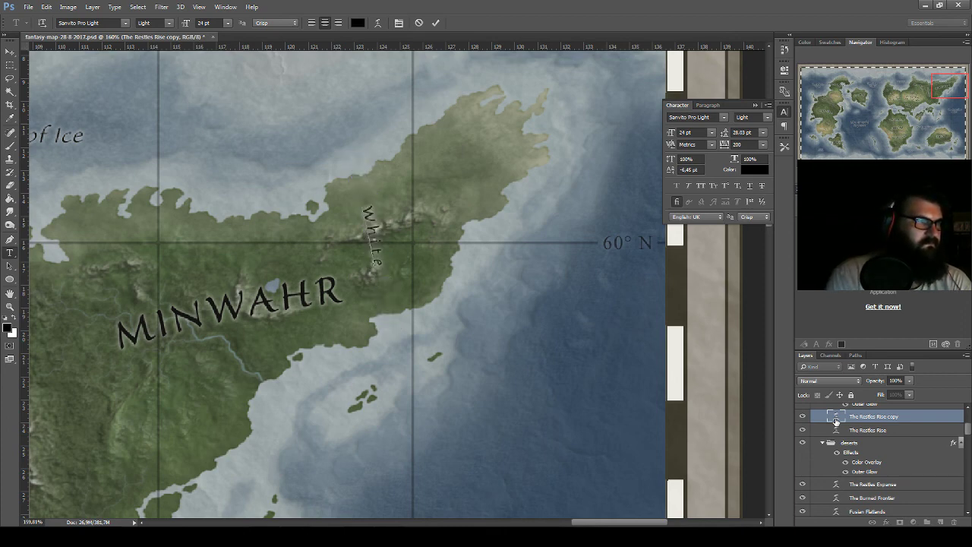
type(" Summit")
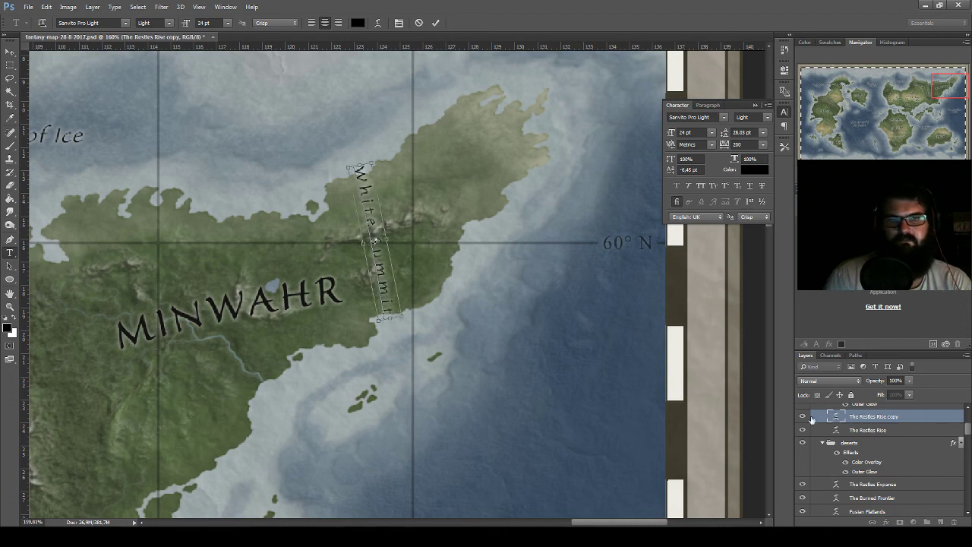
left_click(533, 305)
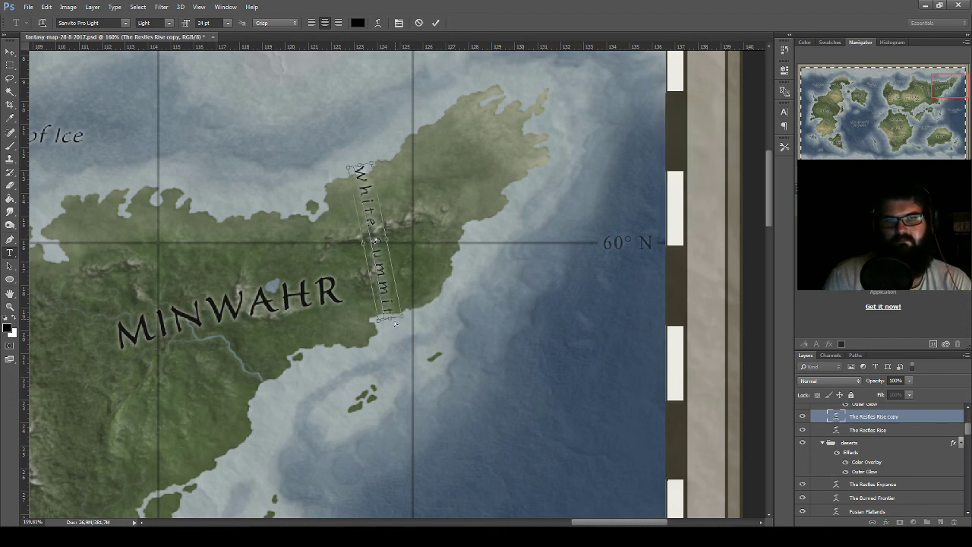
key("ctrl+t")
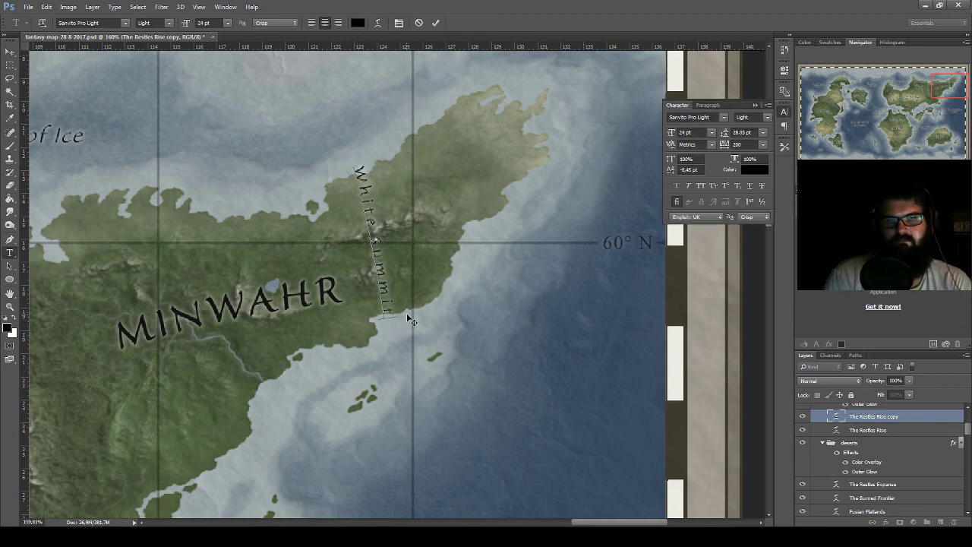
key("ctrl+t")
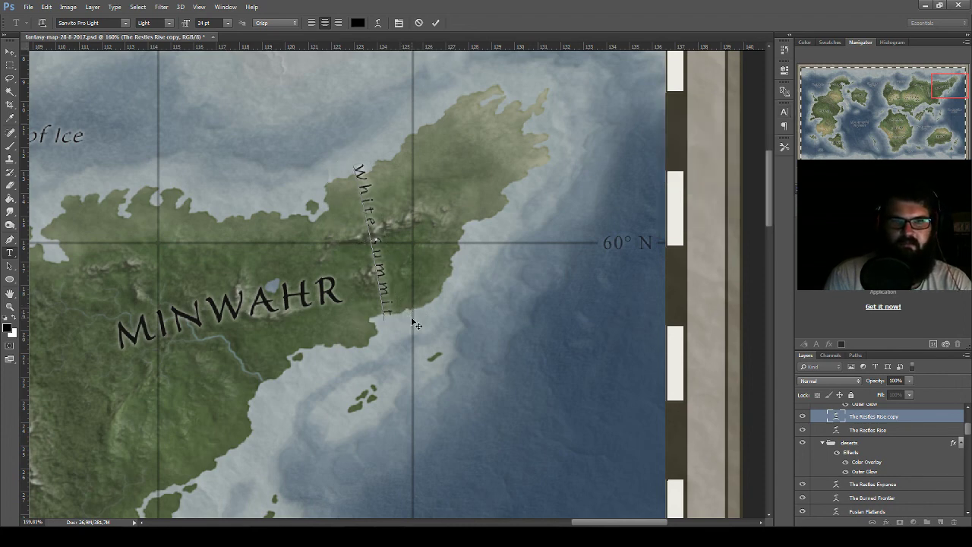
key("ctrl")
key("ctrl+t")
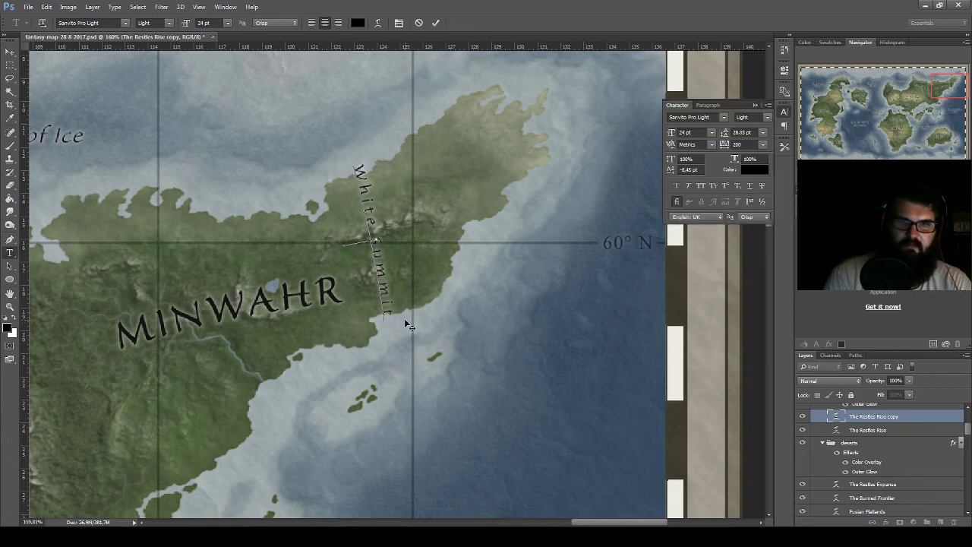
key("Escape")
- Rotate the copy across the peninsula and retype it 'The White Summit' with tracking 100
key("ctrl+t")
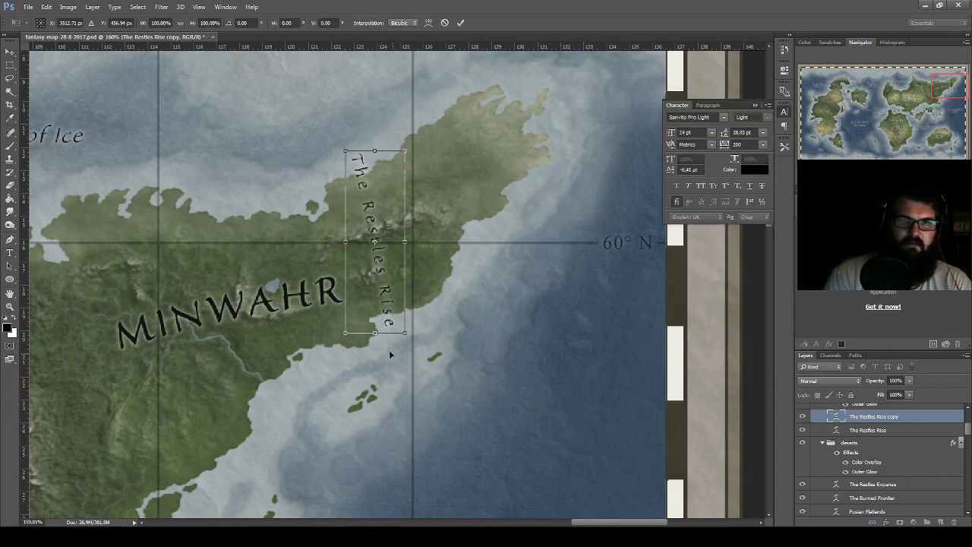
left_click_drag(411, 343, 463, 198)
key("Return")
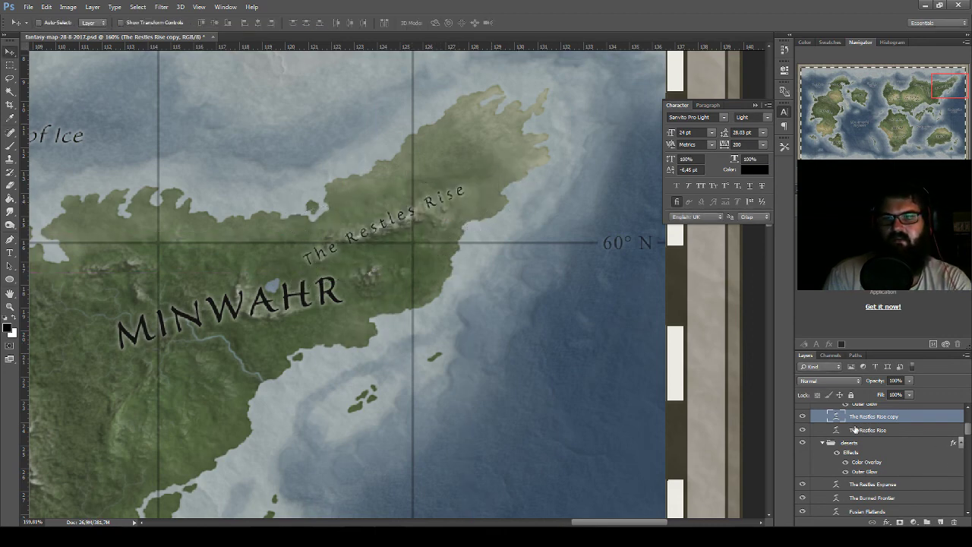
double_click(834, 417)
type("The")
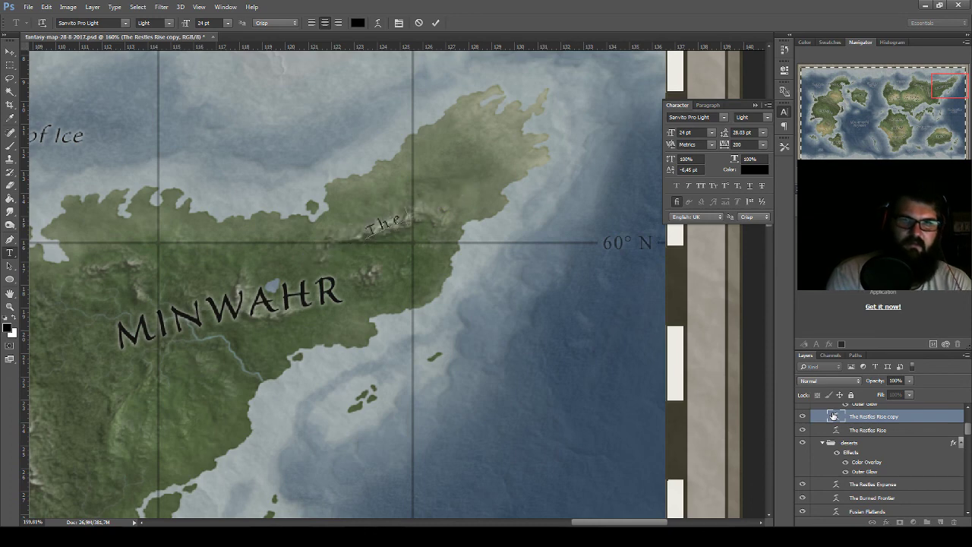
type(" White Summit")
double_click(833, 417)
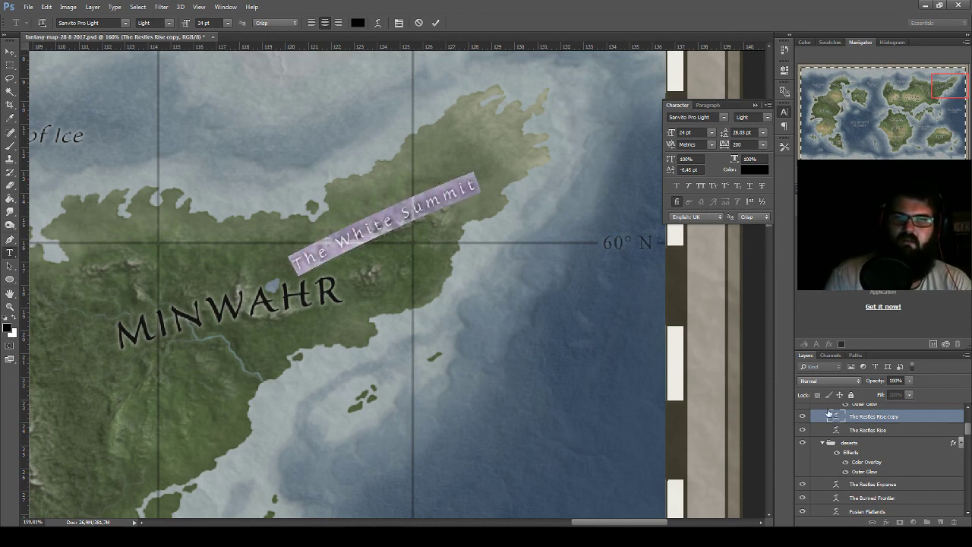
left_click(763, 144)
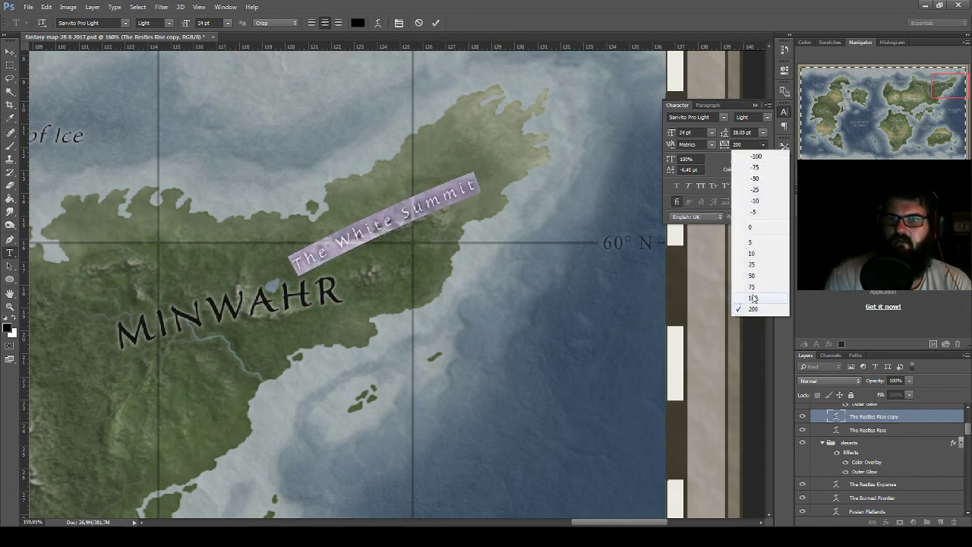
left_click(760, 299)
left_click(10, 52)
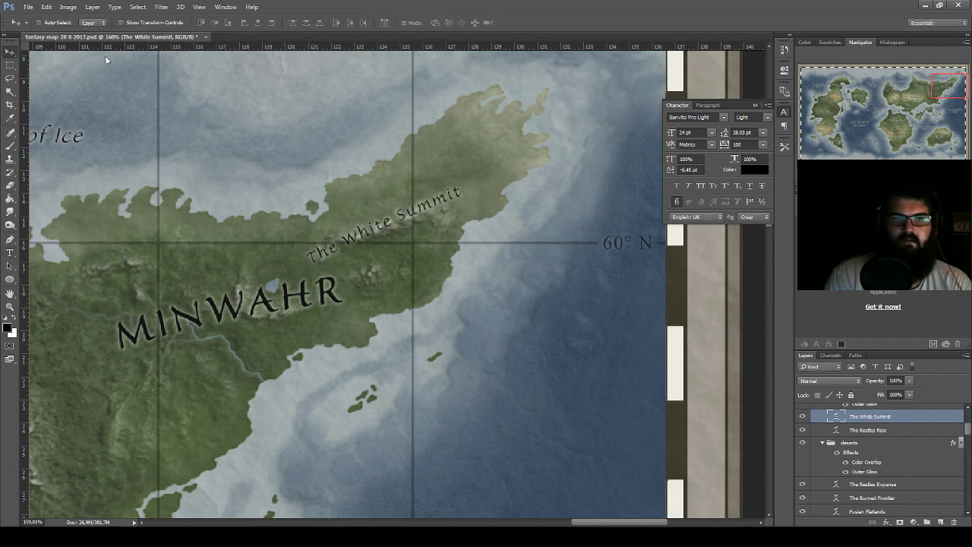
- Tilt The White Summit along the coast, then copy it west above MINWAHR
mouse_move(438, 215)
left_mouse_down()
mouse_move(451, 181)
mouse_move(429, 215)
left_mouse_up()
key("ctrl+t")
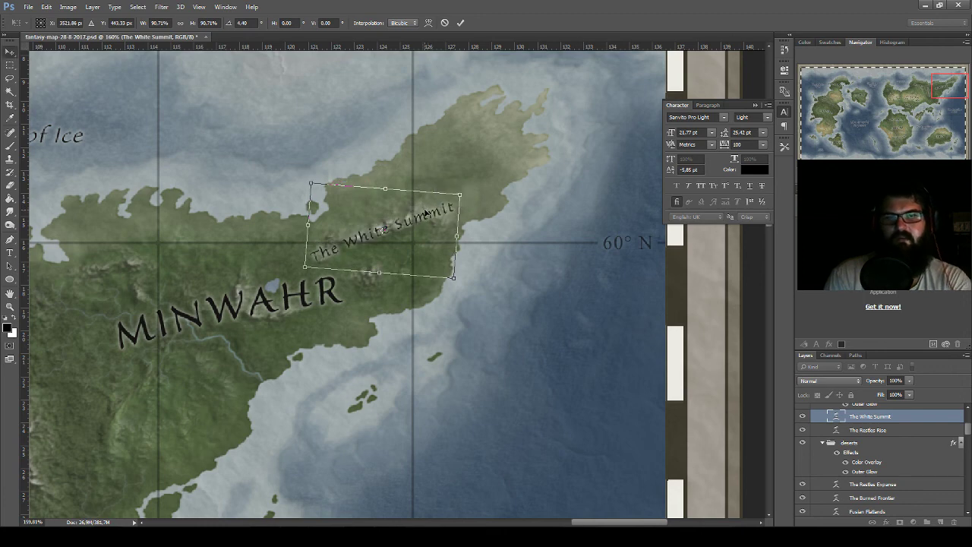
key("Return")
left_click_drag(416, 215, 408, 200)
scroll(610, 330, "down", 5)
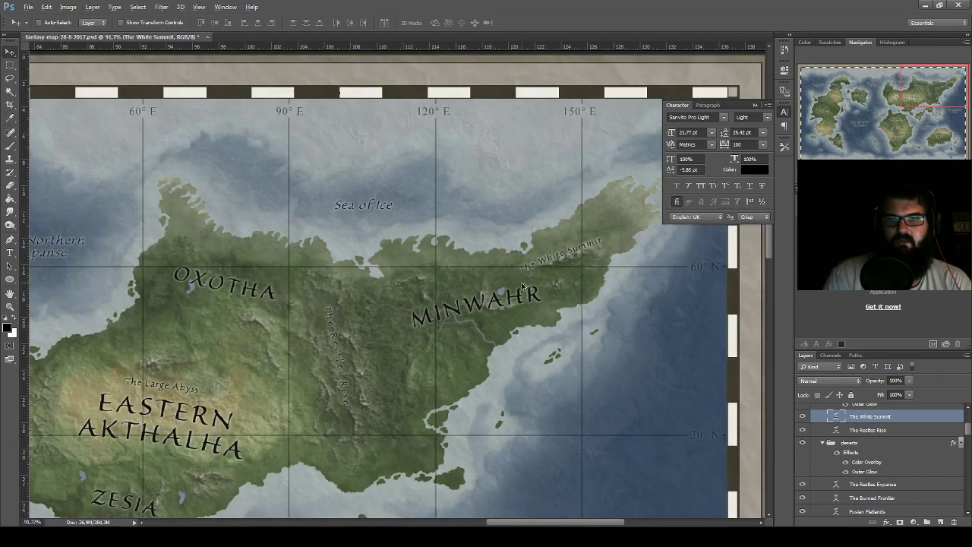
scroll(523, 286, "down", 1)
scroll(528, 274, "down", 2)
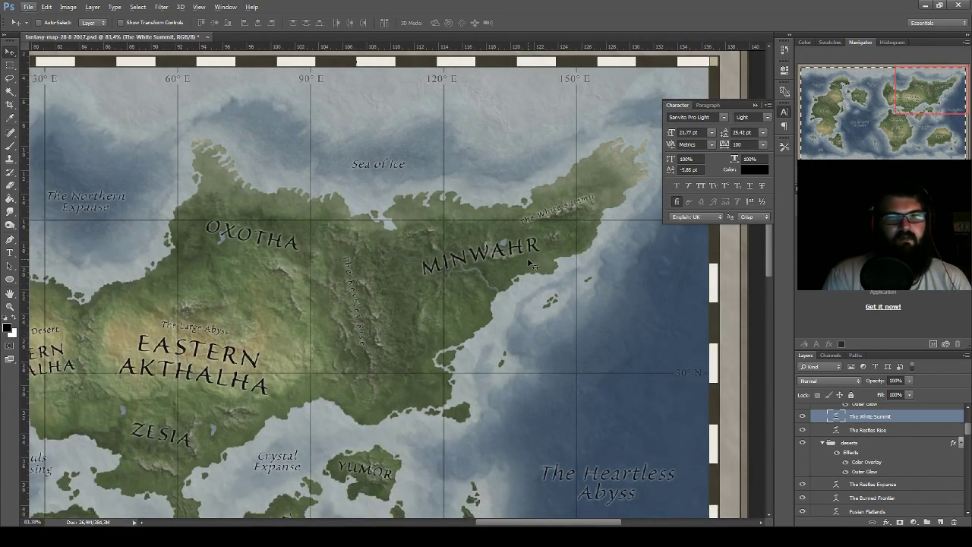
scroll(531, 263, "up", 1)
scroll(486, 227, "up", 1)
scroll(475, 223, "up", 1)
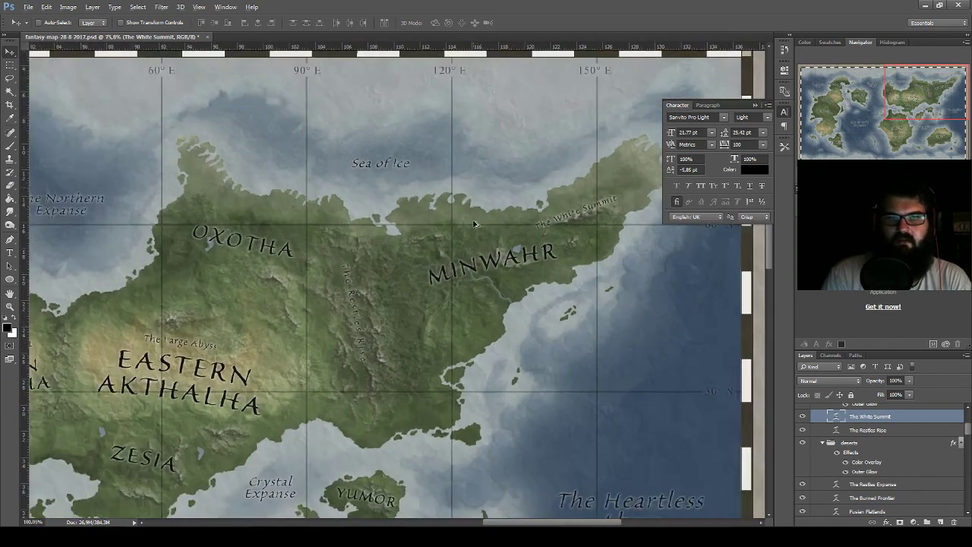
scroll(475, 223, "up", 3)
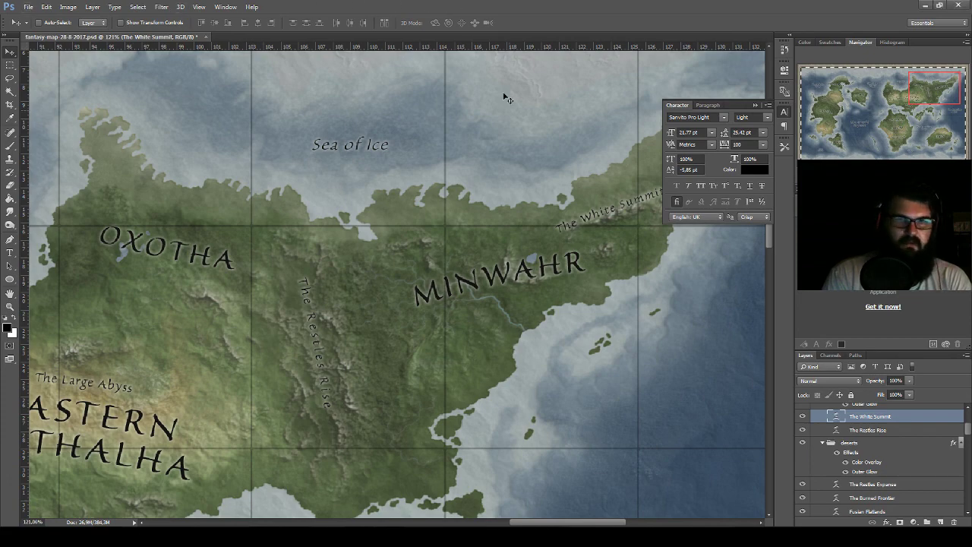
scroll(519, 185, "up", 3)
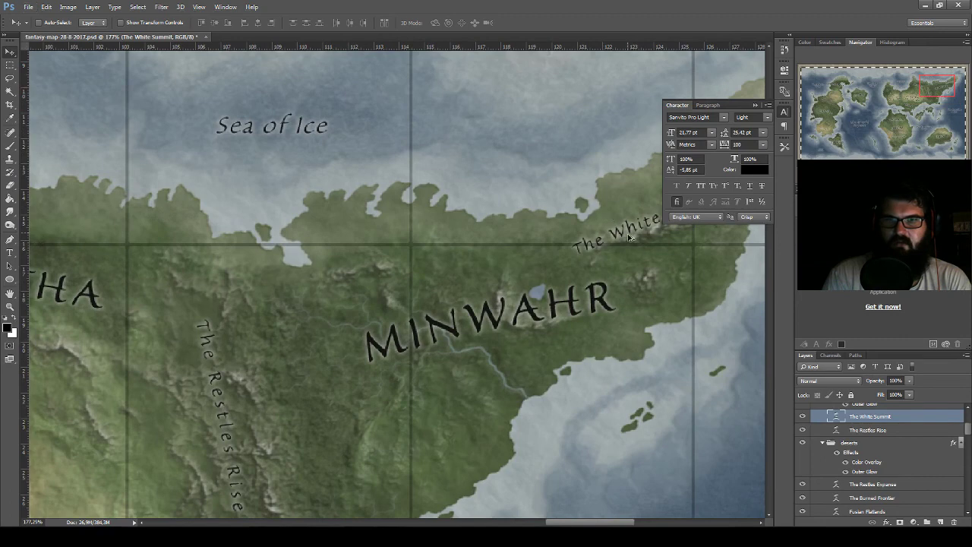
left_click_drag(605, 217, 325, 257, "alt")
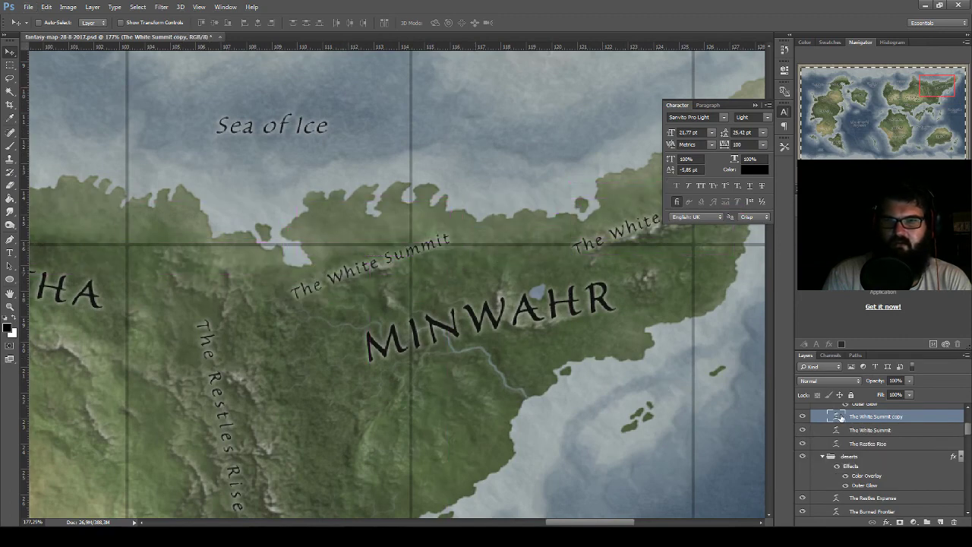
- Retype the copy as two-line 'Shadow Highlands' and rotate it about 8 degrees
double_click(838, 417)
type("Shado")
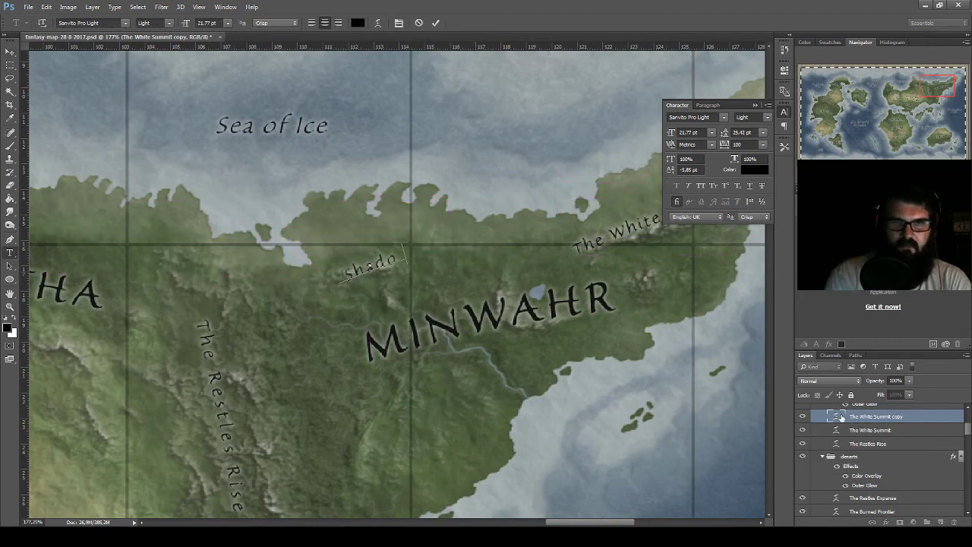
type("w")
key("Return")
type("Hi")
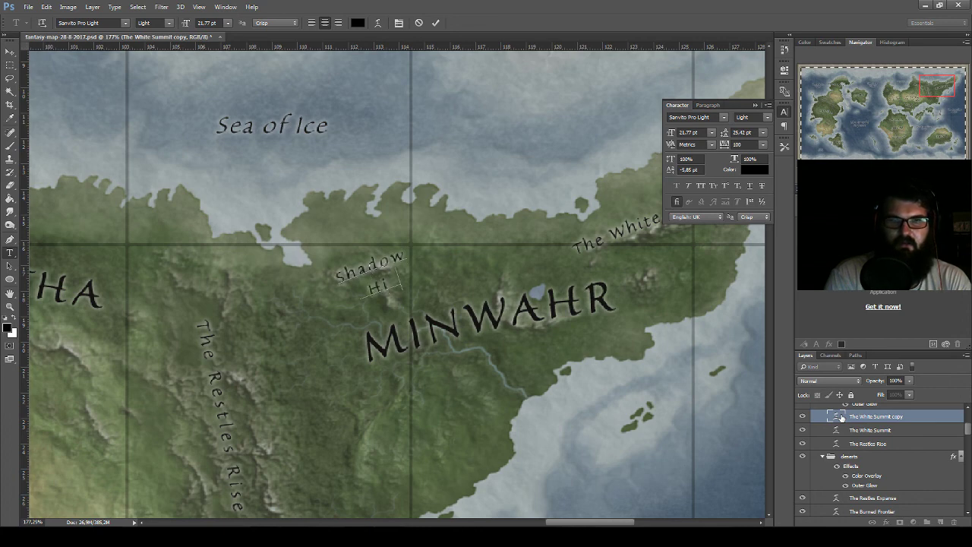
type("ghlands")
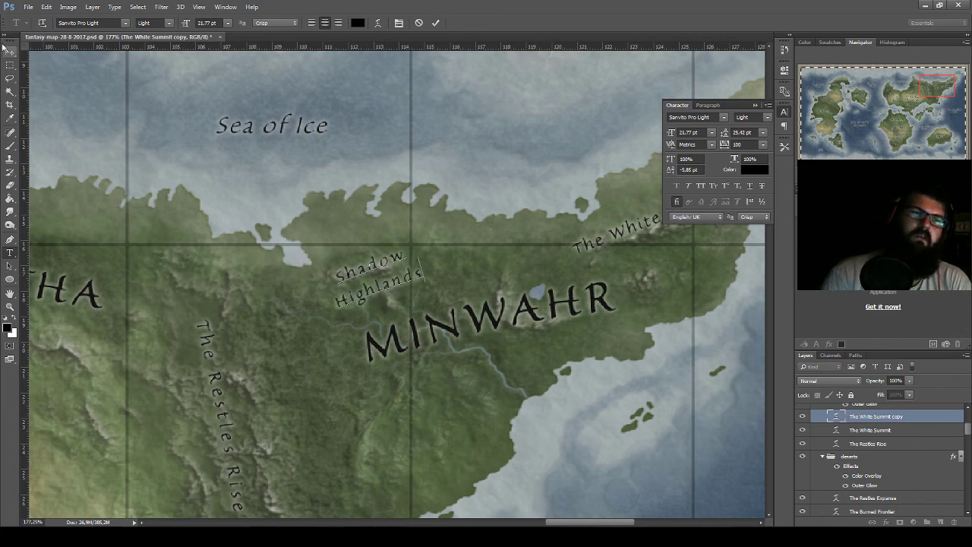
left_click(18, 52)
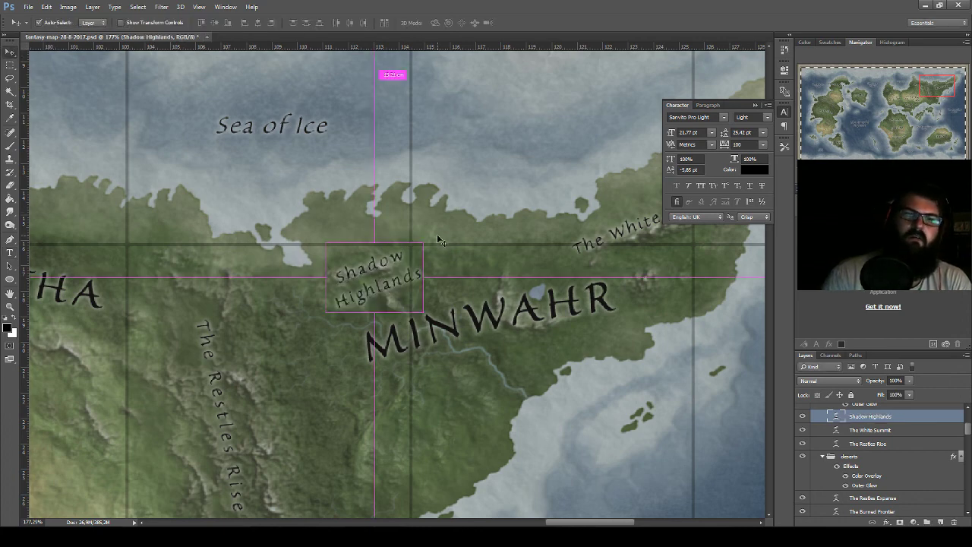
key("ctrl+t")
left_click_drag(439, 237, 446, 243)
key("Return")
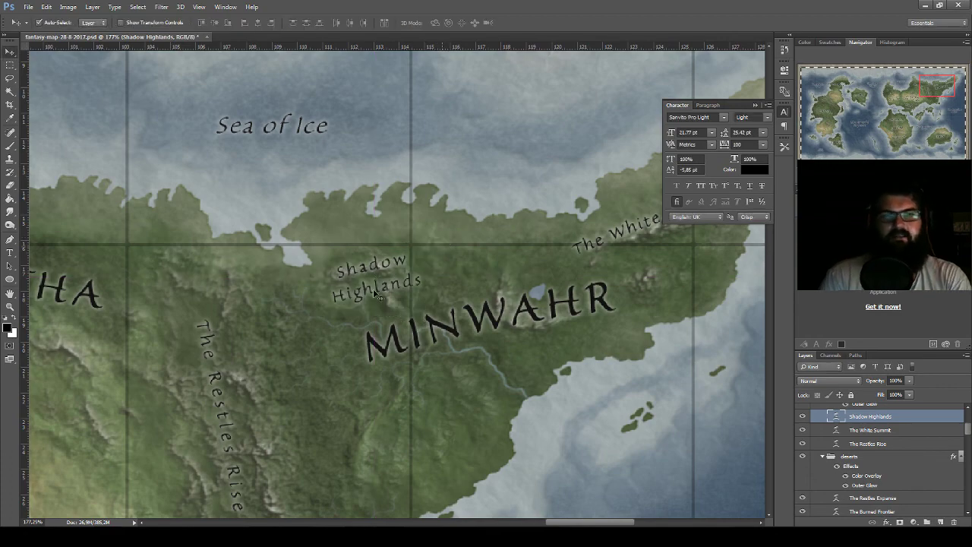
- Copy Shadow Highlands above The Large Abyss and retype it 'The Calm Mountain'
mouse_move(215, 354)
left_mouse_down()
mouse_move(546, 321)
mouse_move(492, 253)
left_mouse_up()
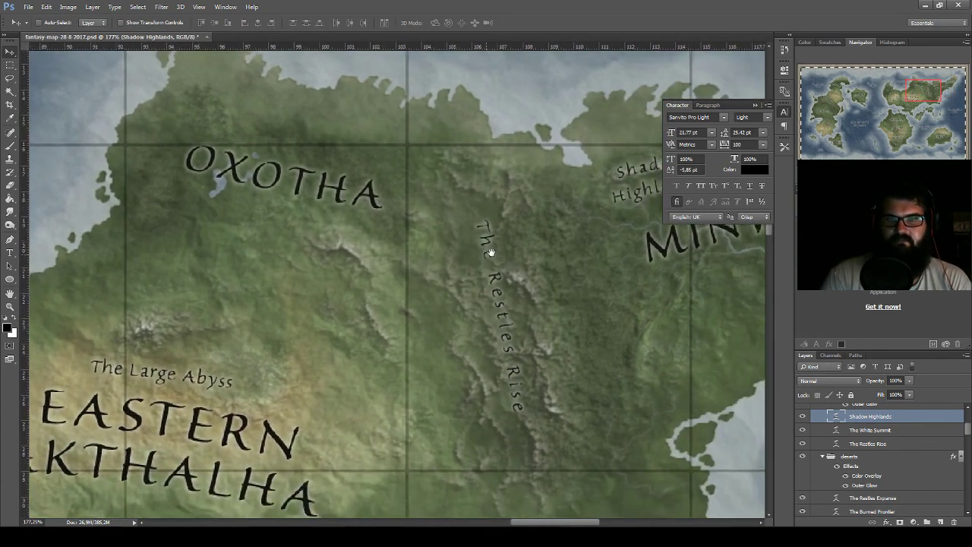
left_click_drag(623, 163, 133, 303)
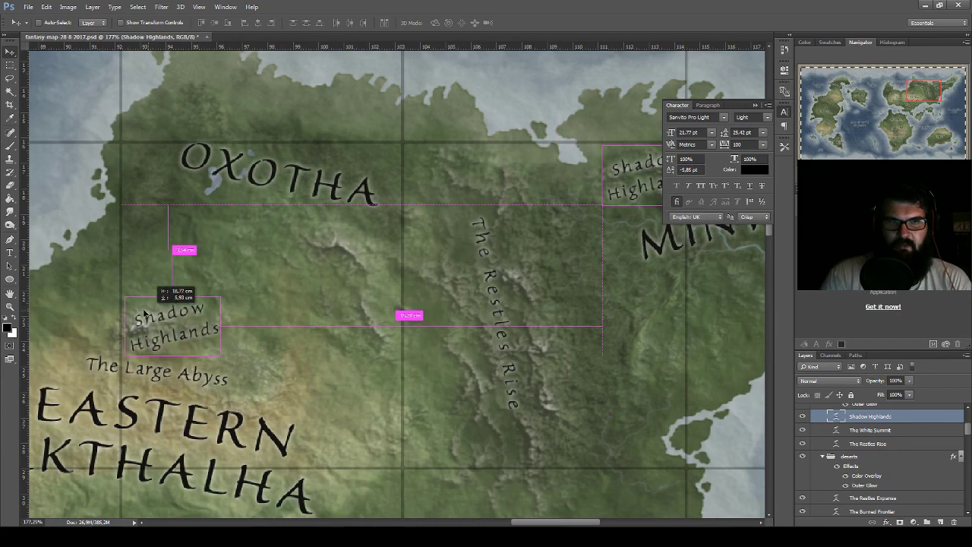
left_click_drag(273, 395, 466, 353)
scroll(466, 353, "up", 4)
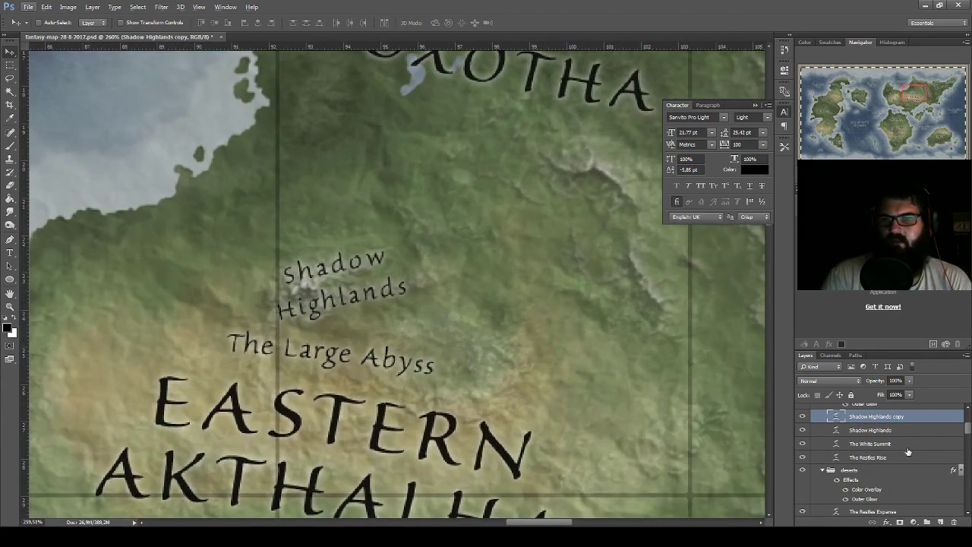
double_click(835, 417)
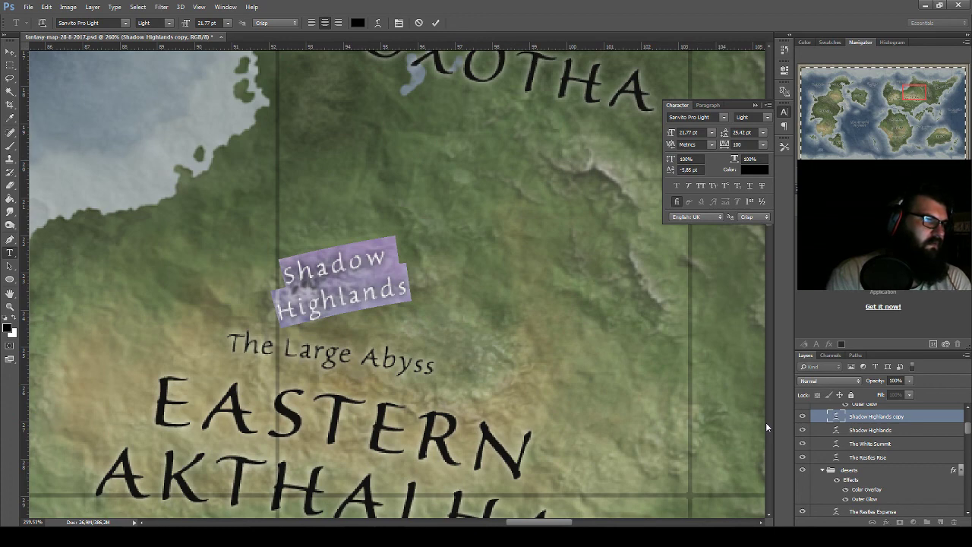
type("C")
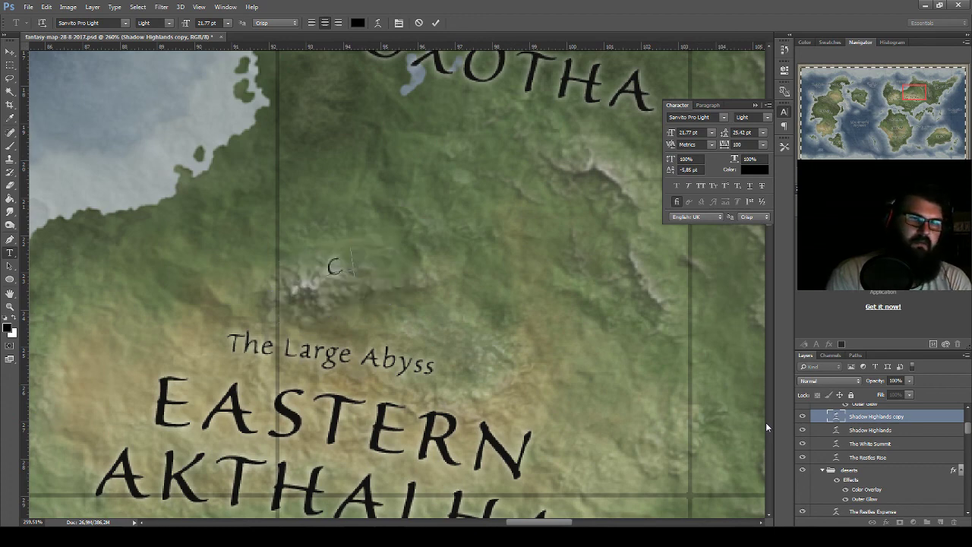
type("alm")
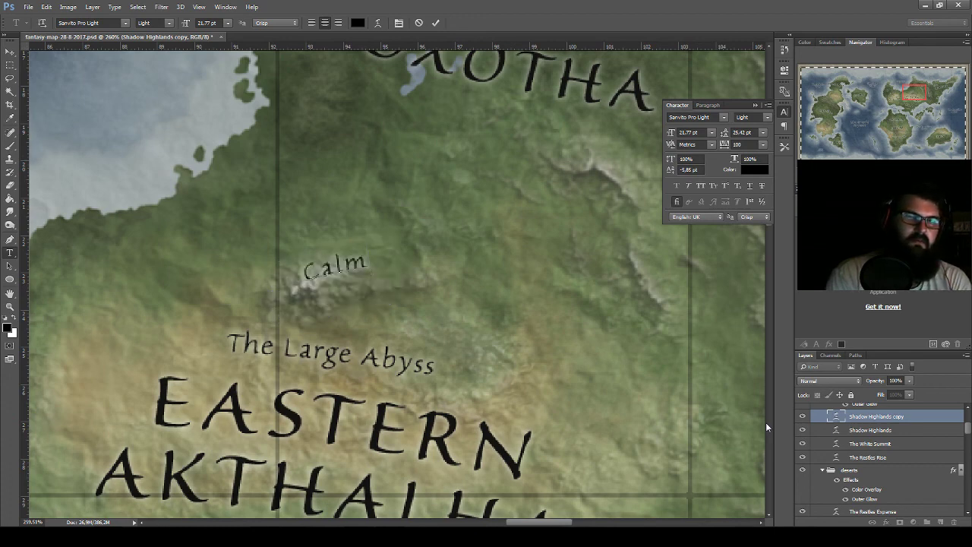
type(" Mountian")
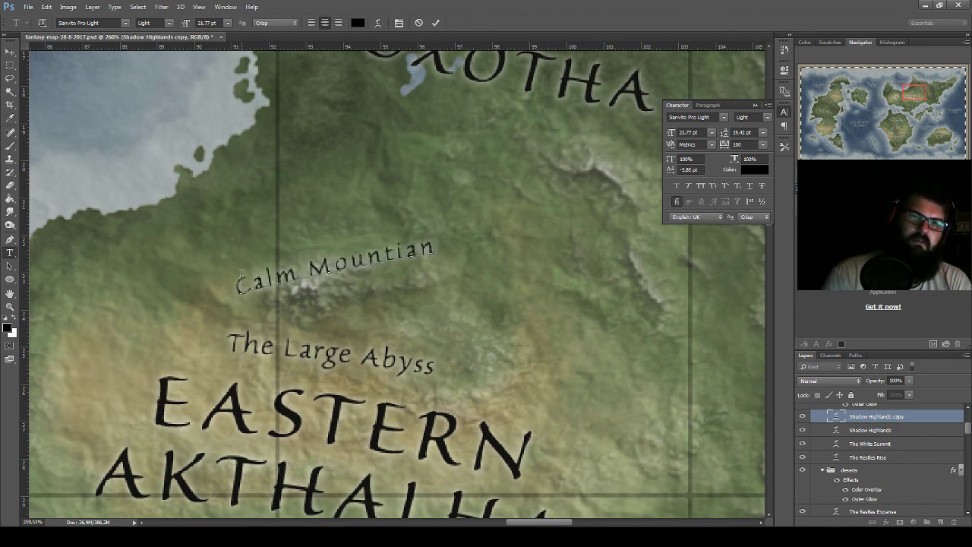
left_click_drag(240, 277, 572, 245)
type("The")
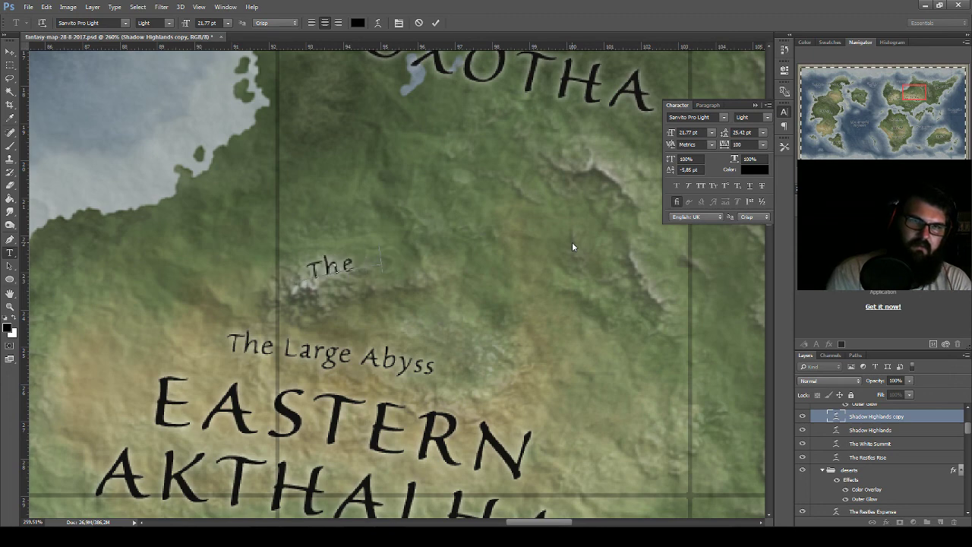
type(" Calm Ma")
key("BackSpace")
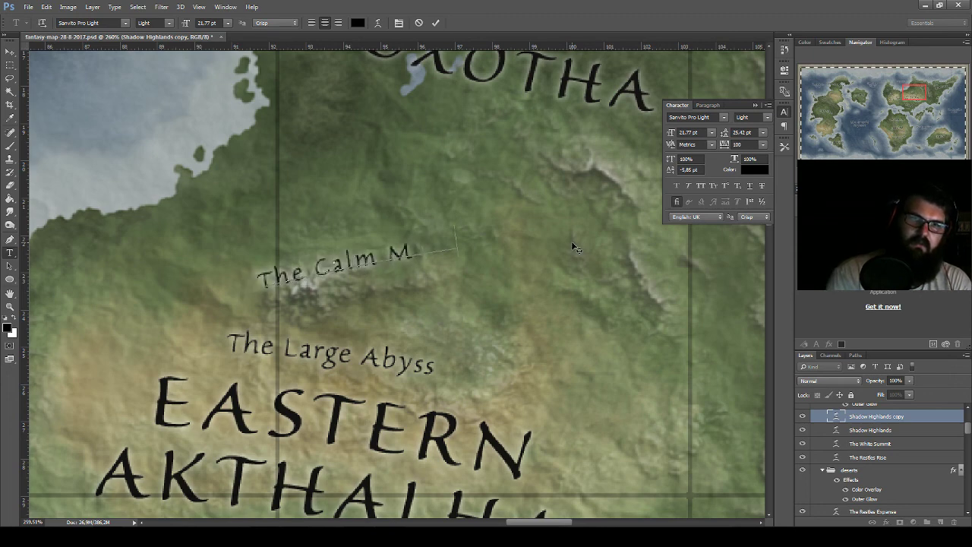
type("ountain")
- Give The Calm Mountain an Arc text warp with bend +34
key("ctrl+a")
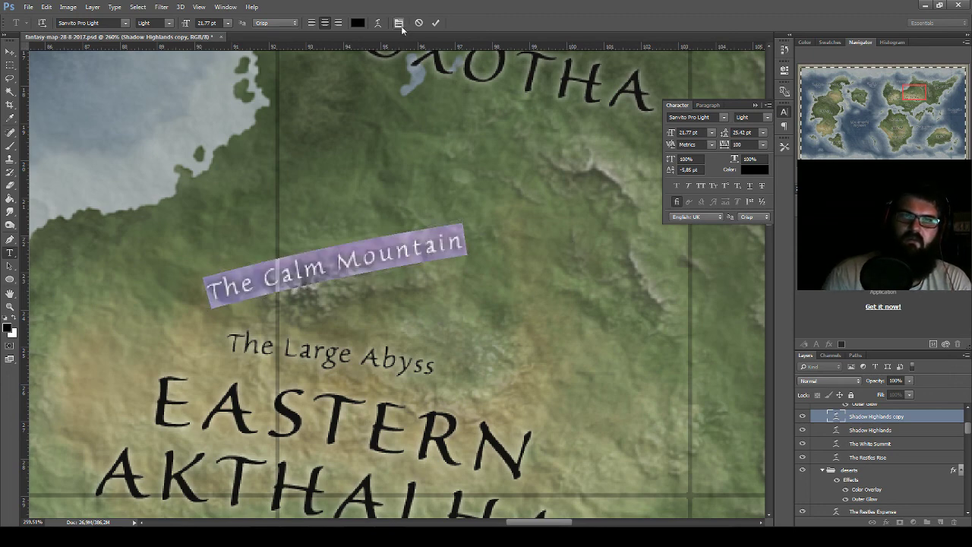
left_click(398, 23)
left_click(377, 23)
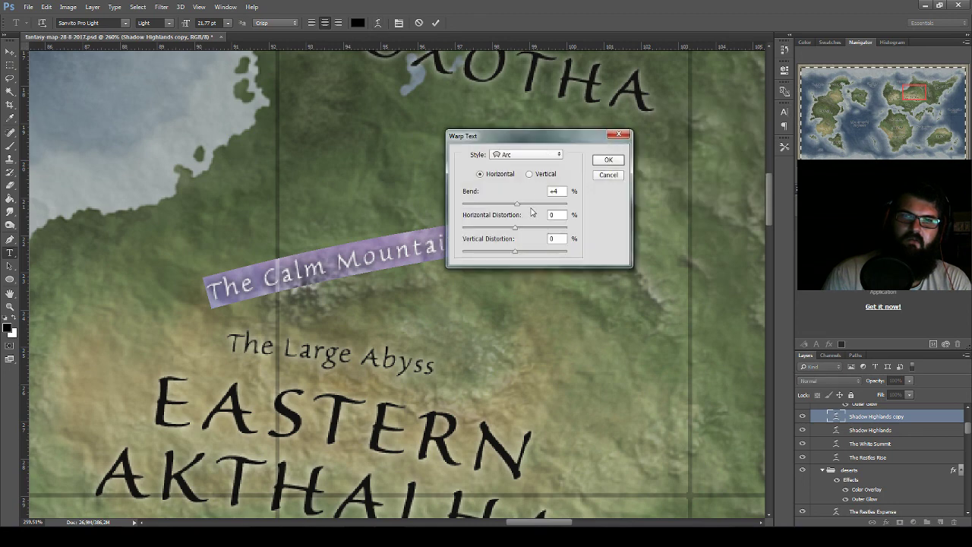
left_click_drag(538, 205, 532, 204)
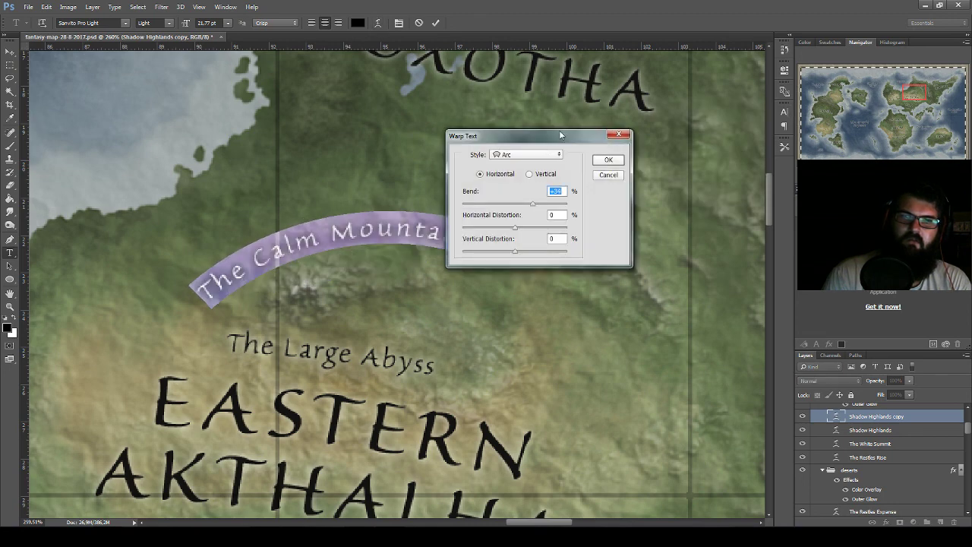
left_click(608, 160)
left_click(9, 51)
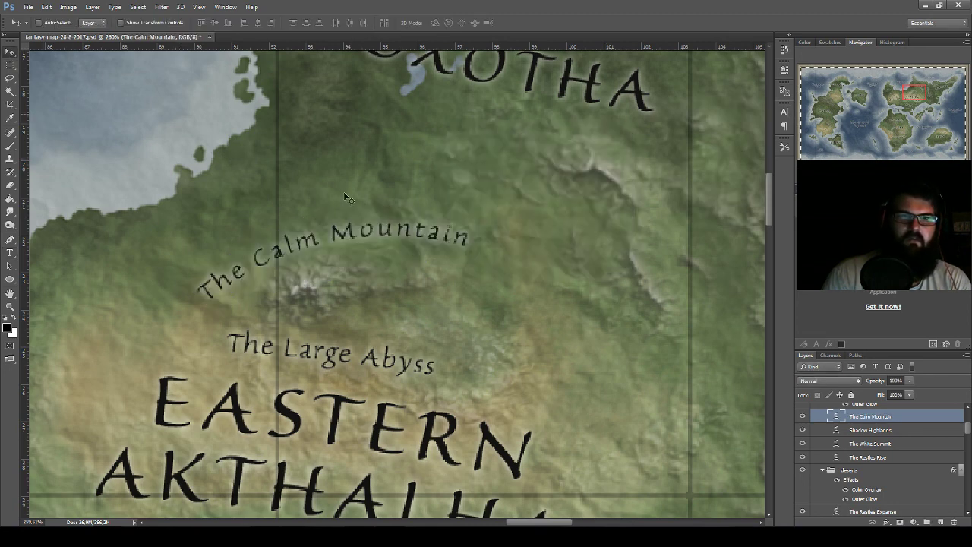
- Position and rotate The Calm Mountain about 4 degrees, then copy it toward Oxotha
left_click_drag(417, 232, 395, 240)
key("ctrl+t")
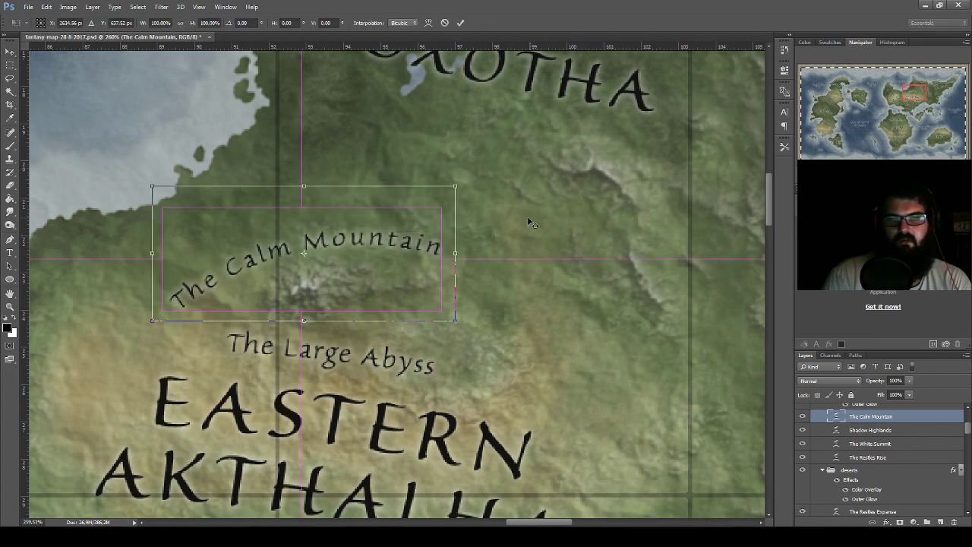
left_click_drag(527, 217, 544, 233)
key("Return")
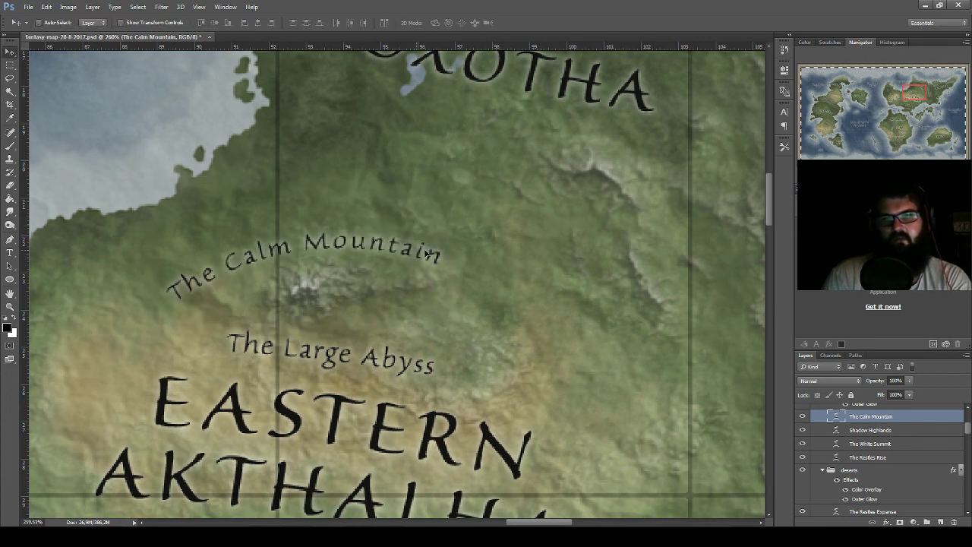
left_click_drag(429, 253, 444, 253)
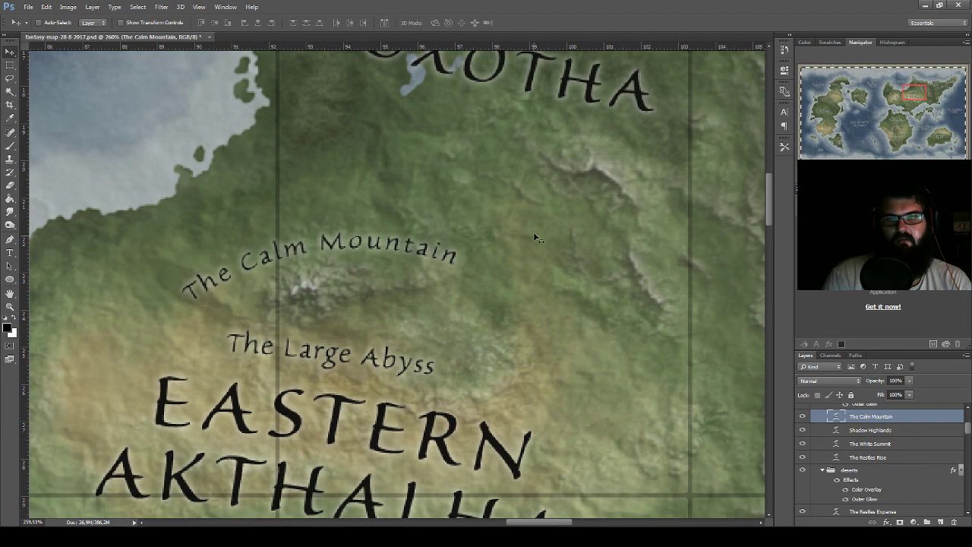
left_click_drag(536, 238, 256, 314)
mouse_move(211, 277)
left_mouse_down()
mouse_move(458, 233)
mouse_move(484, 218)
left_mouse_up()
- Retype the copy as 'Oxotha Hilside' and flatten its arc warp
double_click(839, 416)
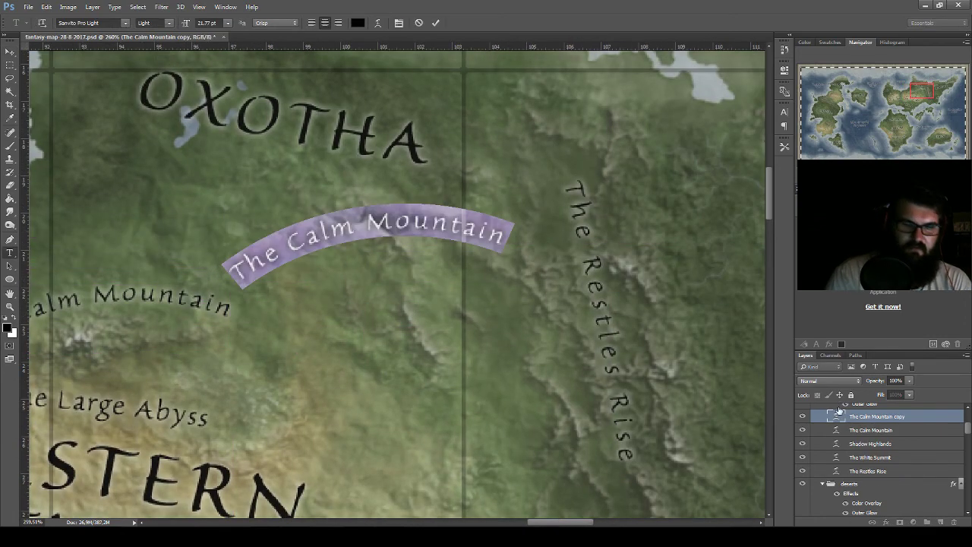
type("Oxotha")
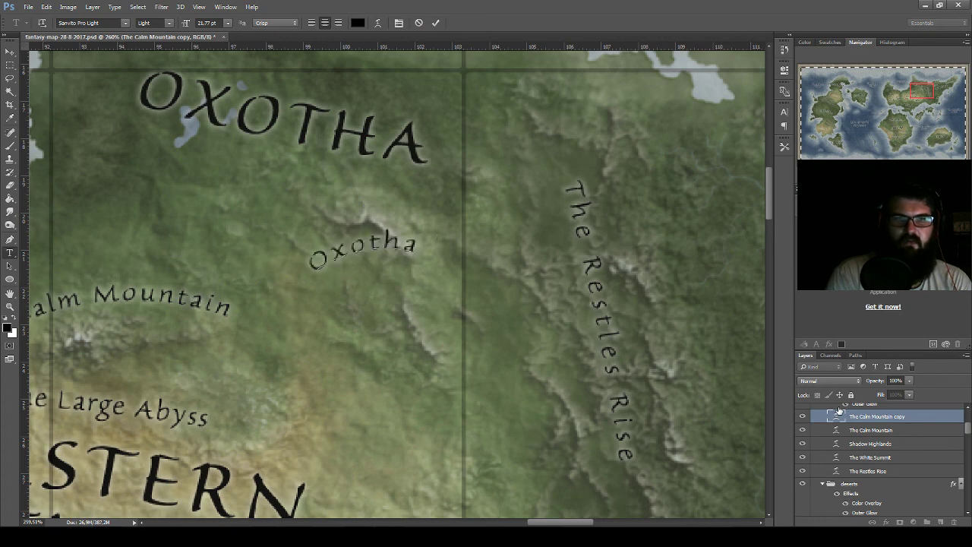
type(" Ho")
key("BackSpace")
type("il")
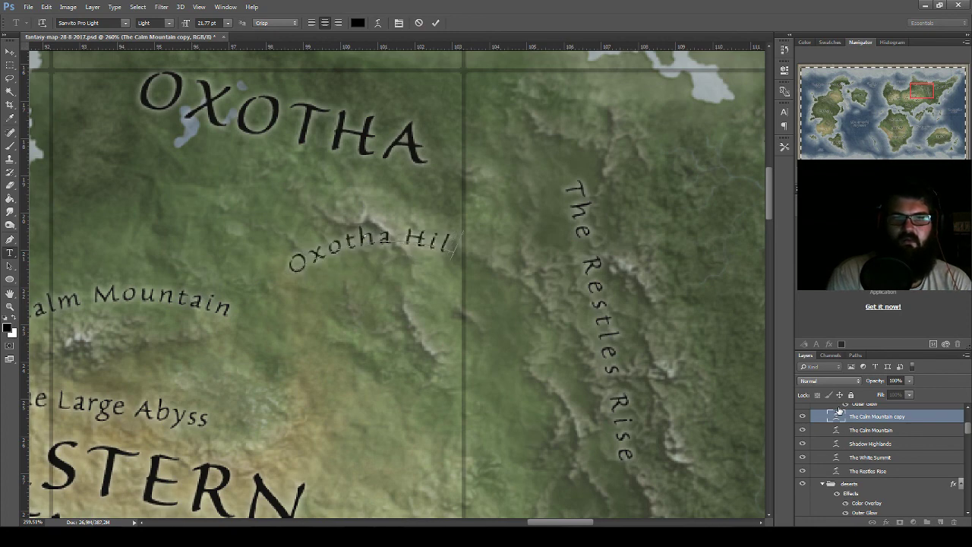
type("side")
key("ctrl+a")
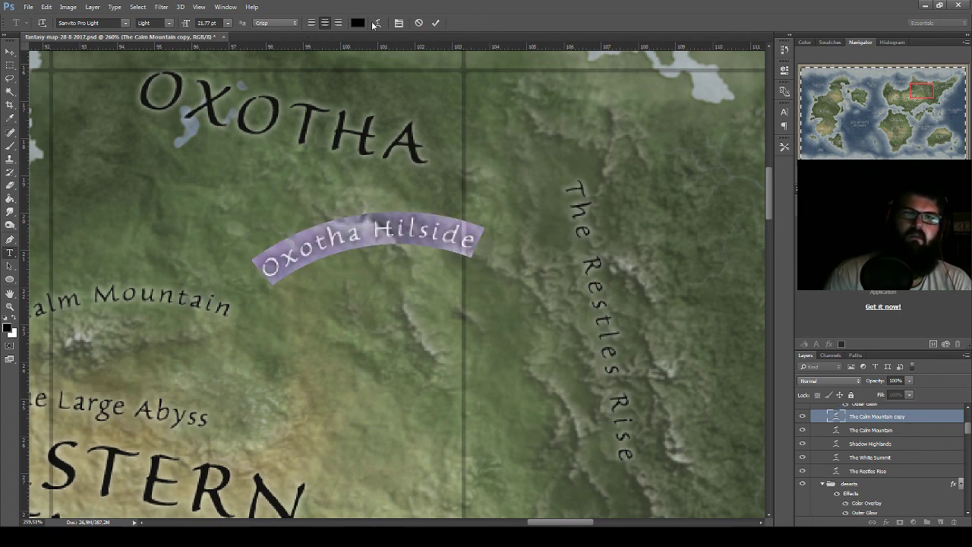
left_click(377, 22)
left_click_drag(530, 204, 520, 206)
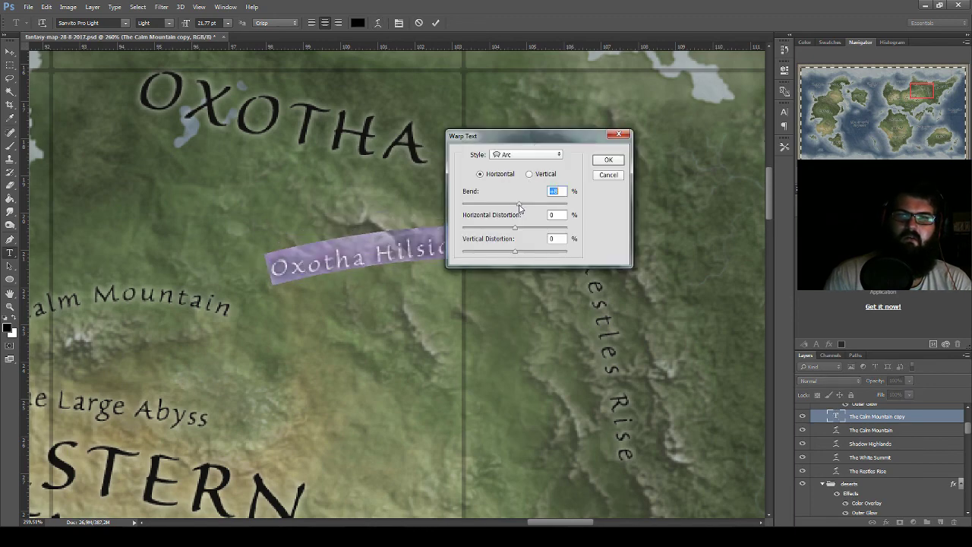
left_click(610, 161)
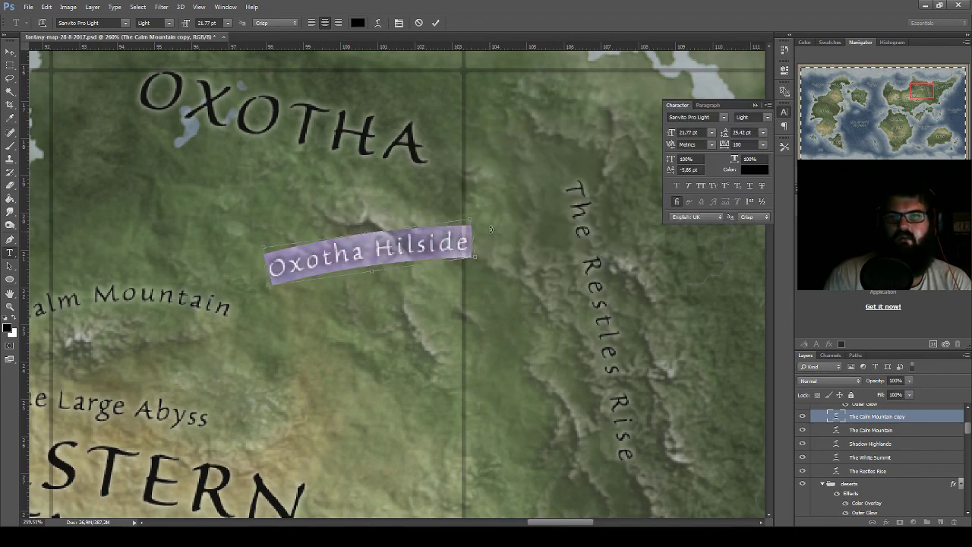
- Rotate Oxotha Hilside to follow the ridge below OXOTHA
left_click(10, 52)
key("ctrl+t")
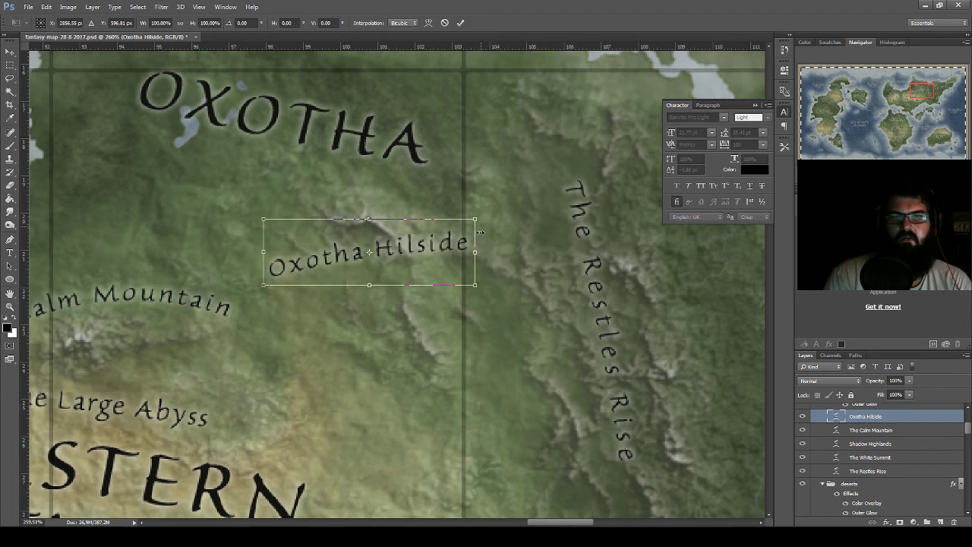
left_click_drag(481, 233, 503, 305)
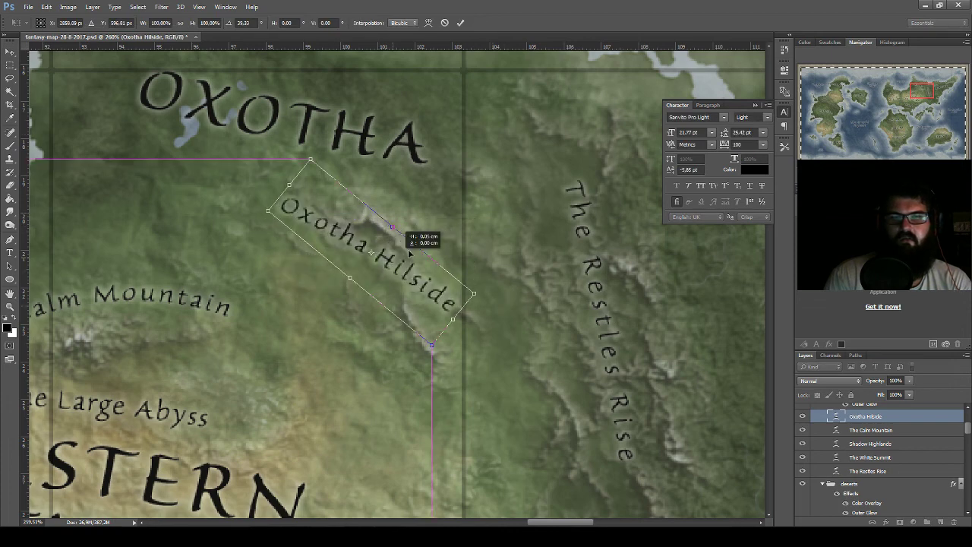
left_click_drag(398, 248, 429, 262)
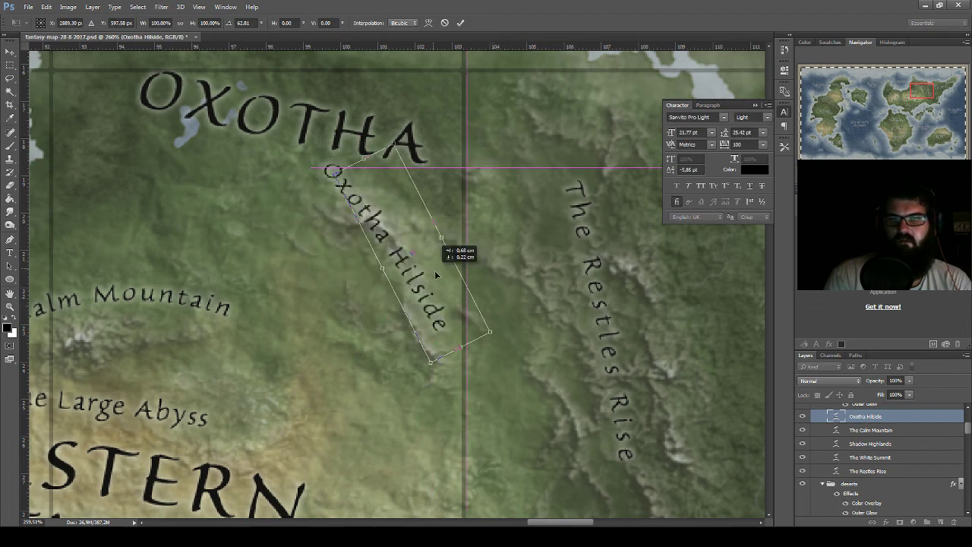
key("Return")
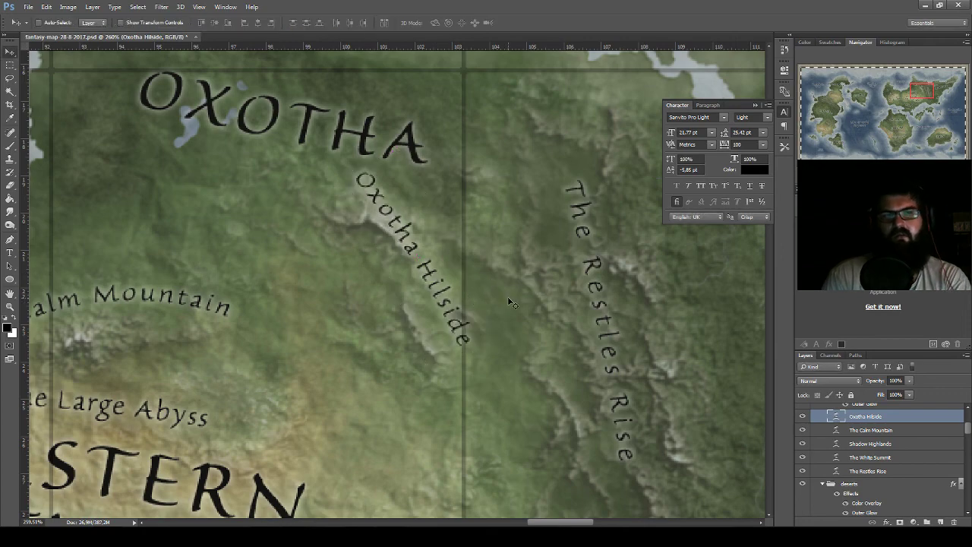
- Move the view over Zesia and save the map document
scroll(486, 300, "down", 3)
scroll(432, 311, "down", 3)
scroll(433, 310, "down", 2)
scroll(432, 310, "down", 1)
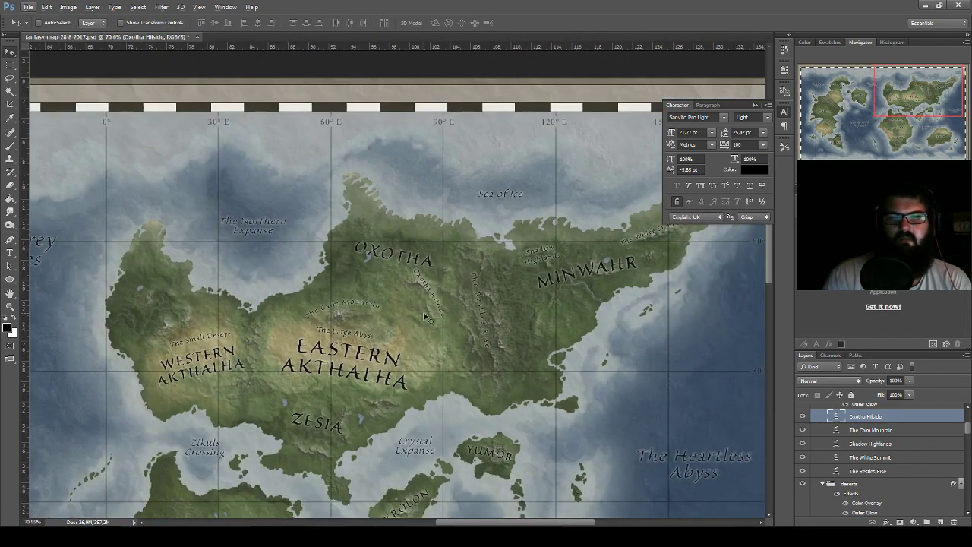
left_click_drag(337, 297, 465, 255)
scroll(465, 298, "up", 2)
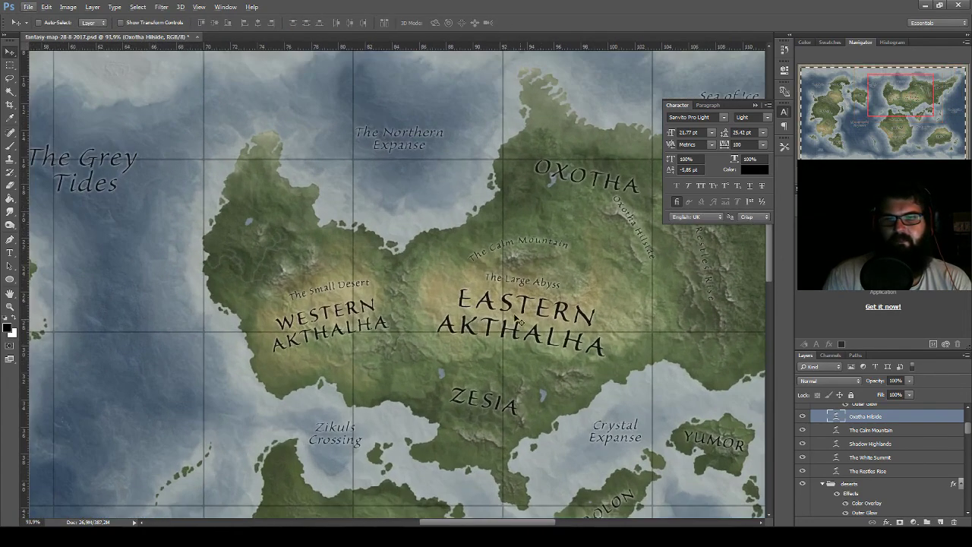
left_click_drag(556, 388, 392, 280)
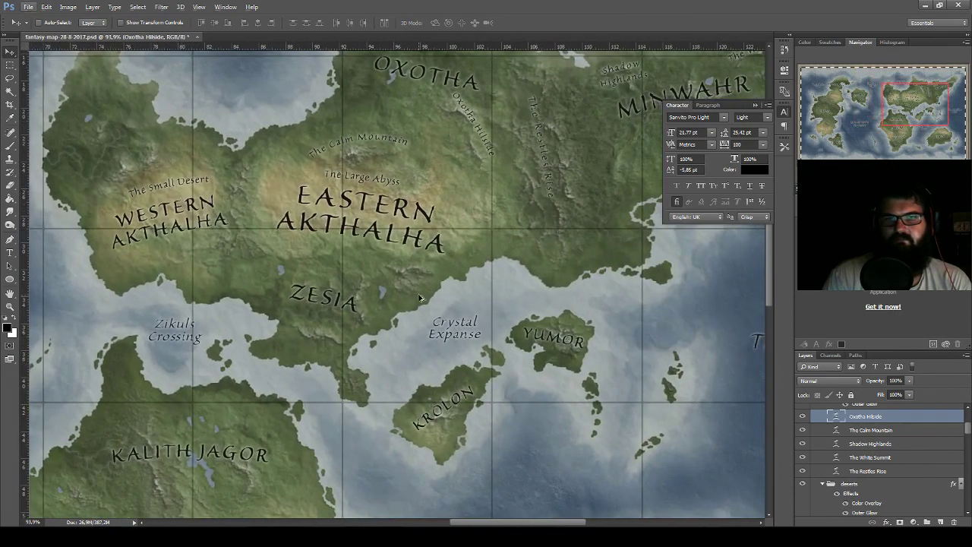
scroll(420, 299, "up", 2)
left_click_drag(408, 358, 470, 335)
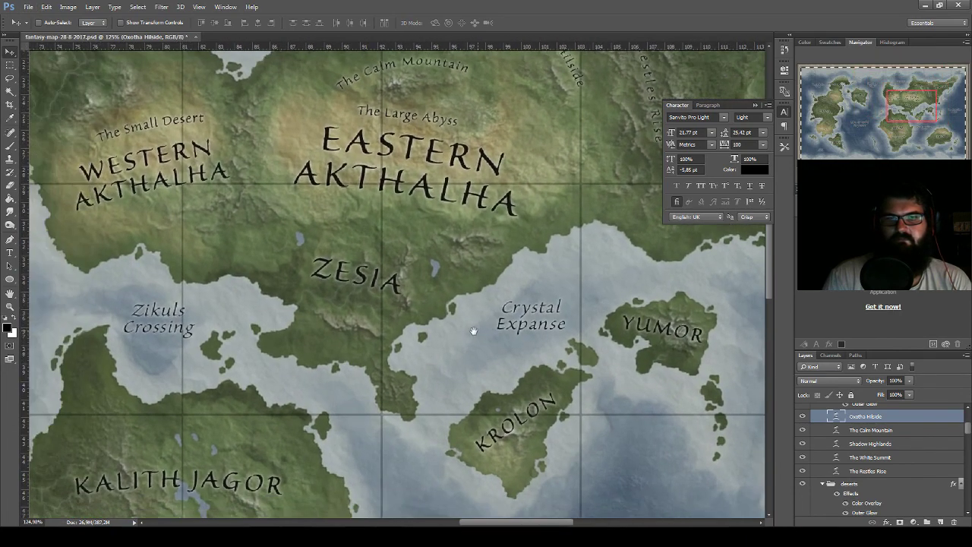
key("ctrl+s")
- Copy Oxotha Hilside below Zesia, rotate it near horizontal, and start typing 'Zestan Peaks'
left_click_drag(534, 108, 365, 327, "alt")
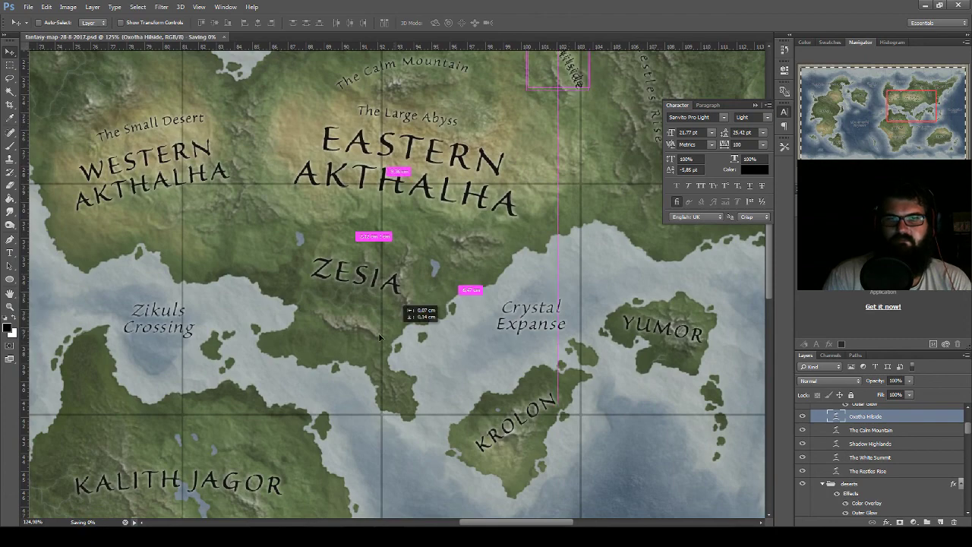
scroll(388, 367, "up", 2)
scroll(388, 367, "up", 2)
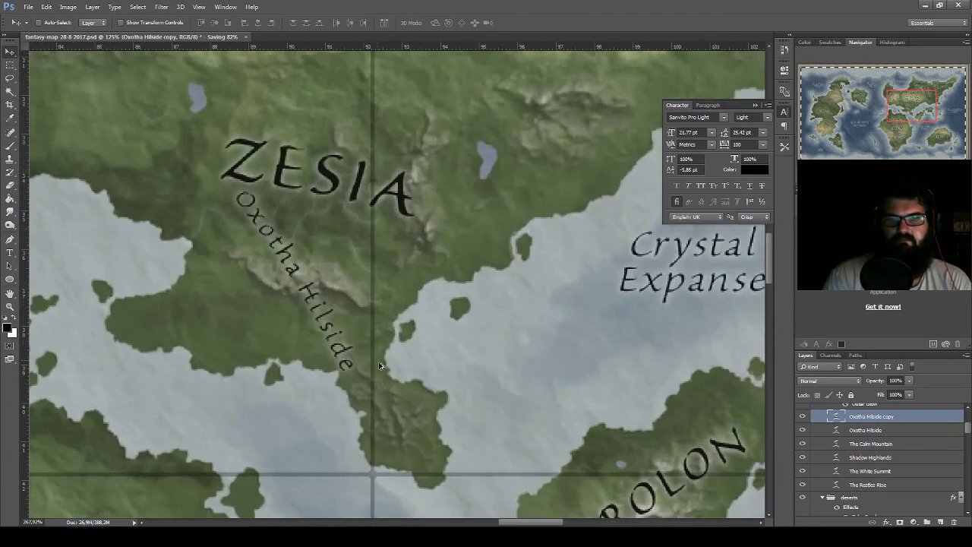
scroll(388, 368, "up", 2)
key("ctrl+t")
left_click_drag(386, 393, 487, 262)
key("Return")
double_click(836, 417)
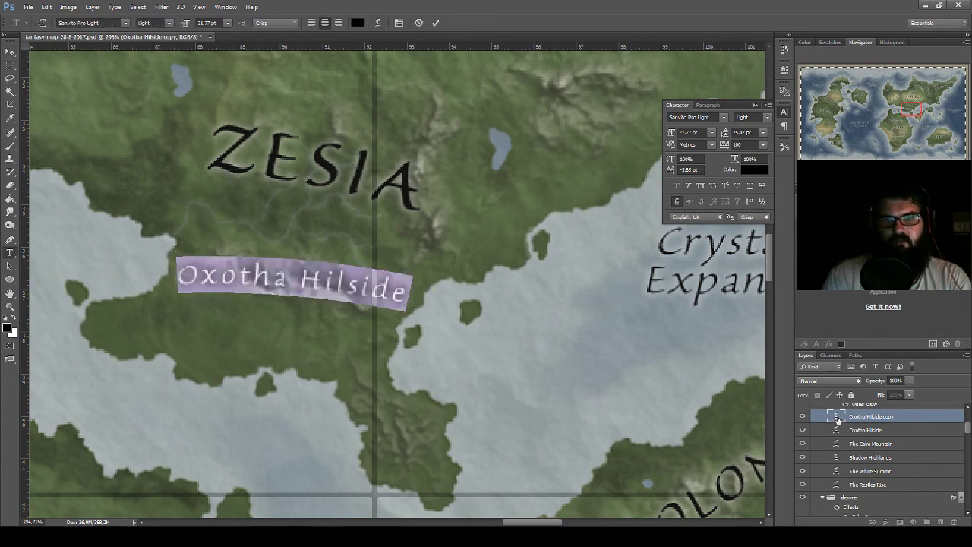
type("Ze")
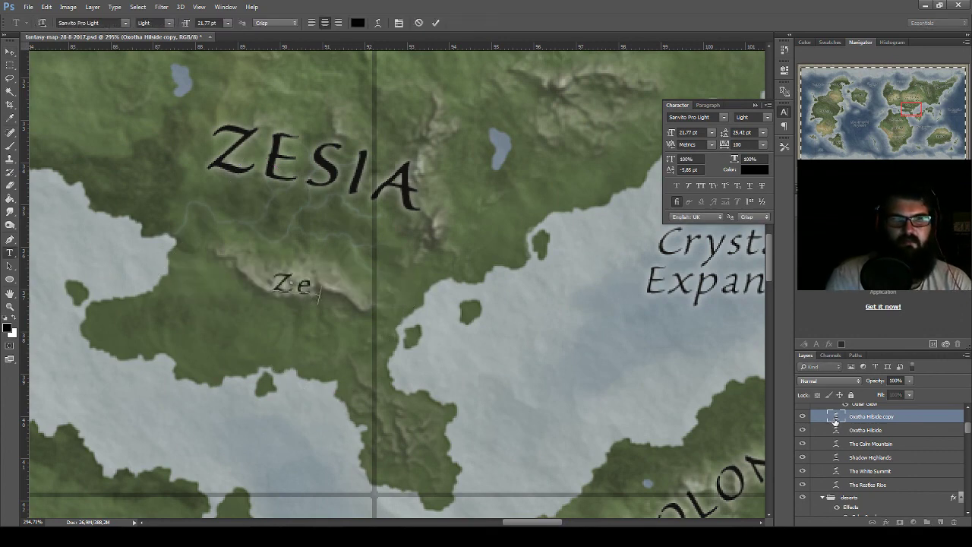
type("stan Peak")
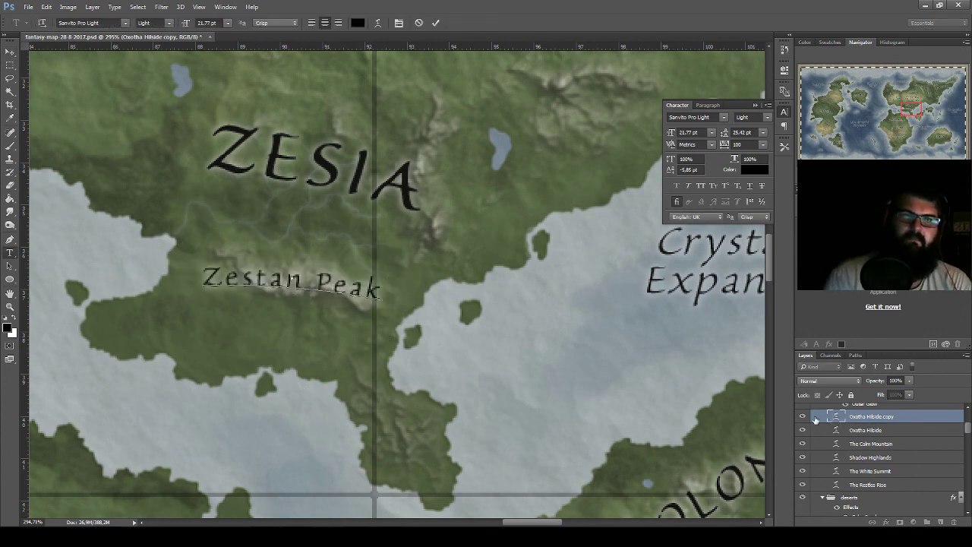
type("s")
- Scale the Zestan Peaks label down to 88% and reposition it
left_click(10, 52)
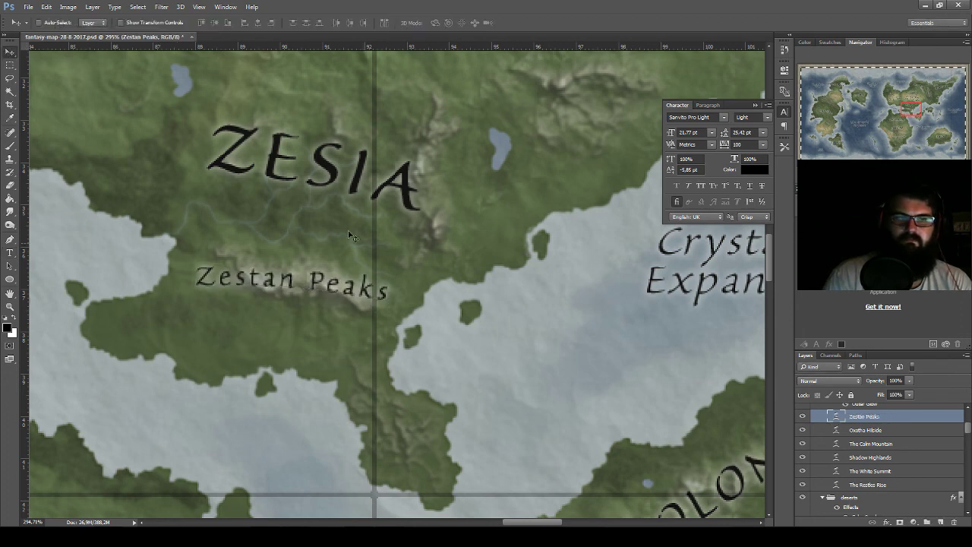
key("ctrl+t")
left_click_drag(391, 258, 344, 262)
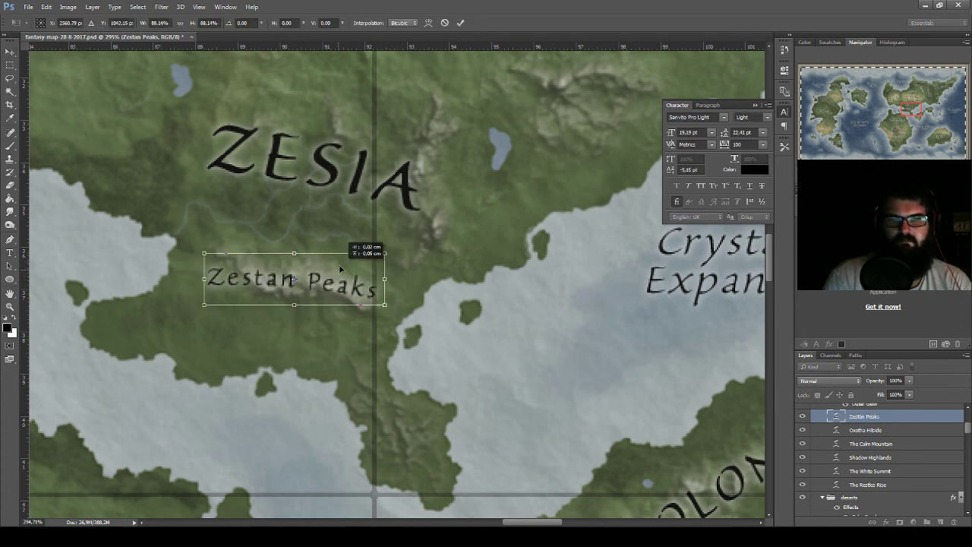
key("Return")
- Copy Zestan Peaks to the north-east of Zesia
scroll(405, 260, "down", 3)
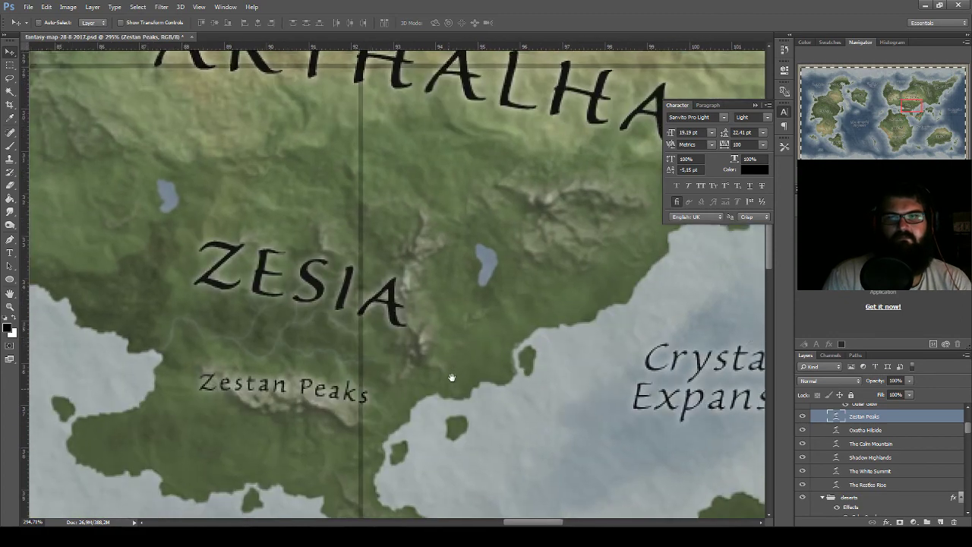
scroll(400, 354, "down", 2)
scroll(400, 353, "down", 2)
scroll(399, 358, "down", 1)
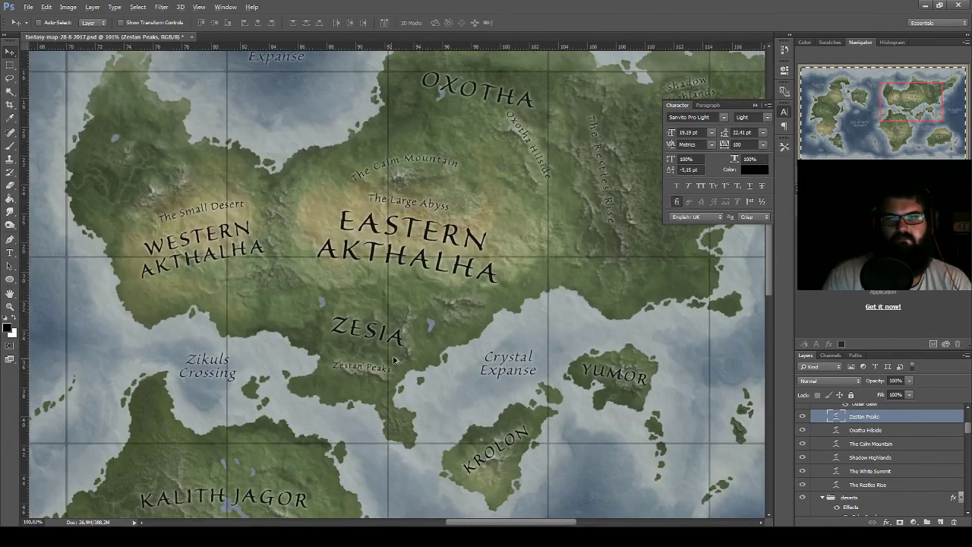
scroll(417, 365, "up", 2)
scroll(443, 378, "up", 2)
left_click_drag(443, 378, 381, 397)
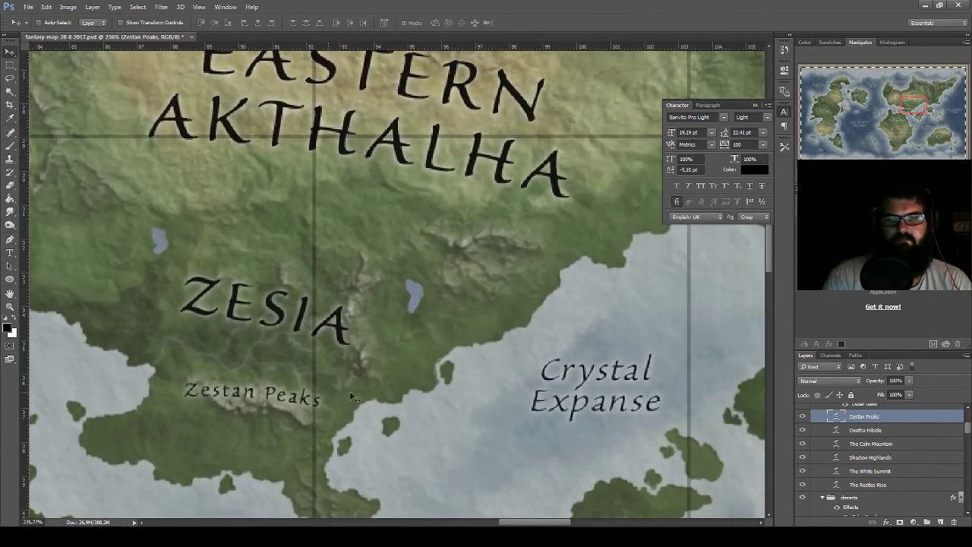
left_click_drag(293, 376, 505, 226)
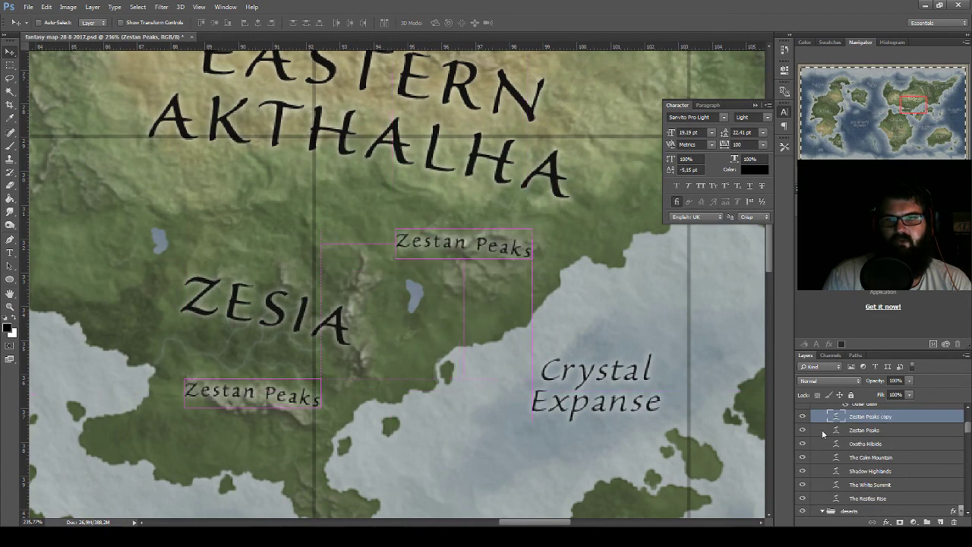
- Retype the copy as 'Crying Heights', then copy it beside the Small Desert
double_click(836, 416)
type("Cryingh")
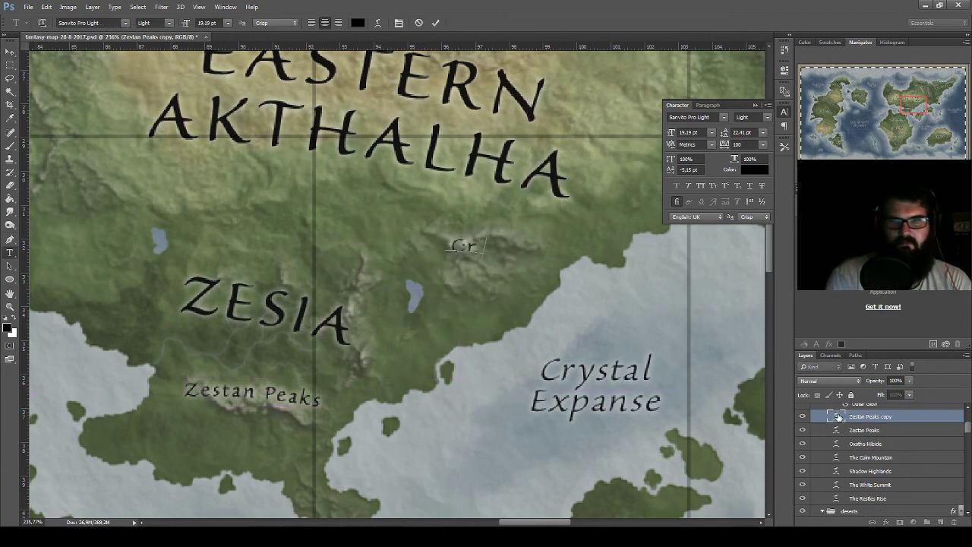
key("BackSpace")
type("H")
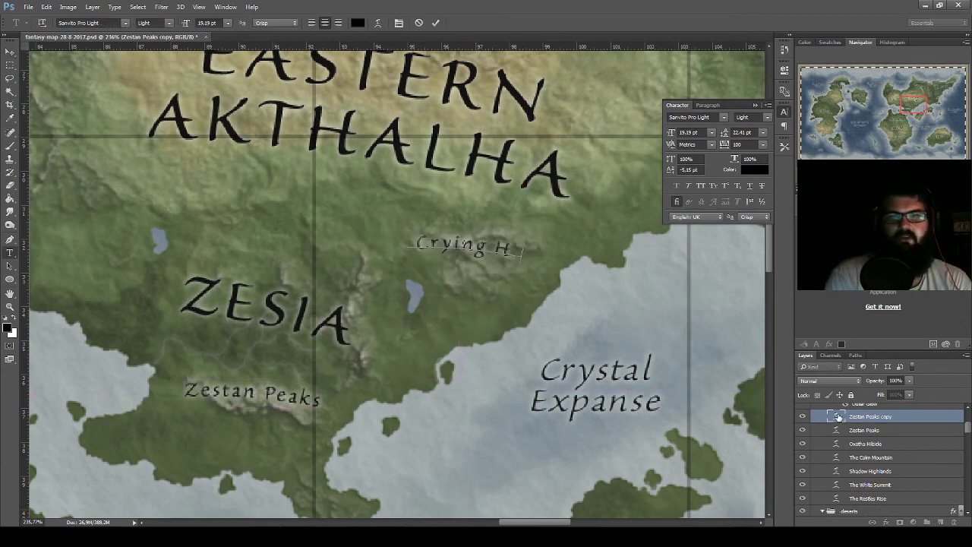
type("eights")
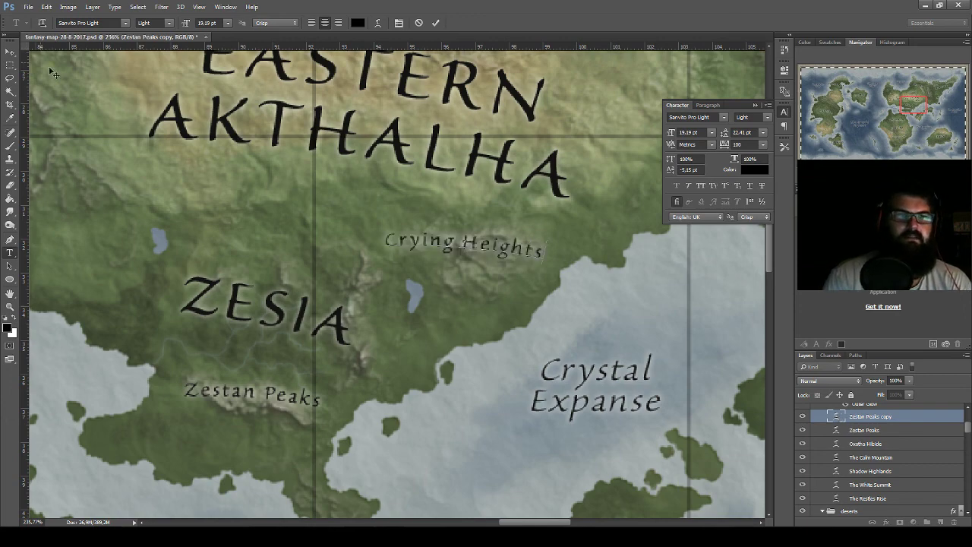
key("ctrl+Return")
key("v")
left_click_drag(486, 250, 490, 241)
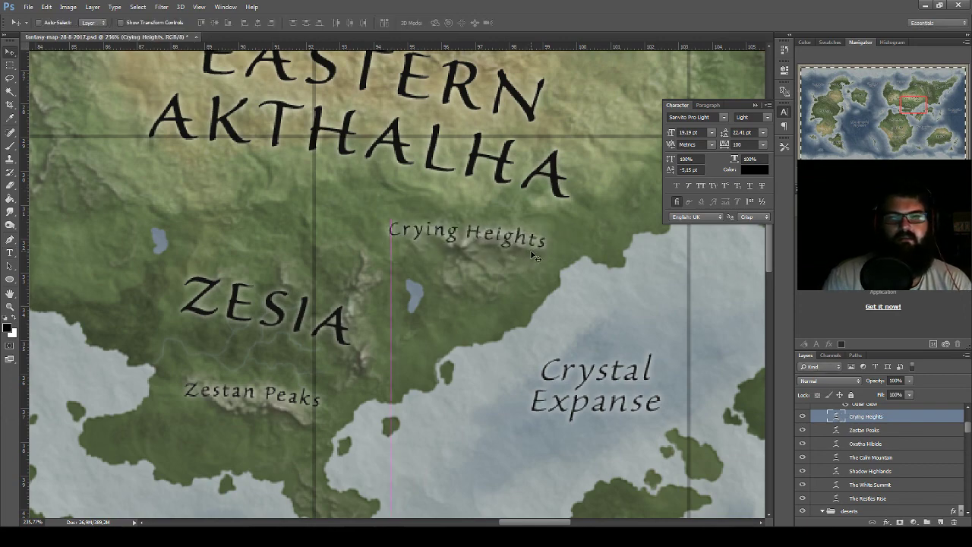
left_click_drag(252, 263, 566, 412)
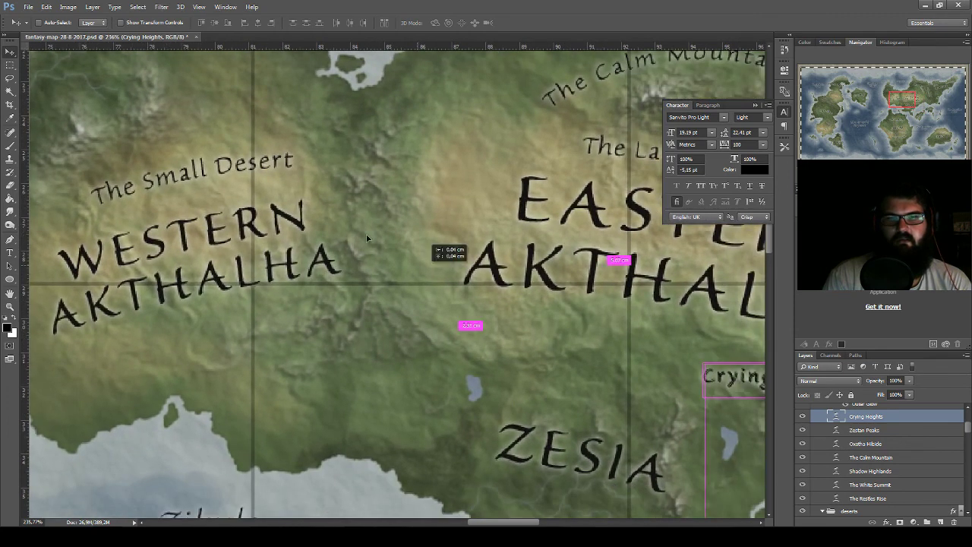
left_click_drag(657, 388, 346, 208)
- Rotate the copied label to run vertically and retype it as 'Deserts Crossing'
key("ctrl+t")
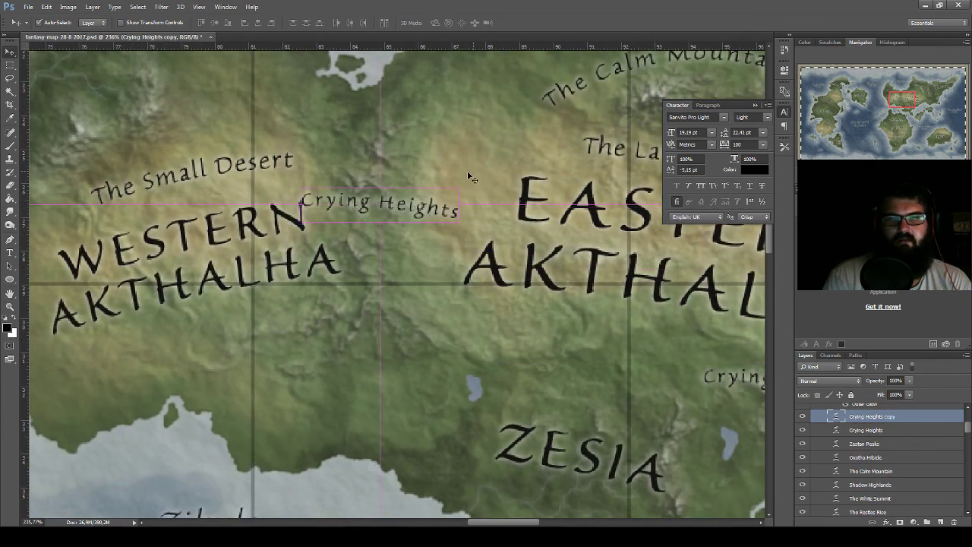
mouse_move(486, 176)
left_mouse_down()
mouse_move(490, 197)
mouse_move(447, 293)
left_mouse_up()
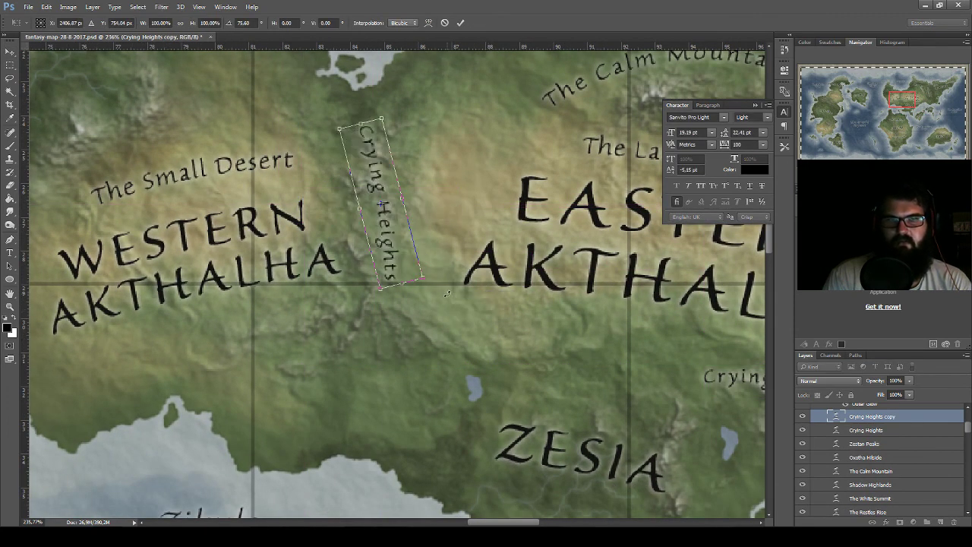
key("Return")
double_click(834, 416)
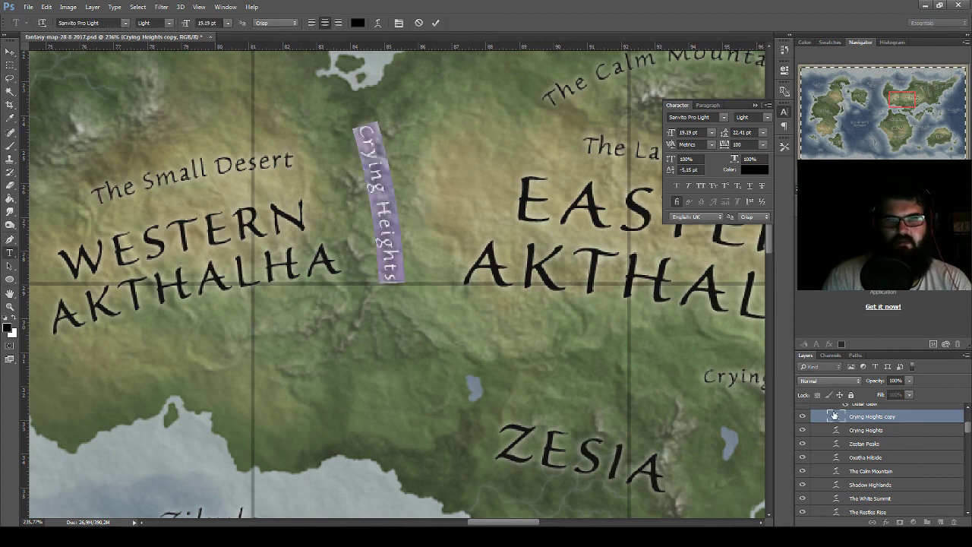
type("Deser")
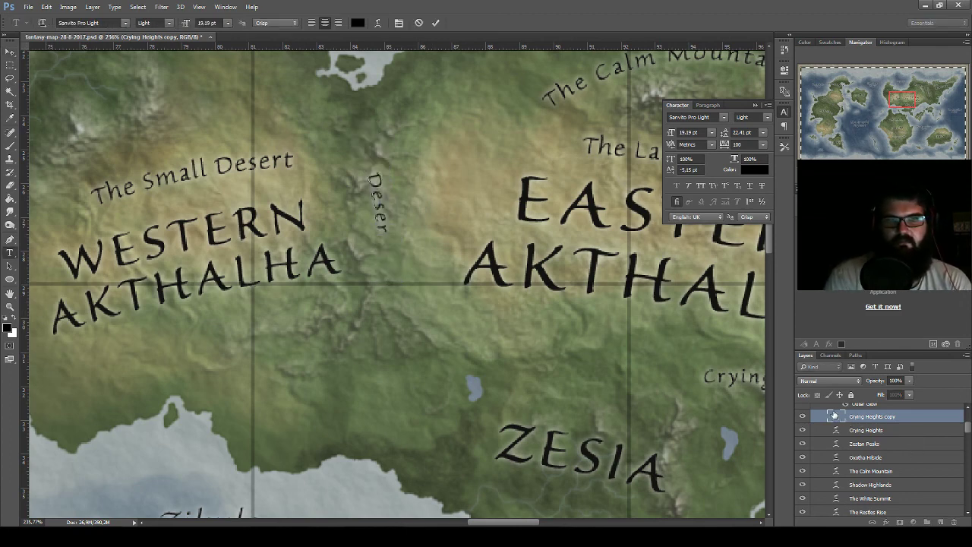
type("ts Crosing")
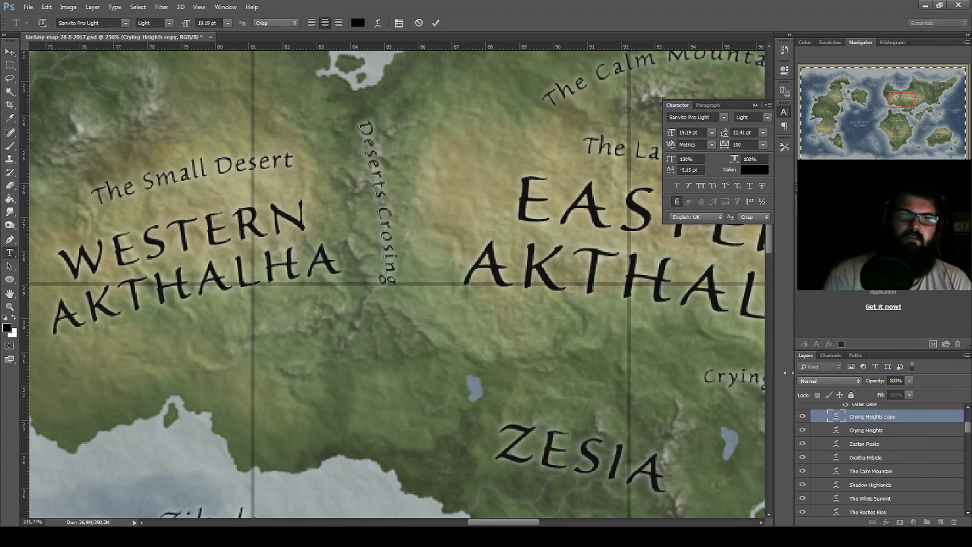
key("Left")
key("Left")
key("Left")
type("s")
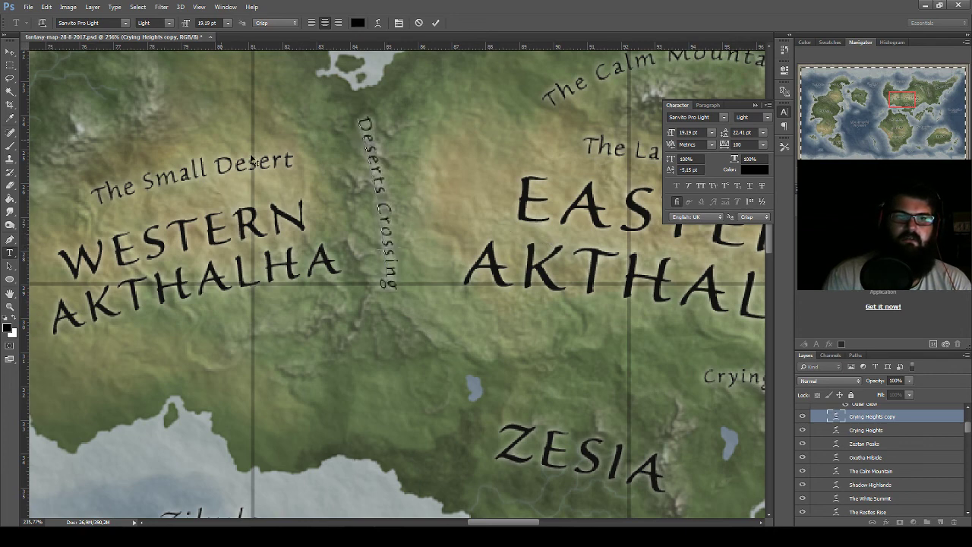
left_click(10, 53)
- Move Deserts Crossing down the ridge, tilt it slightly, and change it to 'Deserts Divide'
left_click_drag(400, 214, 394, 232)
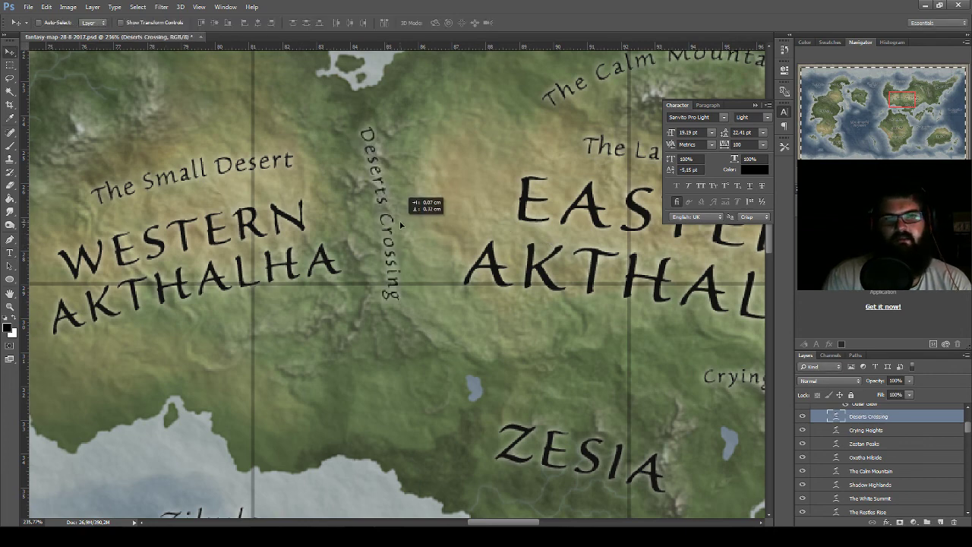
key("ctrl+t")
left_click_drag(498, 191, 481, 201)
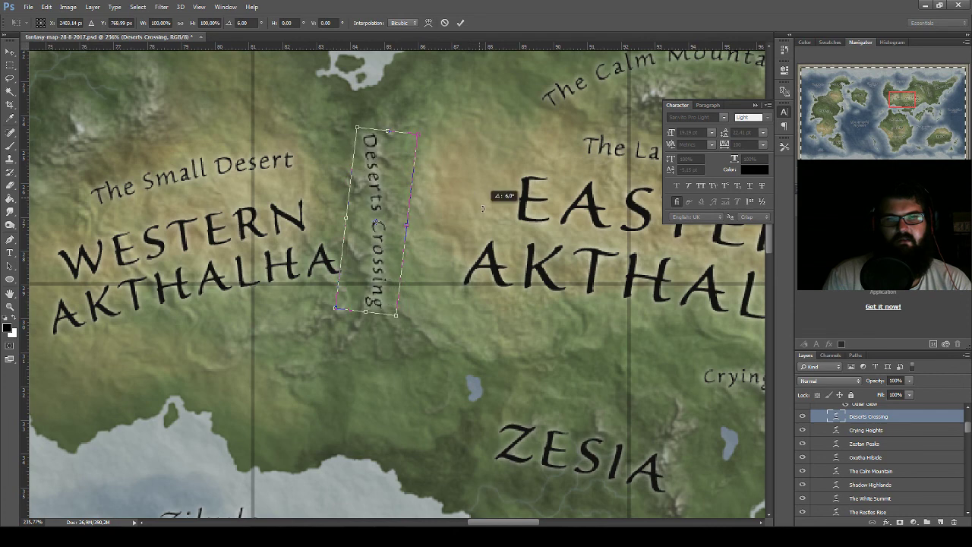
key("Return")
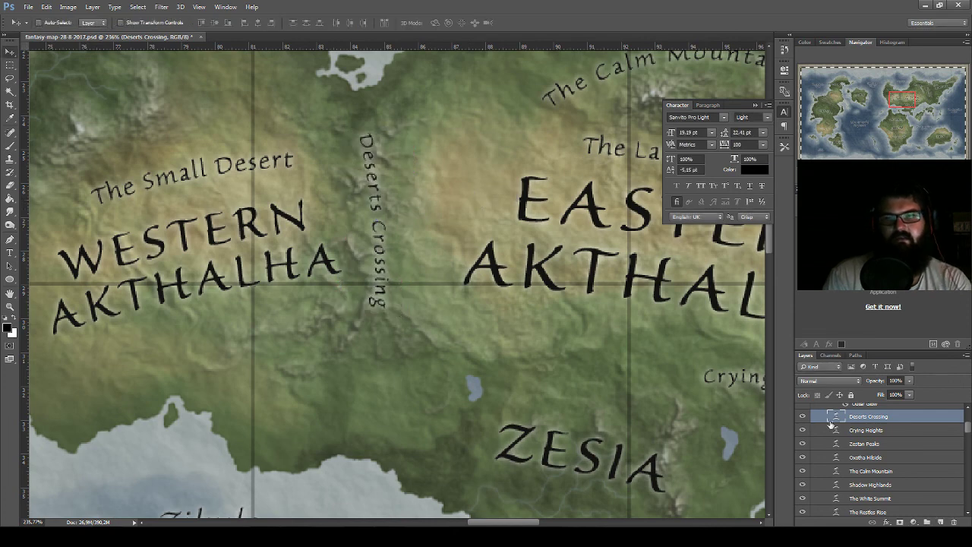
double_click(836, 417)
left_click_drag(374, 222, 382, 275)
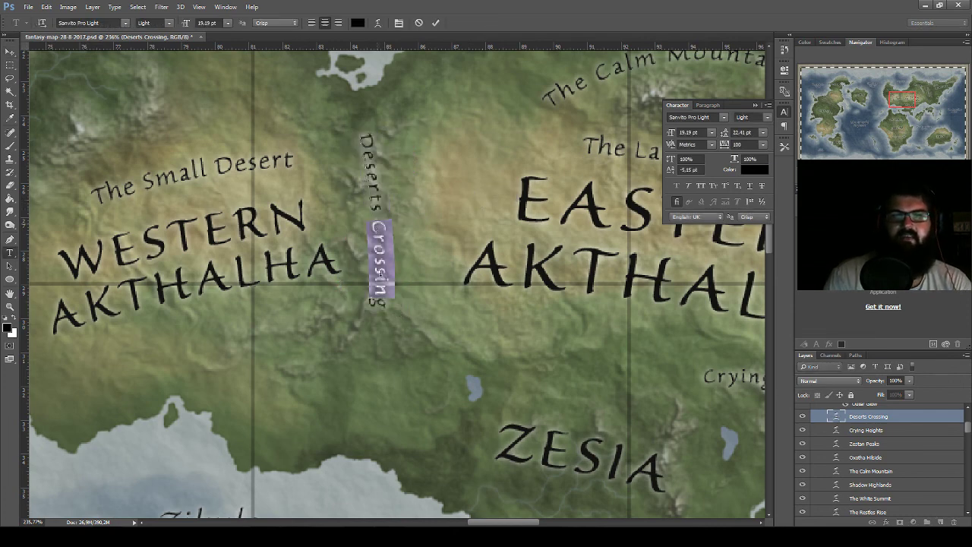
type("D")
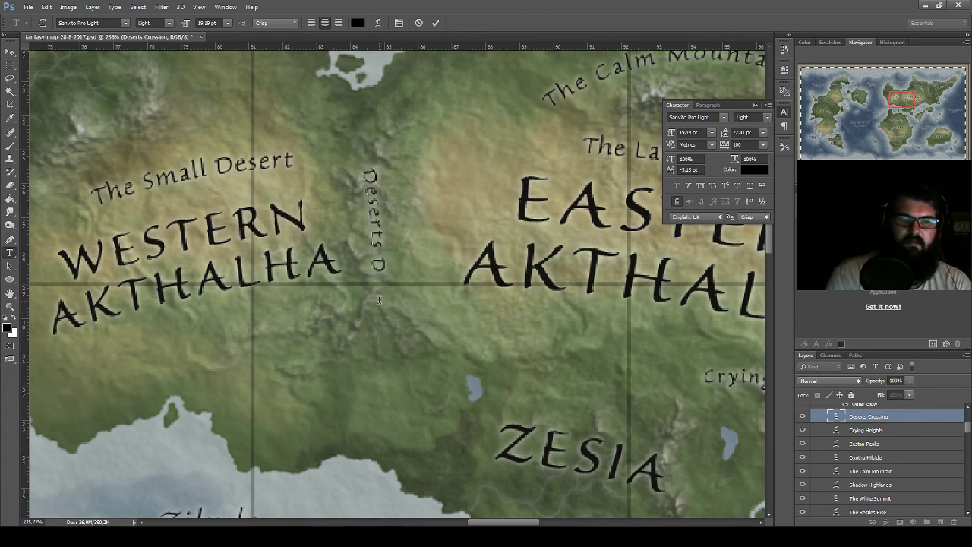
type("ivide")
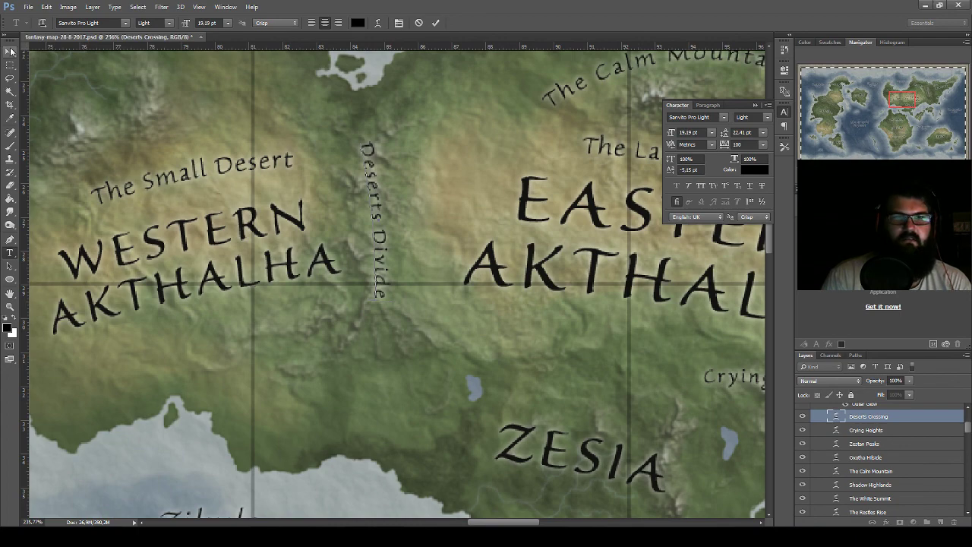
left_click(13, 53)
- Nudge the Deserts Divide label slightly left, check the whole continent, and save the map
left_click_drag(381, 229, 375, 227)
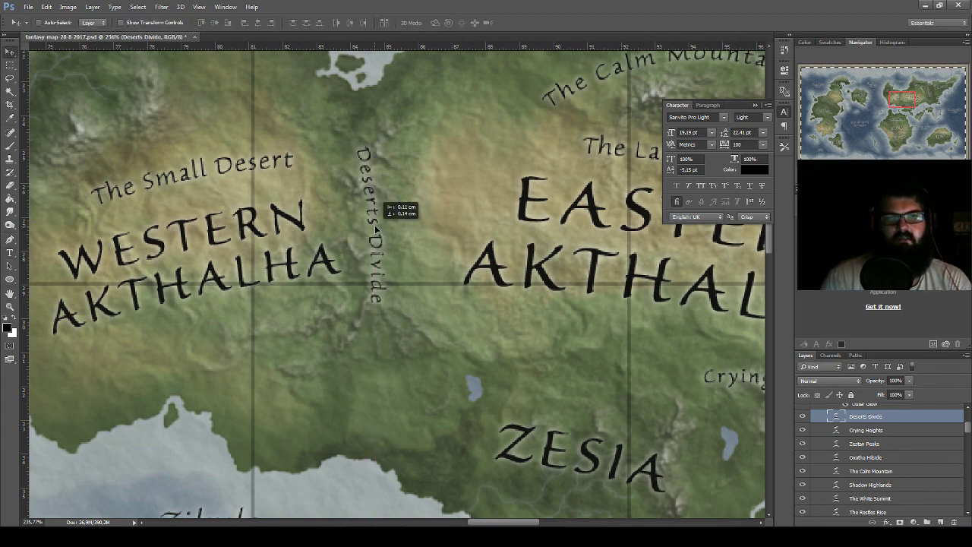
scroll(333, 227, "down", 3)
scroll(333, 227, "down", 2)
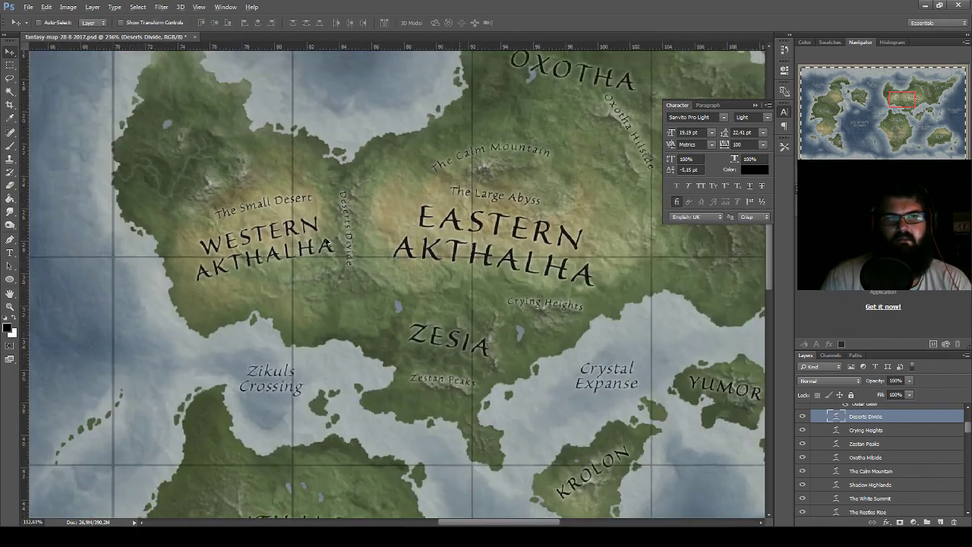
mouse_move(228, 260)
left_mouse_down()
mouse_move(388, 280)
mouse_move(185, 362)
mouse_move(243, 368)
mouse_move(229, 384)
mouse_move(260, 376)
mouse_move(321, 305)
mouse_move(317, 221)
left_mouse_up()
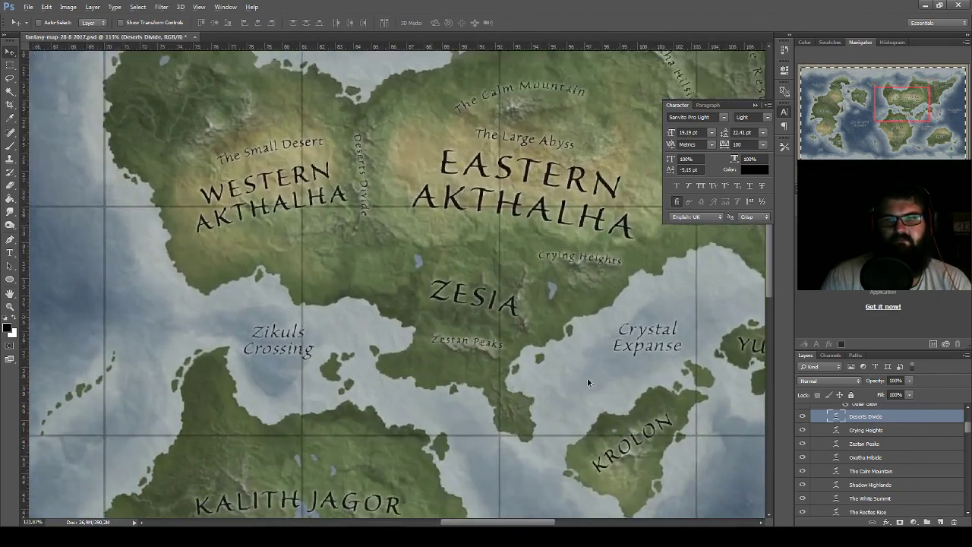
scroll(425, 250, "up", 3)
scroll(435, 258, "up", 2)
key("ctrl+s")
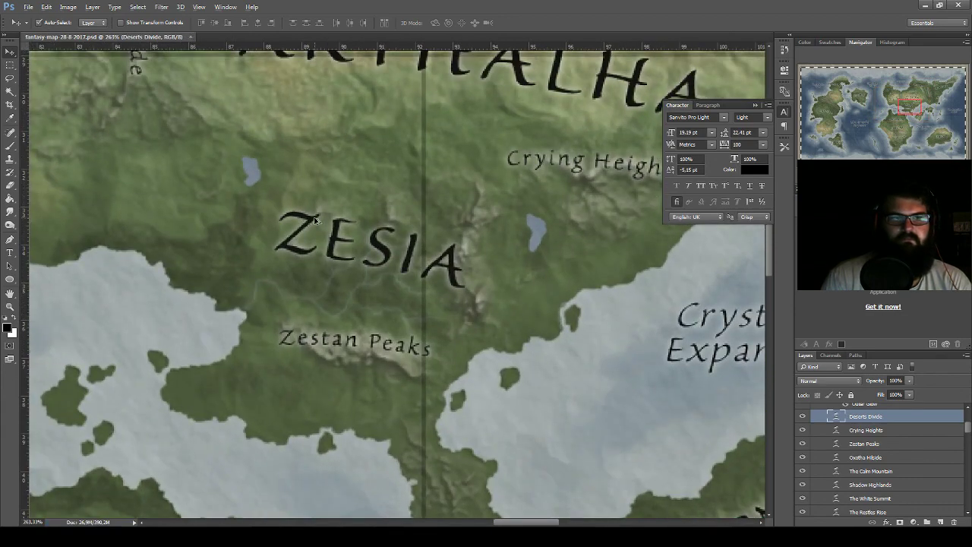
- Move ZESIA up and left, and duplicate the Zestan Peaks label above the original
left_click(315, 221)
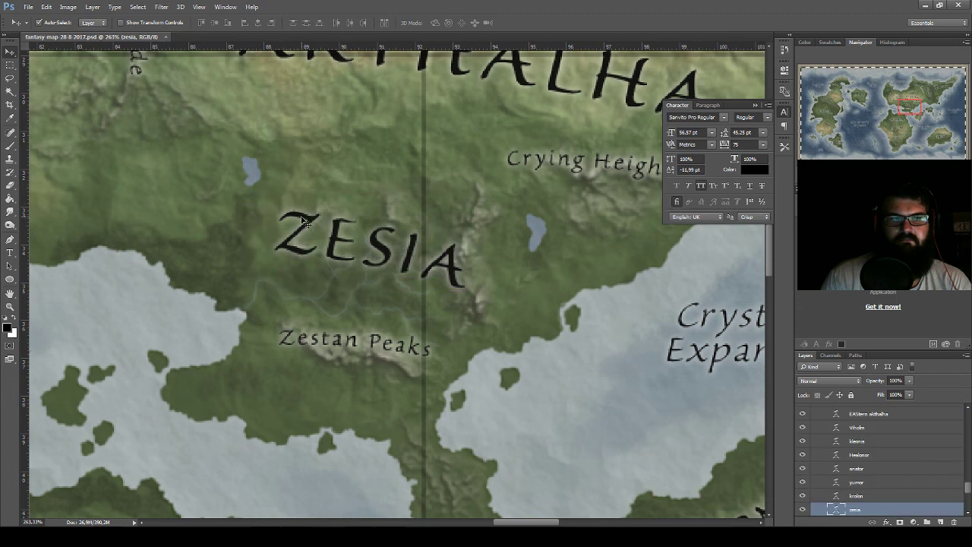
left_click_drag(302, 221, 280, 192)
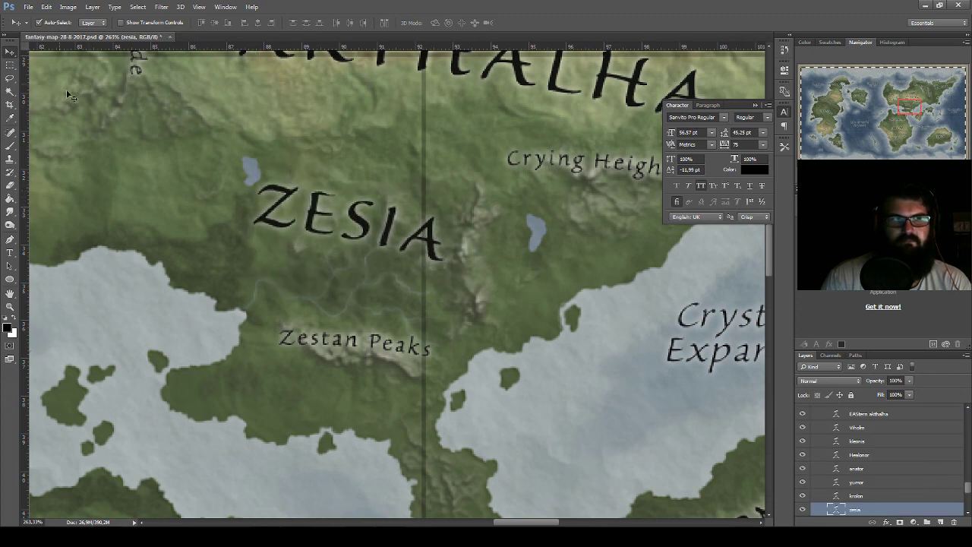
left_click(290, 335)
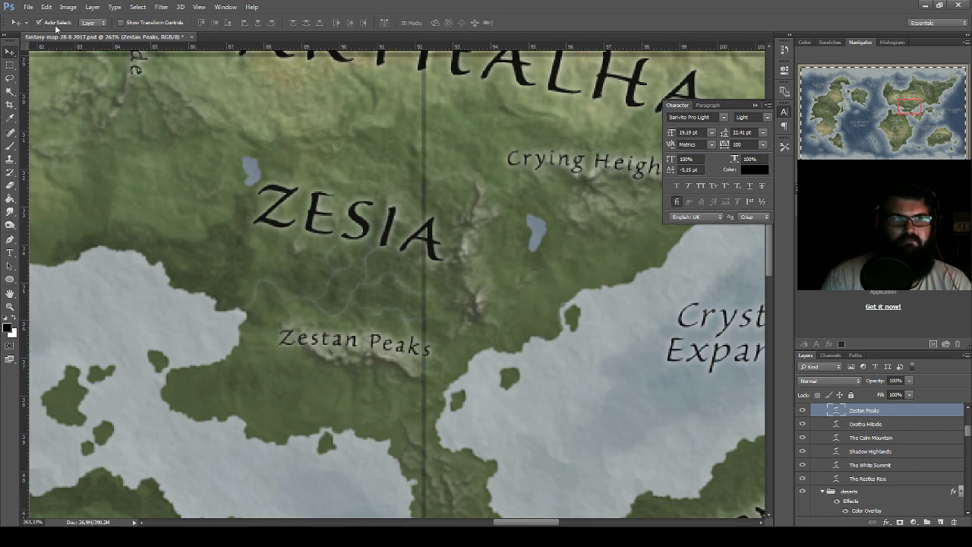
left_click_drag(449, 367, 564, 296, "alt")
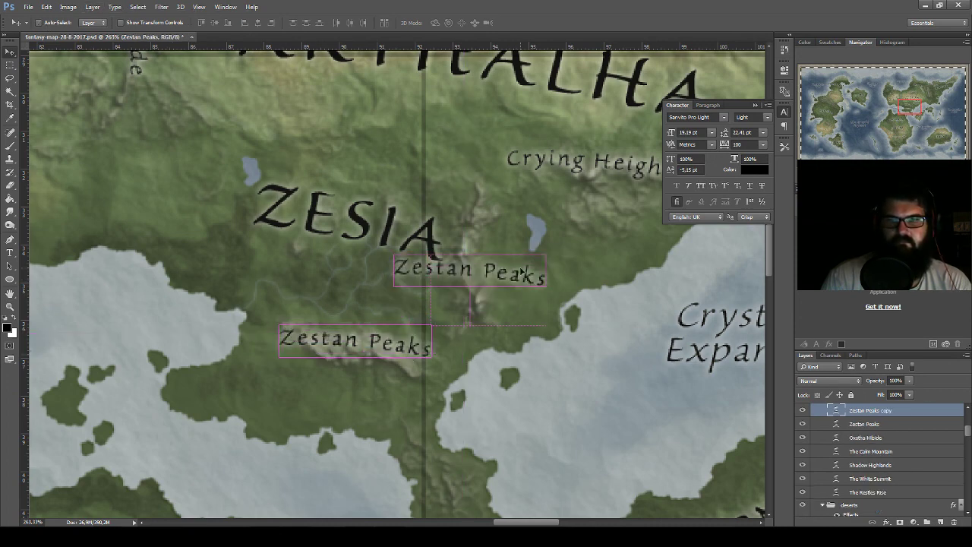
- Retype the copy as 'Hungry Hills' and rotate it to run vertically east of Zesia
double_click(841, 413)
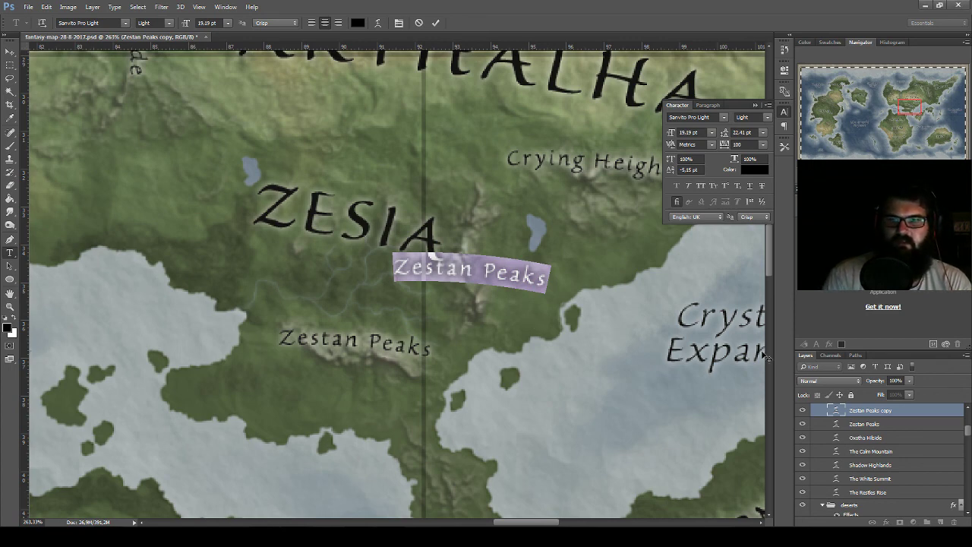
double_click(839, 411)
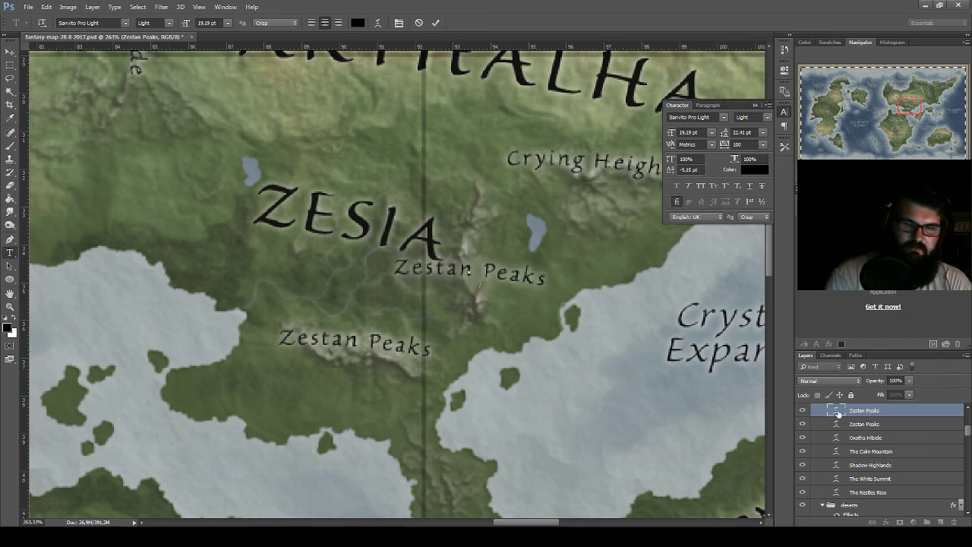
type("Hungry Hil")
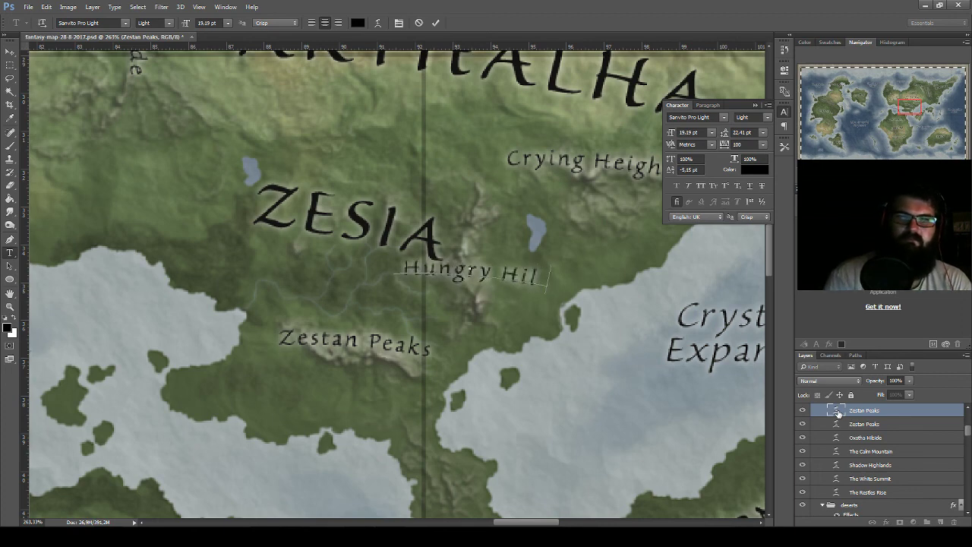
type("ls")
key("ctrl+Return")
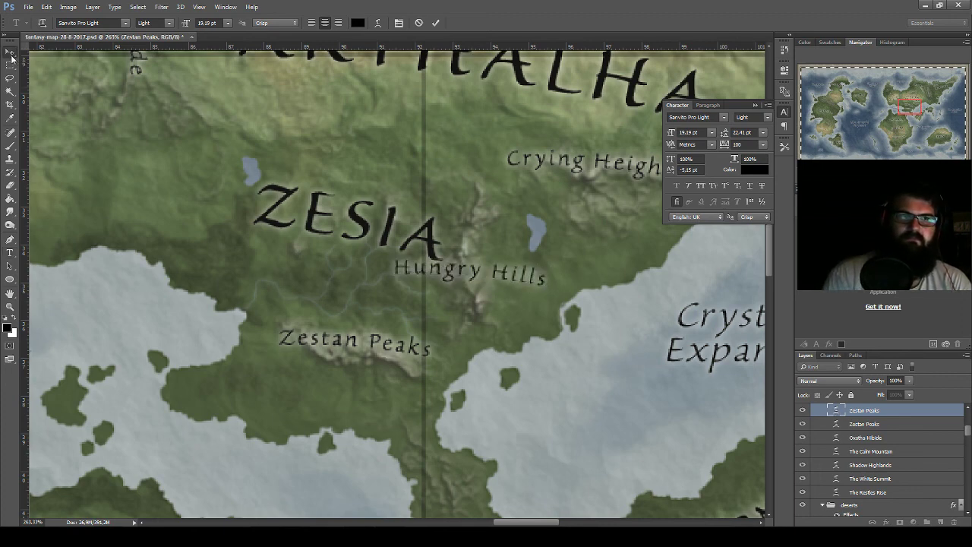
left_click(11, 56)
key("ctrl+t")
mouse_move(553, 243)
left_mouse_down()
mouse_move(540, 382)
mouse_move(559, 266)
left_mouse_up()
key("Return")
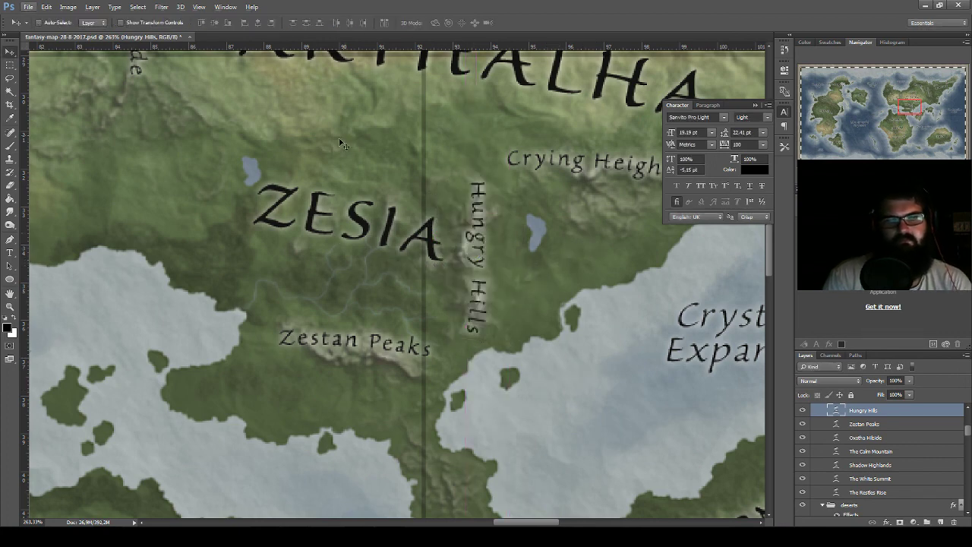
- Save the map and place a copy of Hungry Hills above The Small Desert
scroll(305, 162, "down", 1)
scroll(292, 227, "down", 1)
scroll(285, 244, "down", 1)
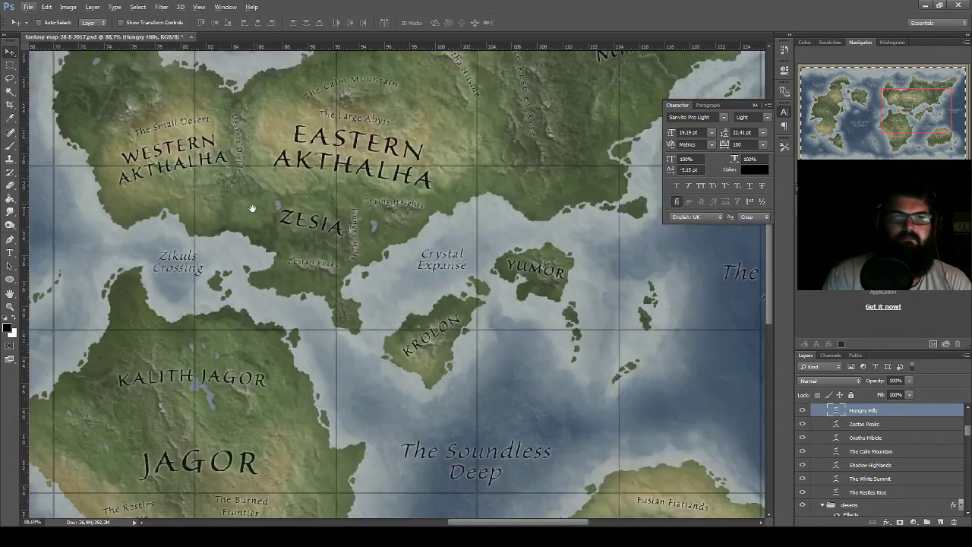
scroll(385, 286, "down", 1)
mouse_move(385, 286)
left_mouse_down()
mouse_move(424, 325)
mouse_move(441, 323)
left_mouse_up()
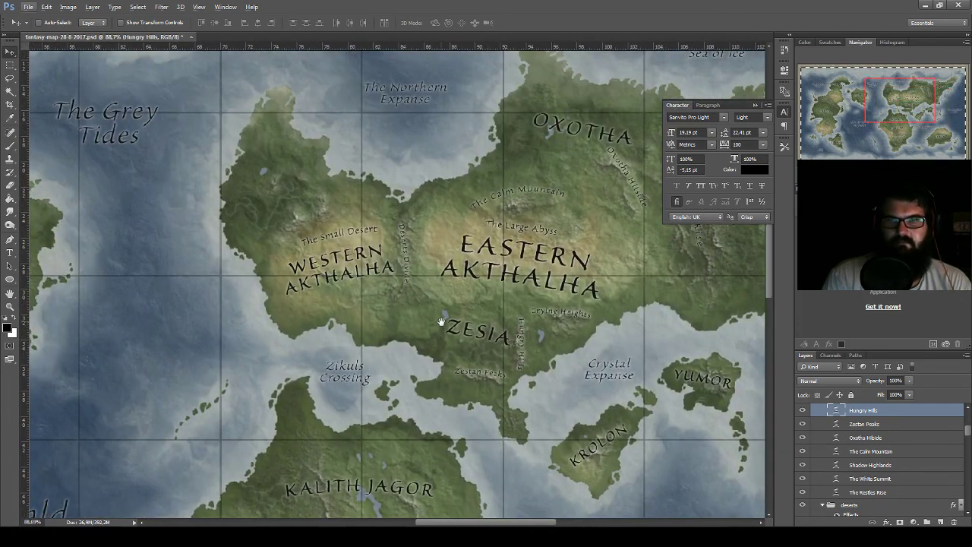
scroll(392, 314, "up", 1)
key("ctrl+s")
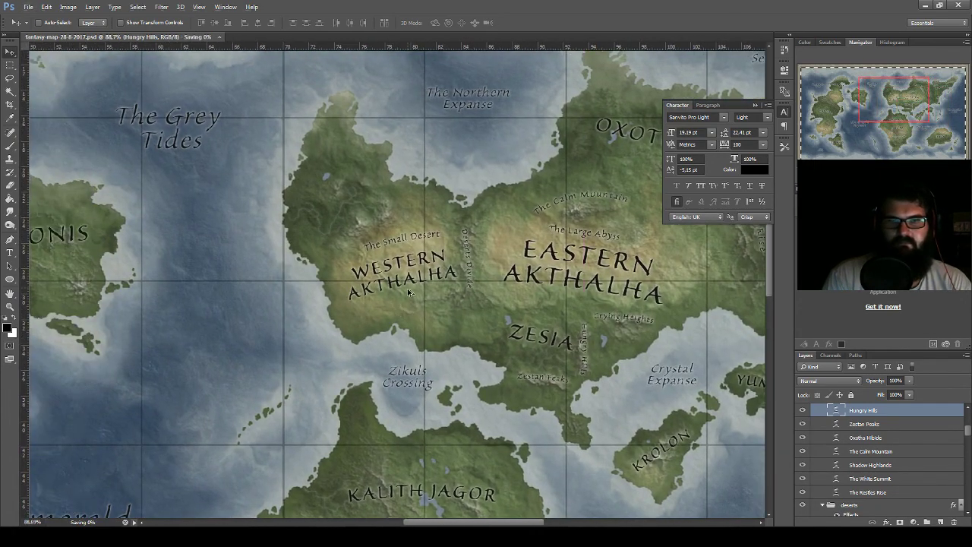
scroll(425, 307, "up", 1)
scroll(456, 323, "up", 2)
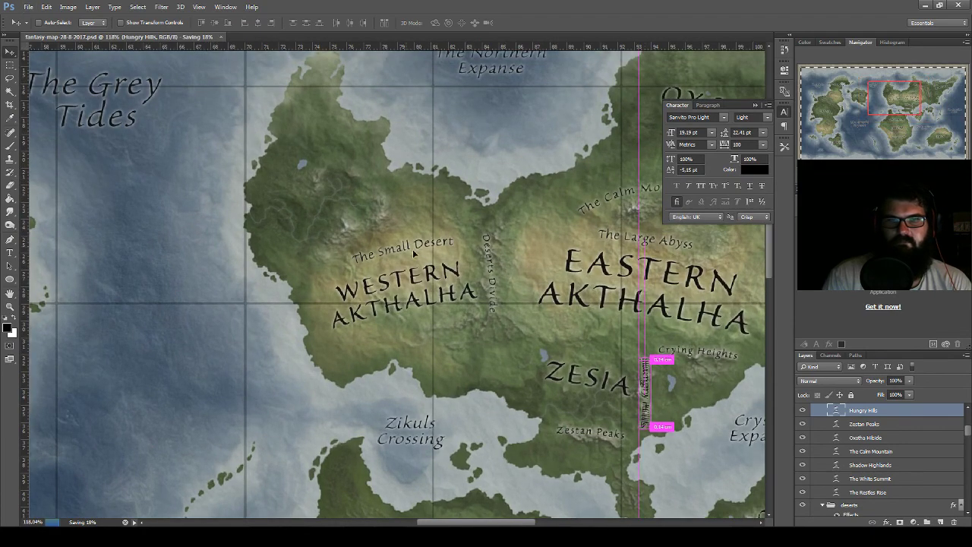
left_click_drag(646, 392, 380, 207)
scroll(357, 257, "up", 2)
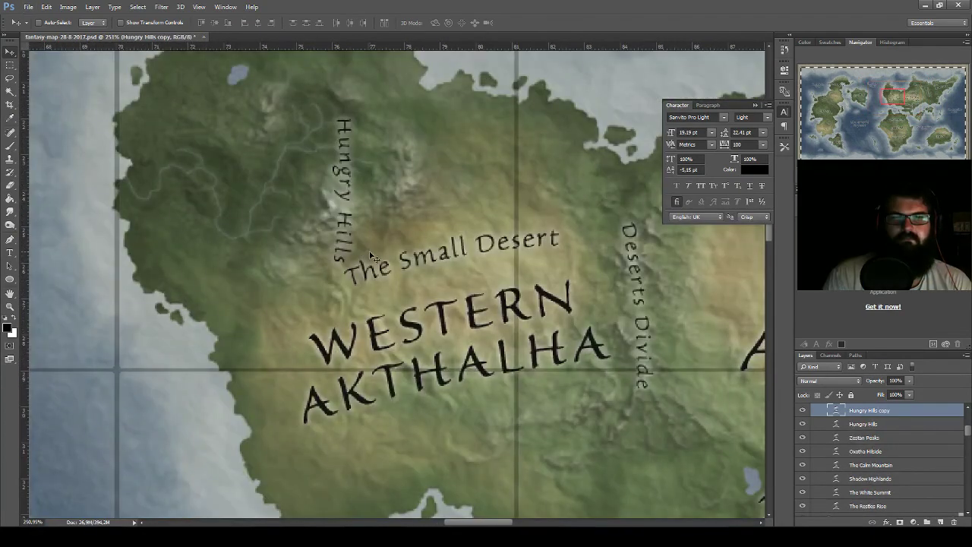
- Tilt the Hungry Hills copy diagonally and position it above The Small Desert
scroll(372, 266, "up", 2)
key("ctrl+alt+t")
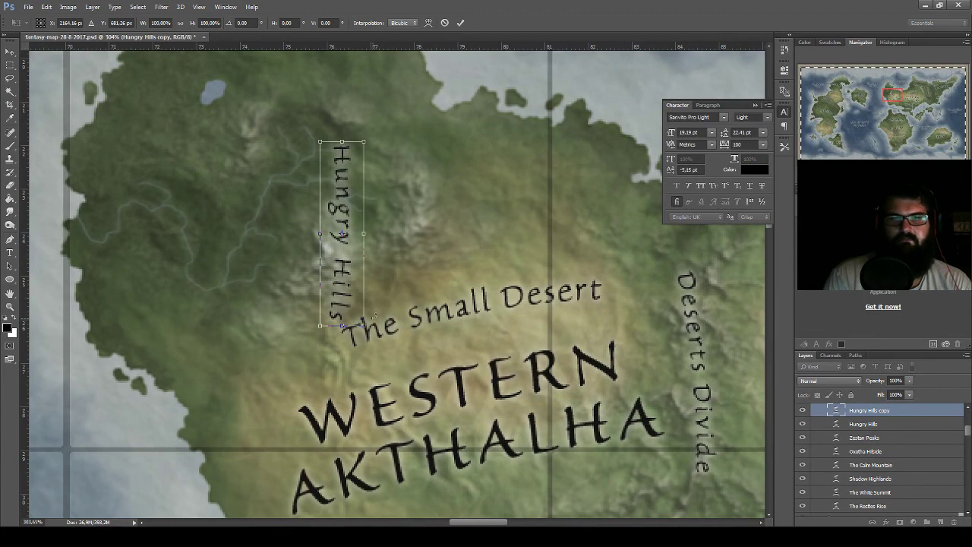
mouse_move(408, 286)
left_mouse_down()
mouse_move(359, 217)
mouse_move(359, 242)
left_mouse_up()
left_click_drag(456, 243, 472, 228)
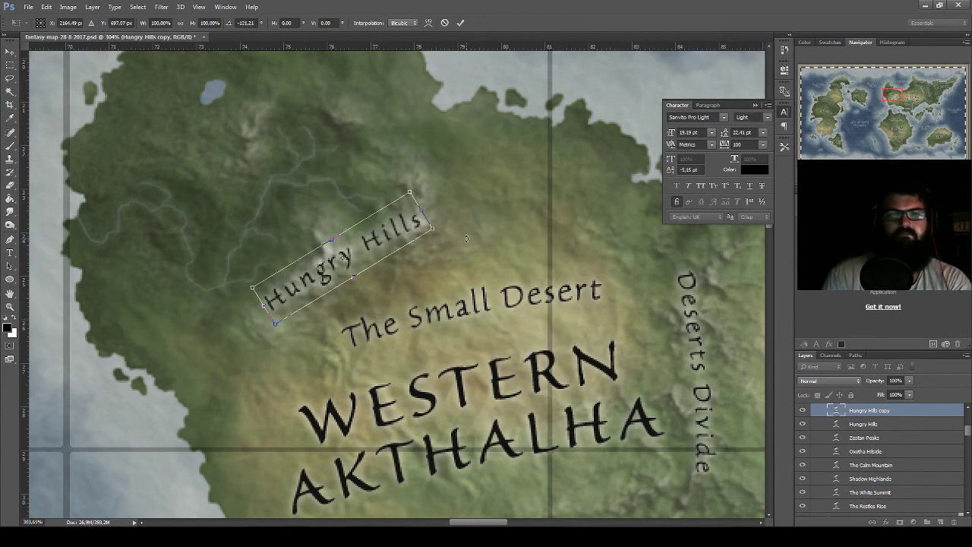
key("Return")
scroll(325, 289, "up", 2)
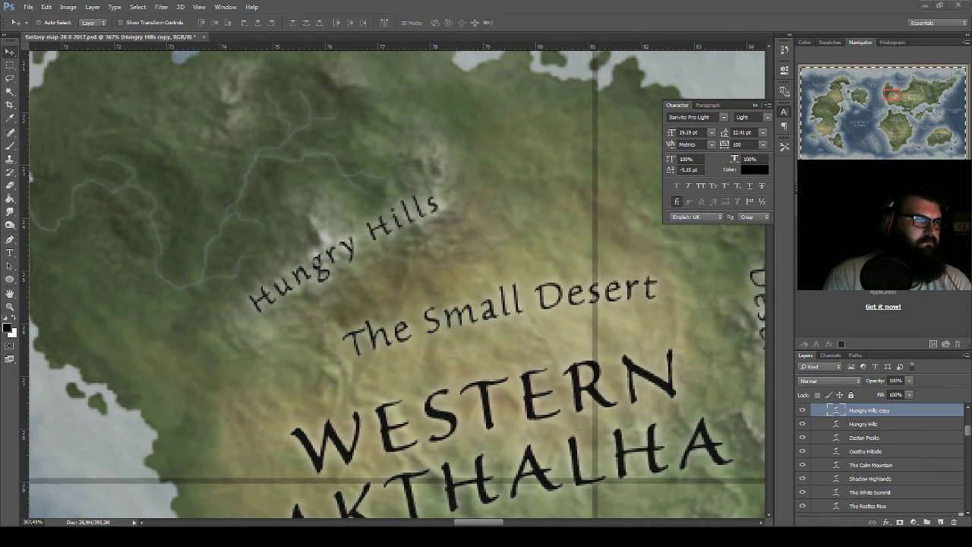
- Retype the tilted copy as 'Dead Pinnacle'
double_click(837, 411)
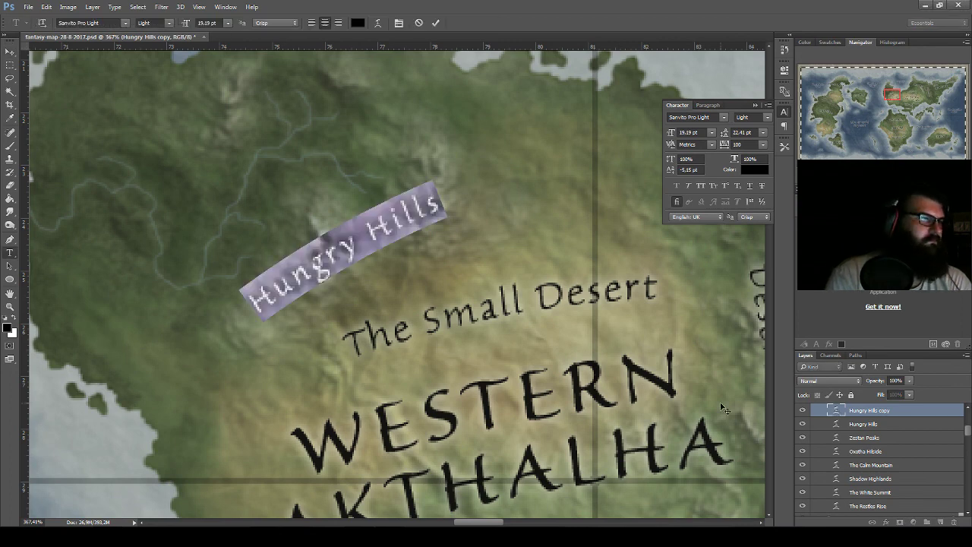
type("Dead")
type("Pi")
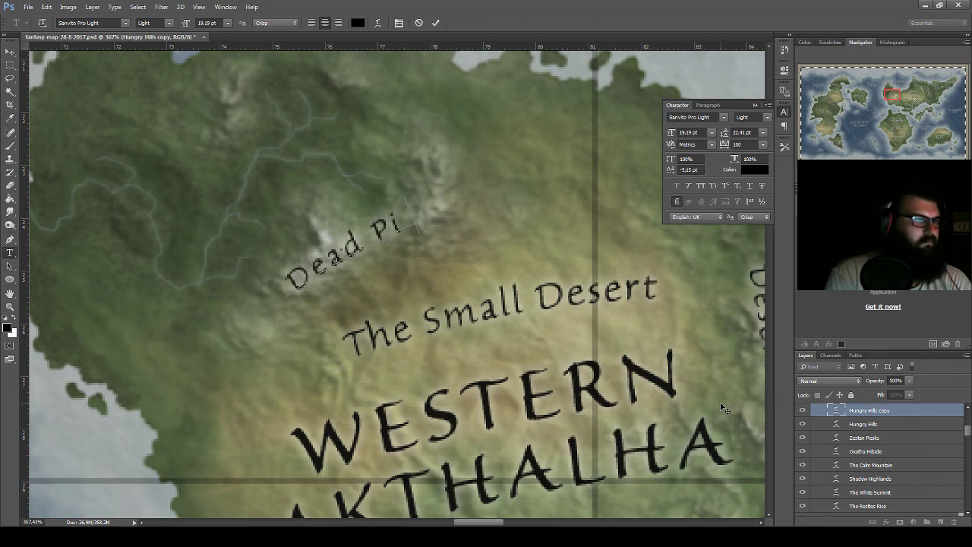
type("nnacle")
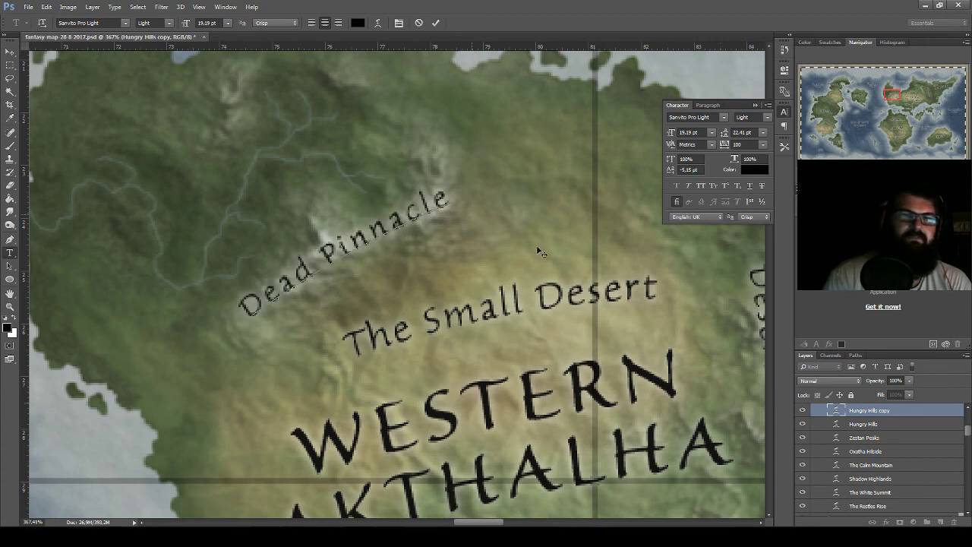
left_click(10, 52)
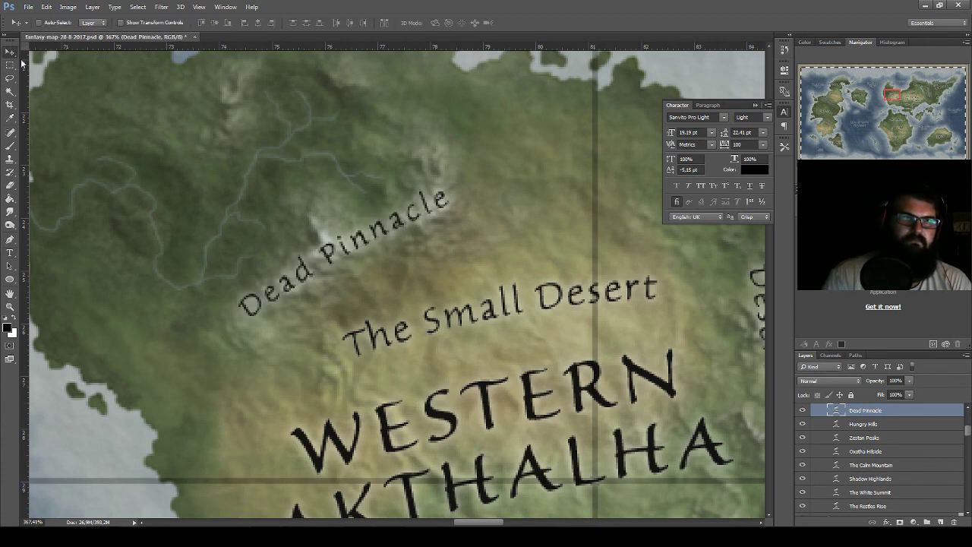
- Save the map and place a copy of the Dead Pinnacle label over Jagor
scroll(390, 233, "down", 1)
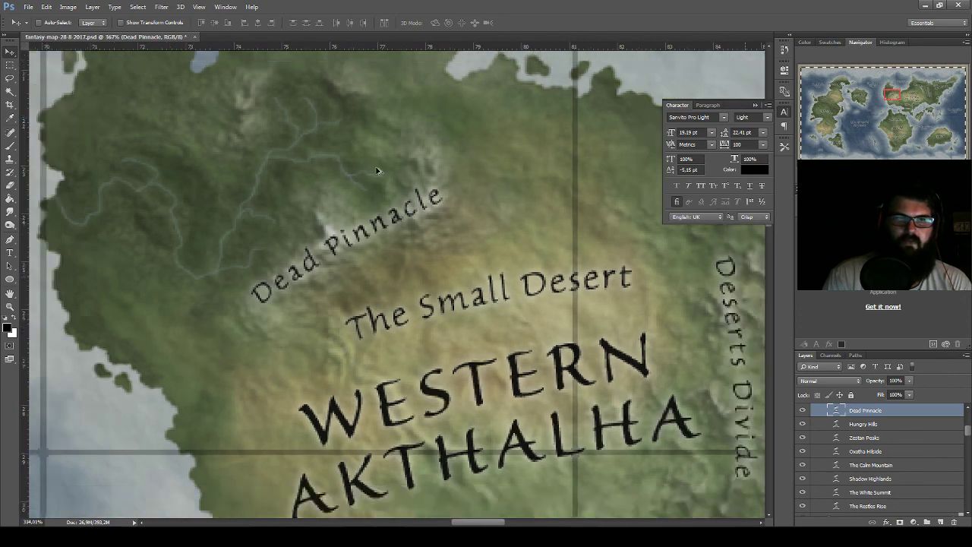
scroll(379, 213, "down", 1)
scroll(368, 207, "down", 1)
scroll(364, 203, "down", 1)
scroll(364, 203, "down", 2)
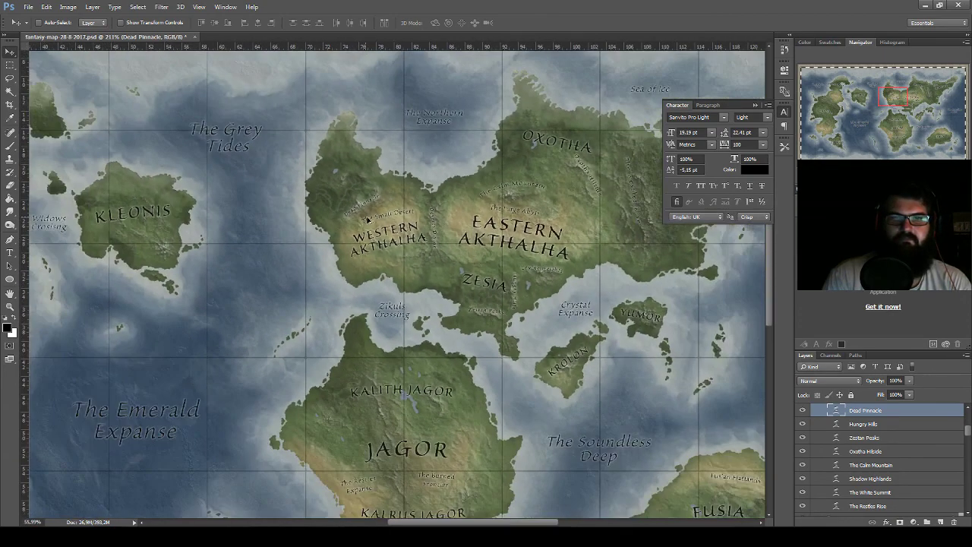
scroll(395, 243, "down", 1)
scroll(455, 304, "down", 1)
scroll(504, 346, "down", 1)
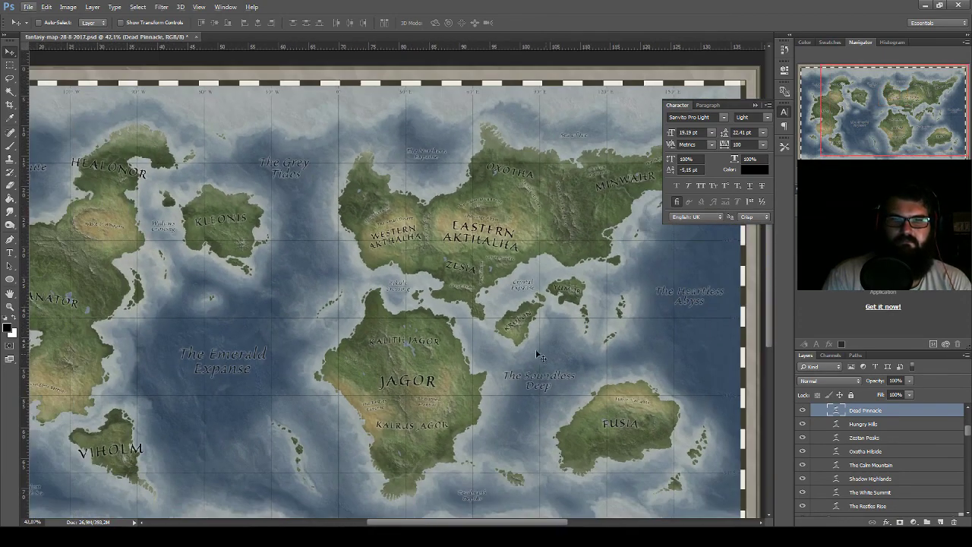
mouse_move(533, 347)
left_mouse_down()
mouse_move(404, 310)
mouse_move(399, 267)
left_mouse_up()
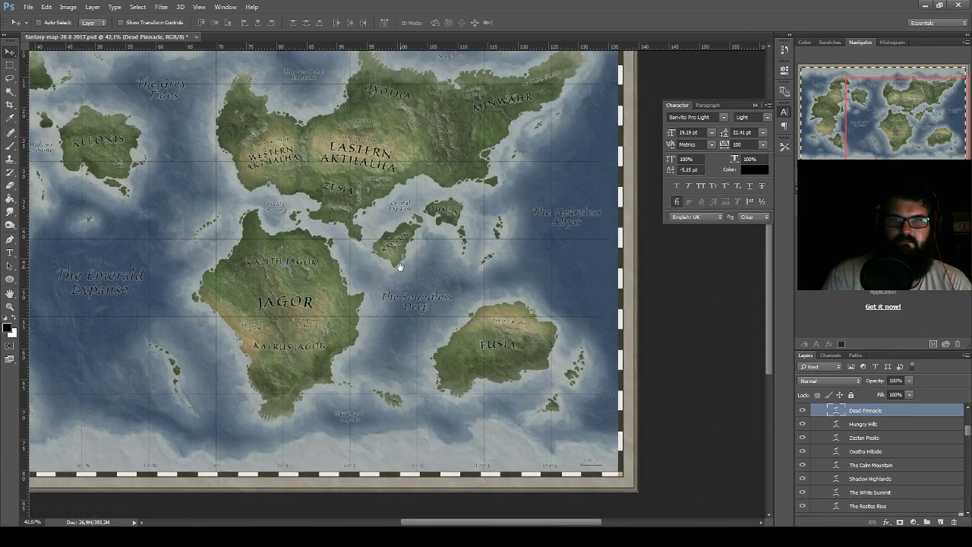
key("ctrl+s")
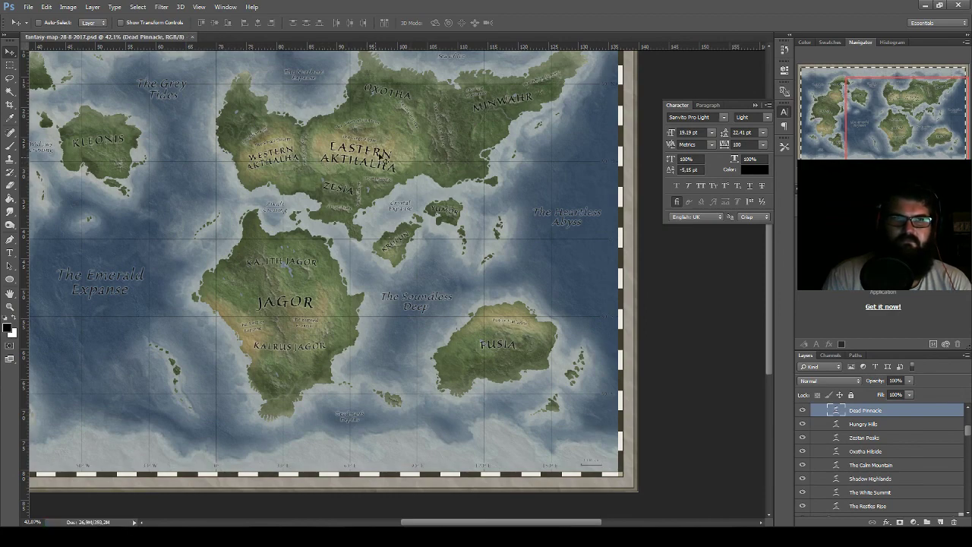
mouse_move(375, 169)
left_mouse_down()
mouse_move(363, 177)
mouse_move(392, 312)
left_mouse_up()
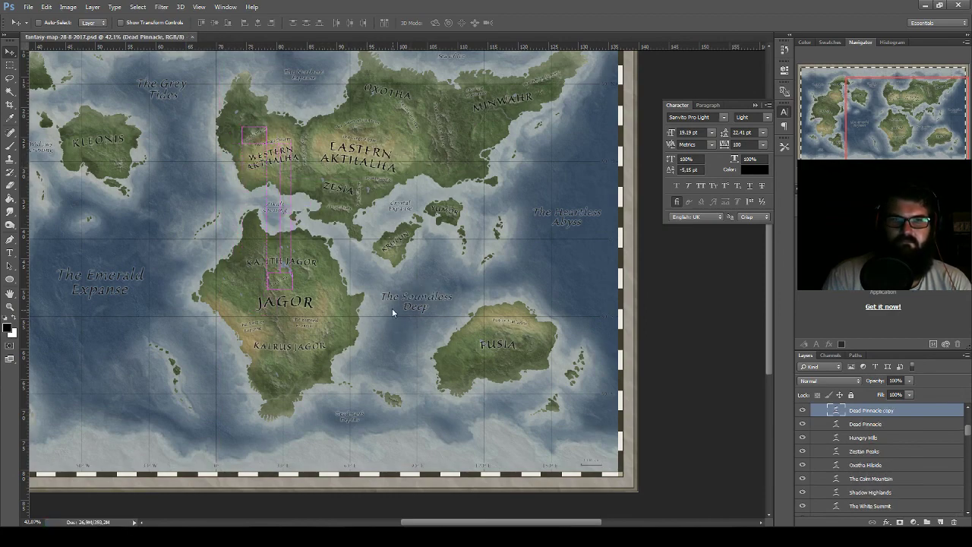
- Retype the copied label as 'Jagors Spine'
scroll(287, 291, "up", 2)
scroll(287, 291, "up", 2)
scroll(287, 290, "up", 2)
scroll(287, 291, "up", 2)
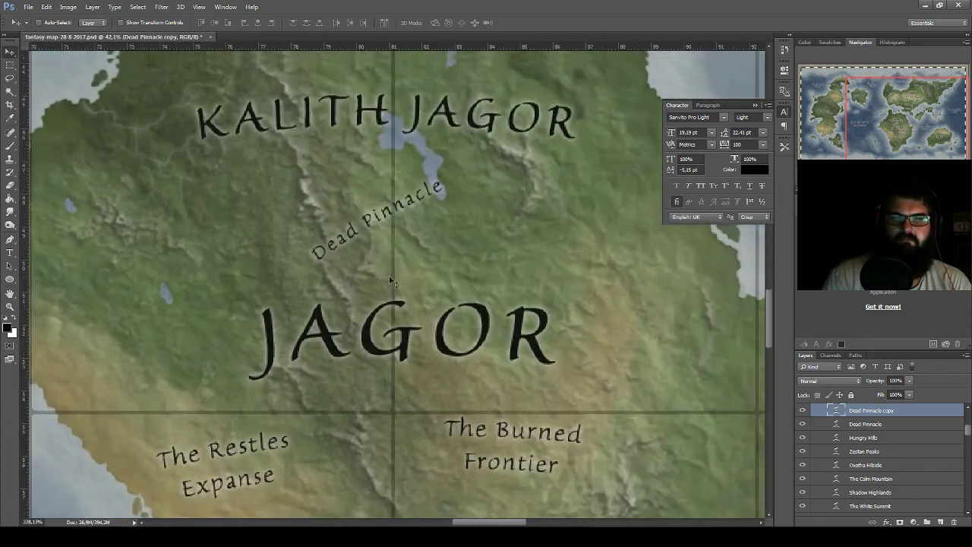
scroll(406, 284, "up", 1)
double_click(836, 415)
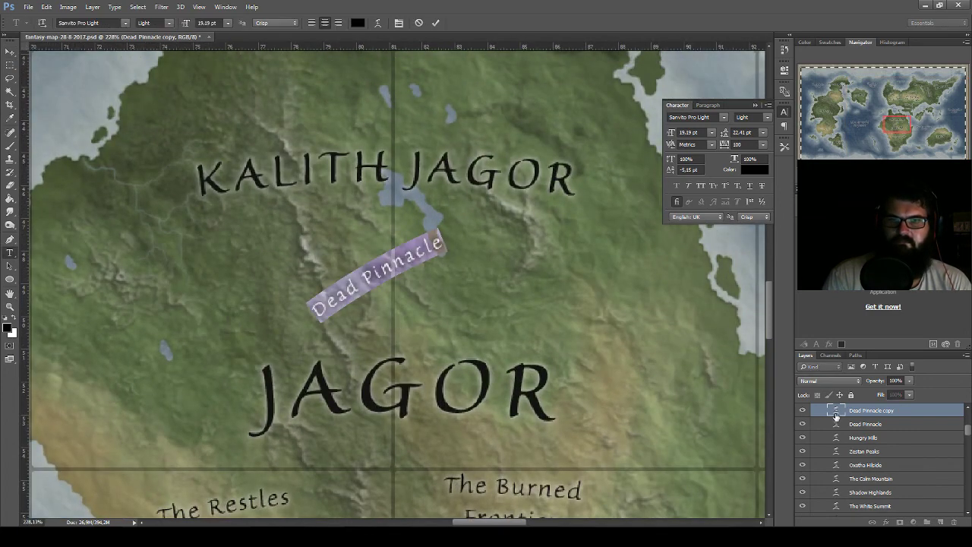
type("Jagor")
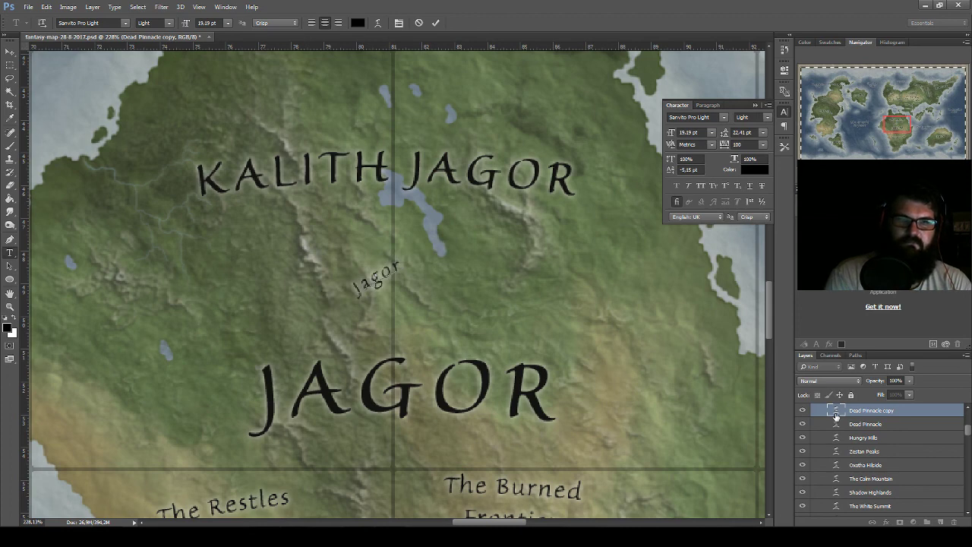
type("s")
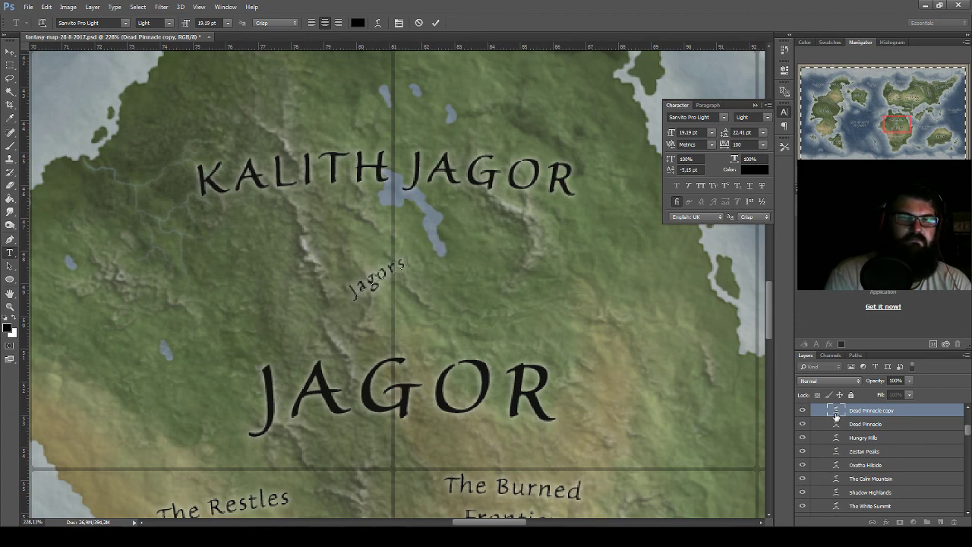
type(" Spine")
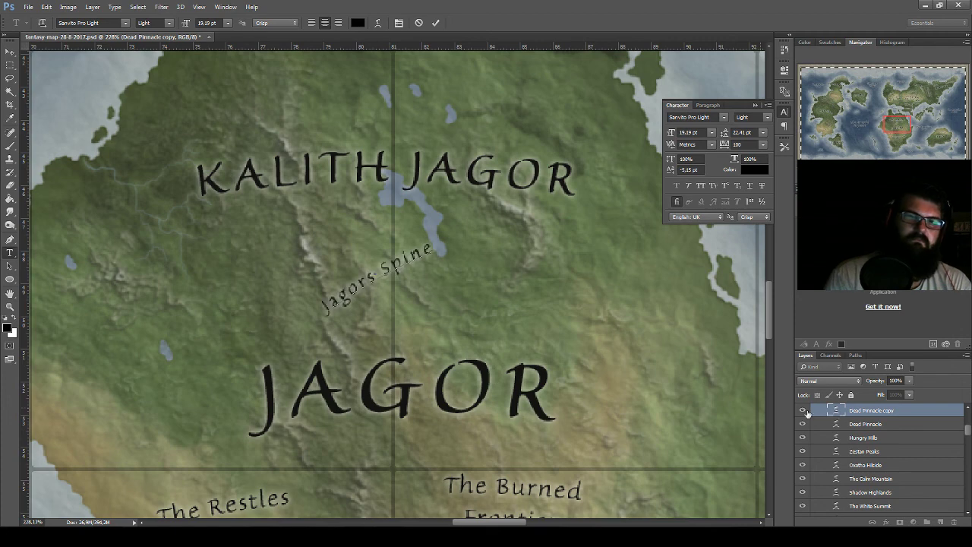
key("ctrl+Return")
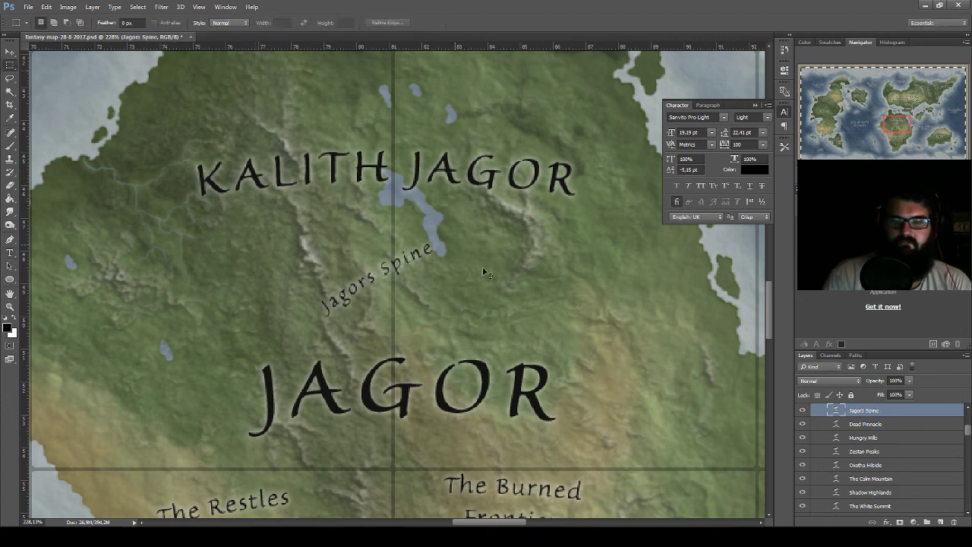
- Rotate Jagors Spine about 96° and place it steeply along the ridge north of JAGOR
key("ctrl+t")
mouse_move(439, 348)
left_mouse_down()
mouse_move(454, 363)
mouse_move(429, 369)
left_mouse_up()
left_click_drag(394, 331, 351, 328)
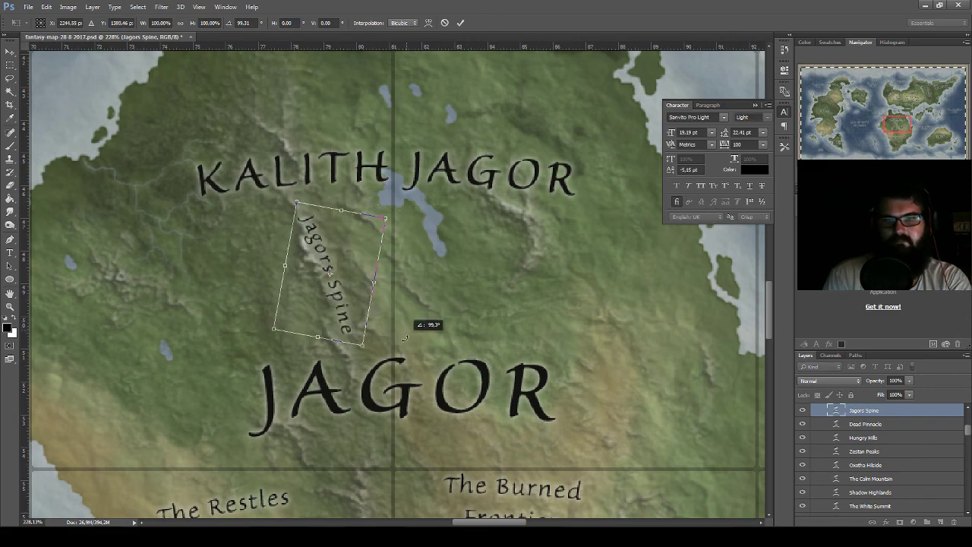
key("Return")
key("m")
left_click_drag(402, 401, 399, 225)
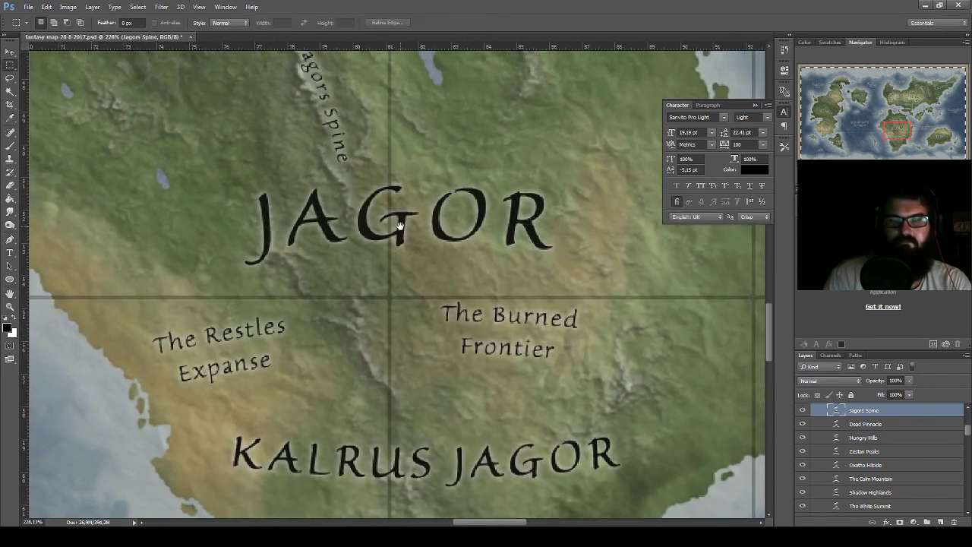
left_click_drag(393, 165, 409, 182)
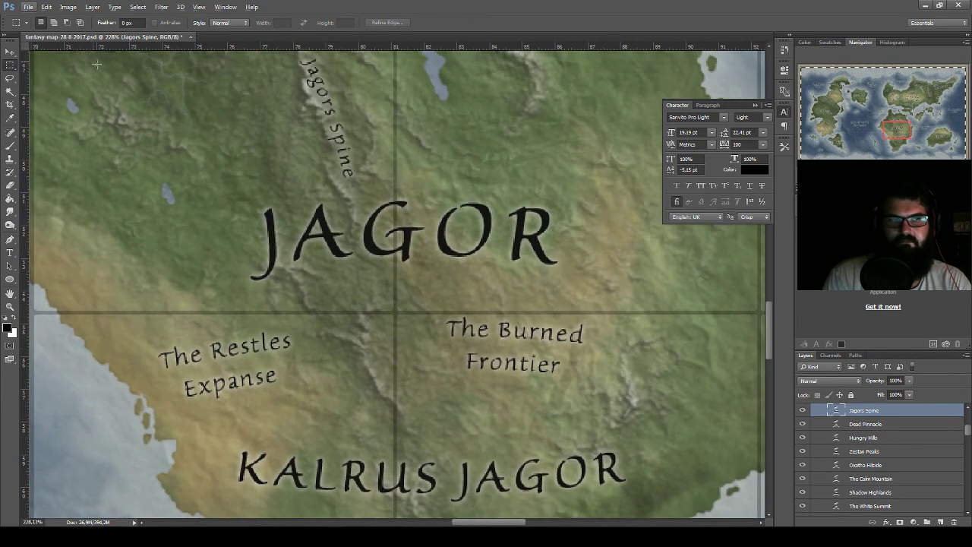
- Place a Jagors Spine copy on the ridge south of JAGOR and rename it 'Kalrus Spine'
left_click(10, 52)
mouse_move(331, 104)
left_mouse_down()
mouse_move(394, 373)
mouse_move(380, 351)
left_mouse_up()
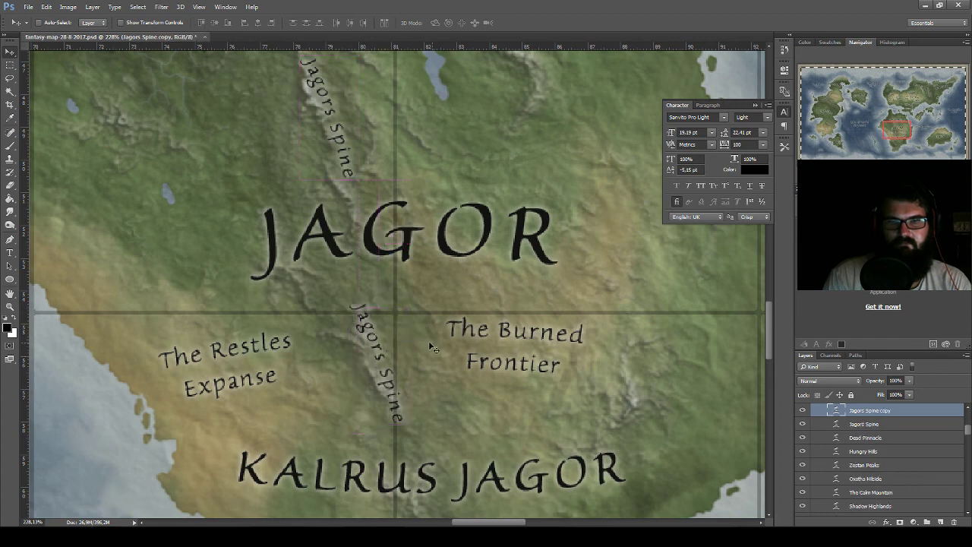
double_click(836, 411)
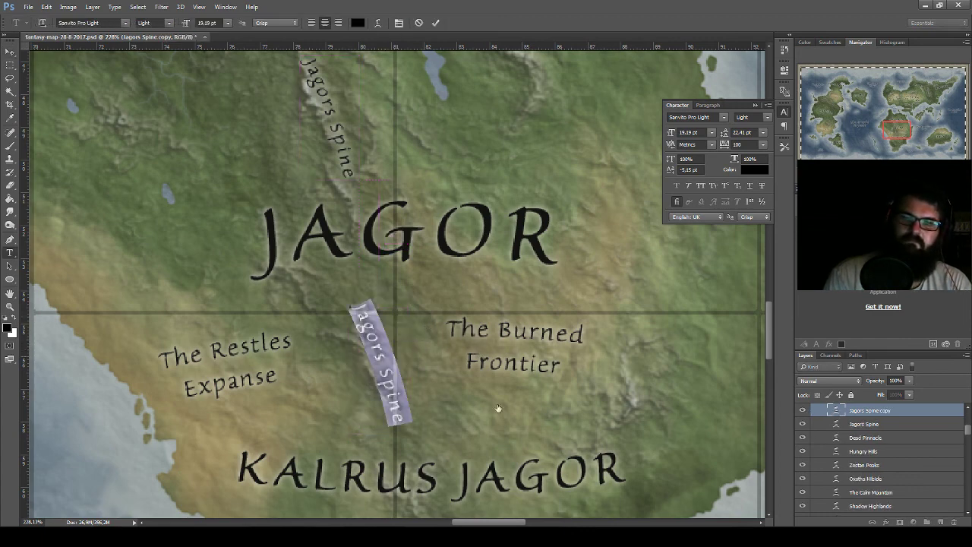
left_click_drag(375, 354, 362, 311)
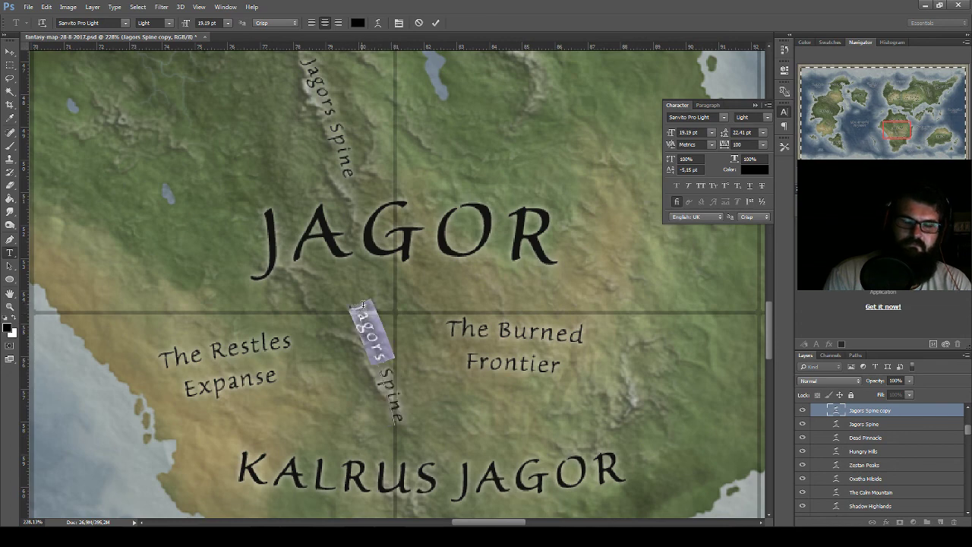
left_click(362, 305)
type("Kalrus")
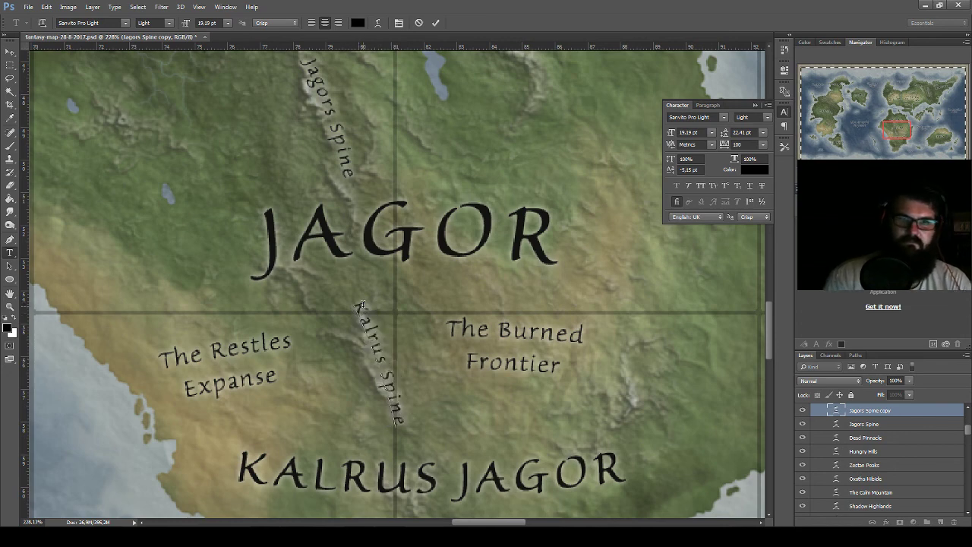
left_click(10, 52)
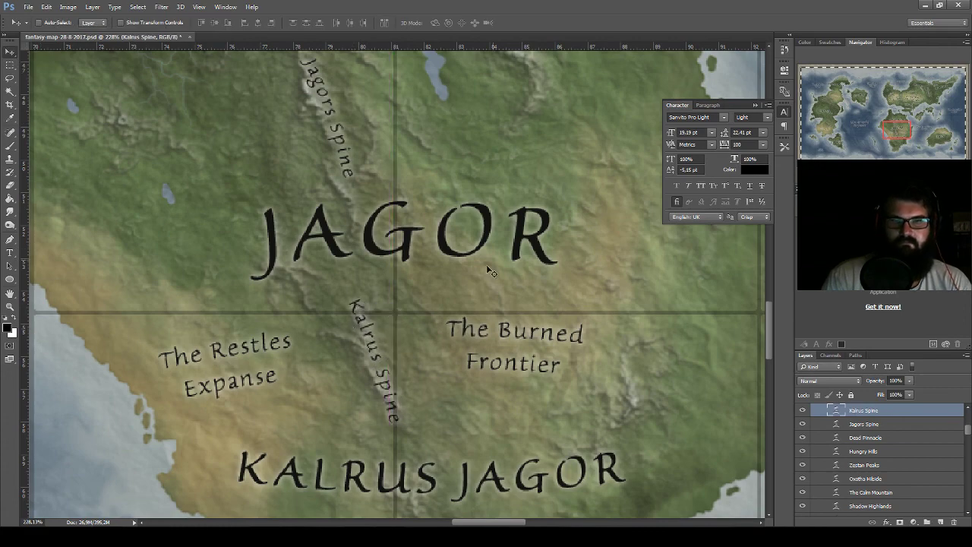
- Change the northern ridge label to 'Kalith Spine', nudge it left, and save the map
left_click_drag(493, 271, 524, 355)
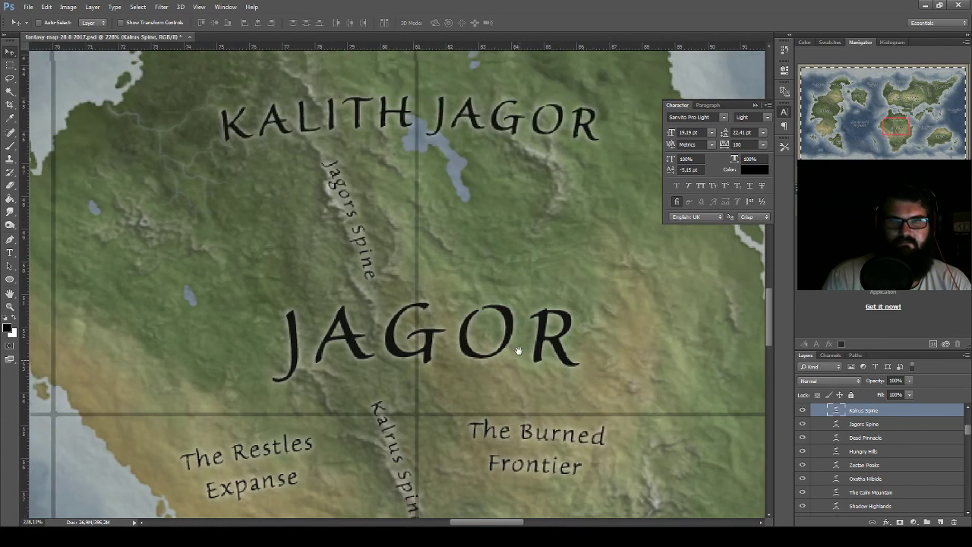
double_click(835, 423)
left_click_drag(354, 218, 329, 158)
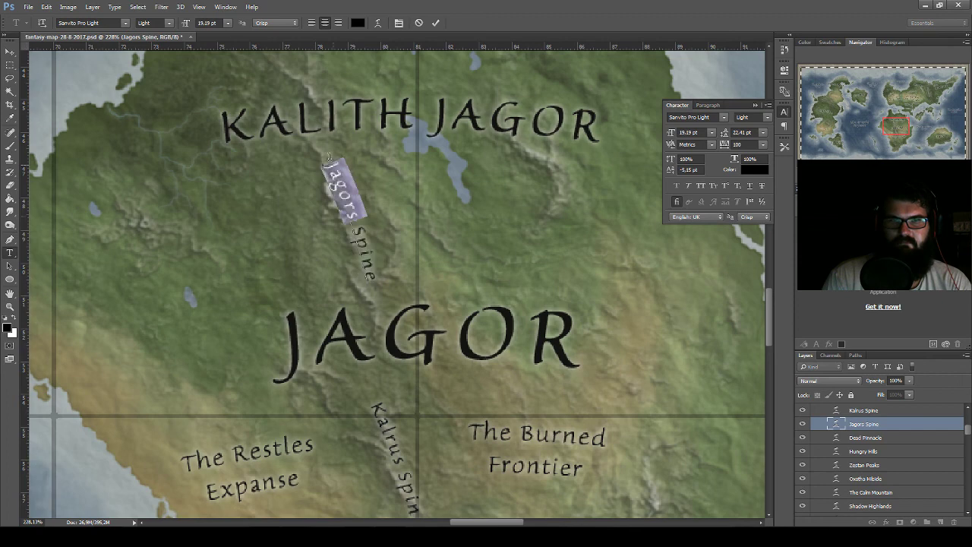
type("Kalith")
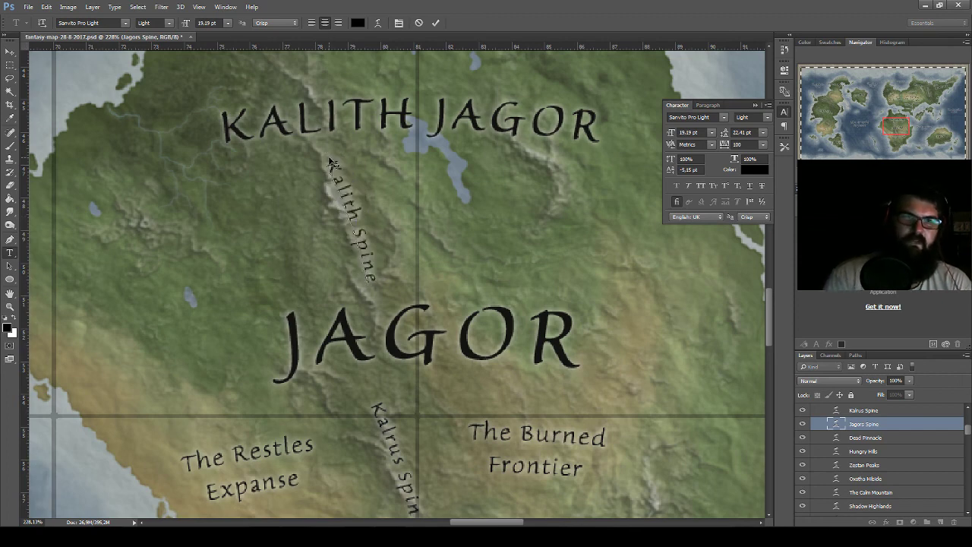
left_click(10, 54)
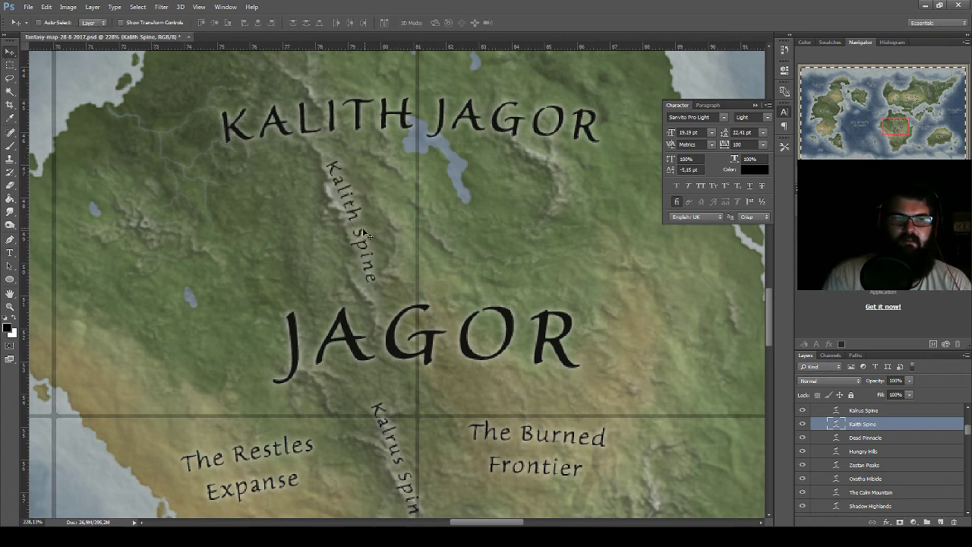
left_click_drag(363, 229, 358, 228)
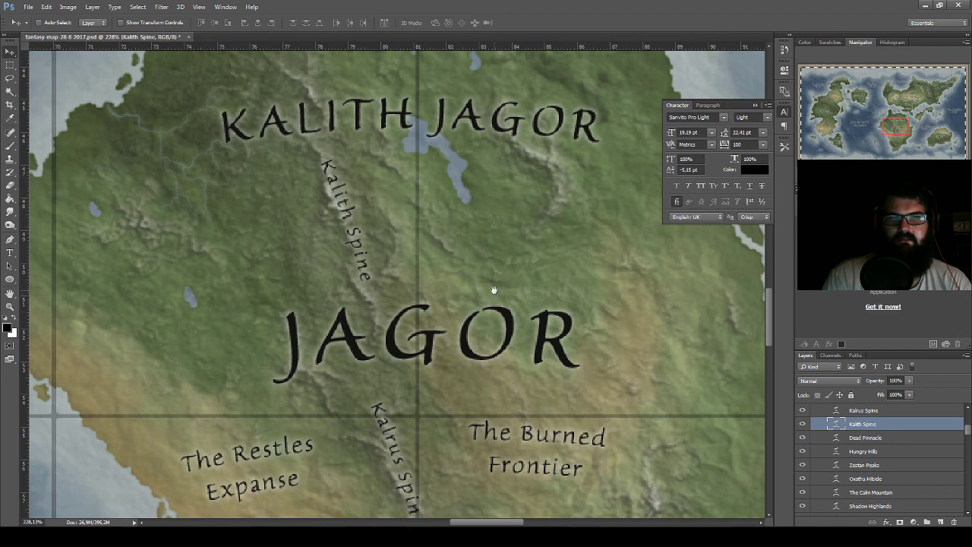
left_click_drag(493, 290, 413, 328)
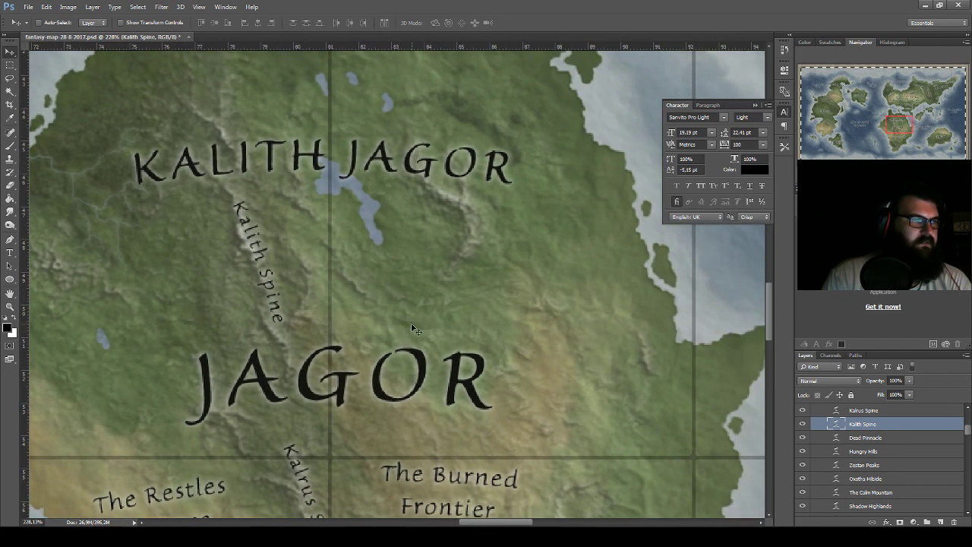
key("ctrl+s")
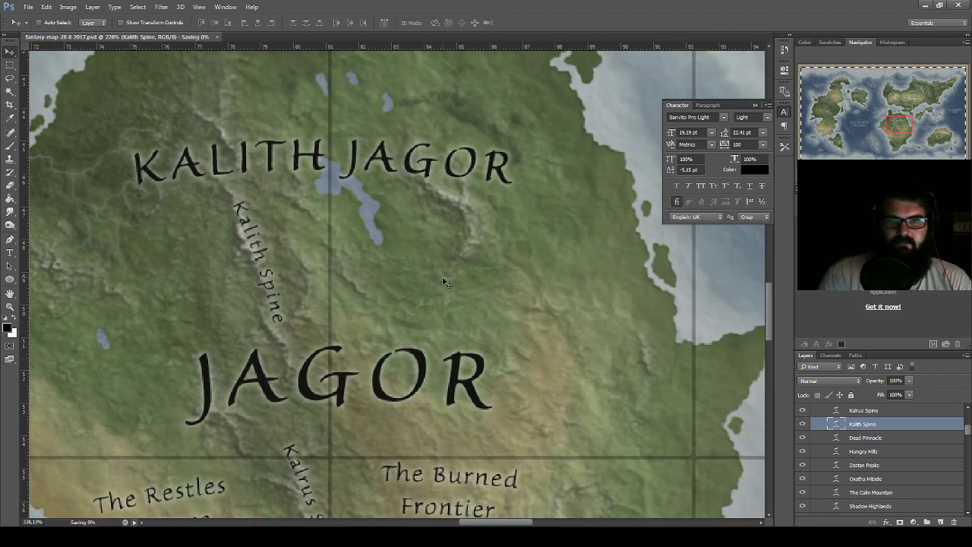
- Place a copy of Kalith Spine below the right end of KALITH JAGOR
mouse_move(445, 276)
left_mouse_down()
mouse_move(433, 326)
mouse_move(554, 343)
mouse_move(531, 268)
mouse_move(521, 150)
mouse_move(482, 317)
mouse_move(444, 399)
left_mouse_up()
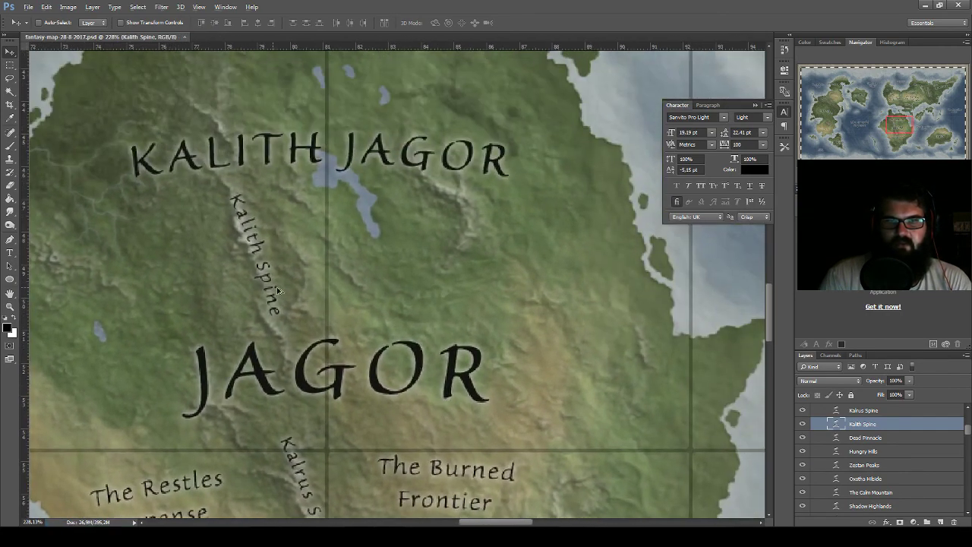
left_click_drag(278, 290, 497, 265, "alt")
key("ctrl+t")
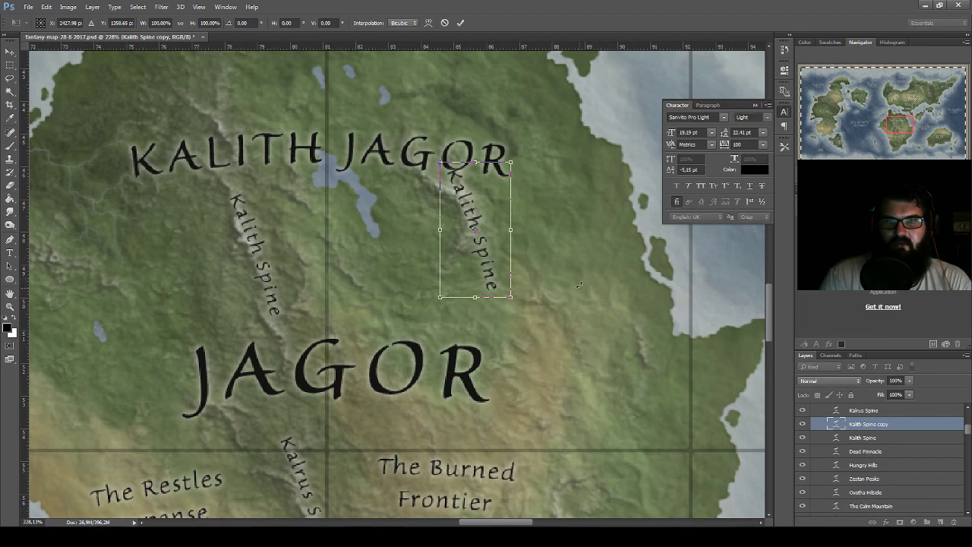
key("Return")
- Retype the copy as 'Withered Peak', shift it up-left, and raise the KALITH JAGOR label
double_click(837, 424)
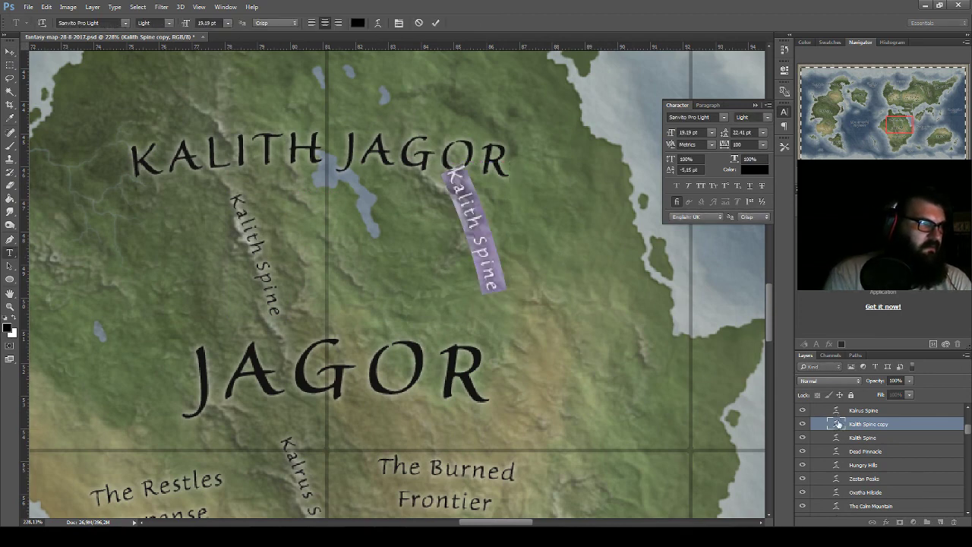
type("wither")
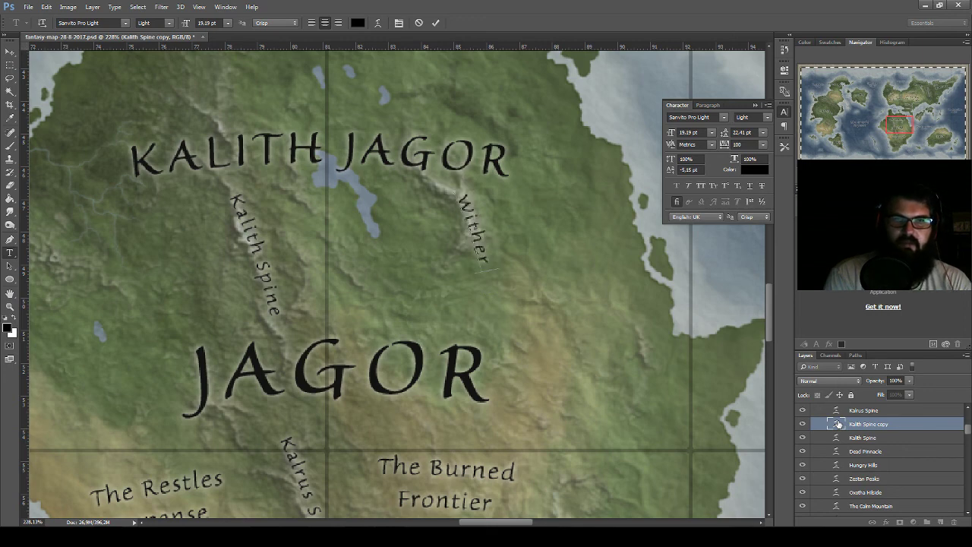
type("ed Peak")
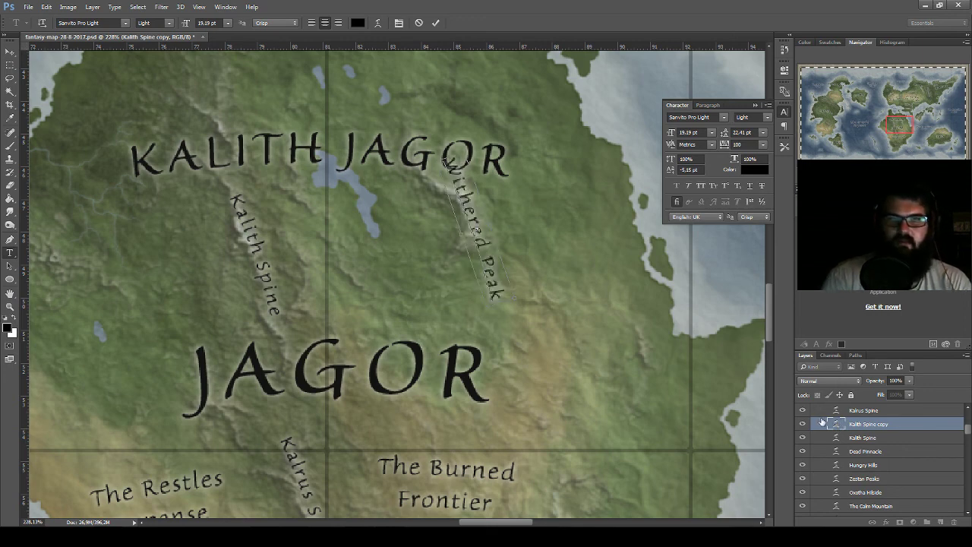
left_click(522, 297)
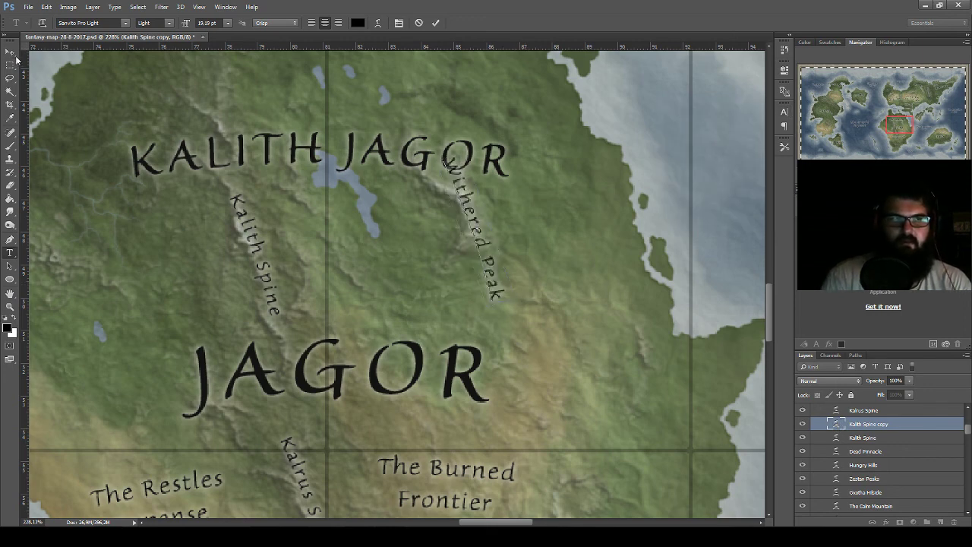
left_click(10, 52)
left_click_drag(485, 224, 478, 205)
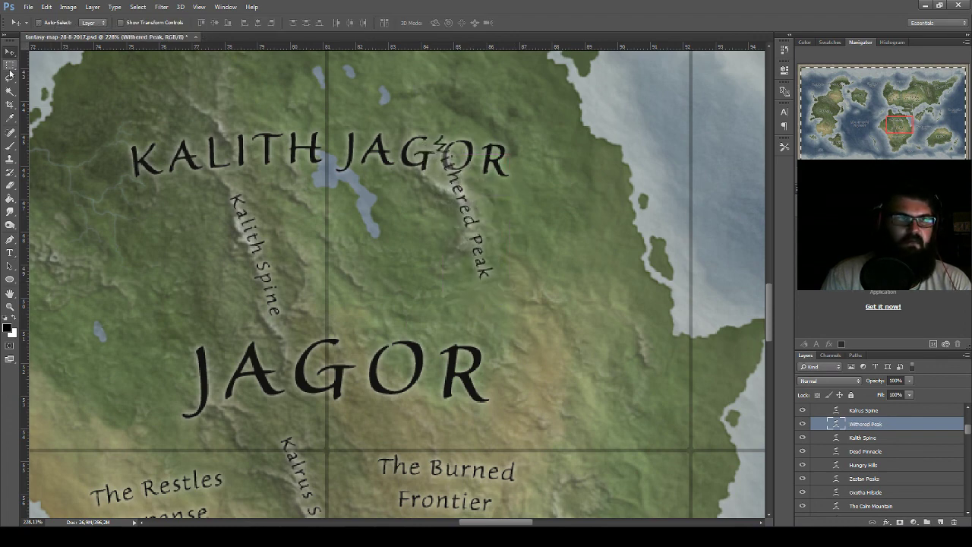
left_click_drag(215, 156, 204, 100)
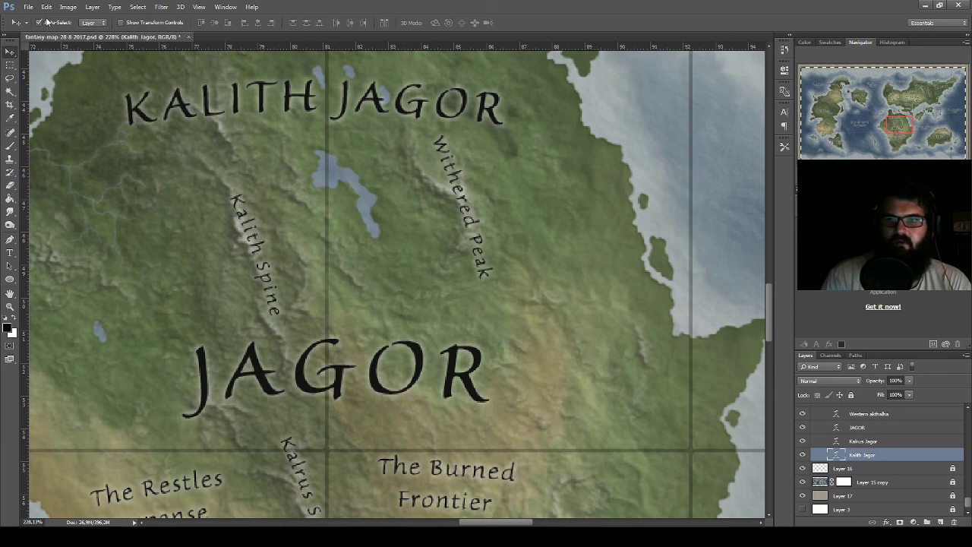
- Duplicate the Withered Peak label beside The Burned Frontier and rotate it to a rising diagonal
scroll(948, 456, "up", 3)
scroll(948, 456, "up", 2)
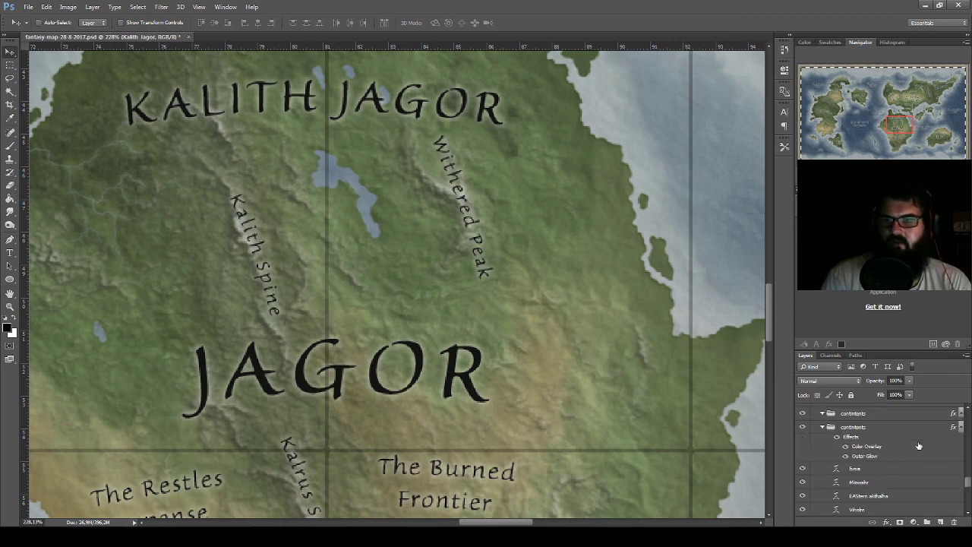
scroll(948, 456, "up", 2)
scroll(948, 456, "up", 2)
scroll(948, 456, "up", 2)
scroll(948, 455, "up", 2)
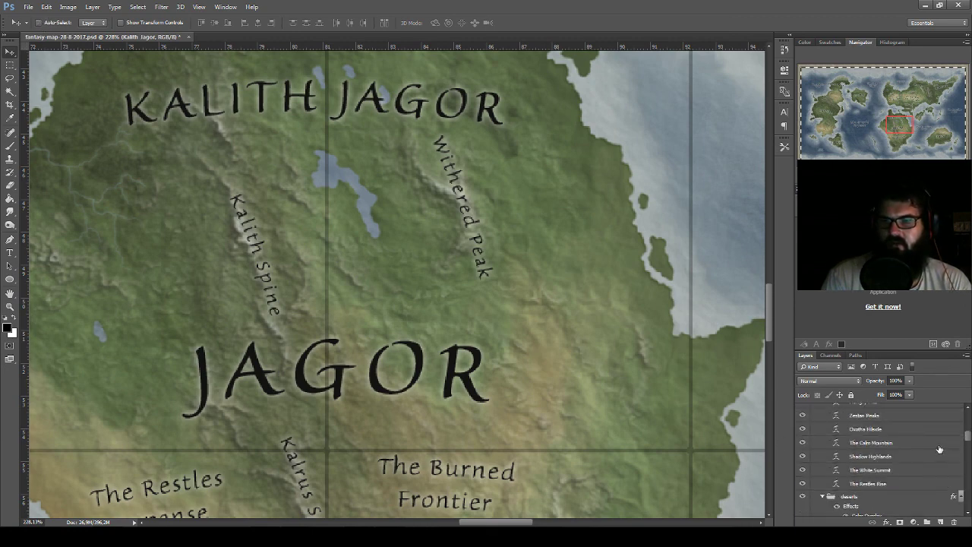
scroll(948, 454, "up", 2)
scroll(948, 452, "up", 2)
scroll(948, 451, "down", 1)
scroll(947, 450, "down", 1)
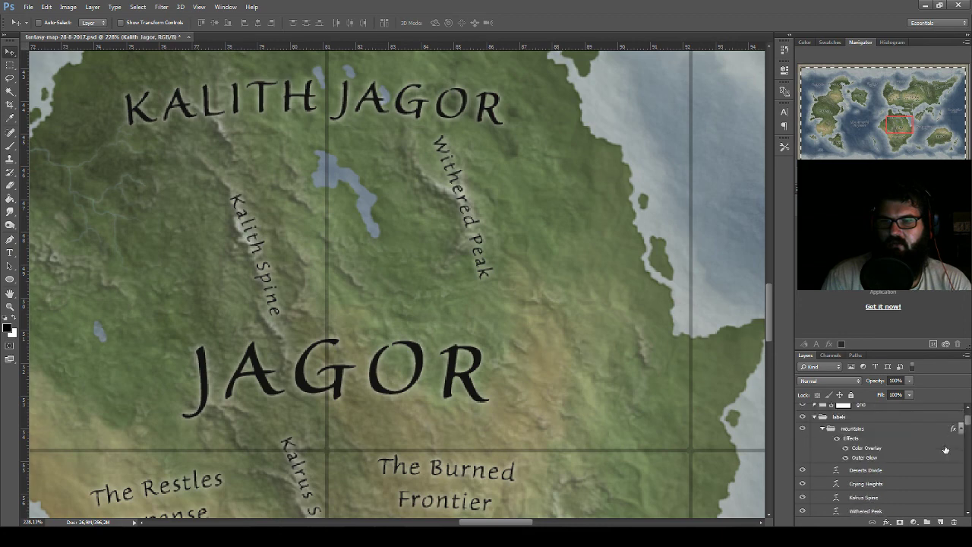
scroll(942, 452, "down", 1)
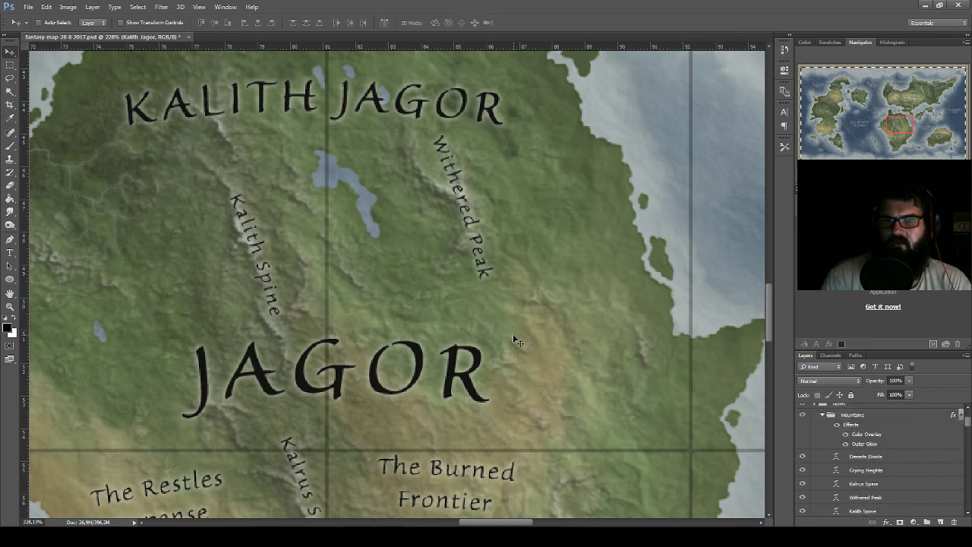
scroll(912, 464, "down", 3)
scroll(881, 481, "down", 3)
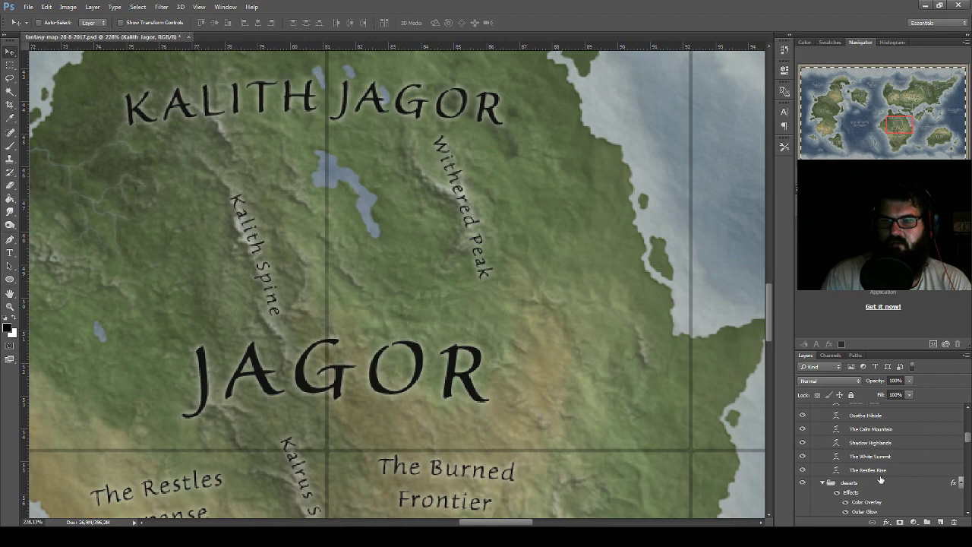
scroll(881, 476, "up", 3)
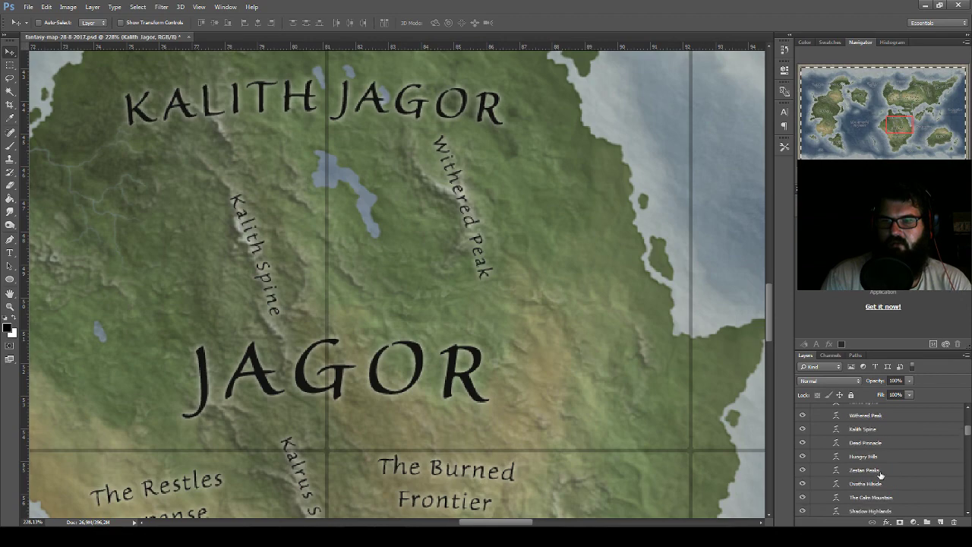
left_click(868, 419)
left_click_drag(600, 395, 504, 244)
left_click_drag(387, 109, 531, 423)
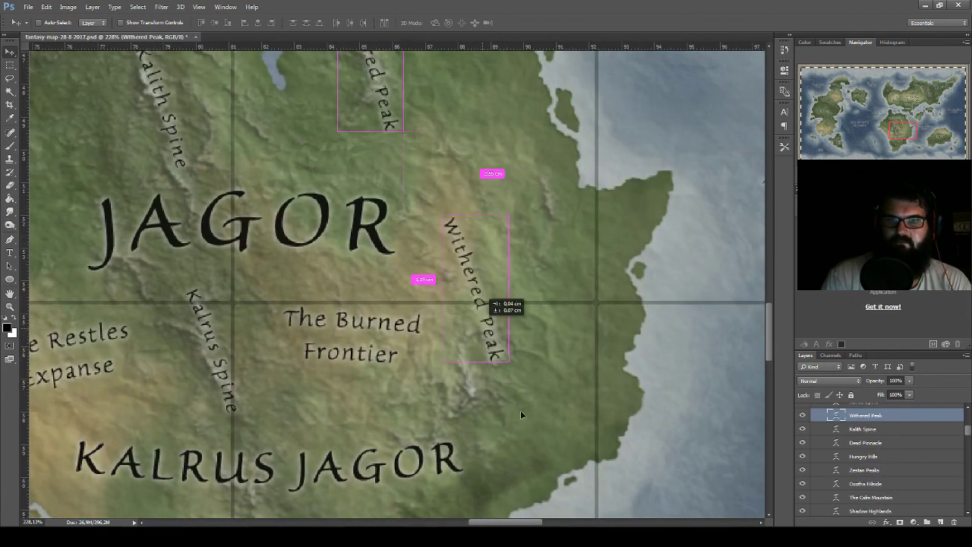
key("ctrl+t")
mouse_move(621, 342)
left_mouse_down()
mouse_move(564, 273)
mouse_move(491, 288)
left_mouse_up()
key("Return")
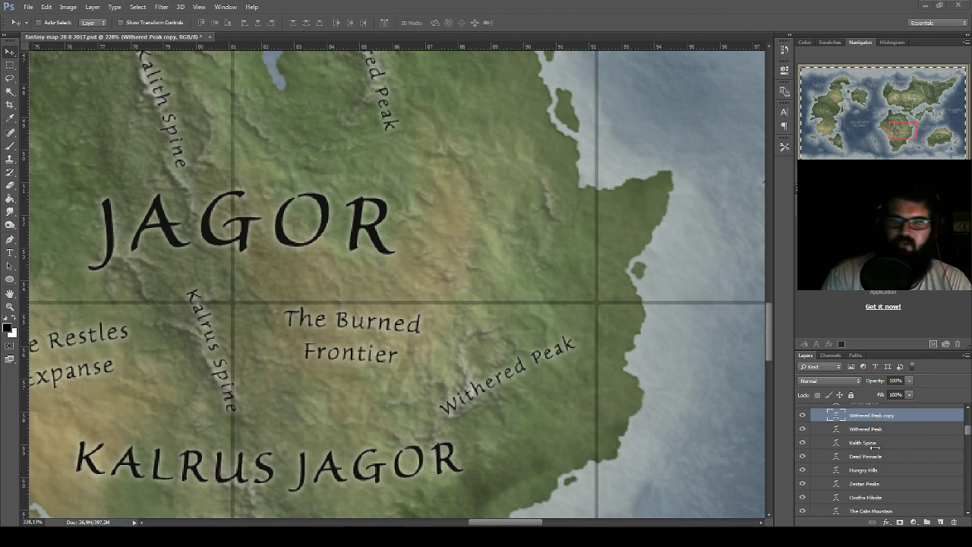
- Retype the copied label as 'The Savage Tops'
double_click(833, 416)
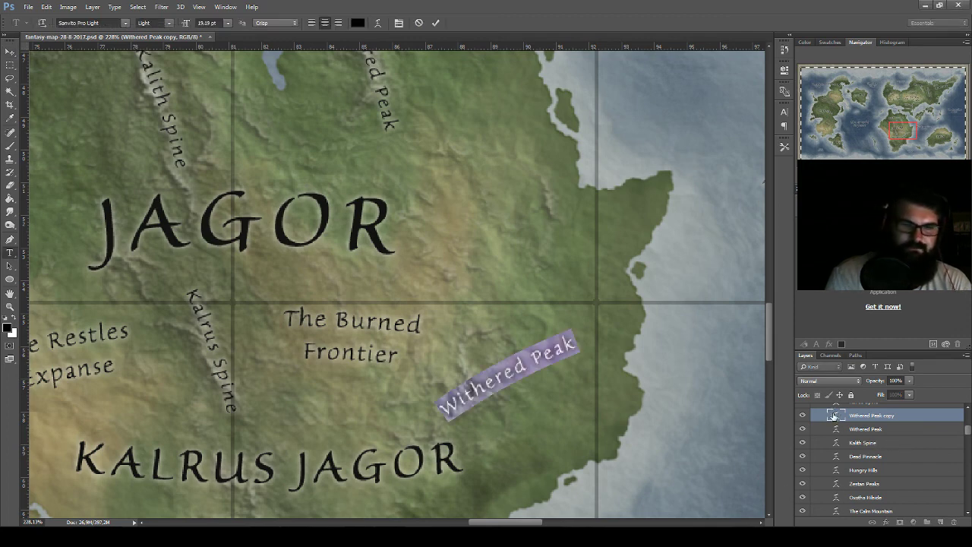
type("Savage Tops")
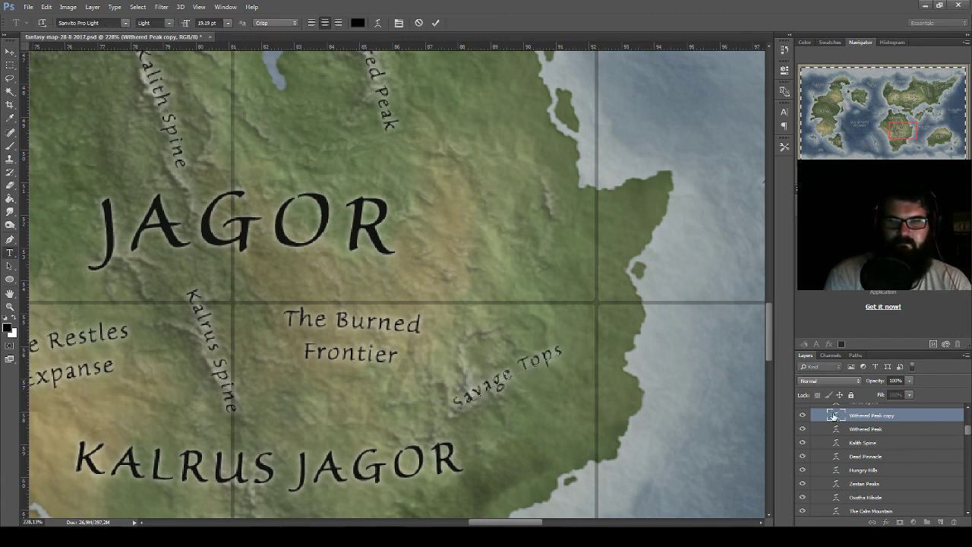
left_click(454, 406)
type("The")
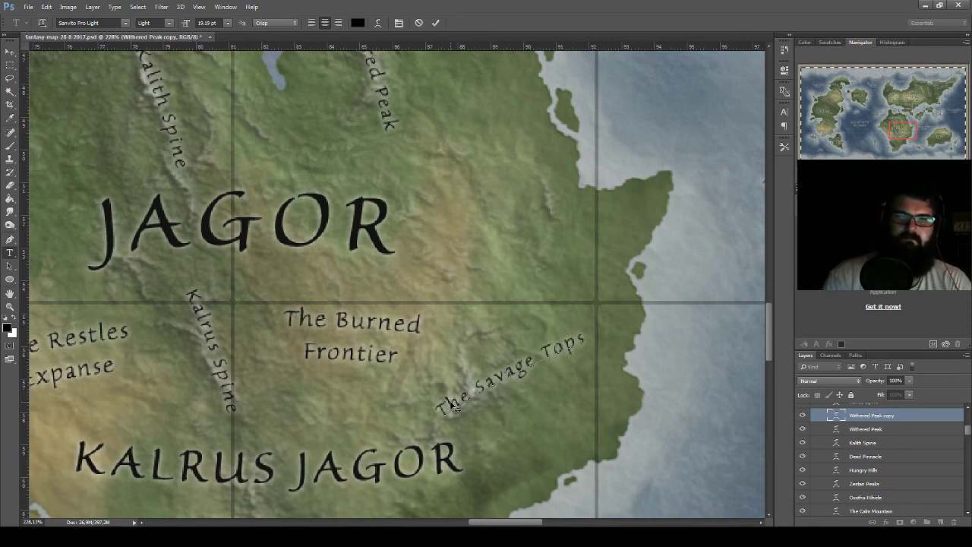
left_click(10, 51)
- Rotate The Savage Tops nearly vertical and set it along the ridge east of The Burned Frontier
key("ctrl+t")
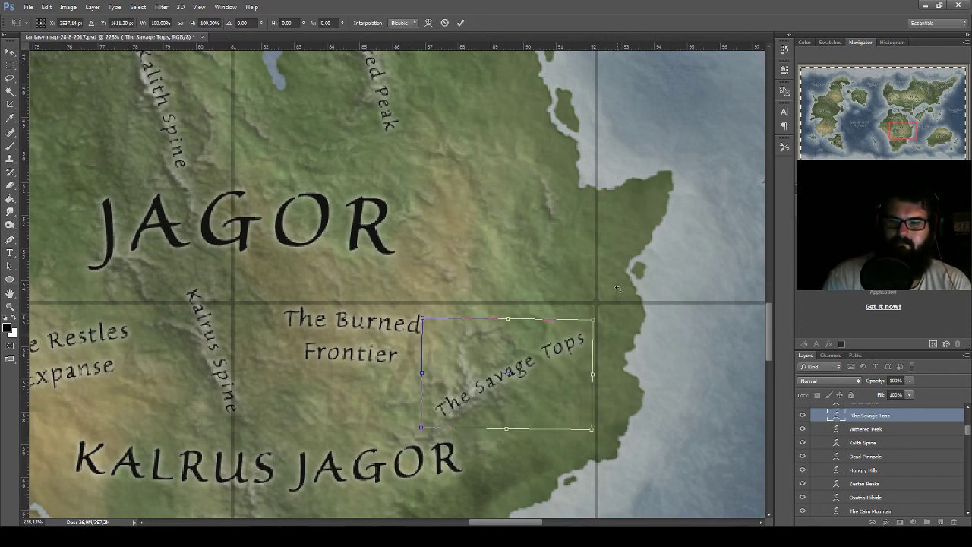
left_click_drag(600, 434, 579, 475)
left_click_drag(494, 392, 467, 355)
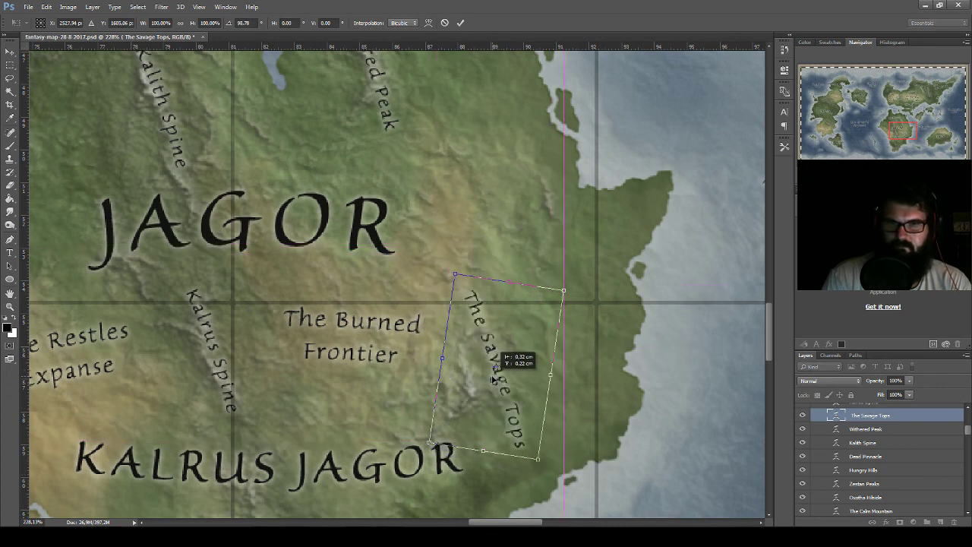
left_click_drag(467, 355, 491, 378)
key("Return")
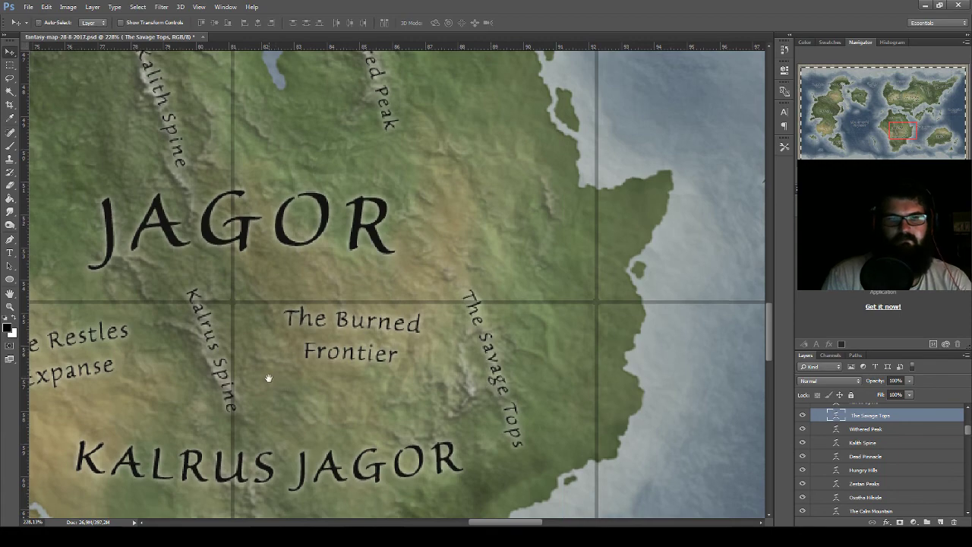
mouse_move(267, 375)
left_mouse_down()
mouse_move(541, 396)
mouse_move(495, 395)
left_mouse_up()
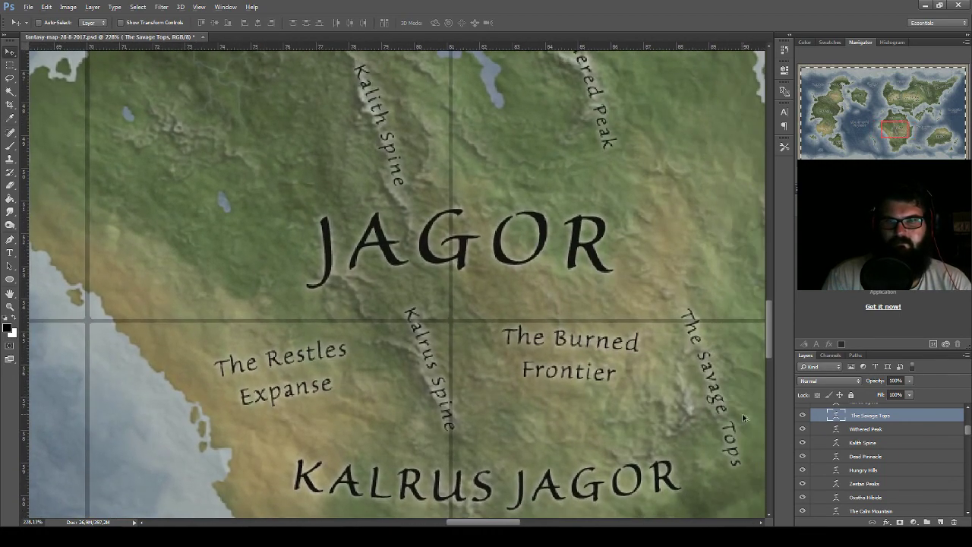
- Duplicate The Savage Tops into northwestern Jagor and retype the copy as 'Molten Mountains'
left_click_drag(662, 381, 224, 117)
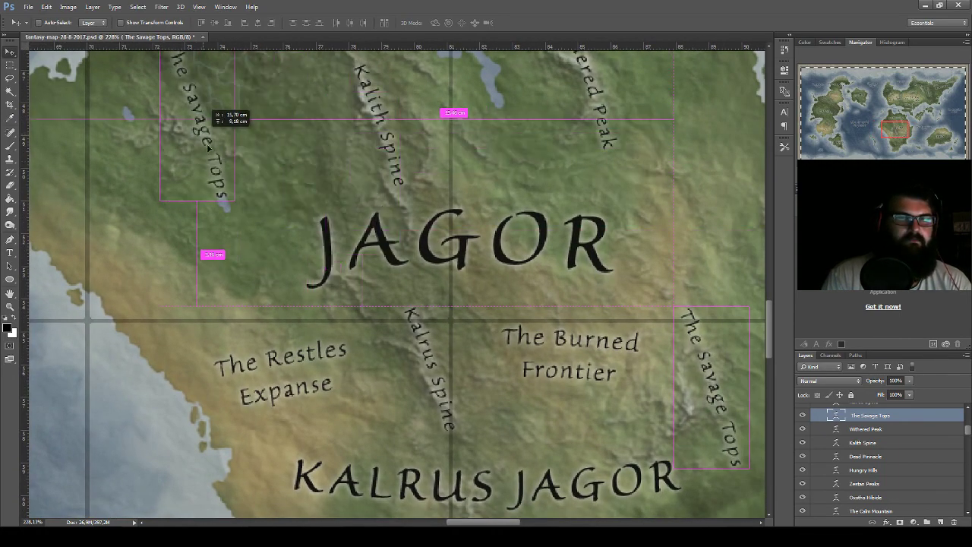
left_click_drag(183, 193, 372, 376)
scroll(511, 403, "up", 2)
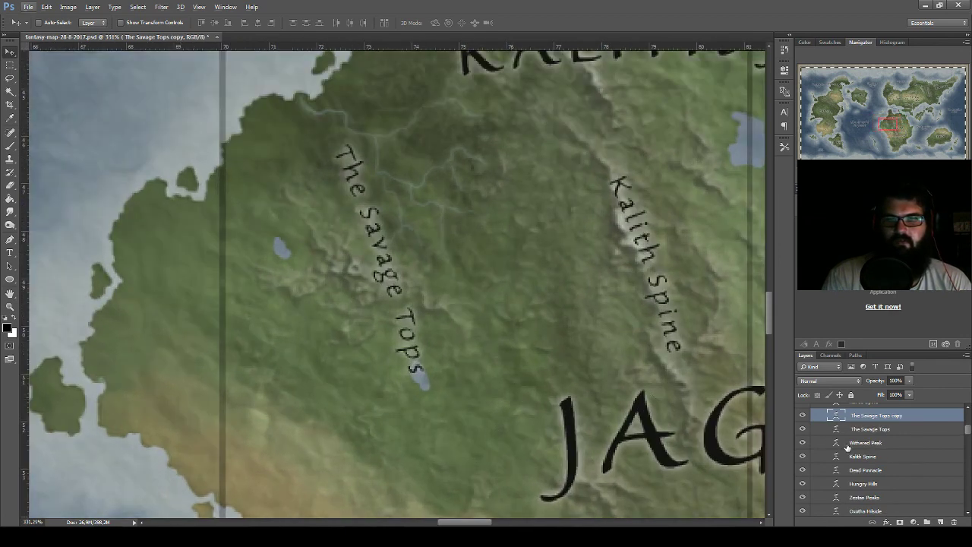
double_click(833, 417)
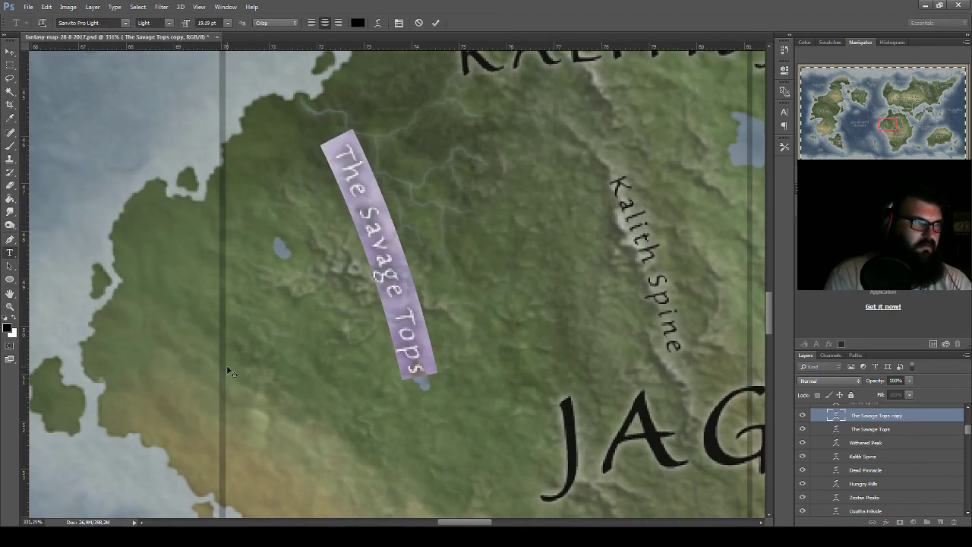
type("Mo")
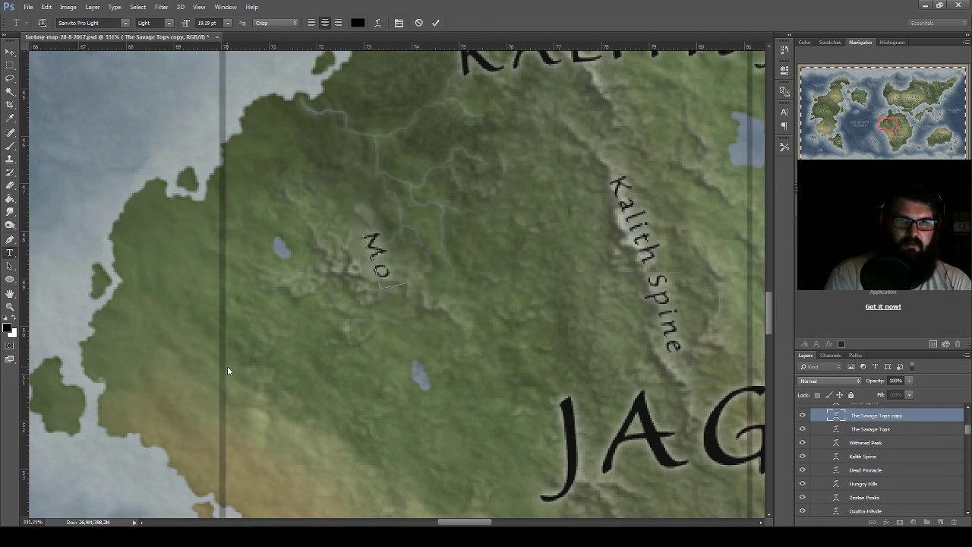
type("lten Mo")
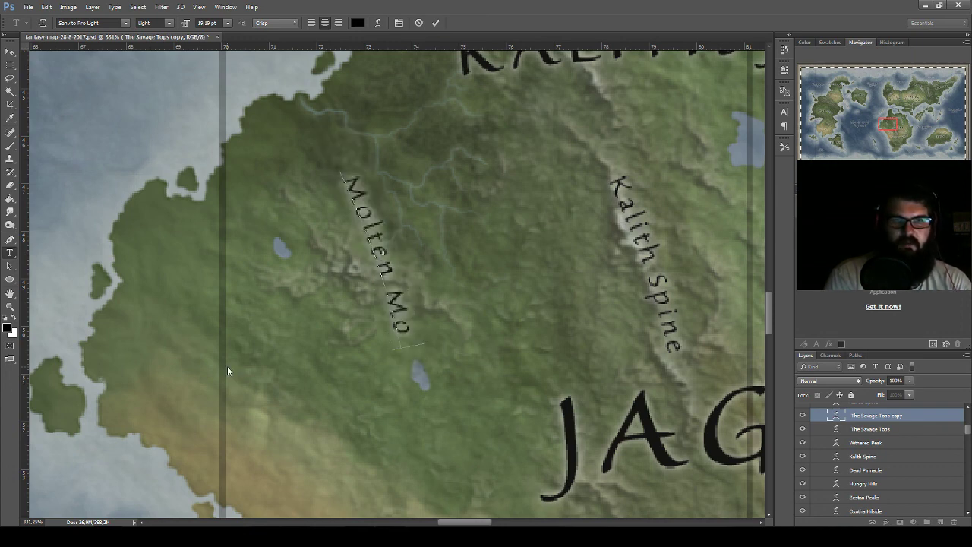
type("untain")
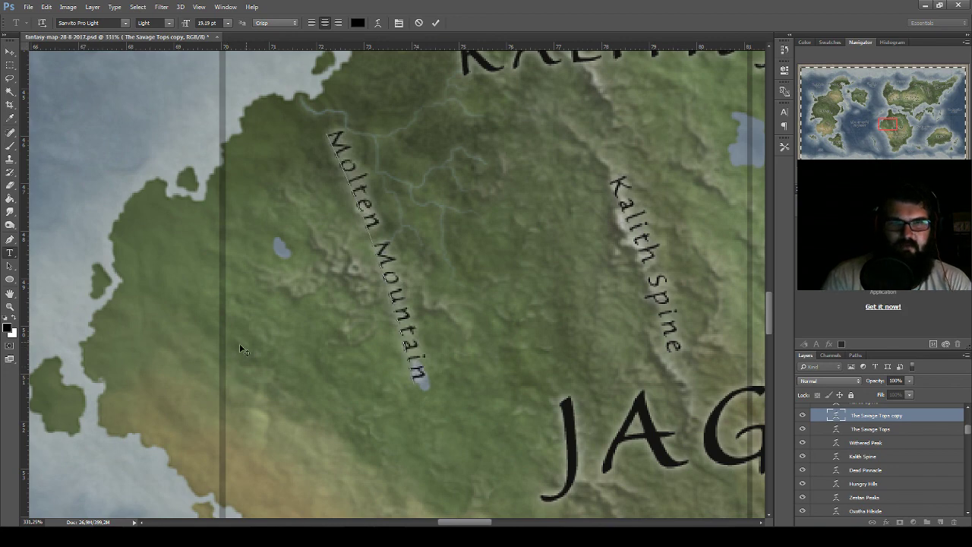
type("s")
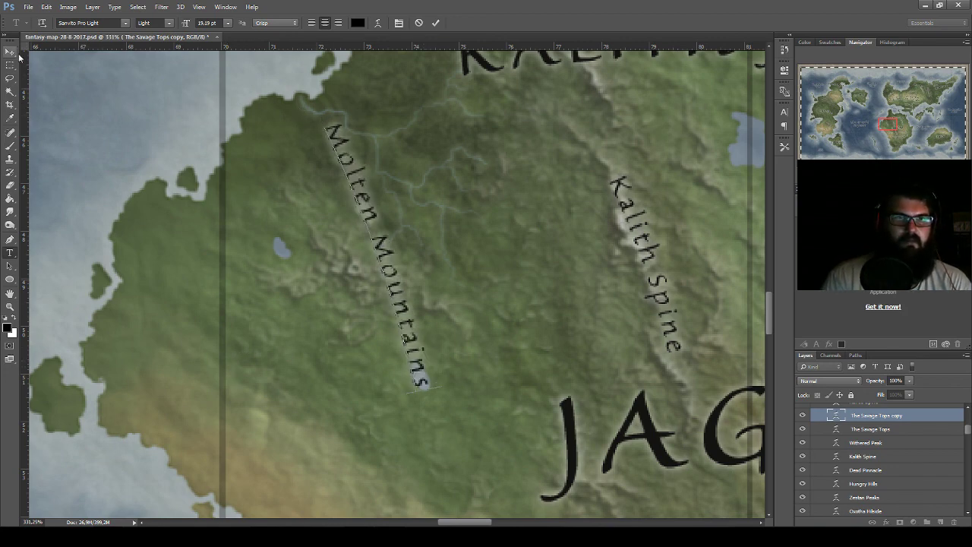
left_click(10, 52)
- Rotate the Molten Mountains label to a downward diagonal across the hills
key("ctrl+t")
mouse_move(547, 257)
left_mouse_down()
mouse_move(550, 240)
mouse_move(480, 159)
left_mouse_up()
left_click_drag(430, 243, 430, 244)
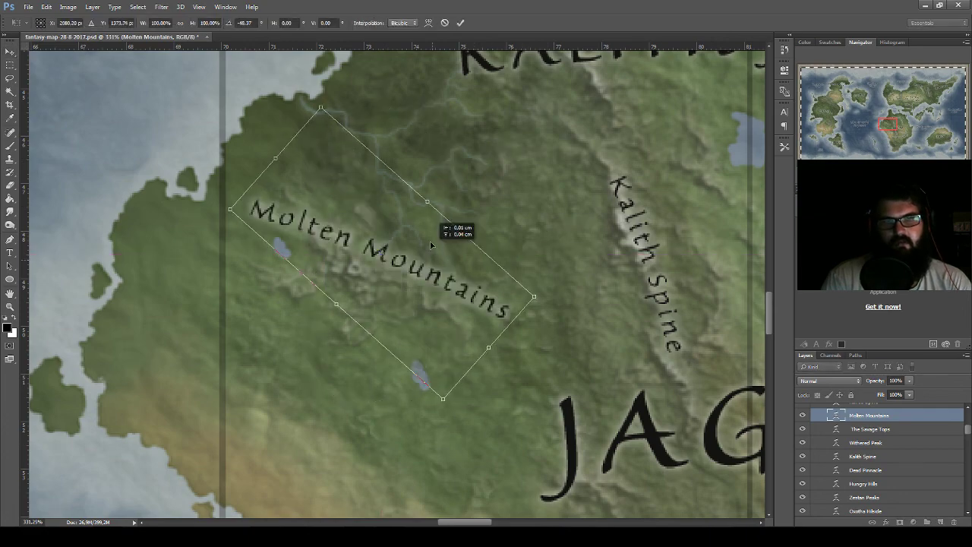
key("Return")
- Re-rotate the Molten Mountains label to a flatter angle
scroll(403, 302, "down", 3)
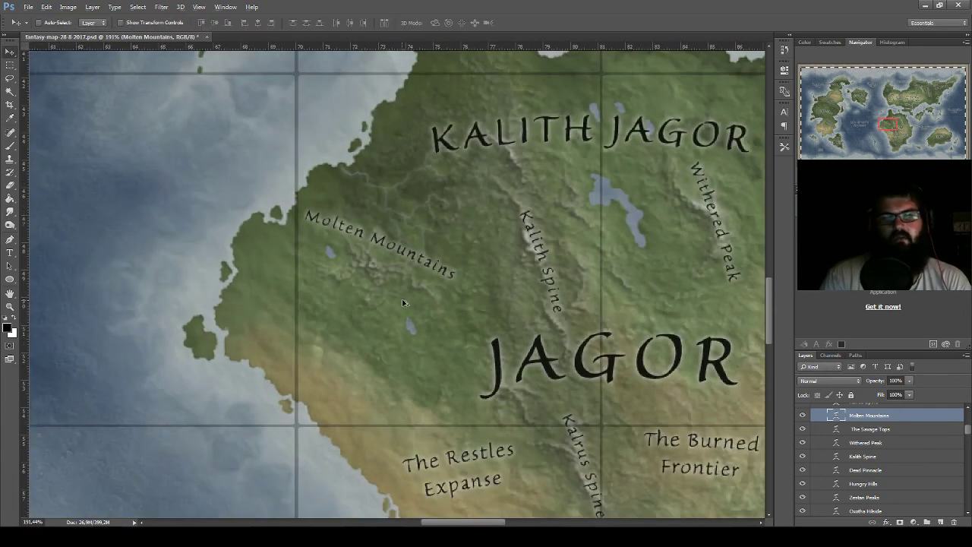
scroll(403, 303, "down", 2)
scroll(406, 305, "down", 2)
scroll(426, 308, "down", 1)
scroll(449, 311, "down", 1)
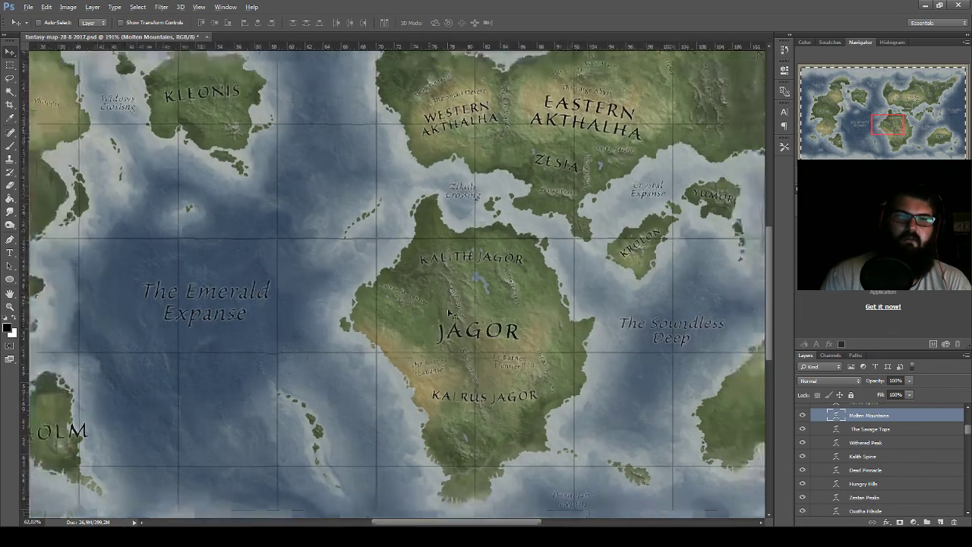
scroll(449, 311, "up", 2)
scroll(450, 311, "up", 1)
key("ctrl+t")
left_click_drag(490, 265, 486, 242)
key("Return")
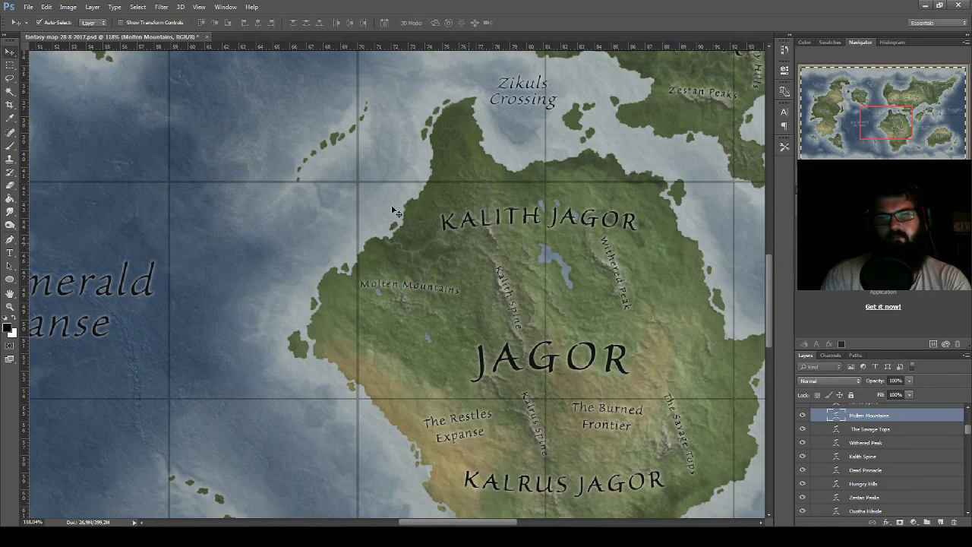
- Save the map document
scroll(366, 238, "down", 2)
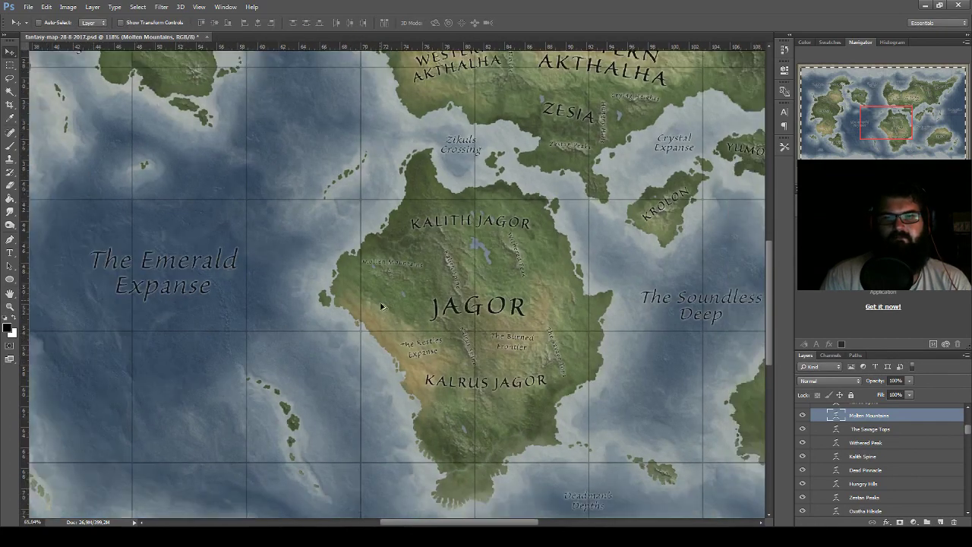
scroll(416, 365, "down", 2)
scroll(416, 365, "down", 1)
scroll(417, 365, "down", 1)
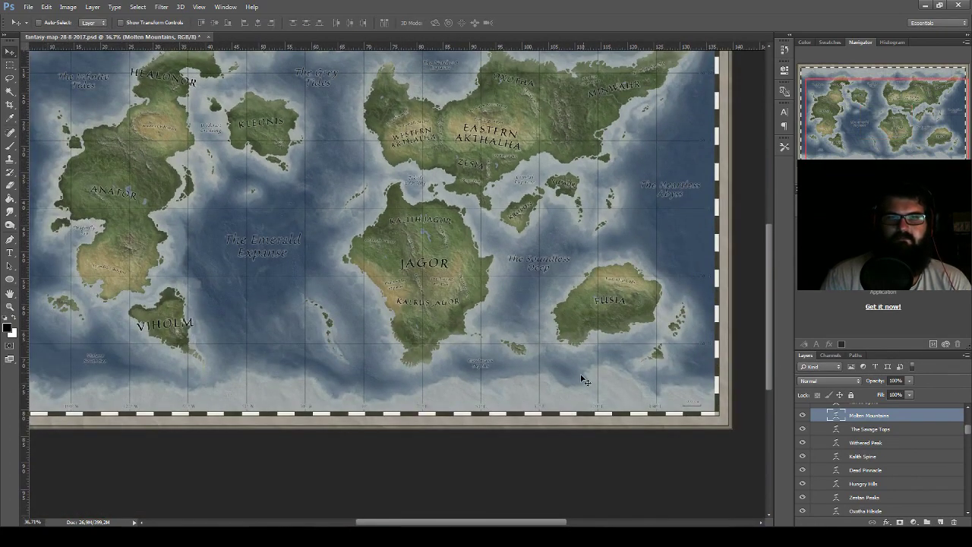
scroll(583, 376, "up", 2)
scroll(538, 379, "up", 2)
scroll(517, 386, "up", 1)
scroll(544, 422, "up", 1)
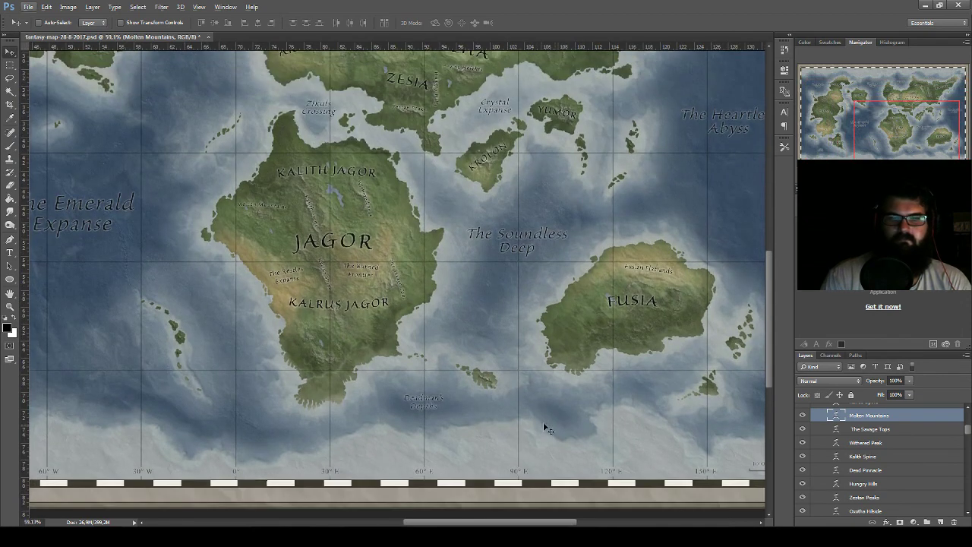
scroll(543, 421, "right", 3)
key("ctrl+s")
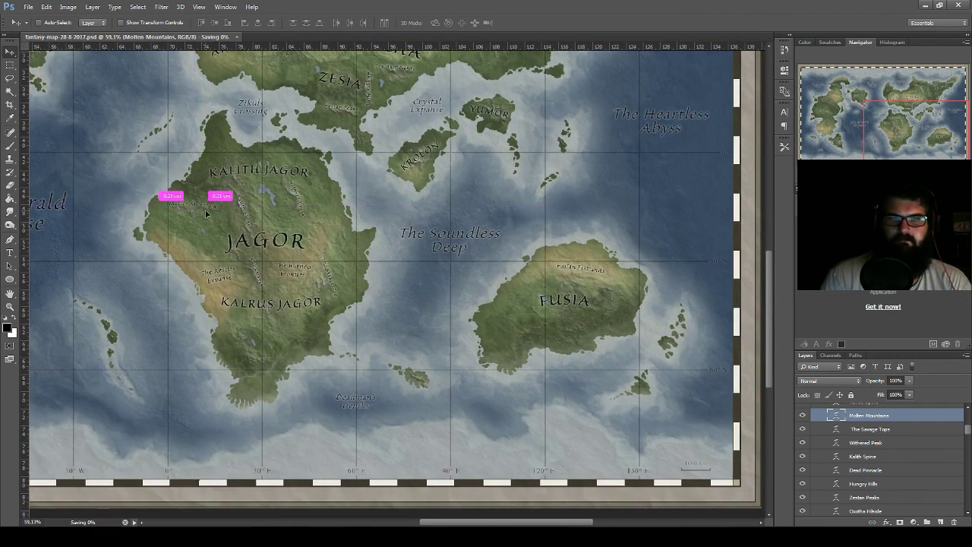
- Duplicate Molten Mountains onto Fusia and retype the copy as 'Fusian Hilbed'
left_click_drag(207, 215, 613, 330)
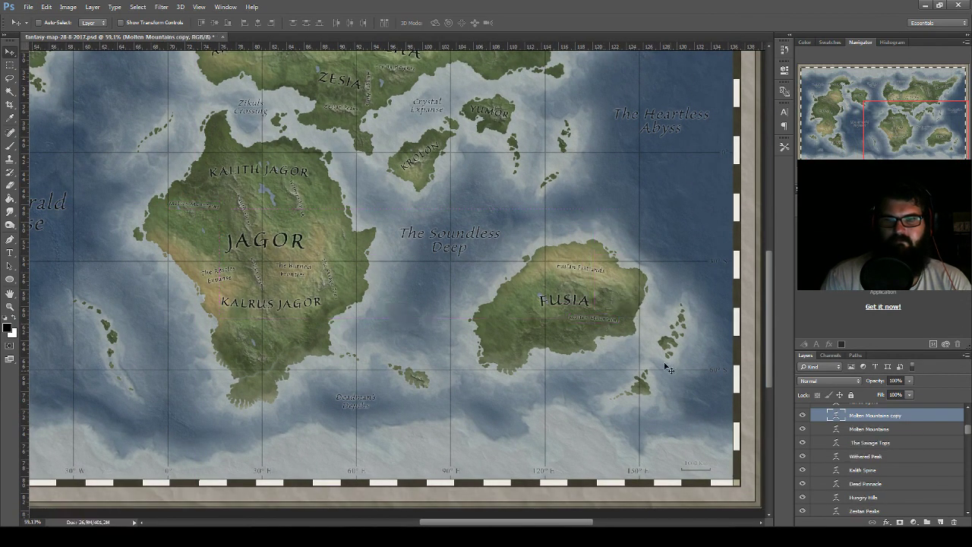
scroll(668, 368, "up", 2)
scroll(608, 334, "up", 2)
scroll(584, 319, "up", 2)
scroll(581, 335, "up", 1)
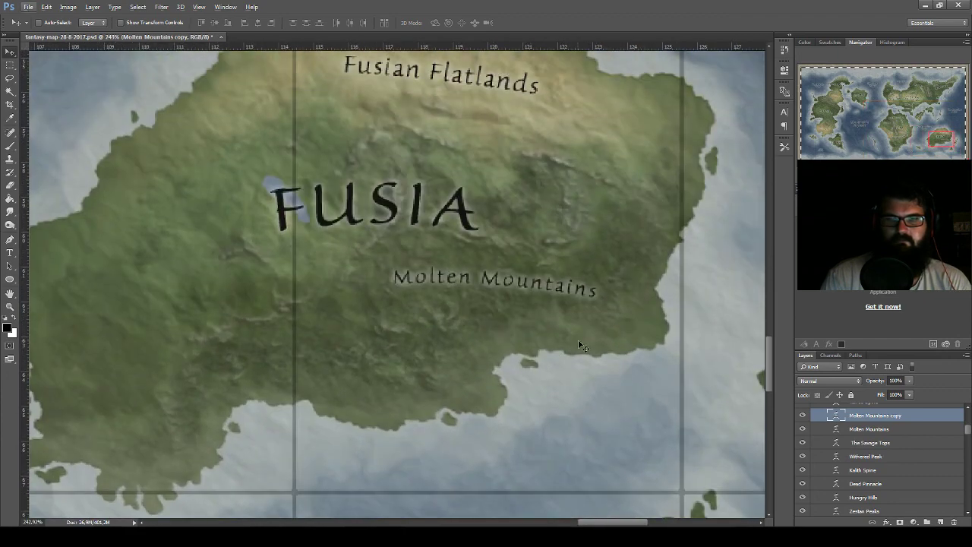
double_click(836, 416)
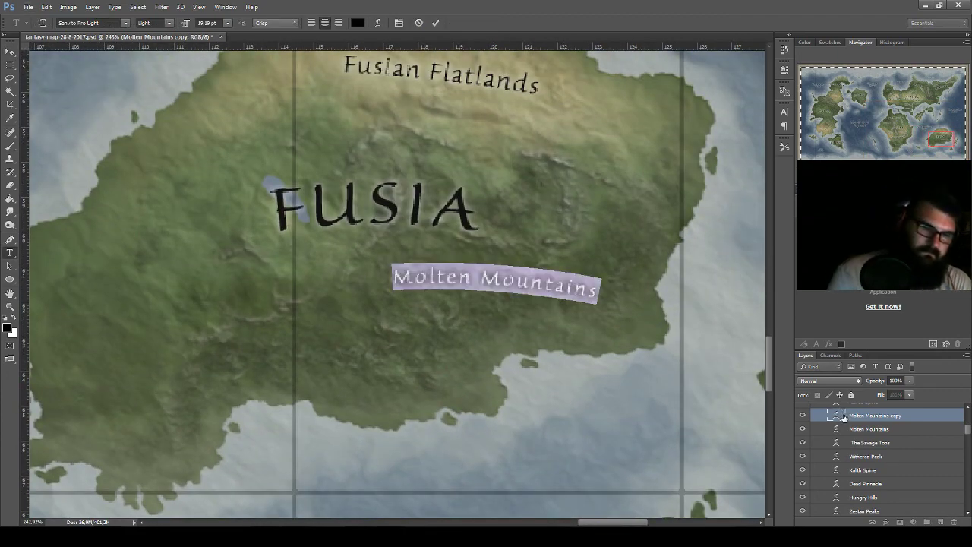
type("Fusia")
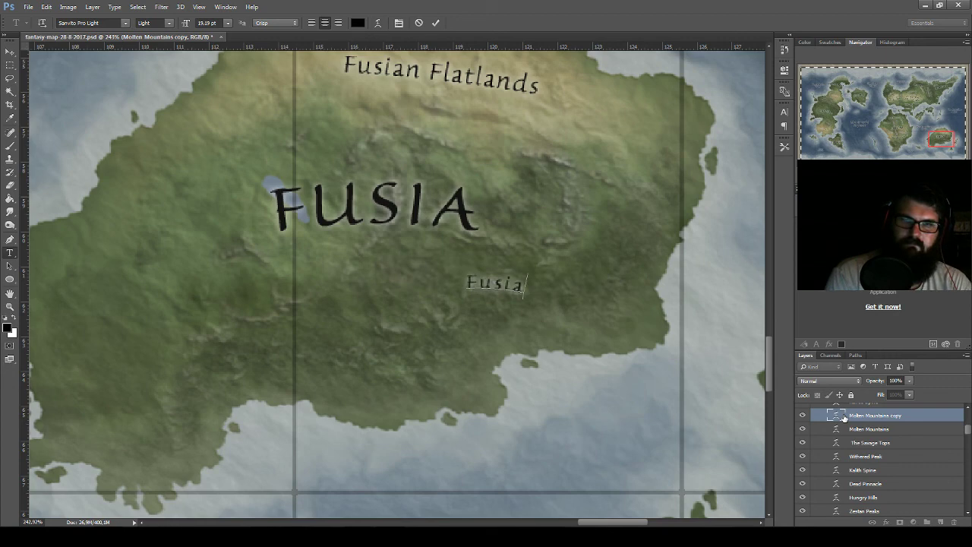
type("n Hi")
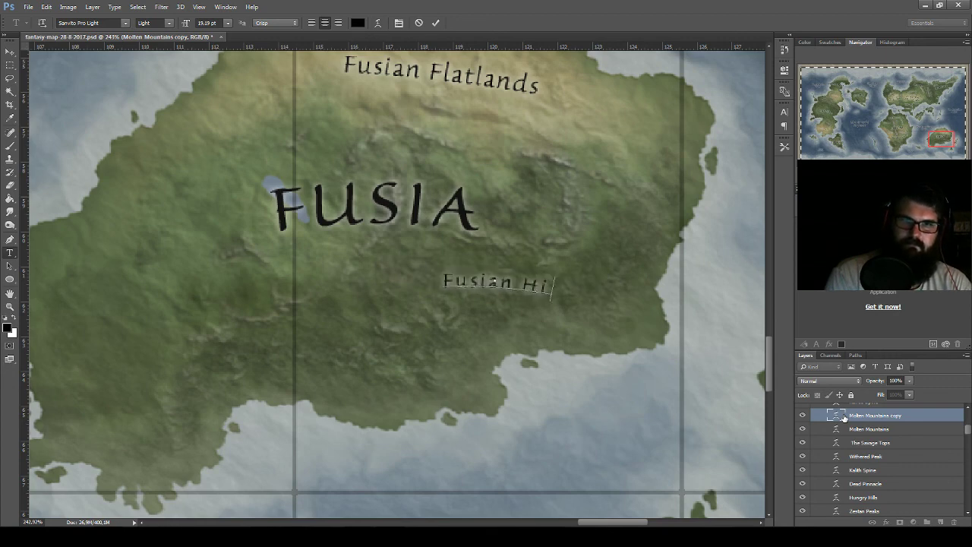
type("lbed")
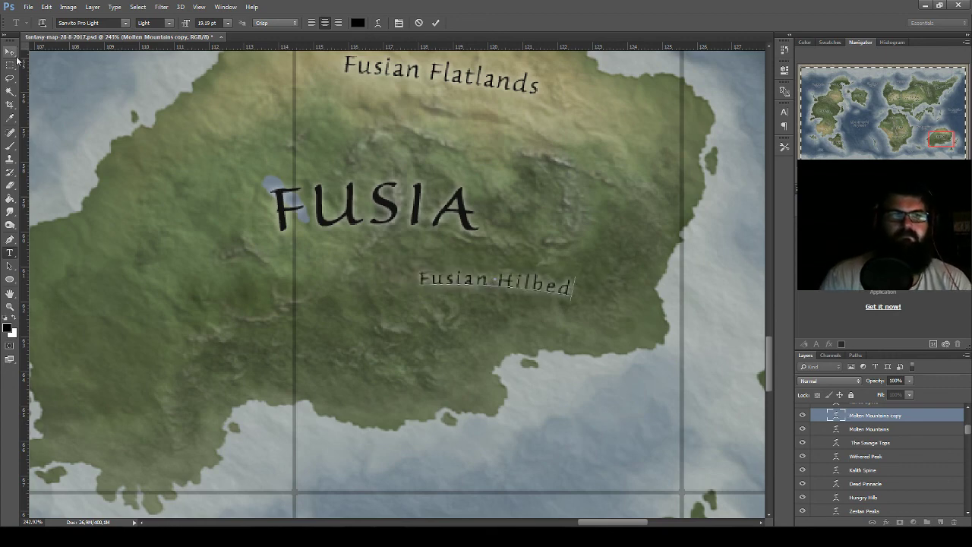
left_click(16, 56)
- Place Fusian Hilbed below FUSIA, shifting the FUSIA name up and left
mouse_move(505, 281)
left_mouse_down()
mouse_move(500, 162)
mouse_move(507, 239)
left_mouse_up()
left_click_drag(503, 241, 502, 243)
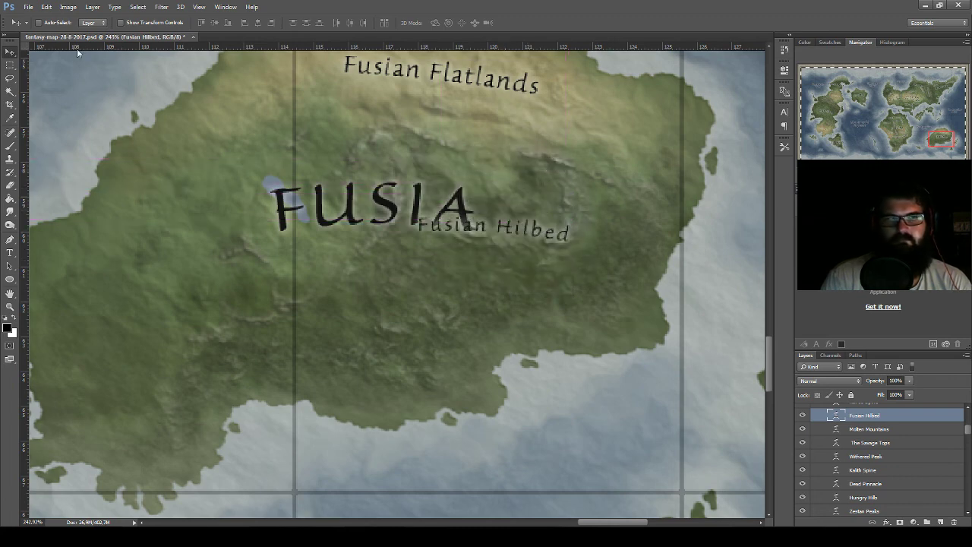
mouse_move(286, 201)
left_mouse_down()
mouse_move(227, 166)
mouse_move(242, 136)
left_mouse_up()
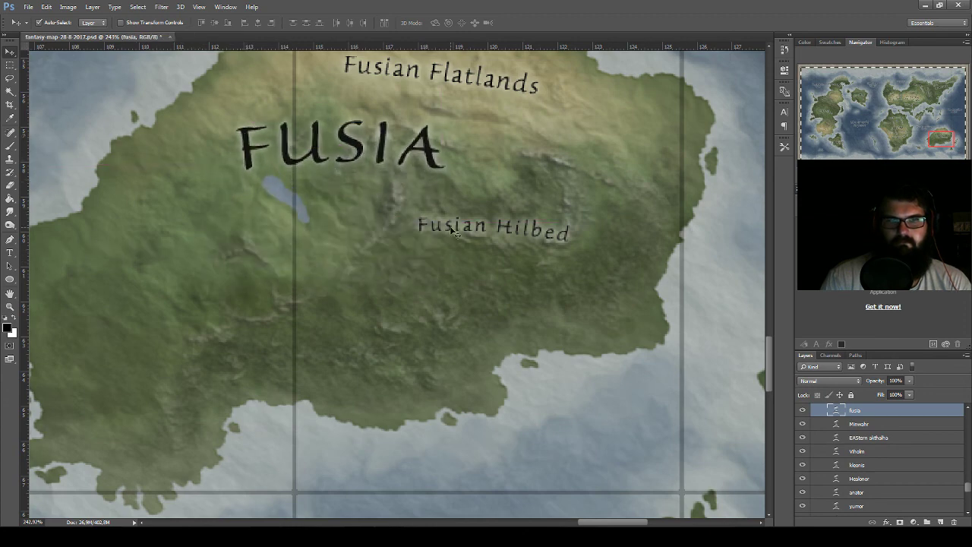
left_click(452, 232)
left_click_drag(223, 341, 397, 385)
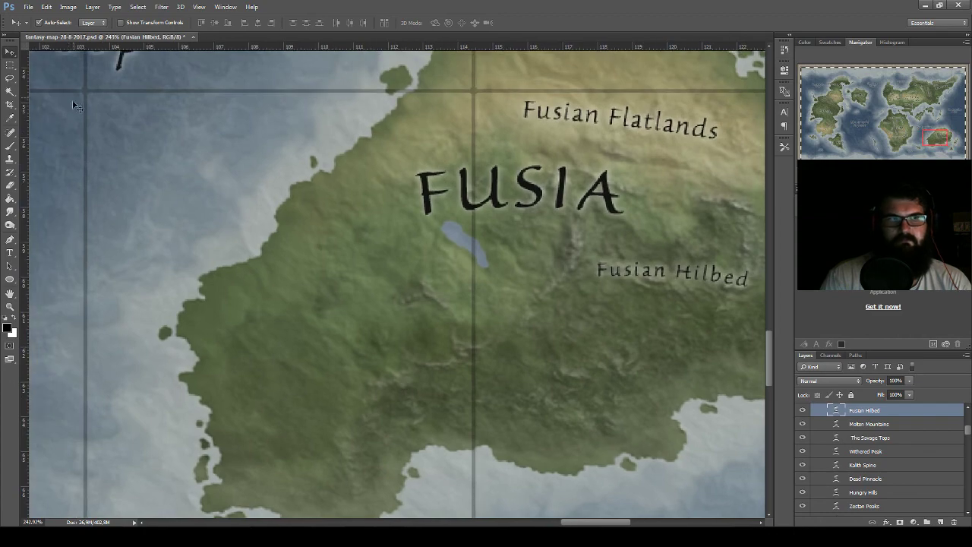
scroll(213, 250, "down", 1)
scroll(238, 330, "down", 3)
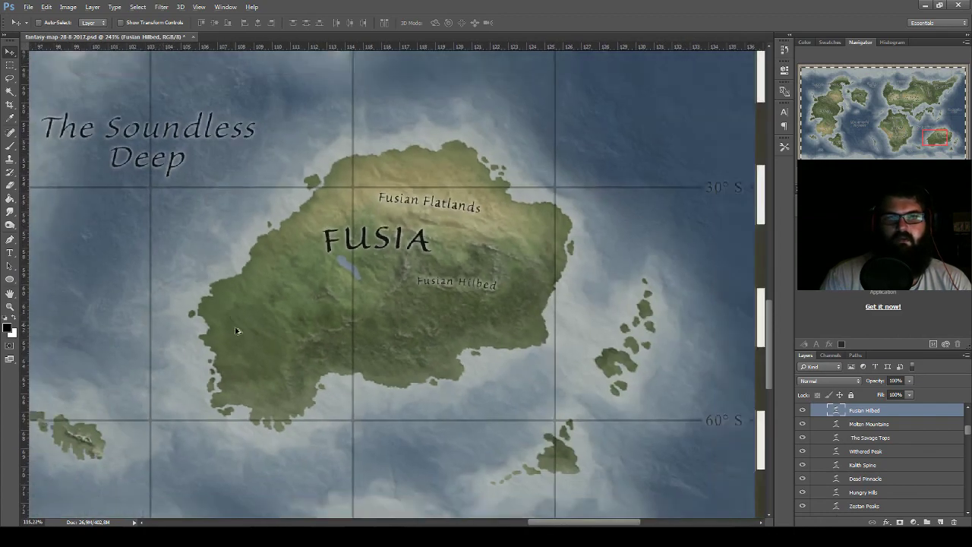
scroll(217, 321, "down", 3)
scroll(186, 341, "down", 3)
left_click_drag(186, 342, 490, 349)
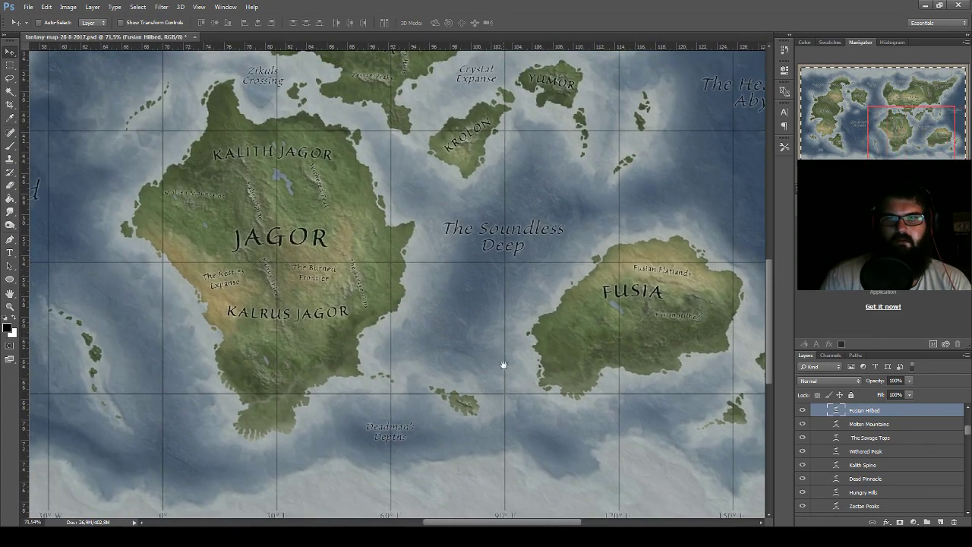
scroll(477, 378, "down", 1)
scroll(471, 380, "left", 2)
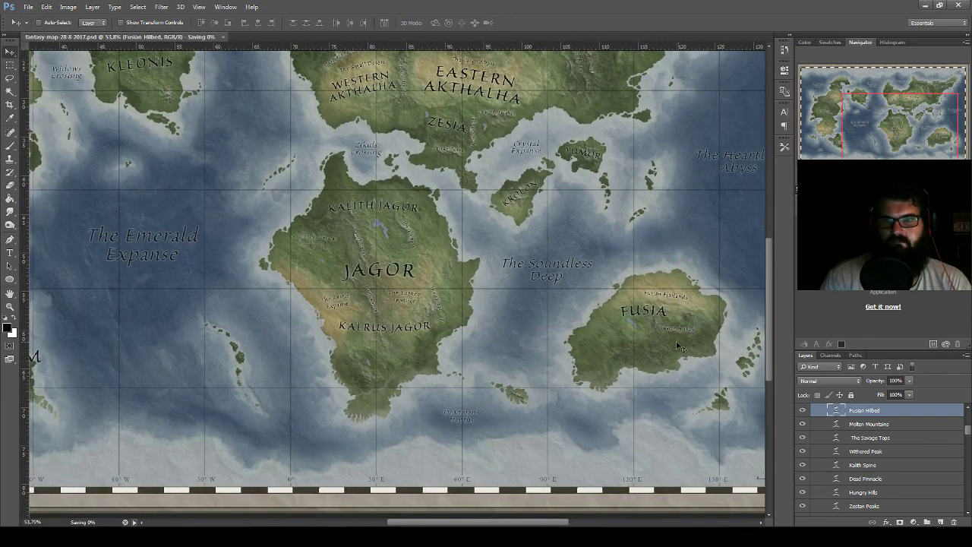
- Duplicate the Fusian Hilbed label and move the copy over Anator
left_click_drag(686, 332, 87, 329)
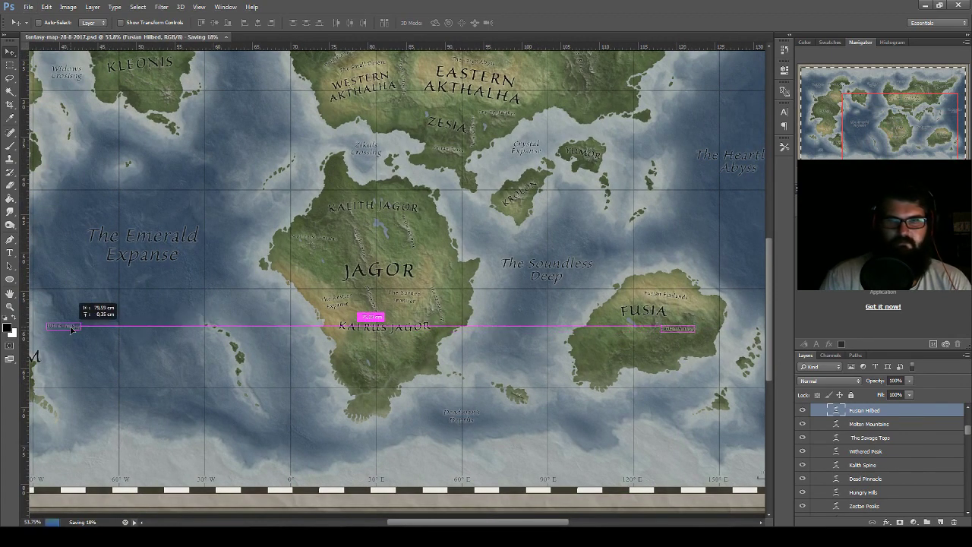
mouse_move(251, 394)
left_mouse_down()
mouse_move(535, 376)
mouse_move(488, 366)
left_mouse_up()
mouse_move(674, 362)
left_mouse_down()
mouse_move(522, 342)
mouse_move(575, 329)
mouse_move(547, 342)
mouse_move(512, 274)
mouse_move(521, 247)
mouse_move(492, 190)
mouse_move(494, 113)
left_mouse_up()
left_click_drag(475, 172, 530, 341)
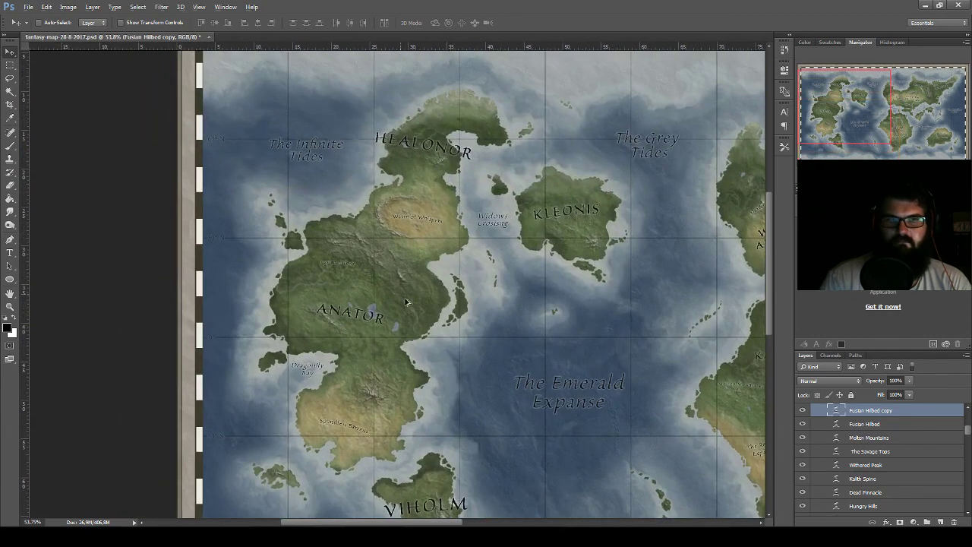
- Position the copy just above the Waste of Whispers
scroll(406, 303, "up", 3)
scroll(399, 273, "up", 3)
scroll(390, 246, "up", 2)
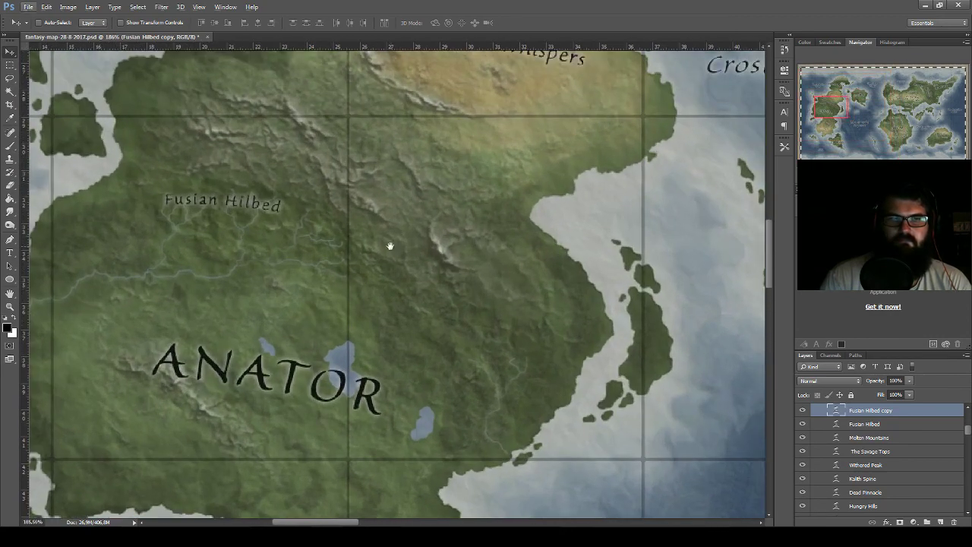
left_click_drag(390, 246, 393, 305)
left_click_drag(473, 231, 444, 316)
mouse_move(249, 359)
left_mouse_down()
mouse_move(393, 223)
mouse_move(423, 170)
left_mouse_up()
double_click(836, 408)
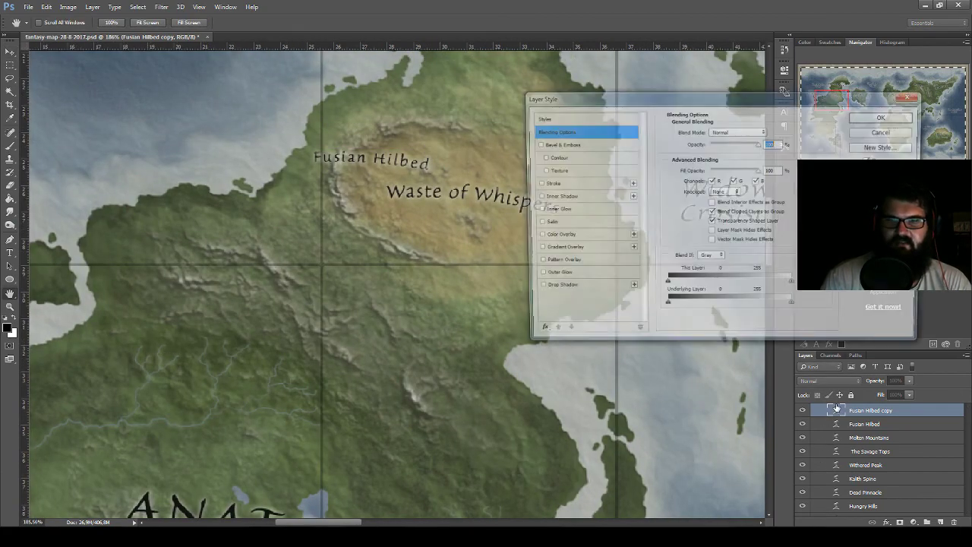
key("Escape")
- Retype the copy as 'The Crescent Enclosure' and rotate it along the Waste's western side
double_click(835, 410)
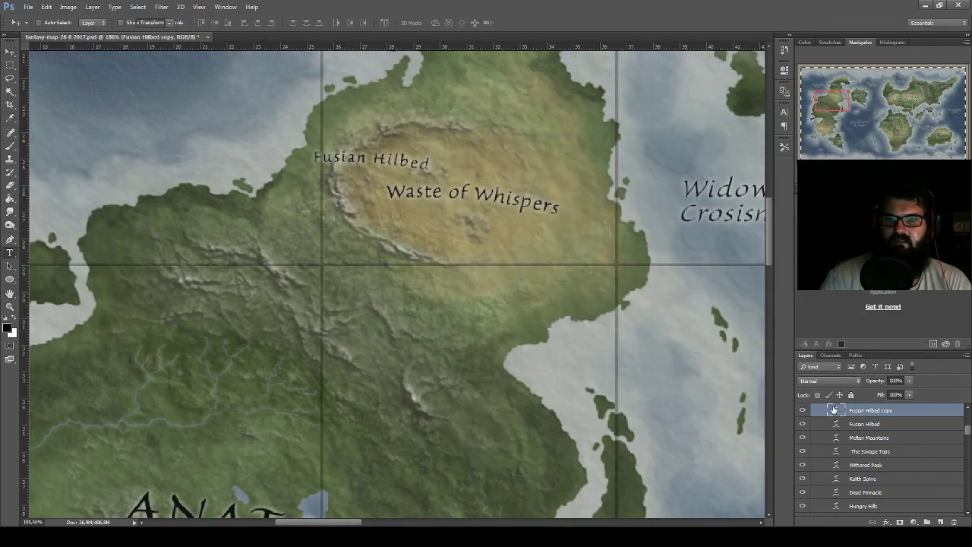
type("The ")
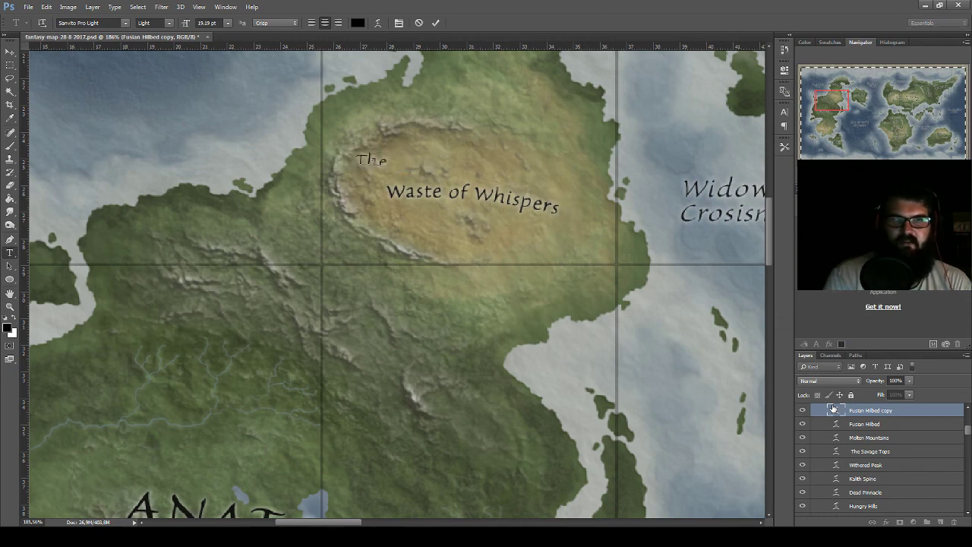
type("Crescent")
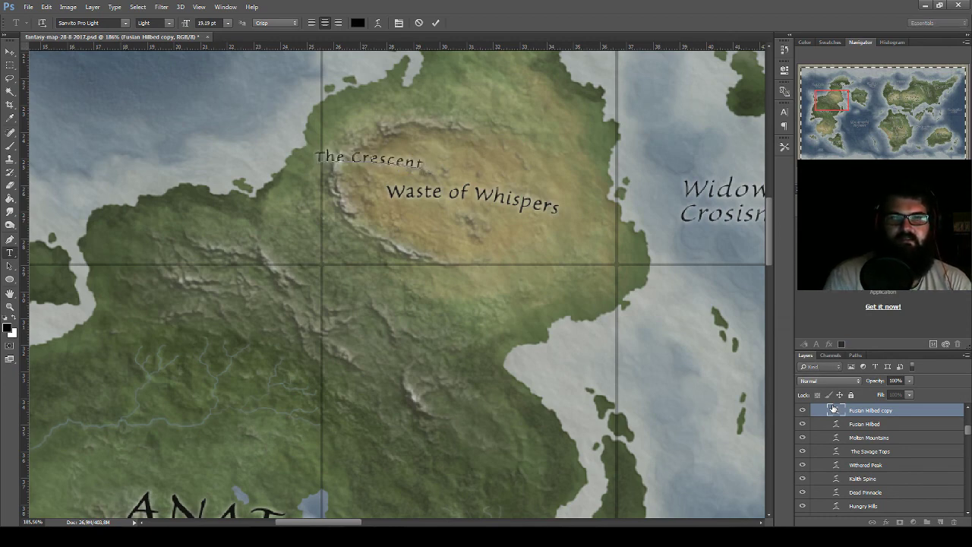
type(" Enclo")
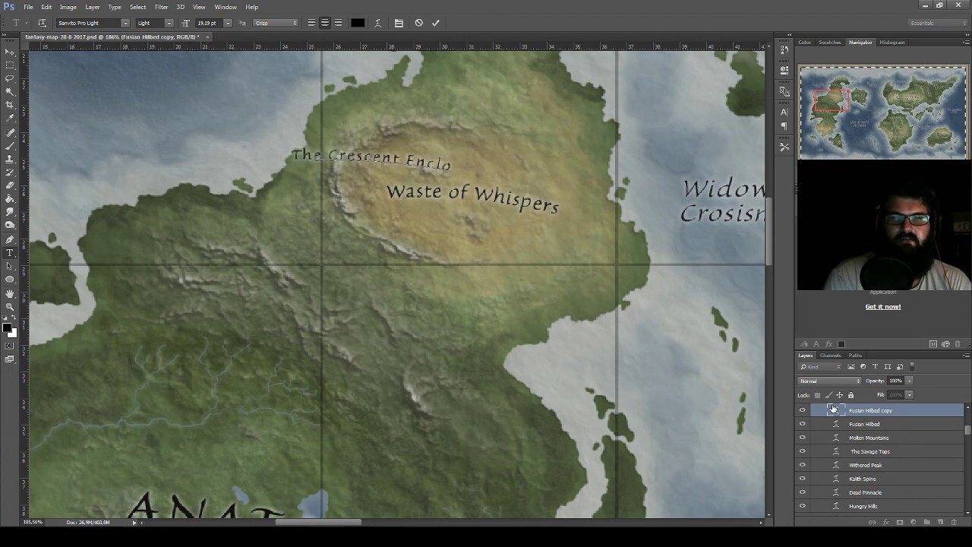
type("sure")
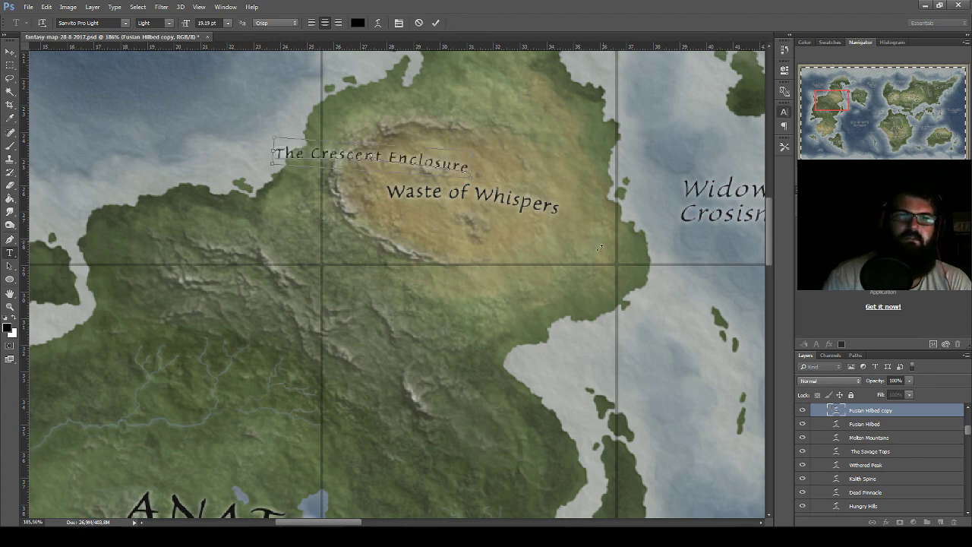
key("ctrl+t")
left_click(10, 51)
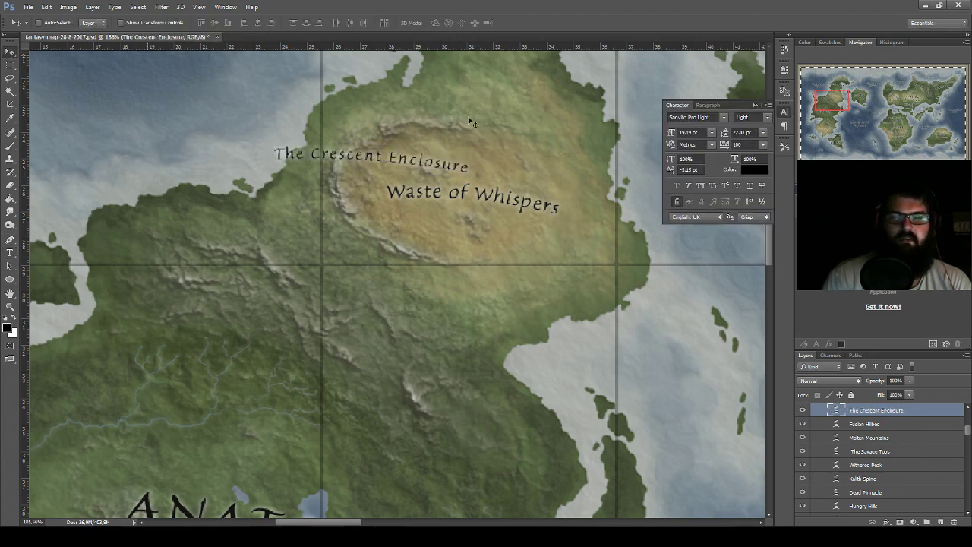
key("ctrl+t")
mouse_move(517, 126)
left_mouse_down()
mouse_move(340, 67)
mouse_move(437, 101)
left_mouse_up()
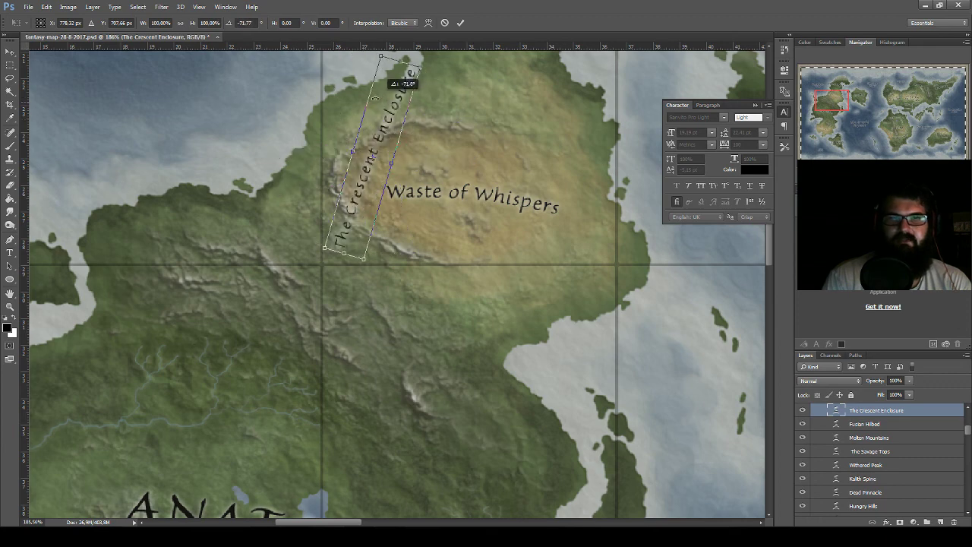
key("Return")
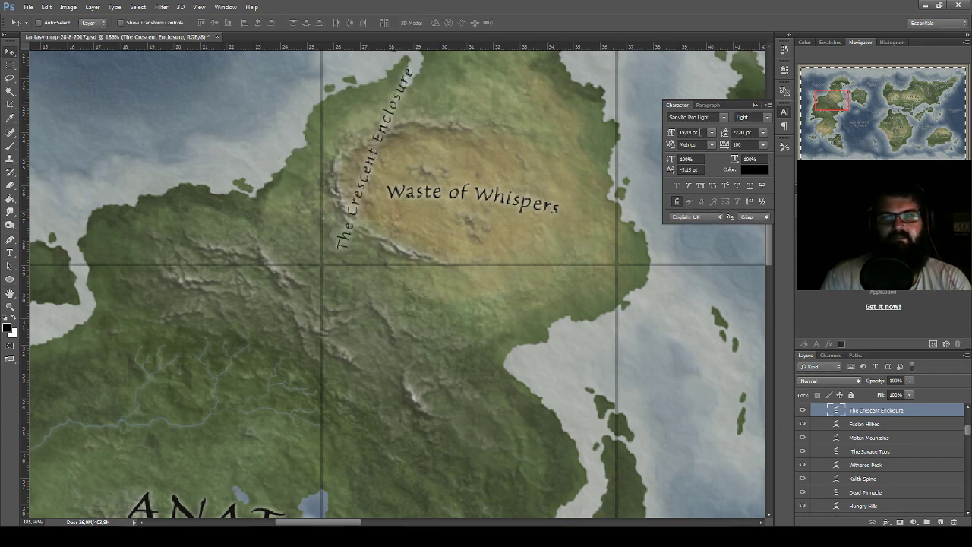
- Apply an Arc warp, starting from a 25% bend and curving it further around the Waste
key("ctrl+t")
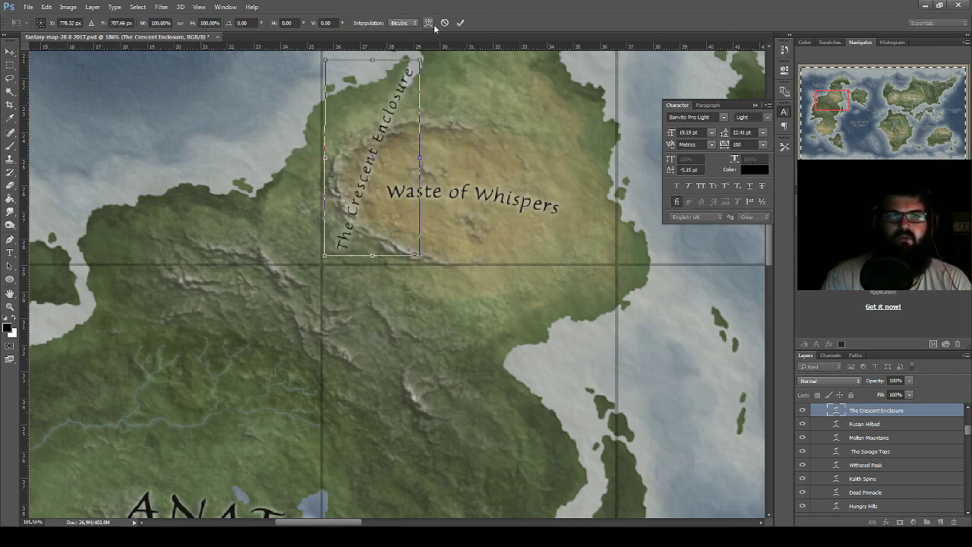
left_click(429, 24)
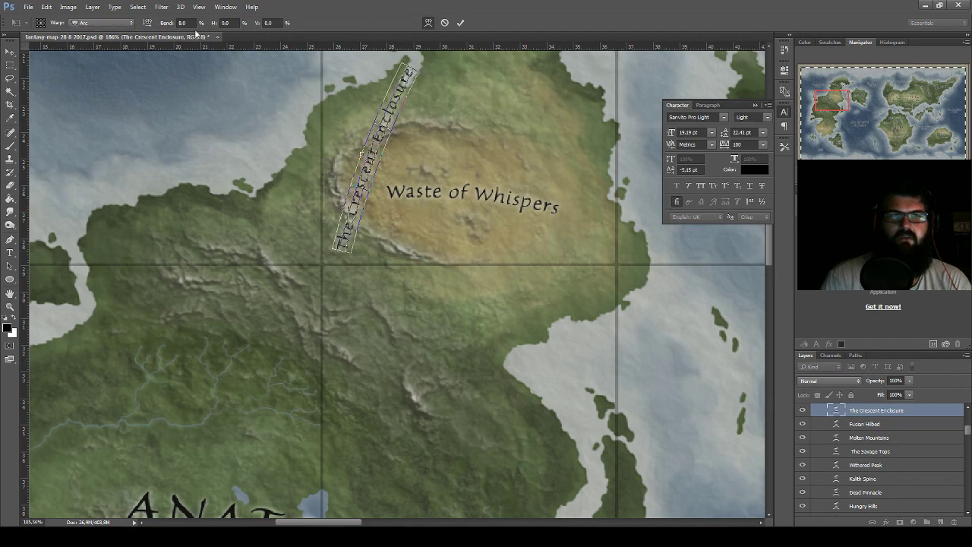
type("25")
key("Return")
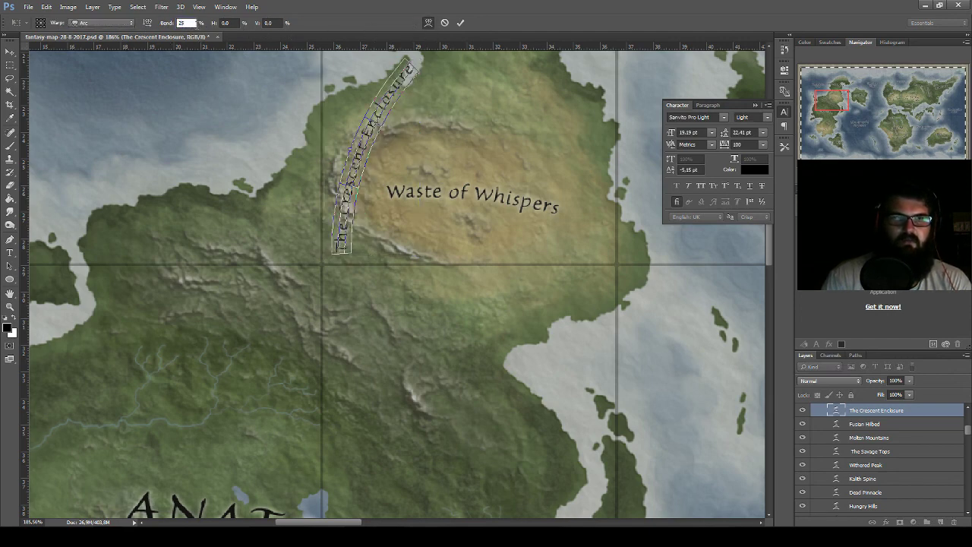
left_click_drag(167, 23, 215, 41)
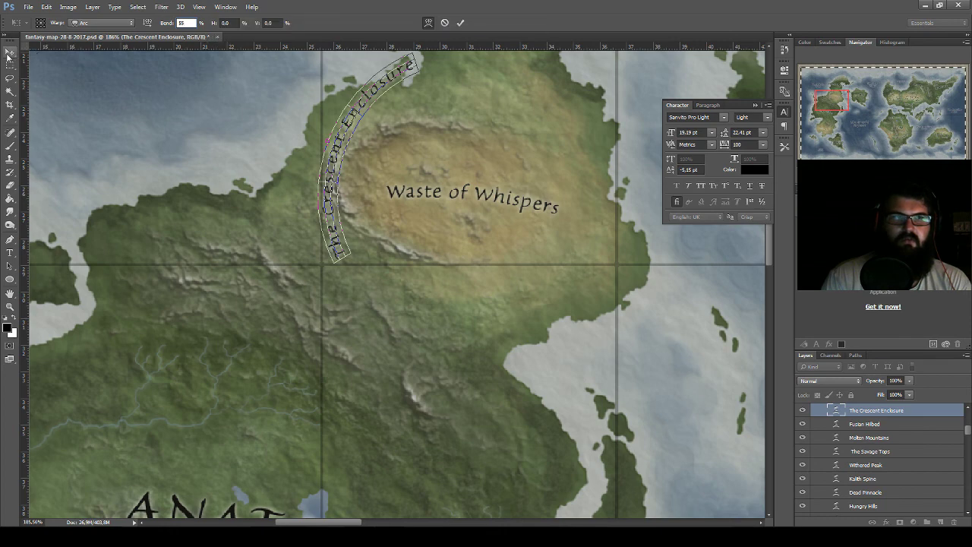
left_click(8, 53)
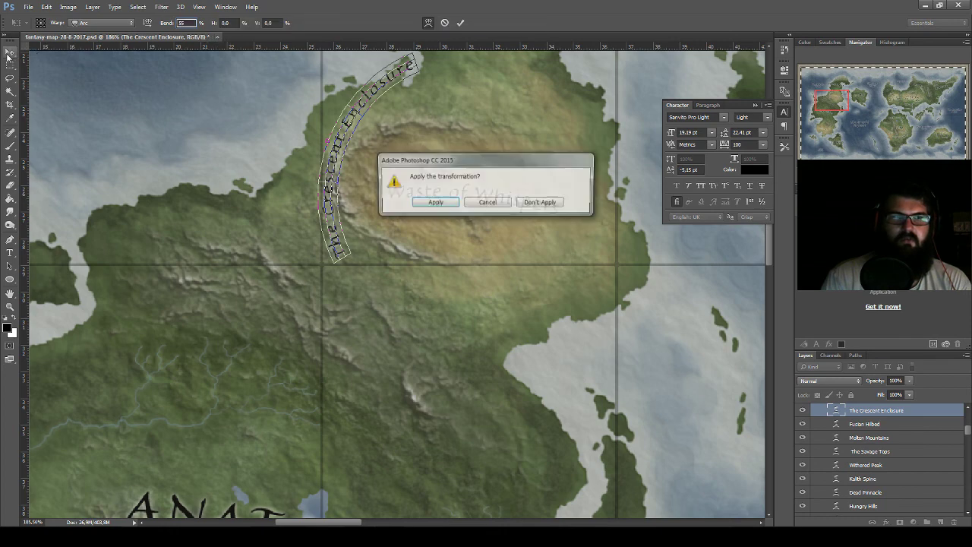
left_click(435, 204)
scroll(444, 216, "up", 2)
key("ctrl+t")
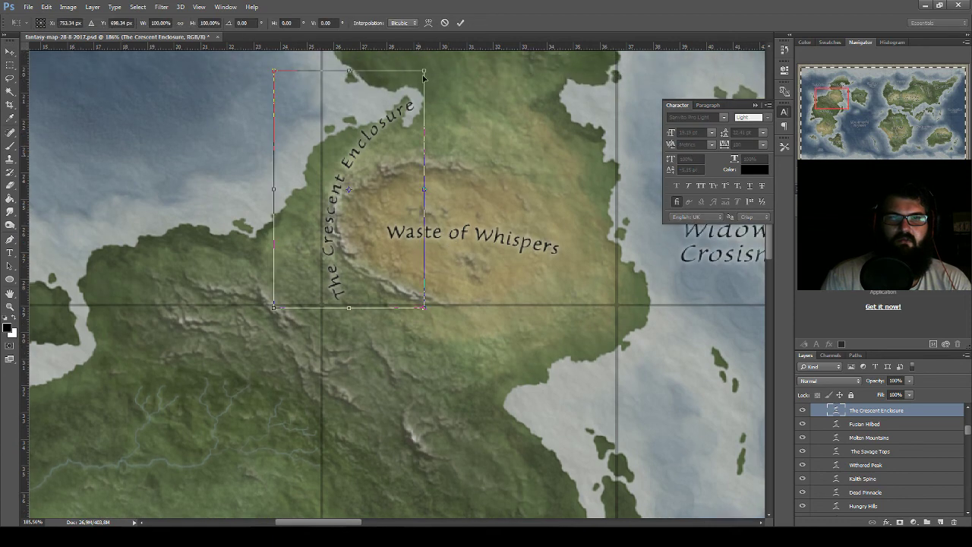
- Shrink the curved label to about 70% and raise its arc bend to 85
left_click_drag(424, 74, 386, 149)
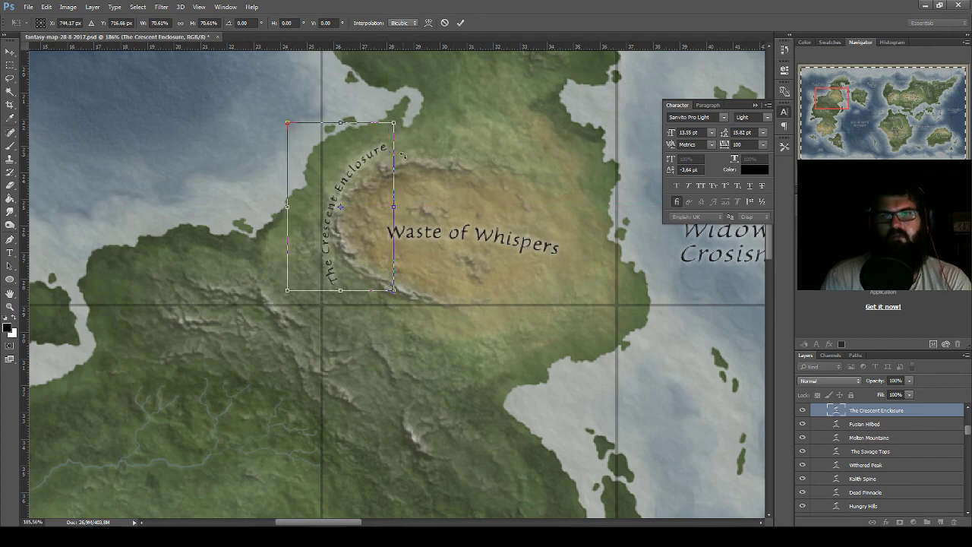
key("Return")
key("ctrl+t")
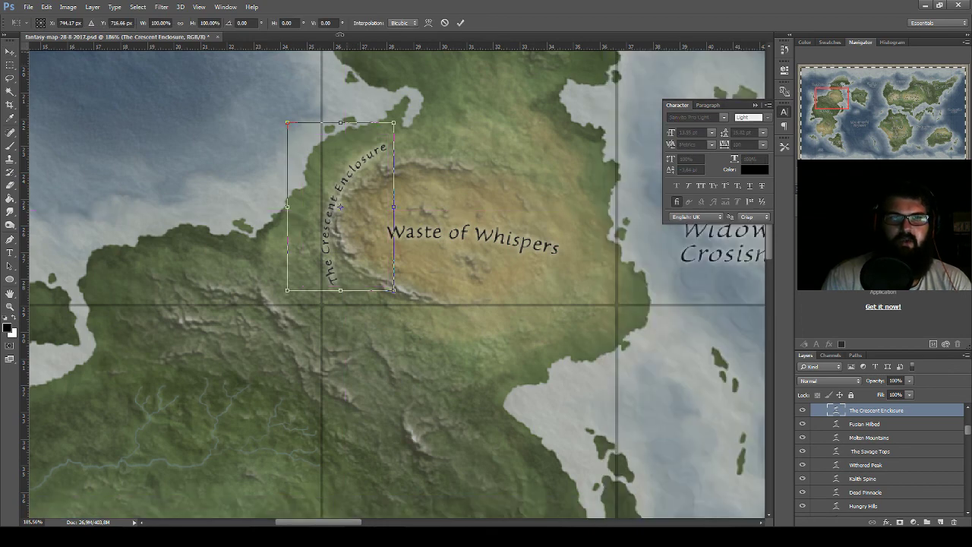
left_click(428, 23)
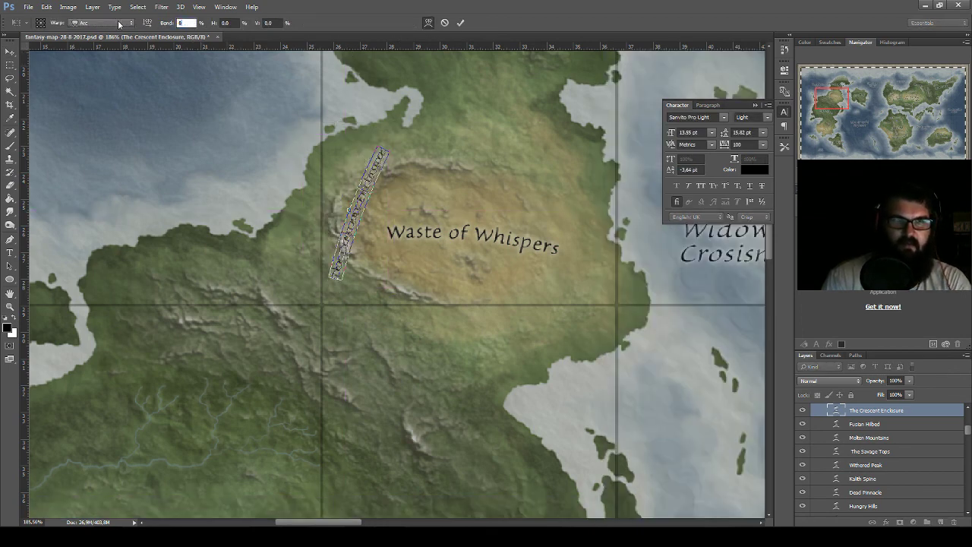
type("85")
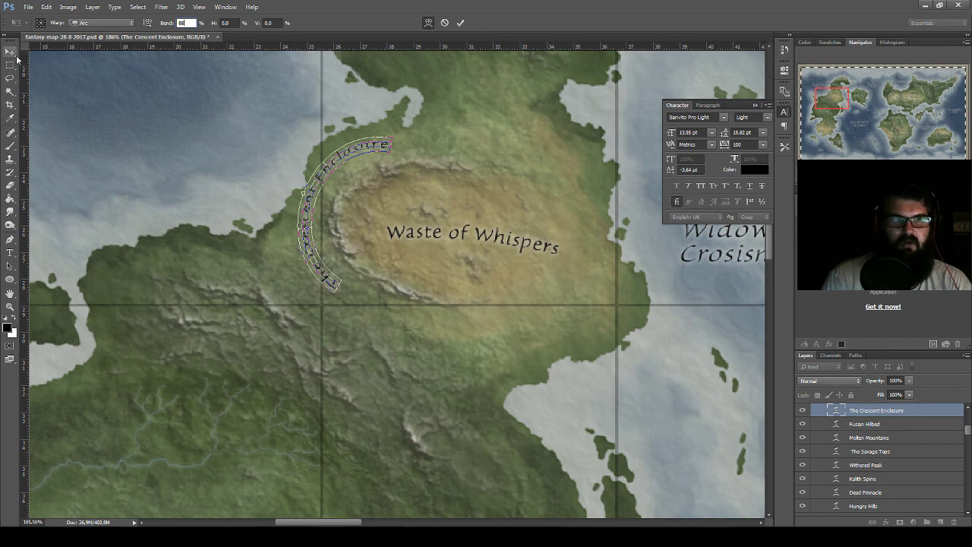
left_click(13, 53)
left_click(433, 199)
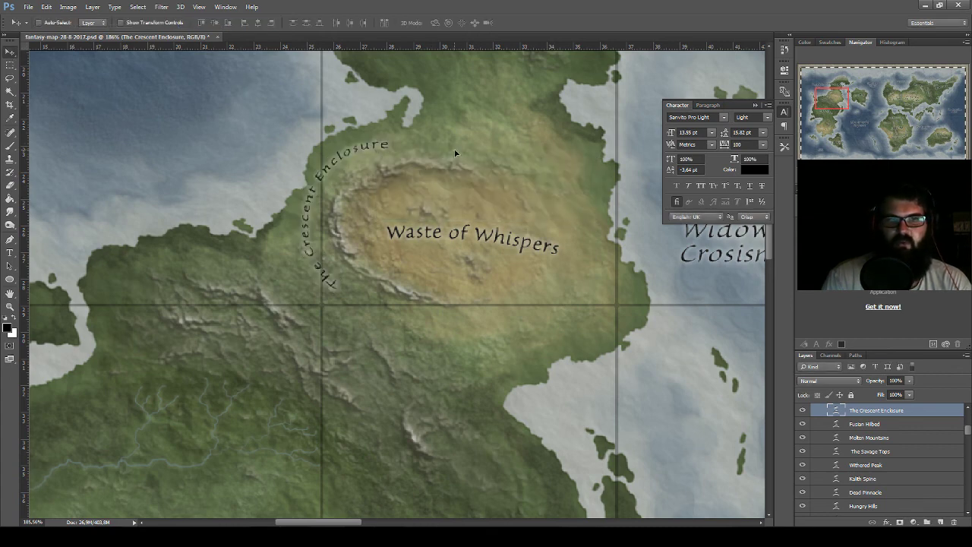
- Move the label onto the Waste's northwestern rim and rotate it slightly
left_click_drag(455, 154, 461, 158)
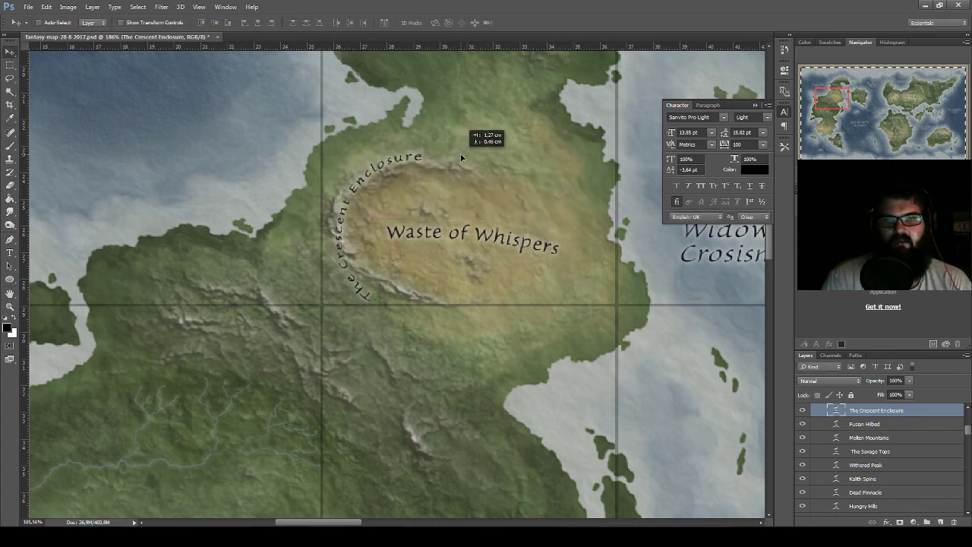
left_click_drag(506, 143, 522, 113)
key("ctrl+t")
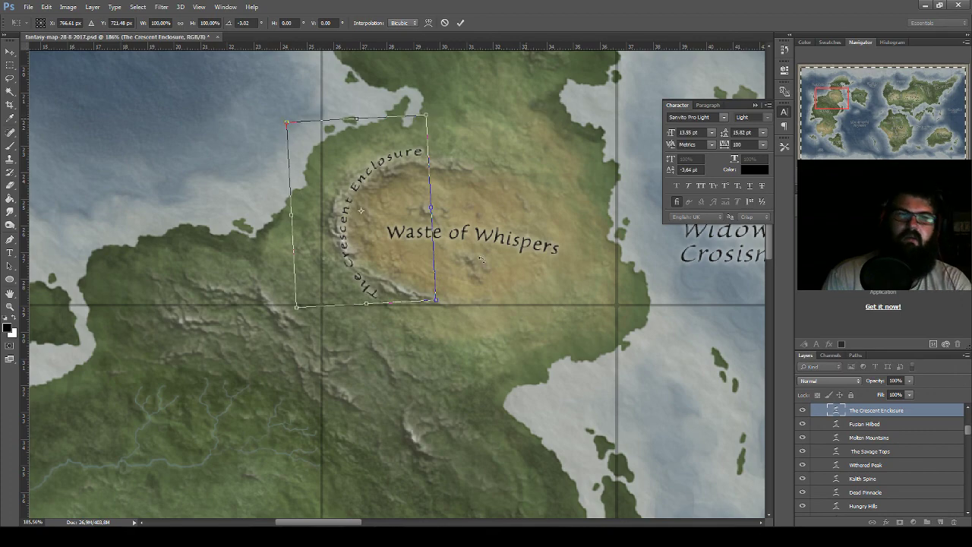
key("Return")
scroll(475, 242, "down", 3)
- Duplicate the curved label northward and straighten the copy with a 0 bend warp
scroll(595, 248, "up", 3)
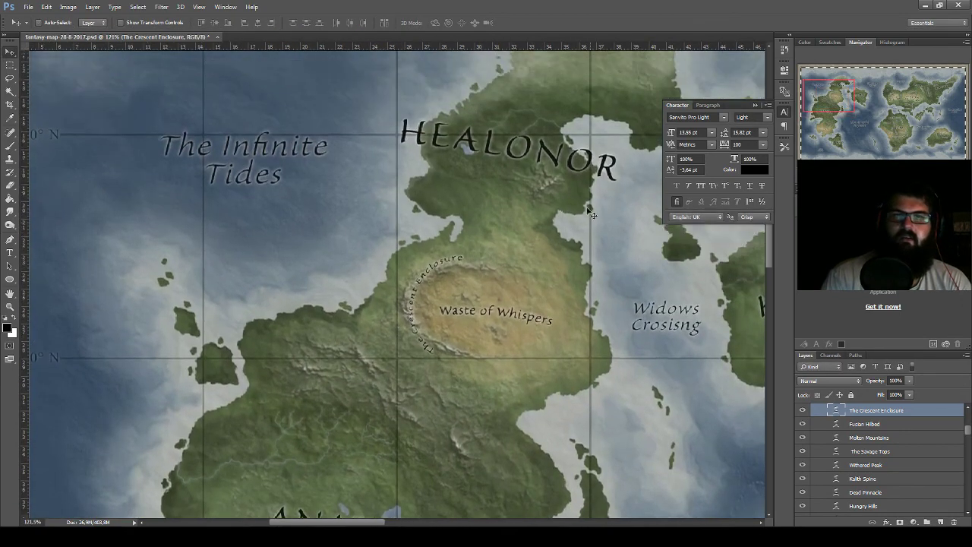
scroll(595, 249, "up", 2)
scroll(574, 279, "up", 2)
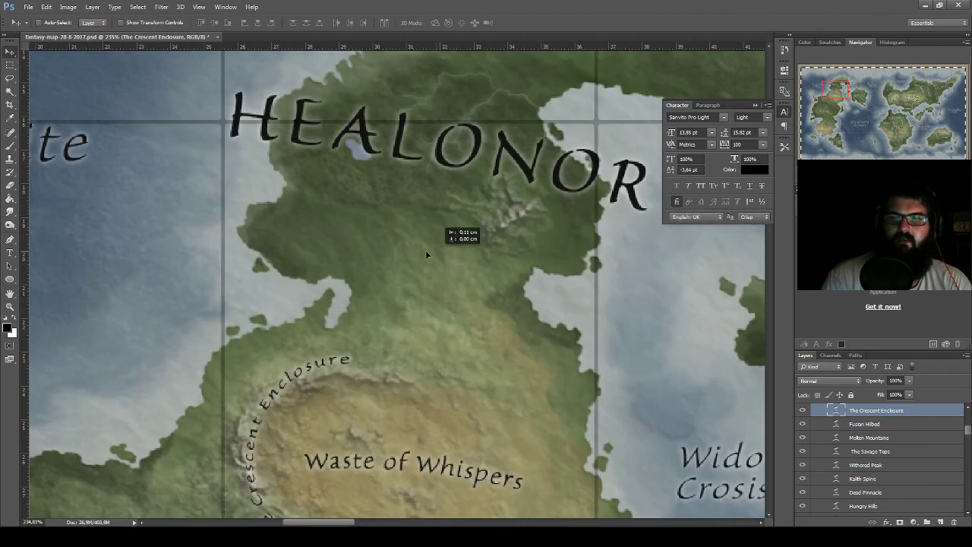
mouse_move(427, 255)
left_mouse_down()
mouse_move(263, 352)
mouse_move(403, 224)
mouse_move(411, 189)
left_mouse_up()
key("ctrl+t")
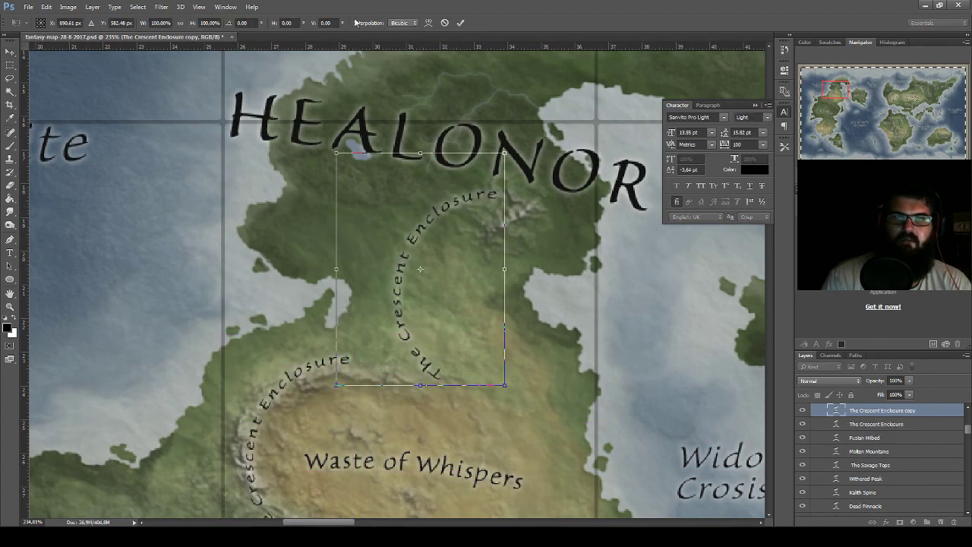
left_click(429, 24)
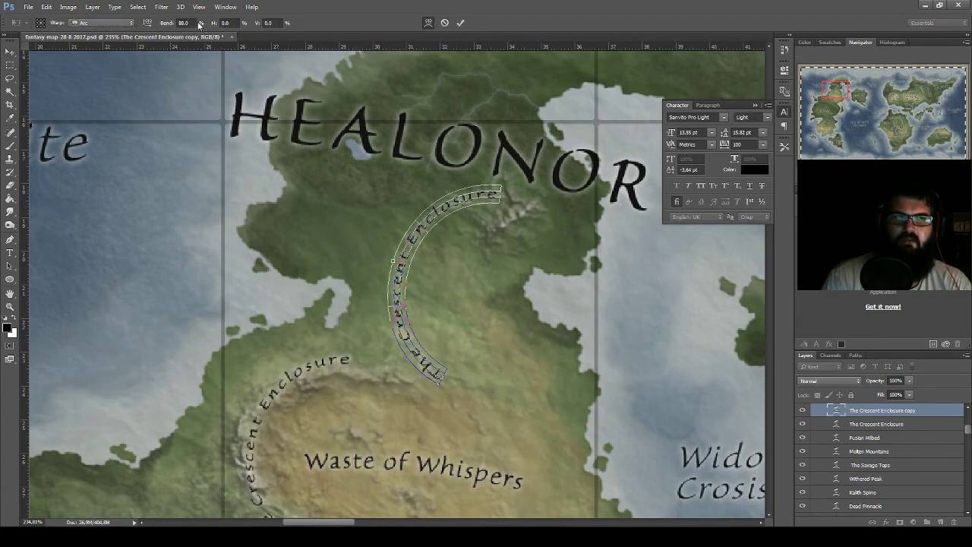
left_click_drag(167, 23, 99, 23)
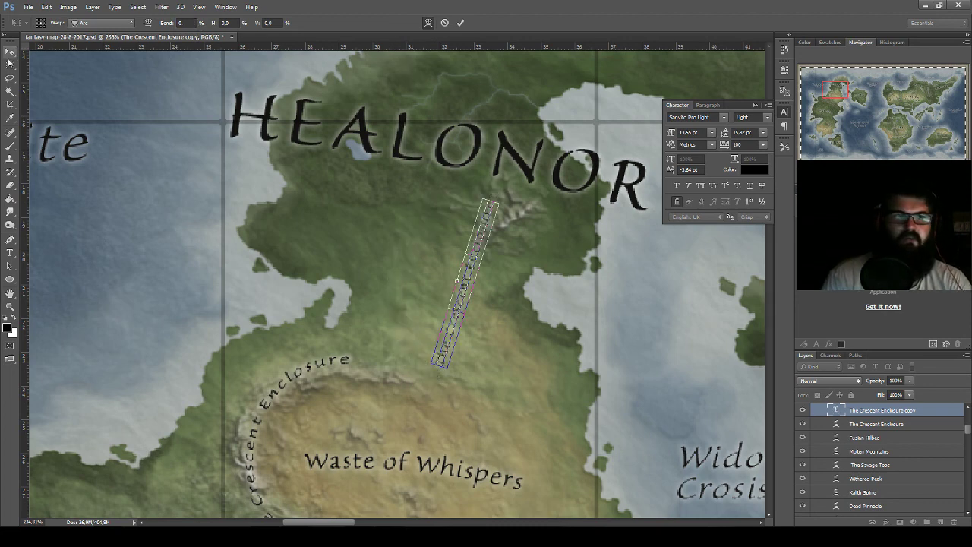
key("m")
left_click(442, 203)
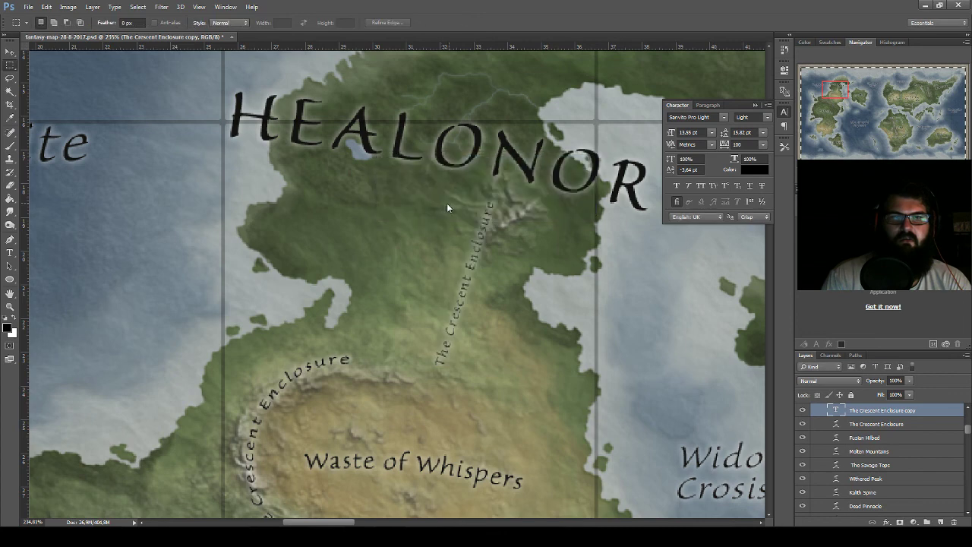
- Rotate the straight copy to a gentle slant below HEALONOR
key("ctrl+t")
left_click_drag(553, 164, 570, 318)
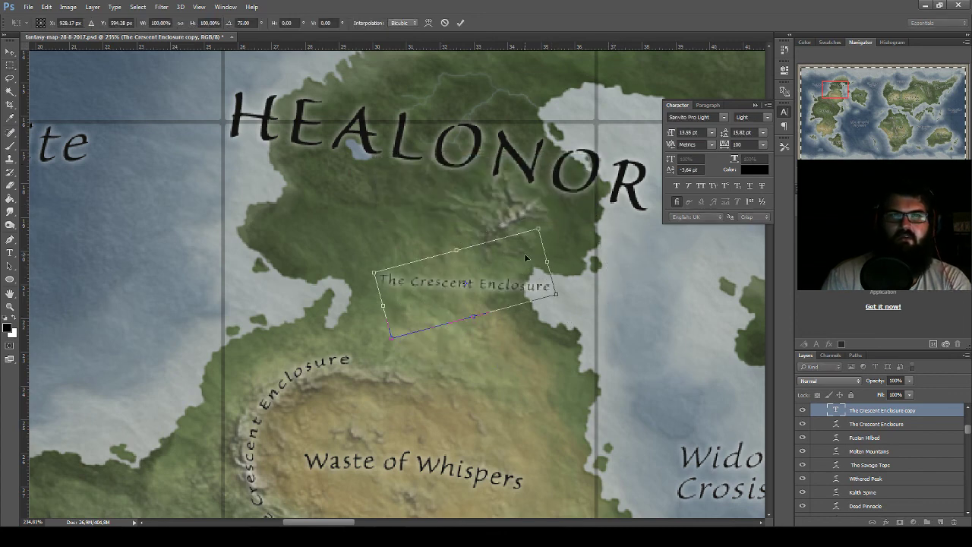
key("Return")
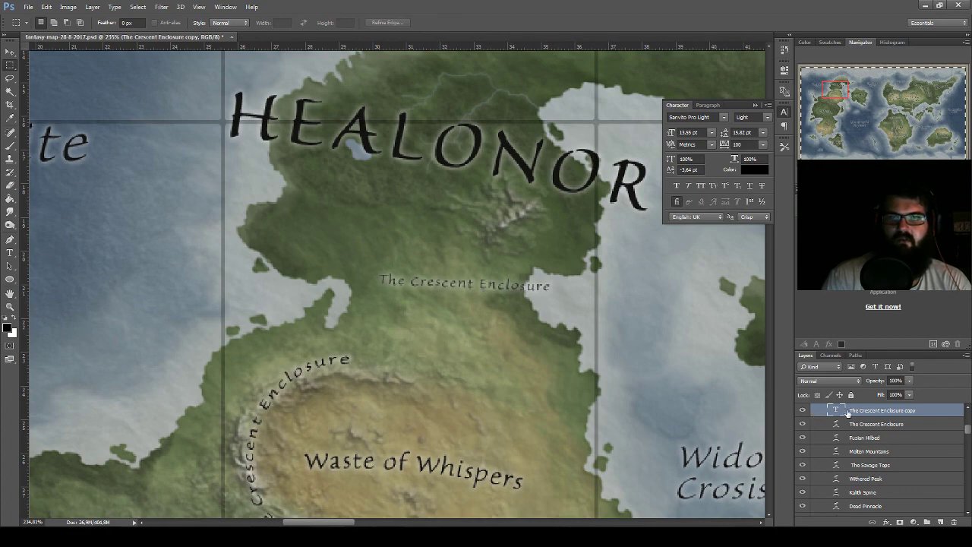
- Warp the straight copy with an Arc style at +100 bend
double_click(847, 412)
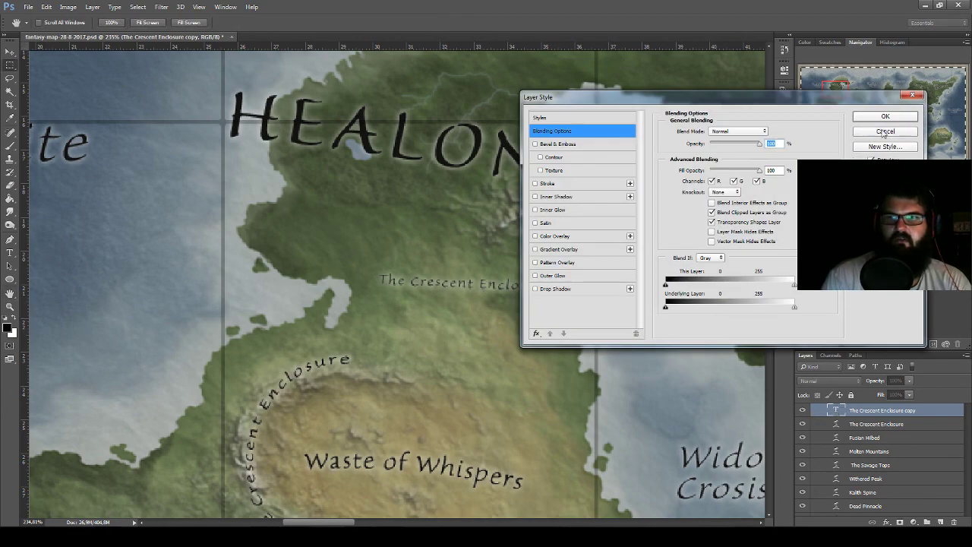
left_click(884, 133)
double_click(836, 412)
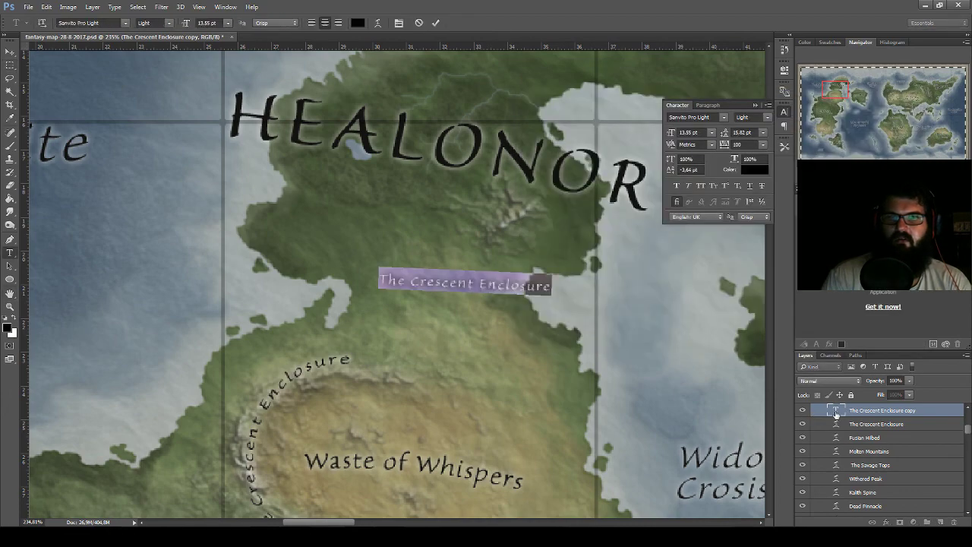
left_click(377, 23)
left_click_drag(523, 204, 570, 204)
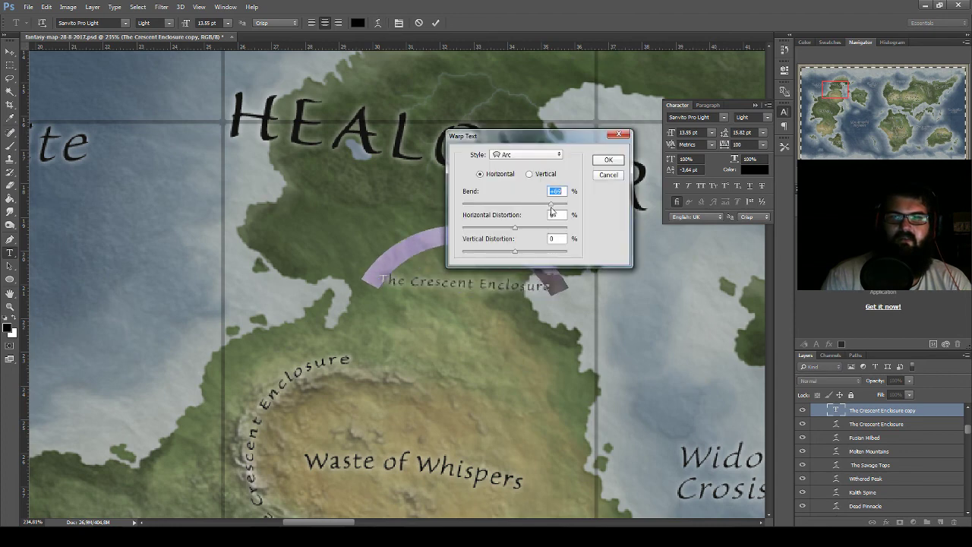
mouse_move(540, 136)
left_mouse_down()
mouse_move(583, 135)
mouse_move(533, 41)
left_mouse_up()
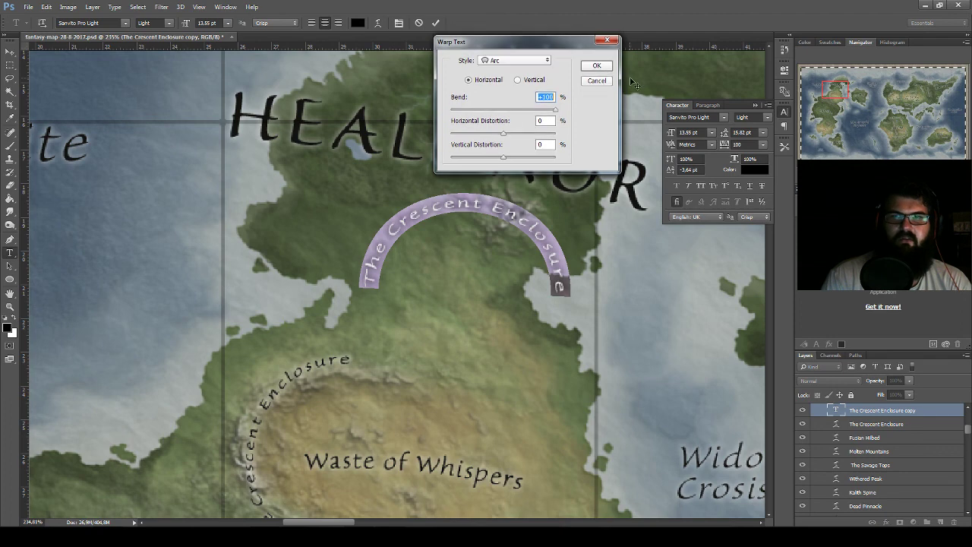
left_click(605, 80)
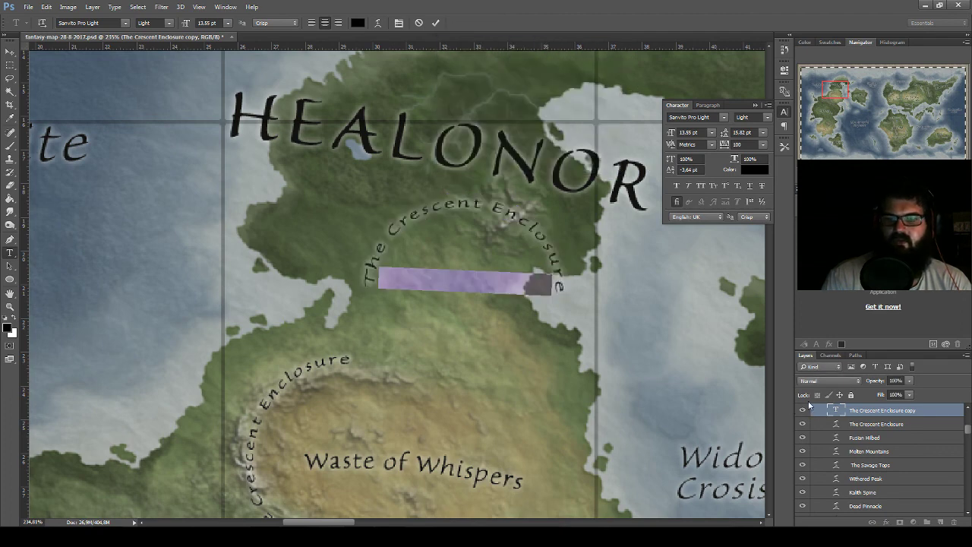
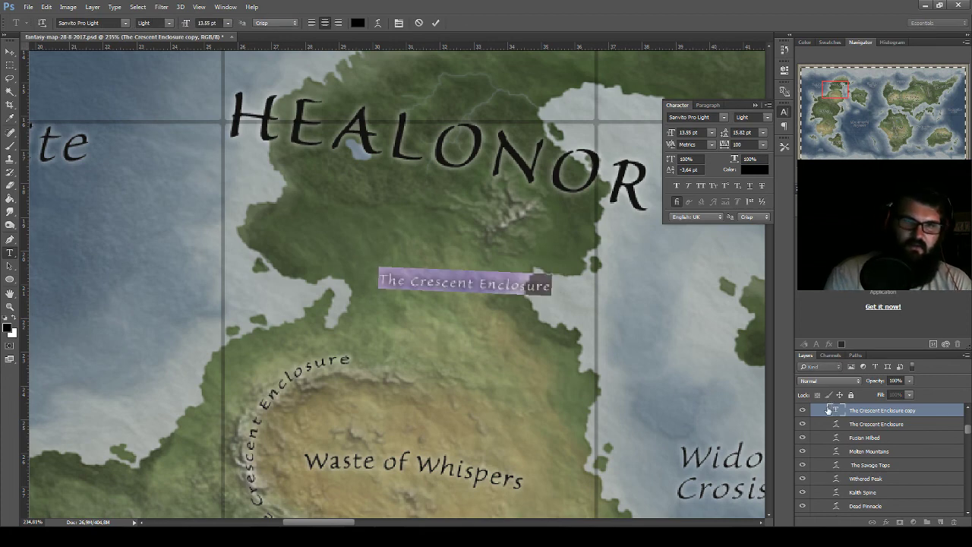
- Retype the copied label as 'The White Peak'
type("White Pea")
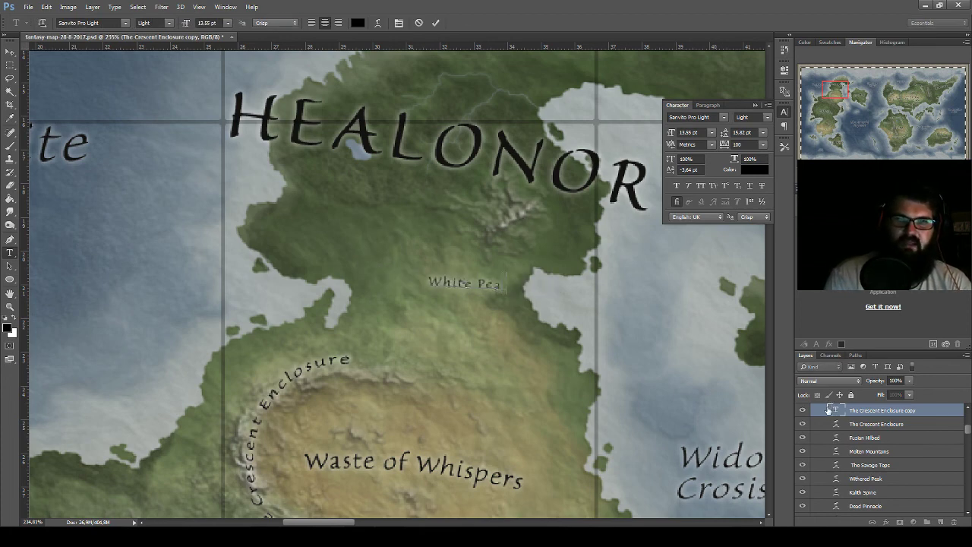
type("ks")
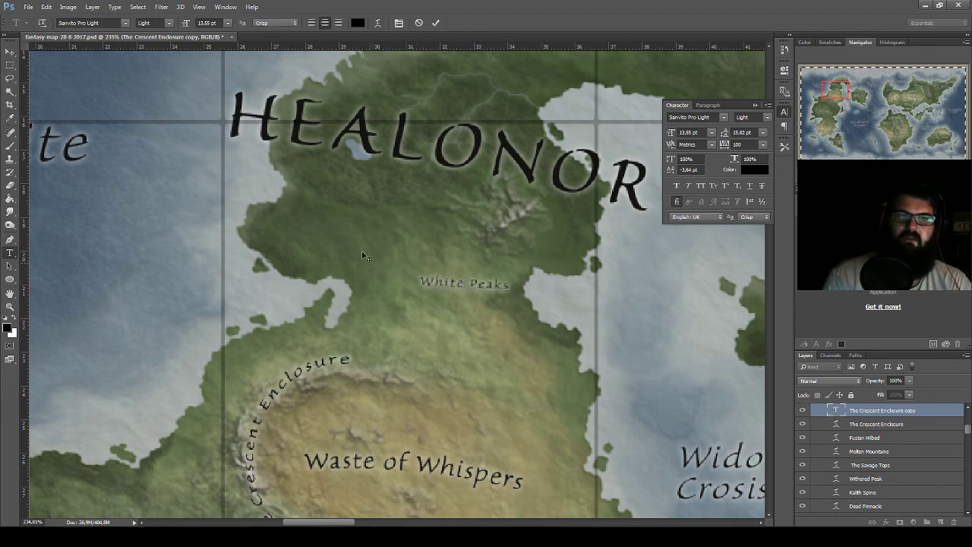
key("BackSpace")
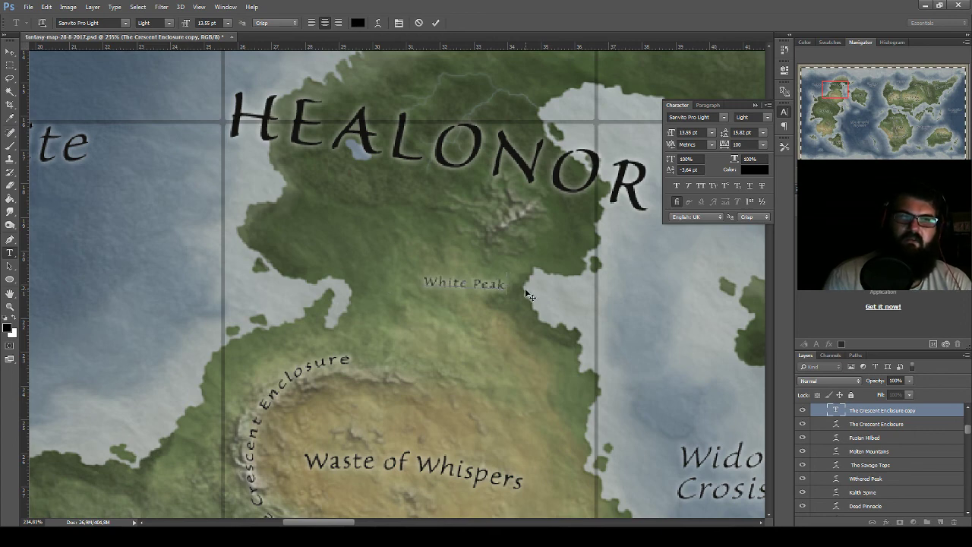
key("Home")
type("Th")
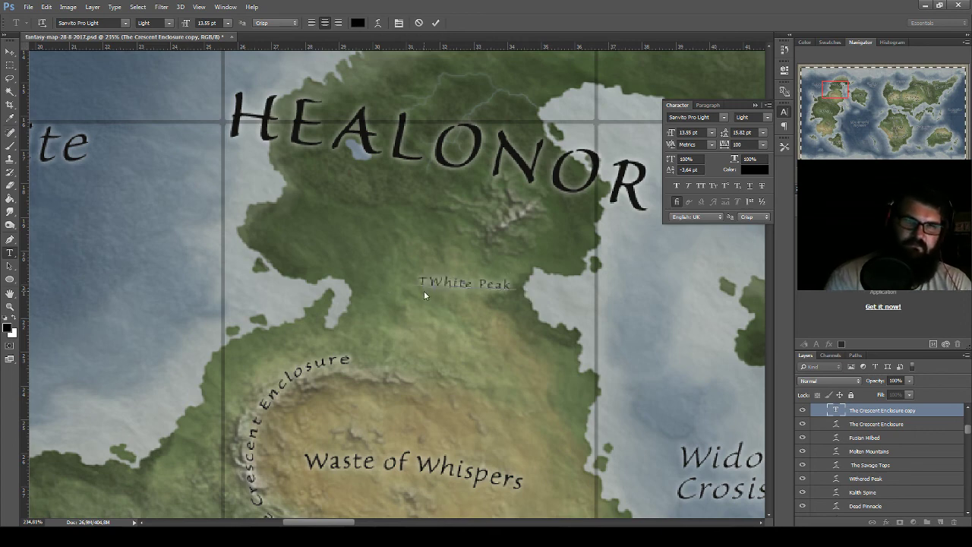
type("e")
left_click(10, 51)
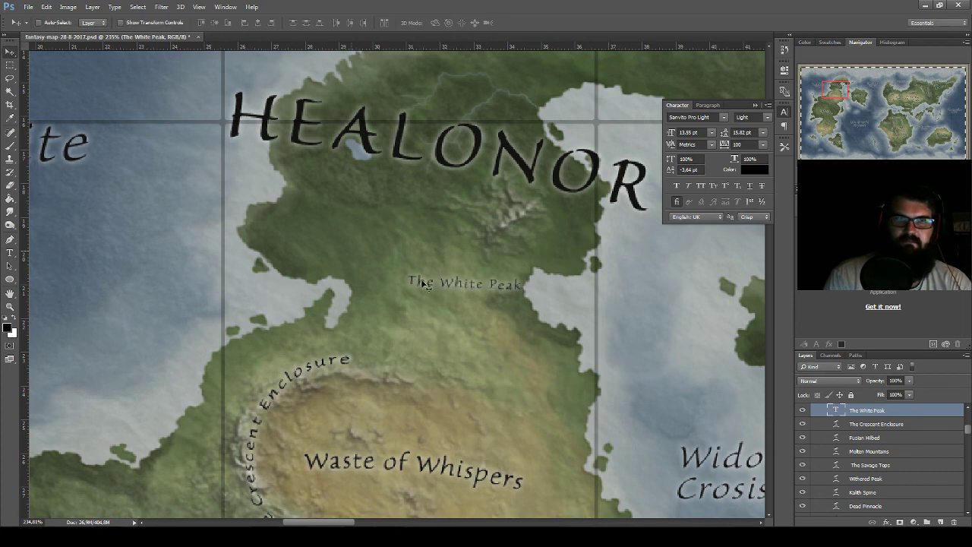
- Move The White Peak label up onto the mountain ridge below HEALONOR
left_click_drag(465, 282, 507, 228)
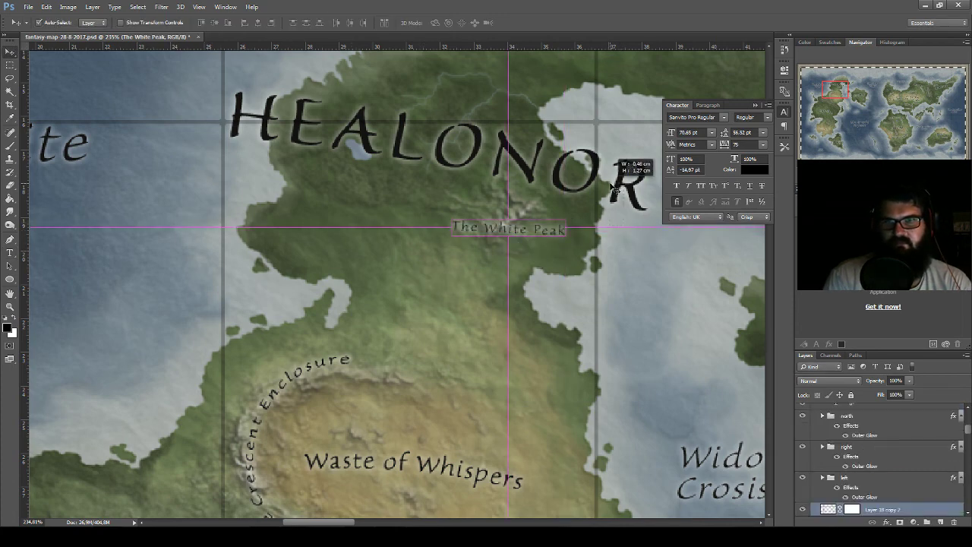
left_click_drag(619, 193, 638, 167)
key("ctrl+t")
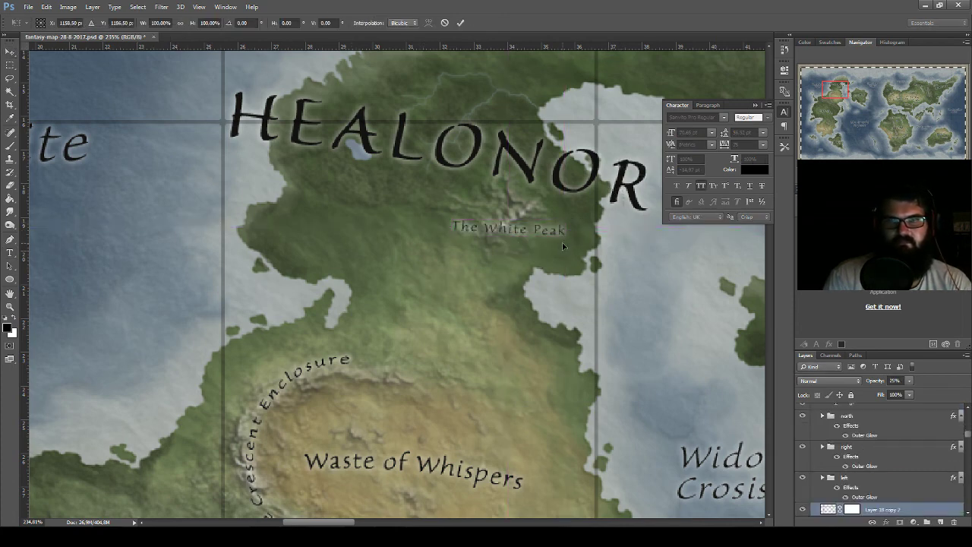
key("Return")
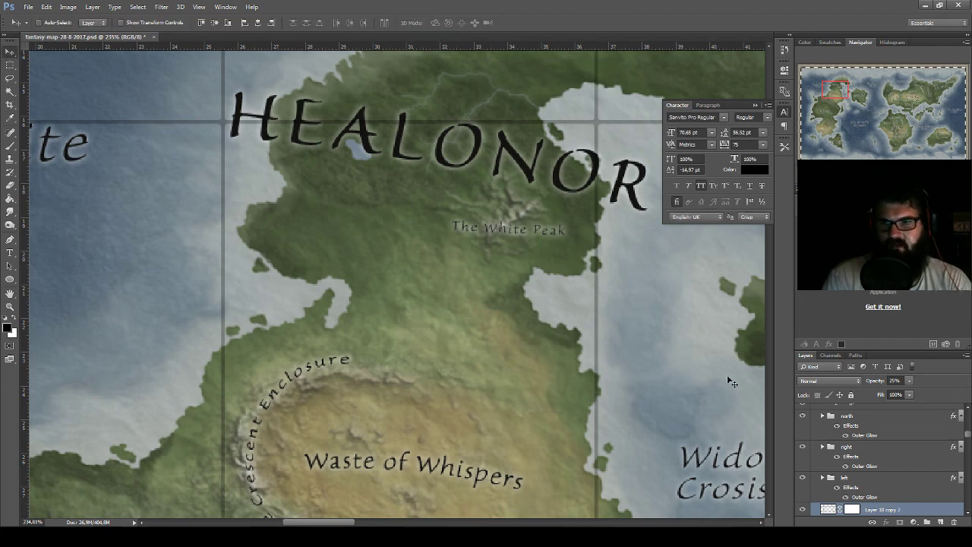
- Rotate The White Peak about 35° counter-clockwise to follow the ridge
scroll(881, 456, "up", 3)
scroll(881, 456, "up", 3)
scroll(881, 456, "up", 3)
scroll(434, 220, "up", 3)
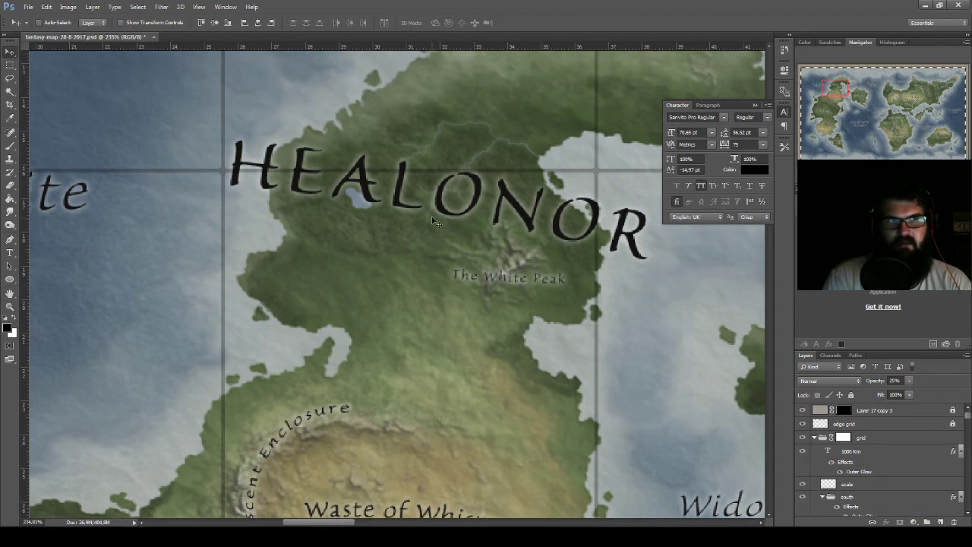
scroll(892, 460, "down", 3)
scroll(888, 461, "down", 2)
scroll(885, 462, "down", 2)
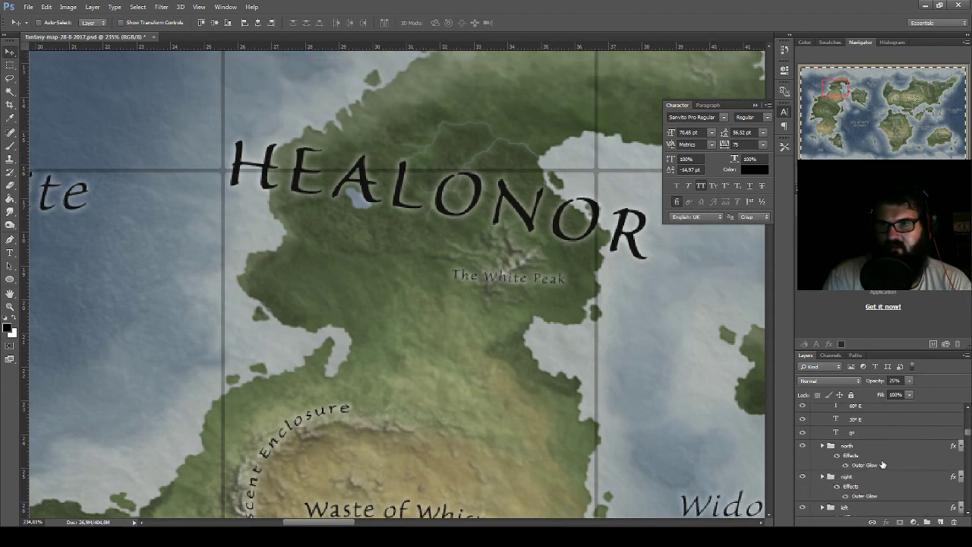
scroll(882, 464, "down", 3)
scroll(882, 463, "down", 2)
scroll(881, 462, "down", 2)
scroll(881, 461, "down", 2)
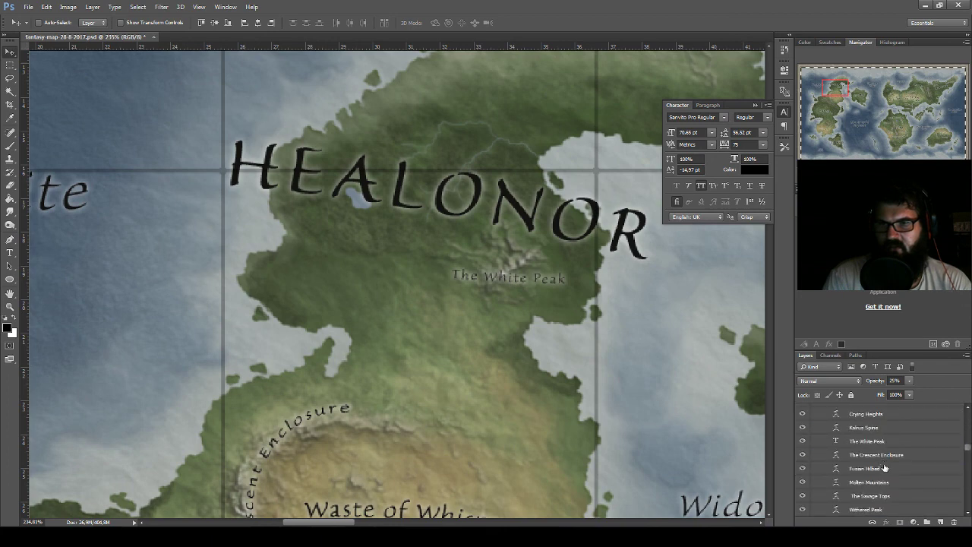
scroll(881, 461, "down", 2)
scroll(881, 462, "down", 1)
left_click(882, 483)
key("ctrl+t")
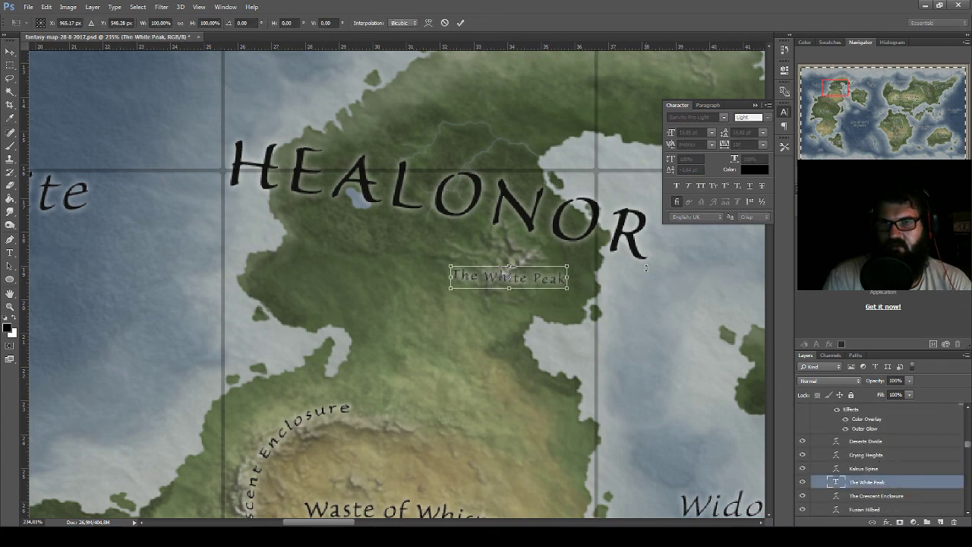
left_click_drag(646, 271, 585, 216)
key("Return")
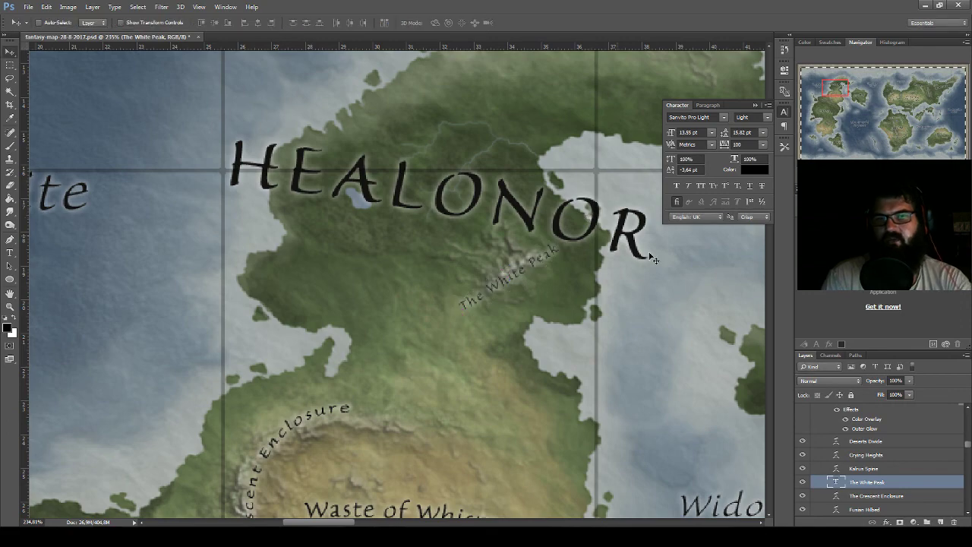
left_click_drag(666, 341, 347, 448)
scroll(435, 375, "down", 2)
scroll(436, 375, "down", 3)
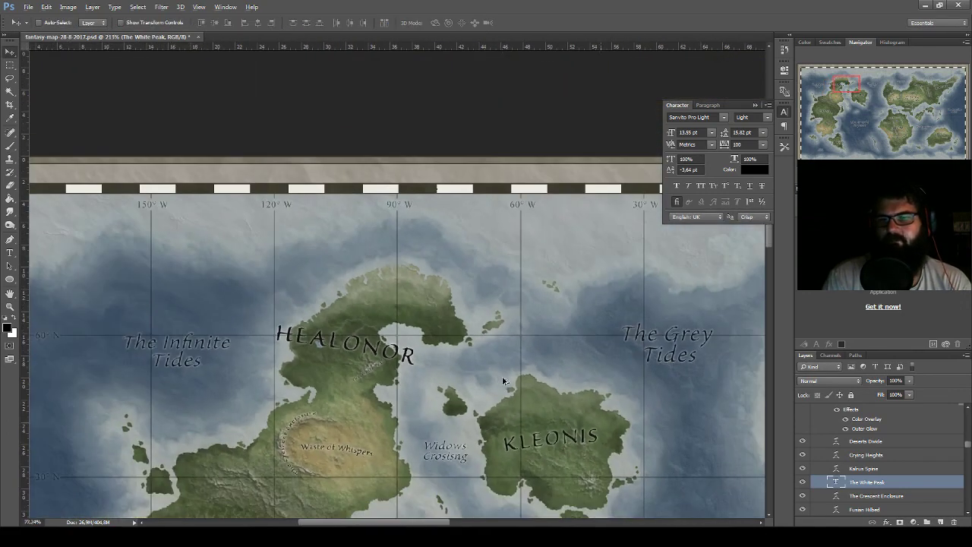
mouse_move(574, 495)
left_mouse_down()
mouse_move(441, 343)
mouse_move(228, 214)
mouse_move(67, 56)
left_mouse_up()
left_click_drag(293, 187, 672, 445)
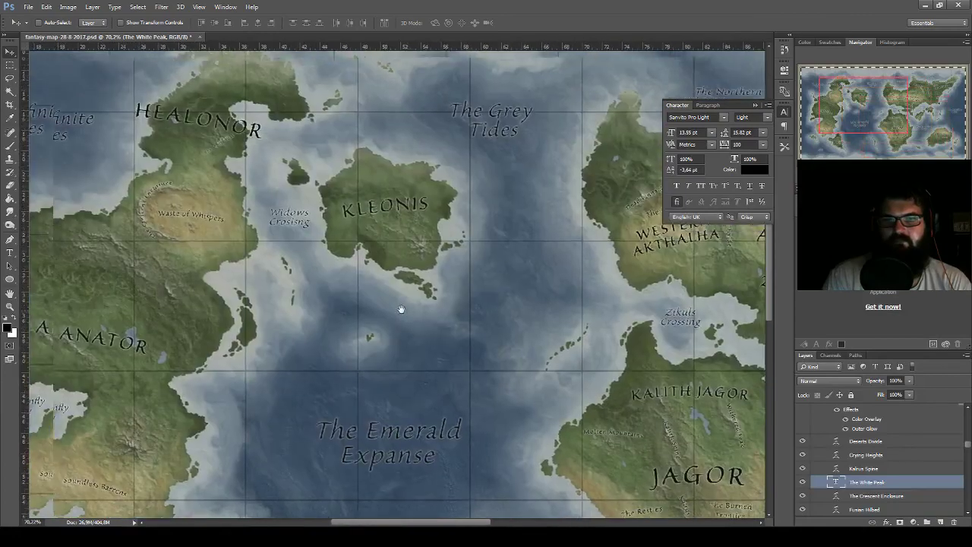
mouse_move(402, 309)
left_mouse_down()
mouse_move(597, 317)
mouse_move(521, 321)
left_mouse_up()
scroll(505, 206, "up", 5)
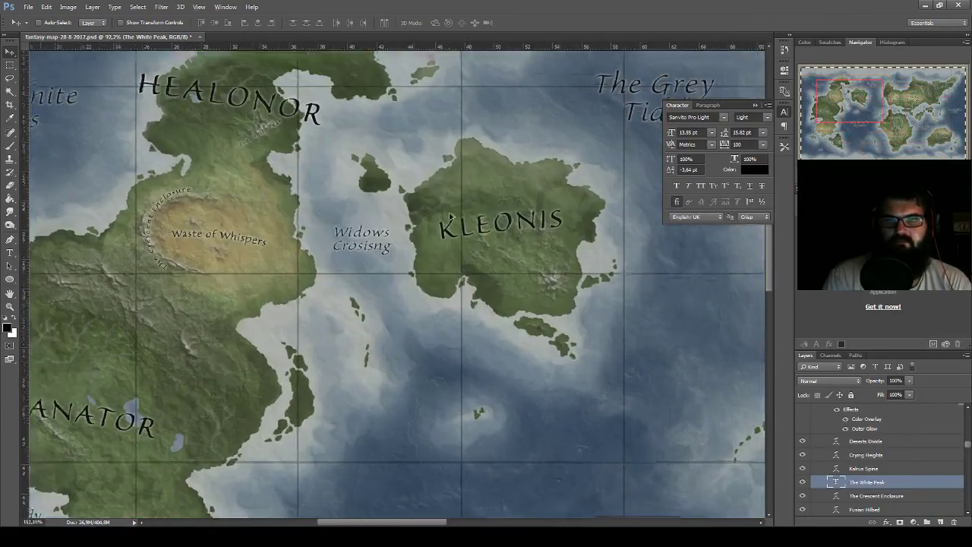
mouse_move(380, 214)
left_mouse_down()
mouse_move(509, 214)
mouse_move(206, 275)
mouse_move(269, 271)
left_mouse_up()
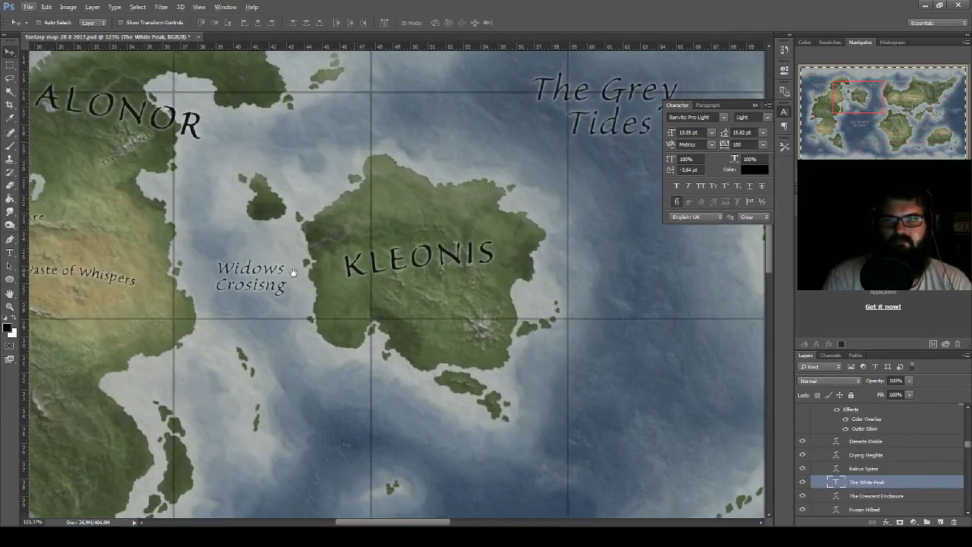
mouse_move(146, 145)
left_mouse_down()
mouse_move(445, 289)
mouse_move(480, 327)
left_mouse_up()
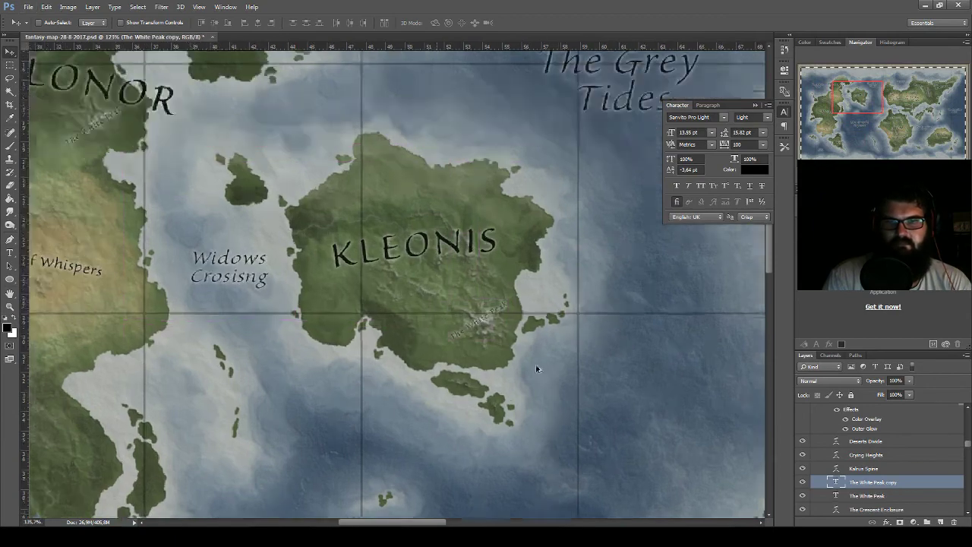
scroll(516, 369, "up", 3)
scroll(509, 357, "up", 2)
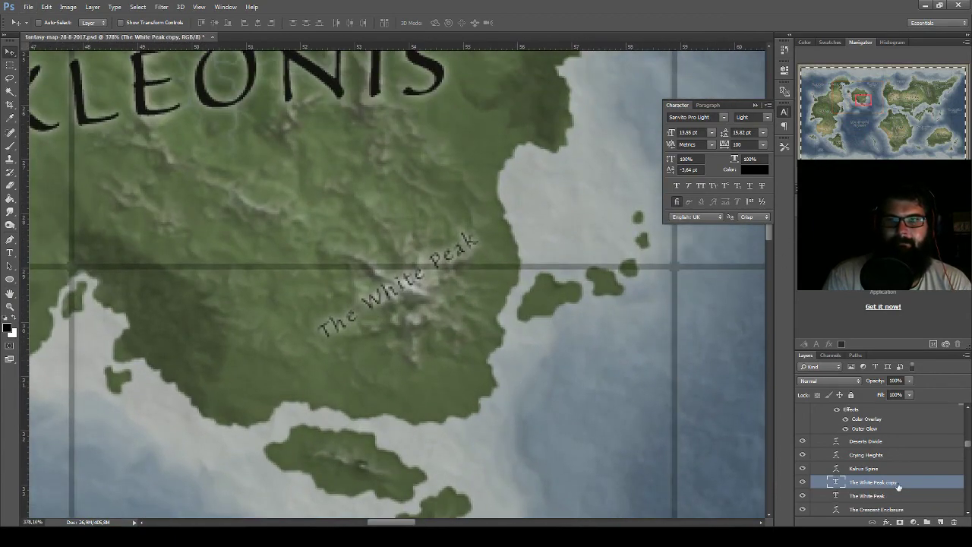
double_click(835, 483)
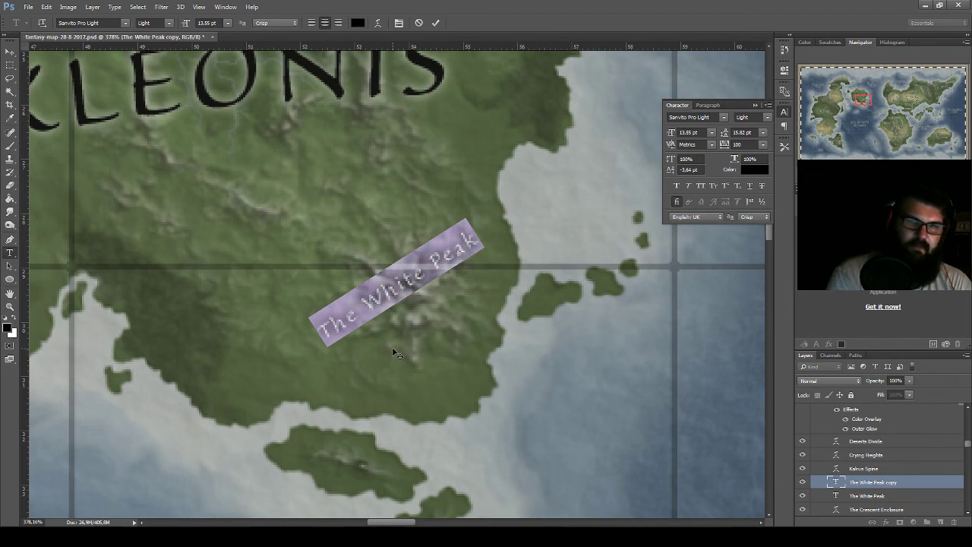
type("The")
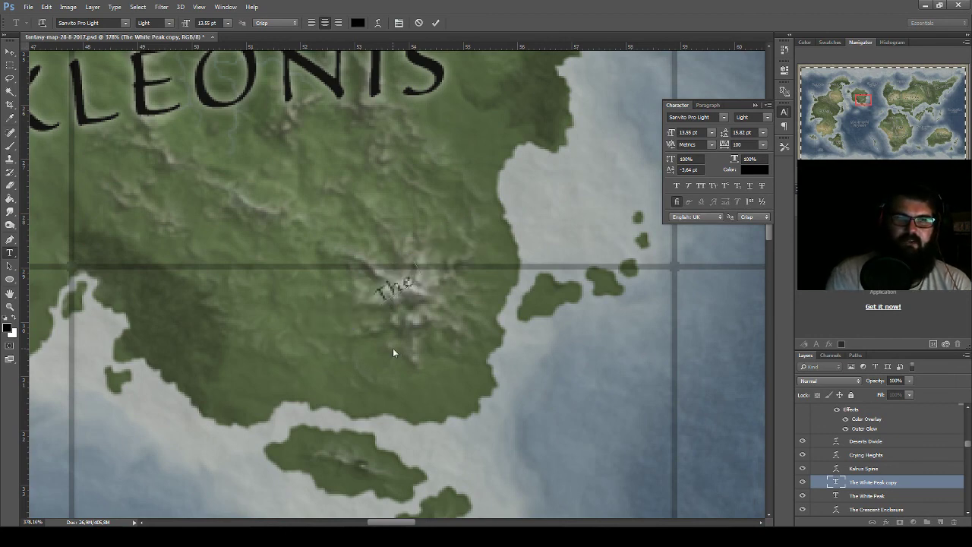
type(" Lonely")
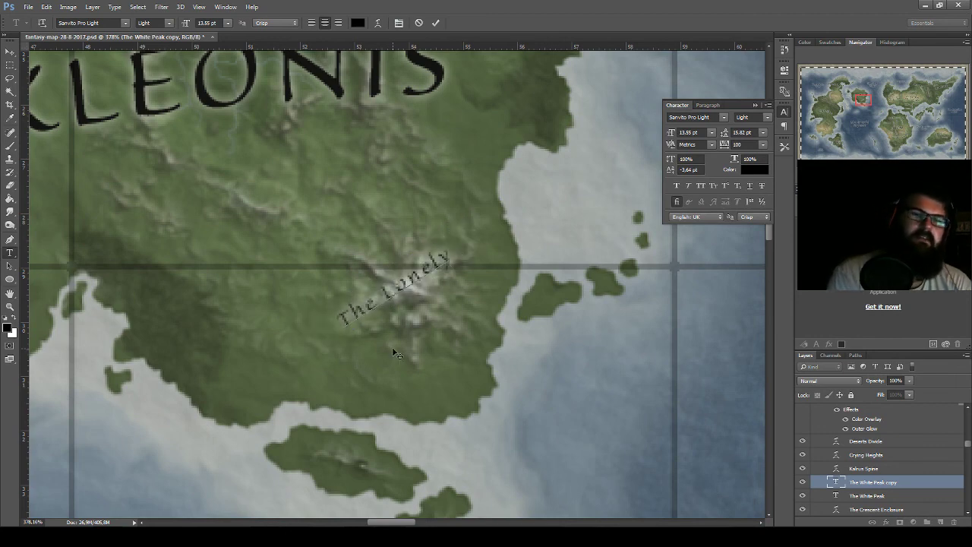
type(" Mo")
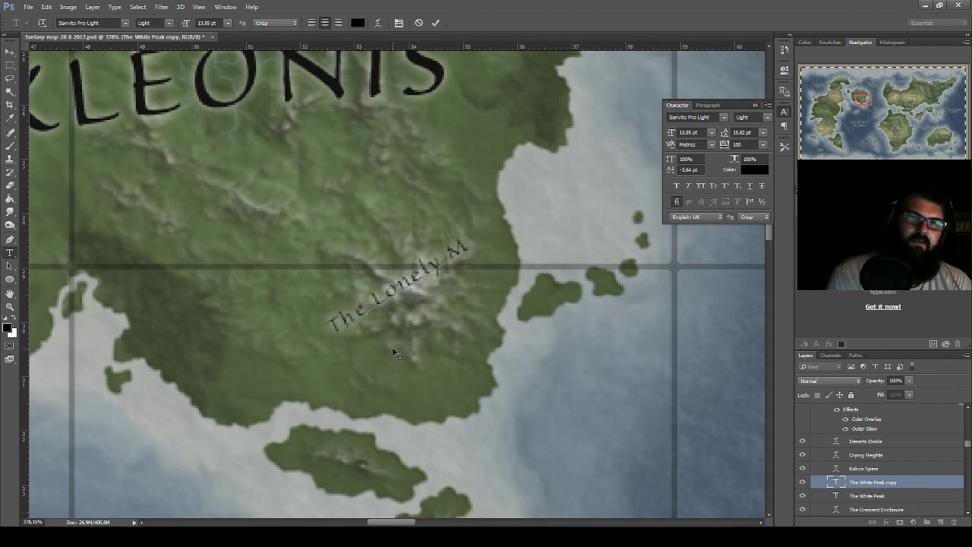
key("BackSpace")
key("BackSpace")
key("BackSpace")
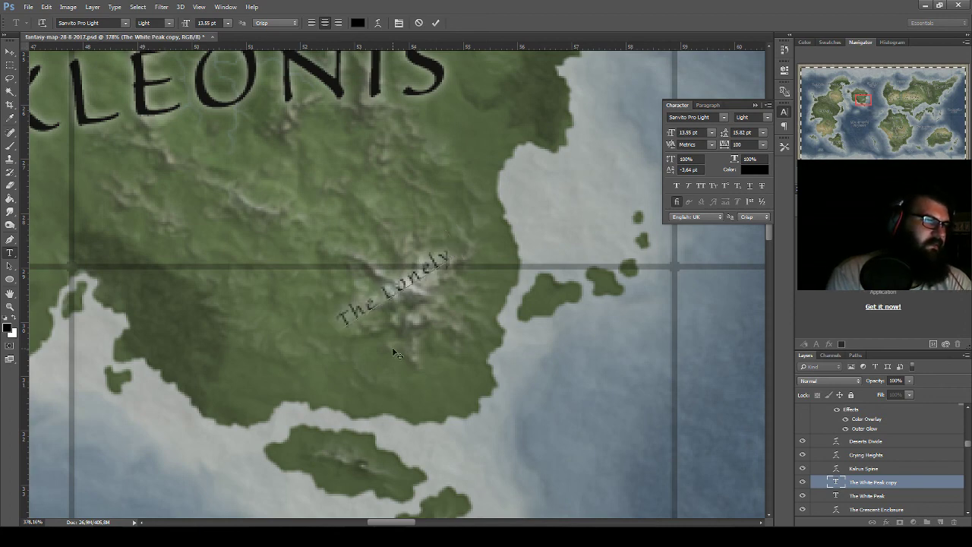
type(" Heights")
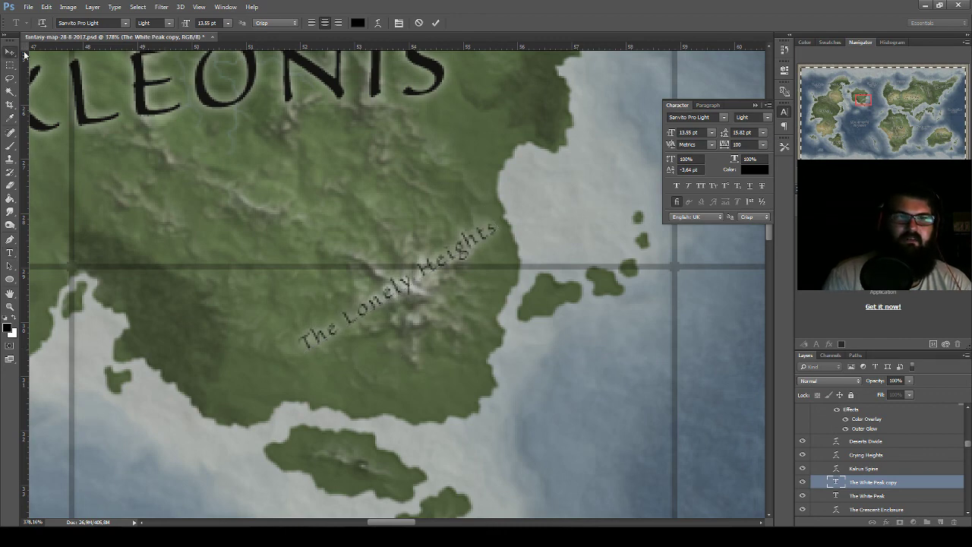
key("ctrl+Return")
key("ctrl+t")
left_click_drag(601, 302, 600, 347)
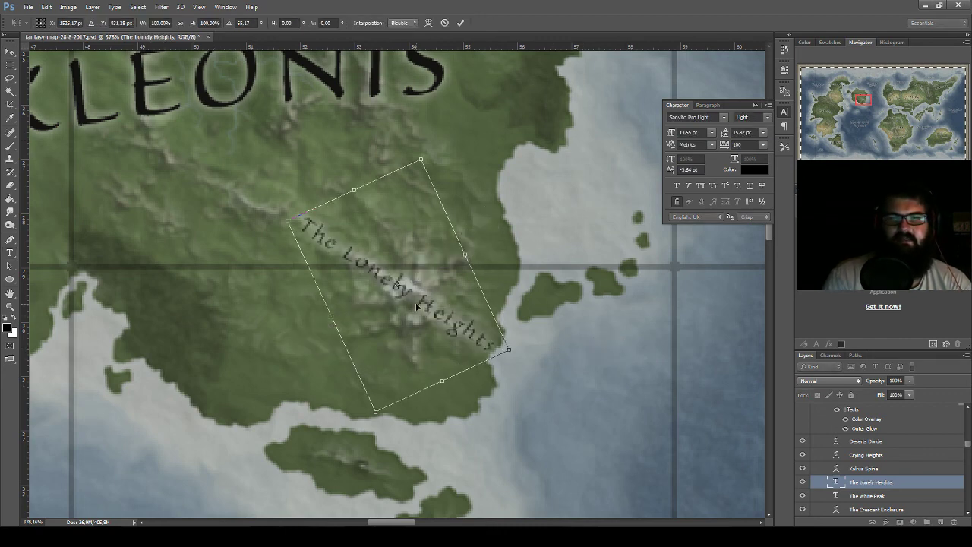
left_click_drag(416, 306, 399, 285)
key("Return")
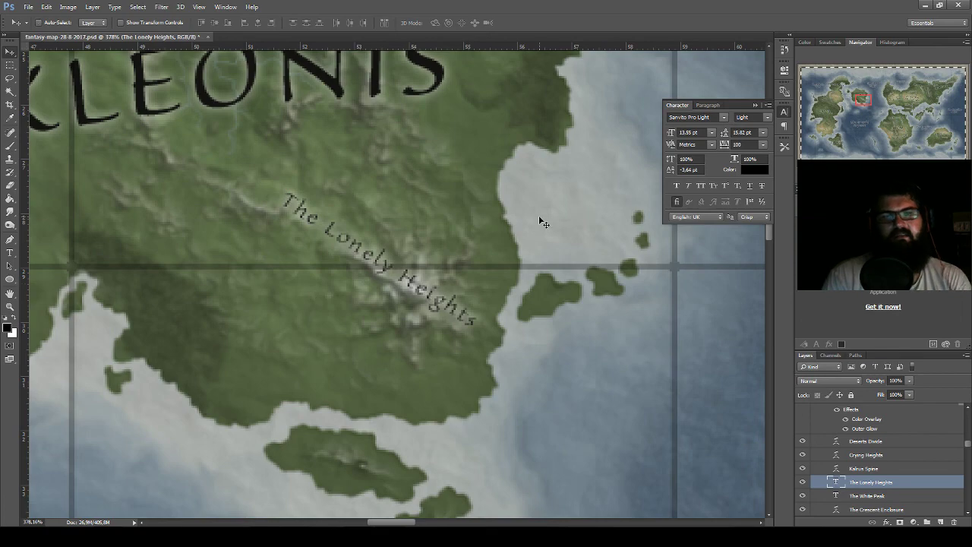
scroll(544, 222, "down", 5)
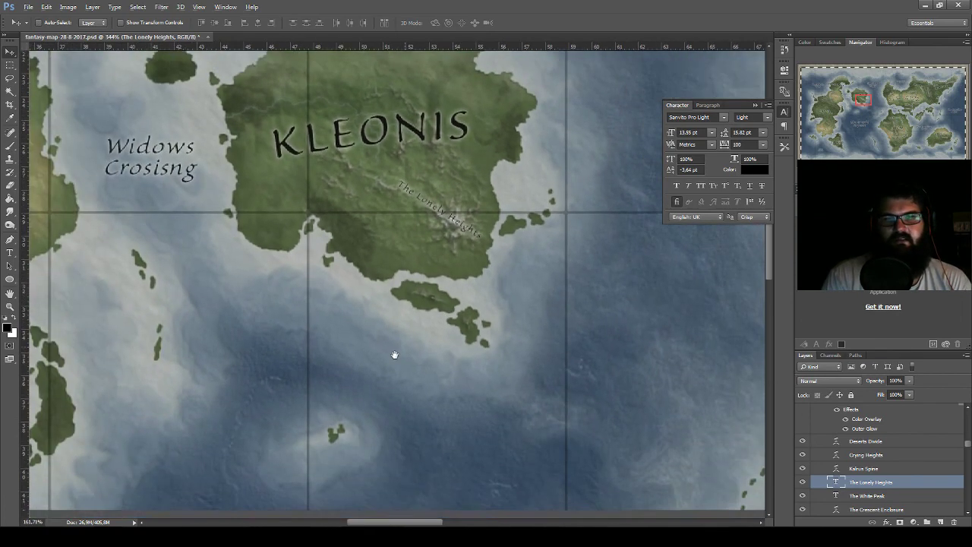
mouse_move(395, 353)
left_mouse_down()
mouse_move(623, 412)
mouse_move(607, 449)
left_mouse_up()
mouse_move(463, 308)
left_mouse_down()
mouse_move(630, 243)
mouse_move(509, 251)
left_mouse_up()
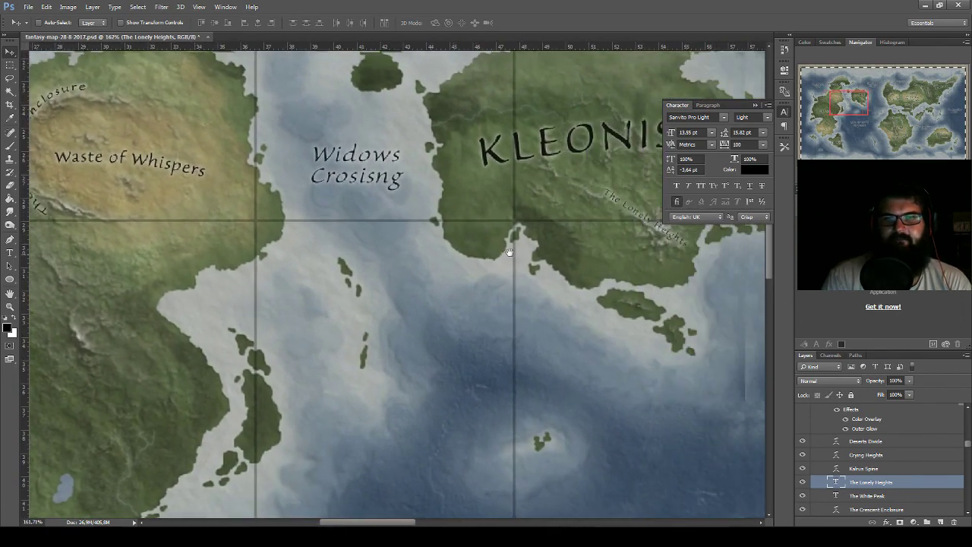
scroll(551, 273, "down", 2)
- Duplicate The Lonely Heights label onto Anator's mountain ridge
scroll(593, 297, "down", 2)
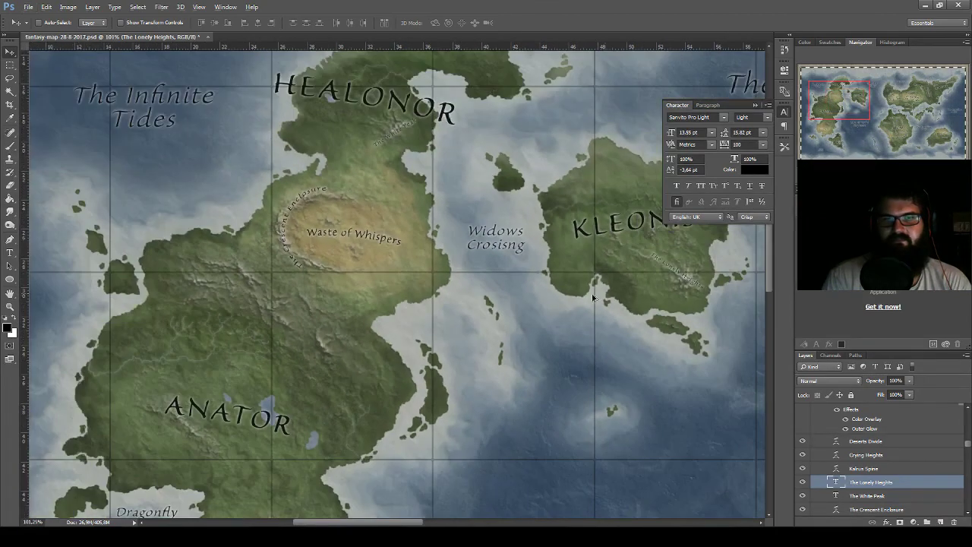
left_click_drag(676, 268, 269, 313)
scroll(264, 325, "up", 4)
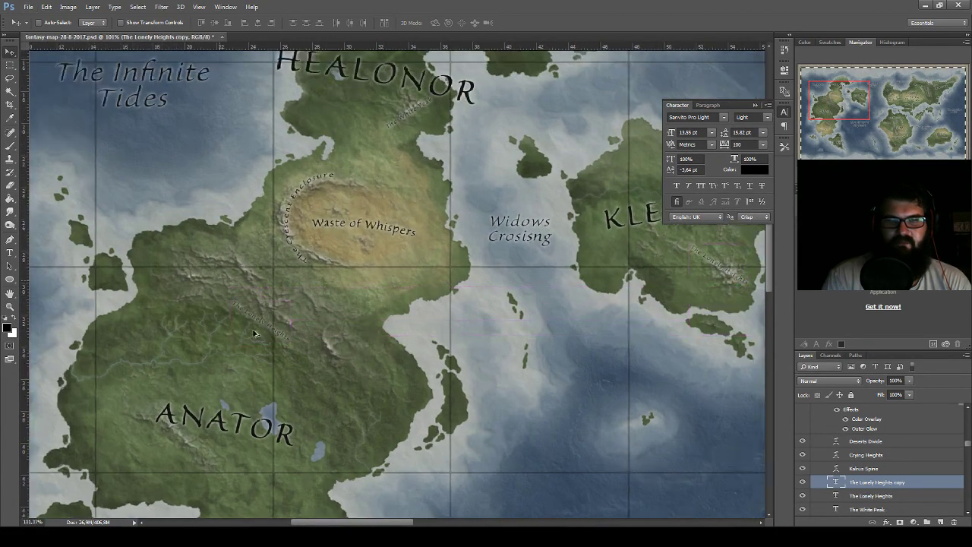
scroll(265, 325, "up", 2)
left_click_drag(335, 336, 351, 279)
scroll(334, 342, "down", 2)
scroll(334, 342, "down", 2)
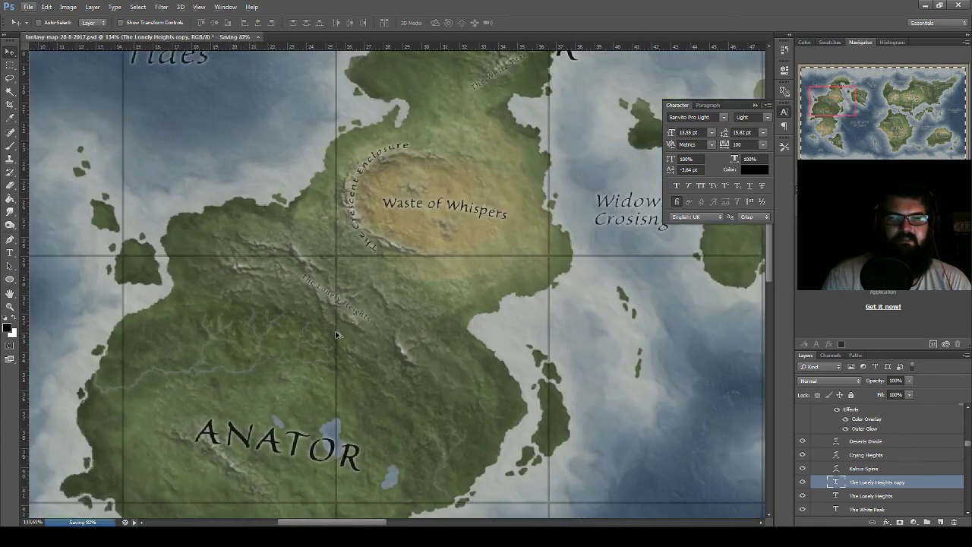
scroll(319, 326, "down", 2)
scroll(309, 317, "down", 3)
scroll(309, 296, "up", 2)
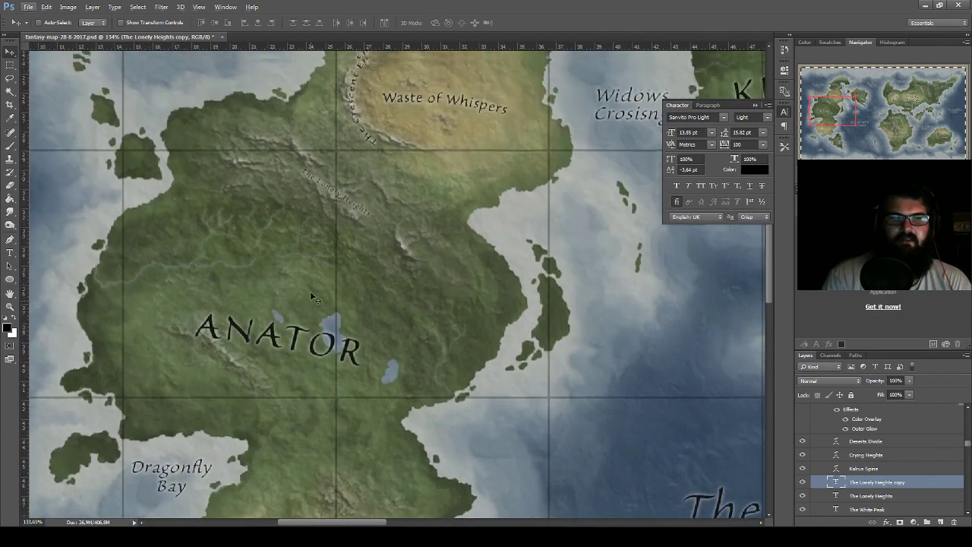
scroll(308, 258, "up", 2)
scroll(309, 258, "up", 2)
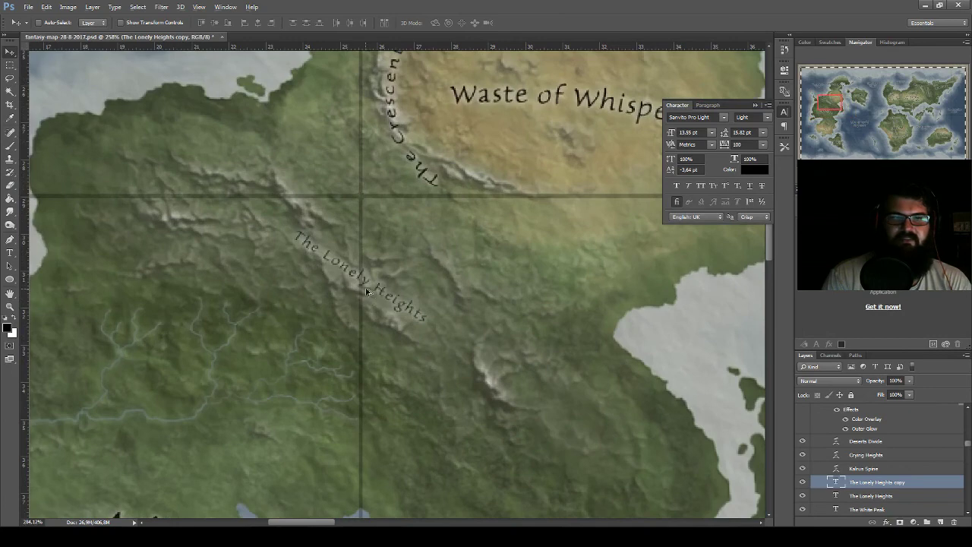
scroll(360, 289, "up", 1)
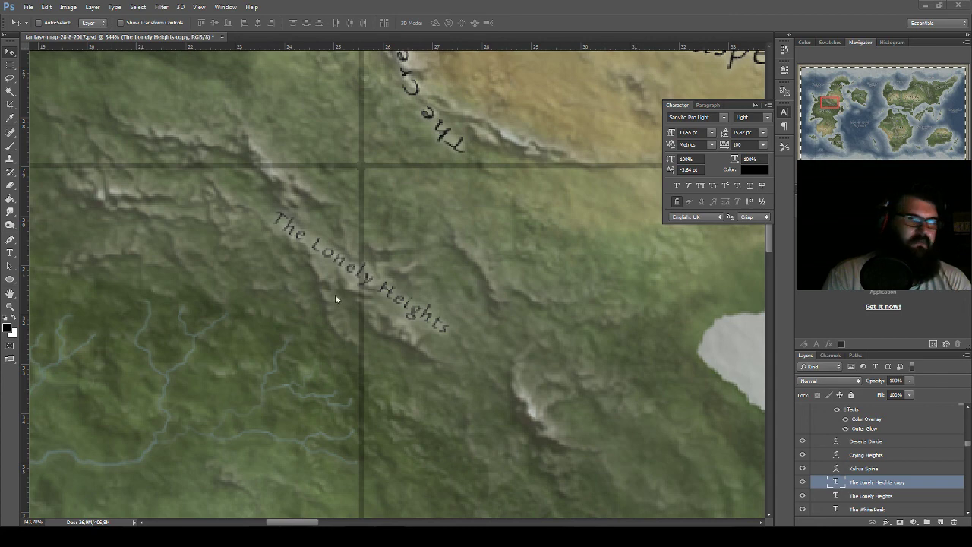
left_click_drag(327, 220, 315, 245)
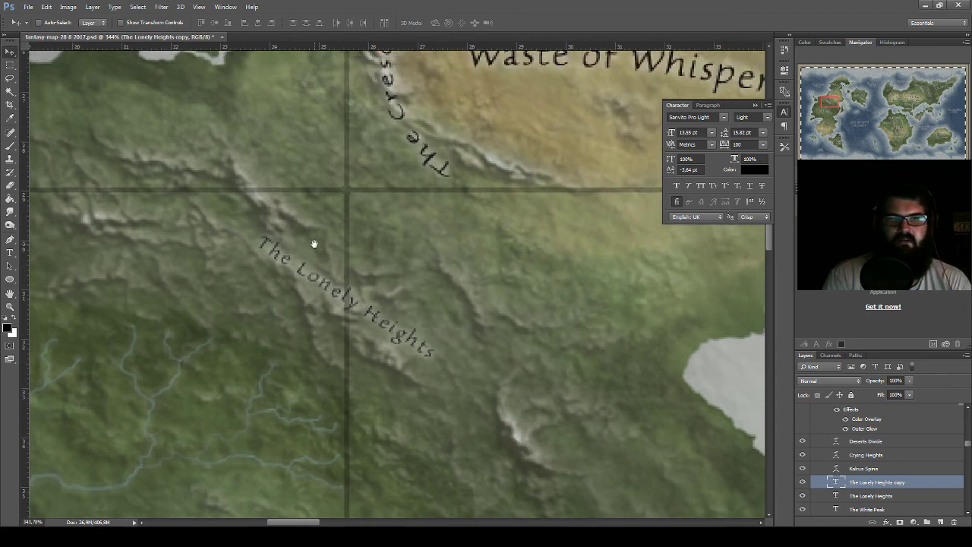
- Retype the copied label as 'Wall of the Ancients'
double_click(835, 483)
key("BackSpace")
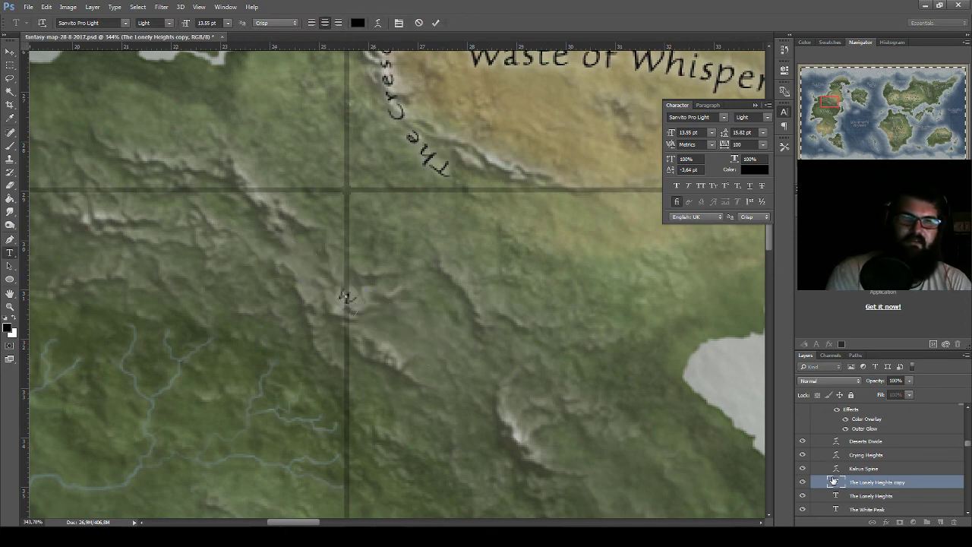
type("Wall of the Go")
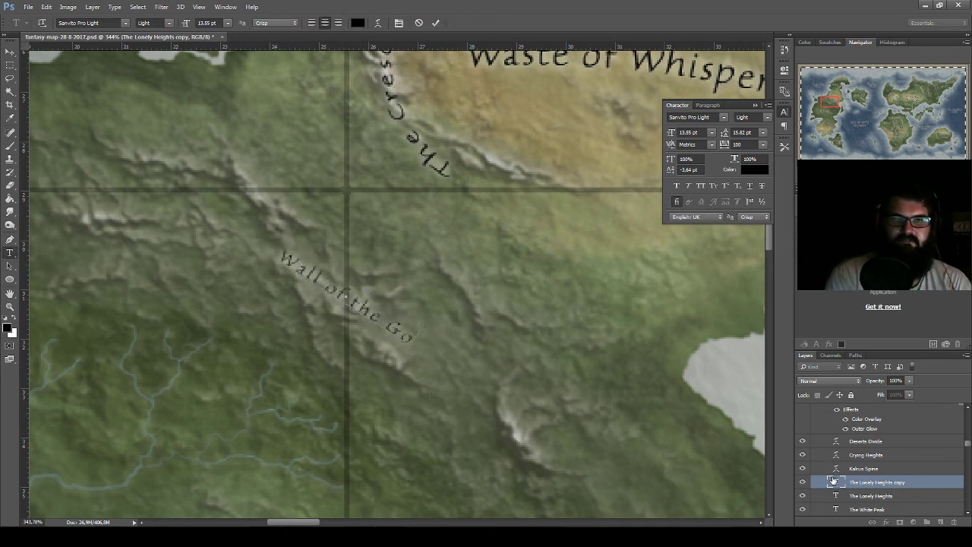
type("ds")
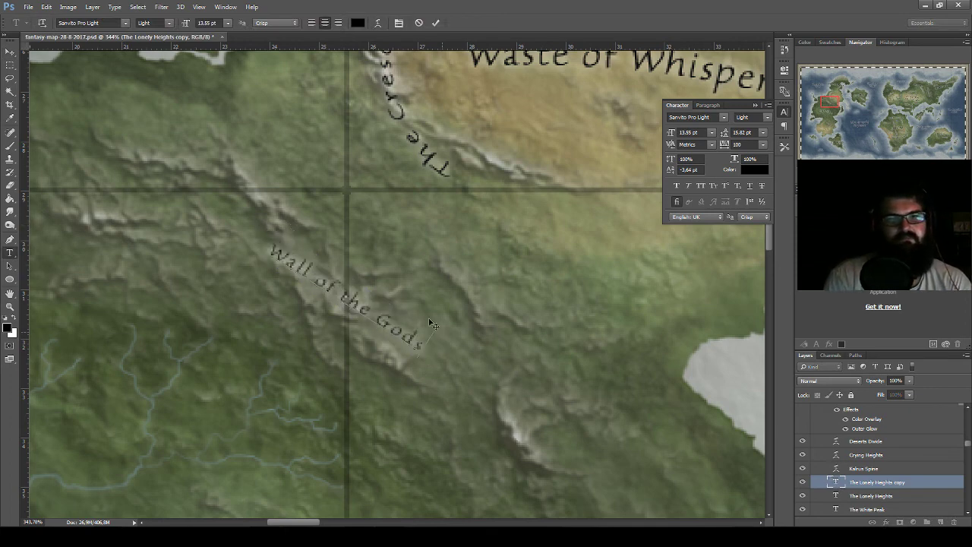
left_click_drag(430, 344, 380, 317)
type("A")
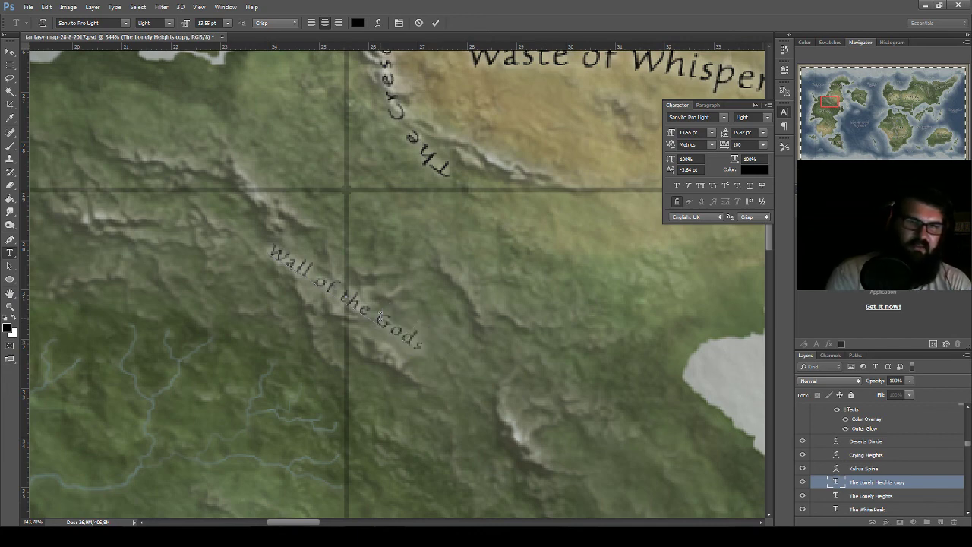
type("ncients")
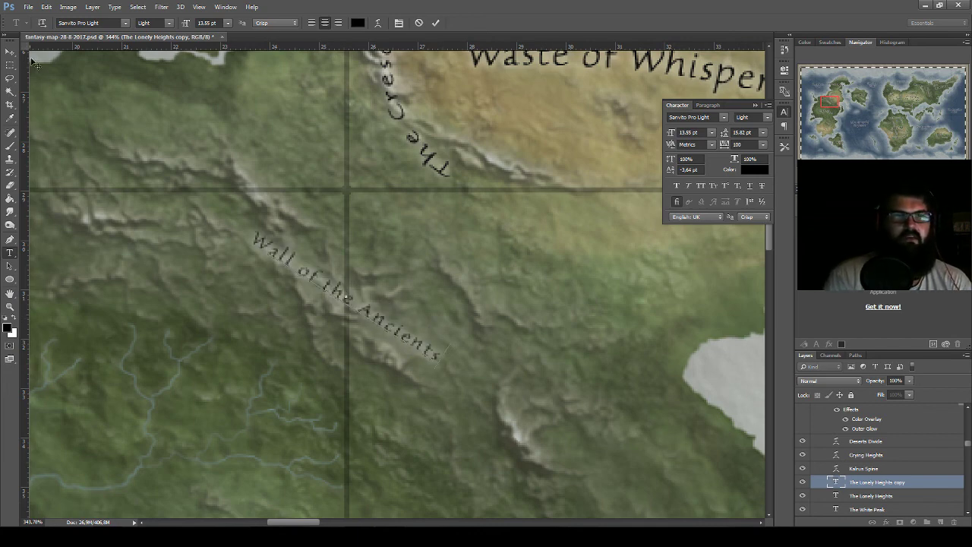
left_click(10, 52)
- Enlarge and slightly rotate the Wall of the Ancients label along the ridge
key("ctrl+t")
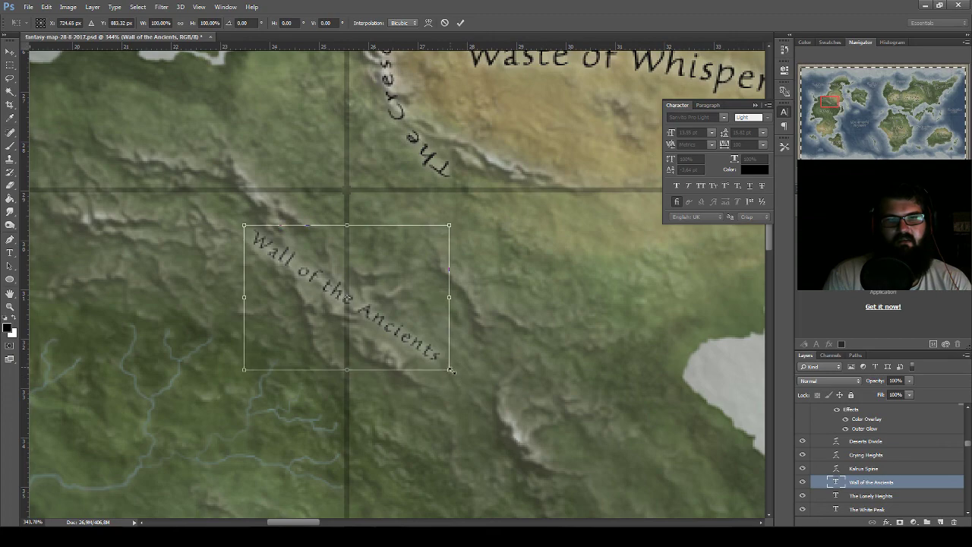
mouse_move(447, 369)
left_mouse_down()
mouse_move(481, 395)
mouse_move(523, 406)
left_mouse_up()
scroll(504, 407, "down", 4)
key("Return")
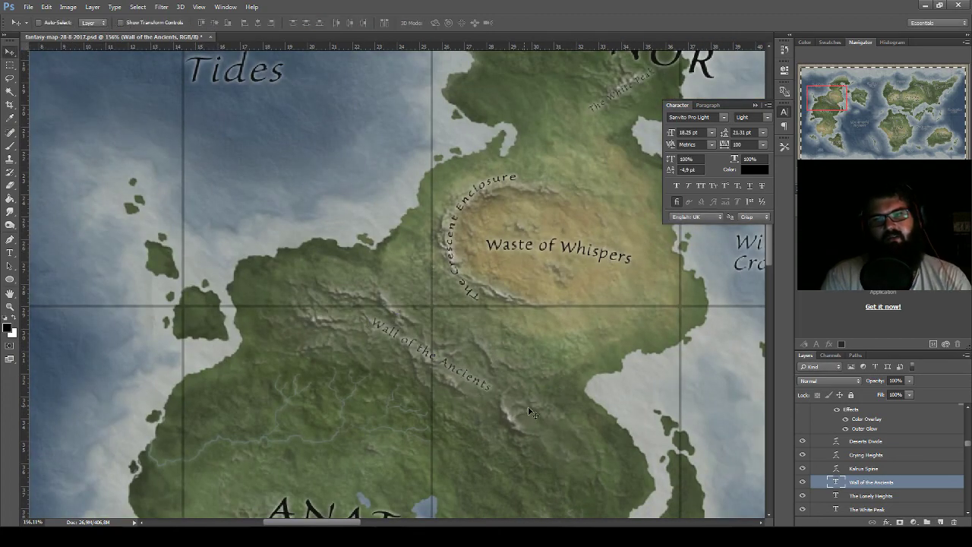
scroll(520, 408, "down", 3)
scroll(520, 408, "down", 2)
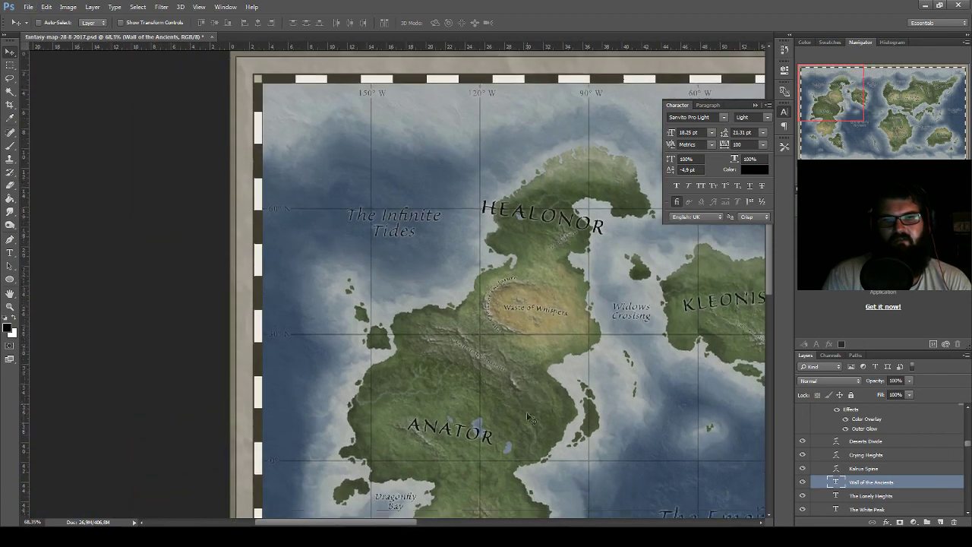
scroll(563, 402, "down", 1)
mouse_move(588, 394)
left_mouse_down()
mouse_move(347, 219)
mouse_move(430, 330)
left_mouse_up()
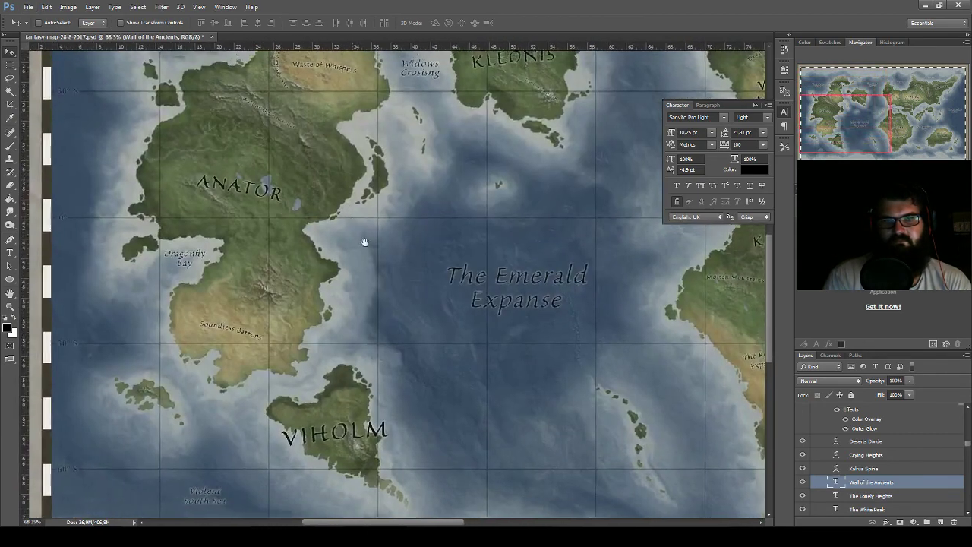
scroll(362, 244, "up", 2)
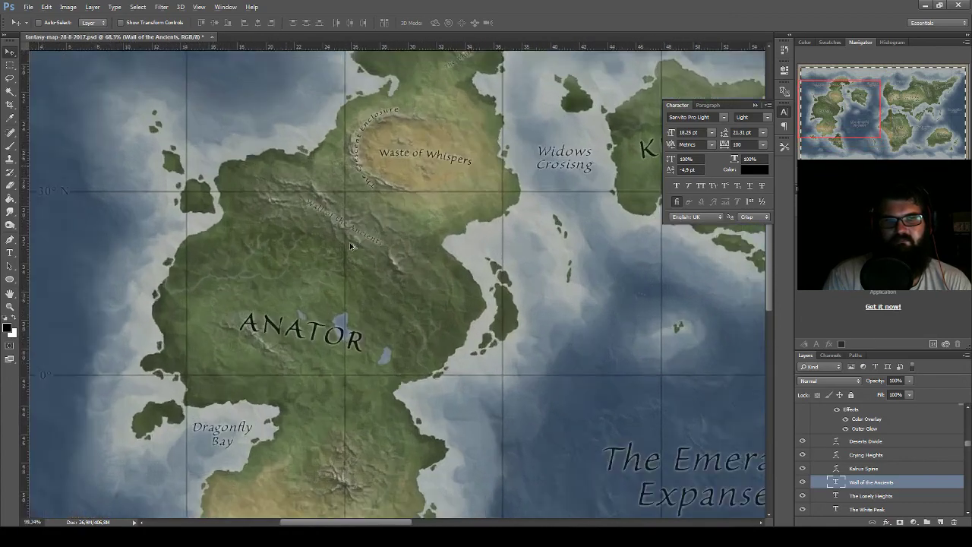
scroll(364, 242, "up", 2)
- Move ANATOR up and place a Wall of the Ancients copy on the southern ridge
left_click_drag(372, 220, 264, 391, "alt")
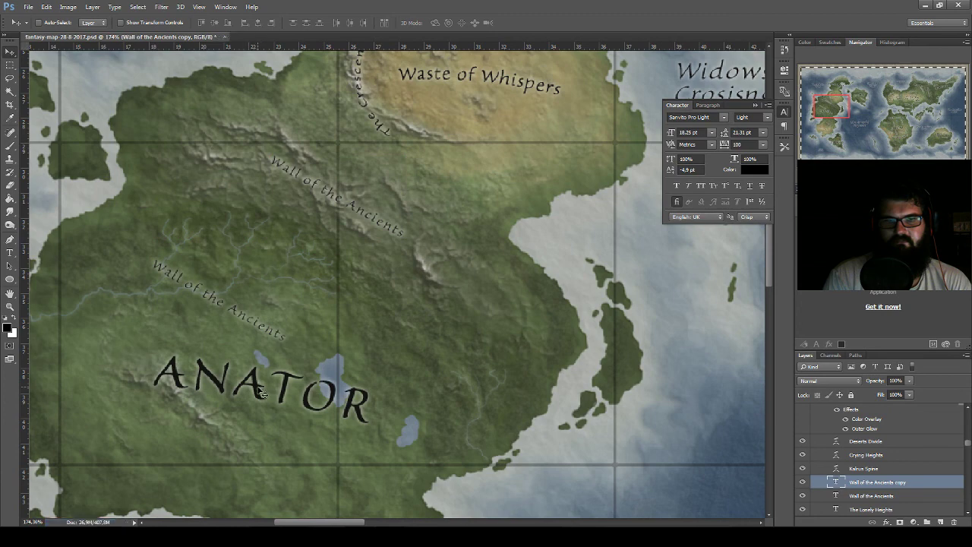
left_click(60, 23)
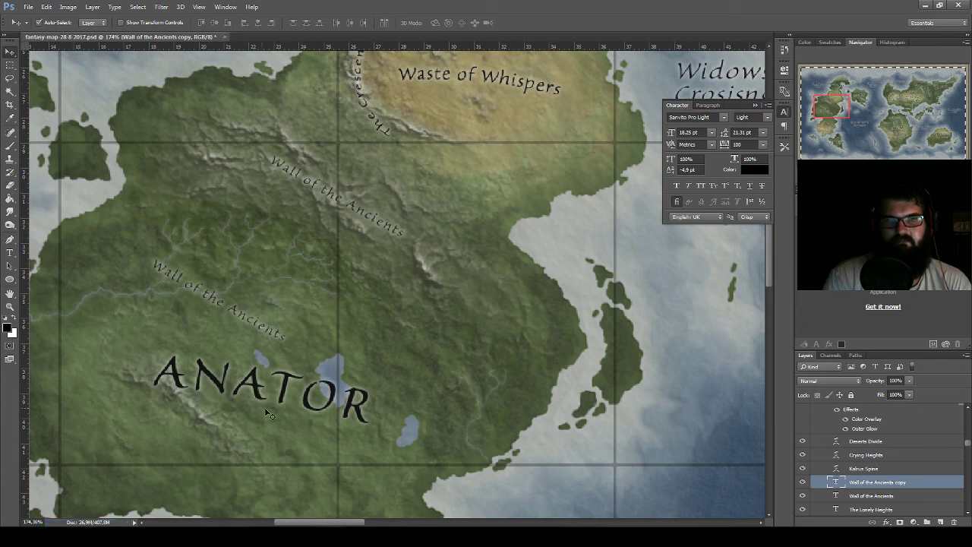
left_click_drag(258, 391, 240, 315)
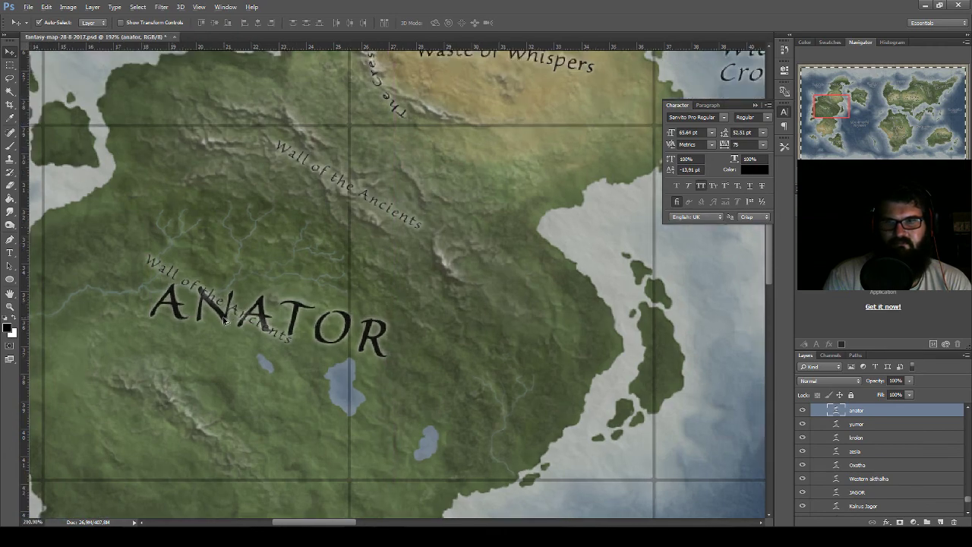
scroll(224, 319, "up", 2)
left_click(188, 280)
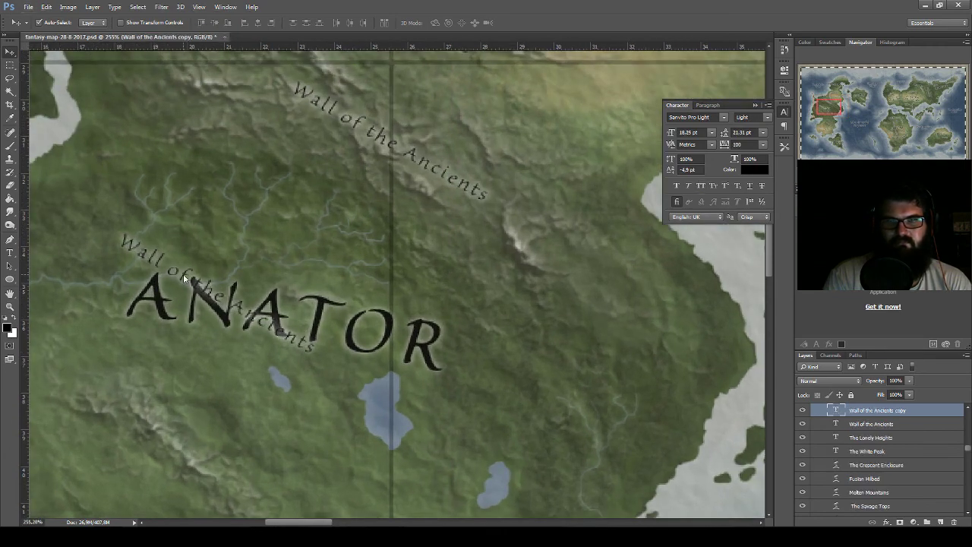
left_click(39, 22)
left_click_drag(276, 409, 371, 325)
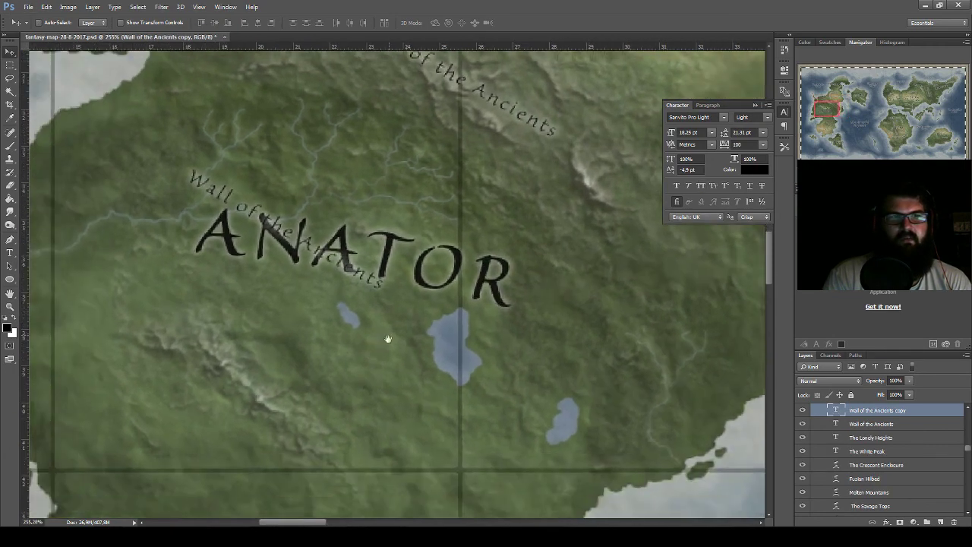
left_click_drag(328, 239, 290, 397)
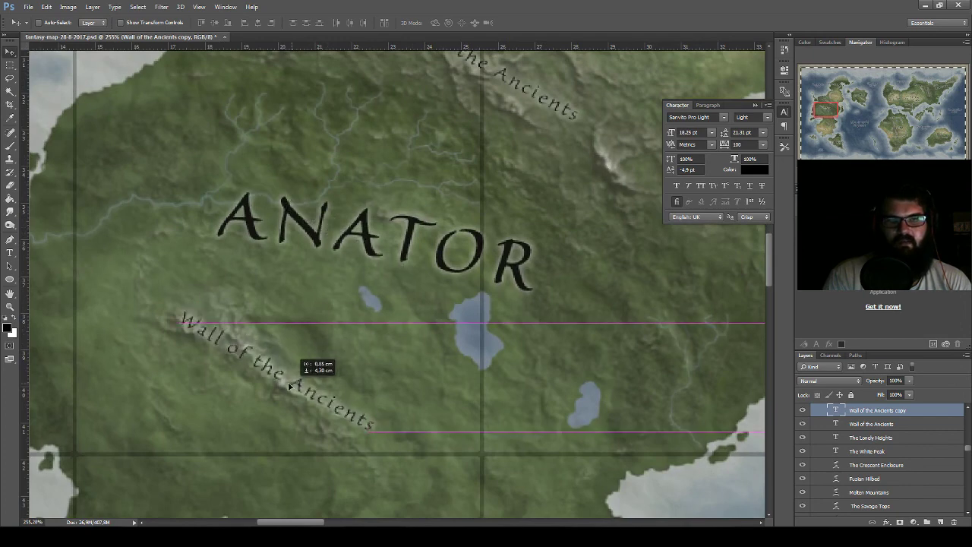
left_click_drag(378, 362, 447, 286)
scroll(410, 337, "up", 2)
scroll(410, 337, "up", 2)
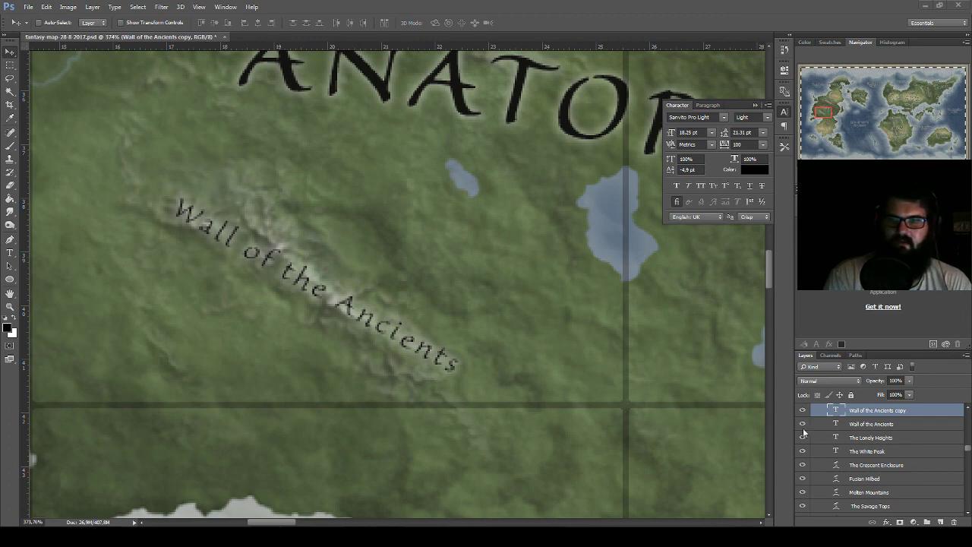
- Retype the copied label as 'The Gold Peak'
double_click(834, 408)
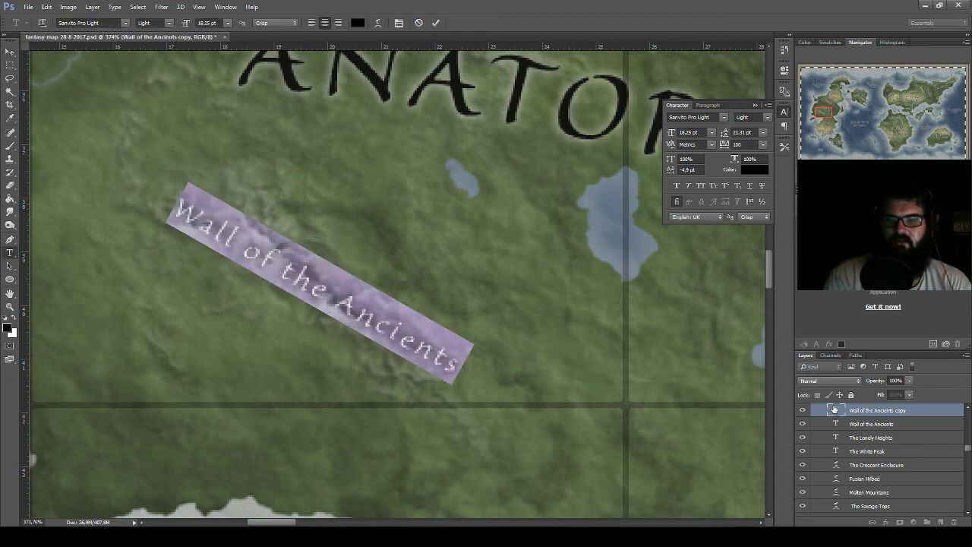
key("BackSpace")
type("The Go")
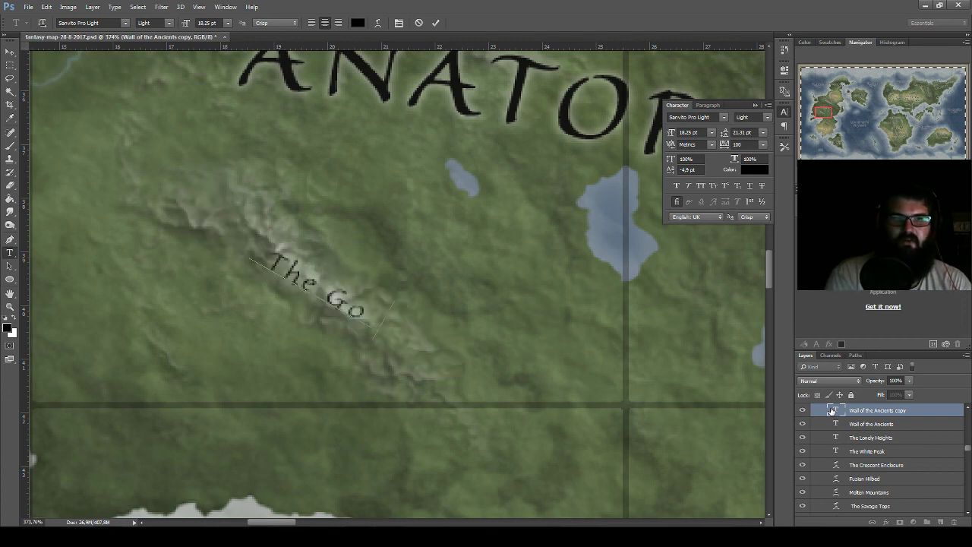
type("ld Peak")
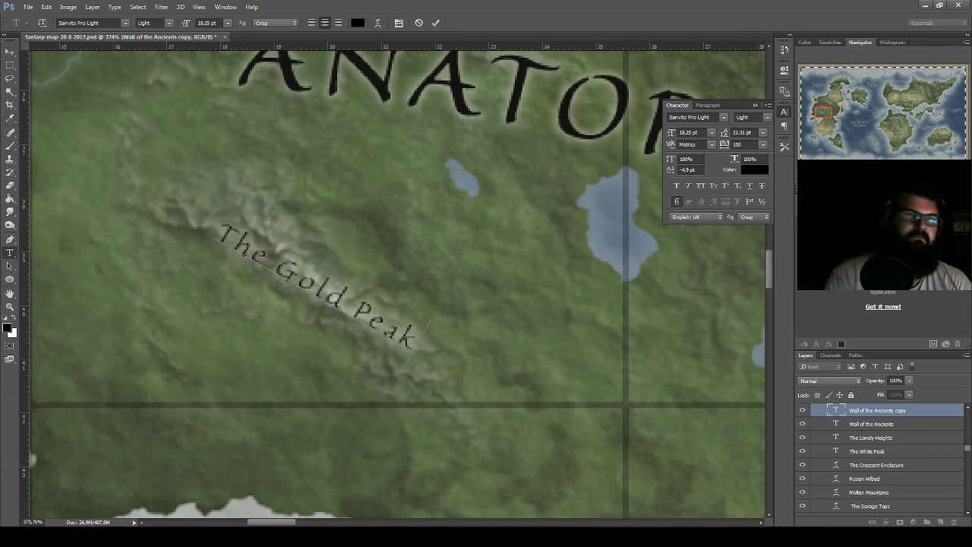
left_click(10, 52)
- Rotate The Gold Peak to run diagonally along the ridge below ANATOR
key("ctrl+t")
left_click_drag(540, 252, 555, 269)
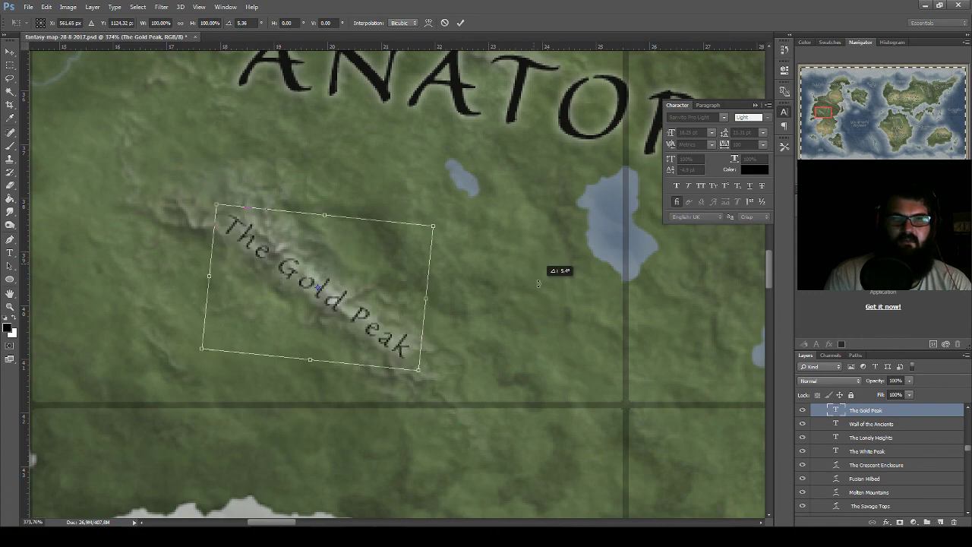
key("Return")
scroll(515, 325, "down", 1)
scroll(515, 325, "down", 1)
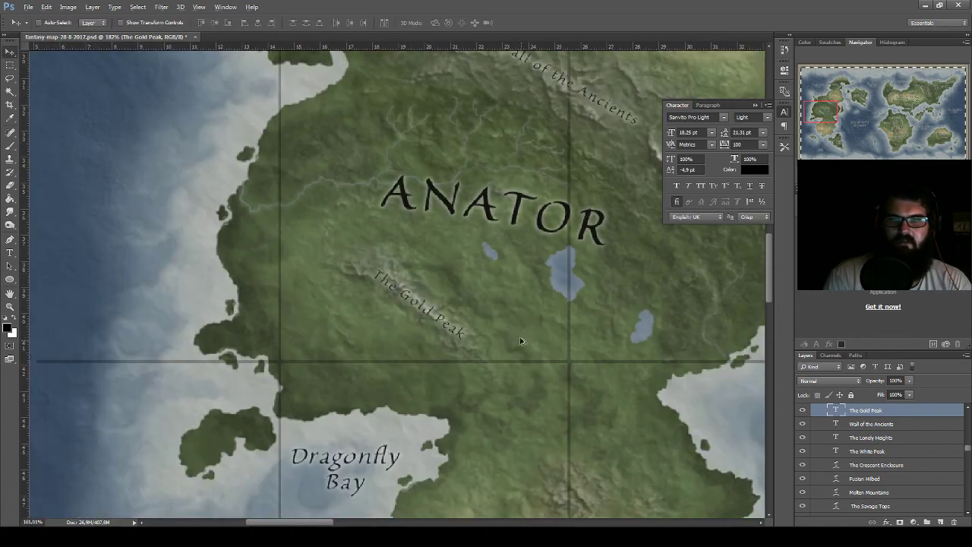
scroll(521, 338, "down", 1)
scroll(470, 376, "down", 1)
scroll(421, 369, "down", 1)
mouse_move(396, 309)
left_mouse_down()
mouse_move(303, 397)
mouse_move(366, 178)
mouse_move(388, 351)
left_mouse_up()
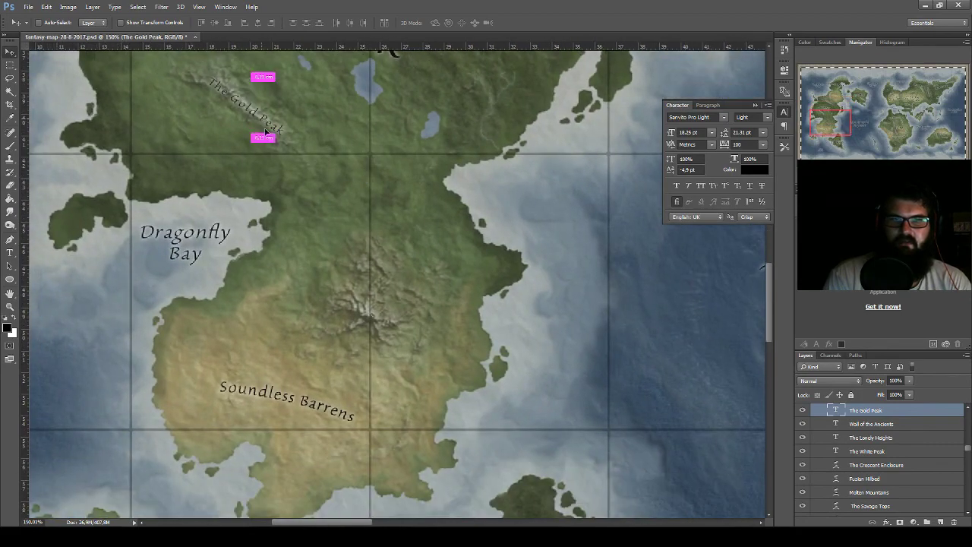
- Save the map file
scroll(387, 351, "up", 2)
scroll(383, 355, "up", 2)
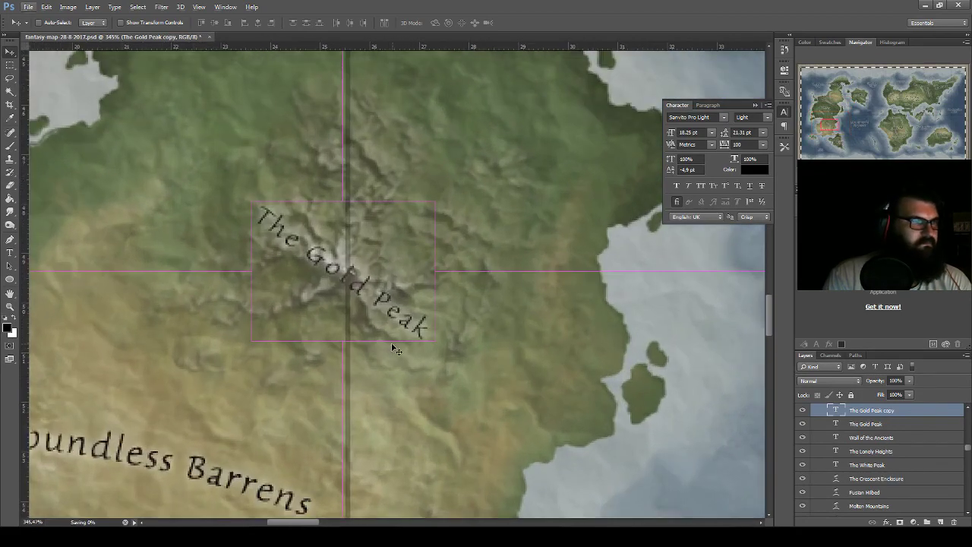
key("ctrl+s")
scroll(382, 360, "up", 3)
- Retype the duplicated label as 'Burning Summit' and rotate it along the central mountains
double_click(838, 410)
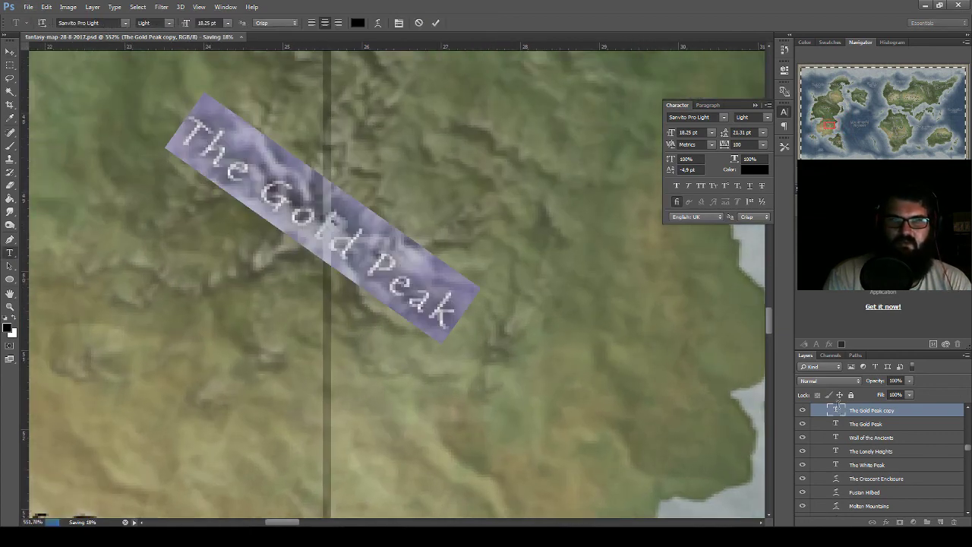
type("Burnin")
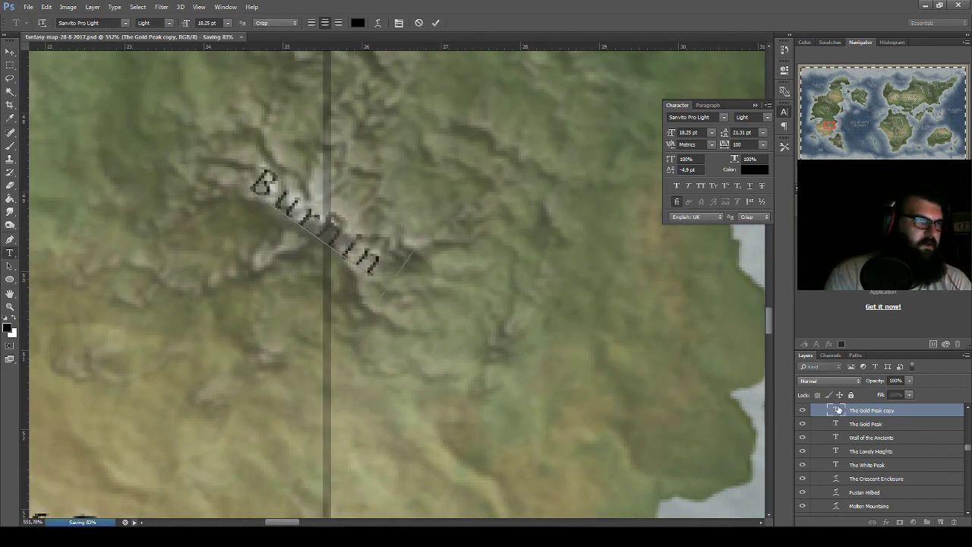
type("g Summit")
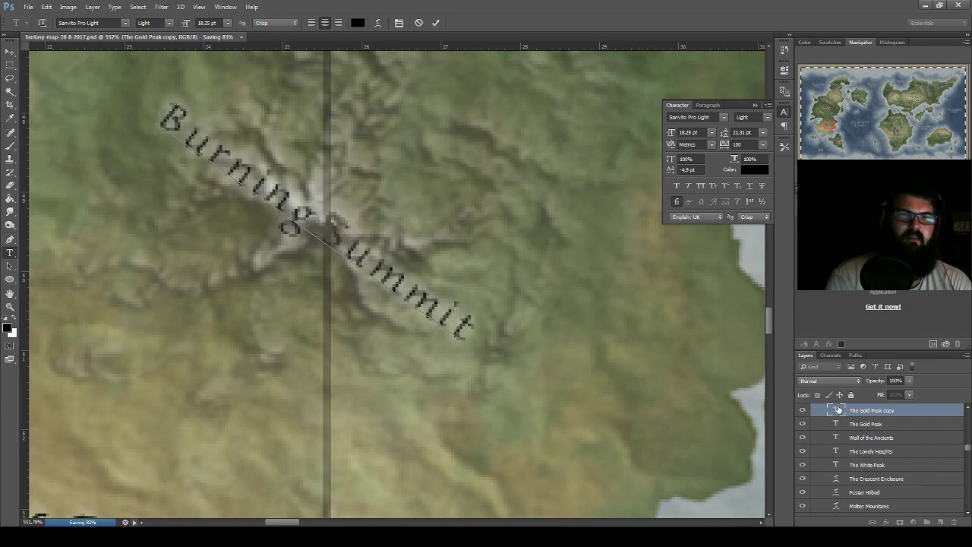
left_click(10, 52)
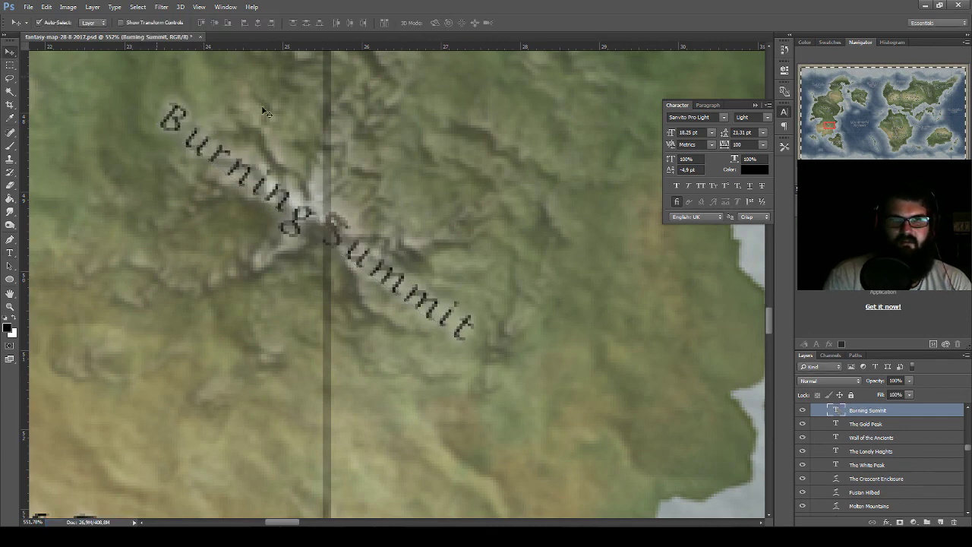
key("ctrl+t")
left_click_drag(547, 251, 565, 159)
left_click_drag(336, 218, 348, 179)
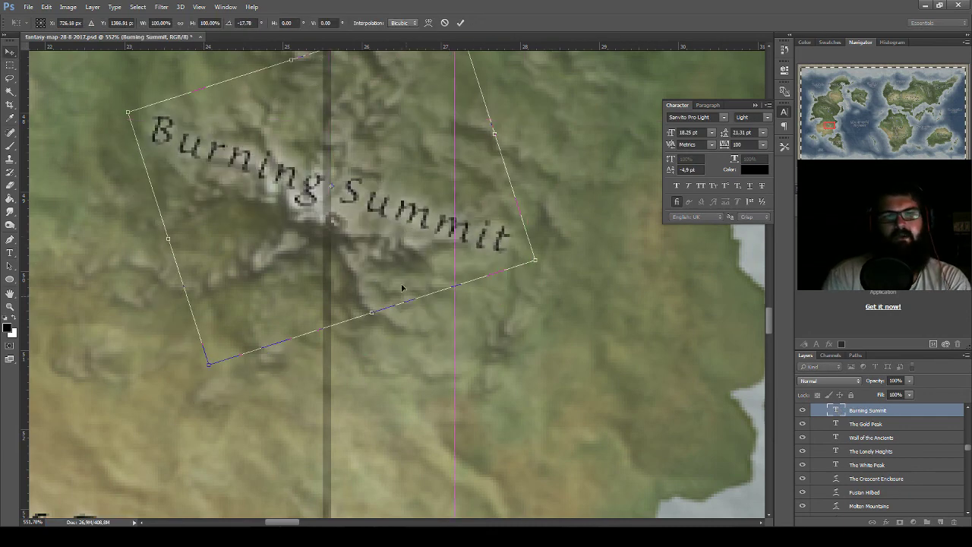
key("Return")
- Nudge the VIHOLM name slightly upward
scroll(440, 328, "down", 3)
scroll(429, 361, "down", 2)
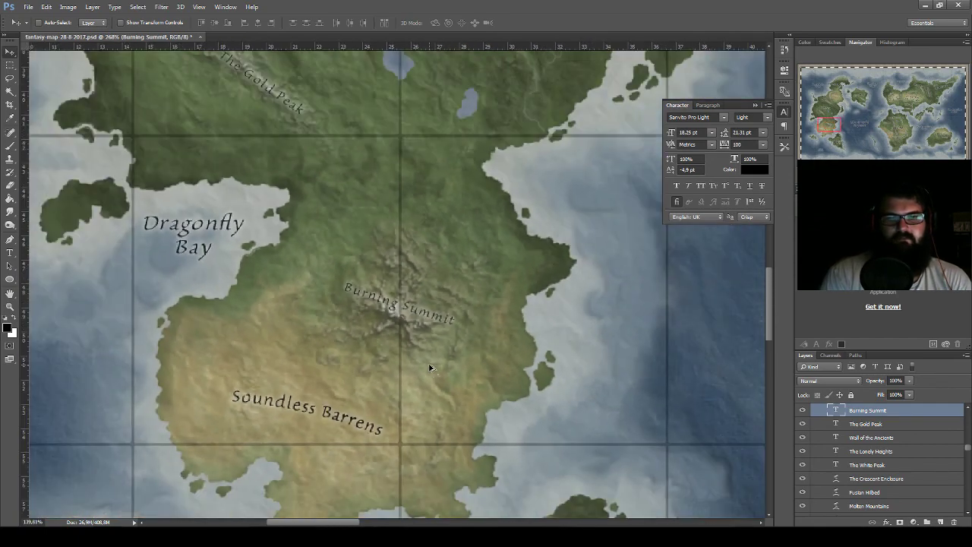
scroll(430, 369, "down", 2)
scroll(441, 369, "down", 2)
scroll(449, 380, "down", 1)
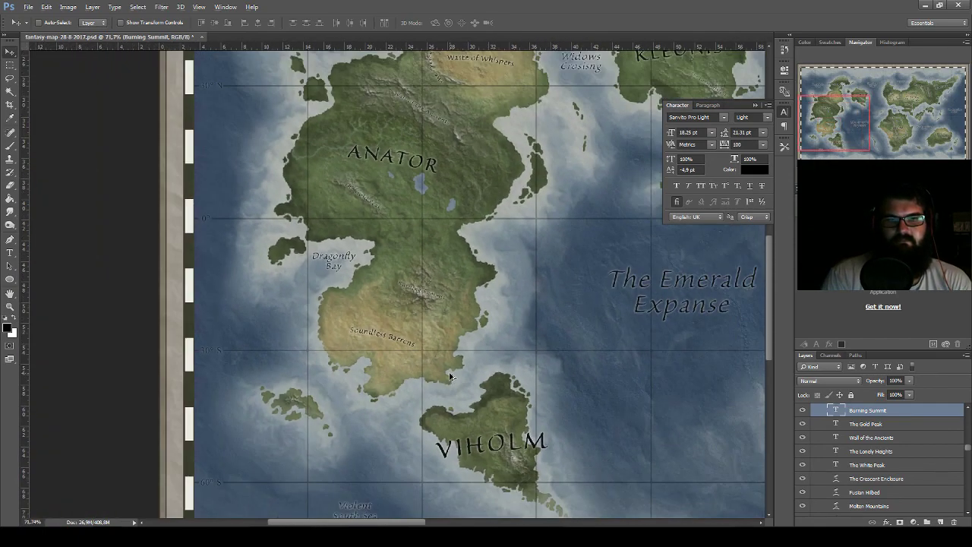
scroll(451, 380, "down", 1)
scroll(456, 412, "down", 1)
mouse_move(455, 412)
left_mouse_down()
mouse_move(332, 436)
mouse_move(329, 421)
mouse_move(369, 354)
mouse_move(426, 395)
mouse_move(434, 382)
mouse_move(415, 367)
left_mouse_up()
scroll(395, 363, "up", 3)
scroll(365, 364, "up", 2)
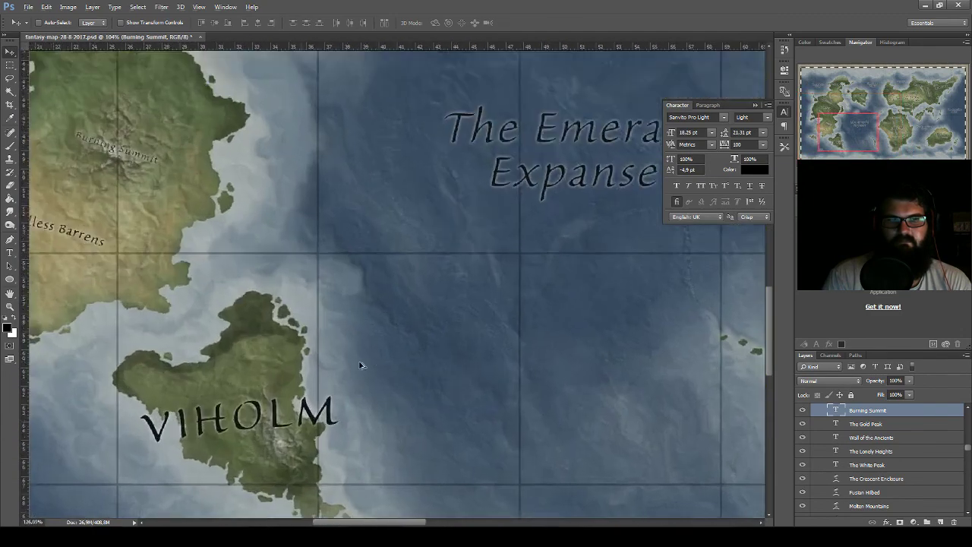
left_click(40, 22)
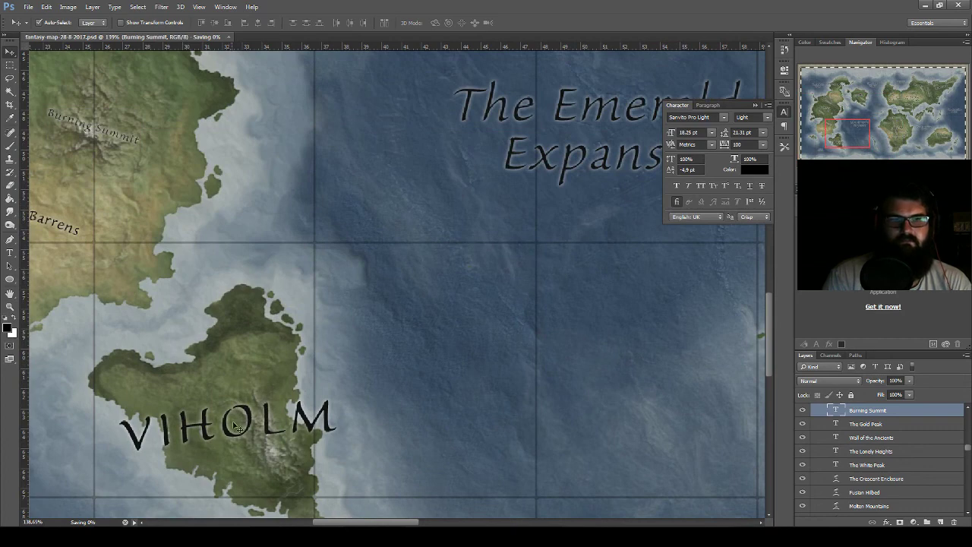
left_click_drag(204, 429, 190, 397)
left_click(83, 129)
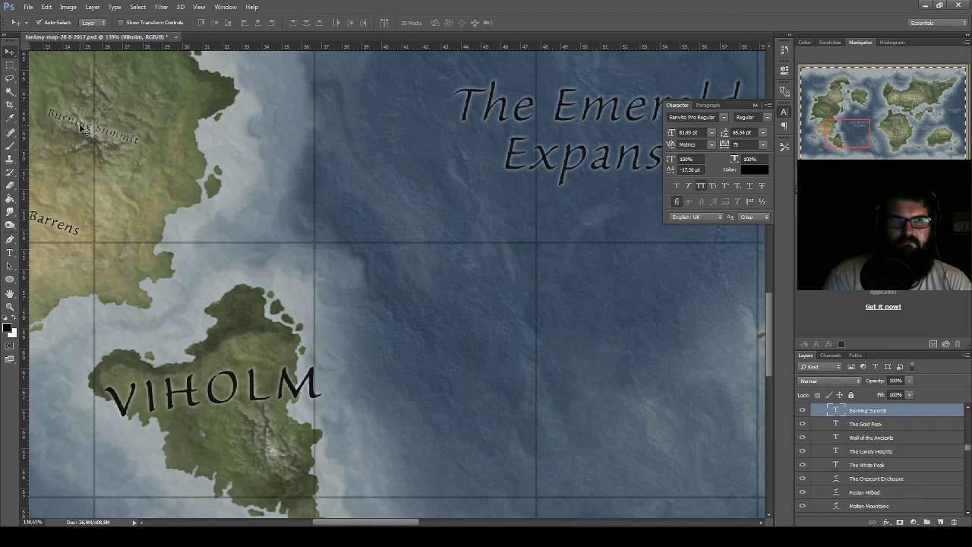
- Duplicate the Burning Summit label onto Viholm and save the map
left_click_drag(156, 241, 288, 427)
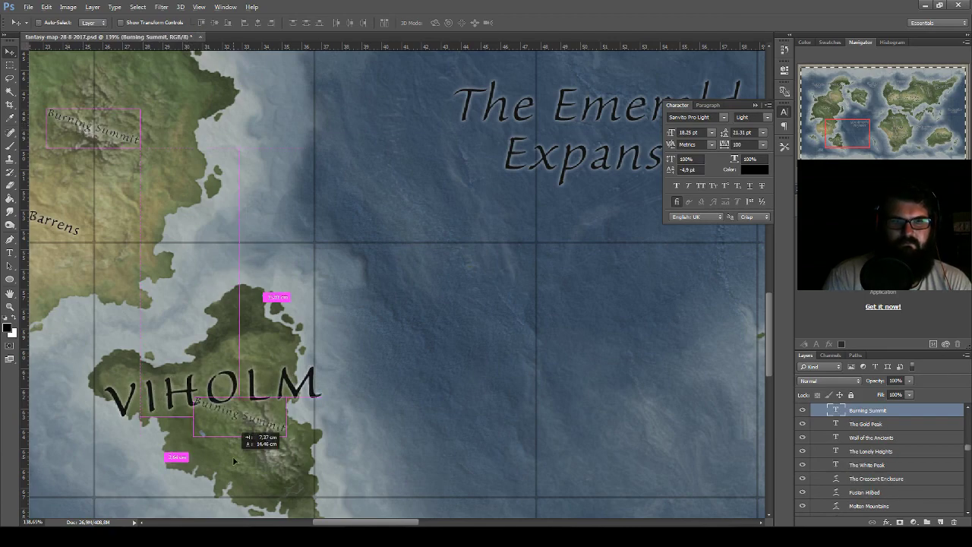
scroll(288, 427, "down", 2)
scroll(287, 428, "up", 5)
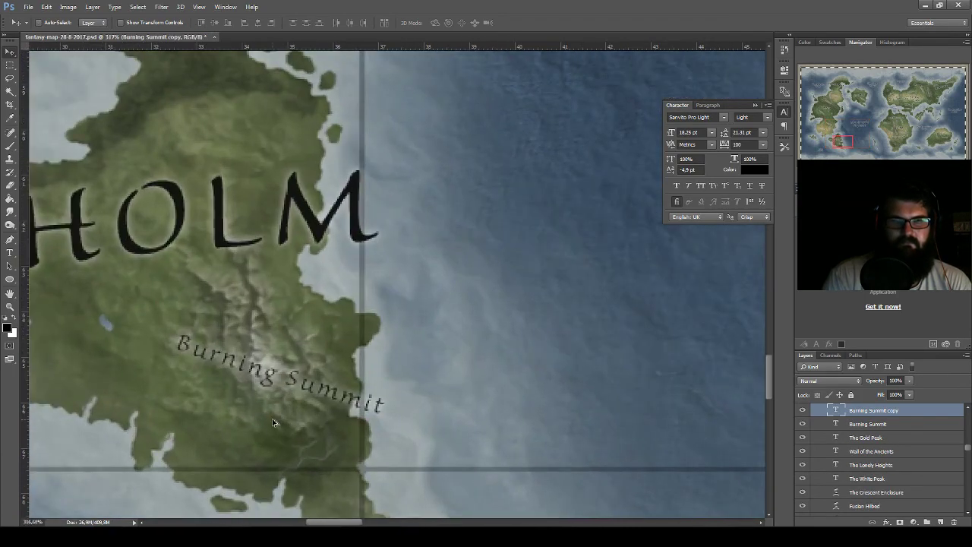
scroll(288, 427, "up", 4)
key("ctrl+s")
left_click_drag(463, 379, 504, 373)
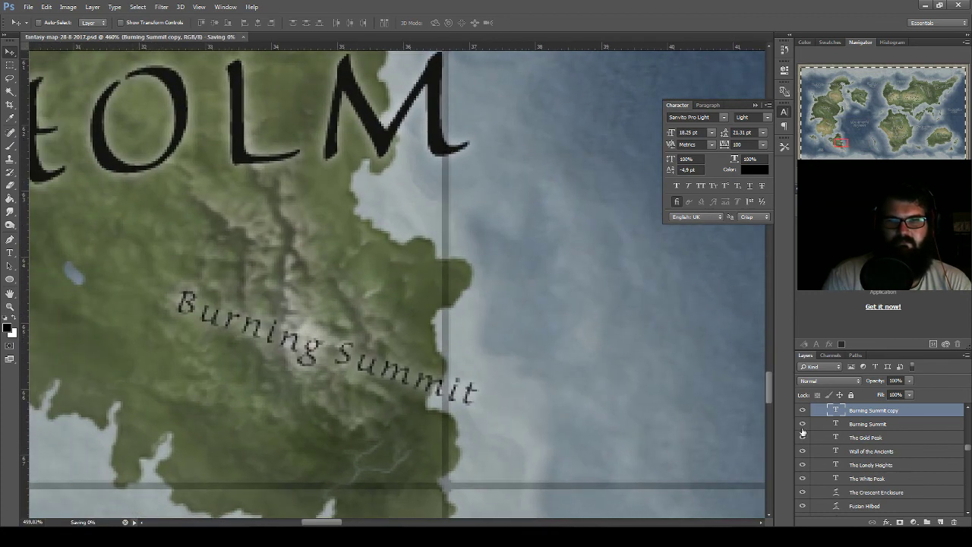
- Retype the copied label as 'Everreach'
scroll(451, 319, "left", 2)
scroll(466, 313, "left", 3)
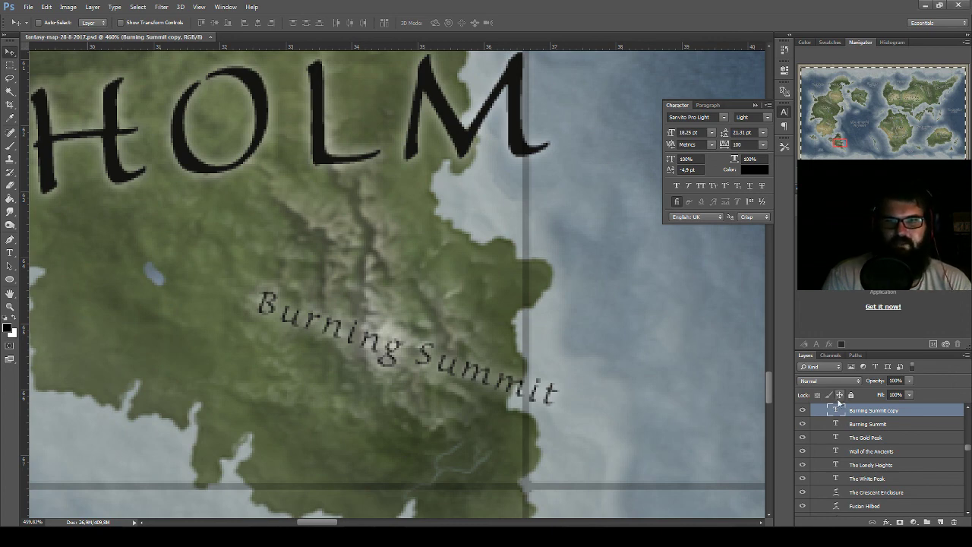
double_click(836, 410)
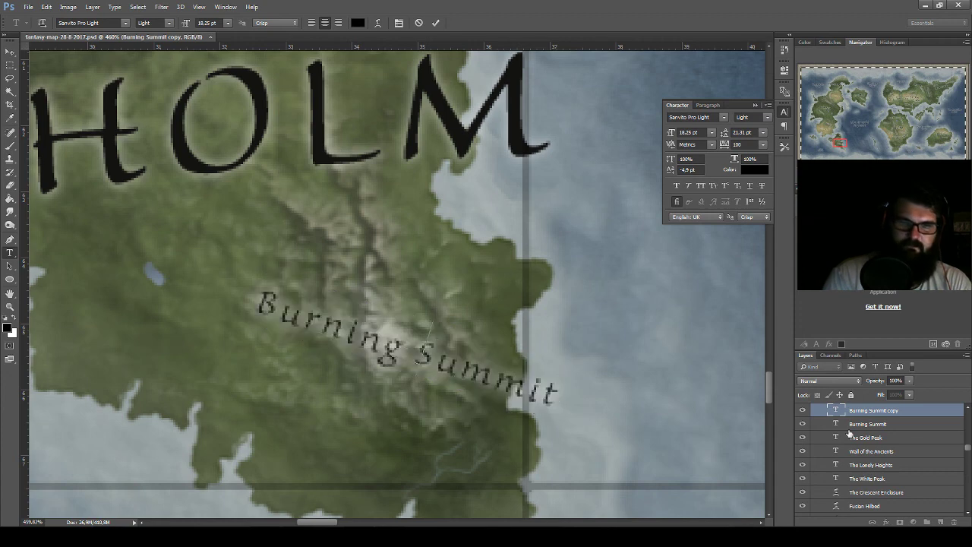
type("Ev")
key("BackSpace")
key("BackSpace")
type("Everr")
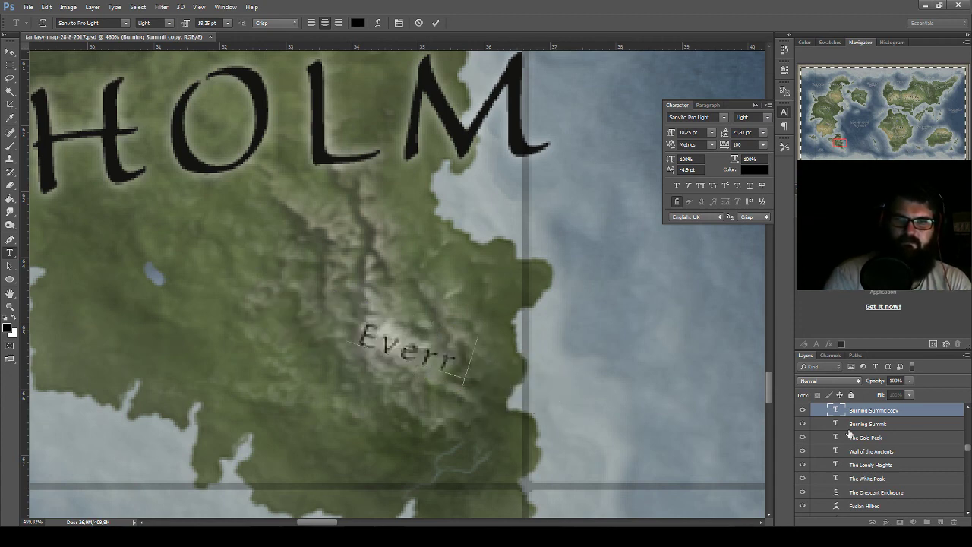
type("each")
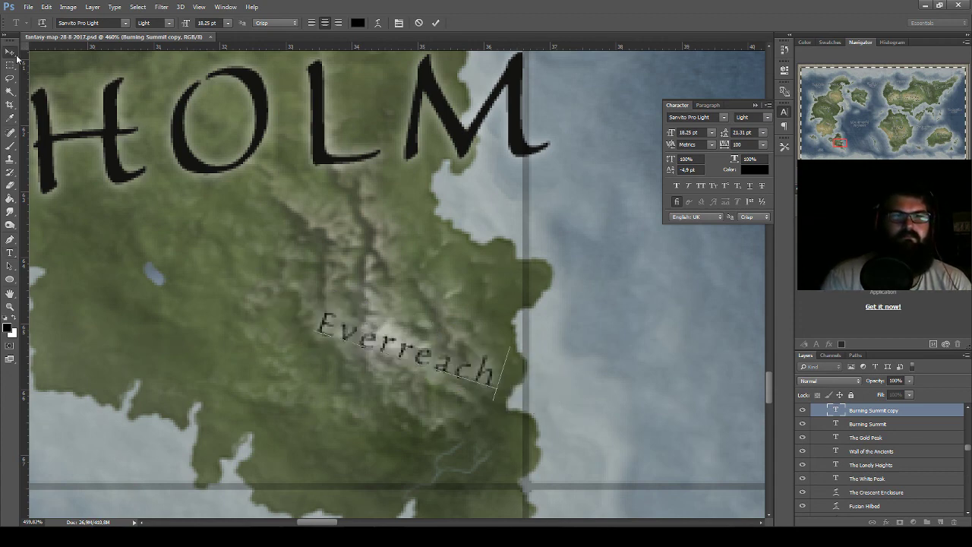
left_click(9, 52)
- Move Everreach onto Viholm's ridge below the island name and straighten it level
mouse_move(390, 322)
left_mouse_down()
mouse_move(571, 313)
mouse_move(556, 286)
mouse_move(547, 293)
mouse_move(552, 266)
left_mouse_up()
key("ctrl+t")
key("Return")
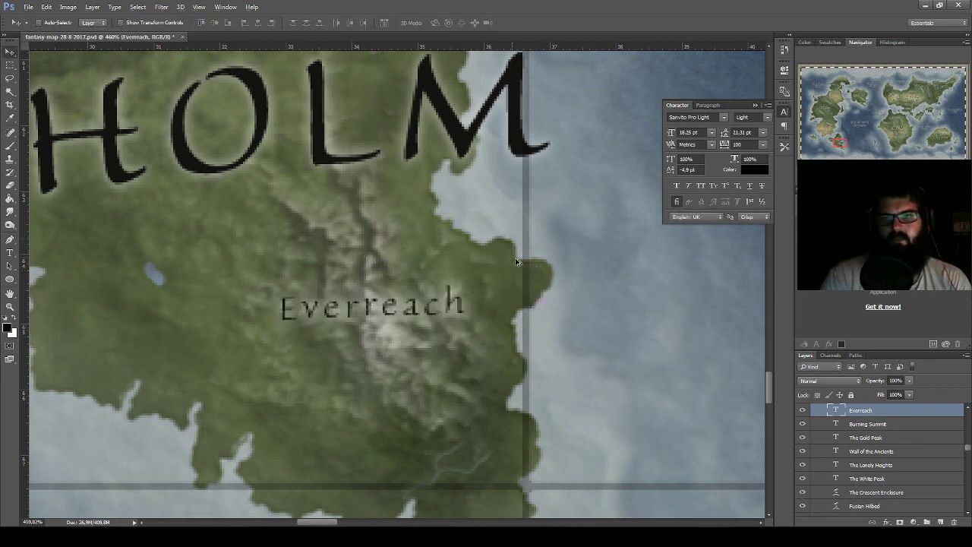
- Zoom out, save the map, and close the Character panel
scroll(548, 259, "down", 4)
scroll(524, 296, "down", 4)
scroll(500, 334, "down", 2)
scroll(501, 334, "down", 2)
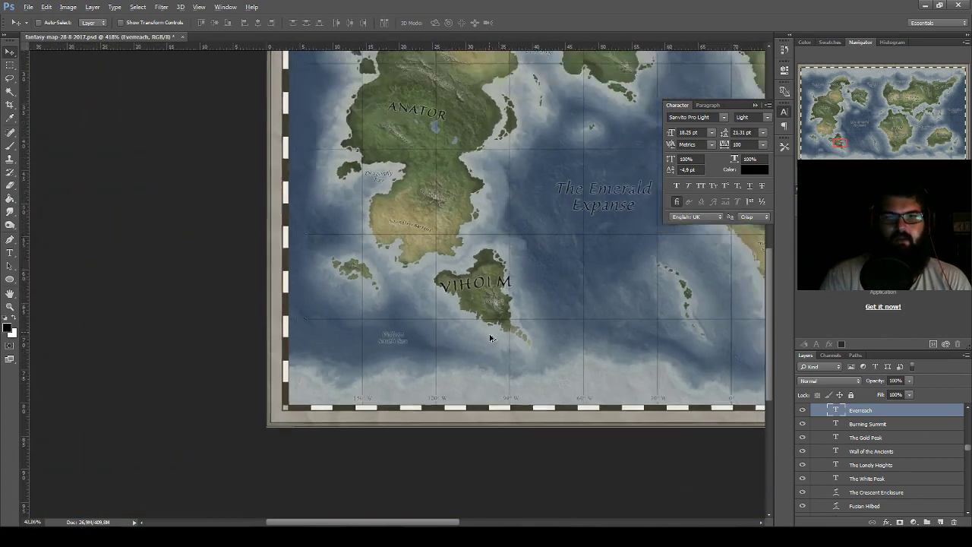
scroll(494, 338, "down", 4)
scroll(455, 323, "up", 2)
scroll(427, 308, "up", 1)
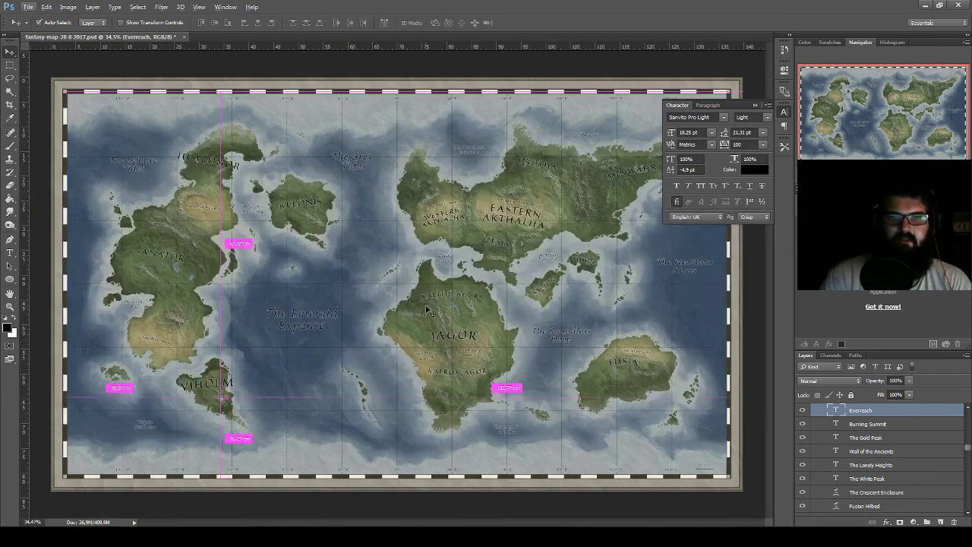
key("ctrl+s")
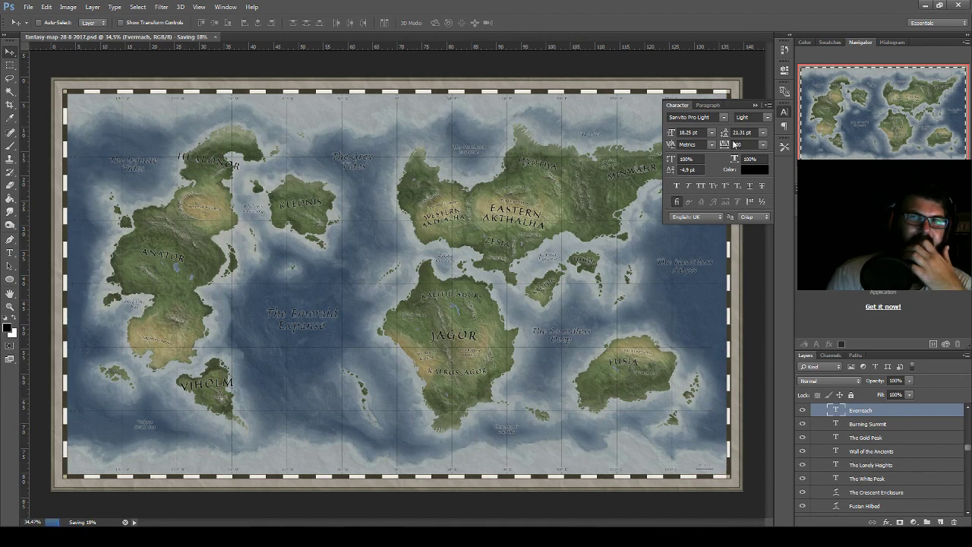
left_click(755, 105)
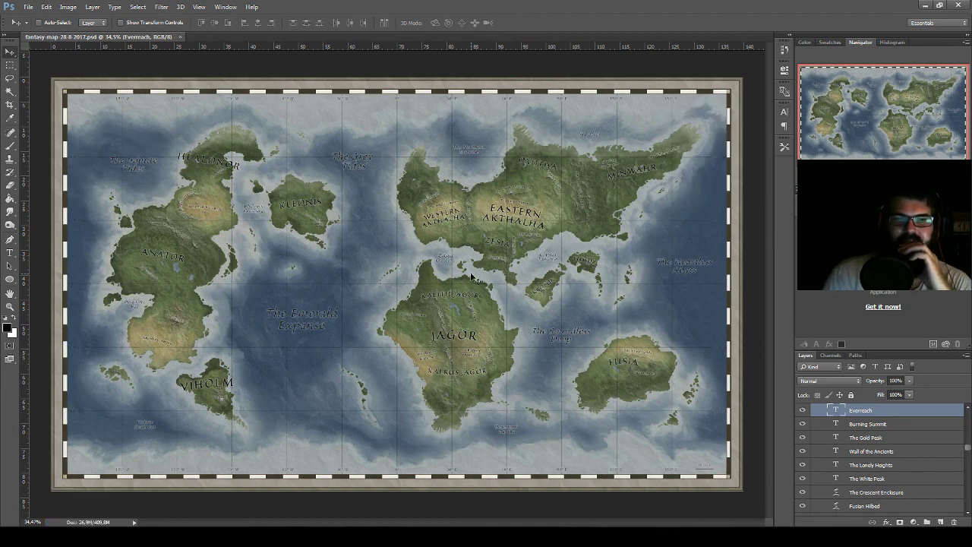